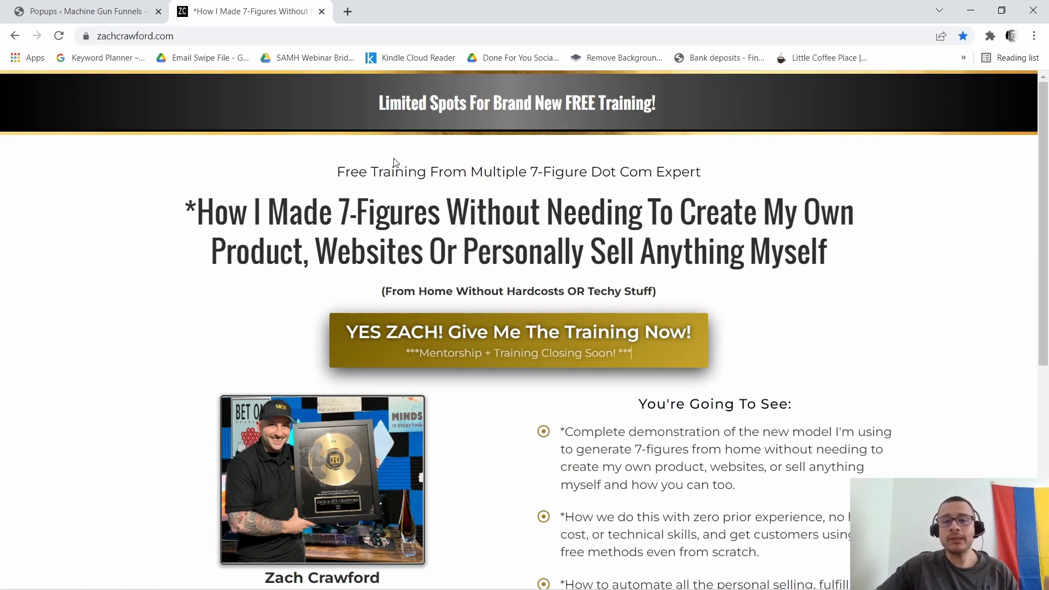
# Examine the reference training landing page from headline to footer disclaimers, including its name-and-email opt-in popup.
pyautogui.scroll(-1, 846, 228)
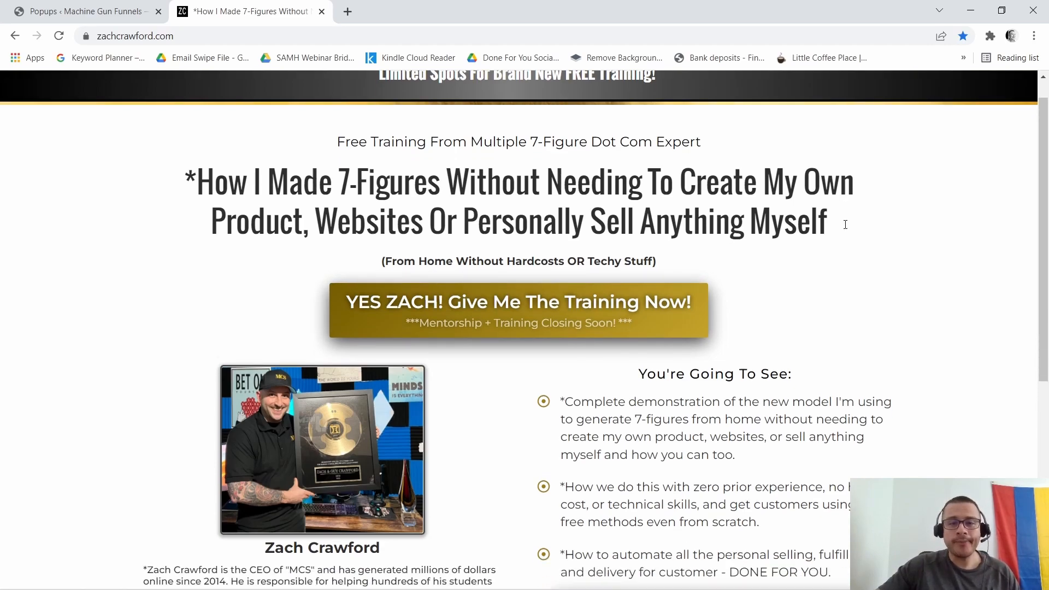
pyautogui.click(530, 262)
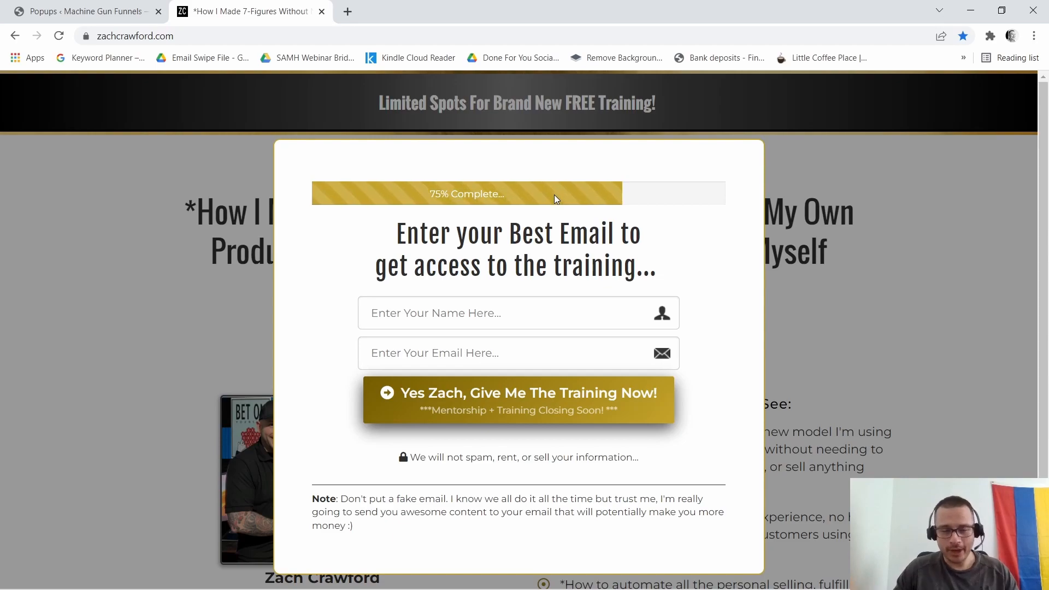
pyautogui.click(483, 302)
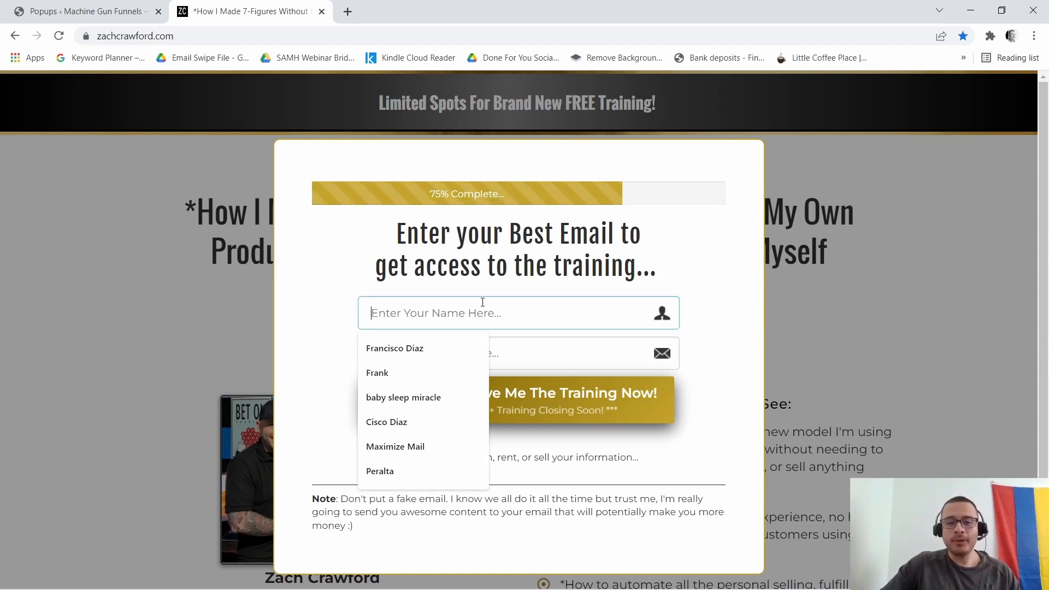
pyautogui.click(543, 349)
pyautogui.click(791, 344)
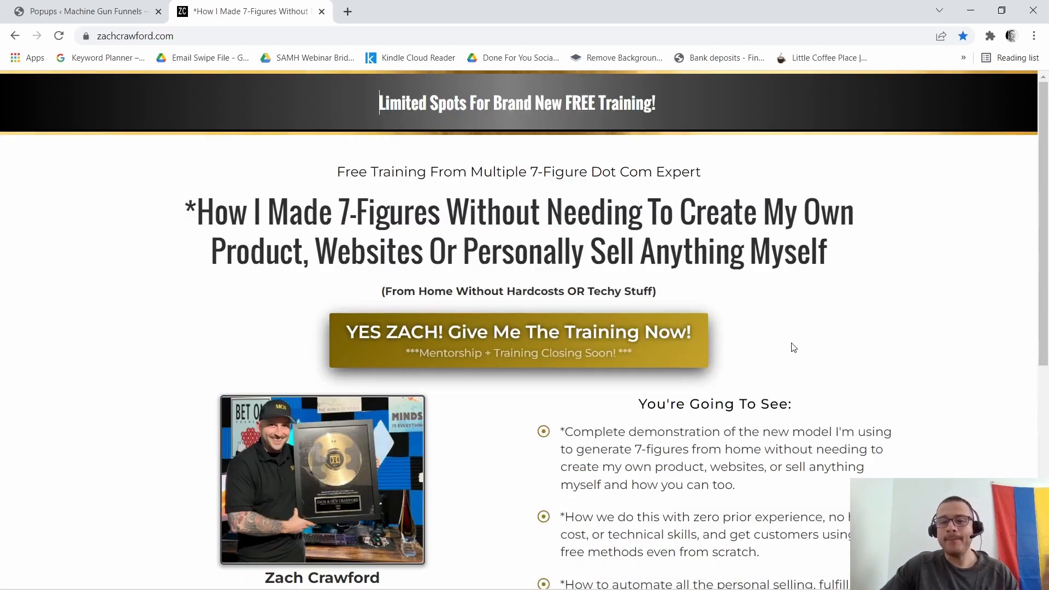
pyautogui.scroll(-5, 992, 280)
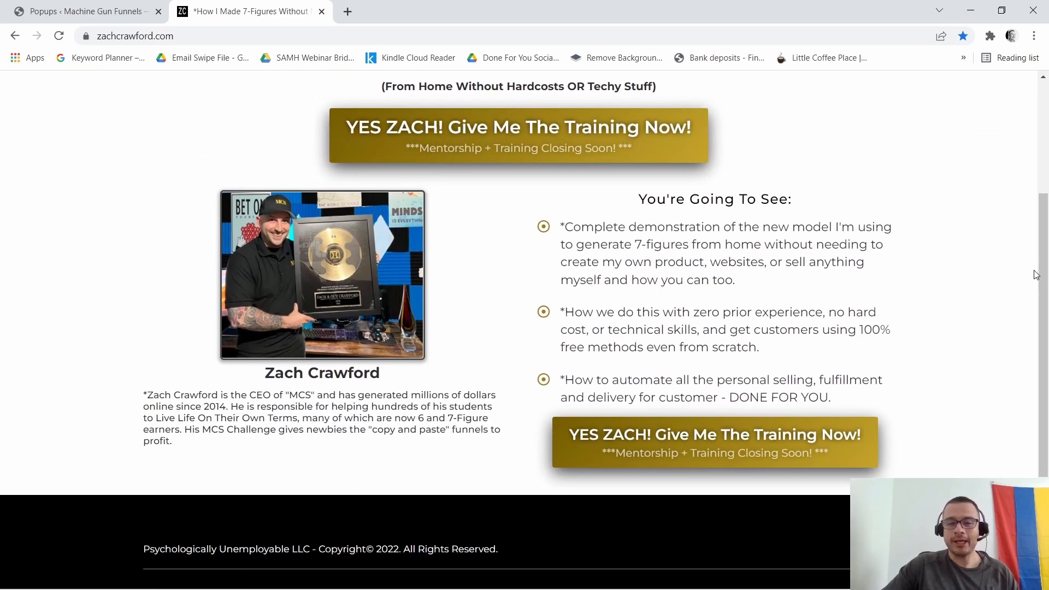
pyautogui.scroll(3, 918, 140)
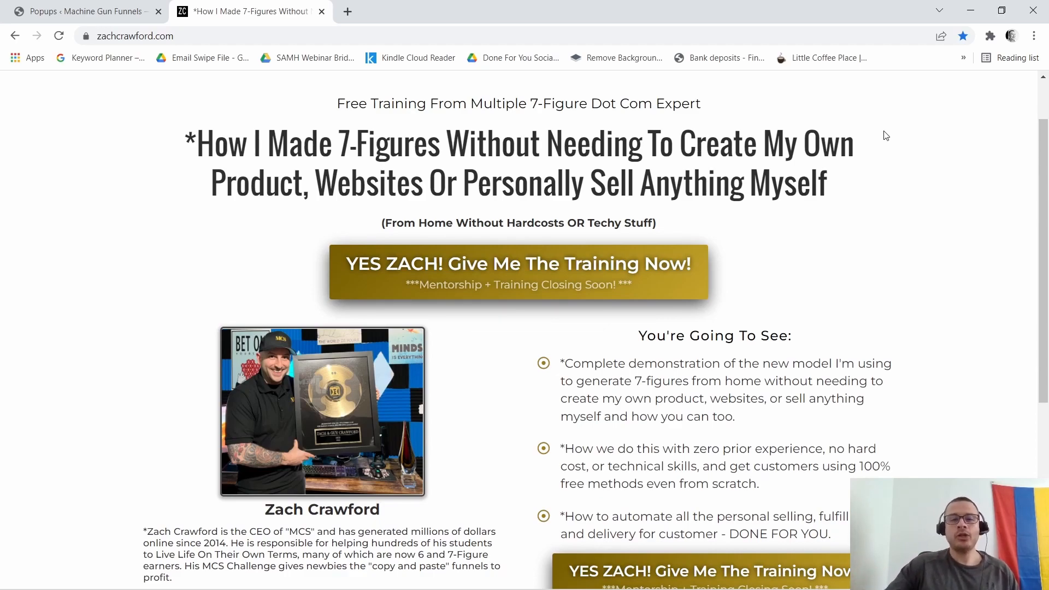
pyautogui.scroll(1, 1001, 172)
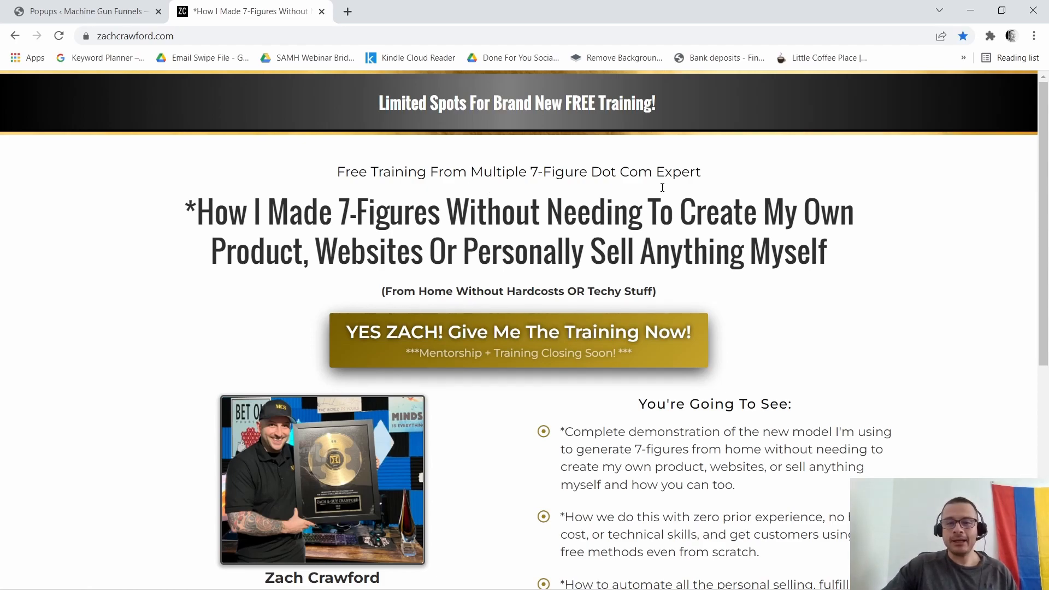
pyautogui.scroll(-3, 710, 288)
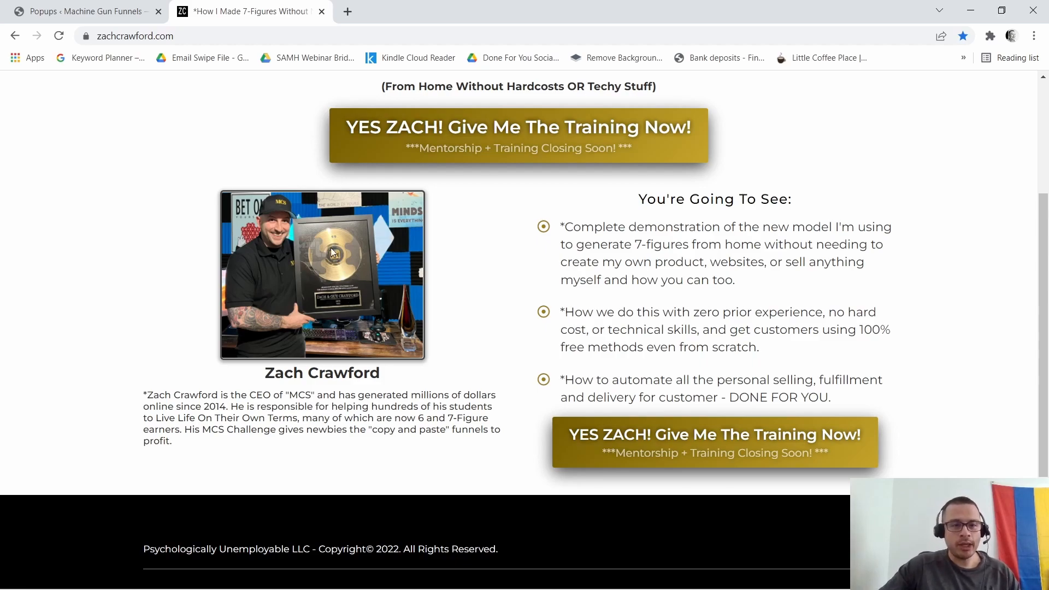
pyautogui.scroll(-3, 1032, 321)
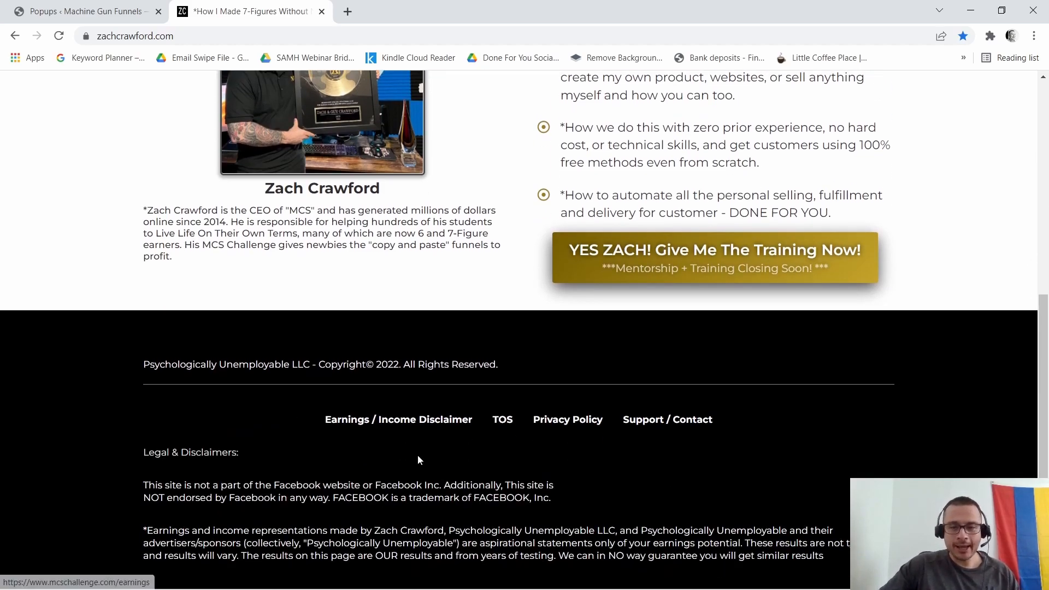
pyautogui.scroll(7, 695, 510)
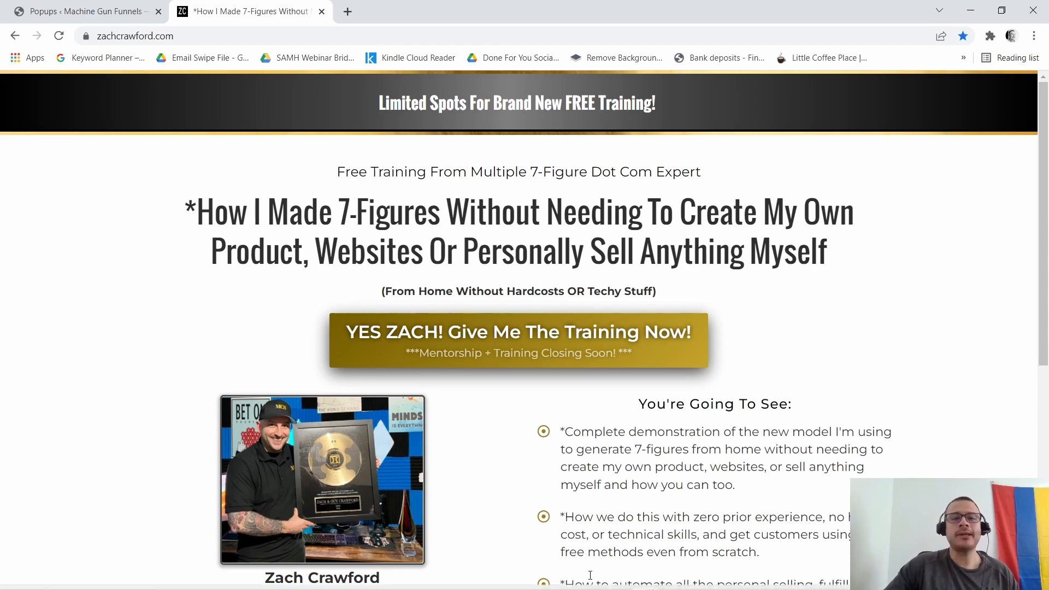
# Switch to the WordPress admin and create a new page titled "Landing Page".
pyautogui.click(101, 12)
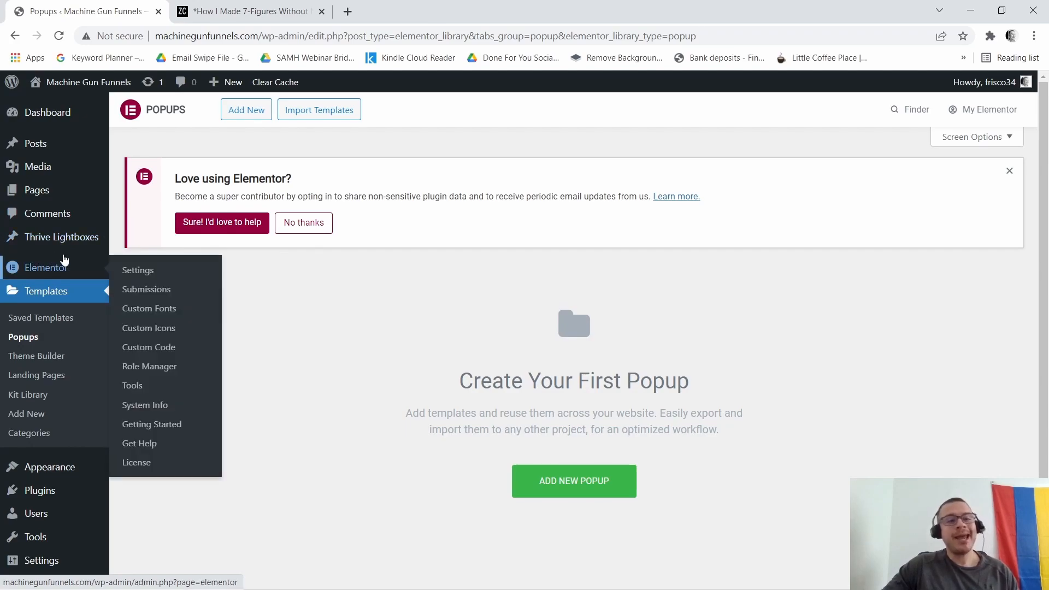
pyautogui.moveTo(42, 192)
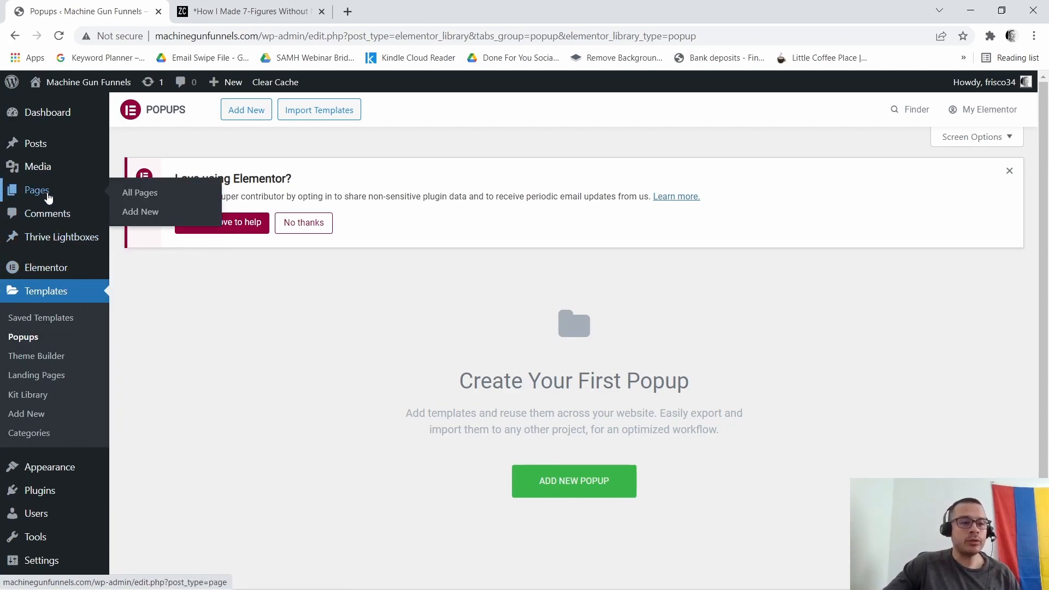
pyautogui.click(141, 215)
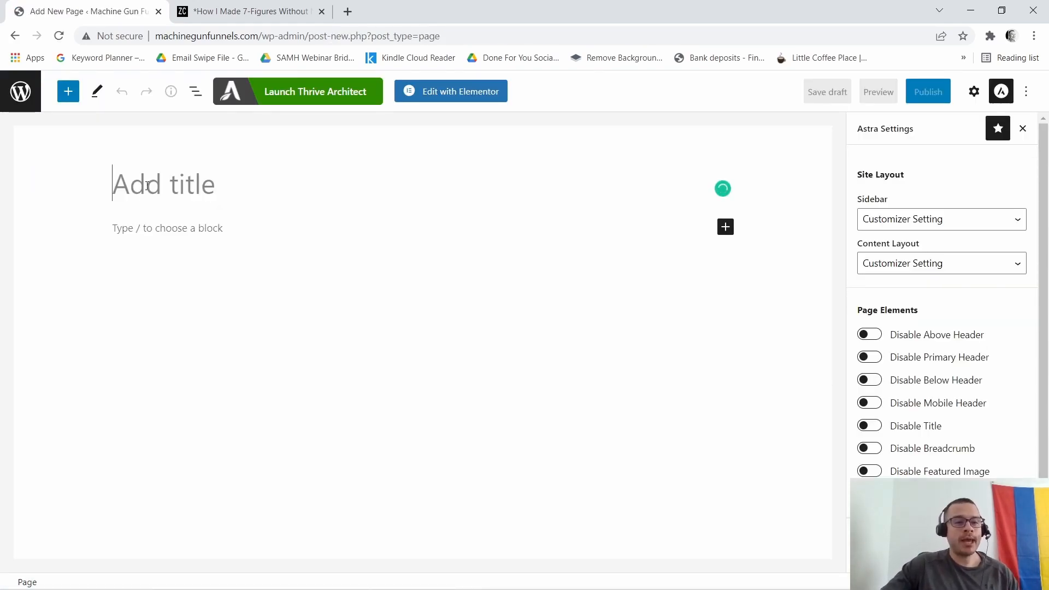
pyautogui.write('Lan')
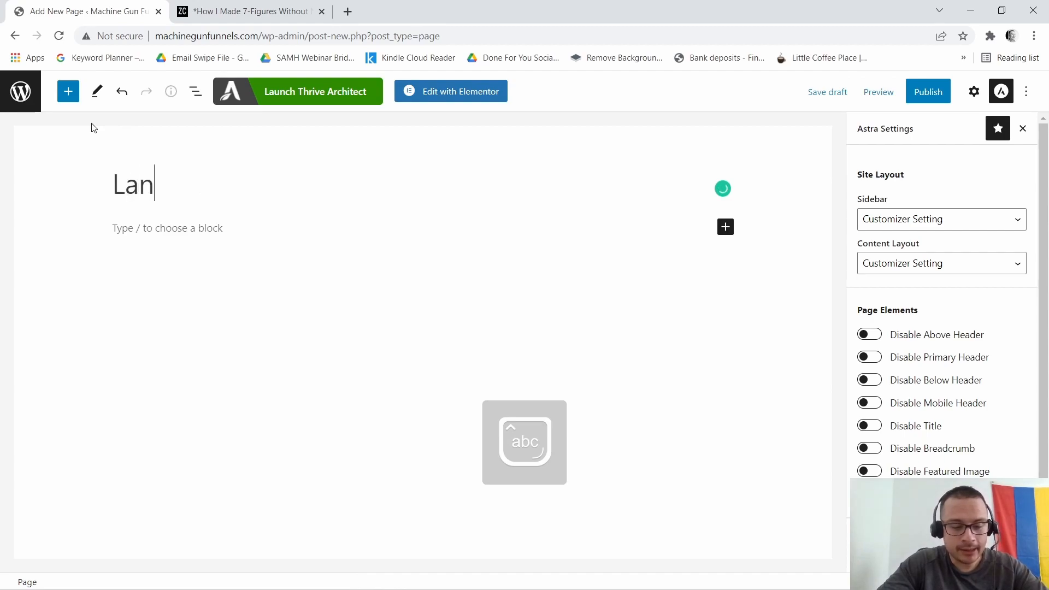
pyautogui.write('ding Page')
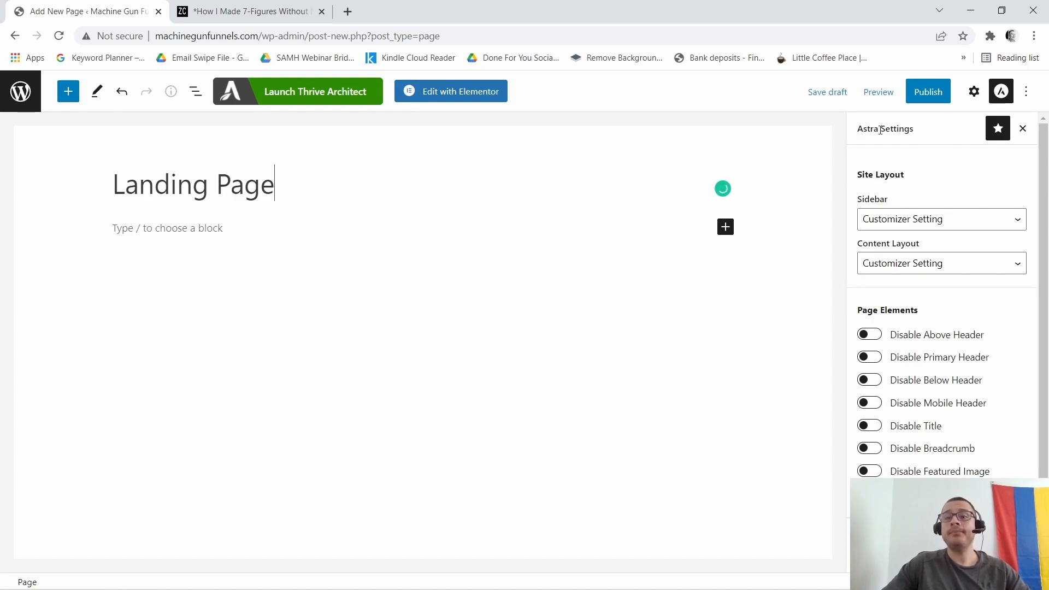
# Set the page's Astra sidebar to No Sidebar and its content layout to Full Width / Stretched.
pyautogui.moveTo(880, 129); pyautogui.dragTo(853, 137)
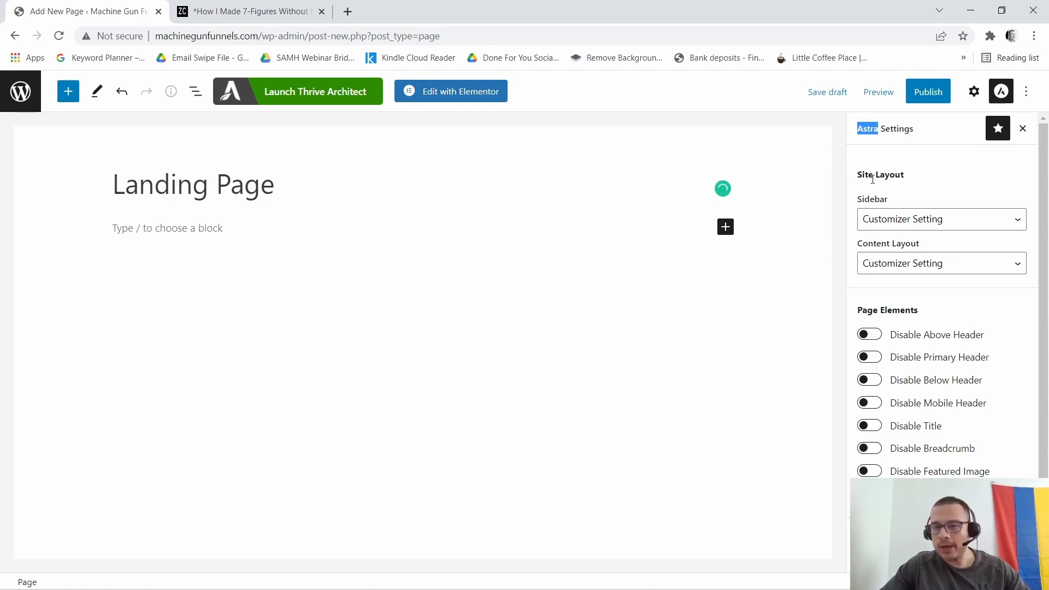
pyautogui.click(1010, 219)
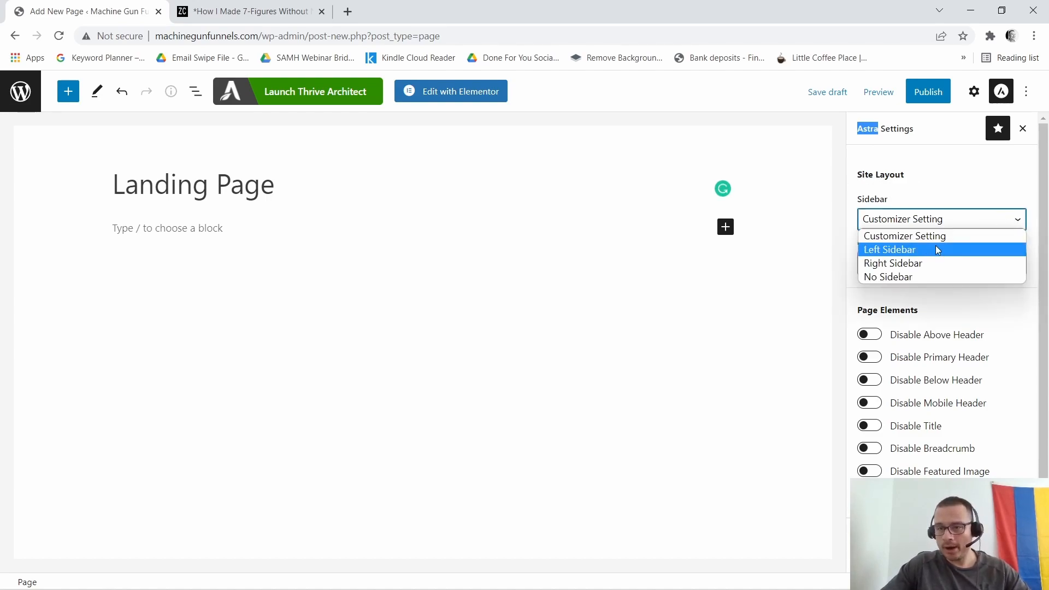
pyautogui.click(901, 277)
pyautogui.click(1010, 266)
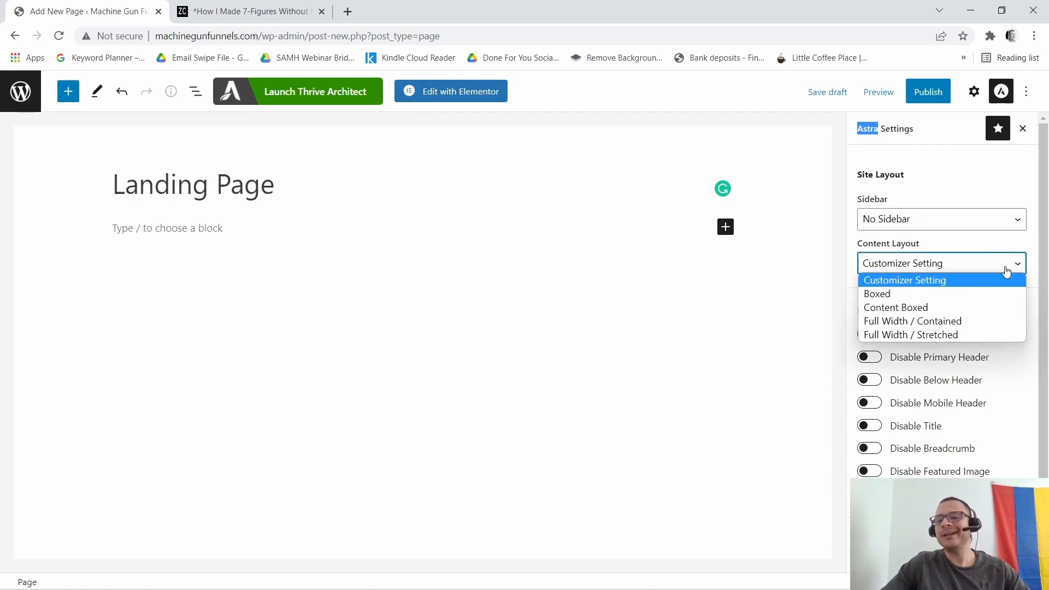
pyautogui.click(900, 333)
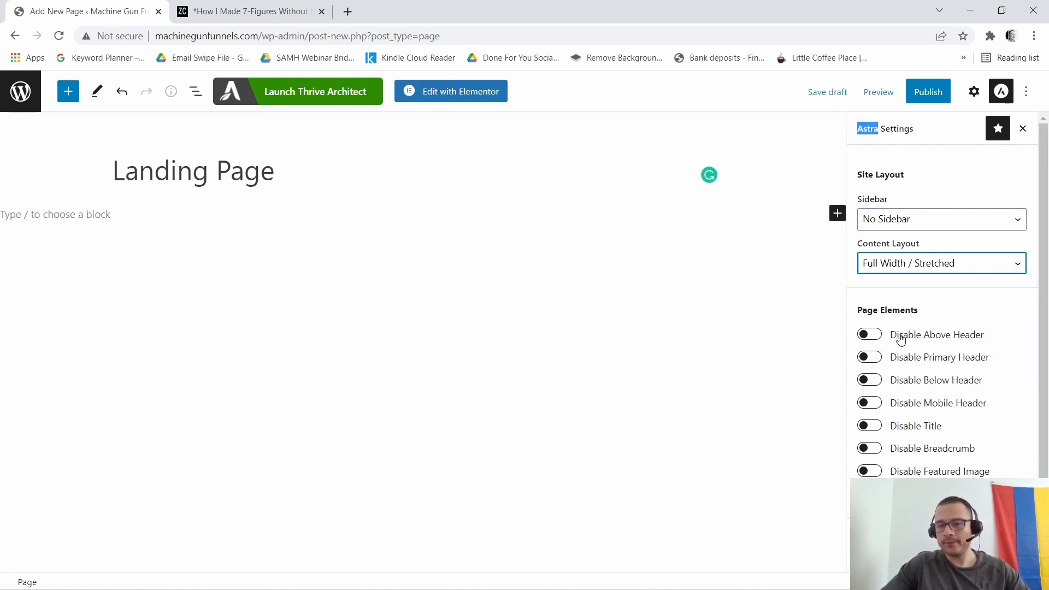
# Disable the page's above, primary, below and mobile headers, title, breadcrumb, featured image and footer.
pyautogui.click(872, 335)
pyautogui.click(877, 361)
pyautogui.click(874, 381)
pyautogui.click(881, 403)
pyautogui.click(879, 426)
pyautogui.click(878, 449)
pyautogui.click(877, 472)
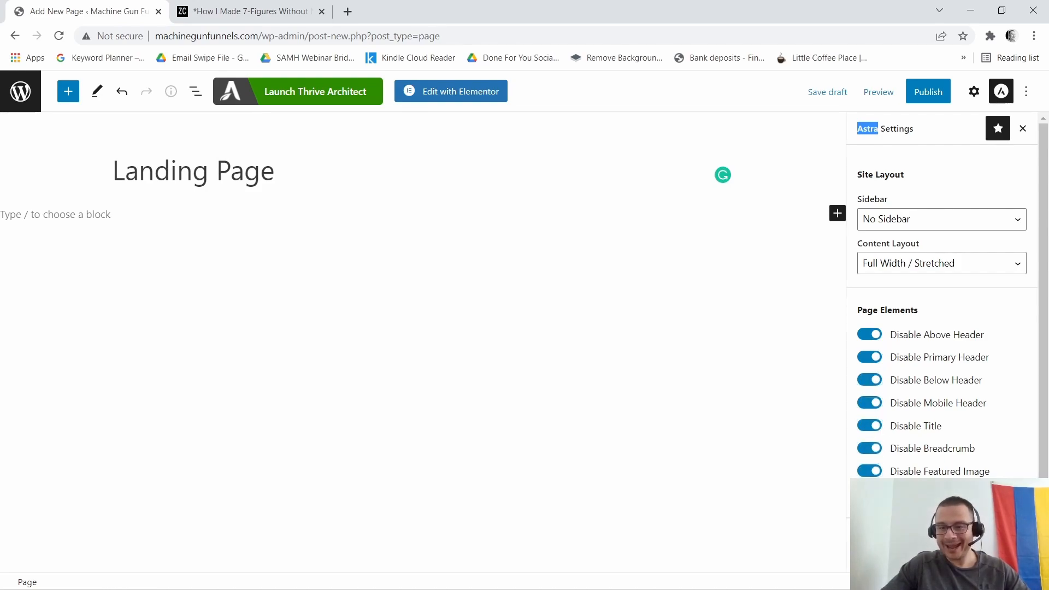
pyautogui.scroll(-1, 974, 407)
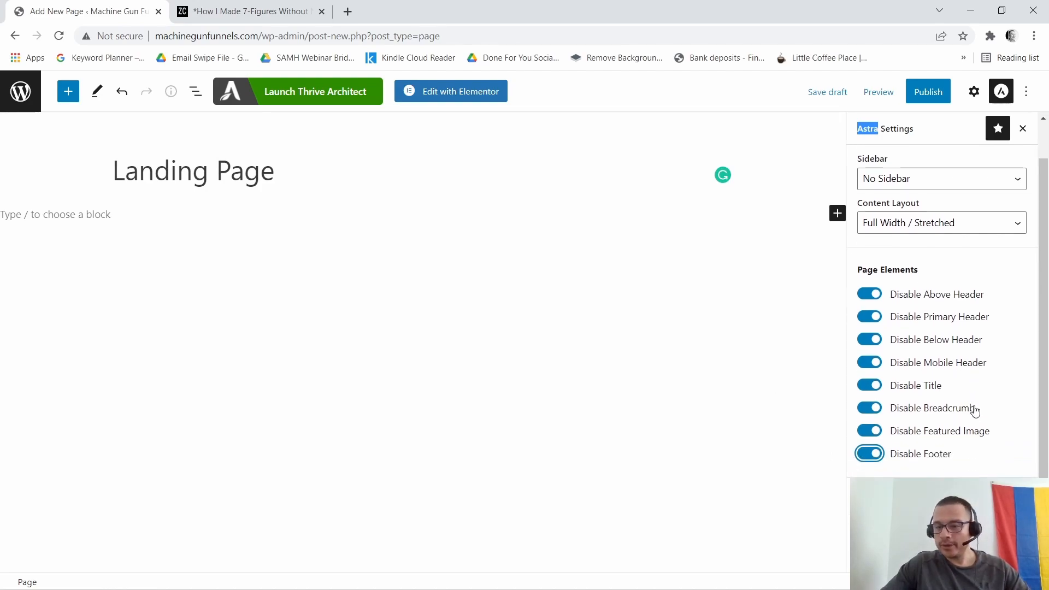
pyautogui.scroll(1, 973, 407)
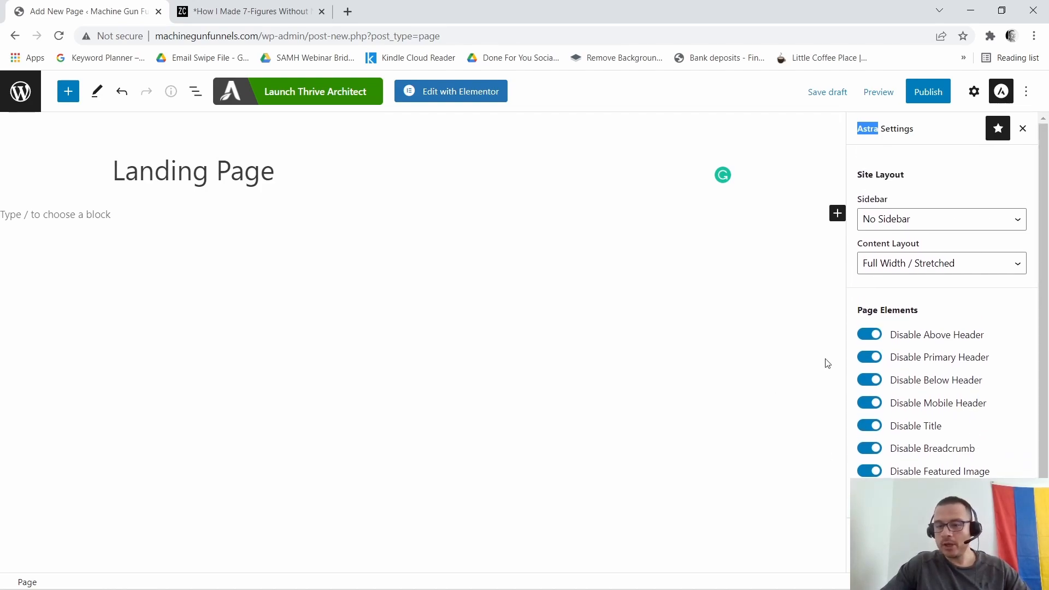
# Publish the new Landing Page and return to the list of all pages.
pyautogui.click(925, 90)
pyautogui.click(935, 93)
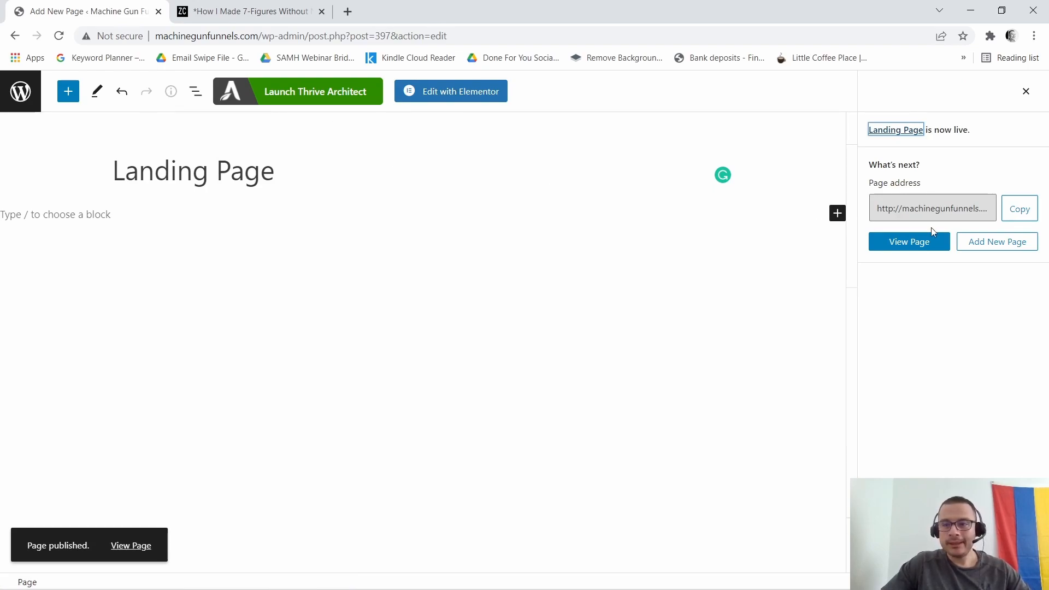
pyautogui.click(37, 96)
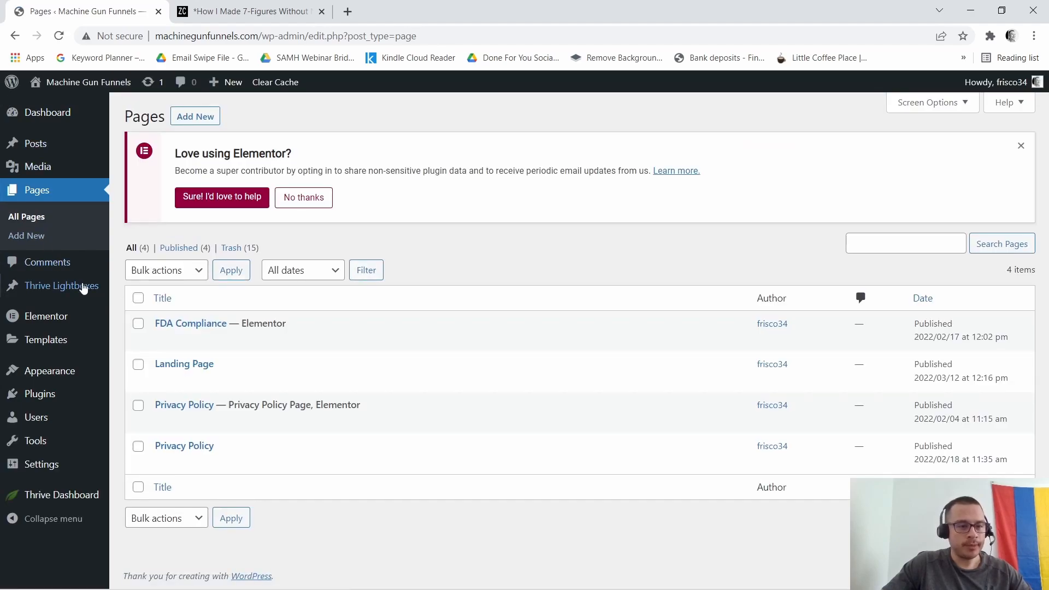
# Make Landing Page the site's static homepage in the theme's homepage settings, publish the change and close the customizer.
pyautogui.moveTo(57, 377)
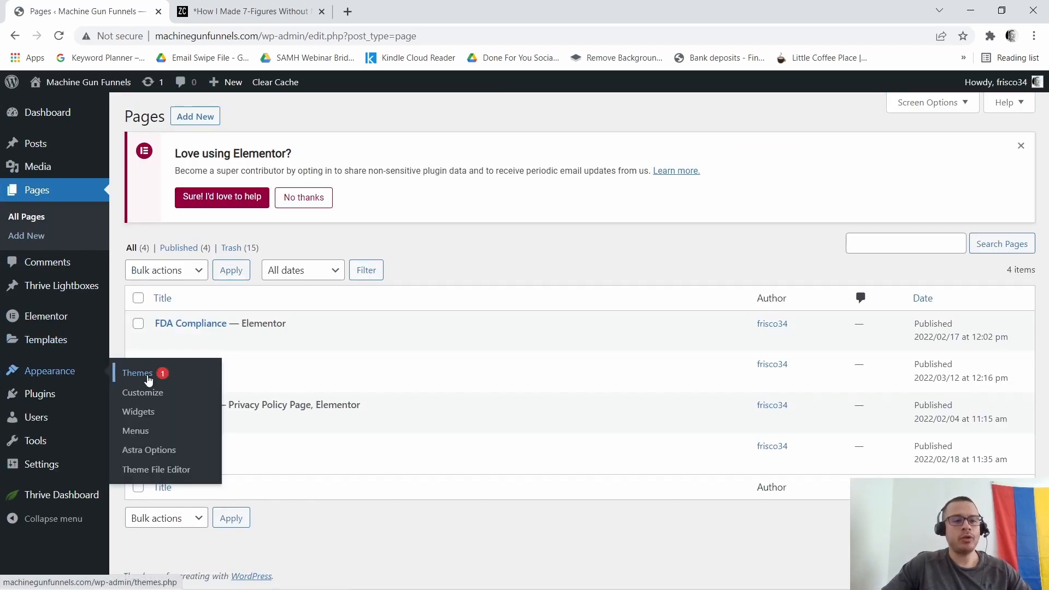
pyautogui.click(150, 396)
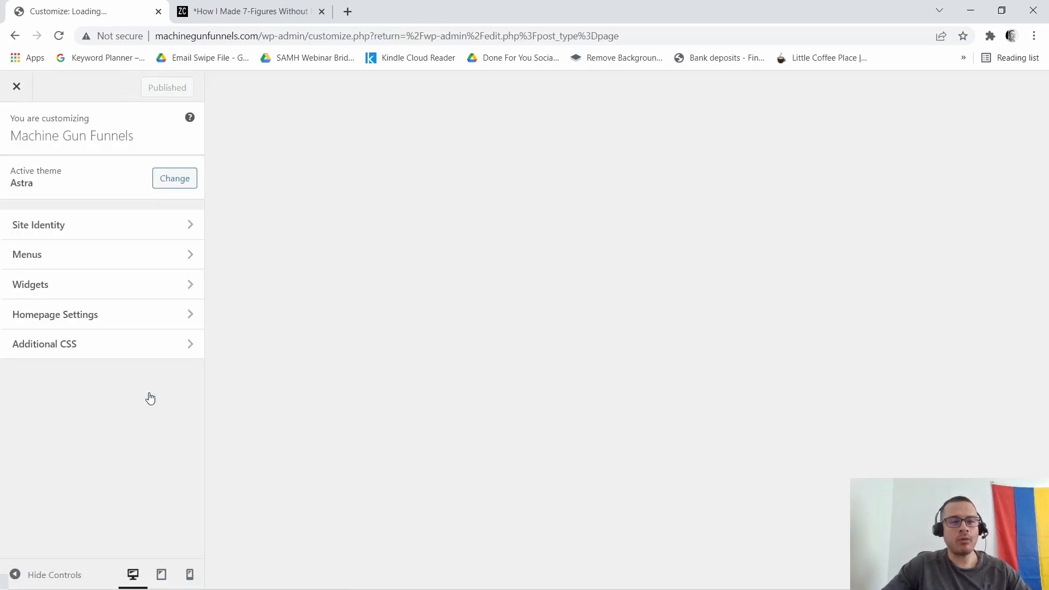
pyautogui.scroll(-2, 164, 283)
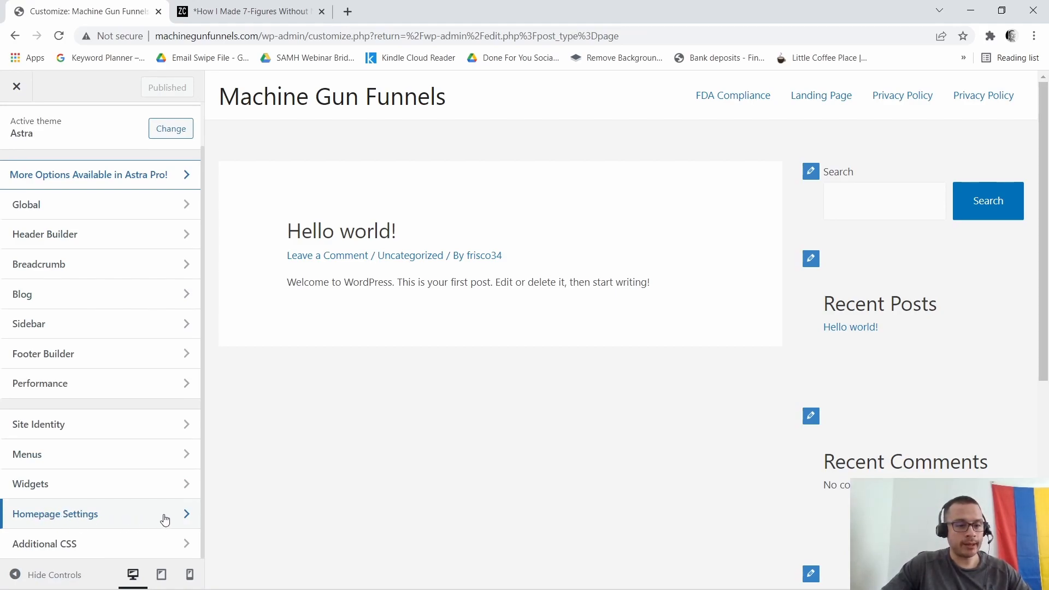
pyautogui.click(183, 519)
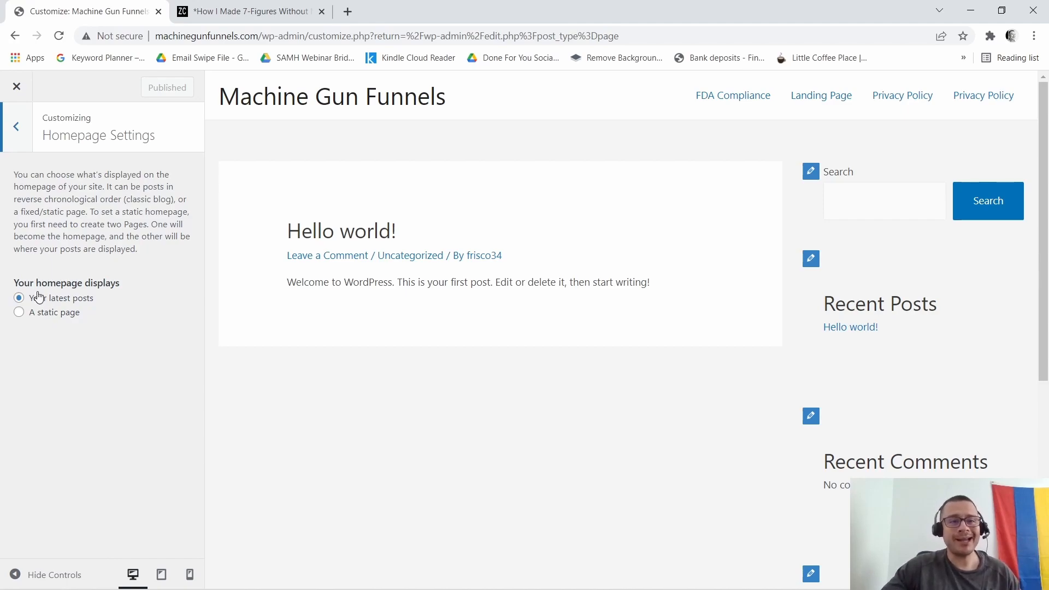
pyautogui.moveTo(250, 36); pyautogui.dragTo(205, 38)
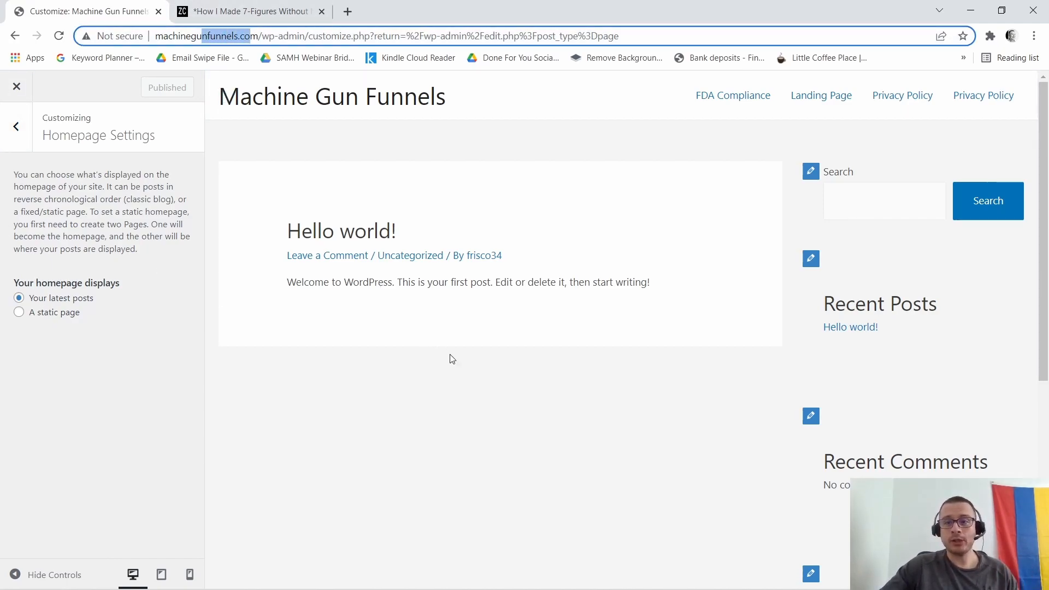
pyautogui.click(20, 312)
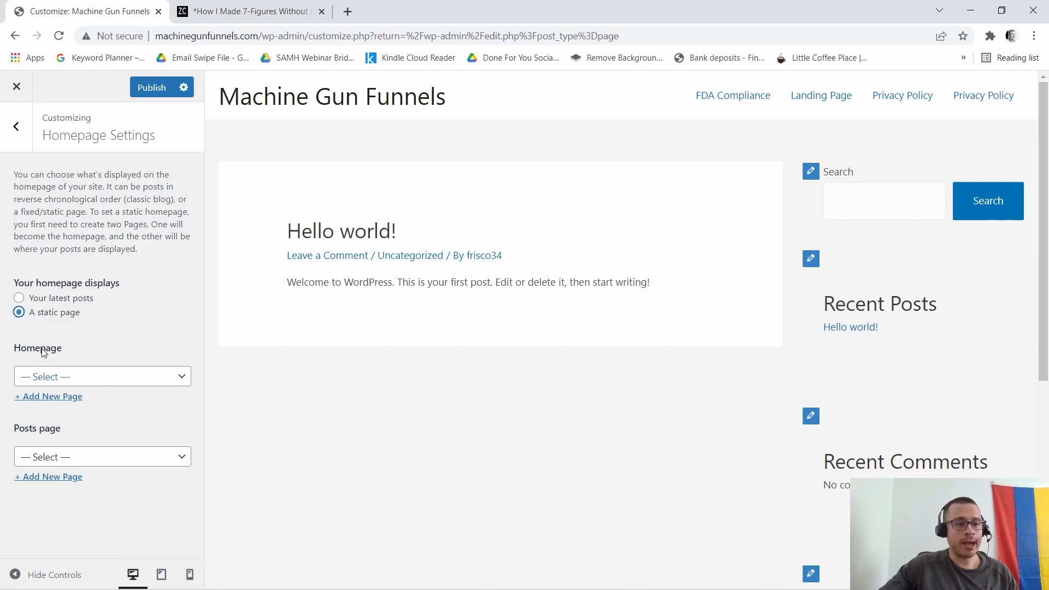
pyautogui.click(186, 377)
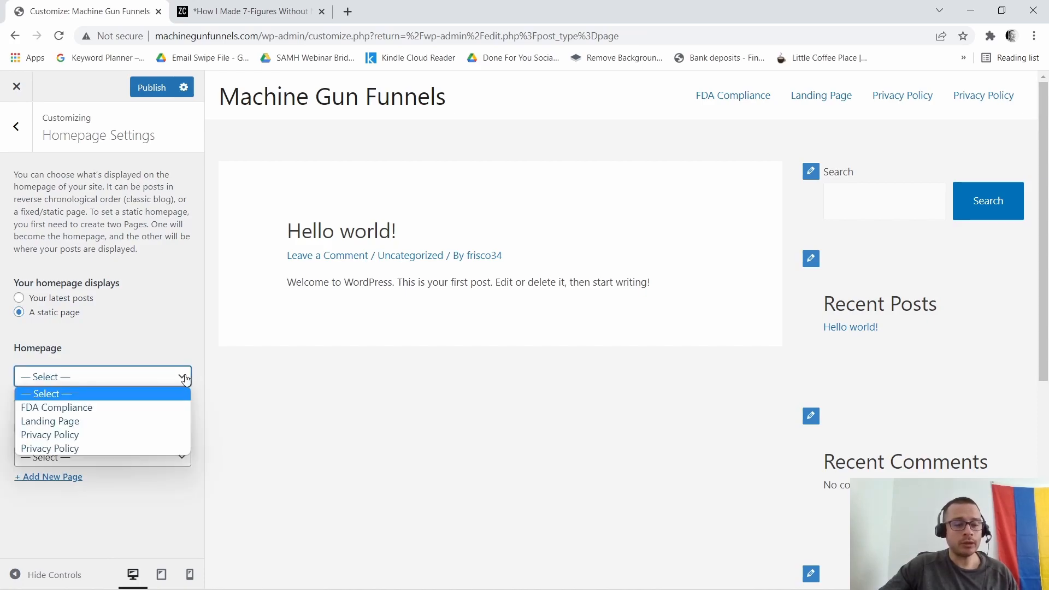
pyautogui.click(58, 423)
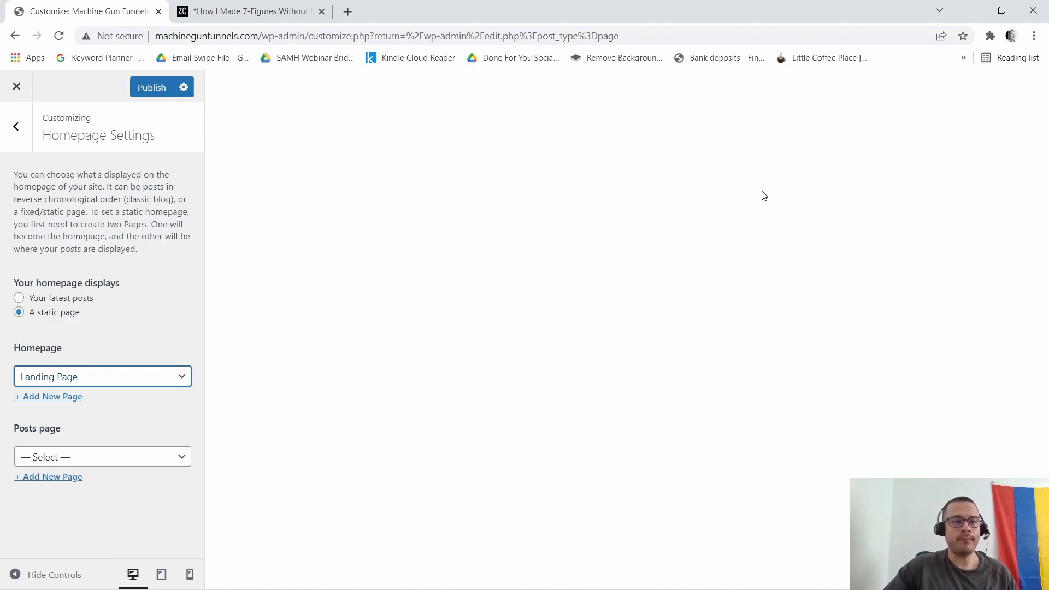
pyautogui.click(155, 83)
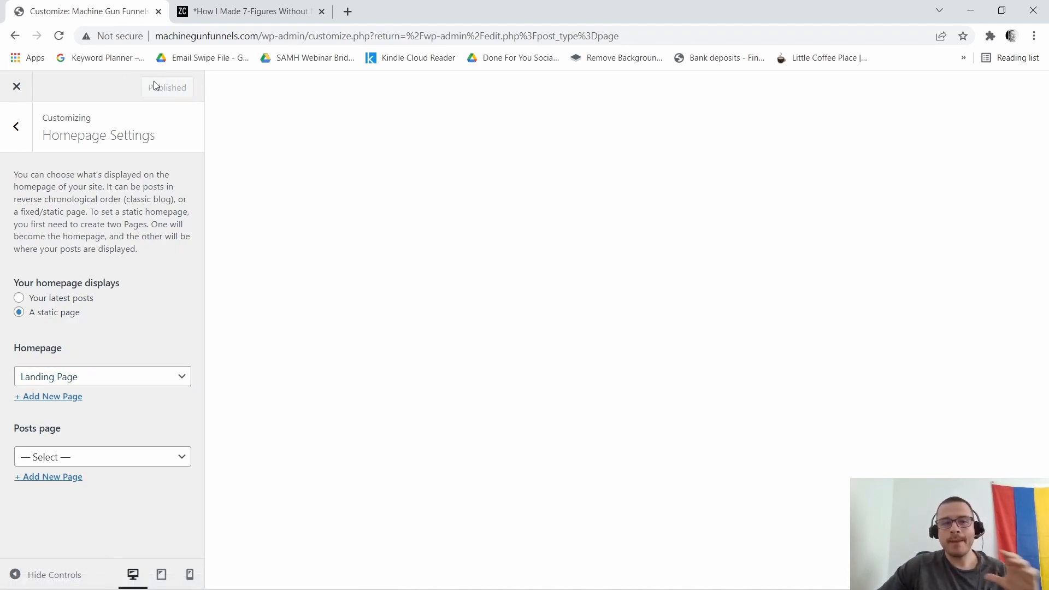
pyautogui.click(16, 88)
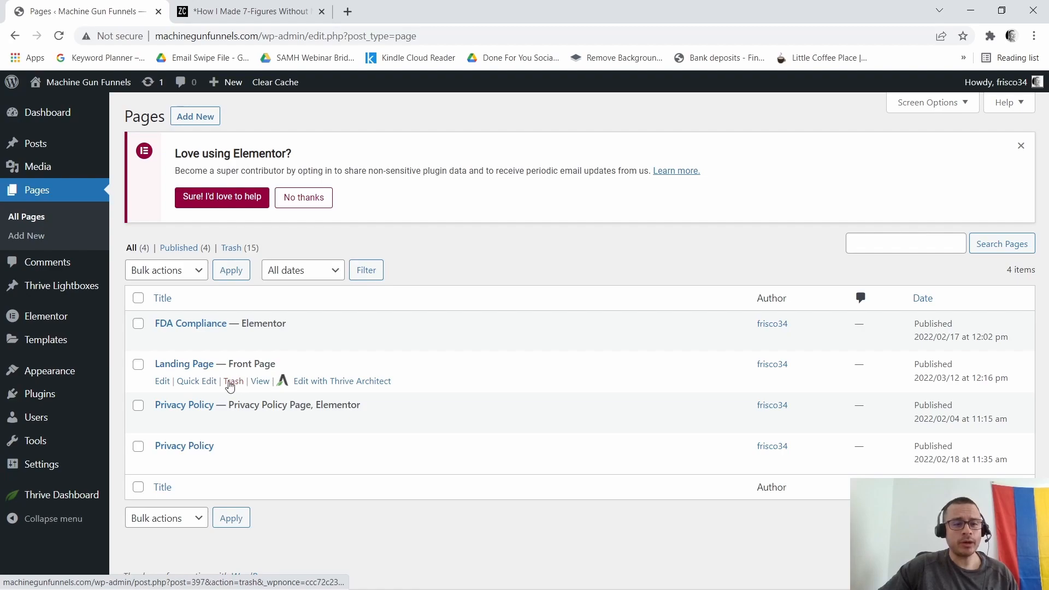
# Open Landing Page for editing with Elementor and add a single-column section.
pyautogui.click(163, 382)
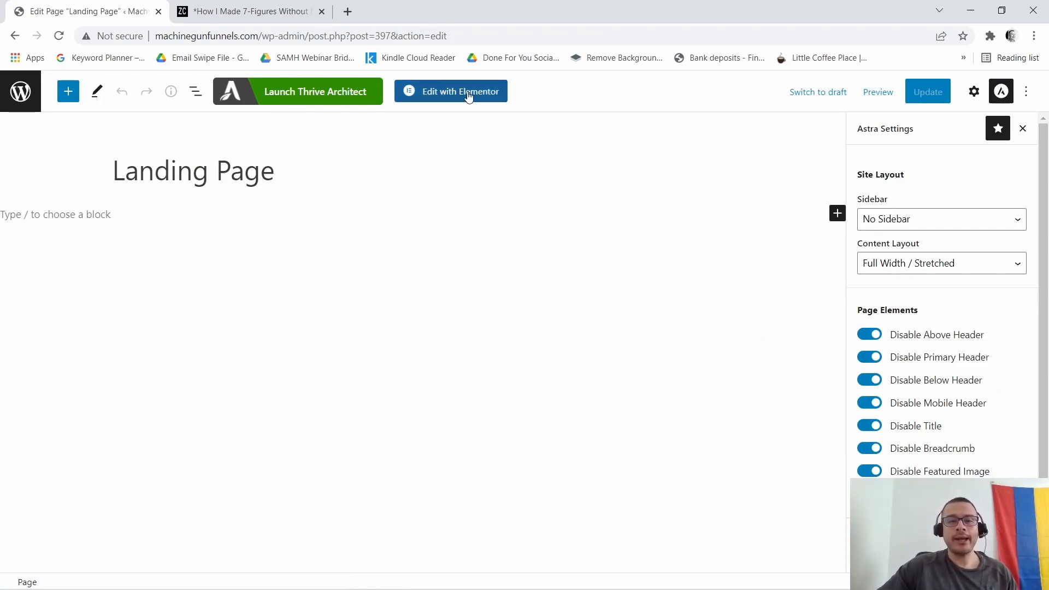
pyautogui.click(449, 98)
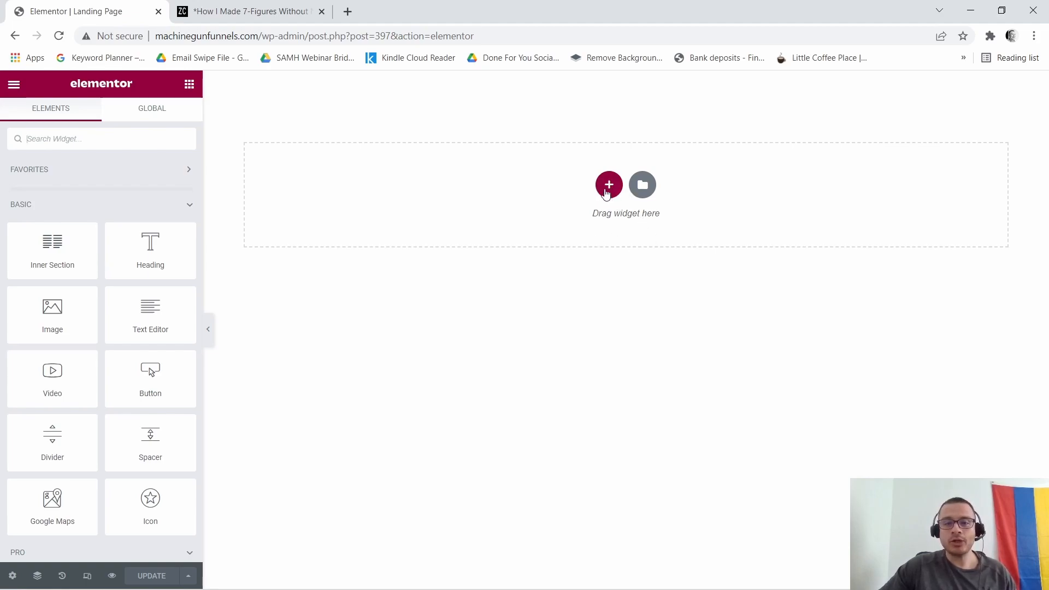
pyautogui.click(608, 185)
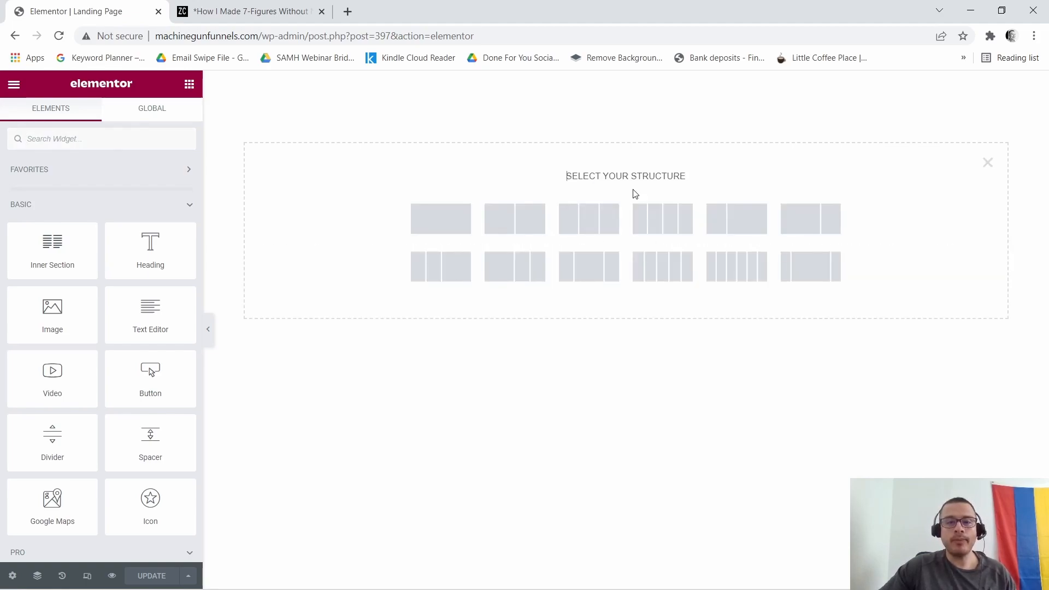
pyautogui.click(445, 217)
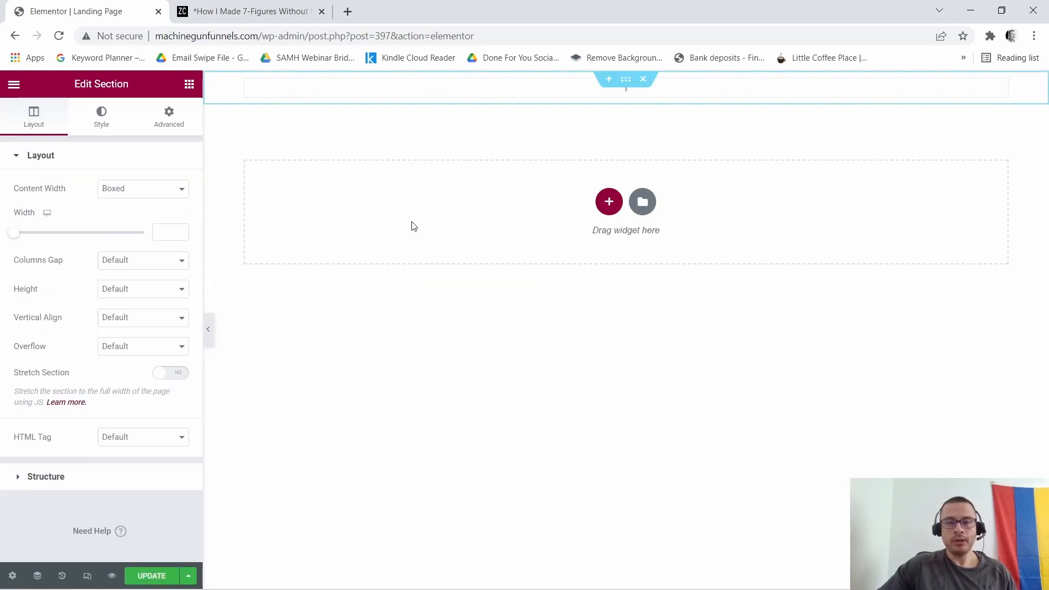
# Copy the banner text "Limited Spots For Brand New FREE Training!" from the reference page and return to the Elementor page.
pyautogui.click(347, 12)
pyautogui.click(304, 5)
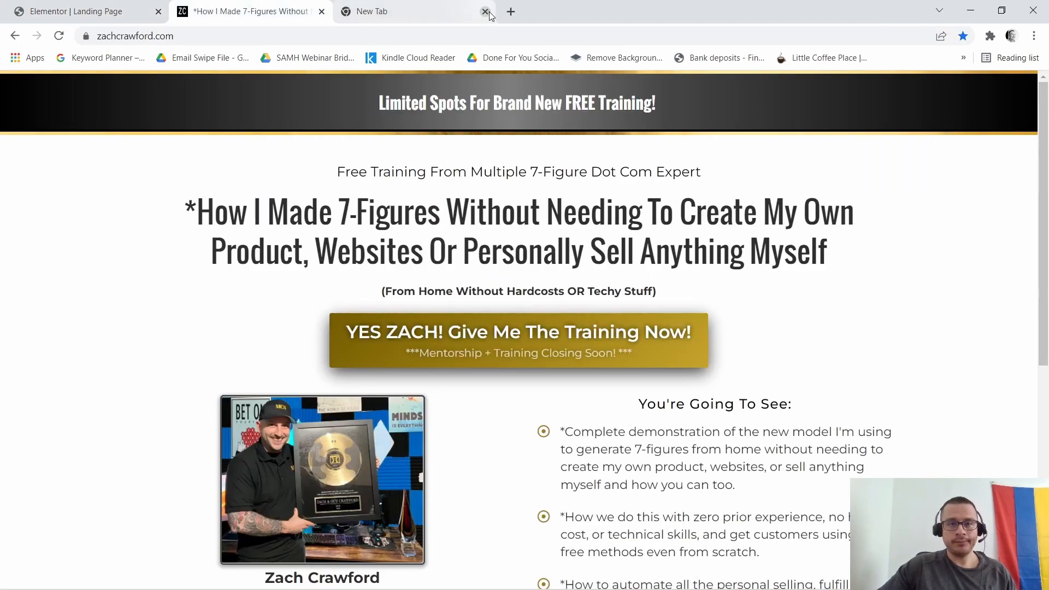
pyautogui.click(482, 12)
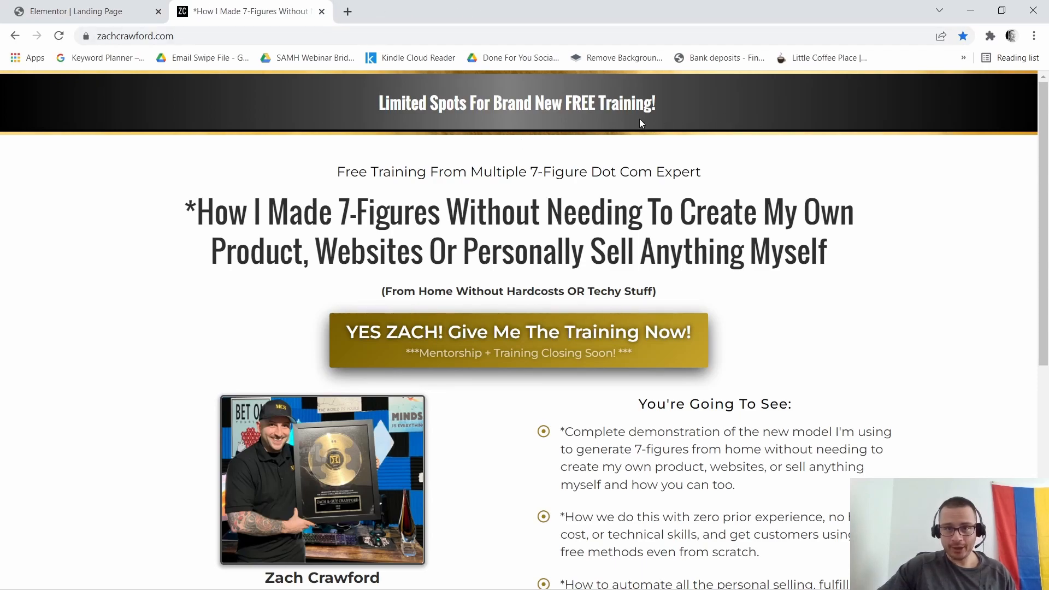
pyautogui.moveTo(380, 103); pyautogui.dragTo(679, 116)
pyautogui.rightClick(607, 100)
pyautogui.click(623, 107)
pyautogui.click(100, 7)
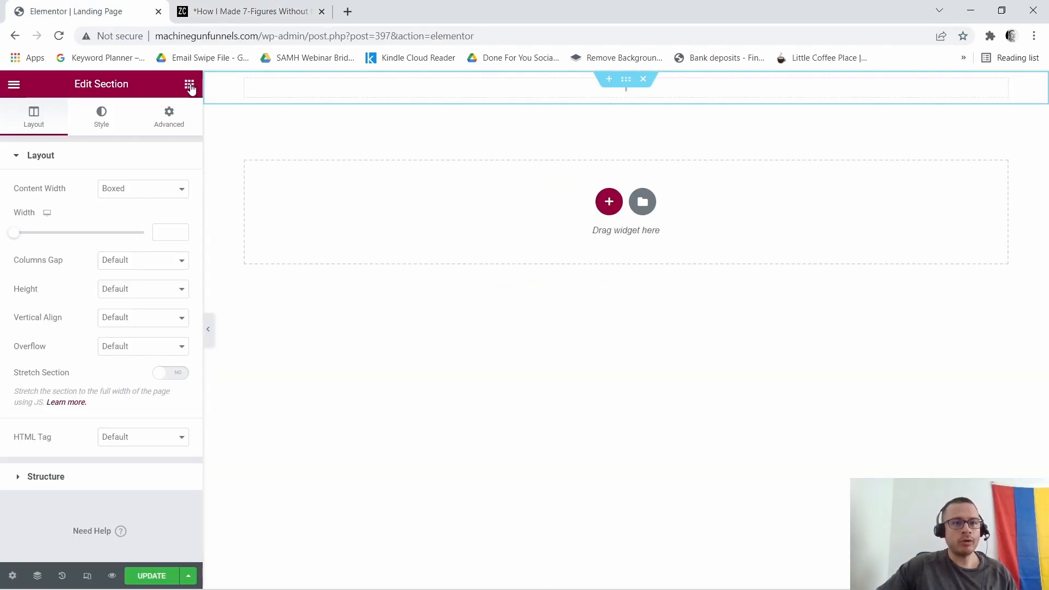
# Add a Heading widget to the section, replace its title with the copied "Limited Spots For Brand New FREE Training!" and center it.
pyautogui.click(190, 86)
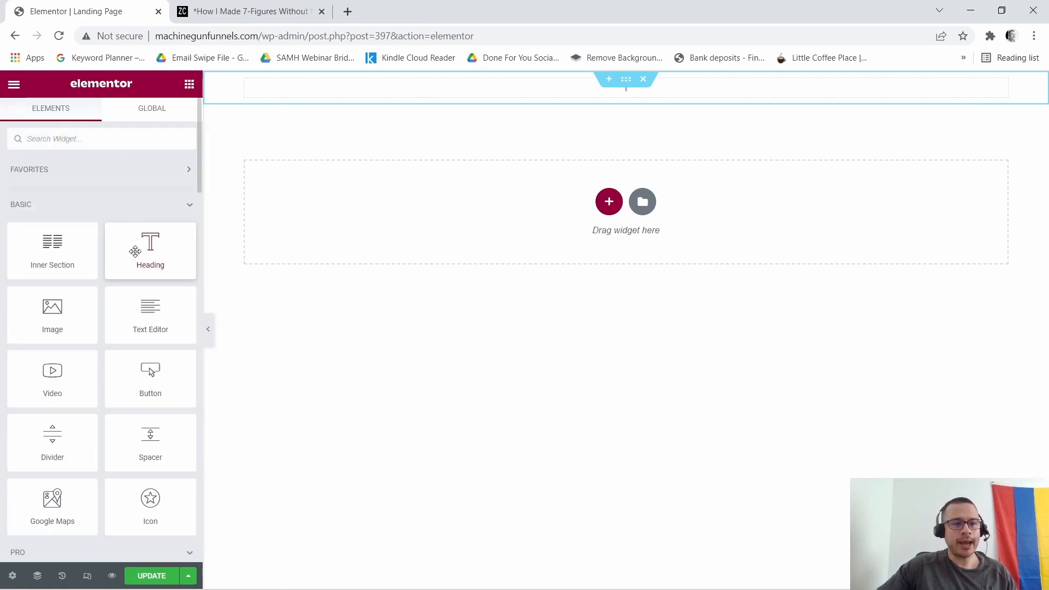
pyautogui.moveTo(135, 254); pyautogui.dragTo(700, 93)
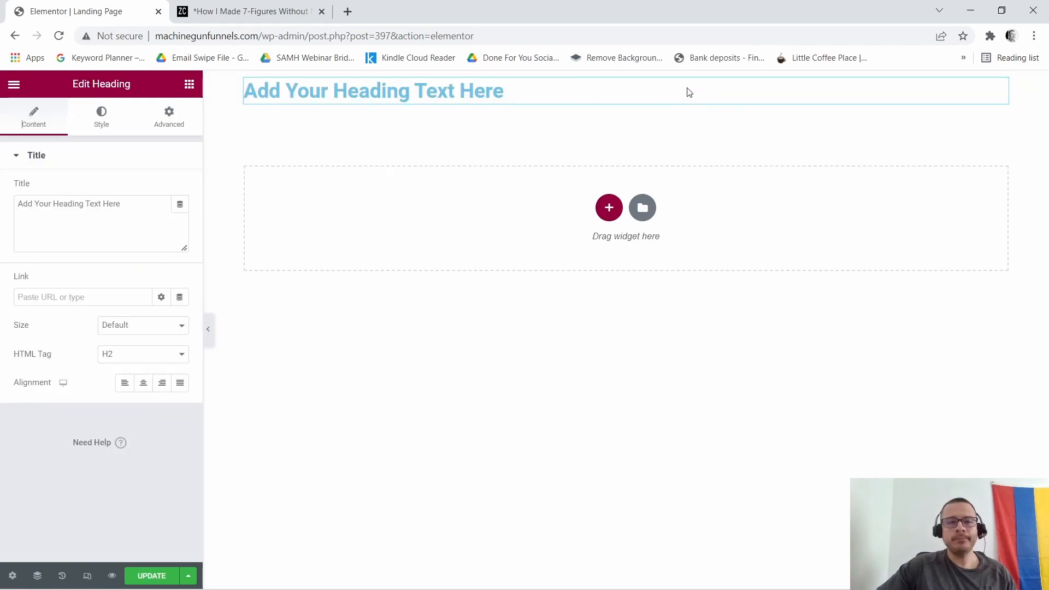
pyautogui.tripleClick(94, 204)
pyautogui.rightClick(96, 210)
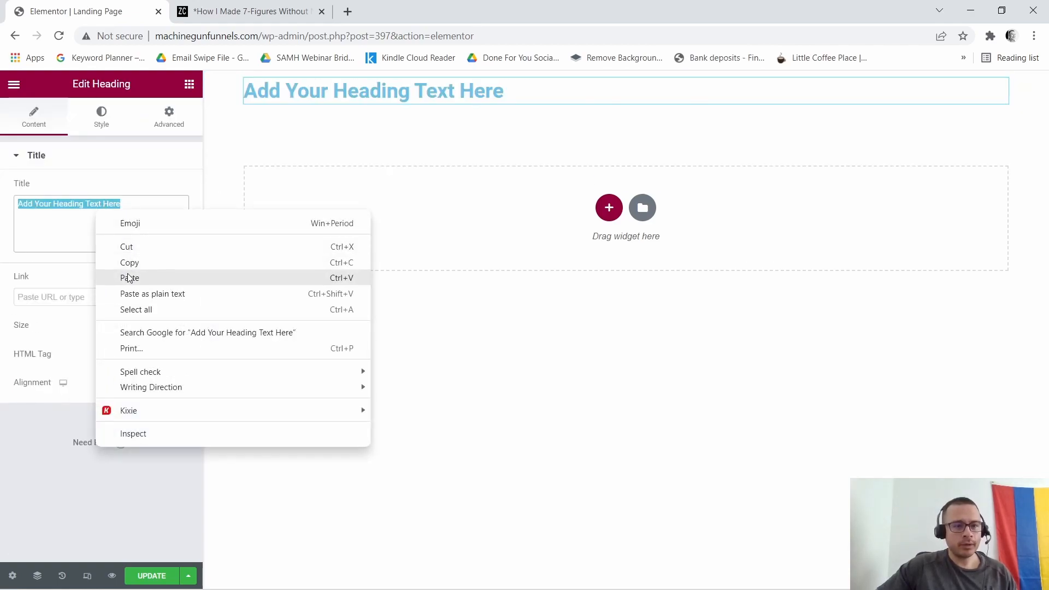
pyautogui.click(130, 278)
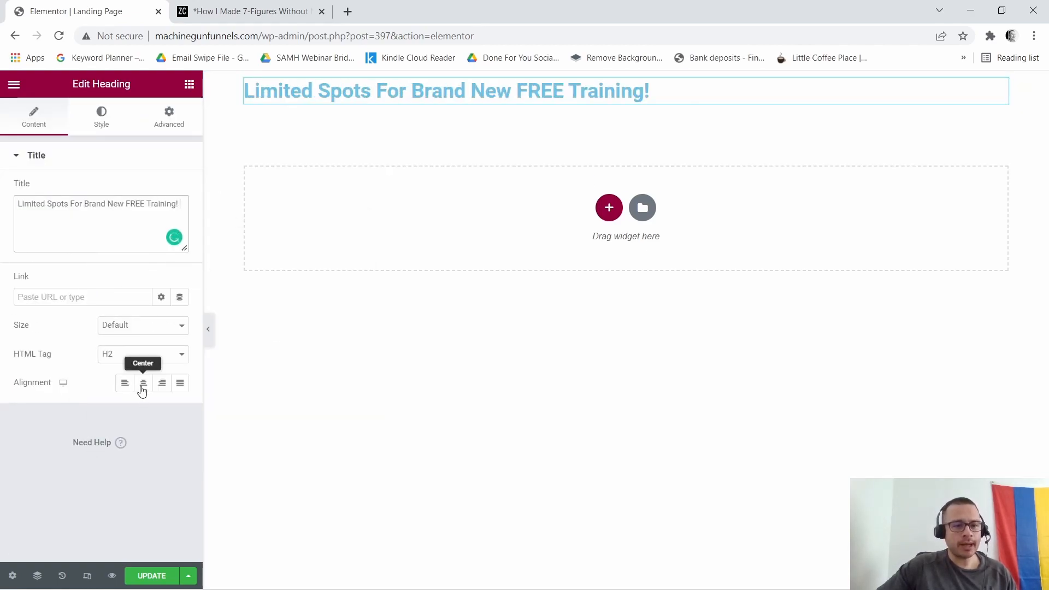
pyautogui.click(139, 391)
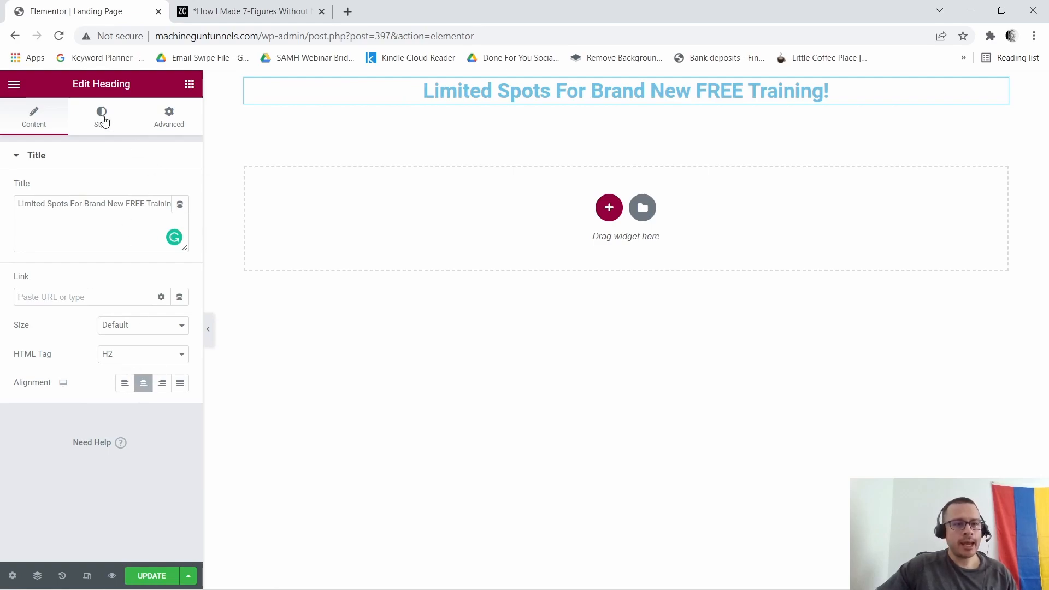
# Set the banner heading's typography to the Oswald font family at a size of 22 px.
pyautogui.click(101, 112)
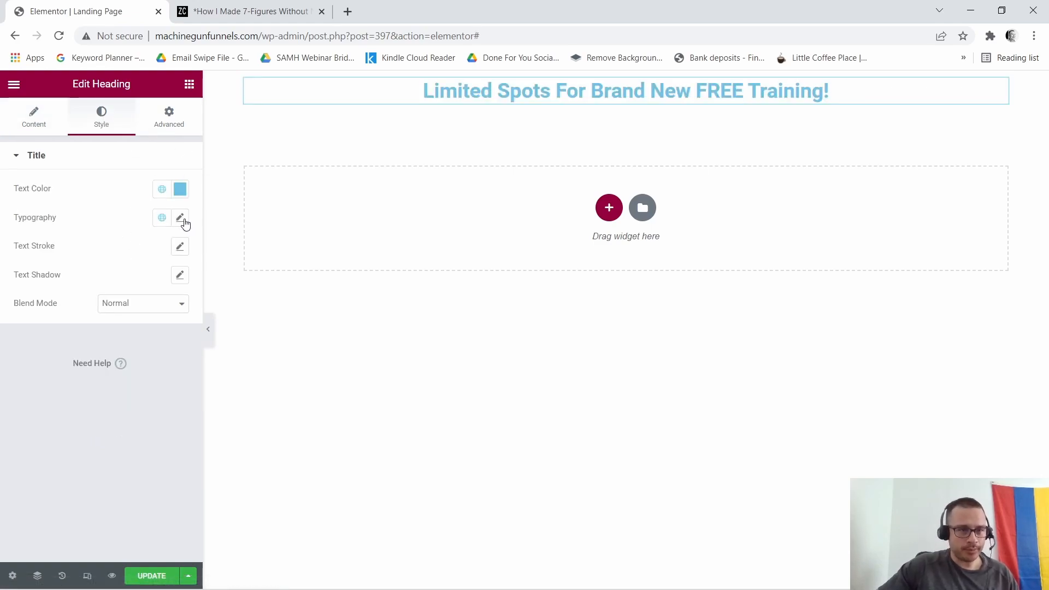
pyautogui.click(180, 219)
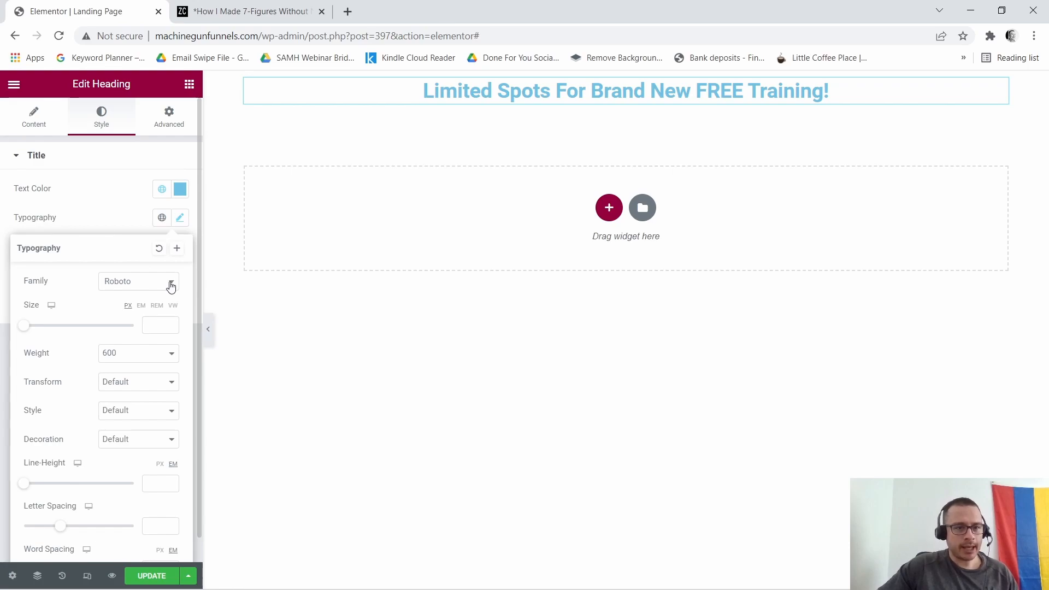
pyautogui.click(171, 285)
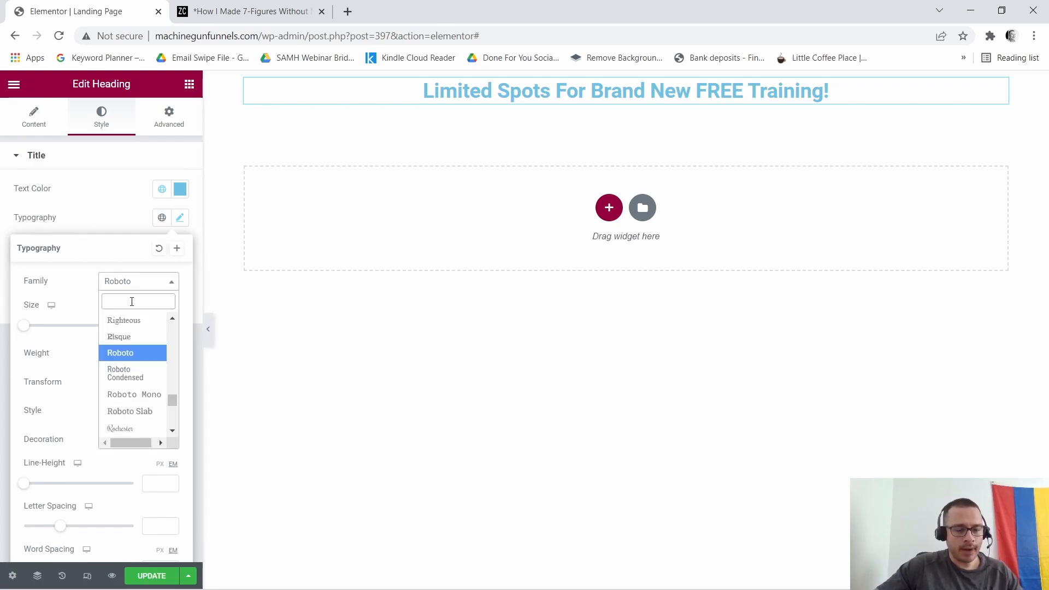
pyautogui.write('Os')
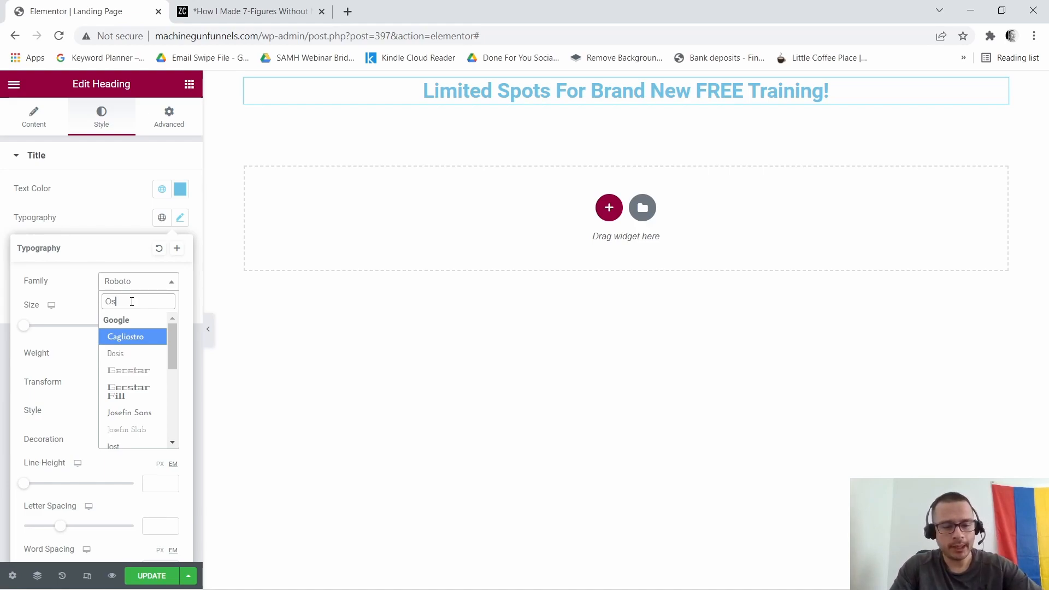
pyautogui.write('wa')
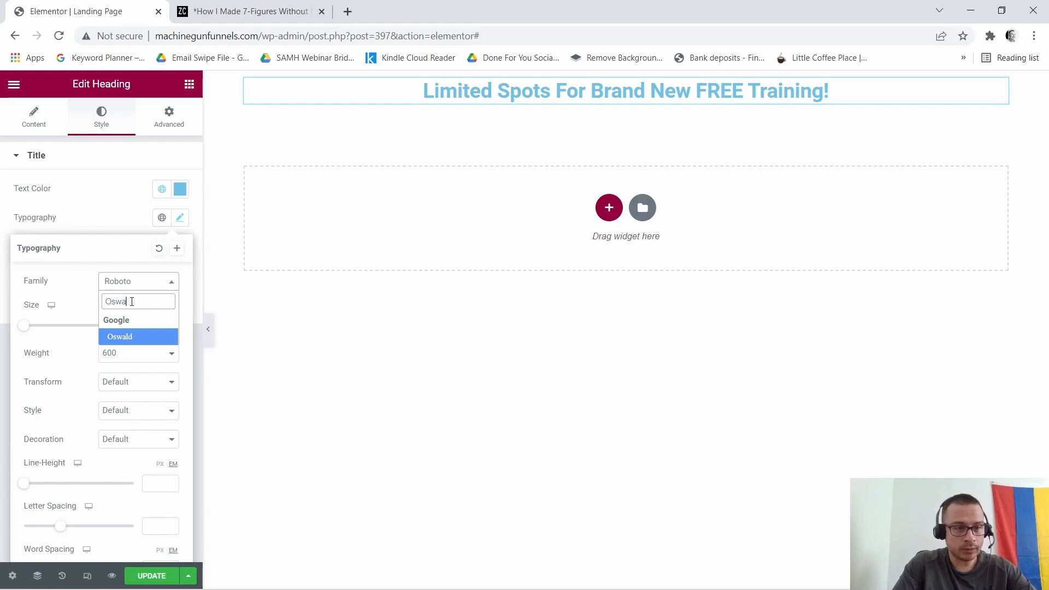
pyautogui.click(130, 339)
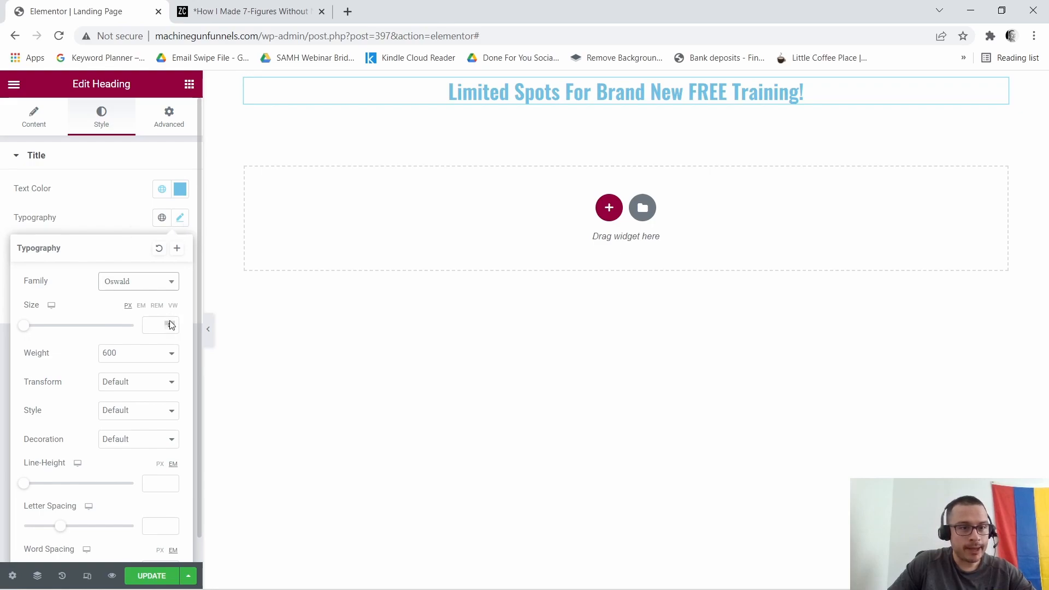
pyautogui.moveTo(171, 325); pyautogui.dragTo(172, 325)
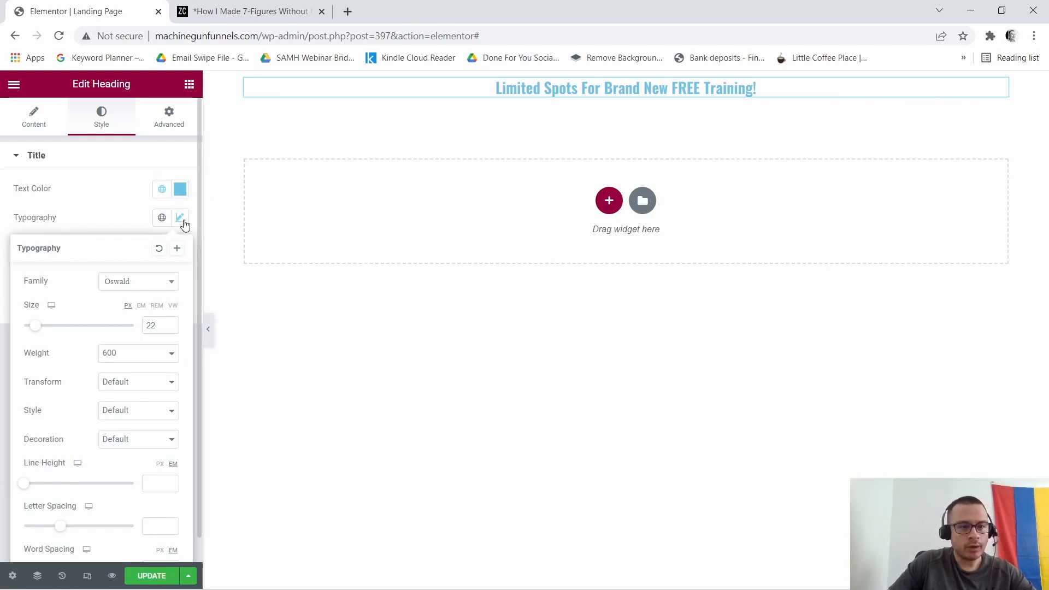
pyautogui.click(183, 221)
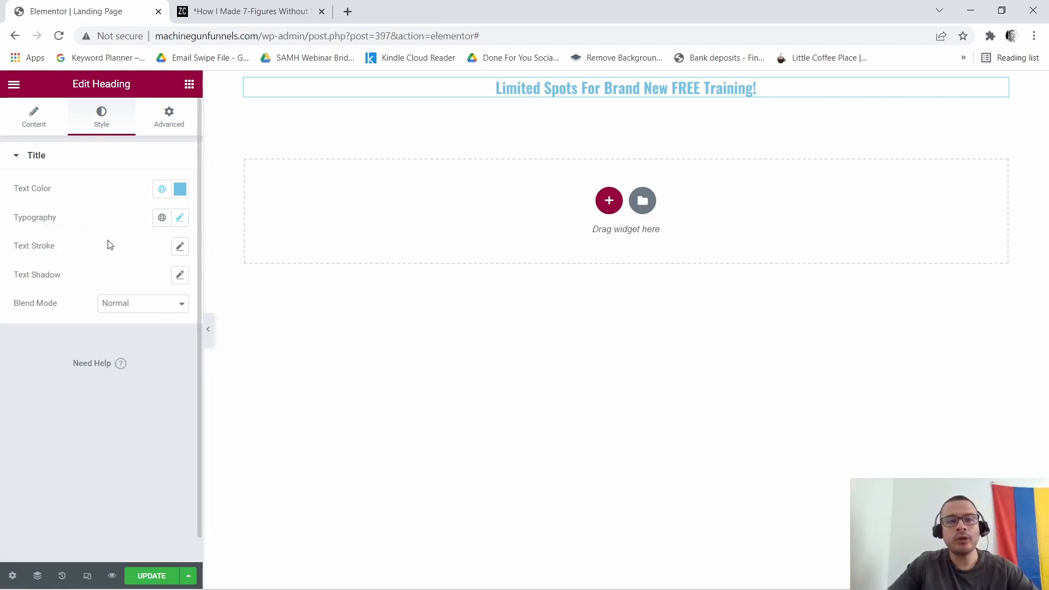
# Set the banner heading's text color to white, #FFFFFF.
pyautogui.click(180, 190)
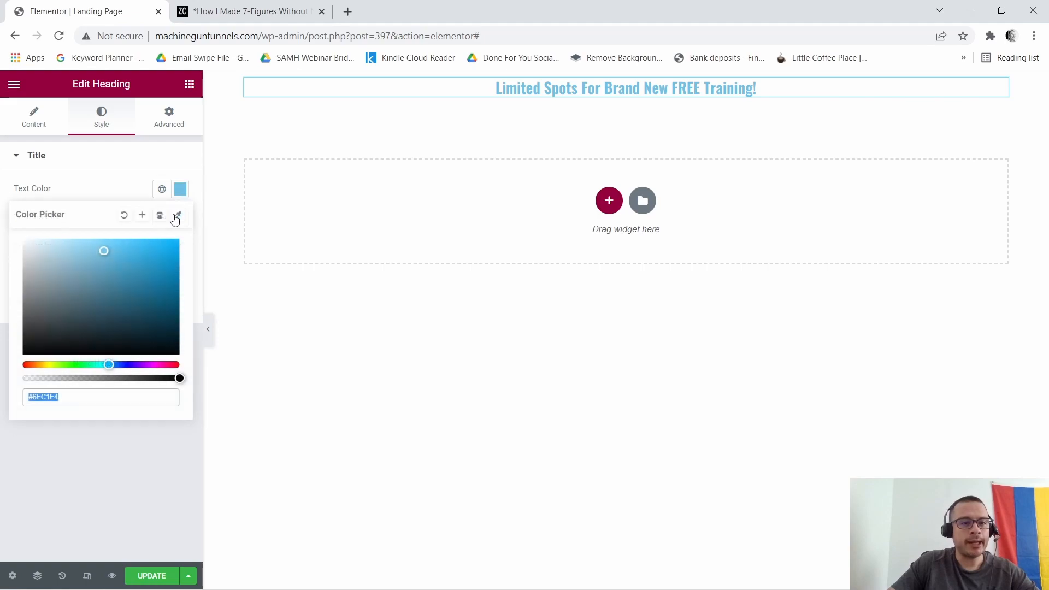
pyautogui.hotkey('ctrl', 'v')
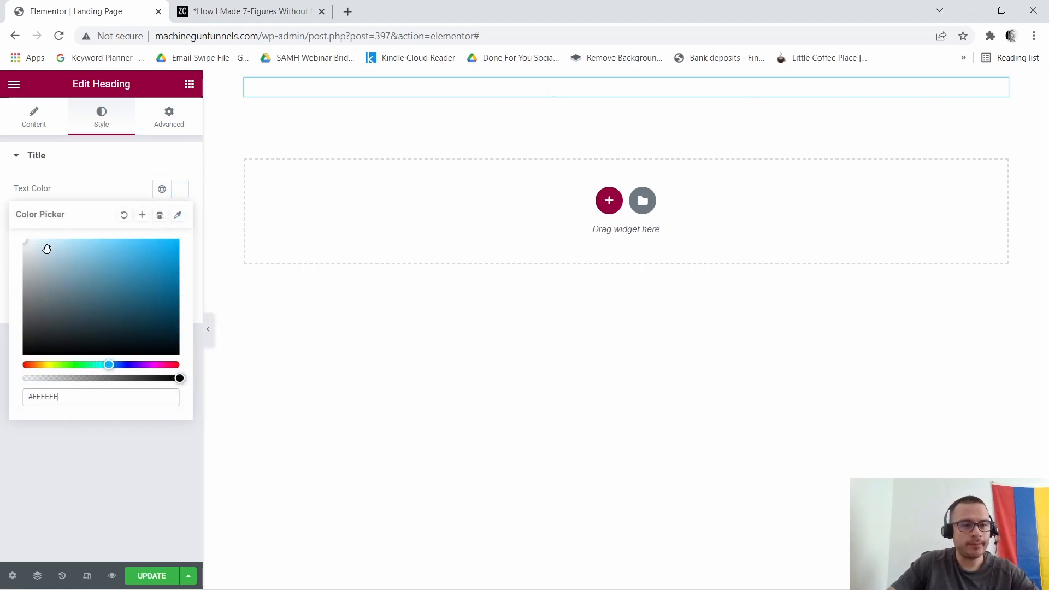
pyautogui.click(180, 190)
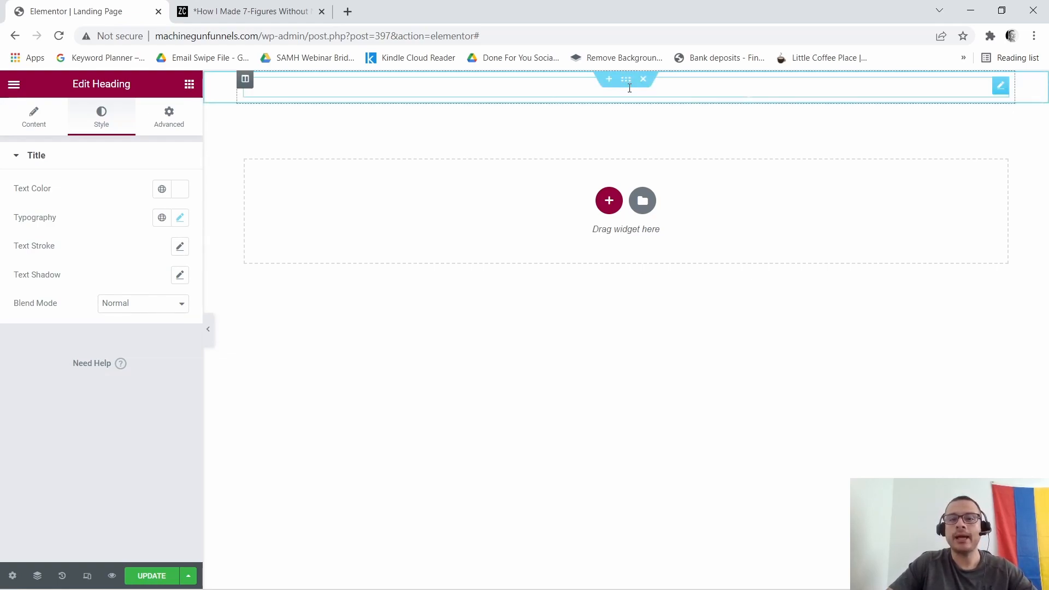
# Give the banner section a classic background in black, #000000.
pyautogui.click(627, 81)
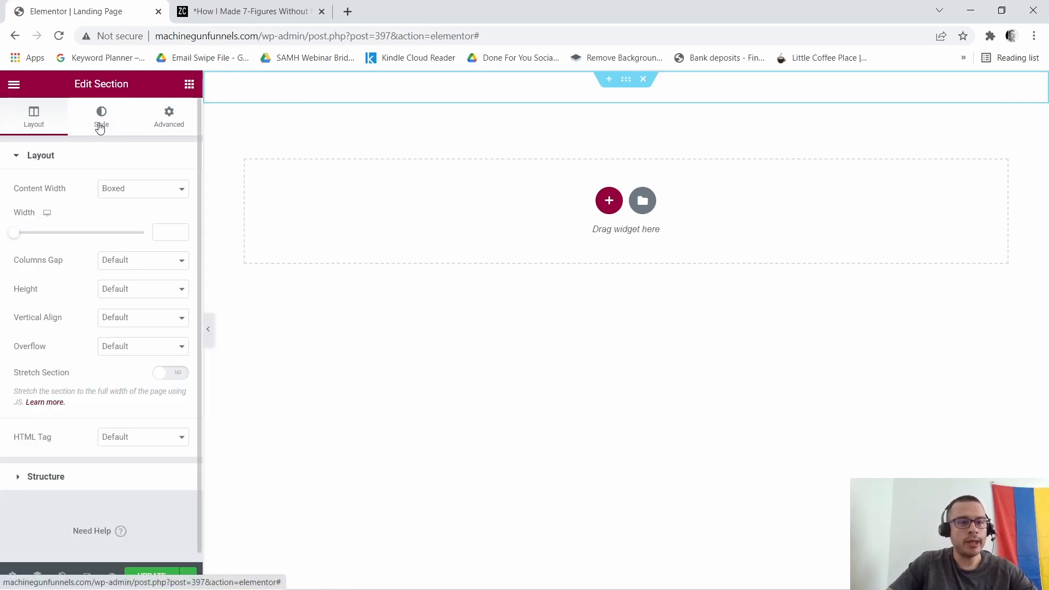
pyautogui.click(101, 119)
pyautogui.click(127, 223)
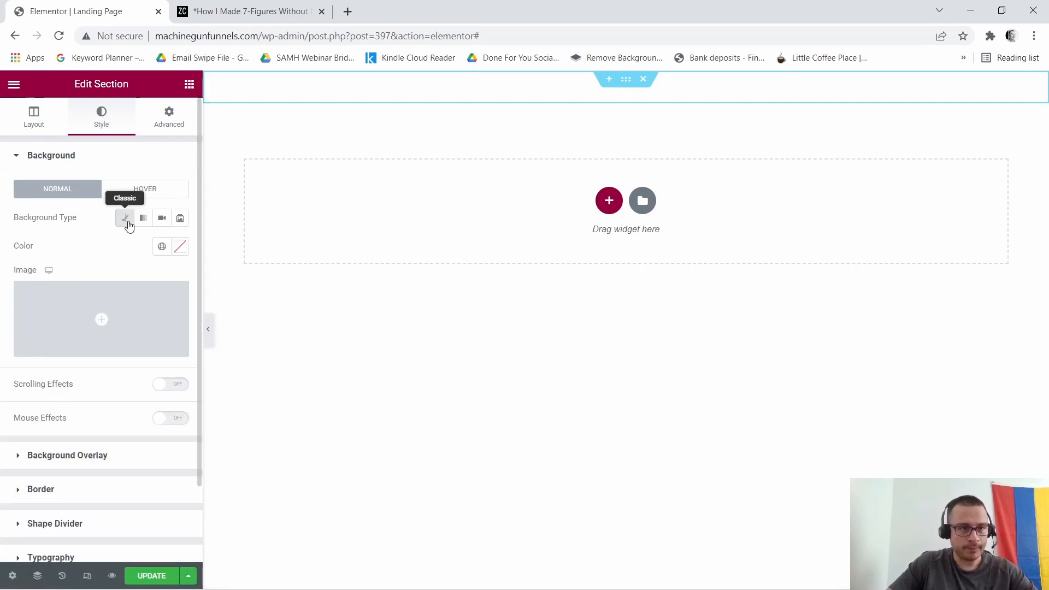
pyautogui.click(180, 251)
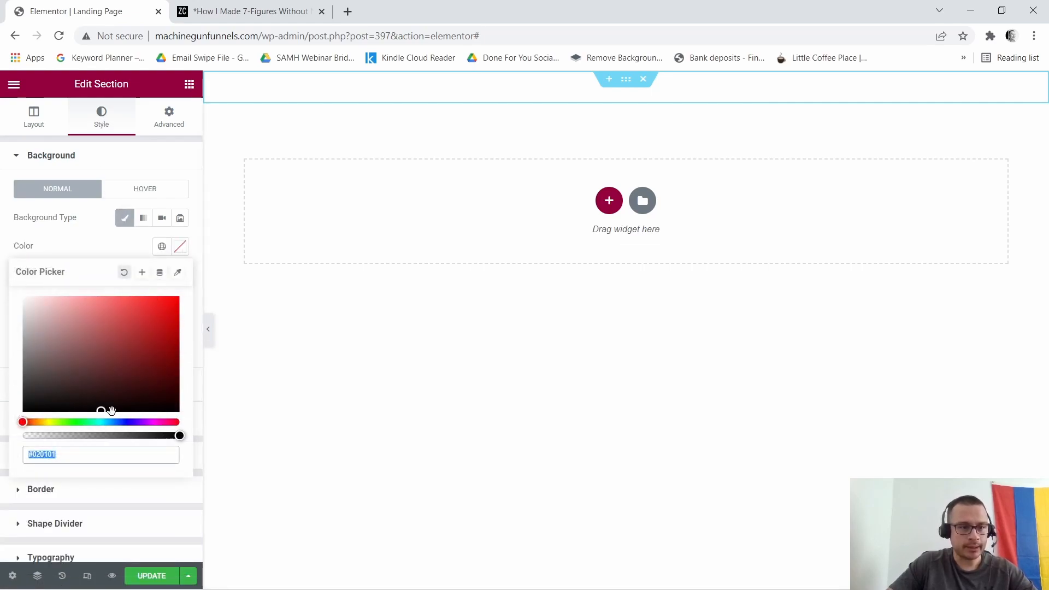
pyautogui.moveTo(106, 411); pyautogui.dragTo(16, 416)
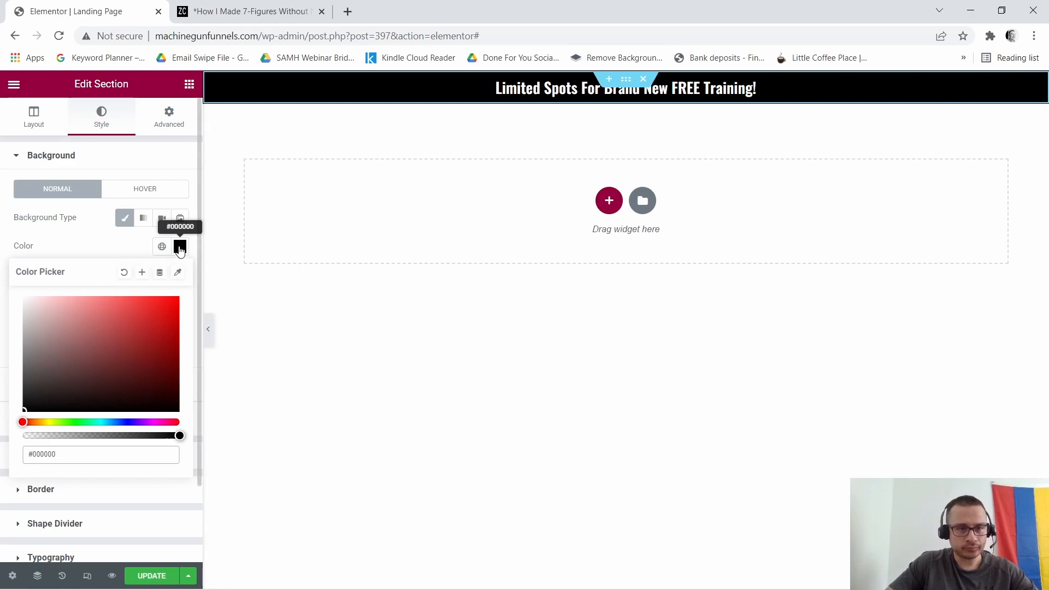
pyautogui.click(179, 248)
# Unlink the banner section's padding values and set top and bottom padding to 25 px, comparing its height with the reference page.
pyautogui.click(249, 11)
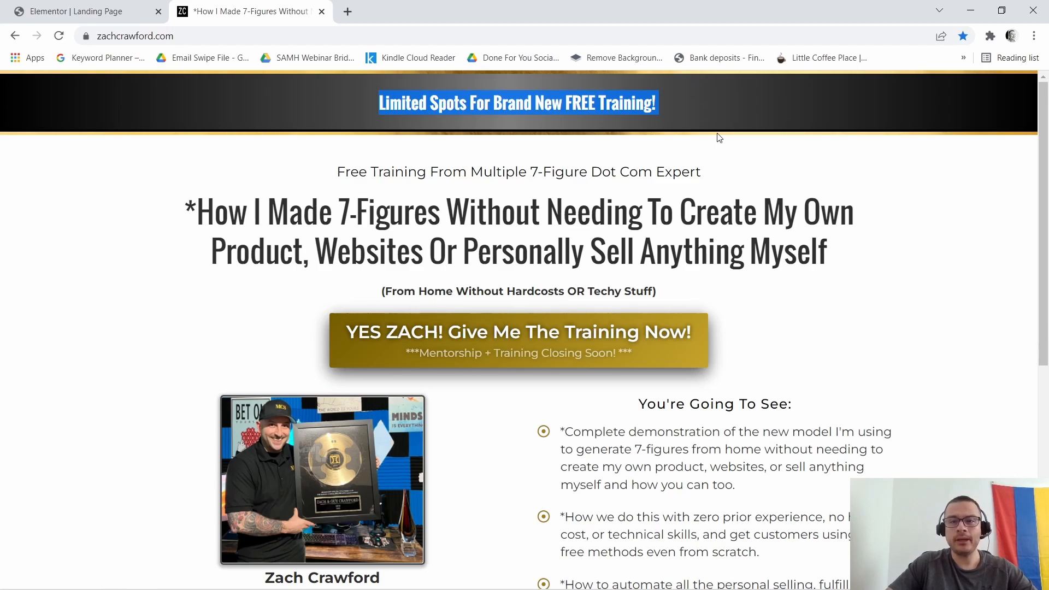
pyautogui.click(136, 10)
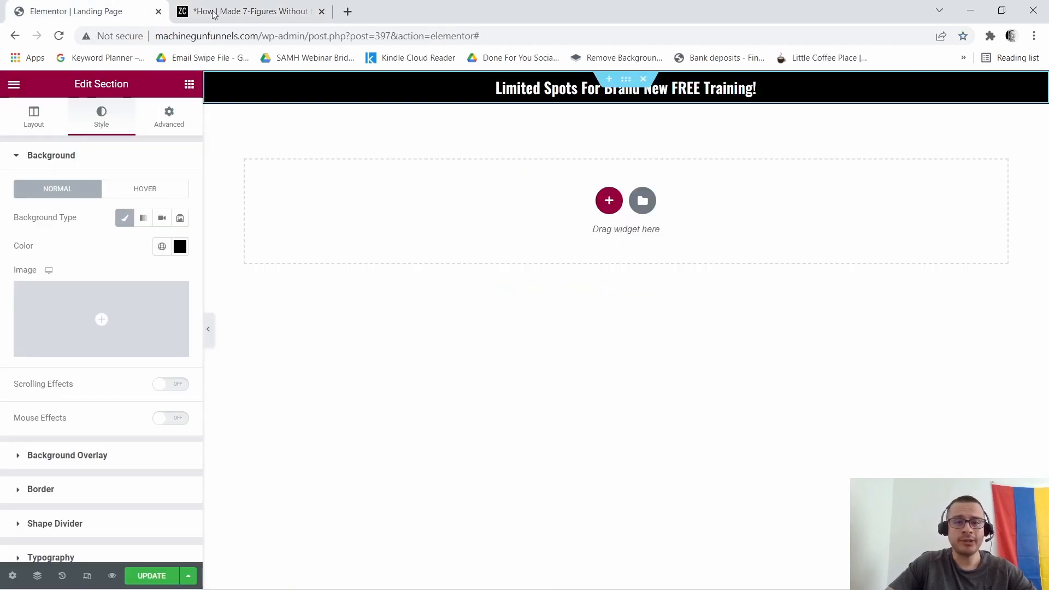
pyautogui.click(159, 125)
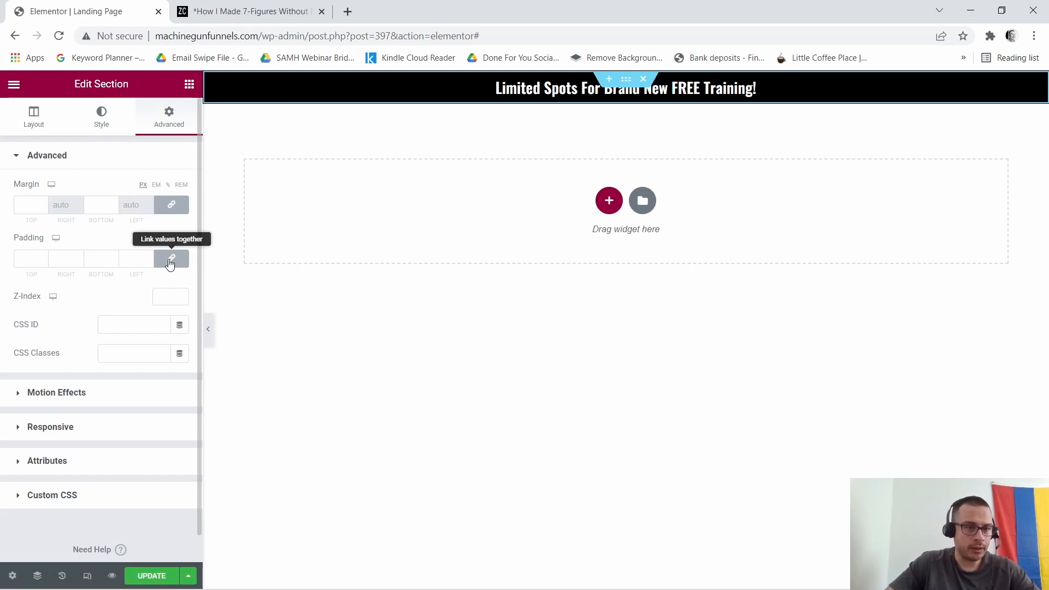
pyautogui.click(170, 264)
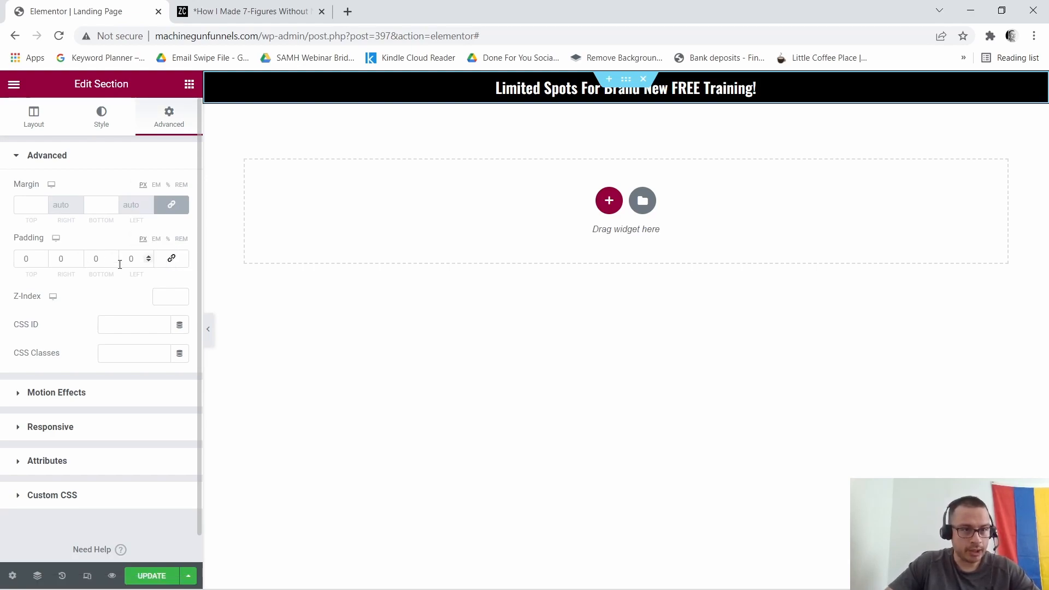
pyautogui.click(43, 257)
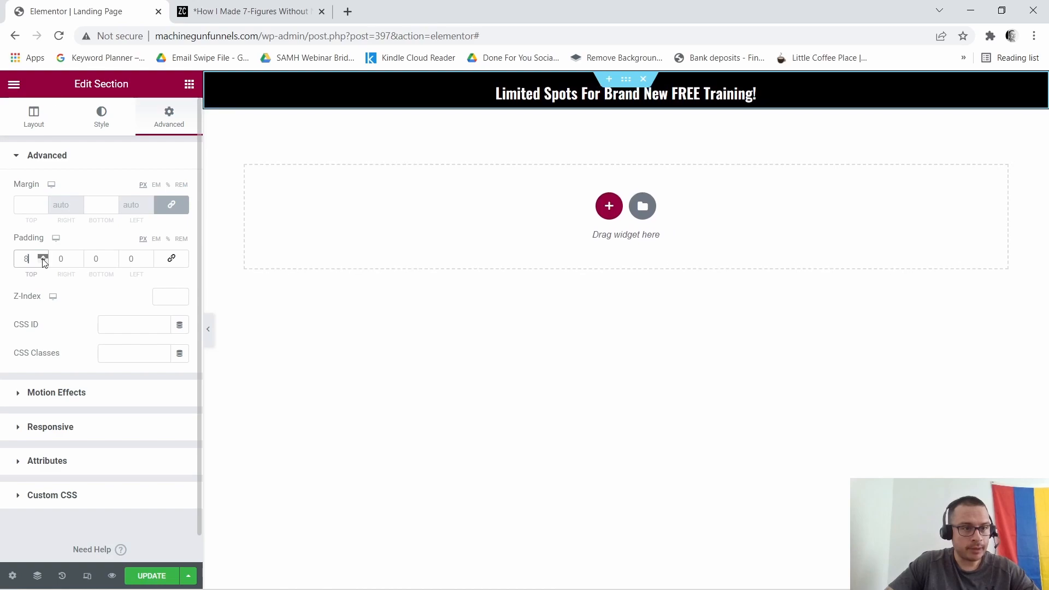
pyautogui.click(43, 257)
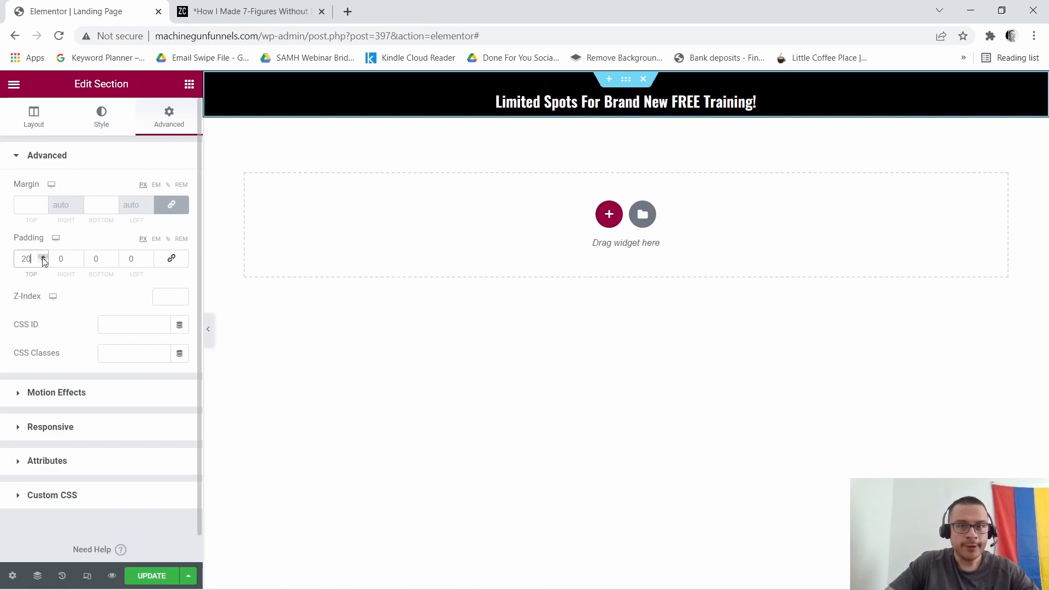
pyautogui.click(42, 257)
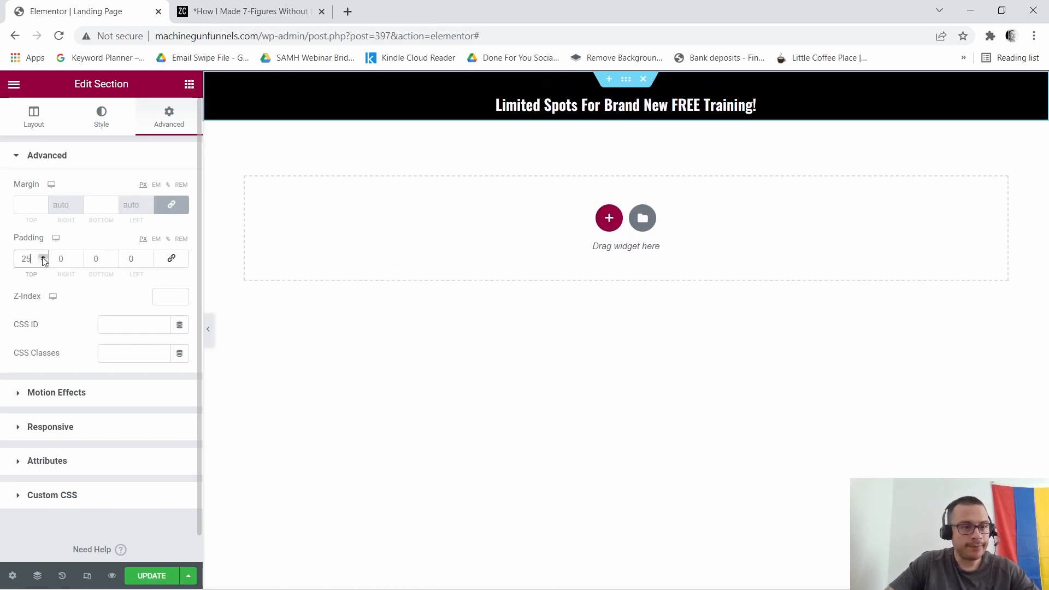
pyautogui.click(113, 257)
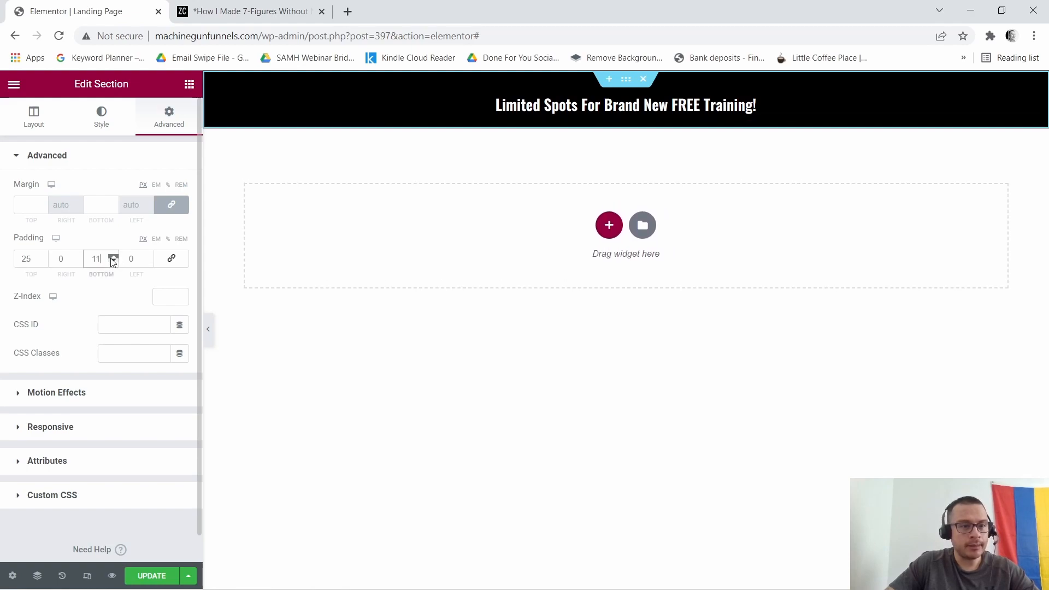
pyautogui.click(113, 257)
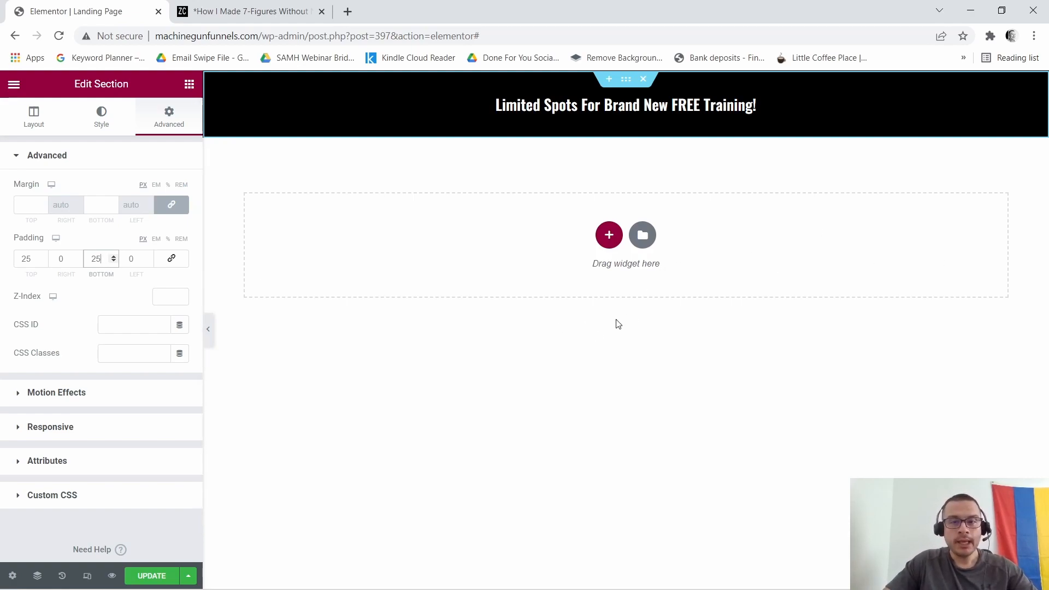
pyautogui.click(228, 6)
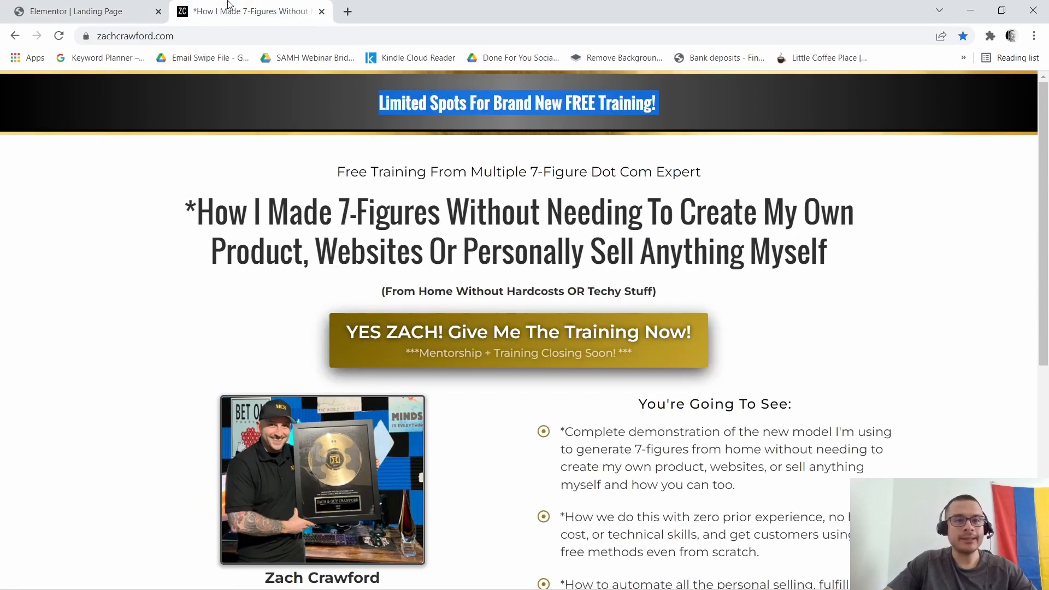
pyautogui.click(96, 6)
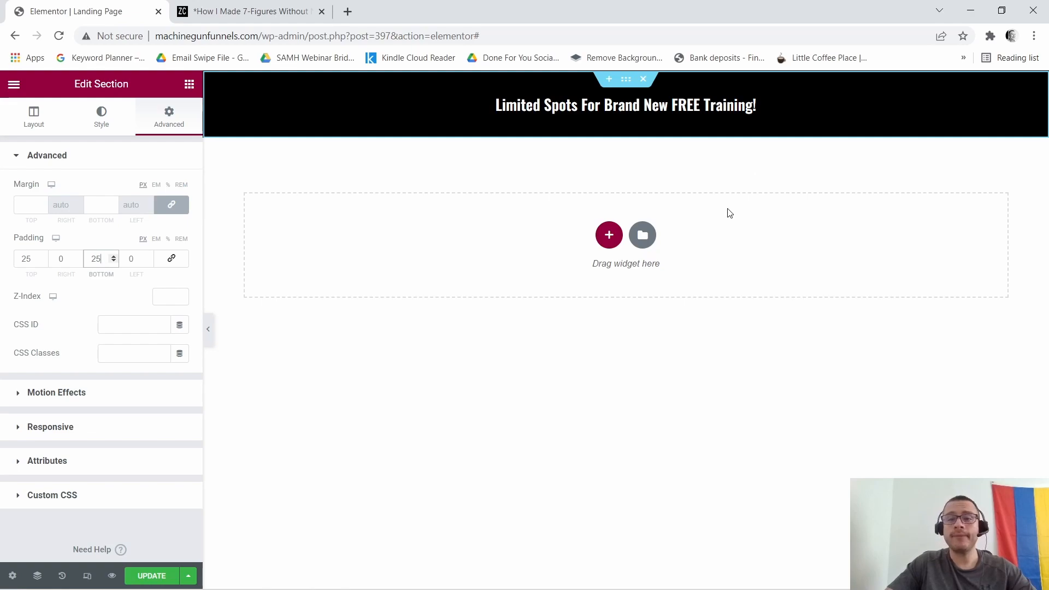
# Inspect the fonts of the reference page's banner text and main headline with the Fonts Ninja extension.
pyautogui.click(991, 37)
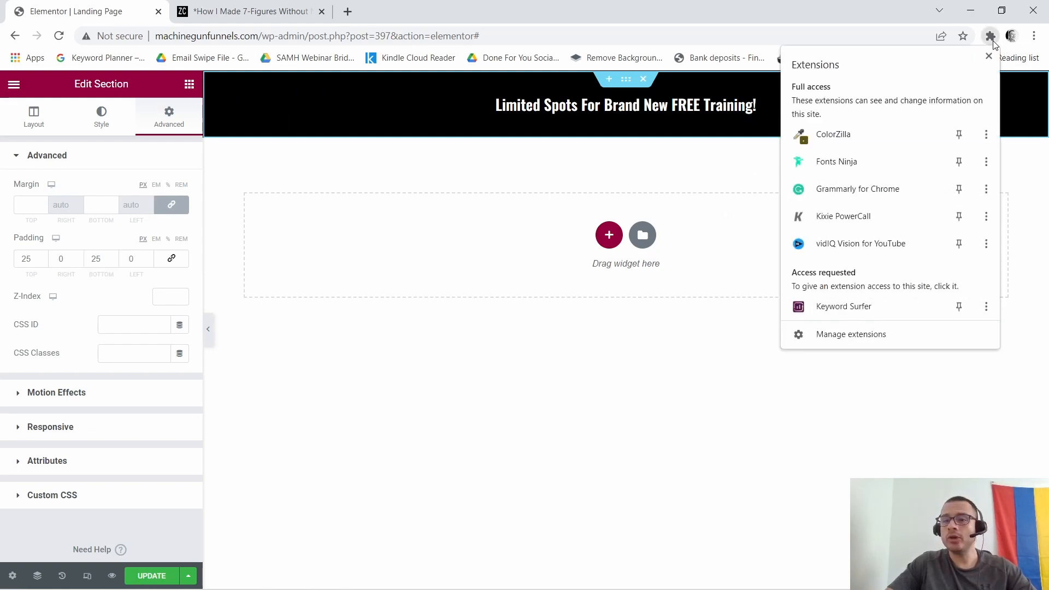
pyautogui.click(847, 165)
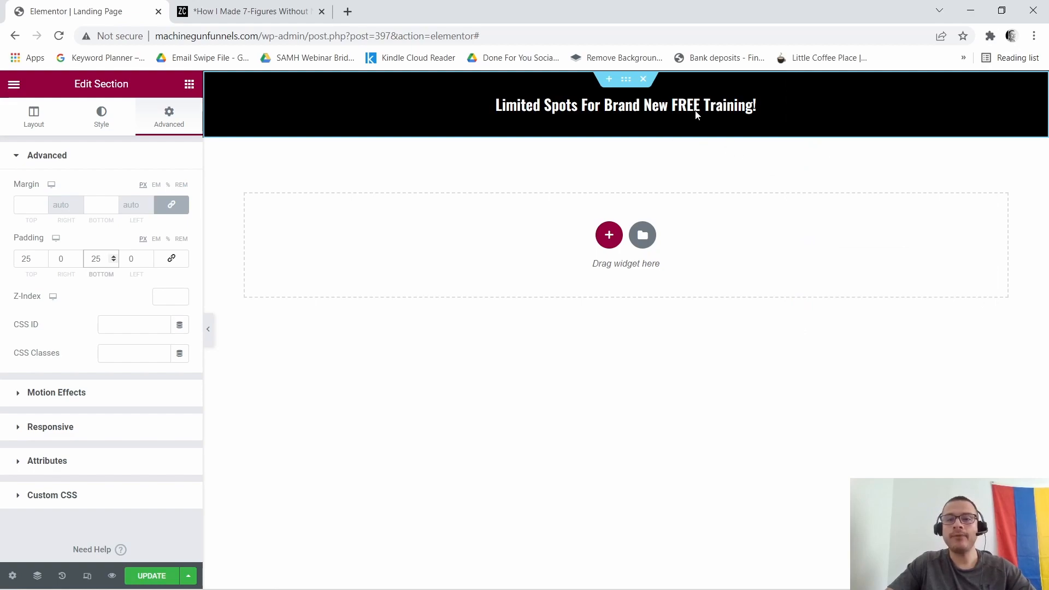
pyautogui.click(257, 6)
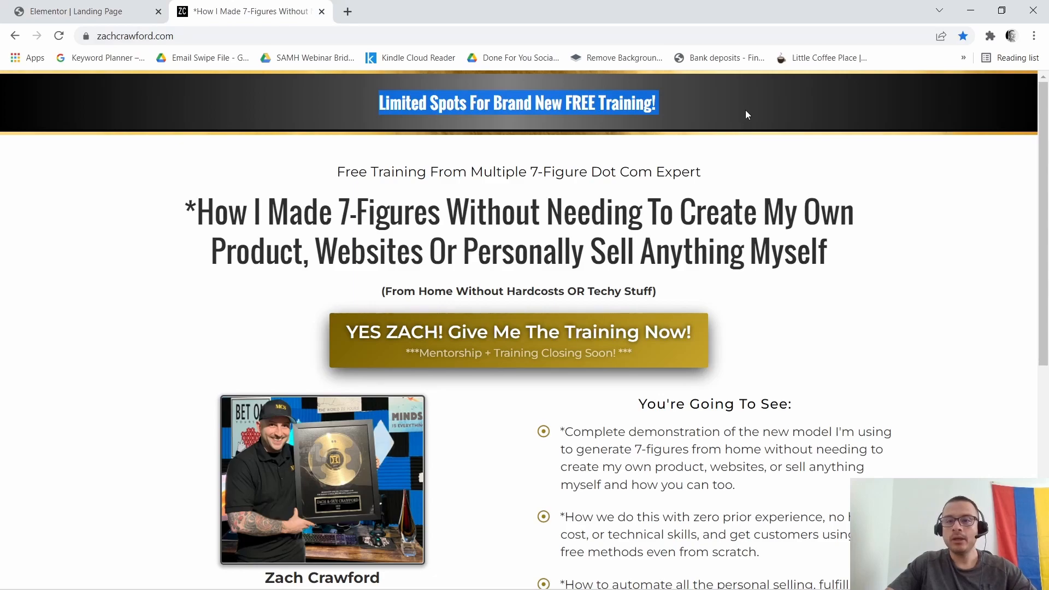
pyautogui.click(814, 155)
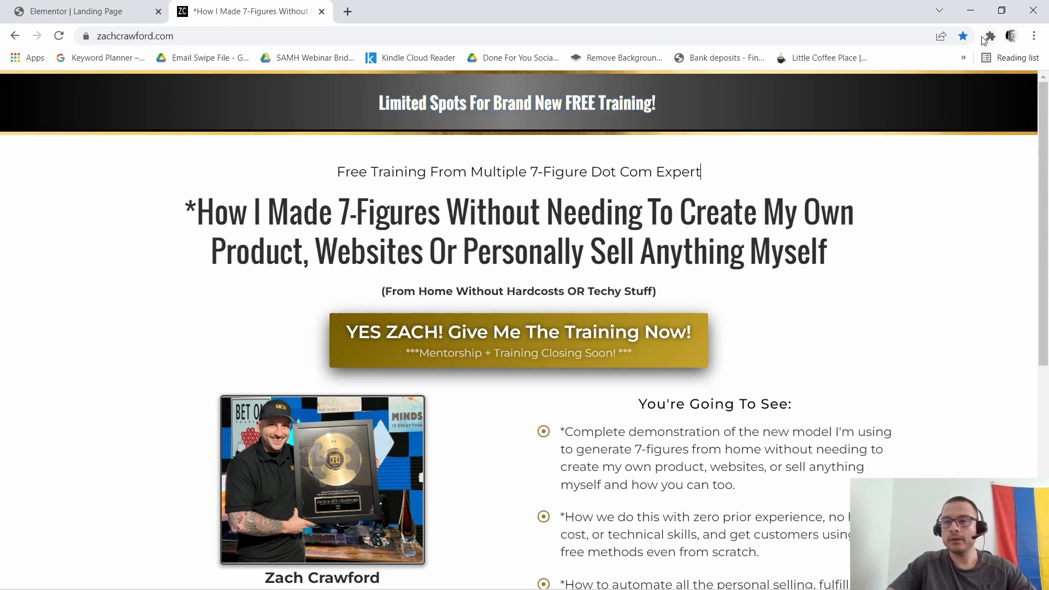
pyautogui.click(991, 36)
pyautogui.click(809, 159)
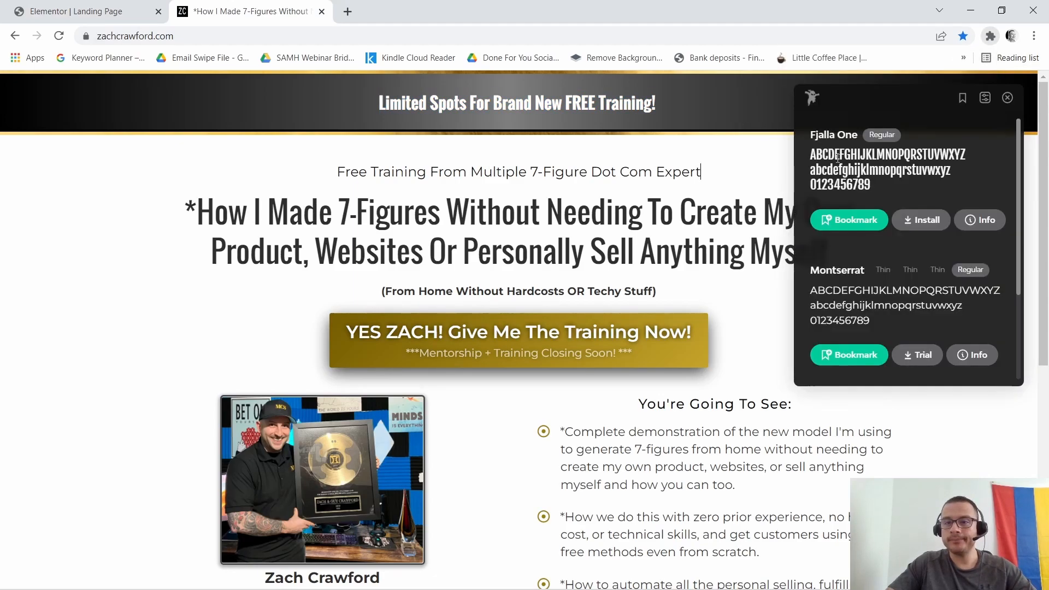
pyautogui.moveTo(514, 107)
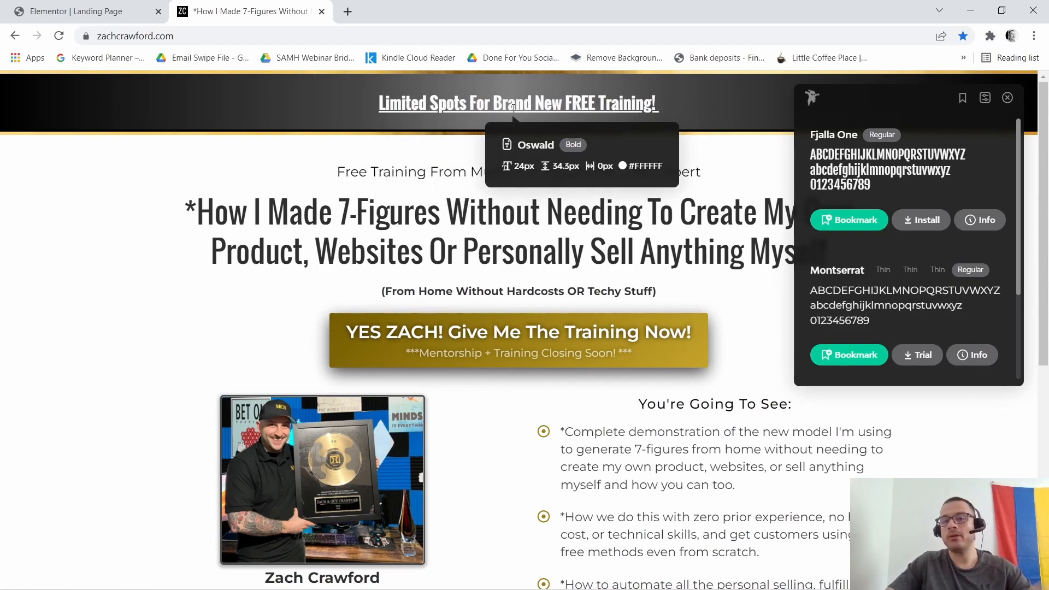
pyautogui.moveTo(458, 172)
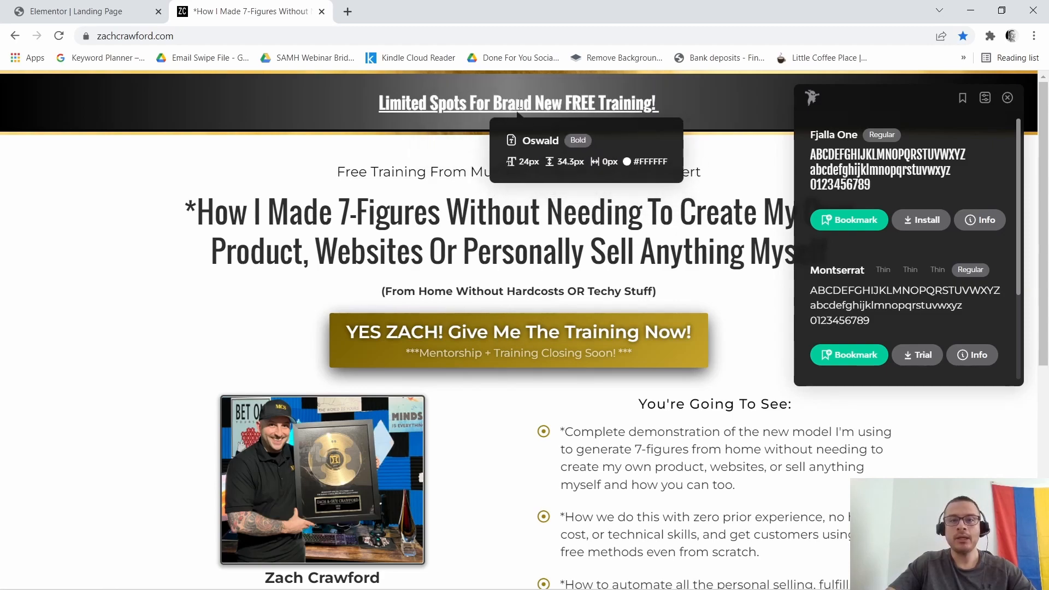
pyautogui.moveTo(566, 240)
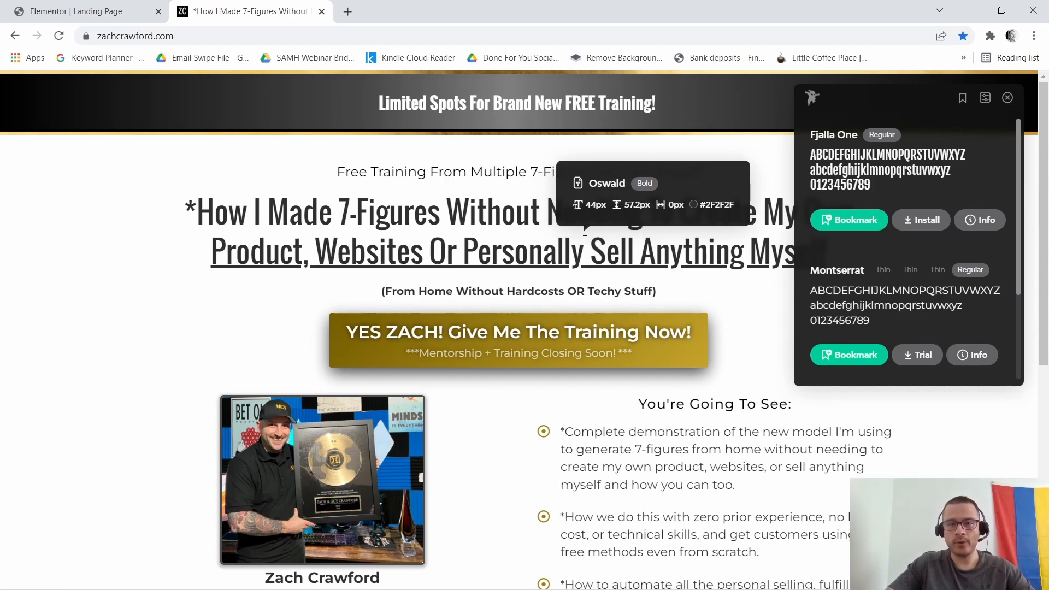
pyautogui.click(1007, 99)
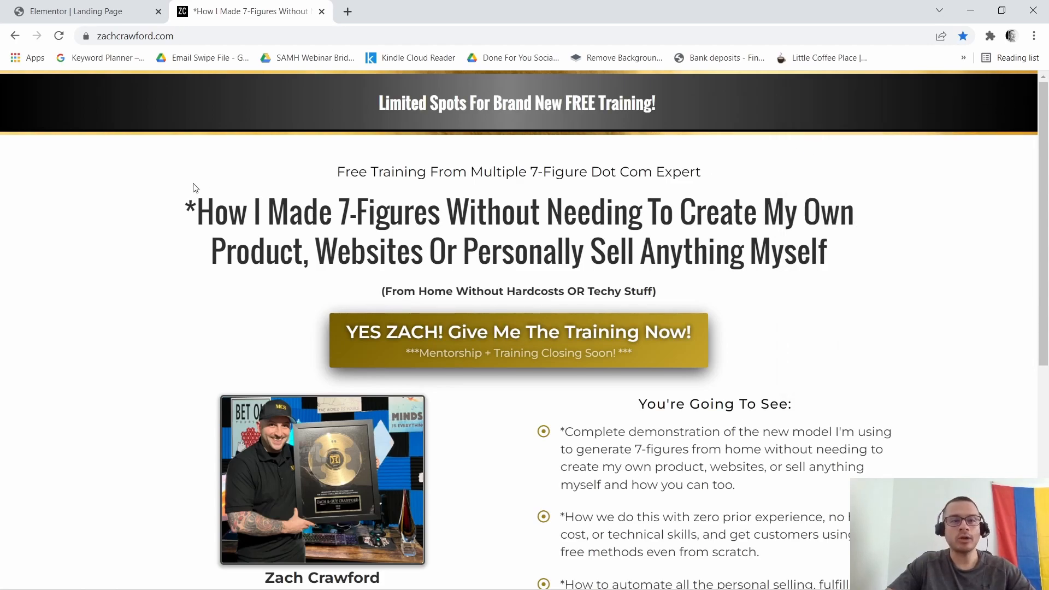
pyautogui.click(66, 18)
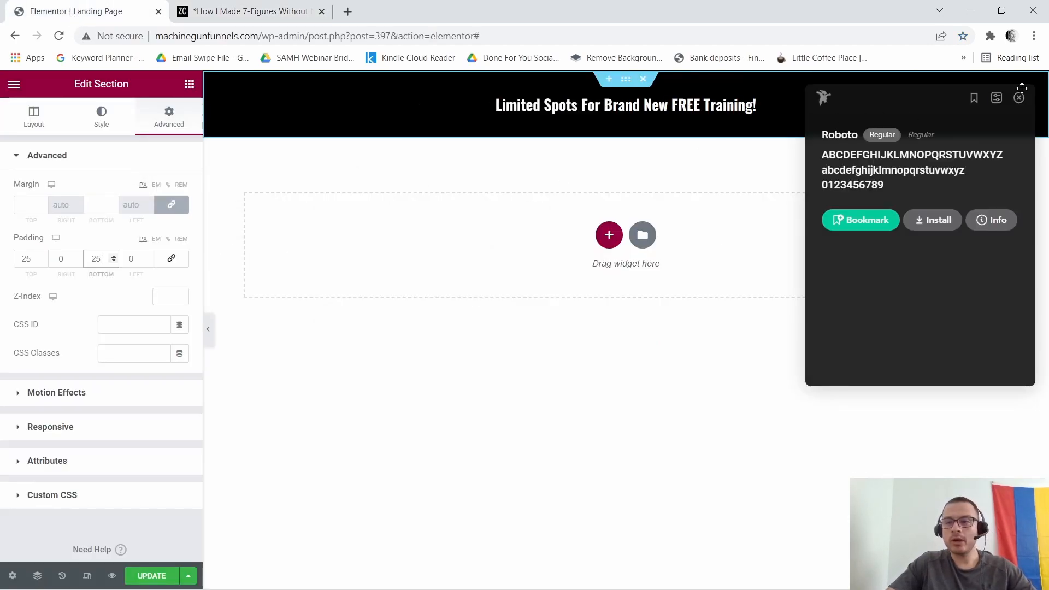
pyautogui.click(1019, 98)
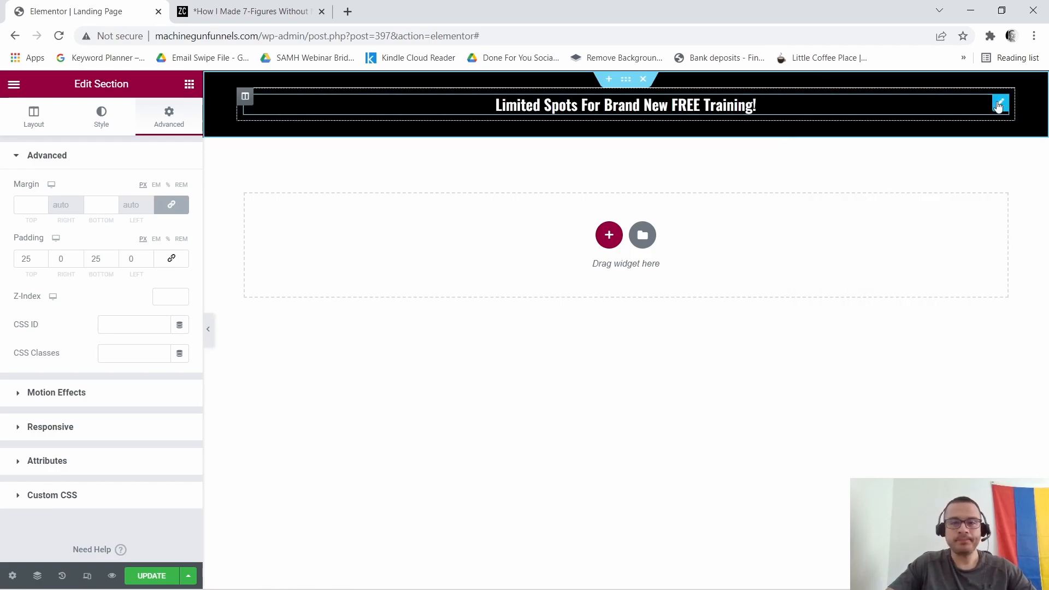
# Add a single-column section below the black banner and place a Heading widget in it.
pyautogui.click(189, 84)
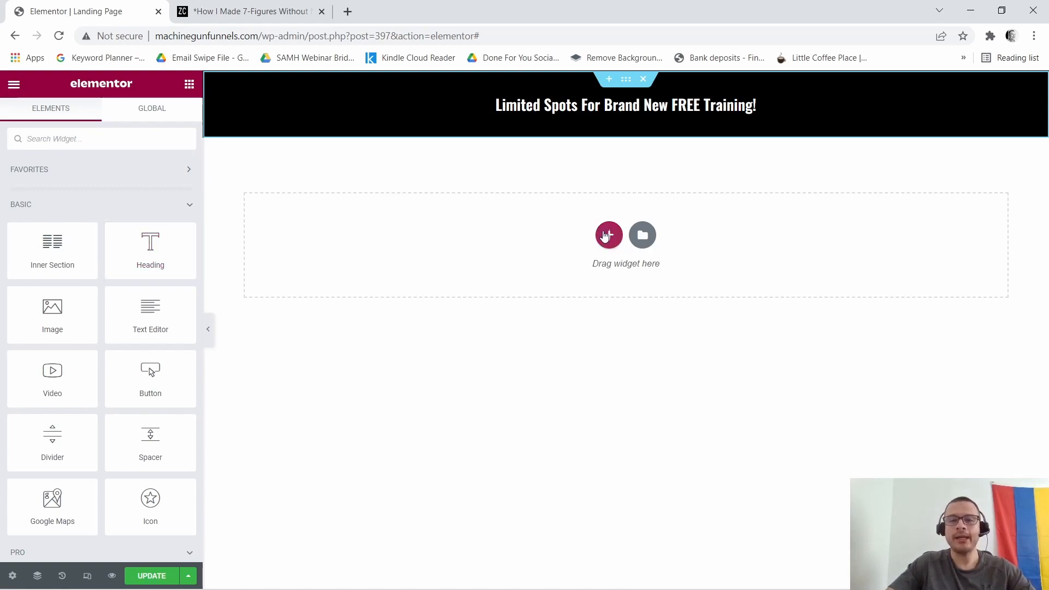
pyautogui.click(605, 237)
pyautogui.click(445, 272)
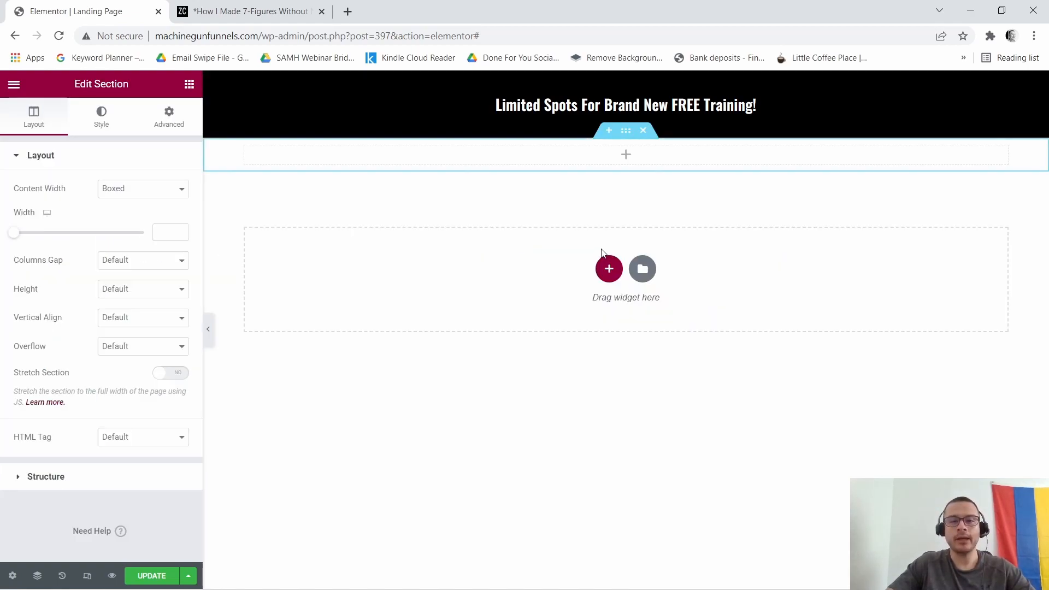
pyautogui.click(189, 84)
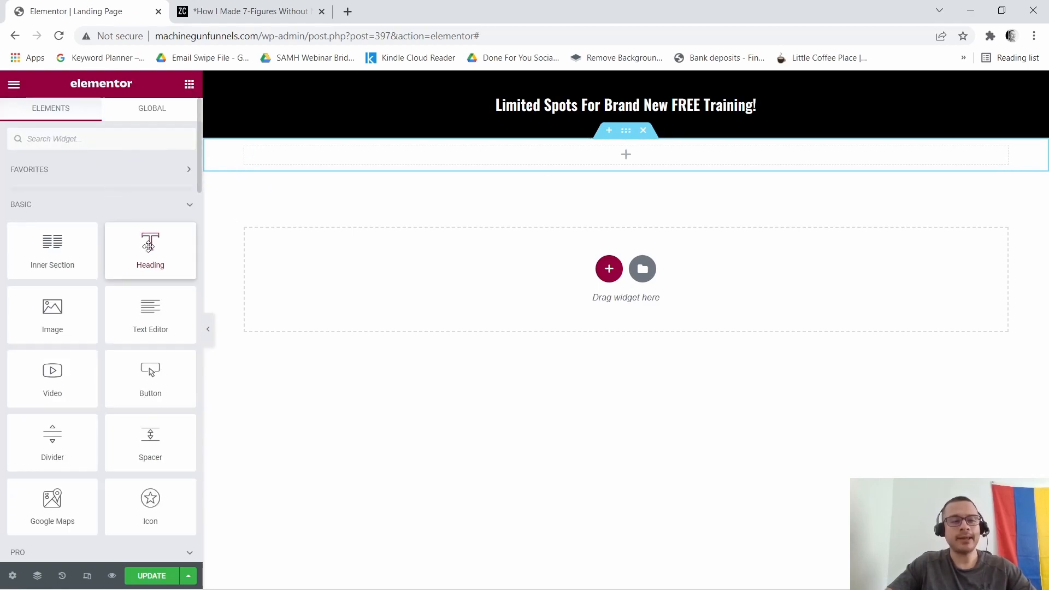
pyautogui.moveTo(149, 247); pyautogui.dragTo(642, 151)
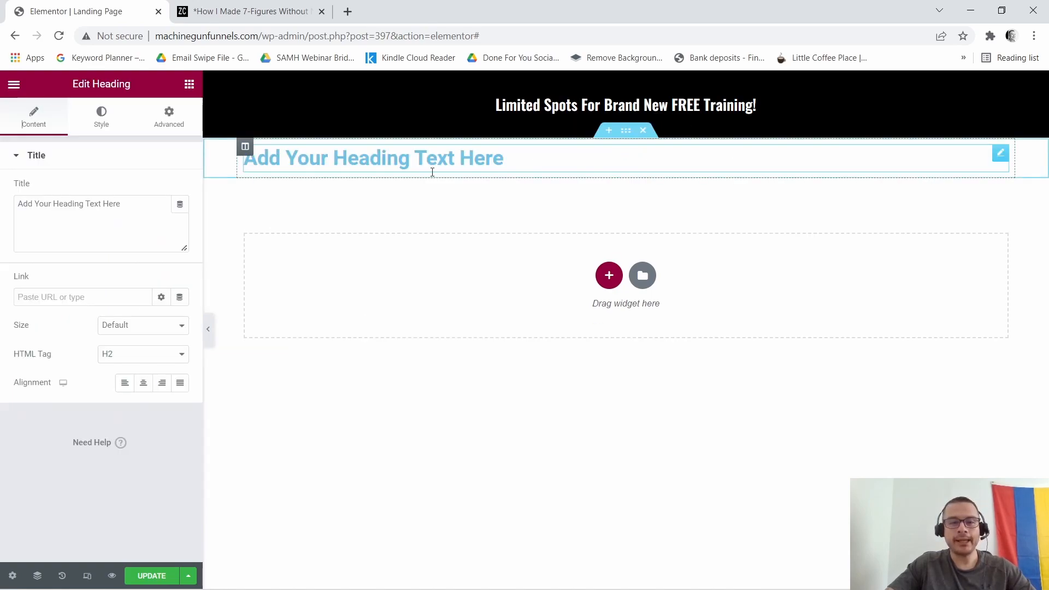
# Copy "Free Training From Multiple 7-Figure Dot Com Expert" from the reference page as the new heading's title and center it.
pyautogui.click(244, 5)
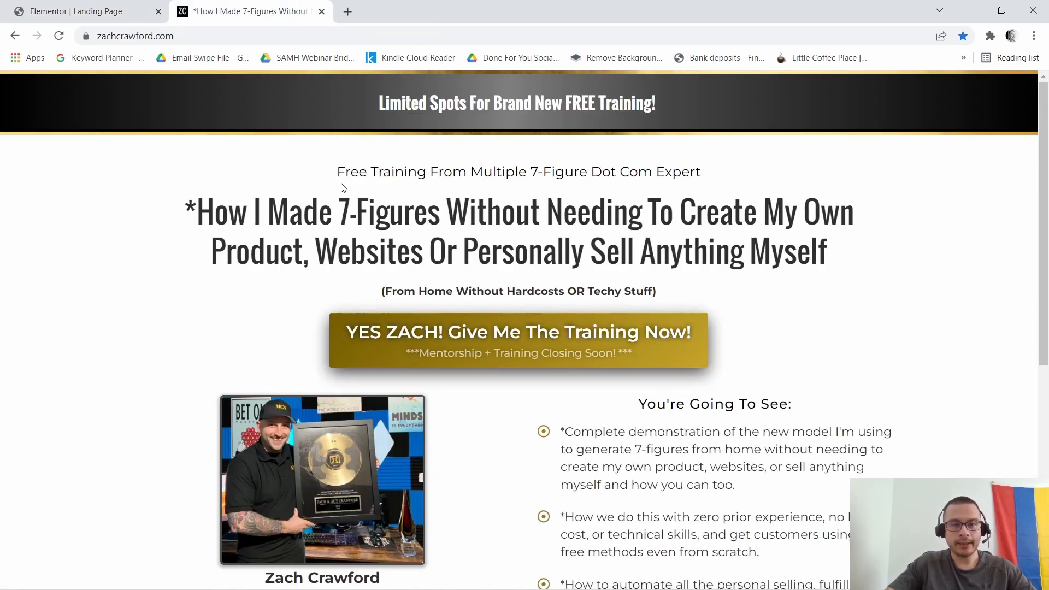
pyautogui.moveTo(336, 176); pyautogui.dragTo(709, 181)
pyautogui.rightClick(678, 173)
pyautogui.click(706, 182)
pyautogui.click(107, 8)
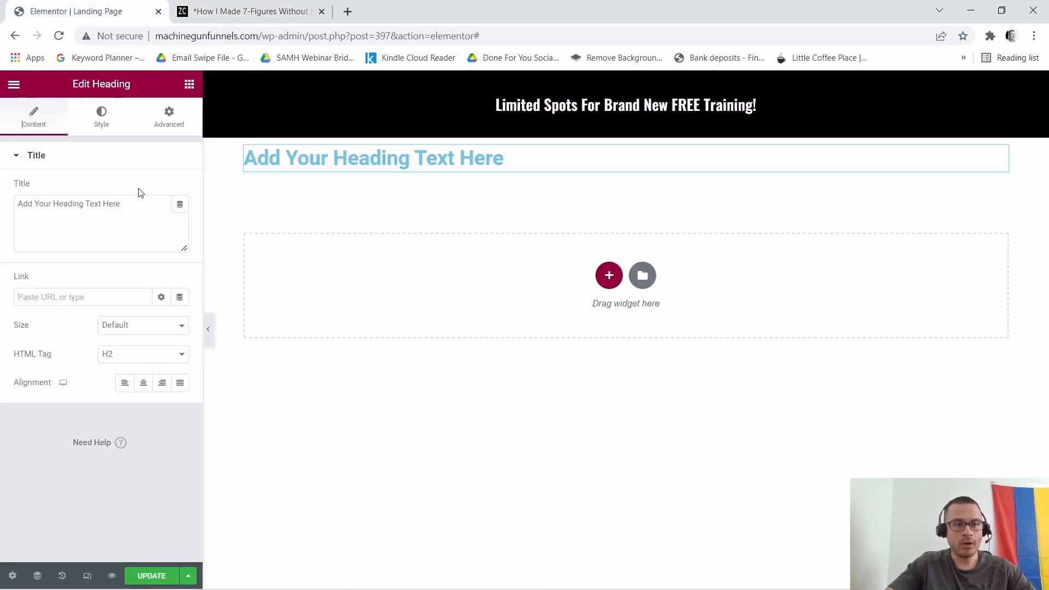
pyautogui.tripleClick(80, 203)
pyautogui.rightClick(80, 203)
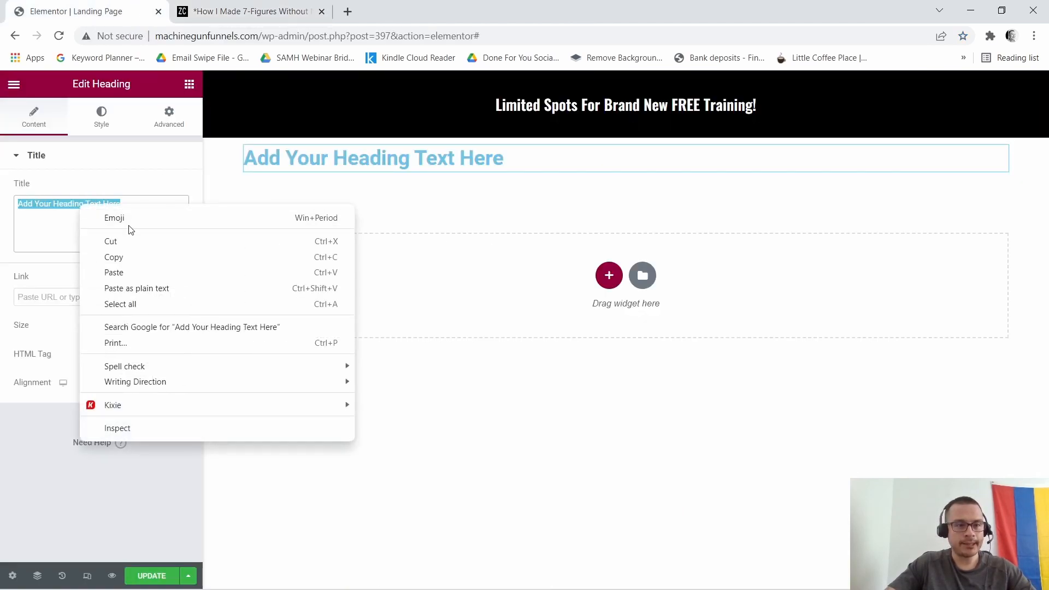
pyautogui.click(123, 272)
pyautogui.click(148, 386)
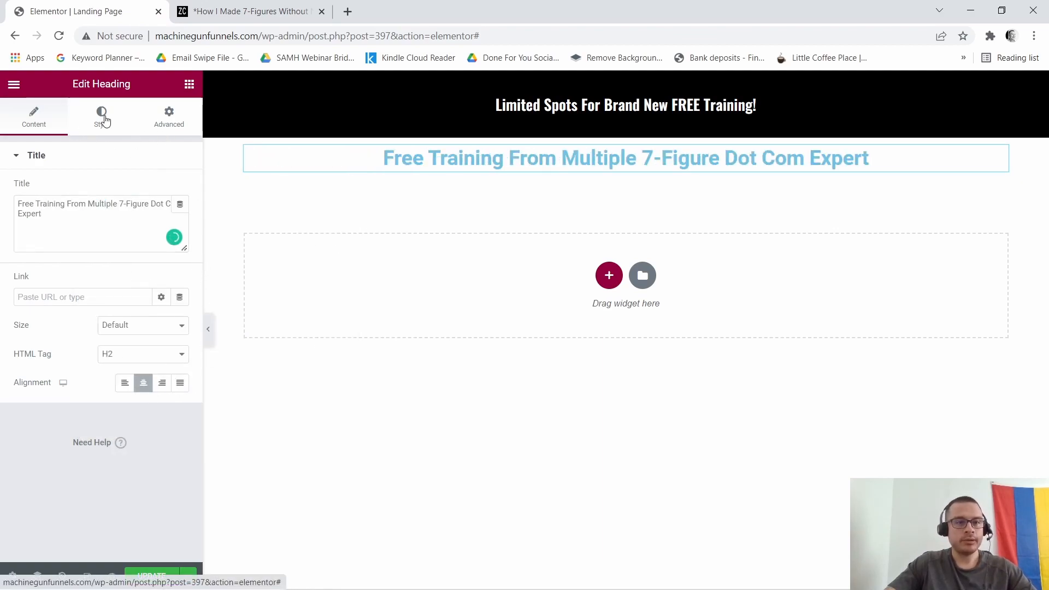
# Set the text color of the heading below the banner to black.
pyautogui.click(104, 121)
pyautogui.click(179, 189)
pyautogui.click(65, 284)
pyautogui.moveTo(50, 296); pyautogui.dragTo(4, 389)
pyautogui.click(180, 189)
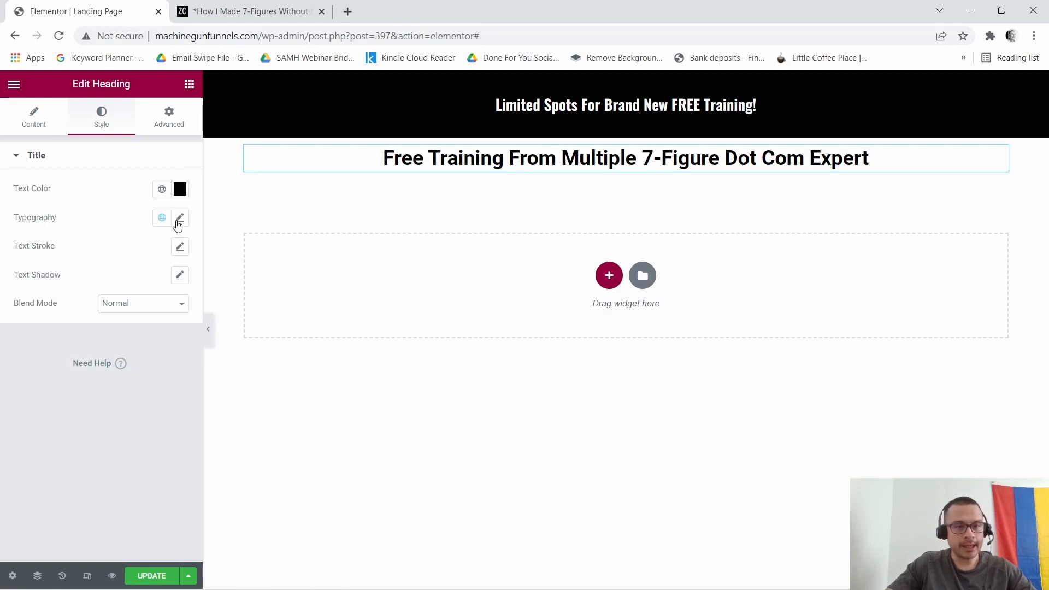
# Set the typography of the heading below the banner to the Montserrat font family at a size of 20 px.
pyautogui.click(179, 220)
pyautogui.click(161, 283)
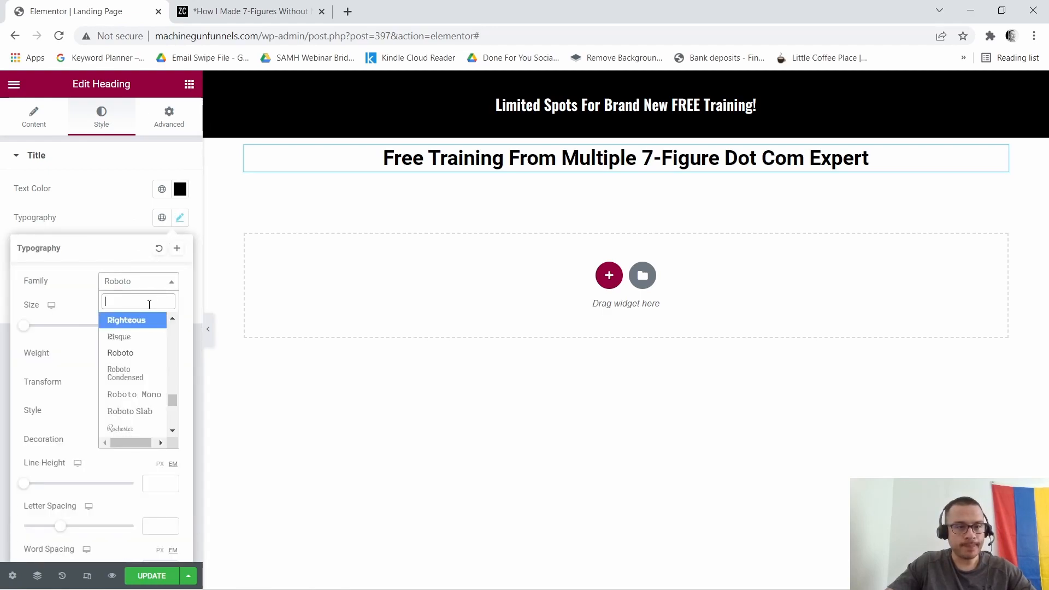
pyautogui.write('Mont')
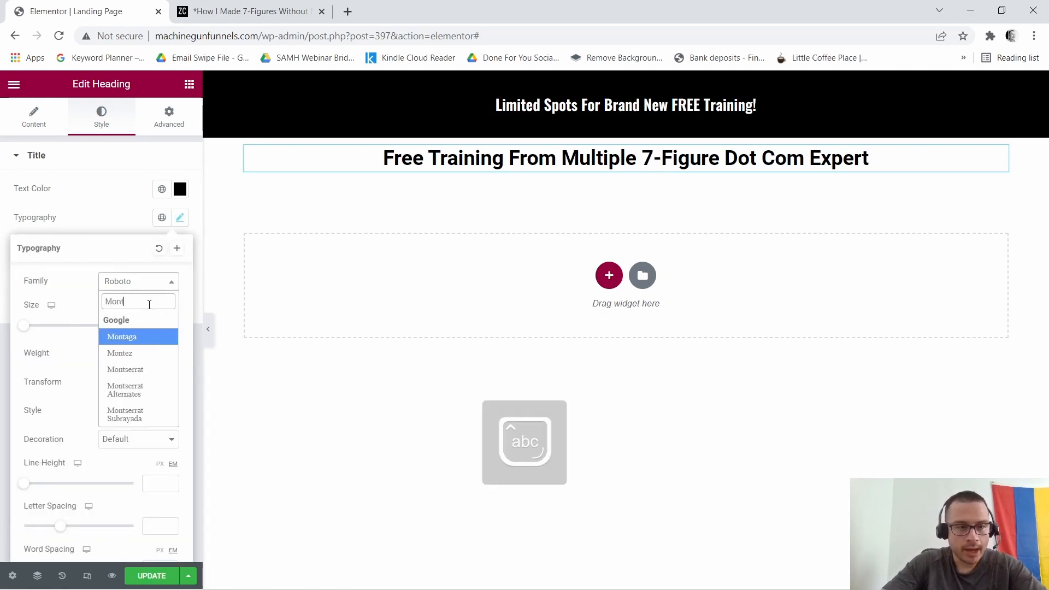
pyautogui.click(136, 369)
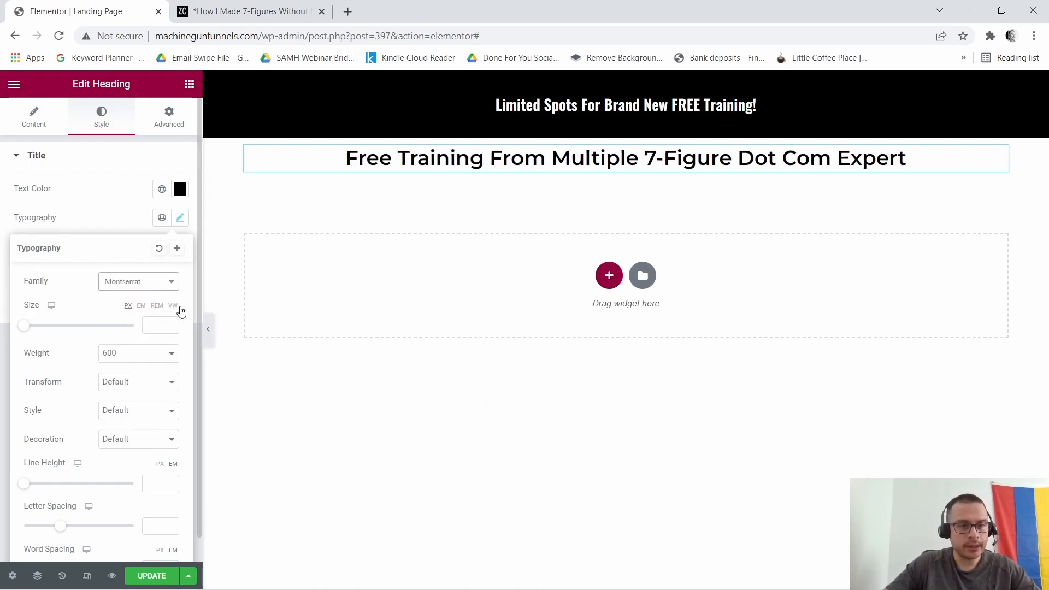
pyautogui.click(176, 324)
pyautogui.write('1')
pyautogui.moveTo(174, 324); pyautogui.dragTo(174, 323)
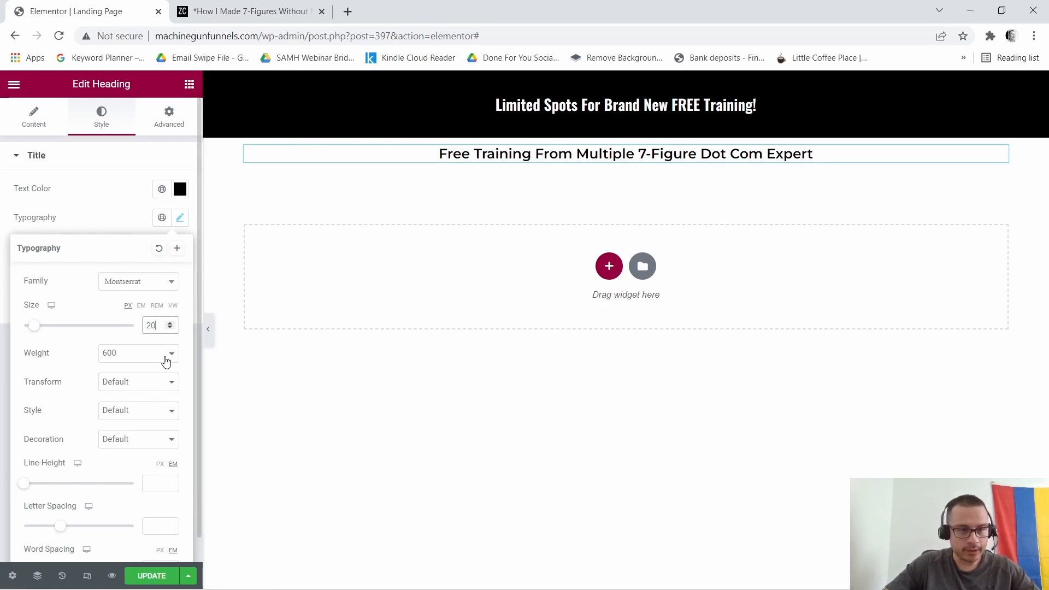
# Set the font weight of the "Free Training From Multiple 7-Figure Dot Com Expert" heading to 400 and compare it with the reference page.
pyautogui.click(166, 361)
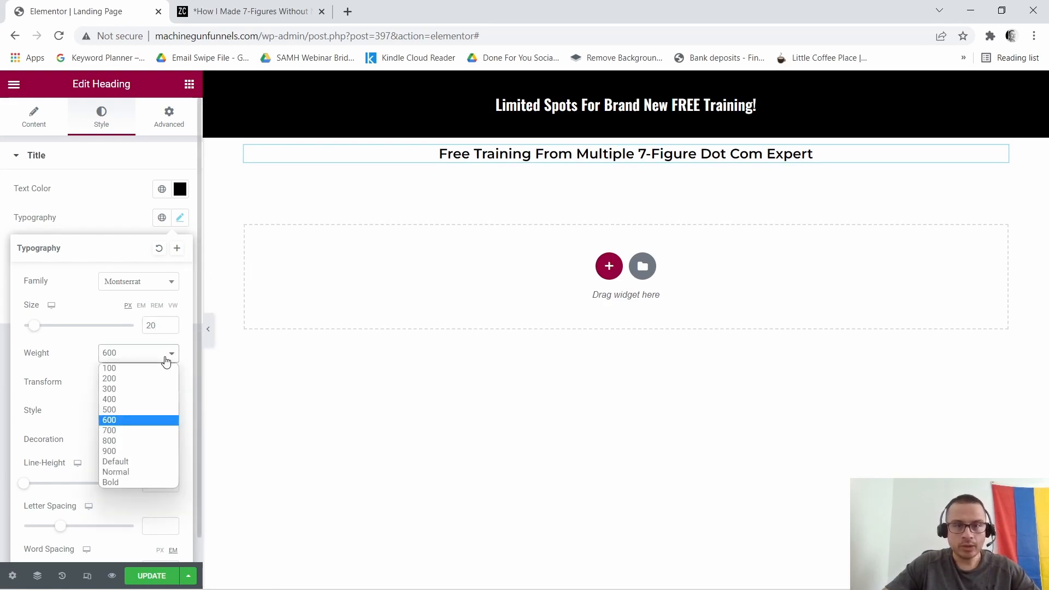
pyautogui.click(113, 401)
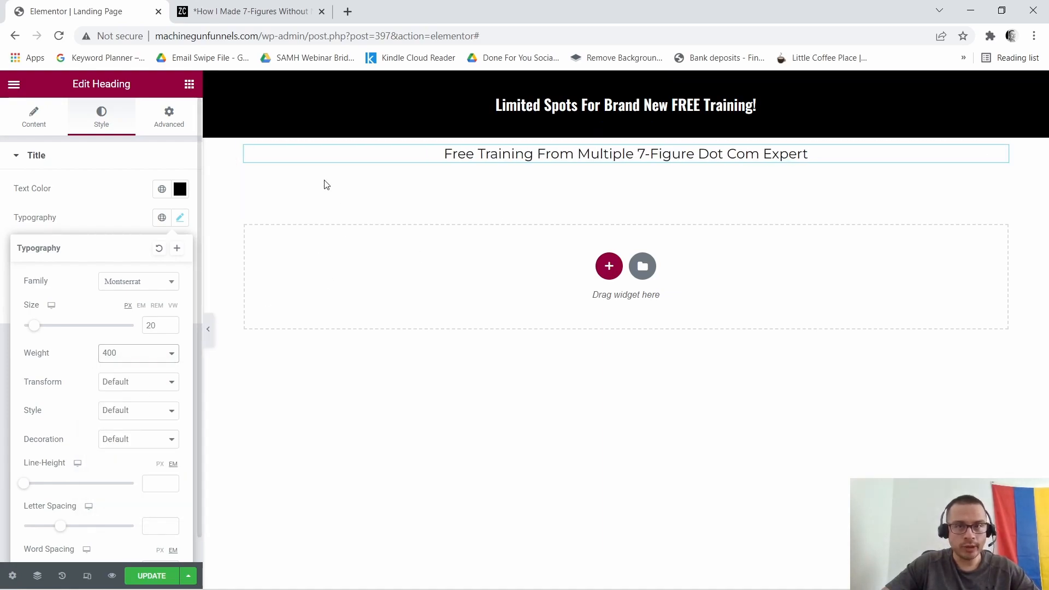
pyautogui.click(233, 6)
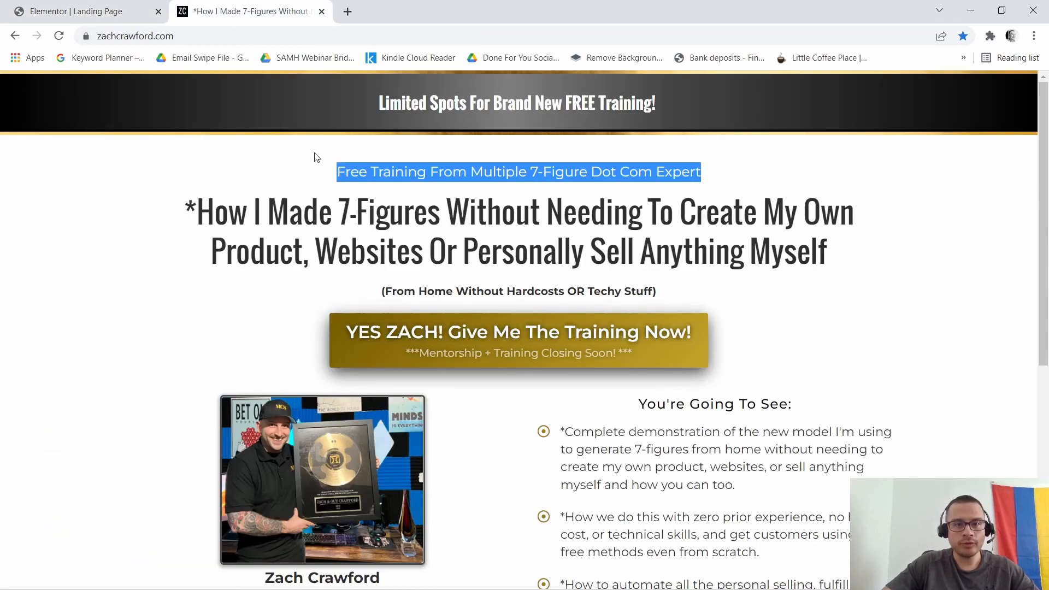
pyautogui.click(993, 309)
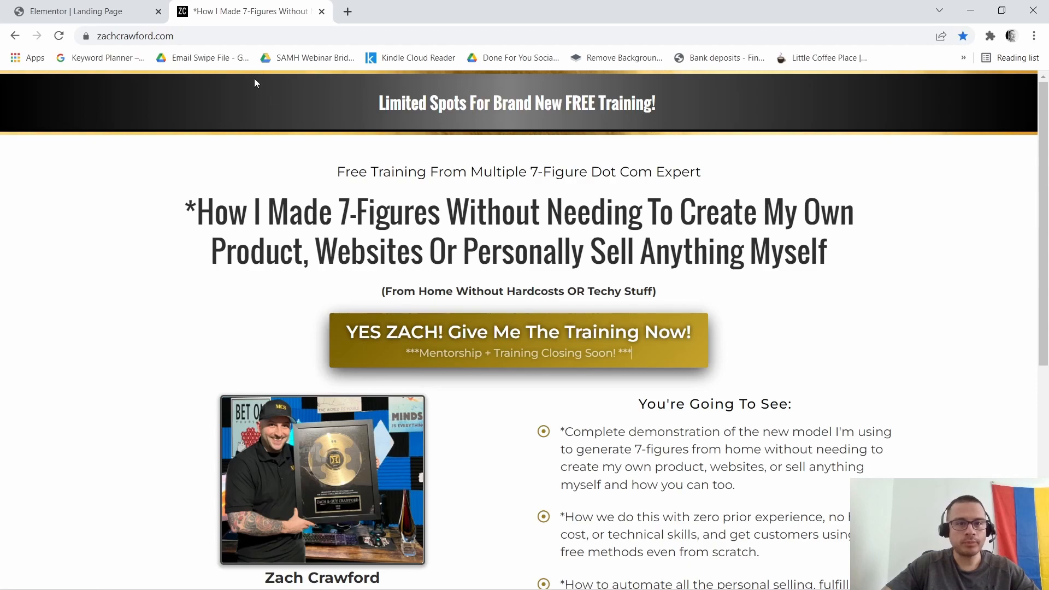
pyautogui.click(87, 9)
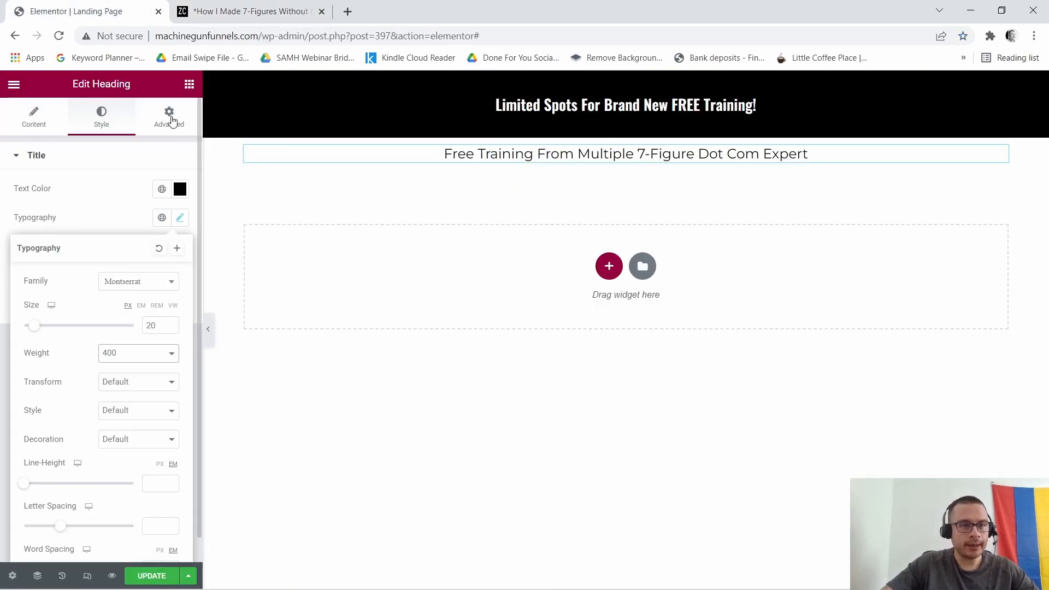
# Unlink the padding values of the "Free Training" heading and set its top padding to 20 px.
pyautogui.click(170, 117)
pyautogui.click(174, 260)
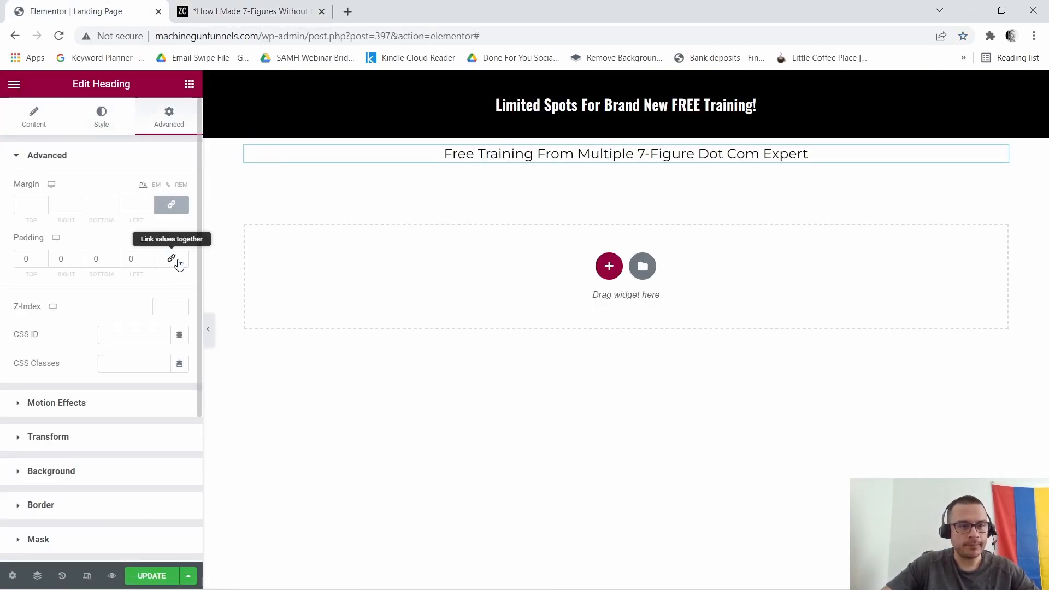
pyautogui.click(43, 256)
pyautogui.click(43, 256)
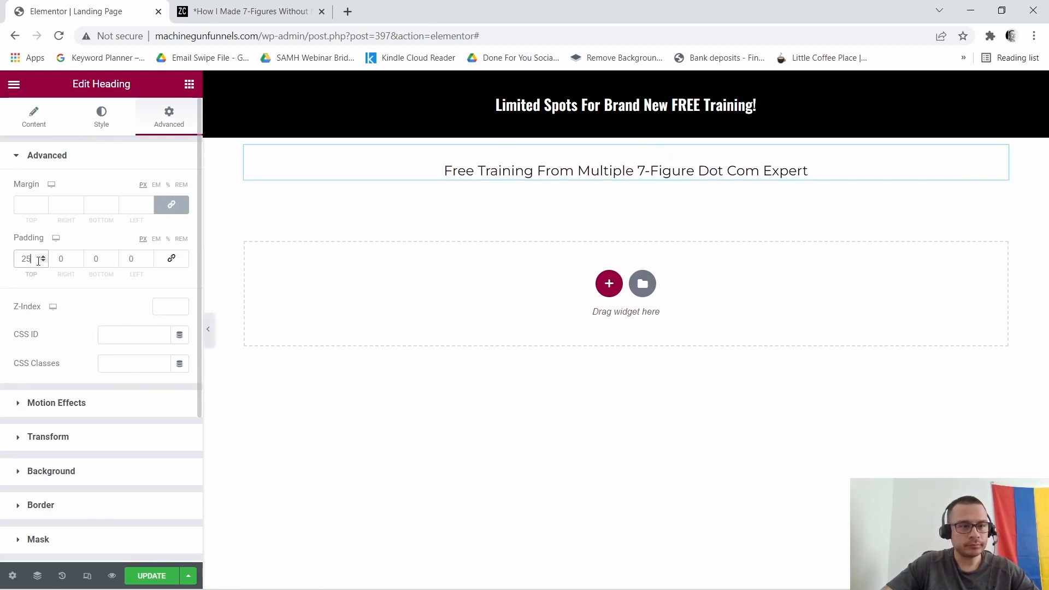
pyautogui.click(44, 262)
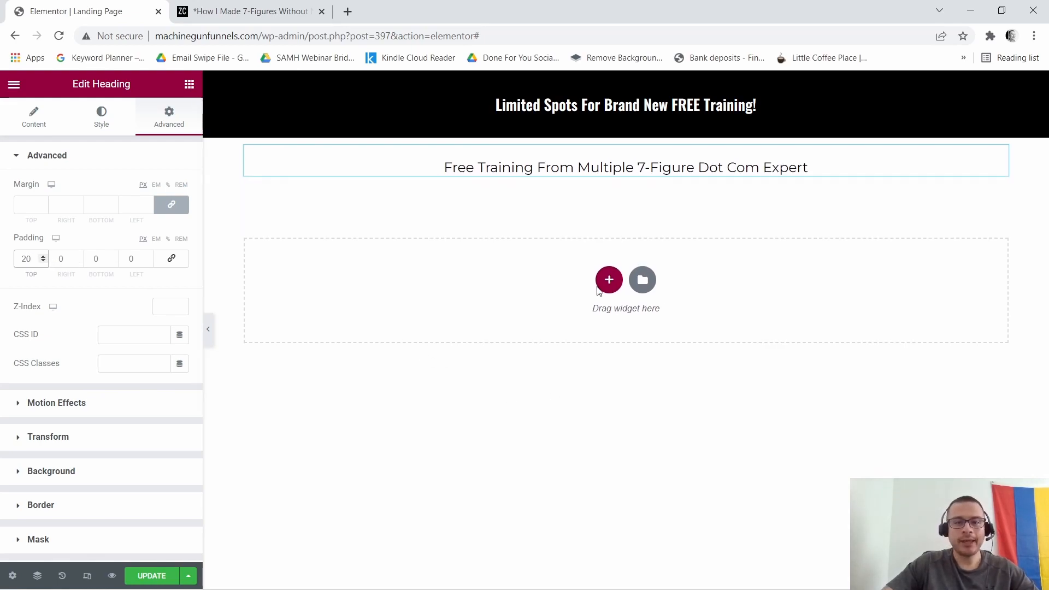
# Copy the large "*How I Made 7-Figures" headline from the reference page and add a Heading widget below the "Free Training" heading.
pyautogui.click(283, 6)
pyautogui.moveTo(185, 222); pyautogui.dragTo(867, 239)
pyautogui.rightClick(758, 229)
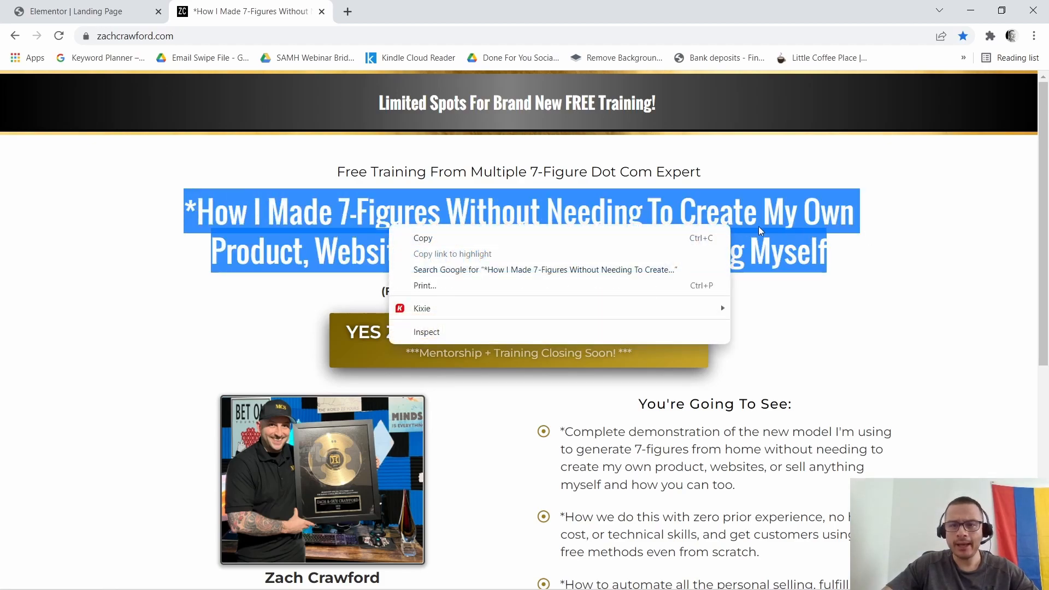
pyautogui.click(422, 238)
pyautogui.click(126, 11)
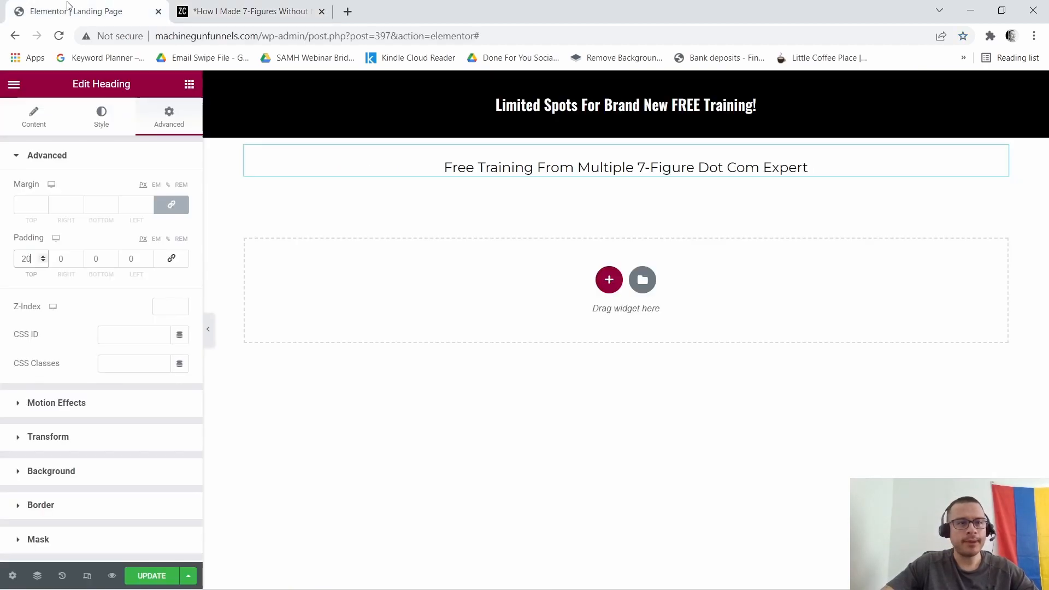
pyautogui.click(189, 84)
pyautogui.moveTo(150, 245); pyautogui.dragTo(652, 163)
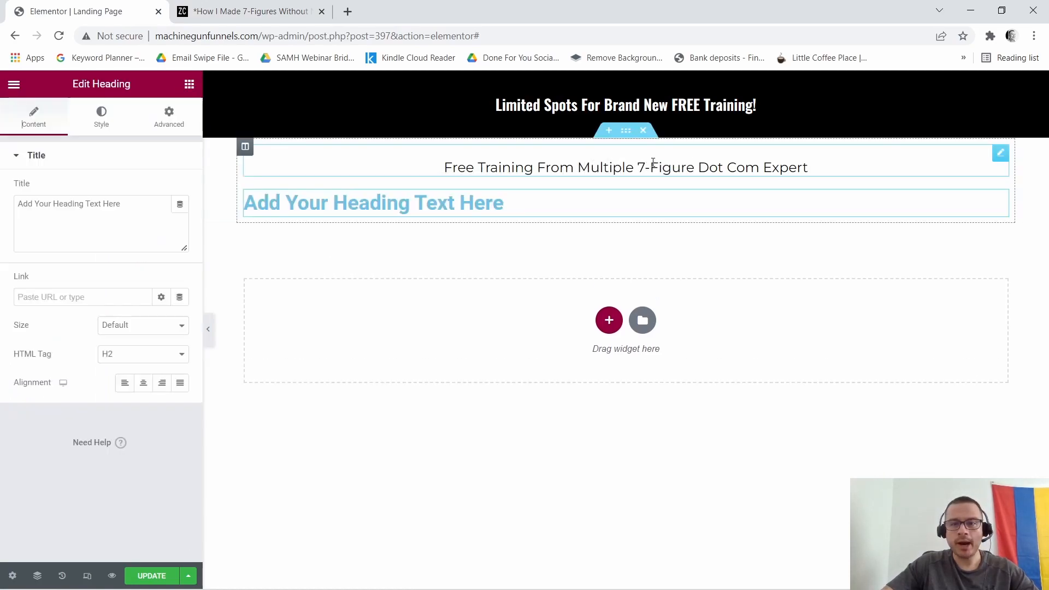
# Replace the new heading's placeholder title with the "*How I Made 7-Figures Without Needing To Create My Own Product" headline from the reference page and center it.
pyautogui.tripleClick(76, 200)
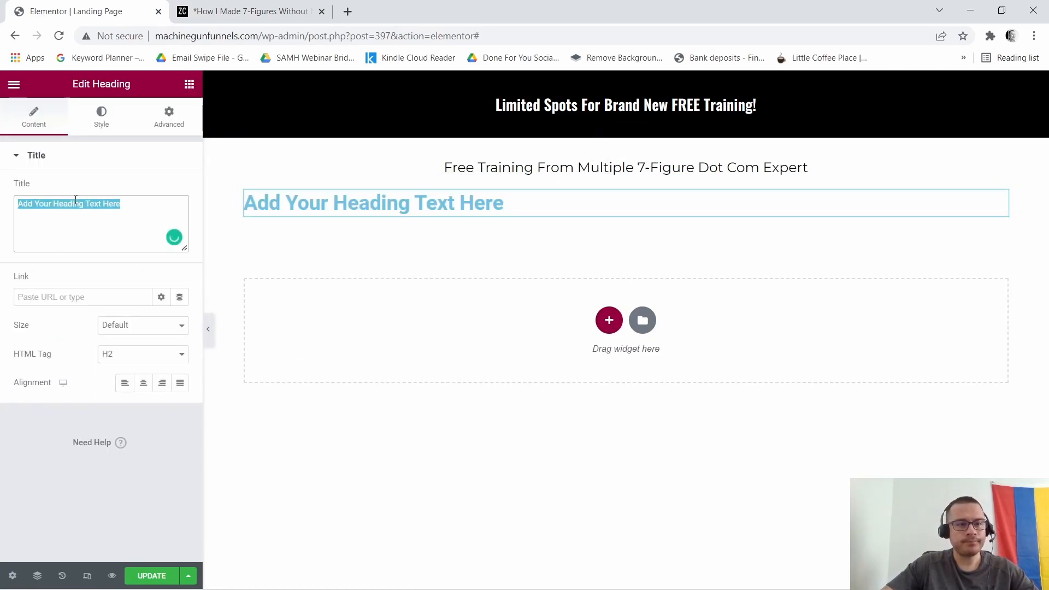
pyautogui.rightClick(76, 205)
pyautogui.click(122, 261)
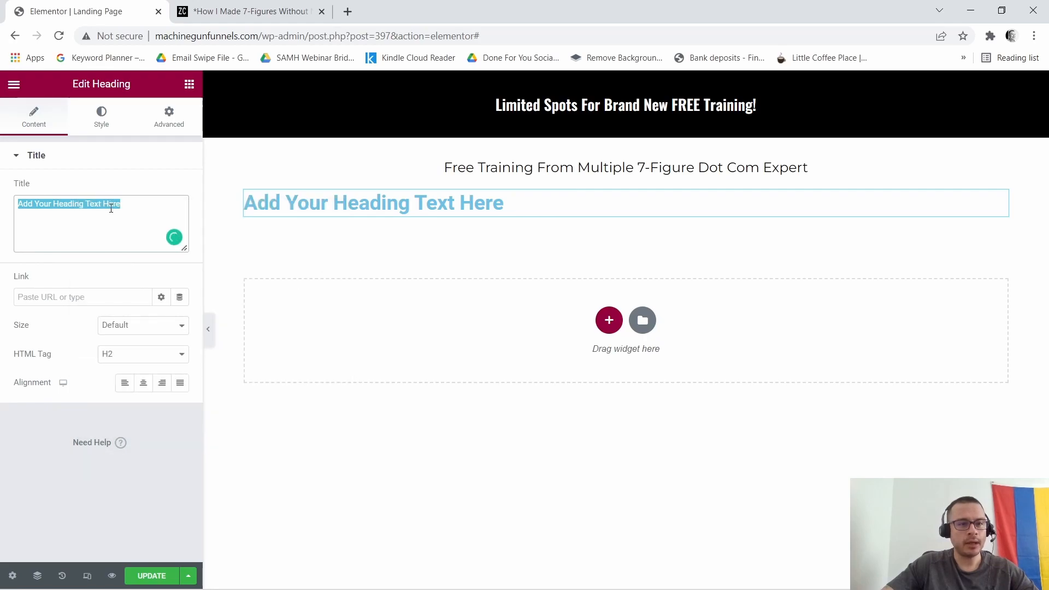
pyautogui.click(251, 11)
pyautogui.tripleClick(309, 227)
pyautogui.rightClick(309, 228)
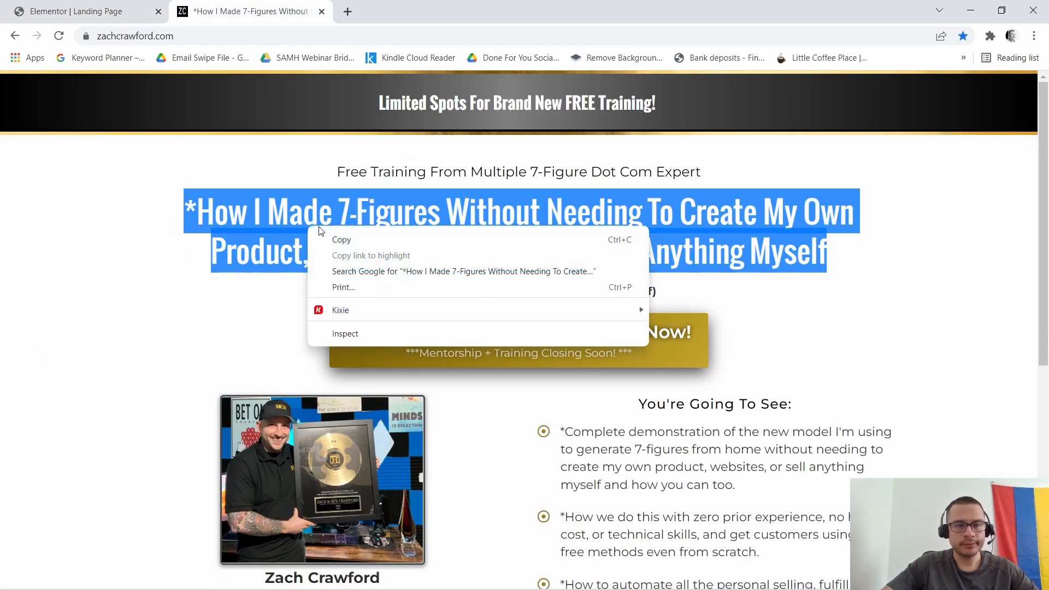
pyautogui.click(353, 241)
pyautogui.click(82, 11)
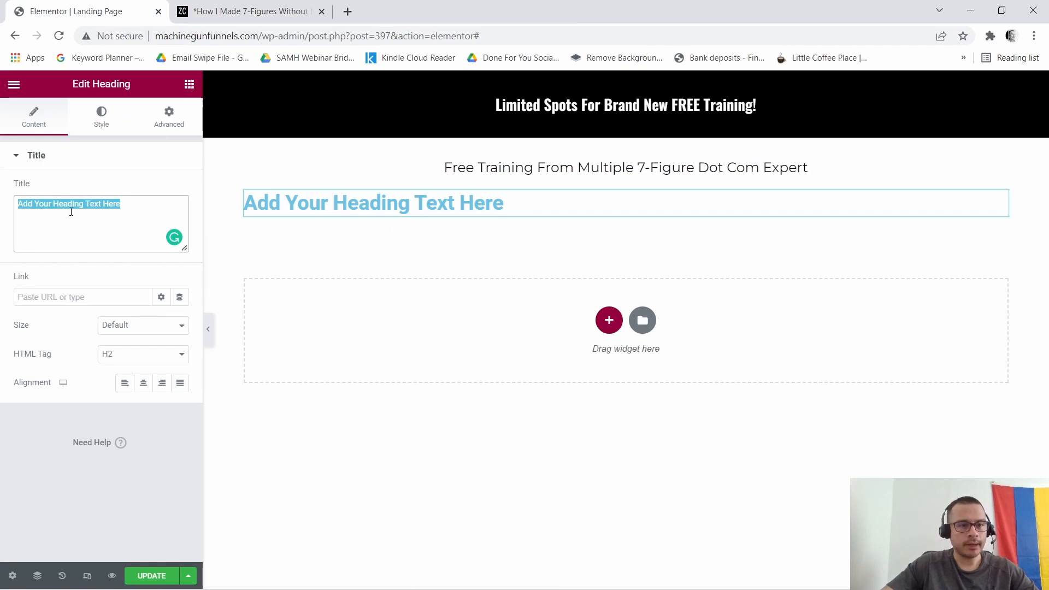
pyautogui.rightClick(72, 212)
pyautogui.click(103, 279)
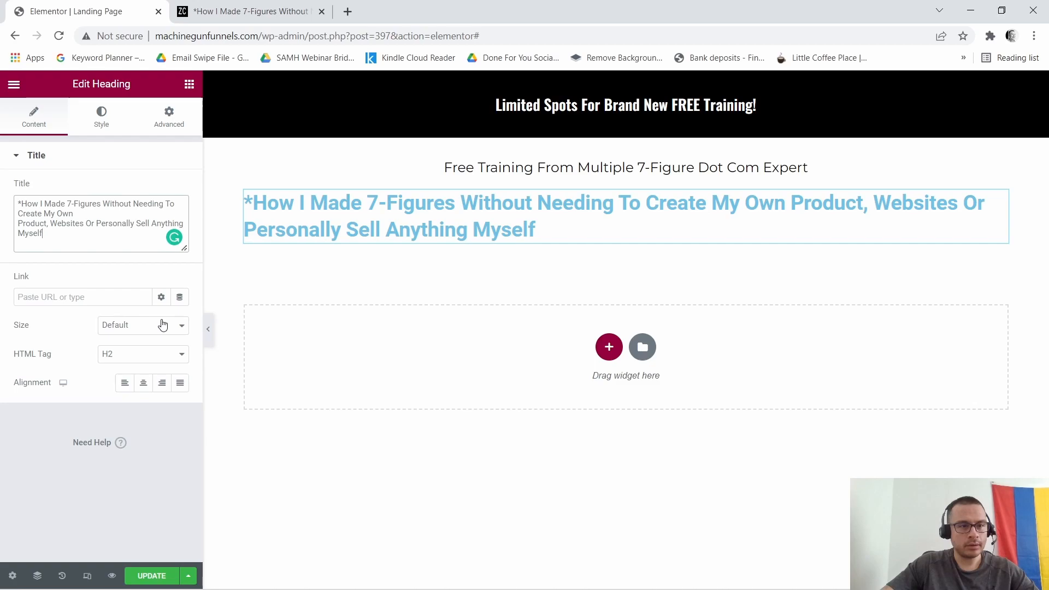
pyautogui.click(144, 384)
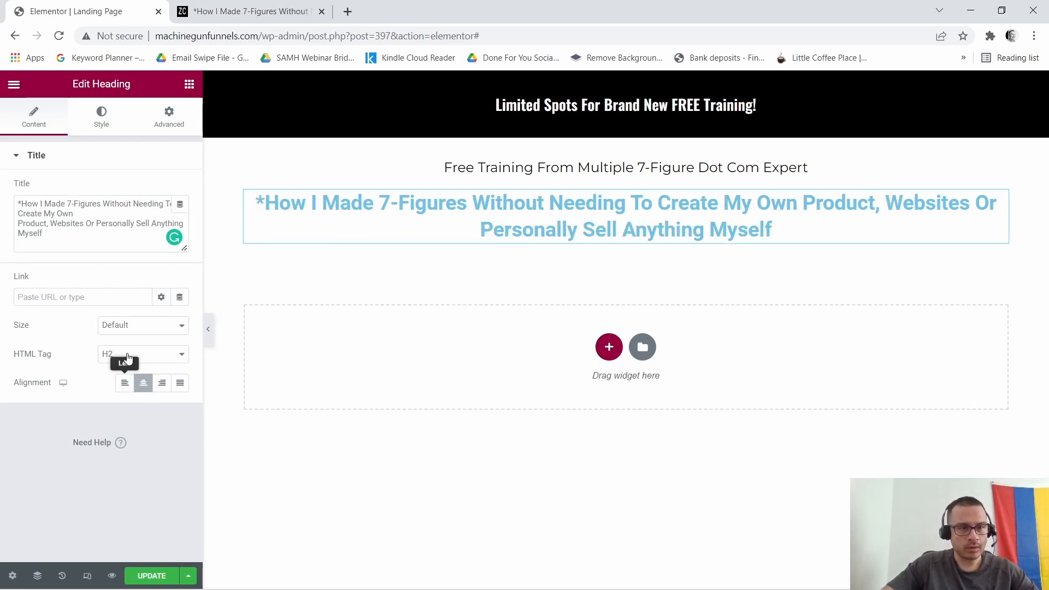
# Set the text color of the "*How I Made 7-Figures" heading to black (#000000).
pyautogui.click(106, 129)
pyautogui.click(180, 188)
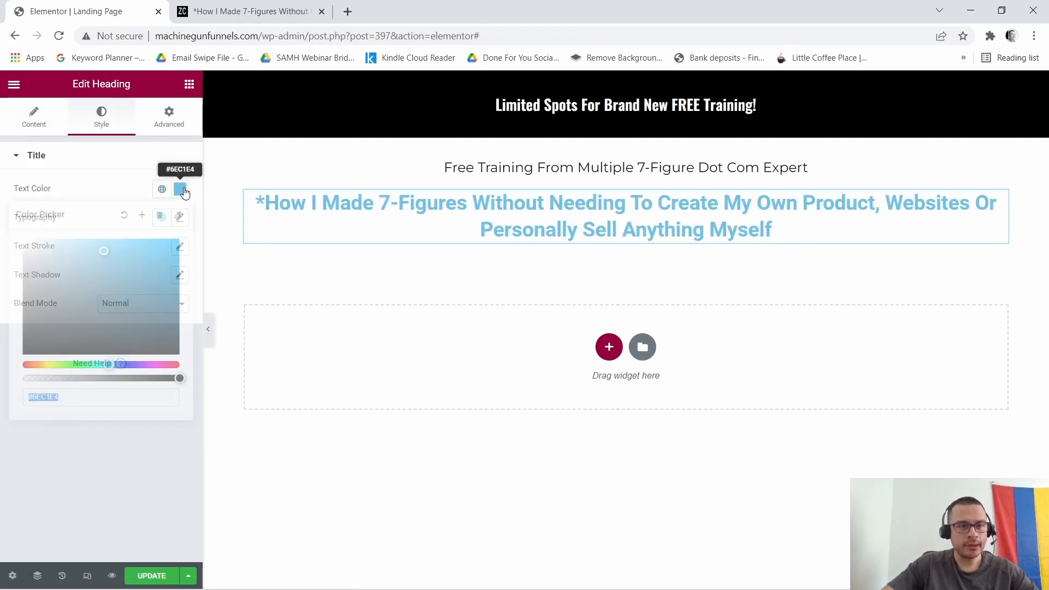
pyautogui.moveTo(104, 251); pyautogui.dragTo(7, 359)
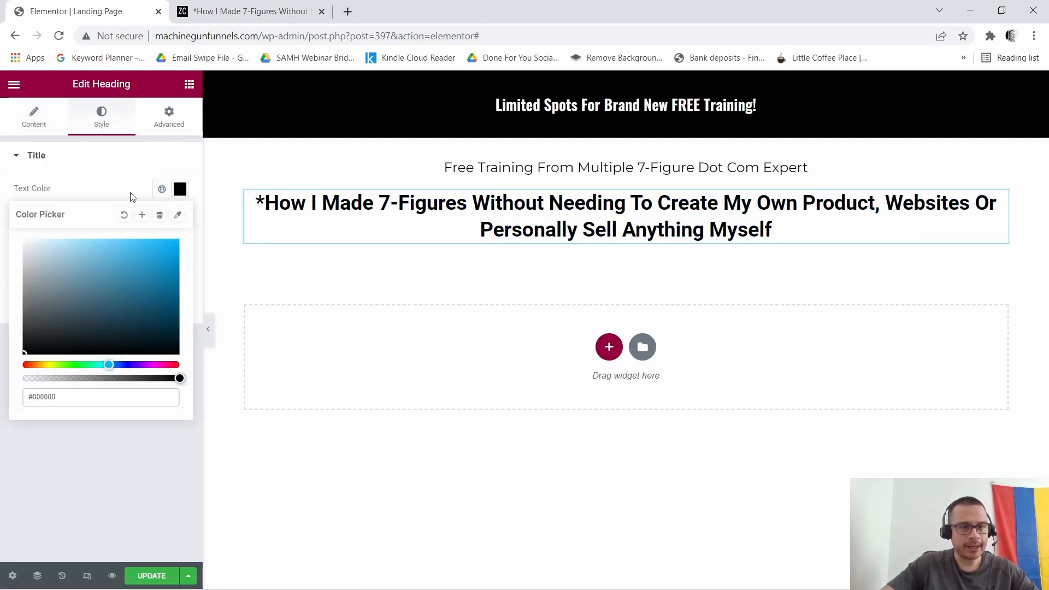
pyautogui.click(180, 188)
# Set the typography of the "*How I Made 7-Figures" heading to the Oswald font family at a size of 44 px.
pyautogui.click(180, 217)
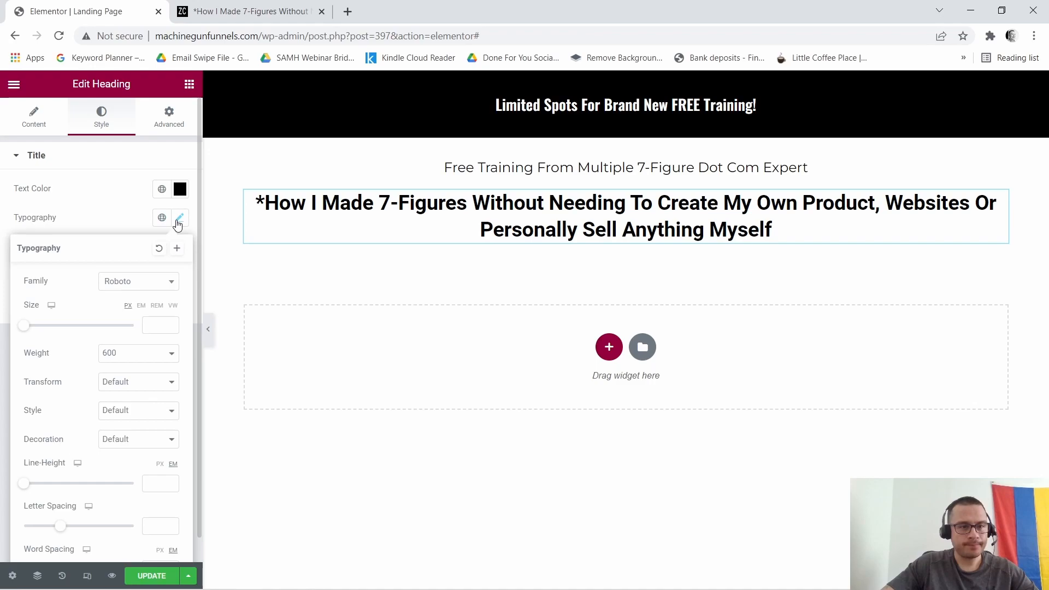
pyautogui.click(172, 289)
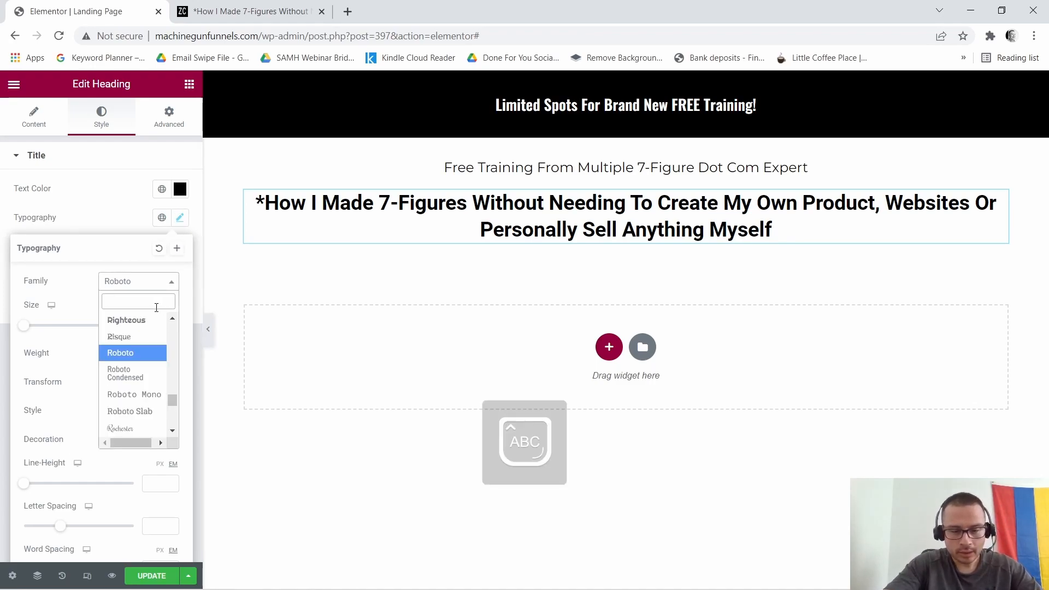
pyautogui.write('Oswal')
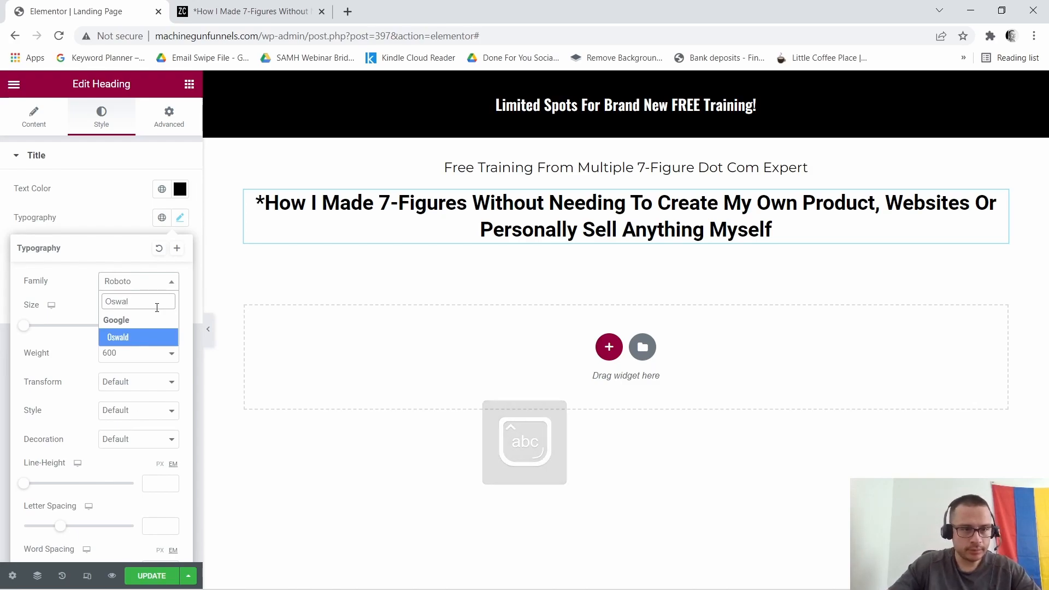
pyautogui.click(139, 338)
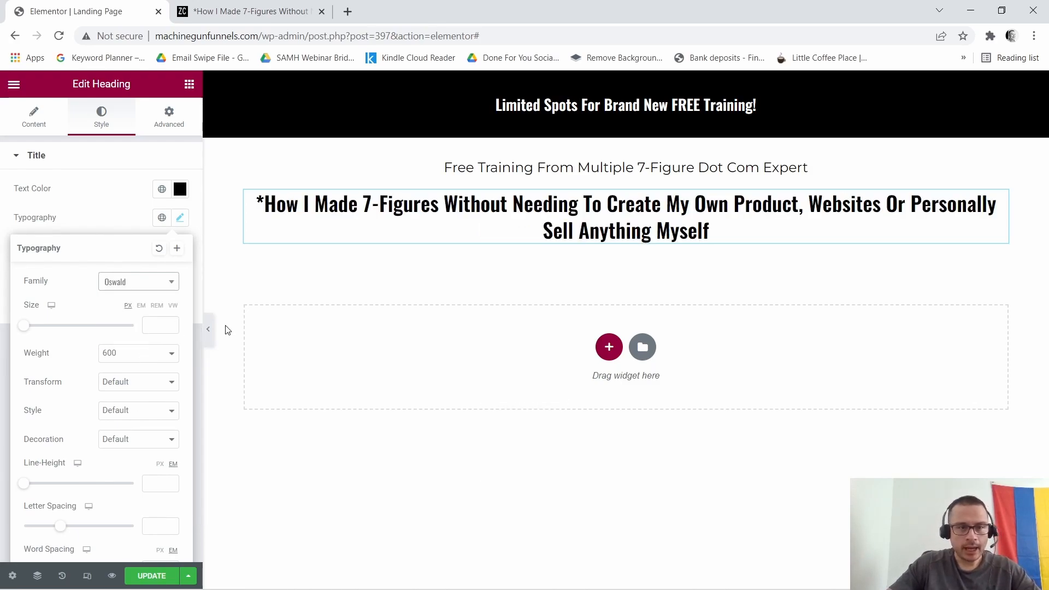
pyautogui.click(170, 325)
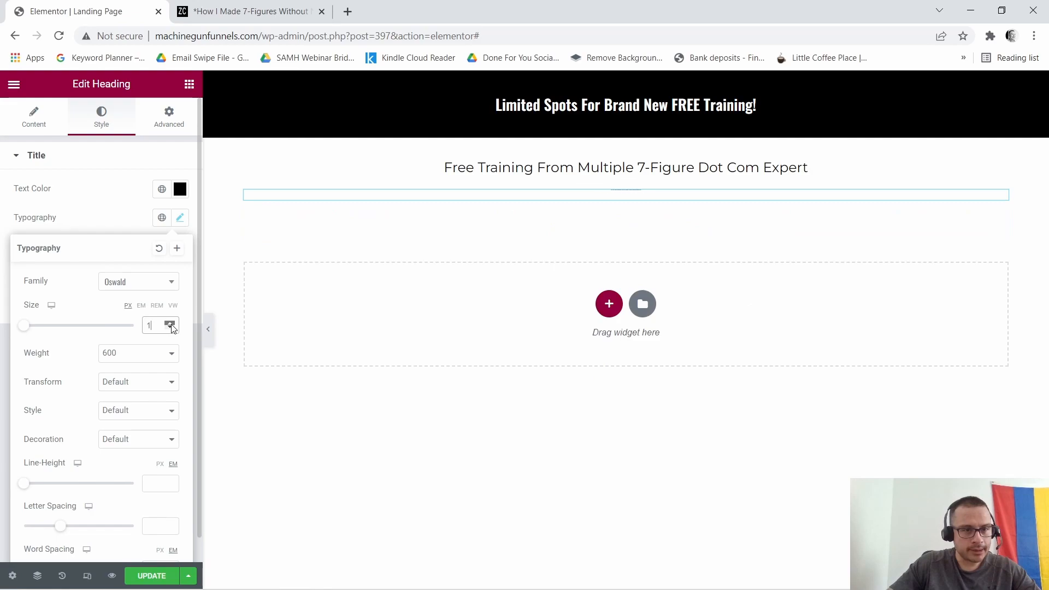
pyautogui.moveTo(170, 324); pyautogui.dragTo(171, 325)
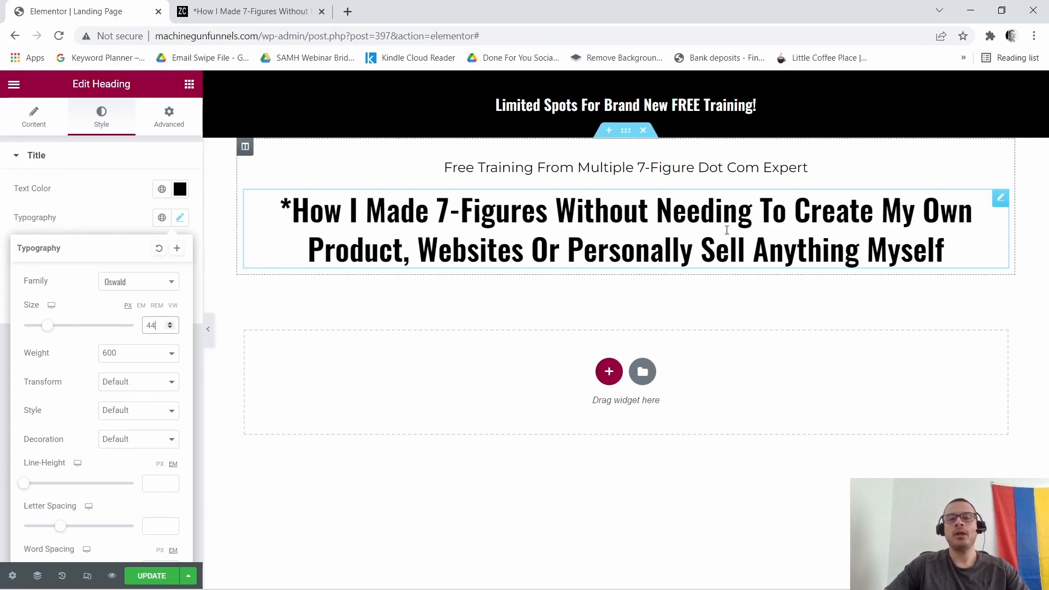
# Compare the large headline with the reference page and set its font weight to 500.
pyautogui.click(230, 6)
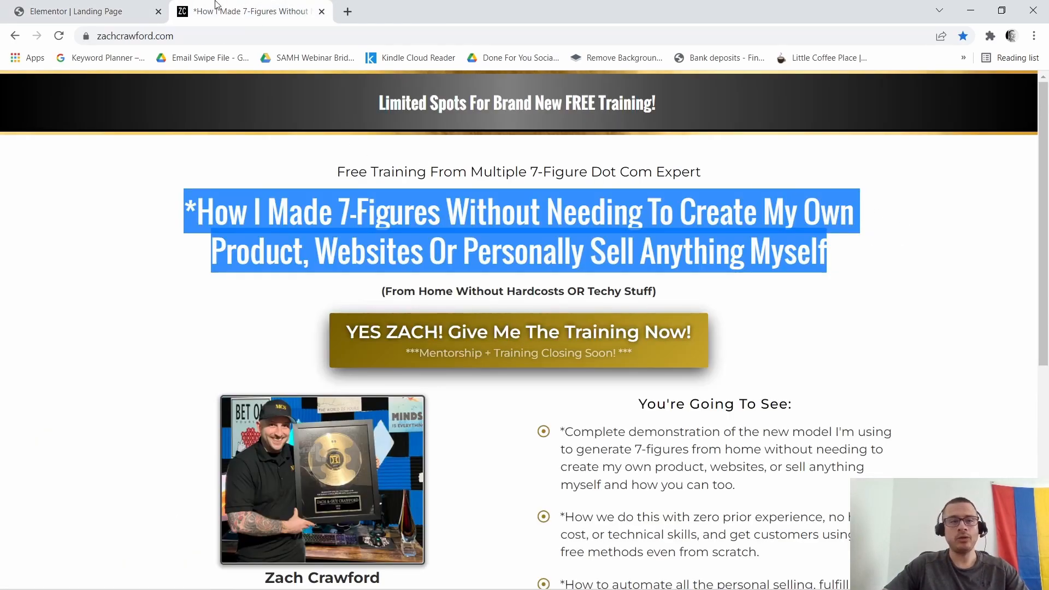
pyautogui.click(89, 10)
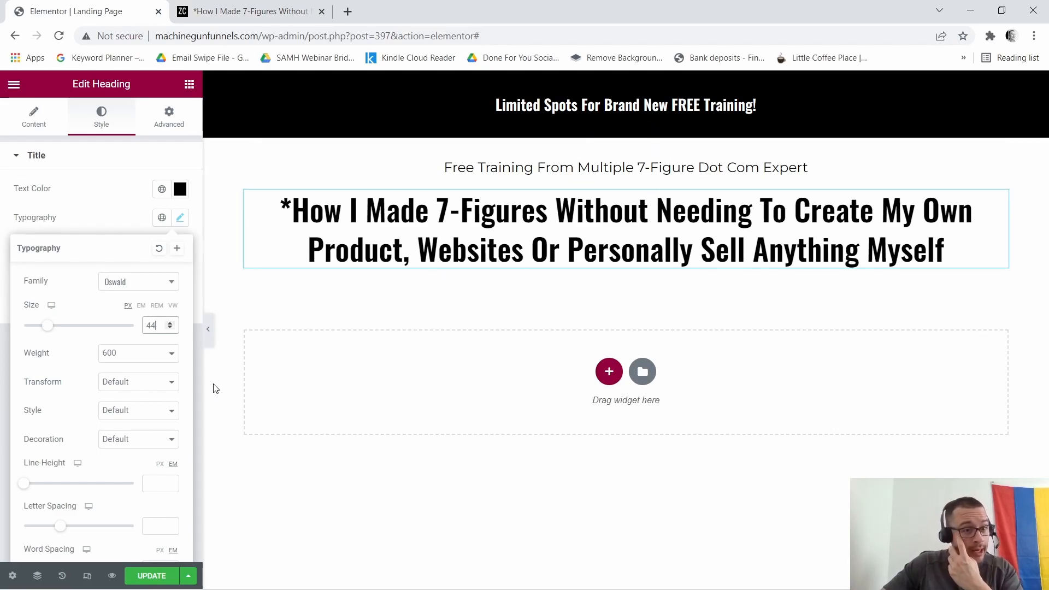
pyautogui.click(173, 353)
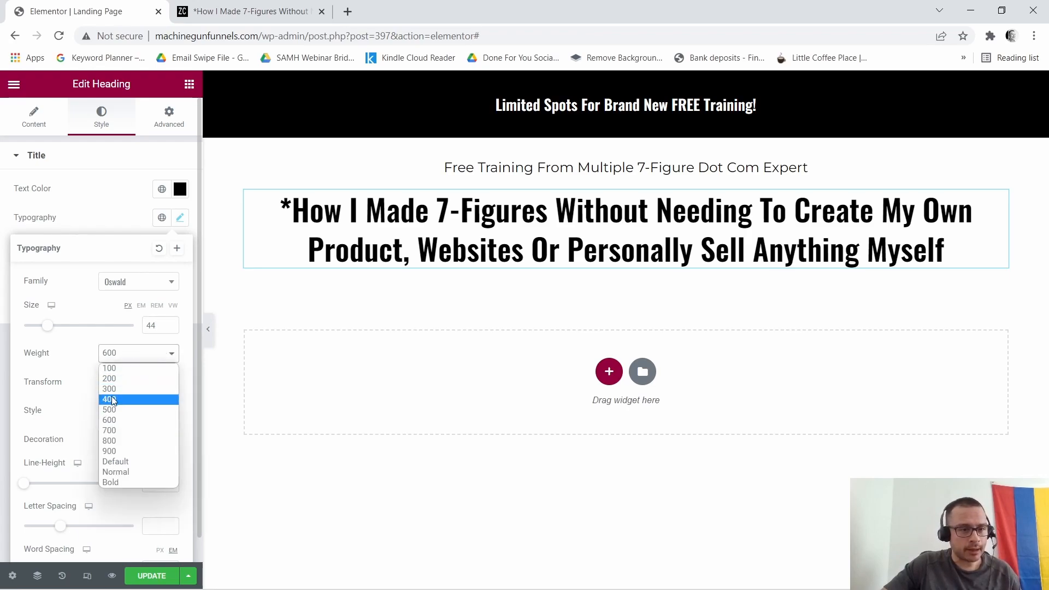
pyautogui.click(110, 410)
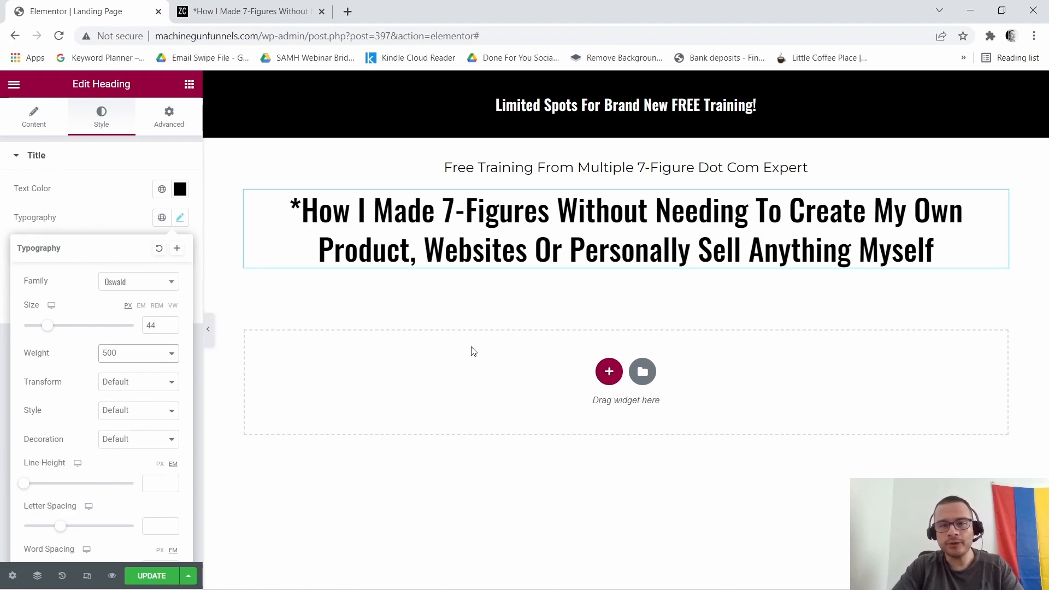
# Unlink the large headline's padding values and set its right and left padding to 50 px each.
pyautogui.click(169, 119)
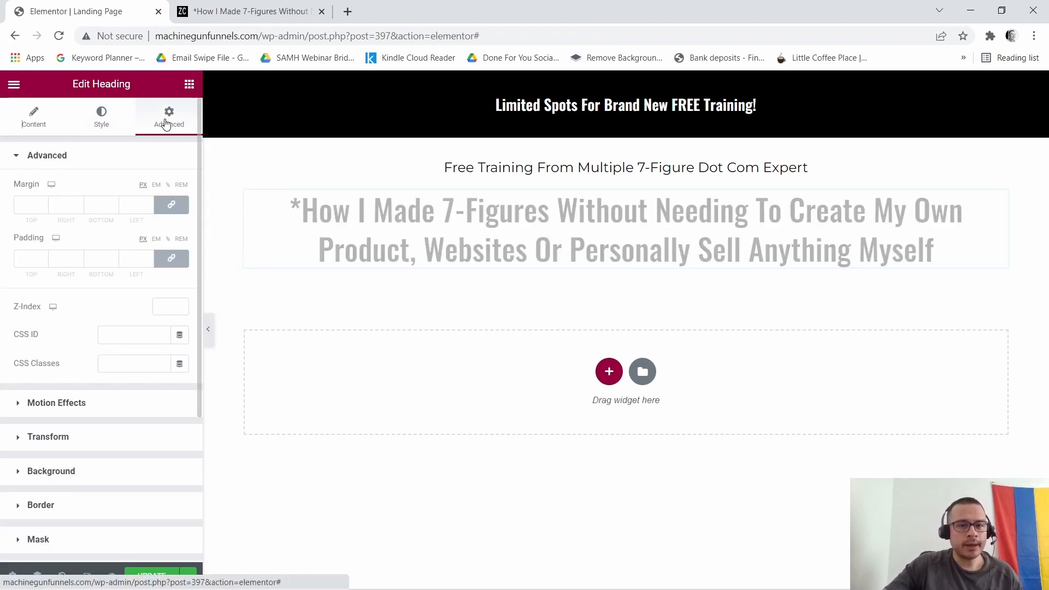
pyautogui.click(172, 259)
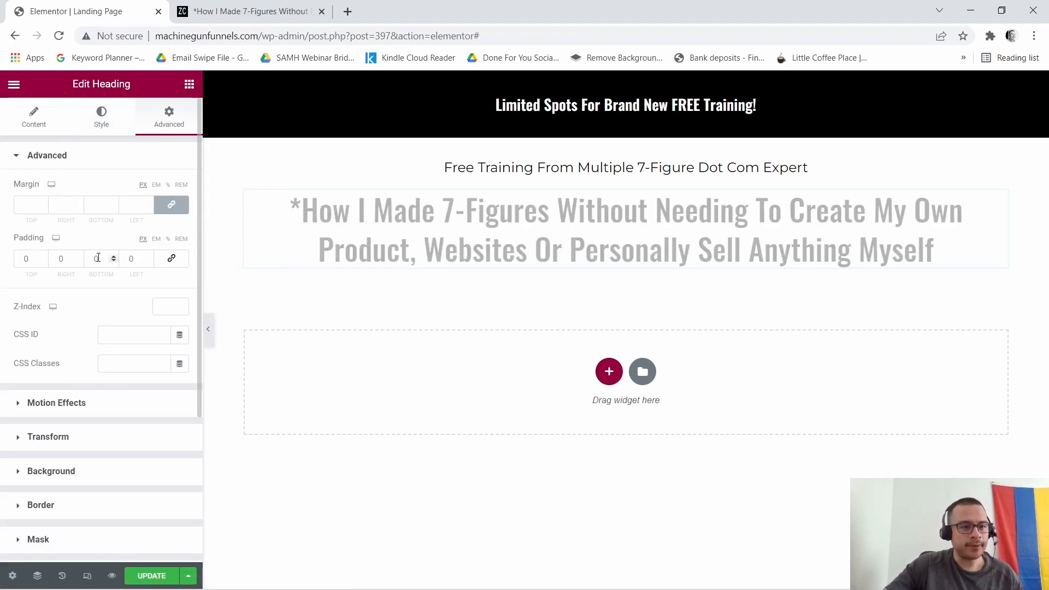
pyautogui.click(58, 259)
pyautogui.write('5')
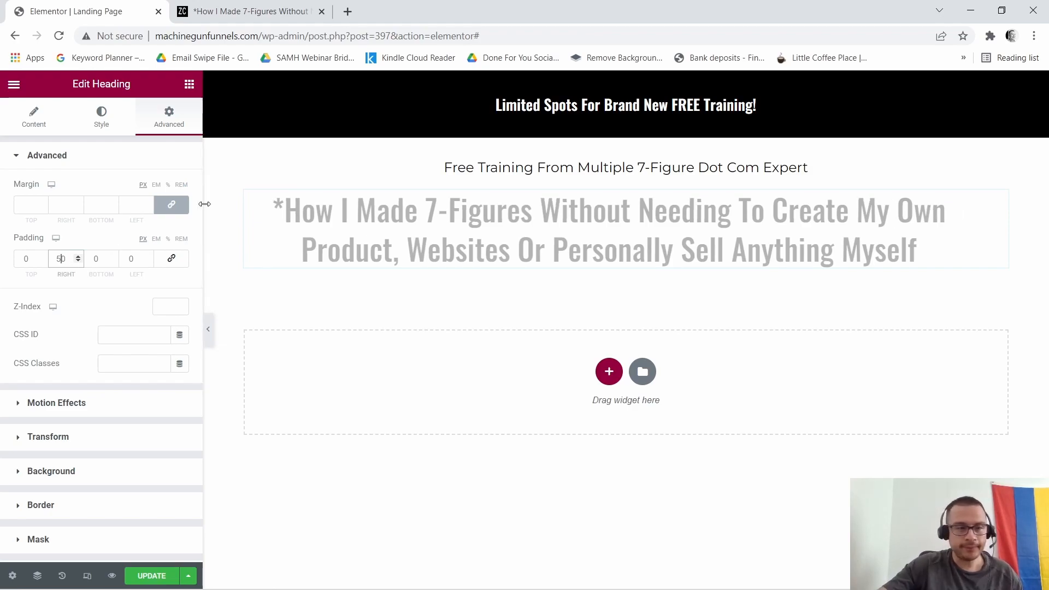
pyautogui.press('Tab')
pyautogui.press('Tab')
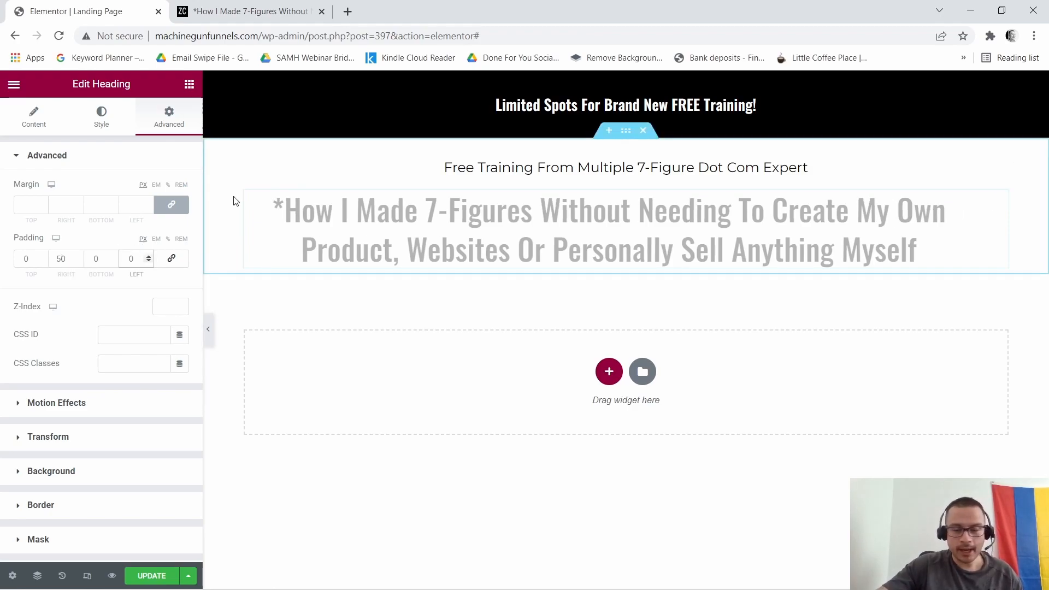
pyautogui.write('50')
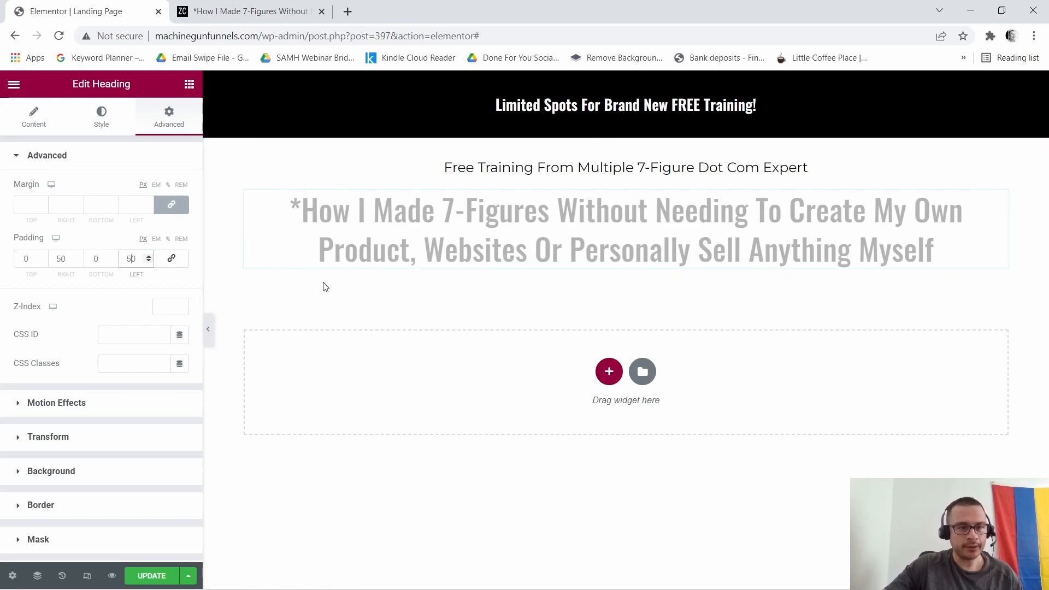
pyautogui.click(584, 315)
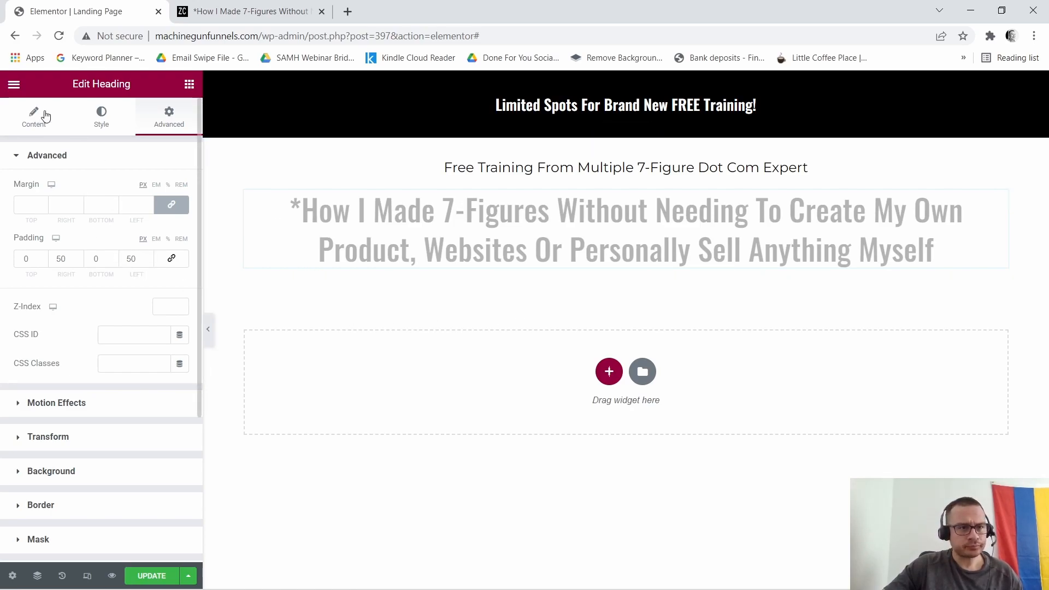
# Review the large headline's style and advanced settings and save the landing page.
pyautogui.click(37, 114)
pyautogui.click(100, 116)
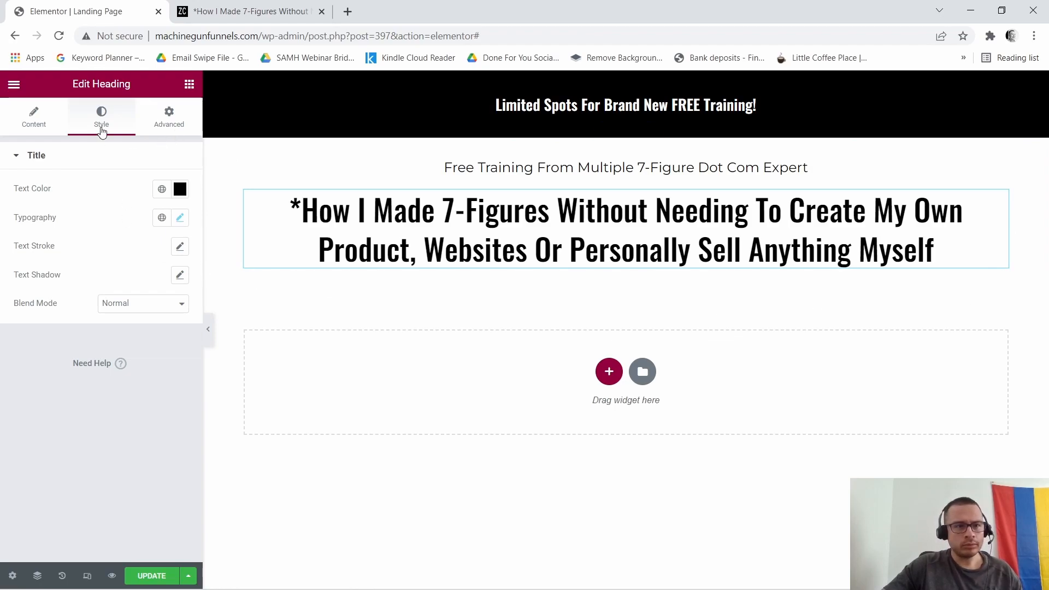
pyautogui.click(172, 115)
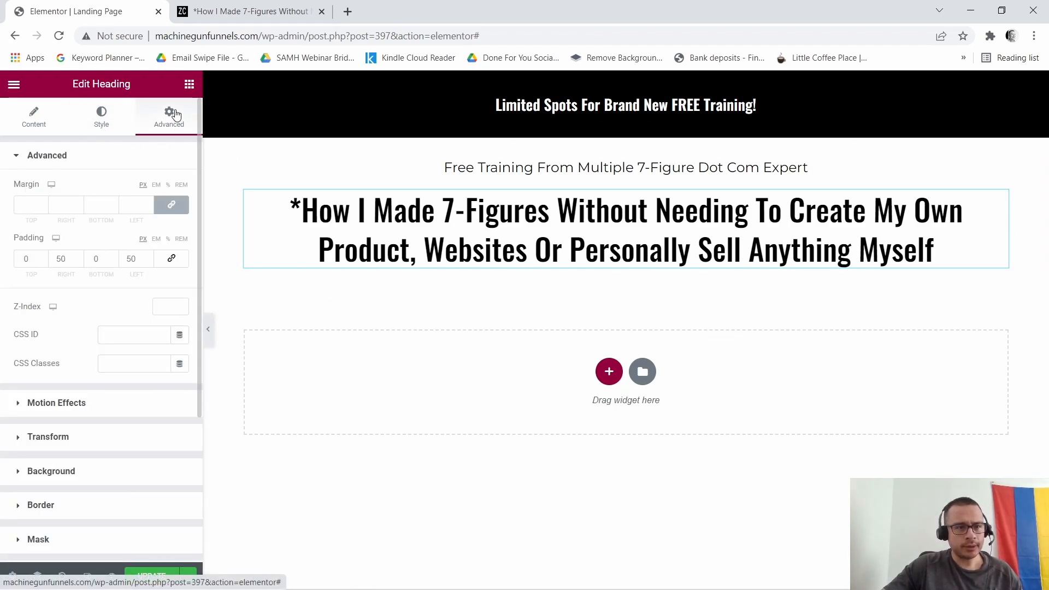
pyautogui.click(113, 117)
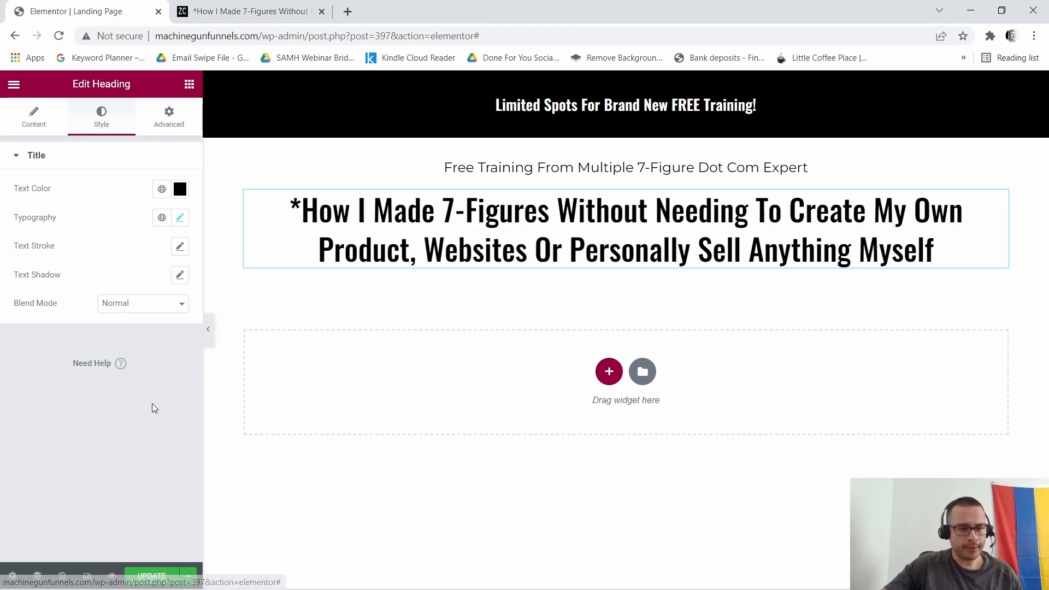
pyautogui.click(149, 578)
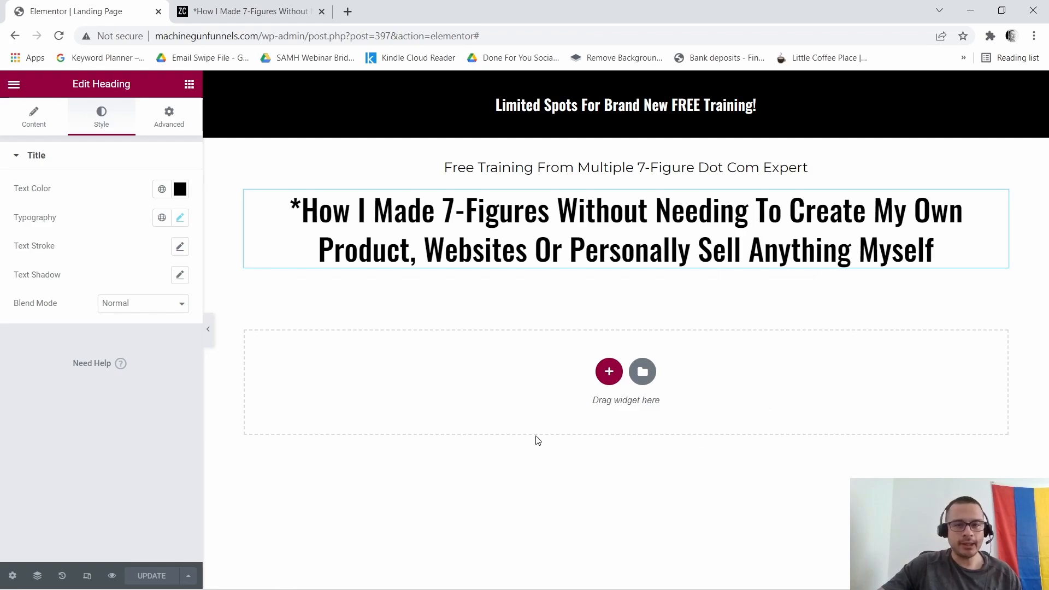
# Copy the line "(From Home Without Hardcosts OR Techy Stuff)" from the reference page.
pyautogui.click(282, 7)
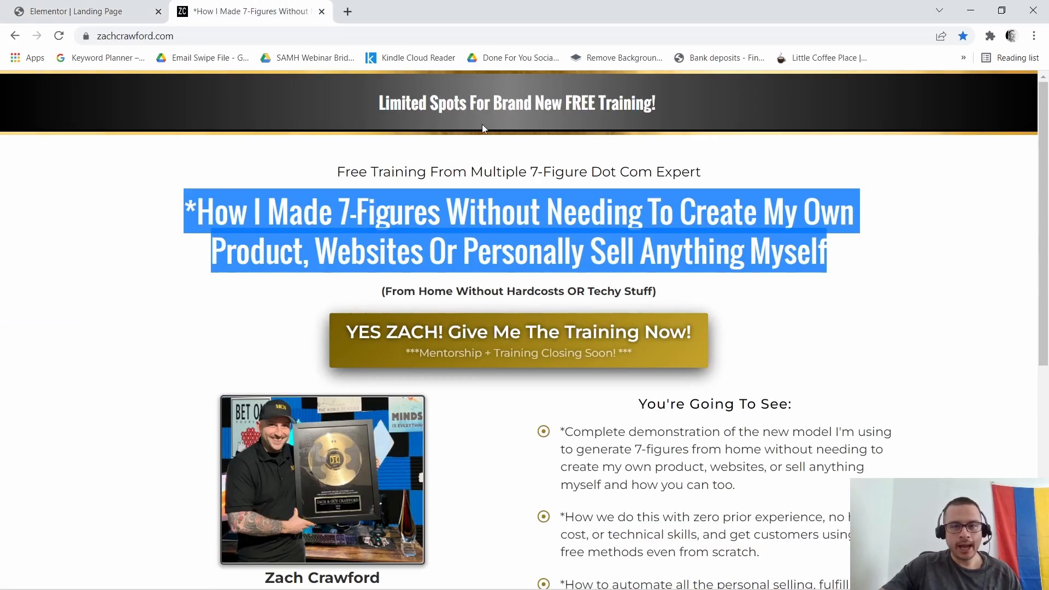
pyautogui.tripleClick(957, 249)
pyautogui.click(924, 170)
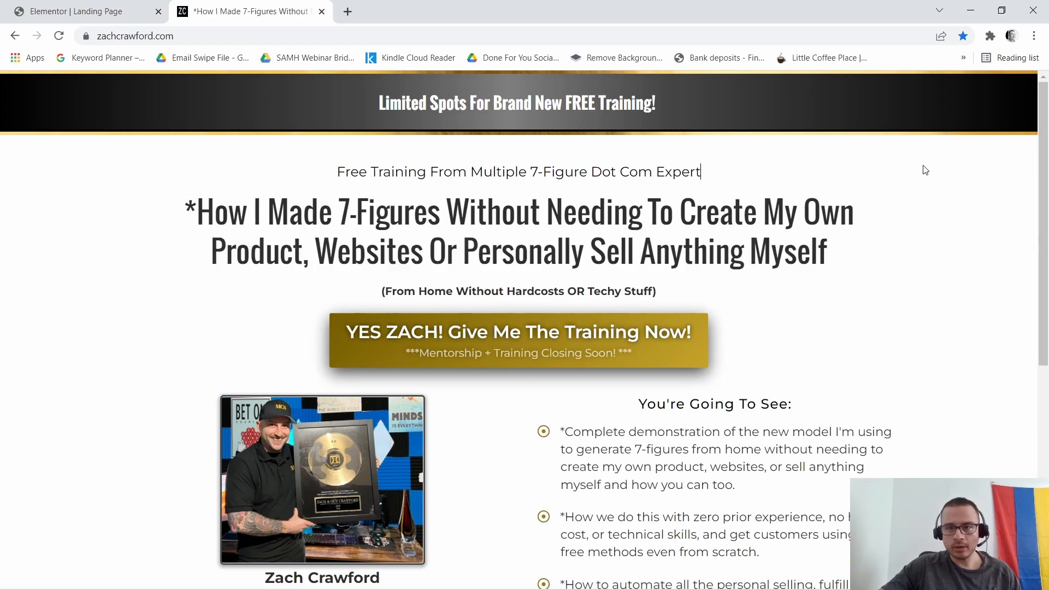
pyautogui.click(112, 6)
pyautogui.click(225, 8)
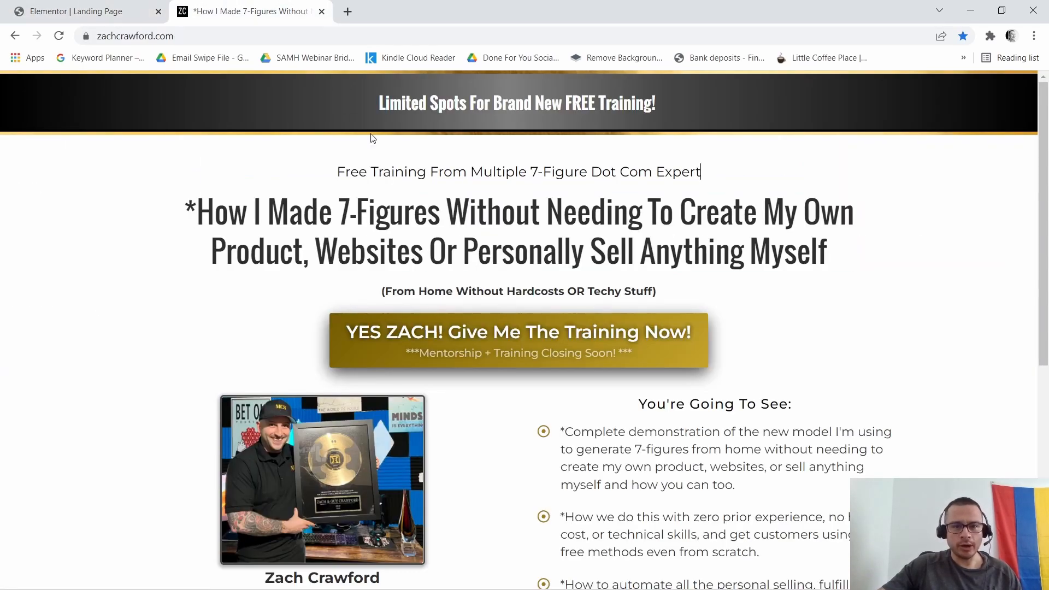
pyautogui.moveTo(378, 303); pyautogui.dragTo(670, 297)
pyautogui.rightClick(657, 294)
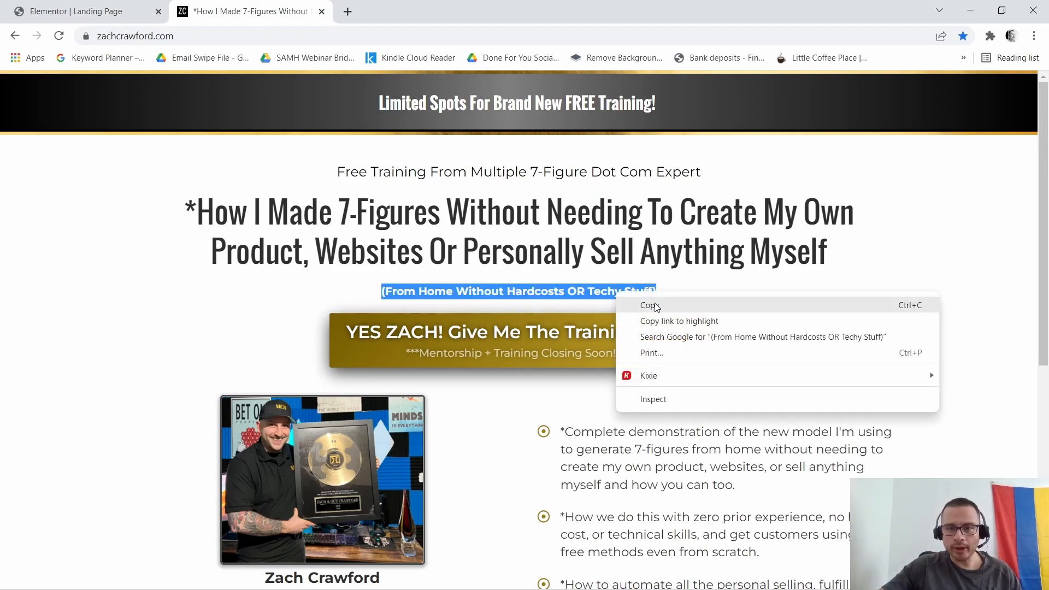
pyautogui.click(661, 305)
# Add a centered heading below the large headline on the landing page, with the copied text "(From Home Without Hardcosts OR Techy Stuff)".
pyautogui.click(110, 9)
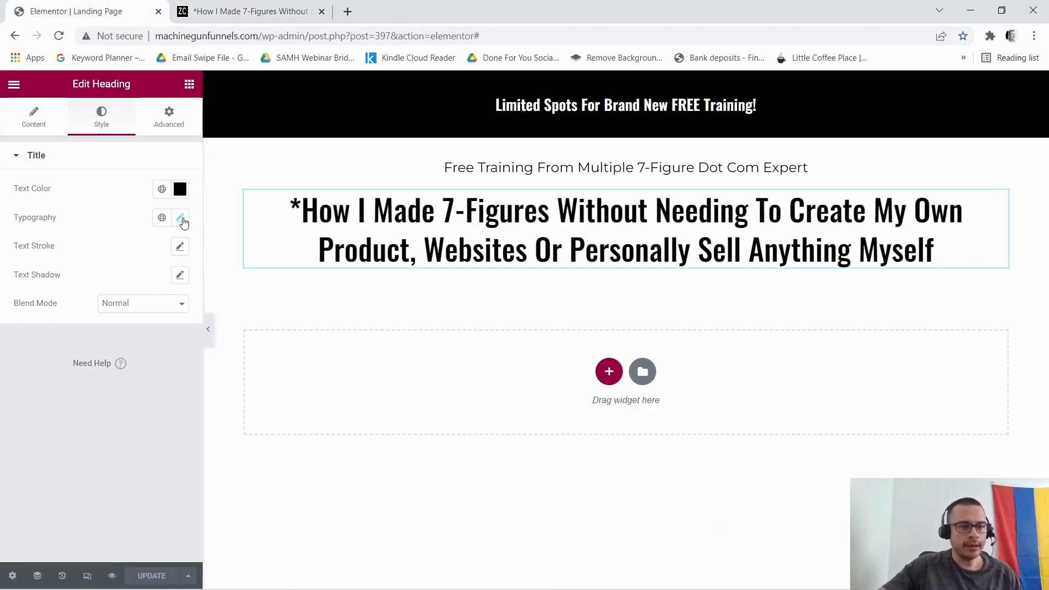
pyautogui.click(189, 83)
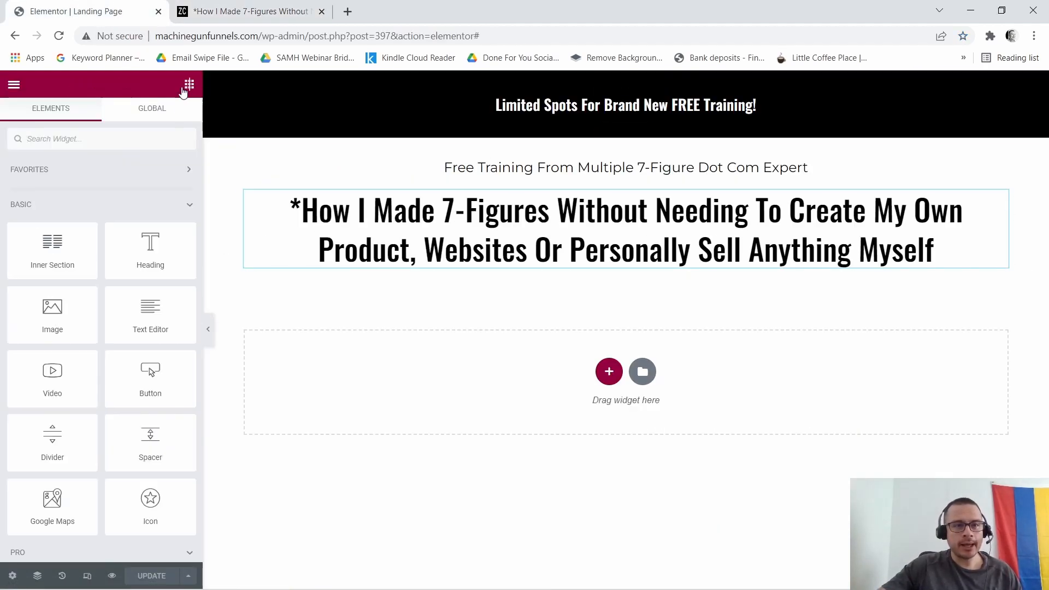
pyautogui.moveTo(156, 249); pyautogui.dragTo(676, 263)
pyautogui.tripleClick(112, 203)
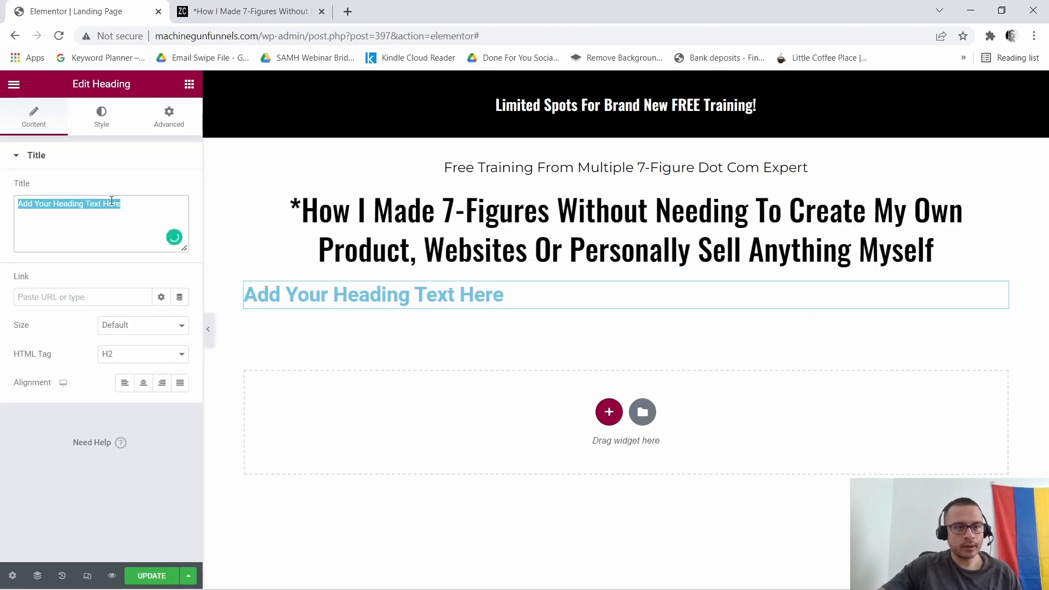
pyautogui.rightClick(119, 205)
pyautogui.click(146, 267)
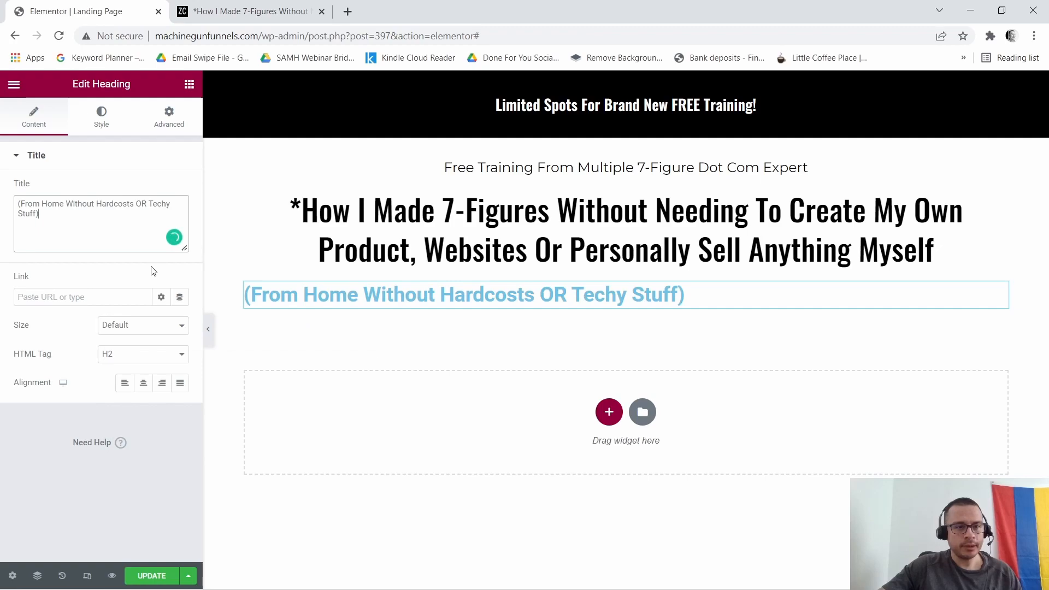
pyautogui.click(142, 383)
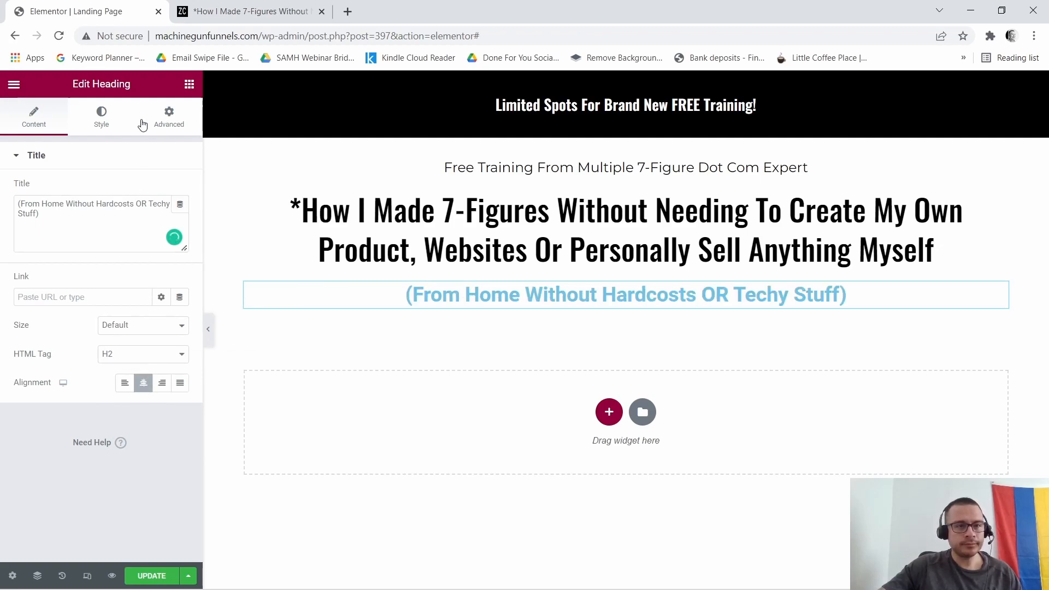
# Set the text color of the "(From Home Without Hardcosts OR Techy Stuff)" heading to black (#000000).
pyautogui.click(101, 117)
pyautogui.click(177, 192)
pyautogui.moveTo(107, 254); pyautogui.dragTo(13, 363)
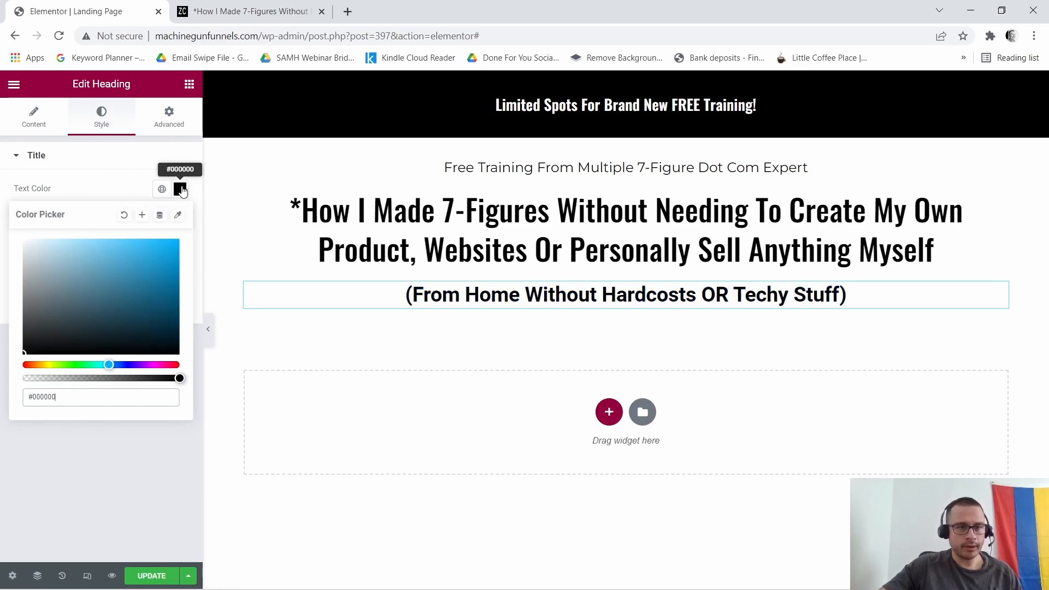
pyautogui.click(180, 189)
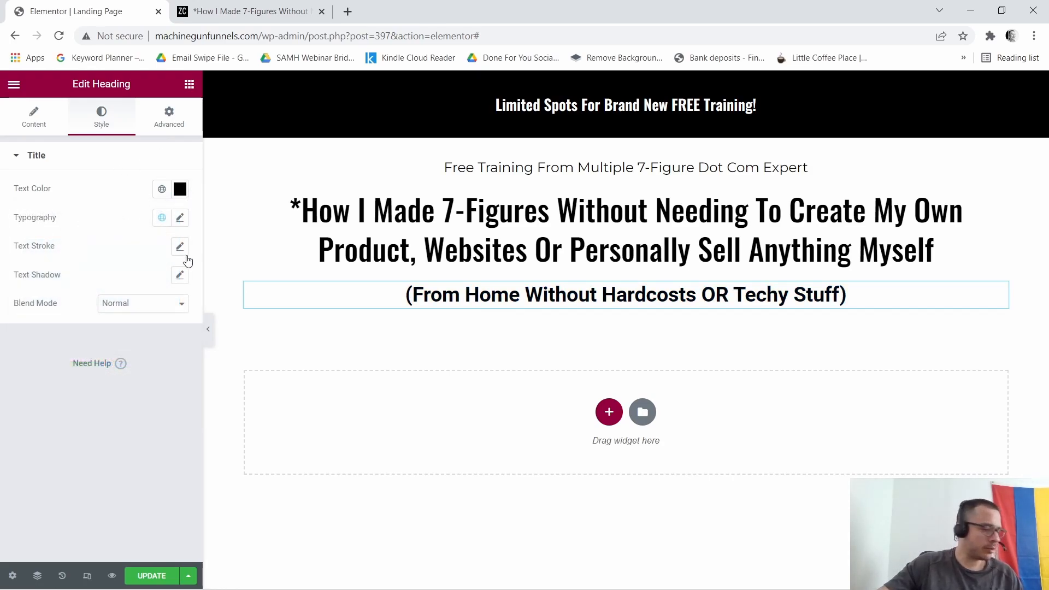
# Set the typography of the "(From Home Without Hardcosts" heading to the Montserrat font family at a size of 16 px.
pyautogui.click(179, 218)
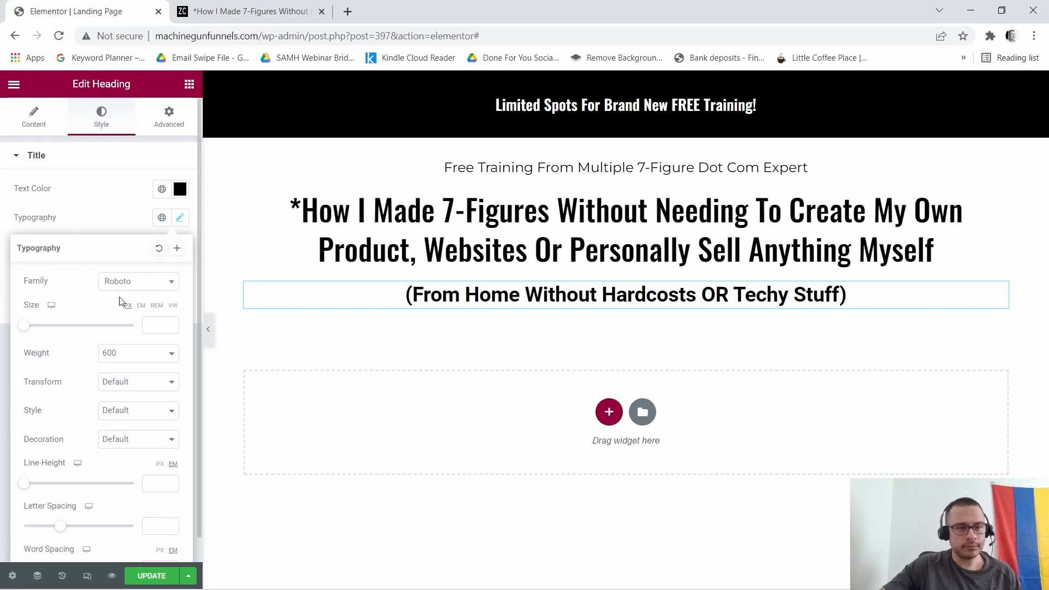
pyautogui.click(156, 287)
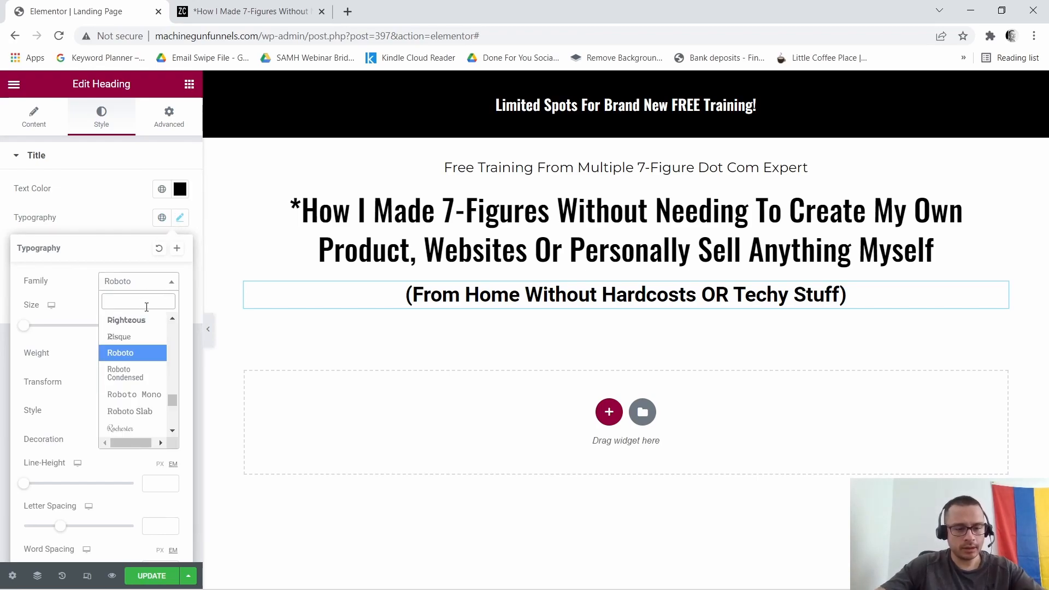
pyautogui.write('Mont')
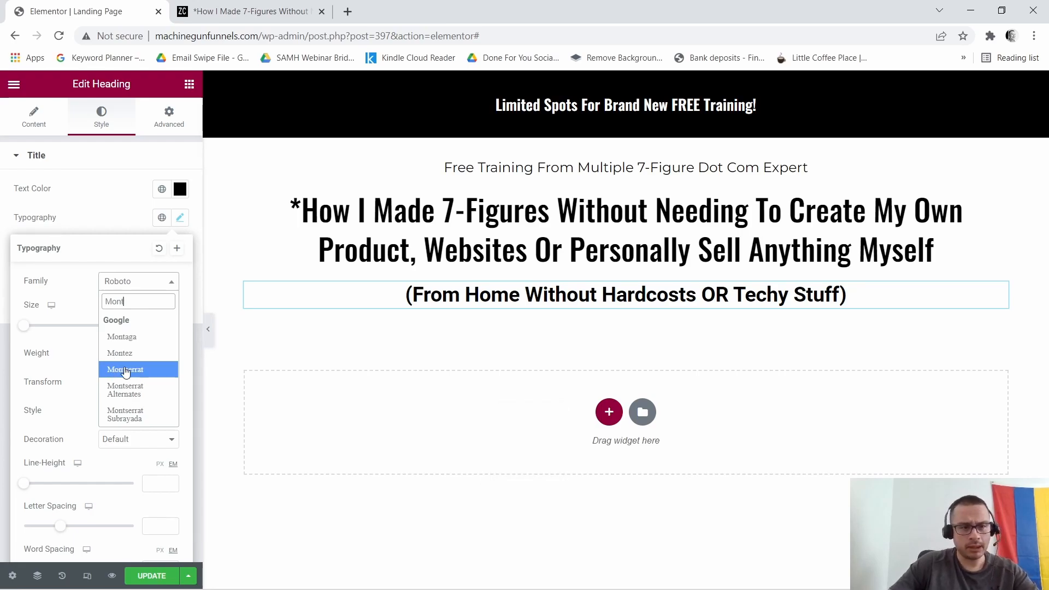
pyautogui.click(125, 369)
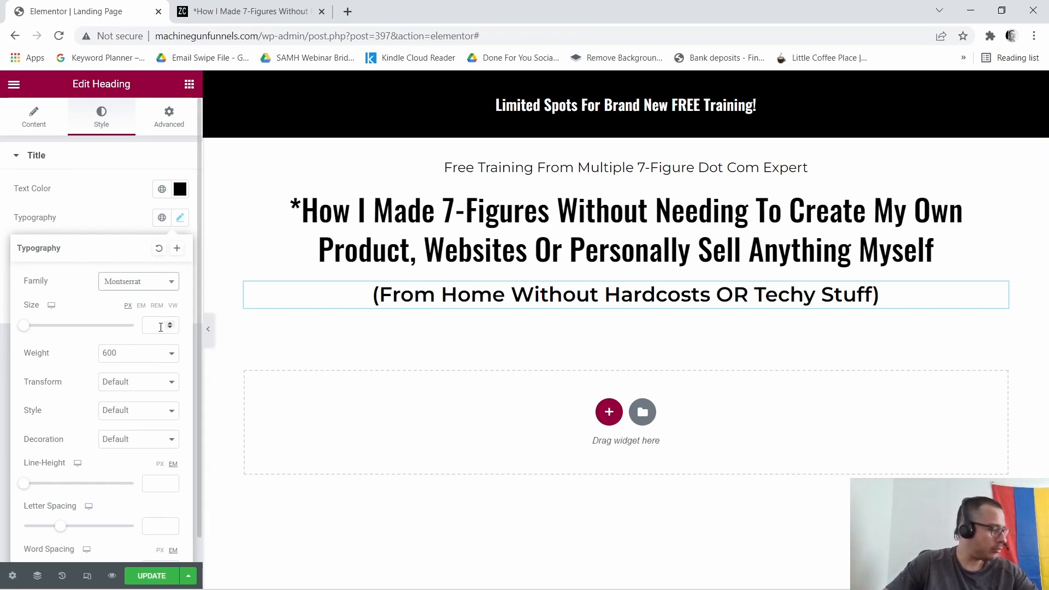
pyautogui.click(169, 324)
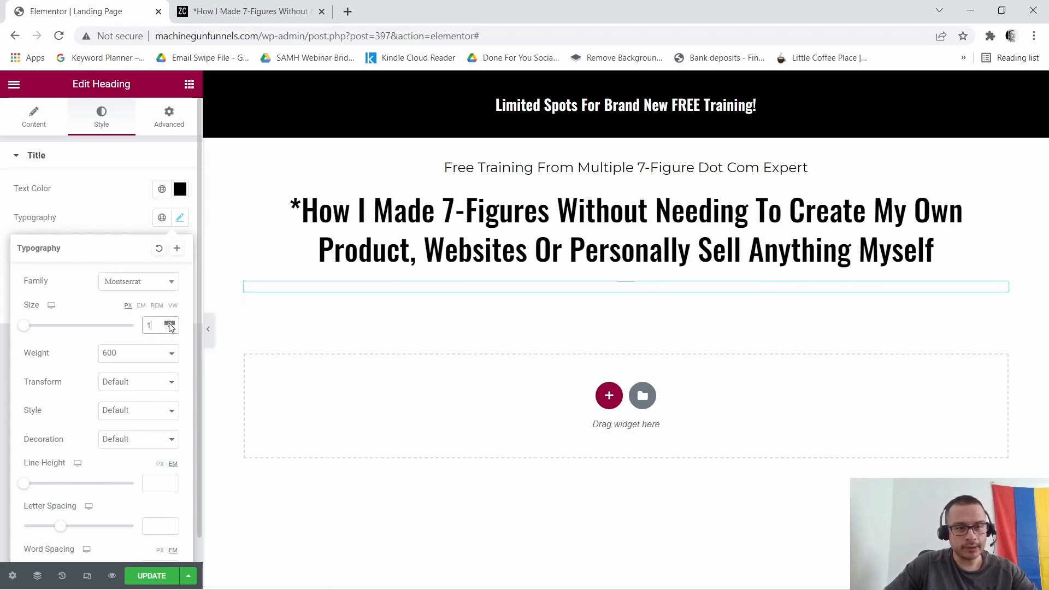
pyautogui.click(170, 323)
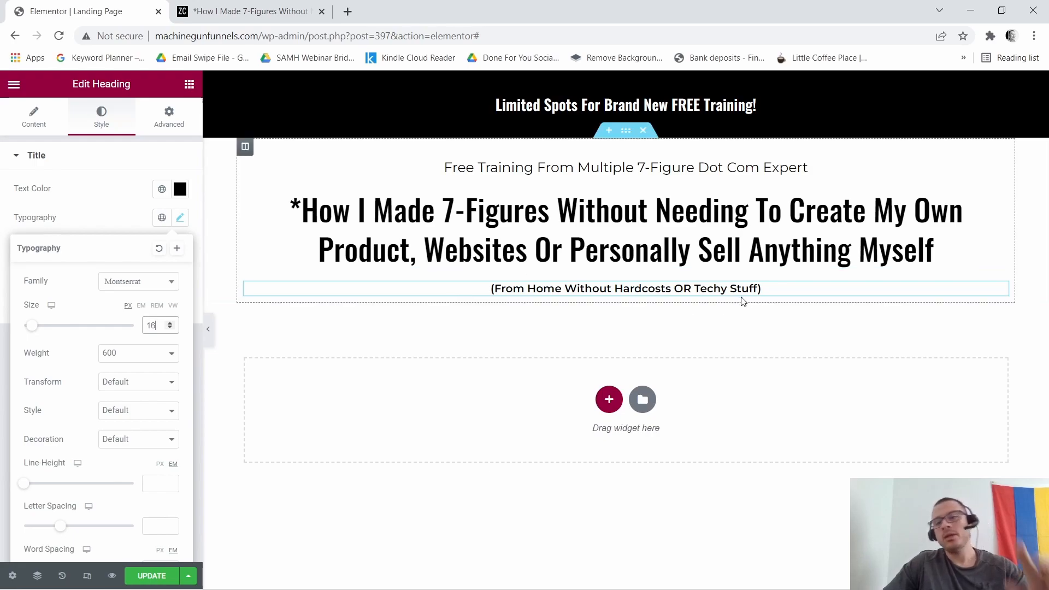
# Try font weight 500 on the "(From Home Without Hardcosts" heading, and settle on weight 400.
pyautogui.click(139, 354)
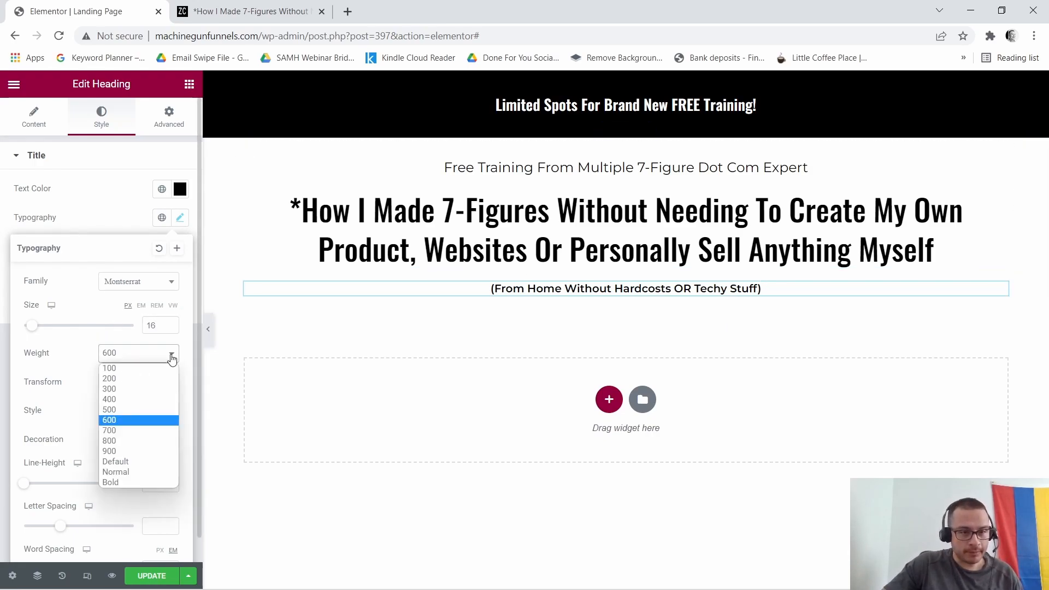
pyautogui.click(117, 409)
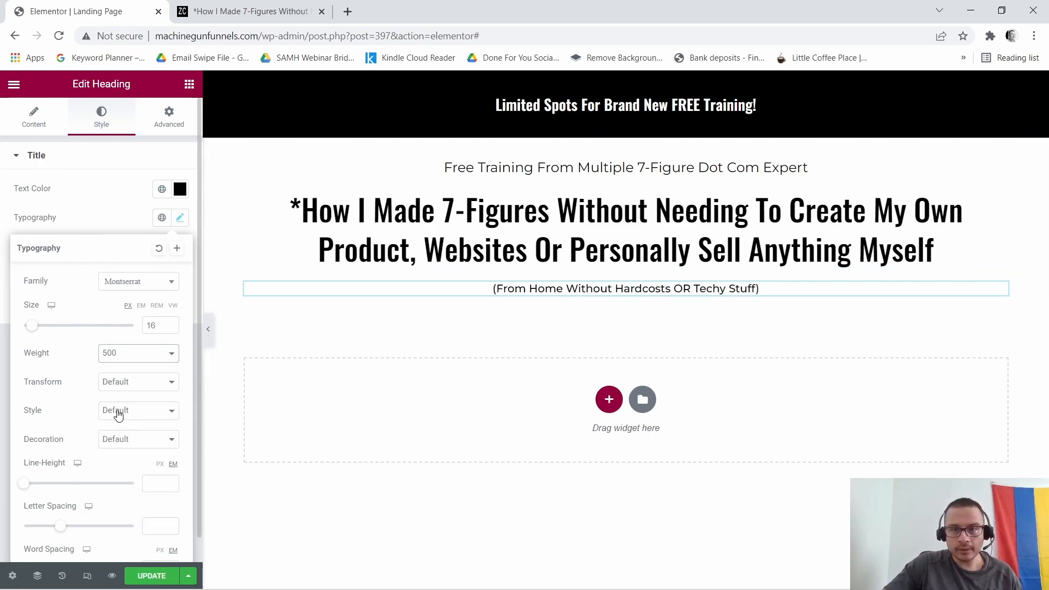
pyautogui.click(158, 356)
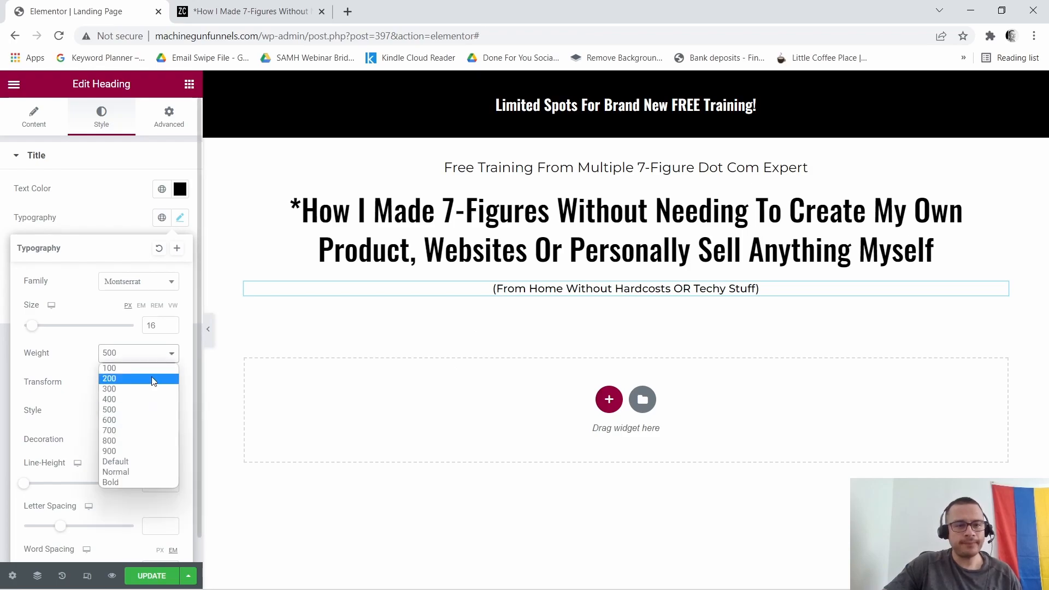
pyautogui.click(117, 399)
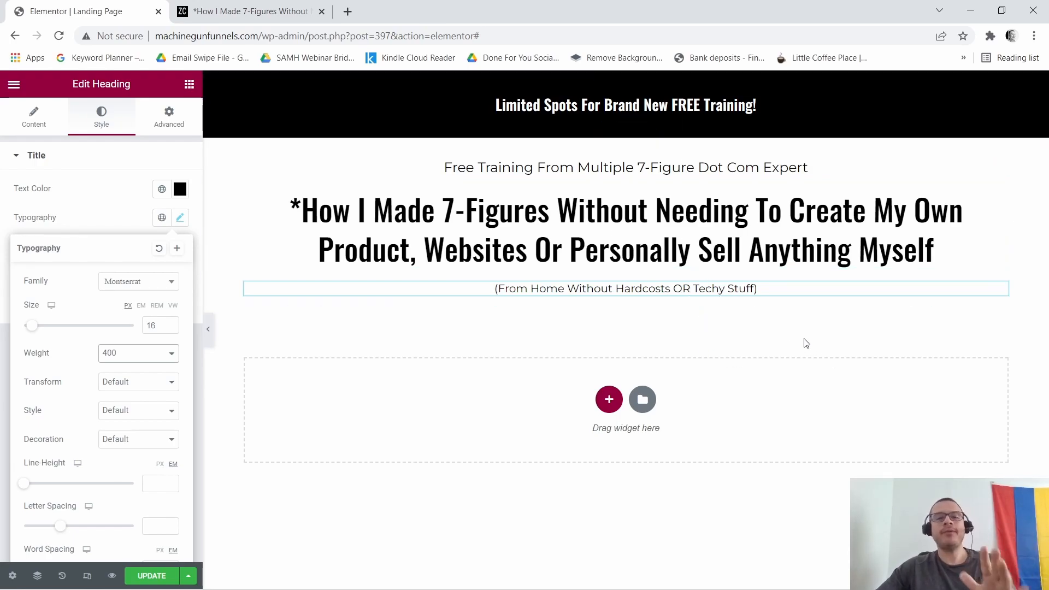
# Check the call-to-action button on the reference page and add a Button widget below the "(From Home Without Hardcosts" heading.
pyautogui.click(305, 7)
pyautogui.click(863, 211)
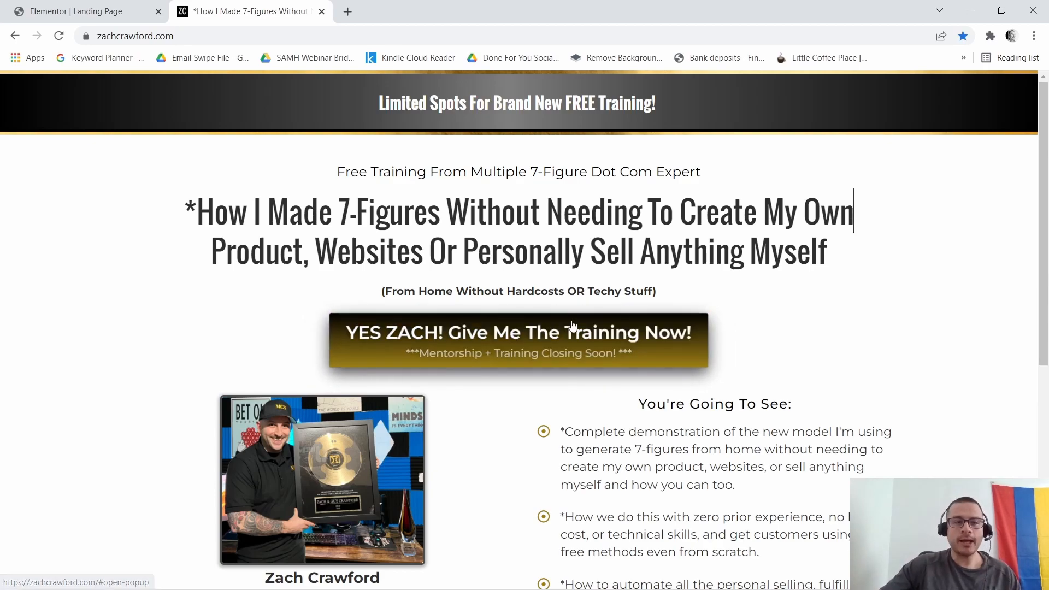
pyautogui.hotkey('ctrl', 'Tab')
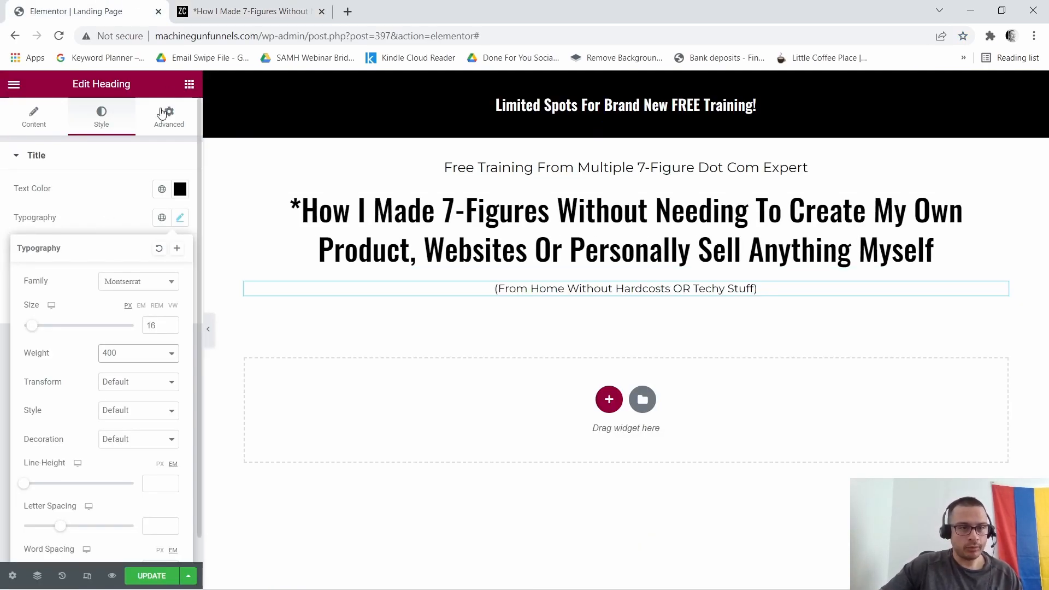
pyautogui.click(243, 164)
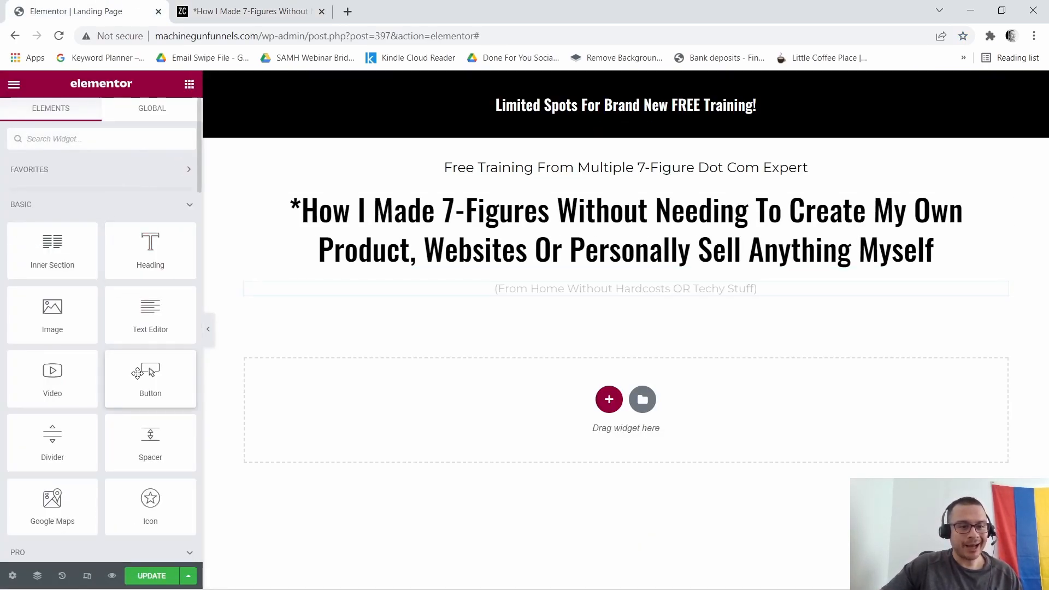
pyautogui.moveTo(148, 374); pyautogui.dragTo(657, 296)
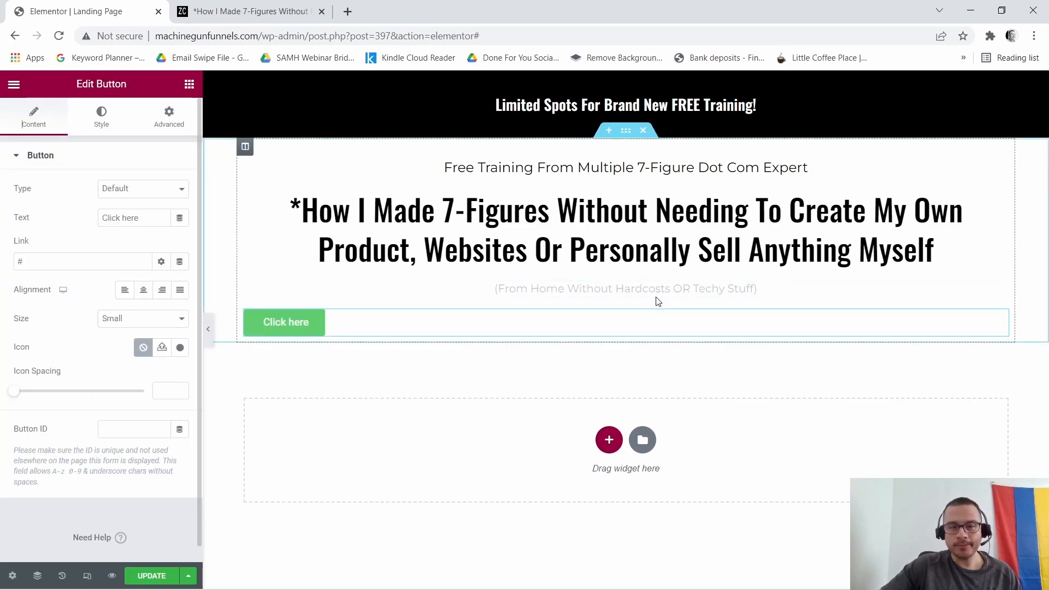
# Center the new button and set its size to Large.
pyautogui.click(143, 290)
pyautogui.click(146, 321)
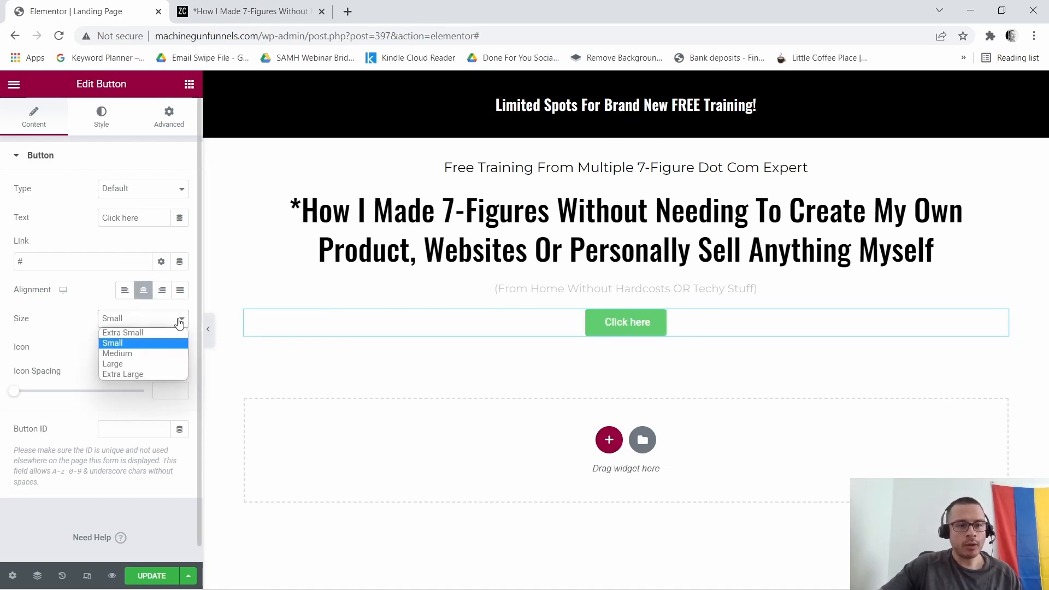
pyautogui.click(114, 364)
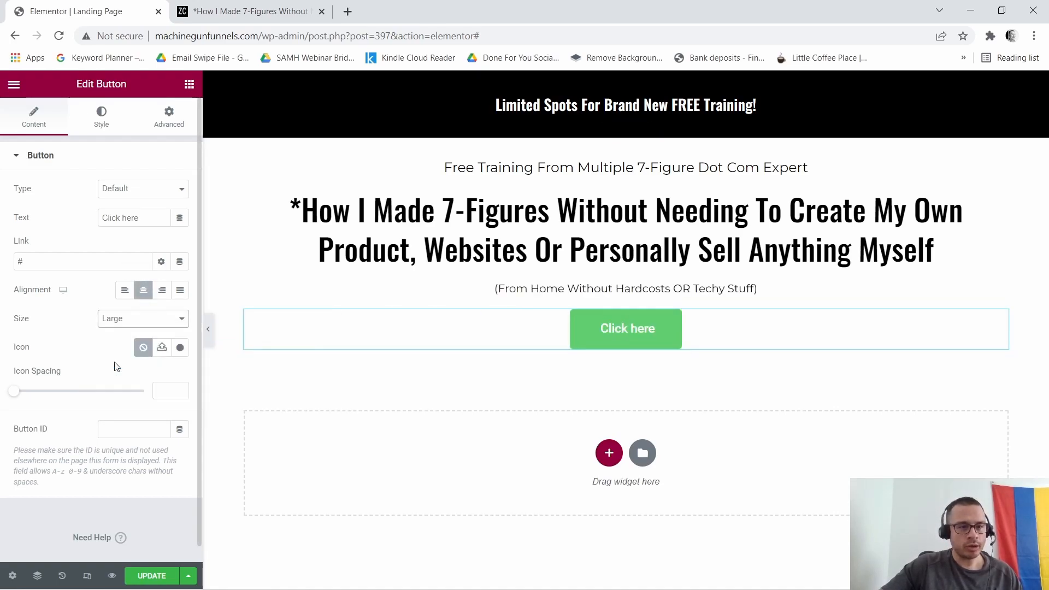
# Check the reference page's button wording and set the button text to "YES", the owner's first name, and "! Give Me The Training Now!".
pyautogui.click(220, 5)
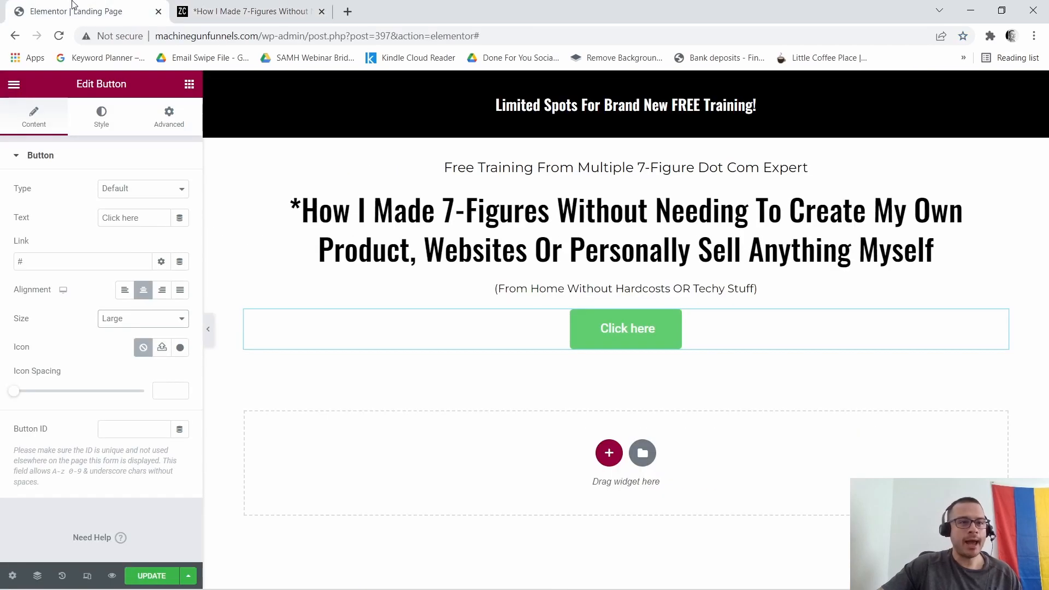
pyautogui.click(75, 6)
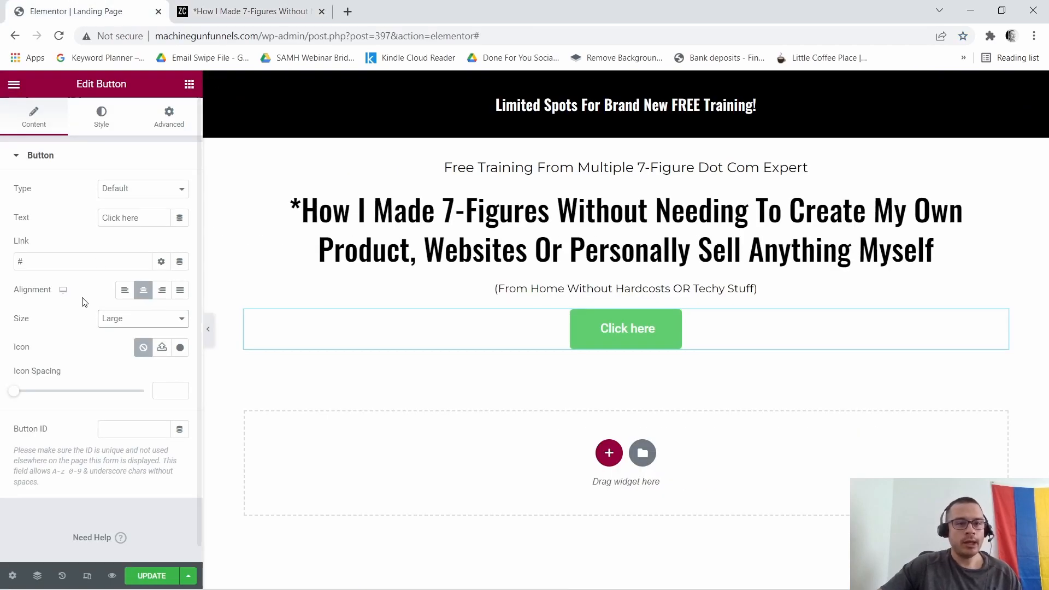
pyautogui.moveTo(141, 218); pyautogui.dragTo(53, 214)
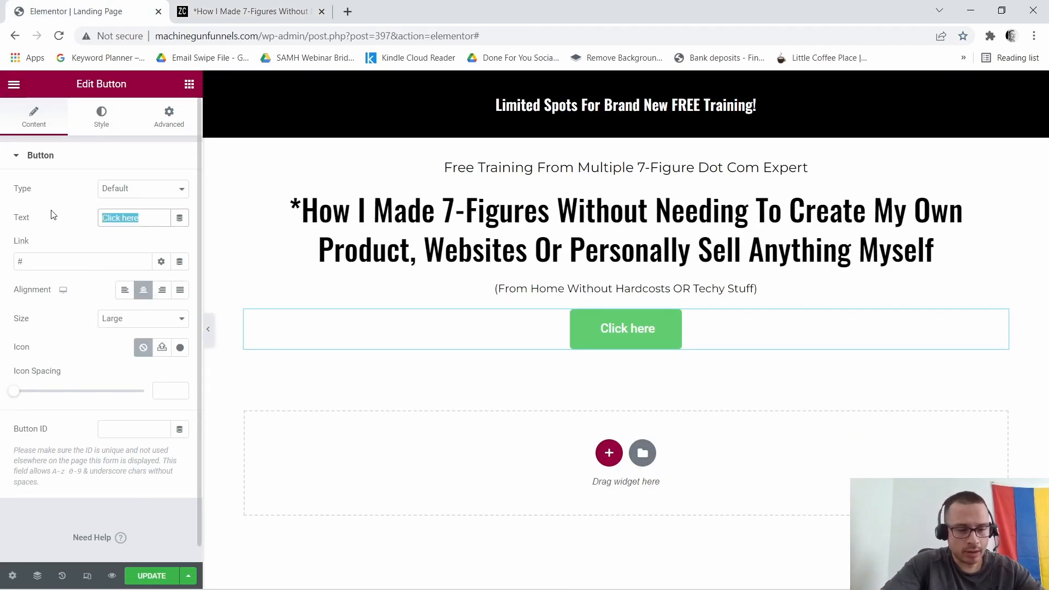
pyautogui.write('YES ')
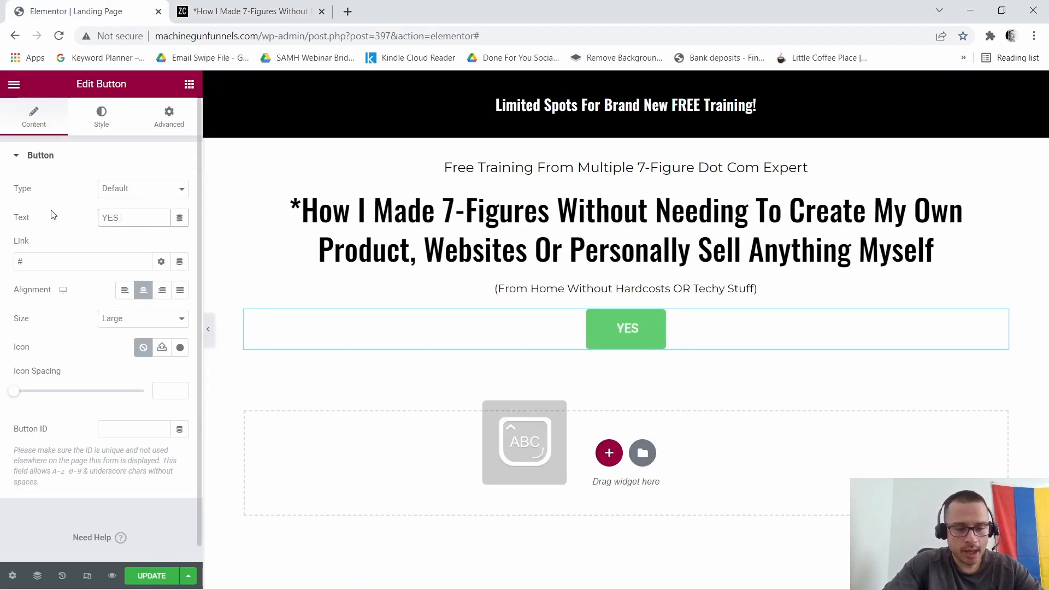
pyautogui.write('CISCO')
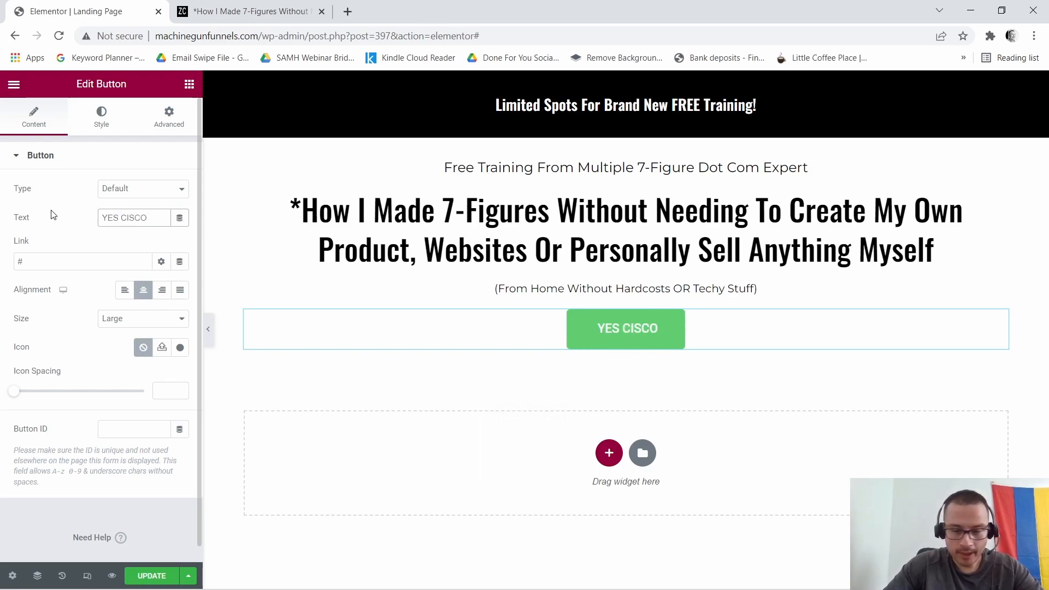
pyautogui.write('!')
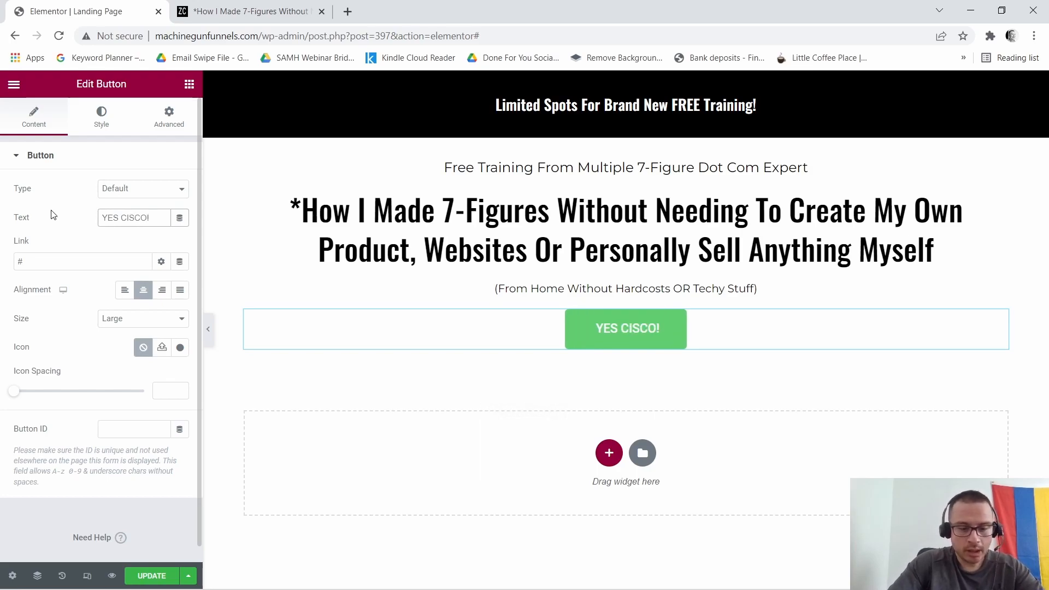
pyautogui.write(' Give')
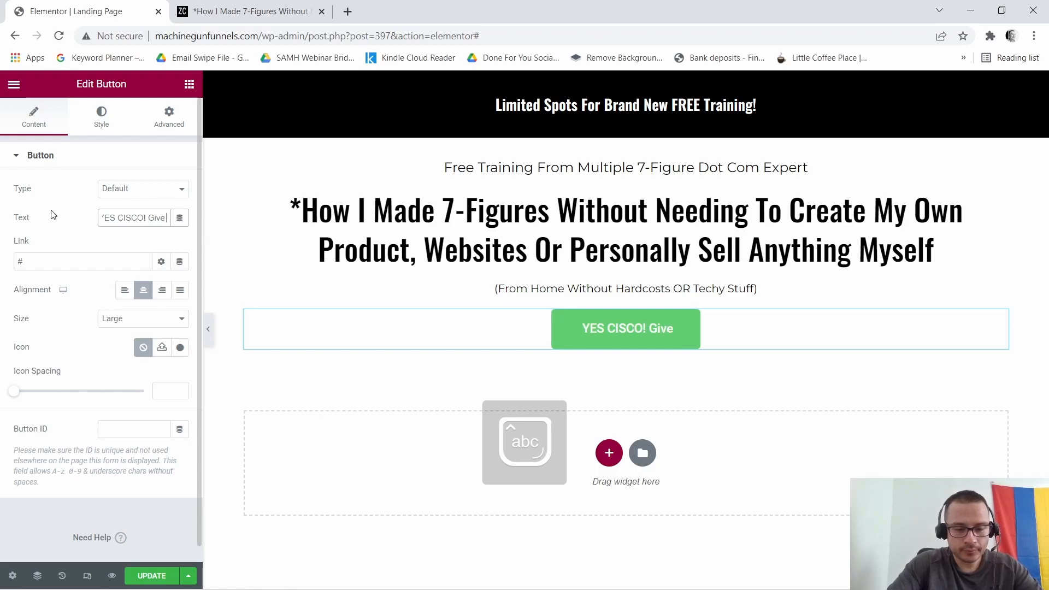
pyautogui.write(' Me The')
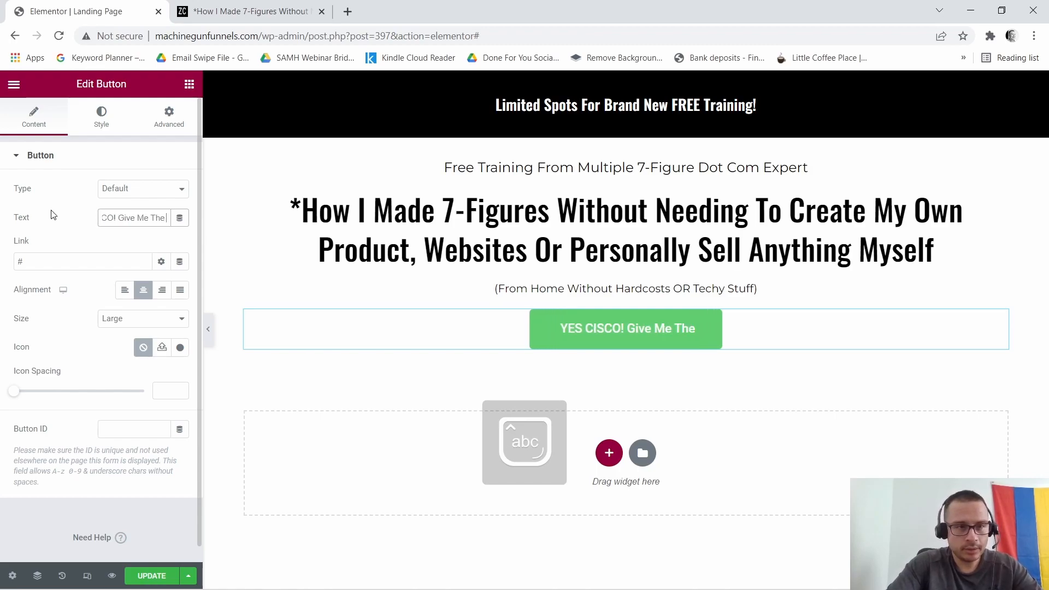
pyautogui.write(' Train')
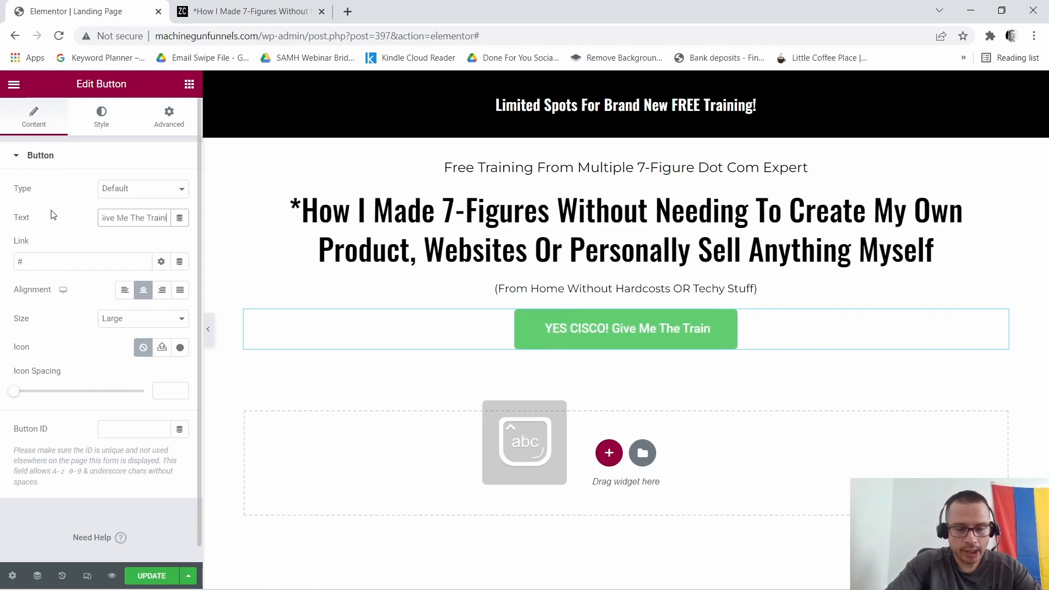
pyautogui.write('ing No')
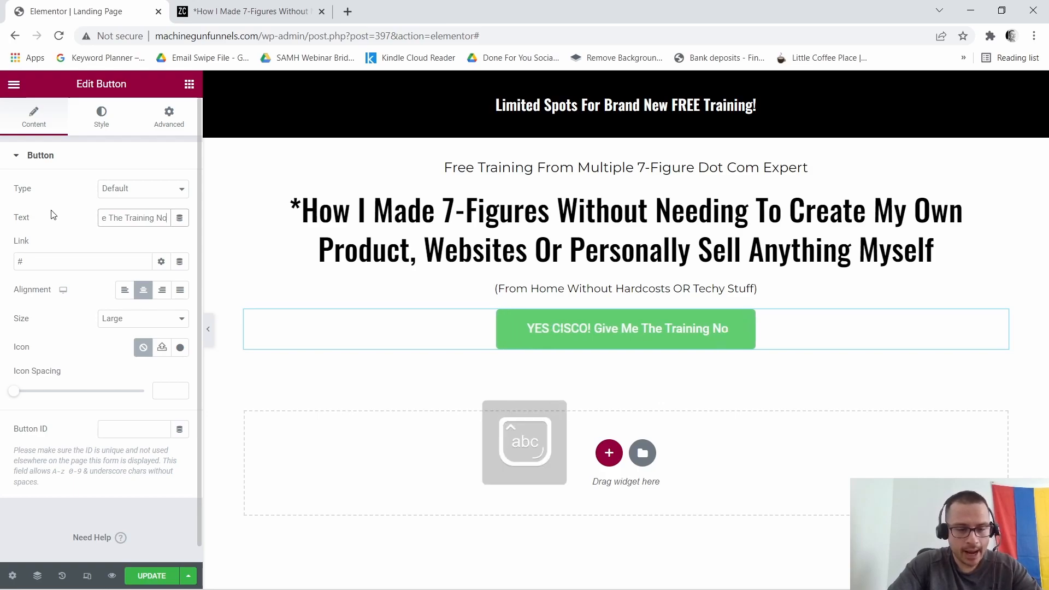
pyautogui.write('w!')
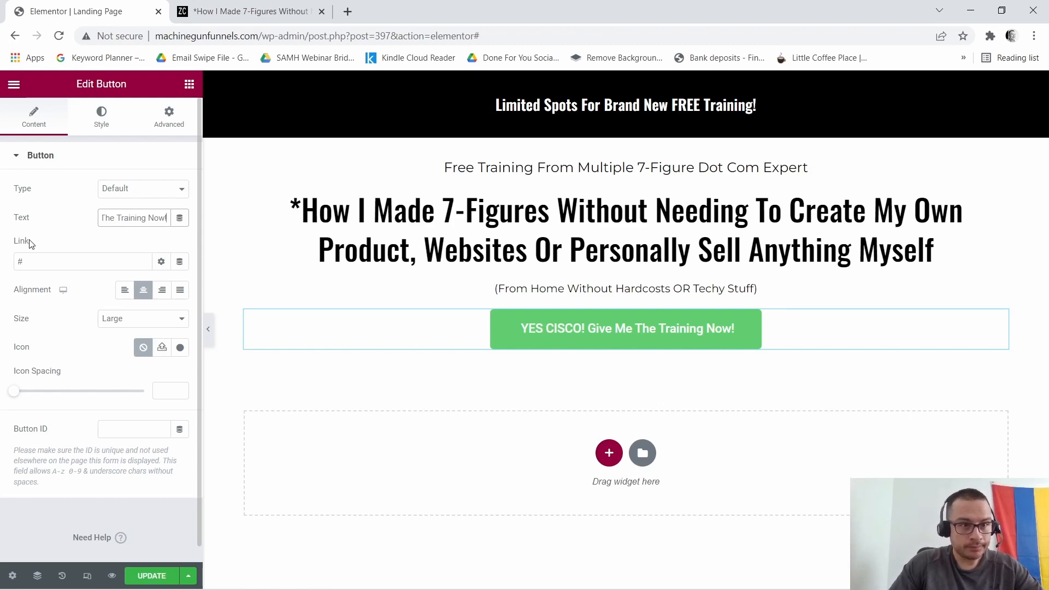
# Append a <br> line break and "***Mentorship + Training Closing Soon***" as a second line of the button text.
pyautogui.write('<')
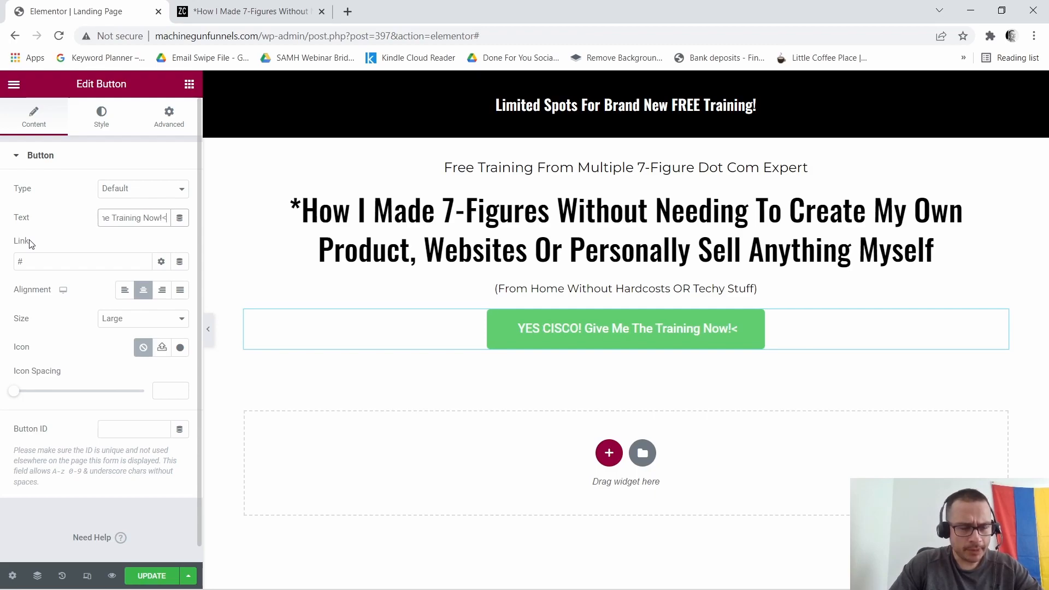
pyautogui.write('br')
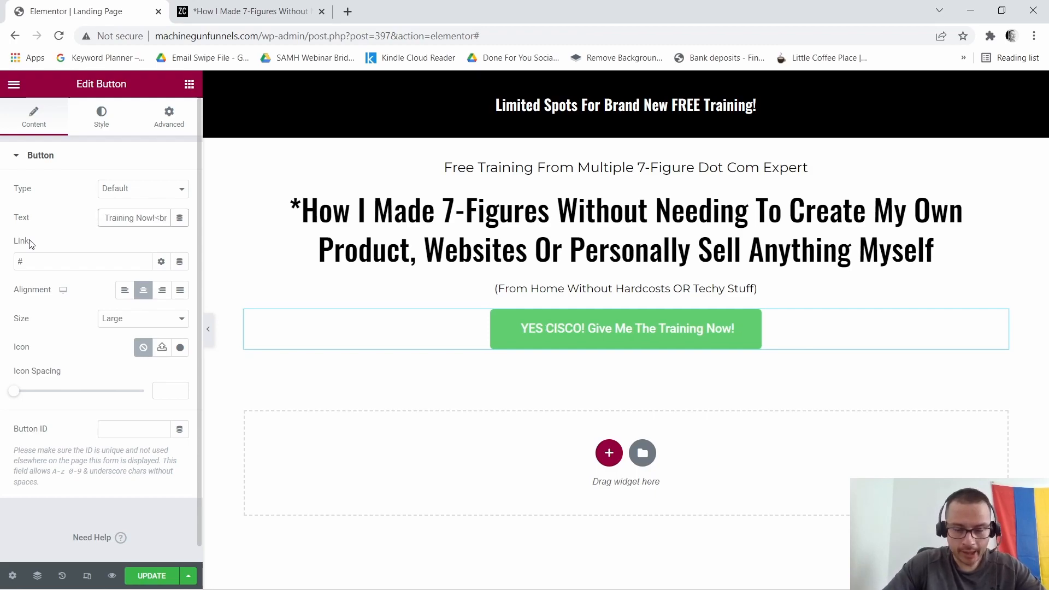
pyautogui.write('>')
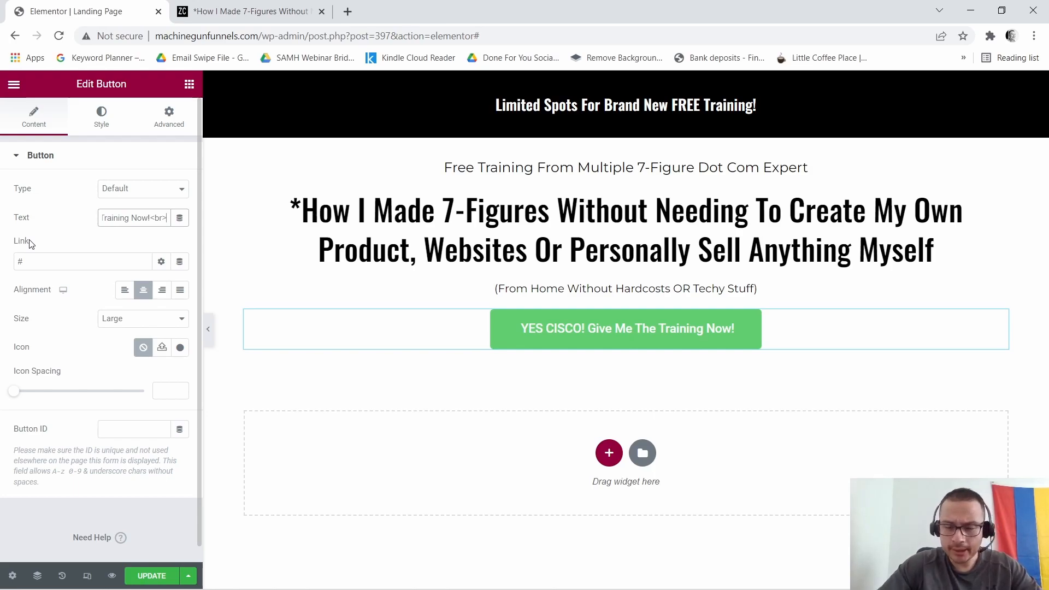
pyautogui.write('*')
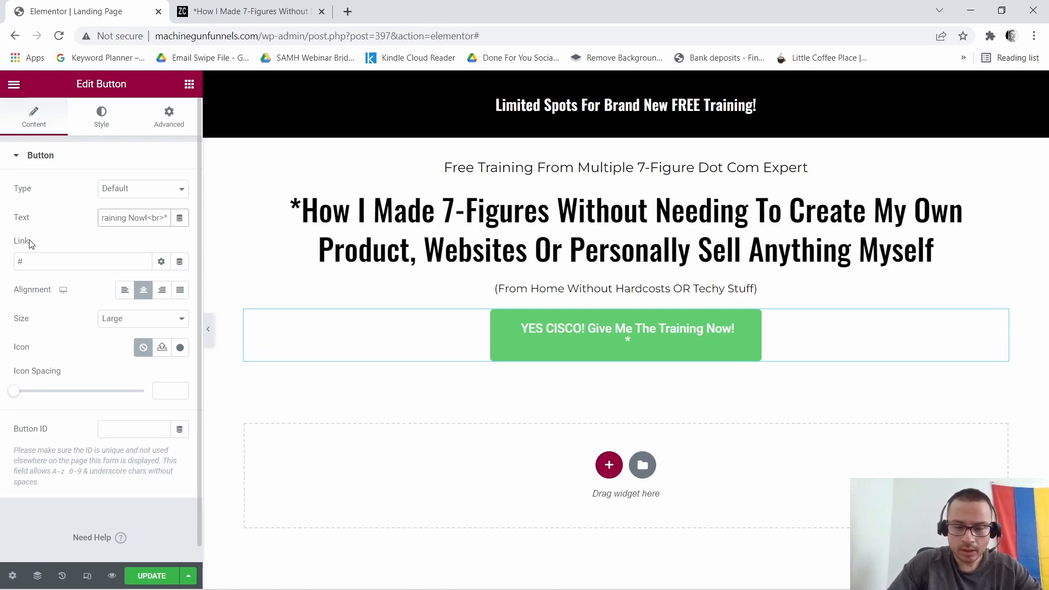
pyautogui.write('**')
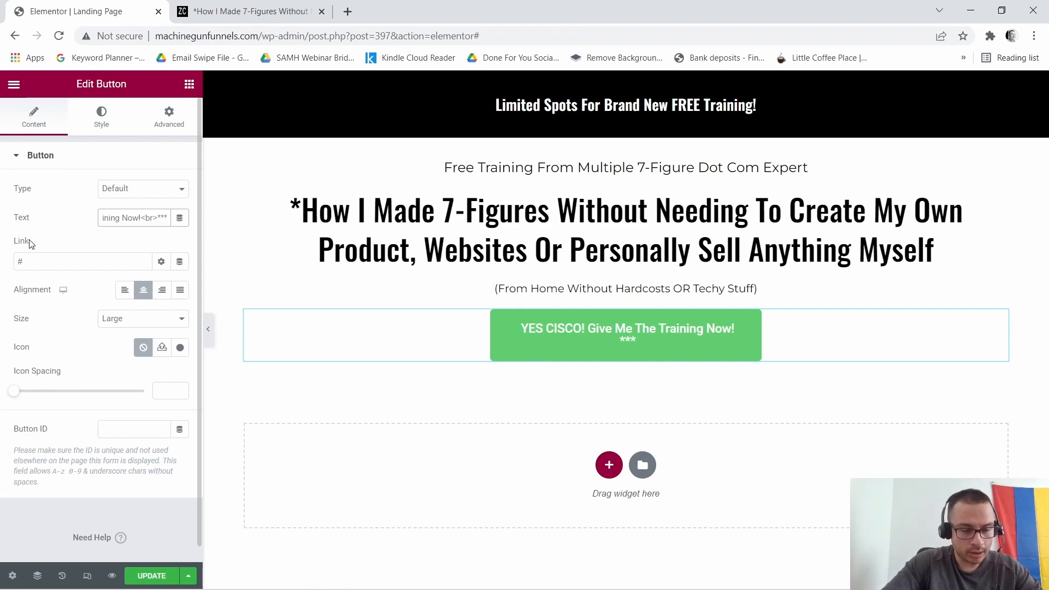
pyautogui.write('Mentor')
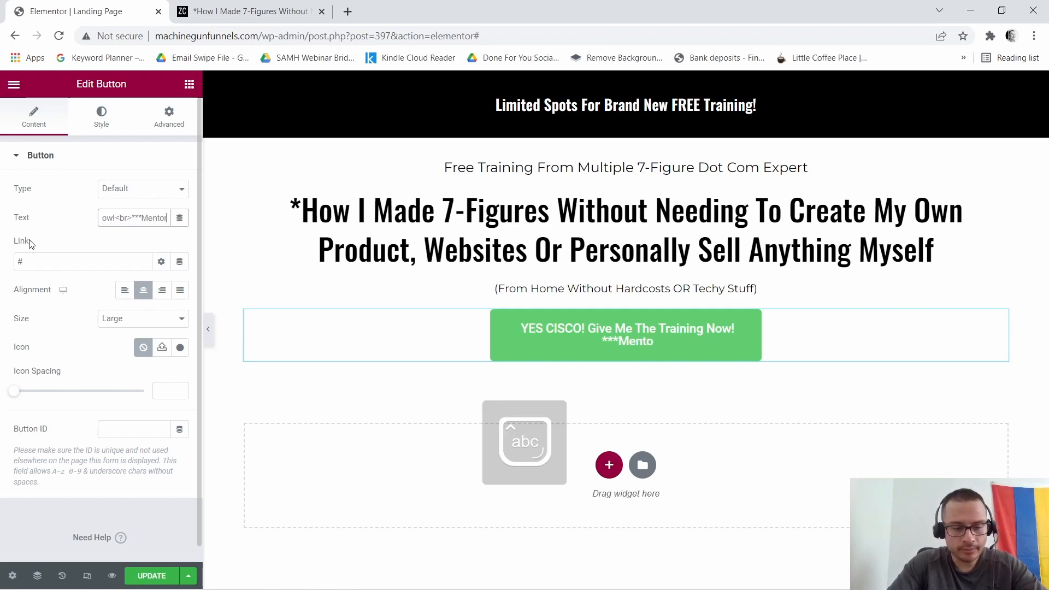
pyautogui.write('ship + Tar')
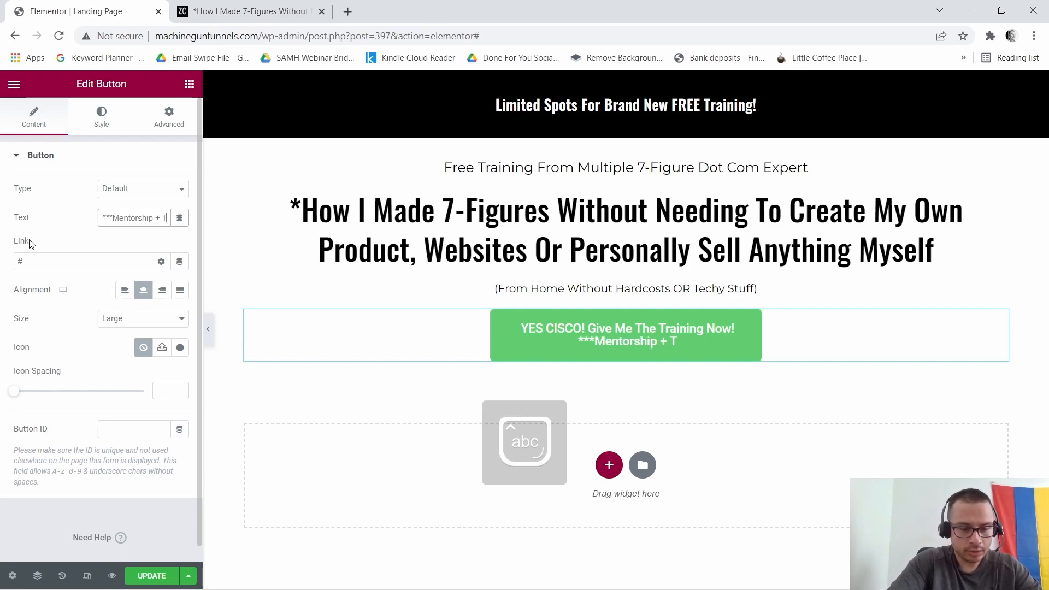
pyautogui.press('BackSpace')
pyautogui.press('BackSpace')
pyautogui.write('raining')
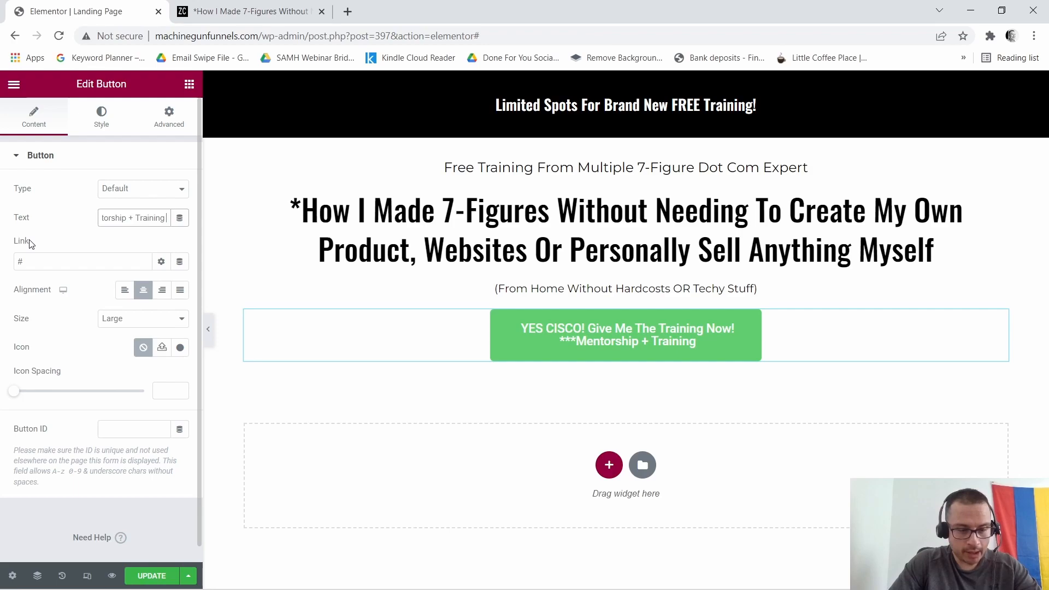
pyautogui.write(' Clos')
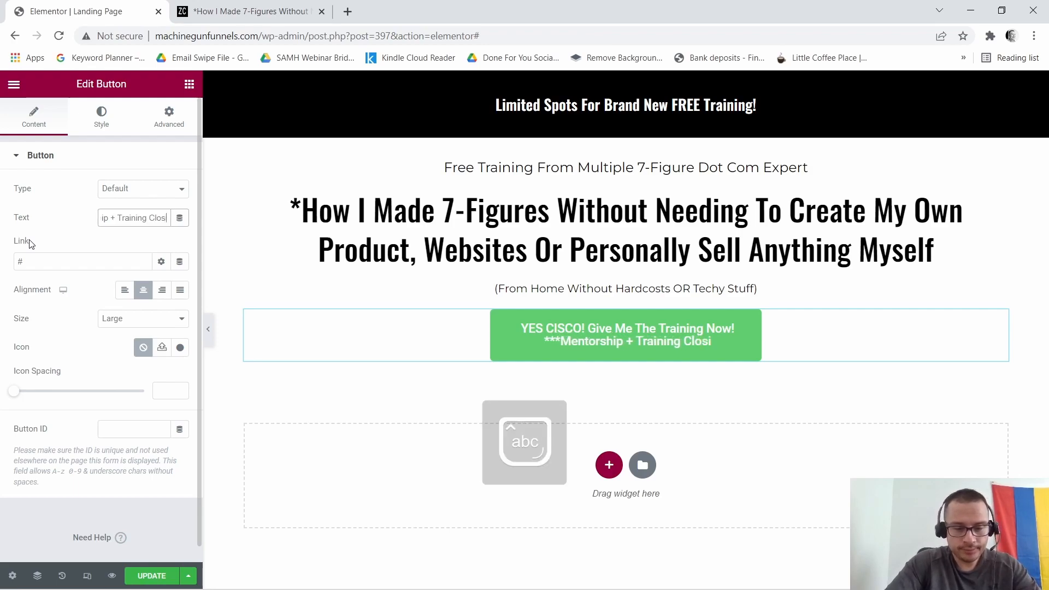
pyautogui.write('ing So')
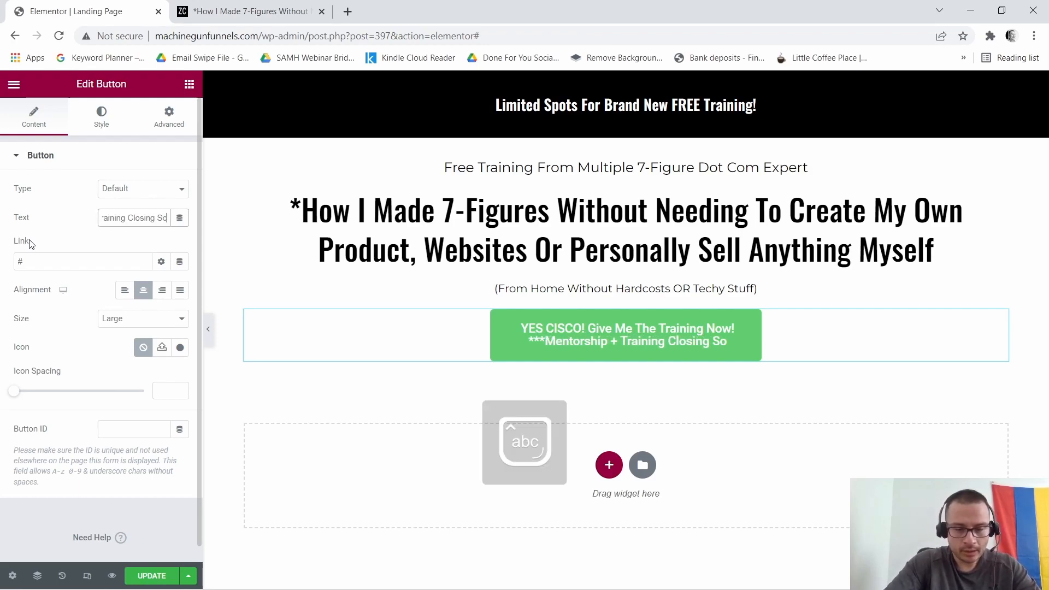
pyautogui.write('on***')
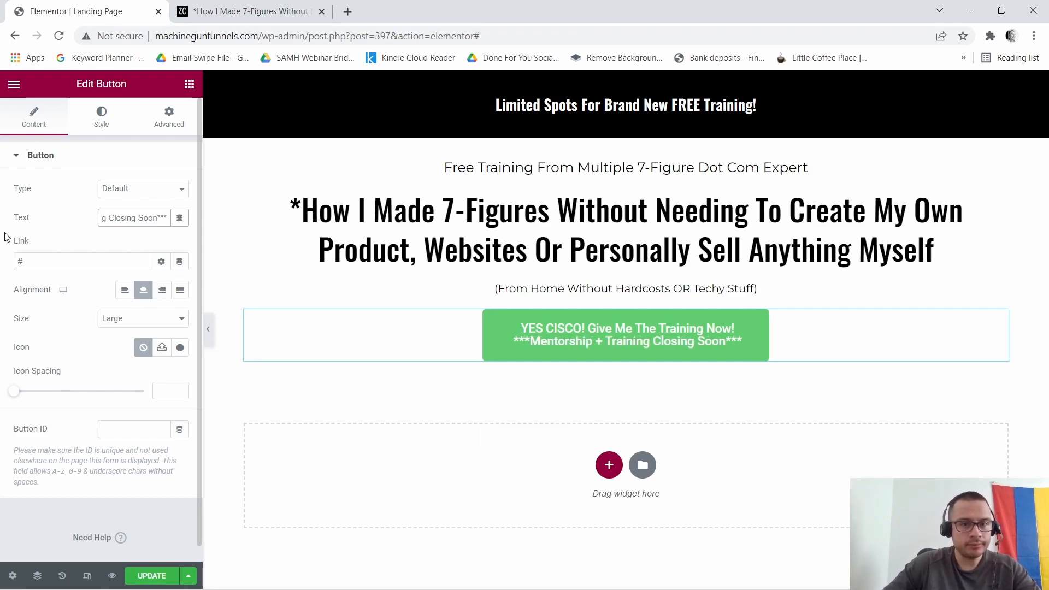
# Set the button text's font family to Montserrat.
pyautogui.click(141, 347)
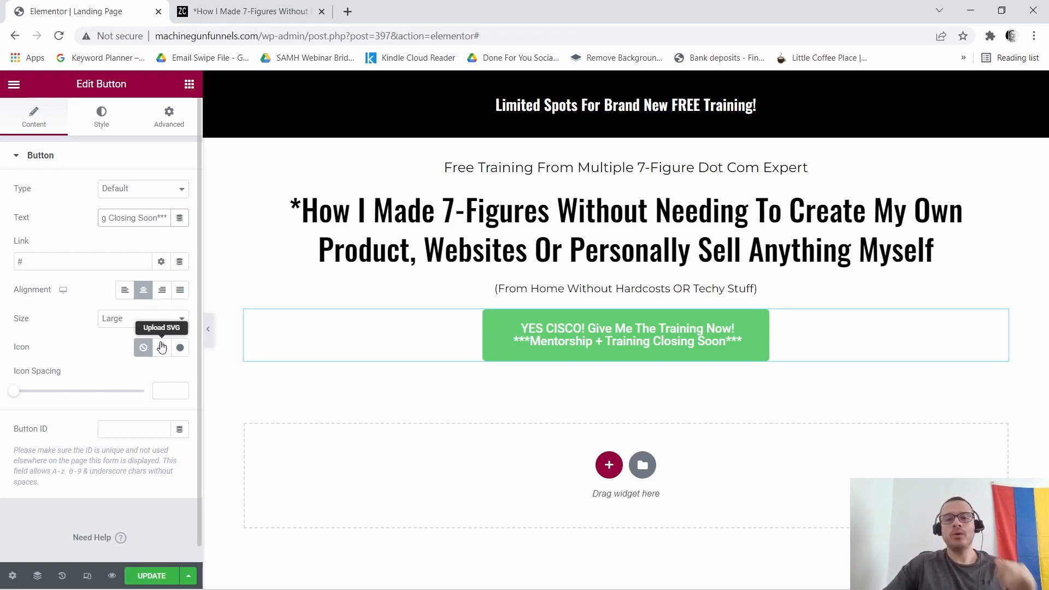
pyautogui.click(112, 118)
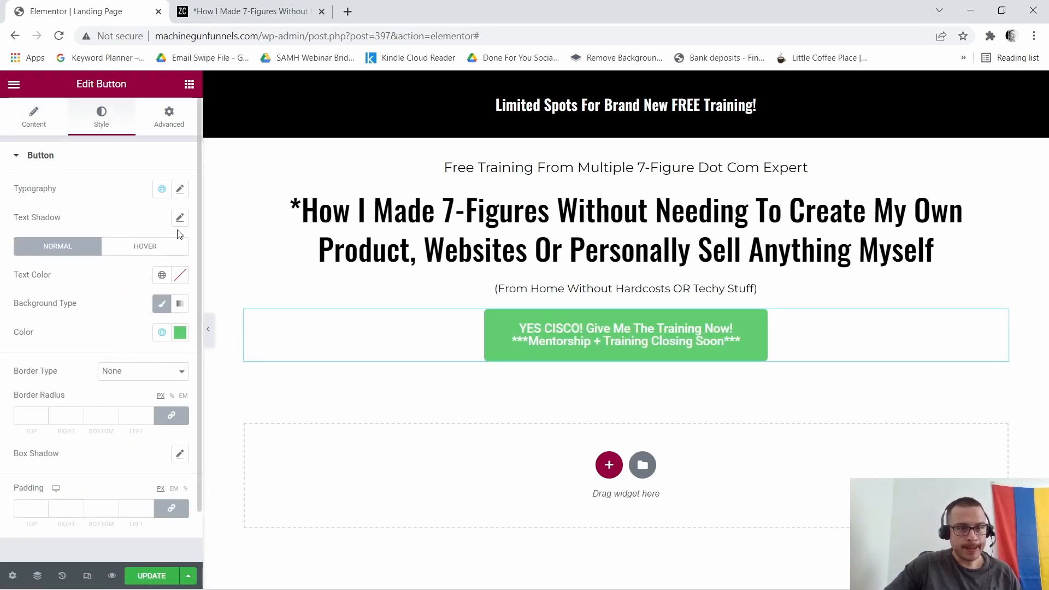
pyautogui.click(180, 189)
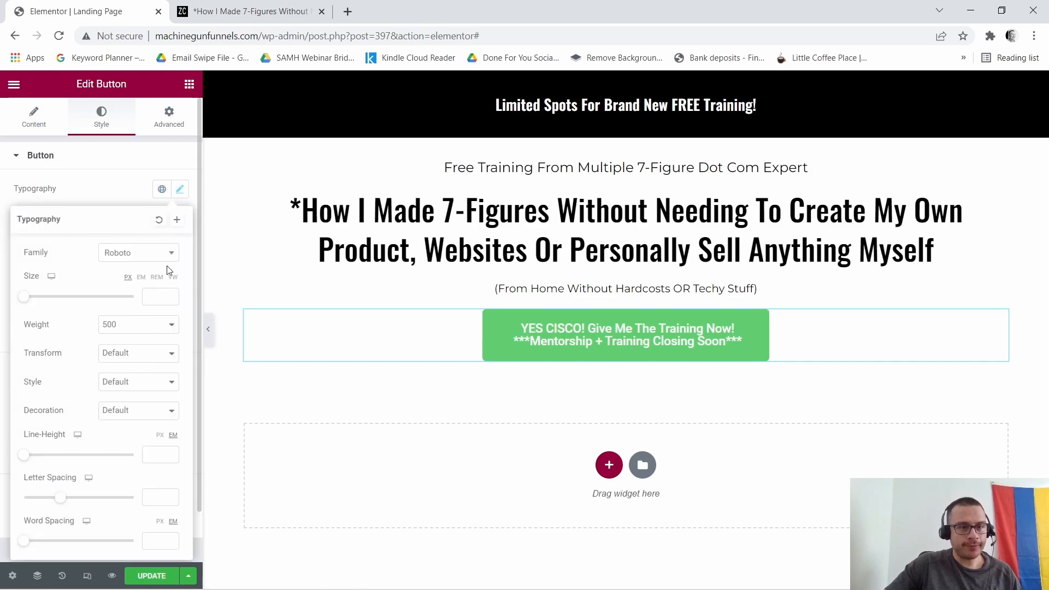
pyautogui.click(169, 253)
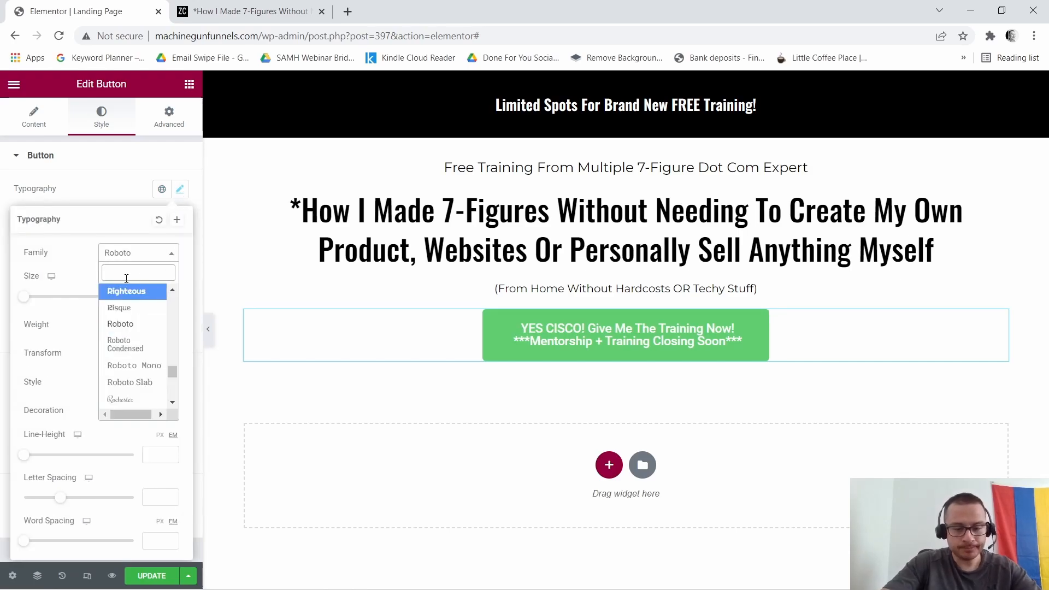
pyautogui.write('Mont')
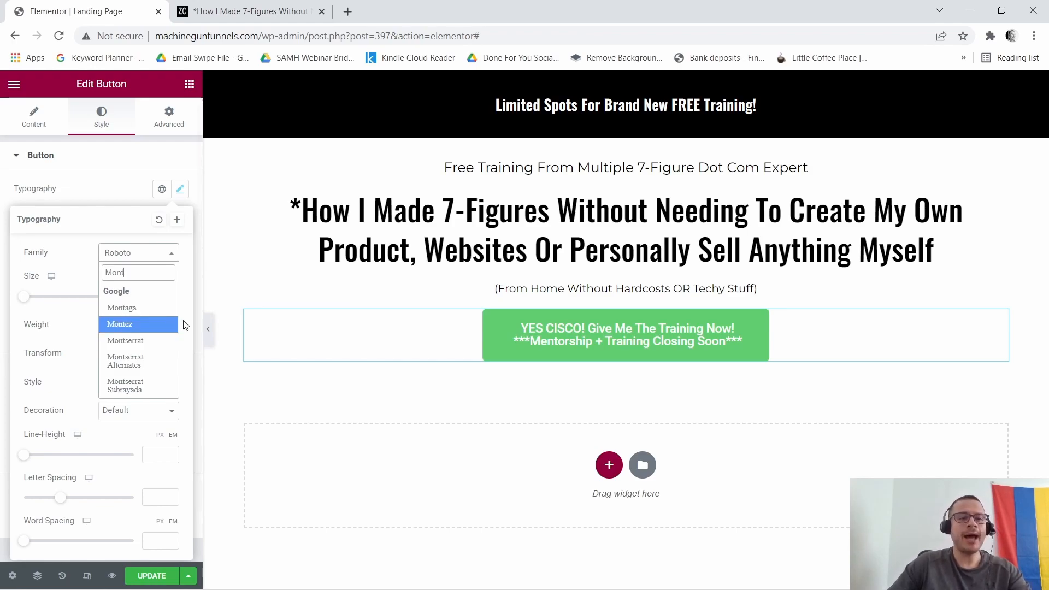
pyautogui.click(113, 341)
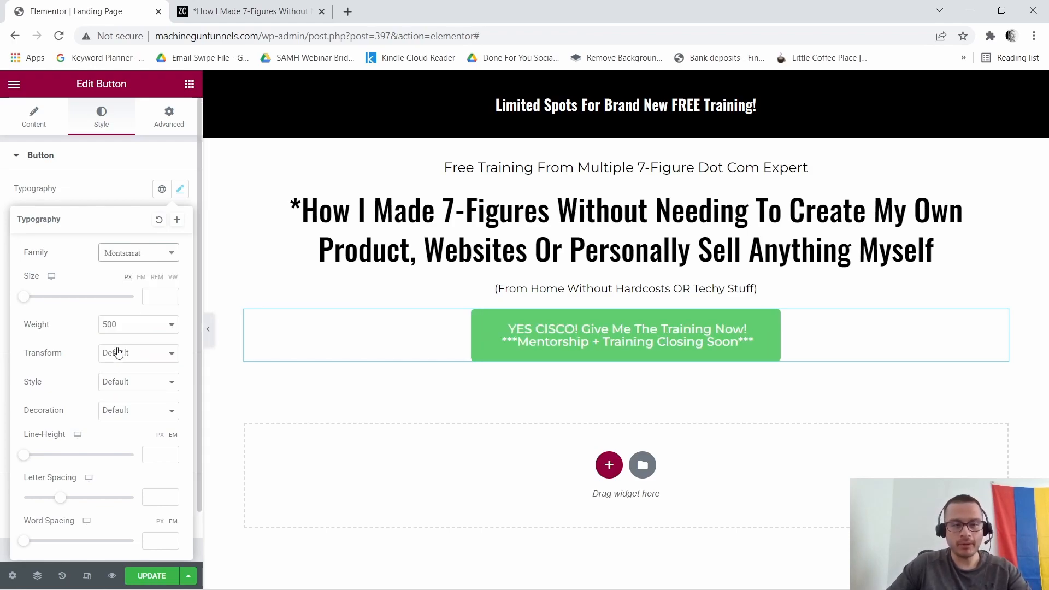
# Set the button text's font size to 23 px and its weight to 600.
pyautogui.click(168, 295)
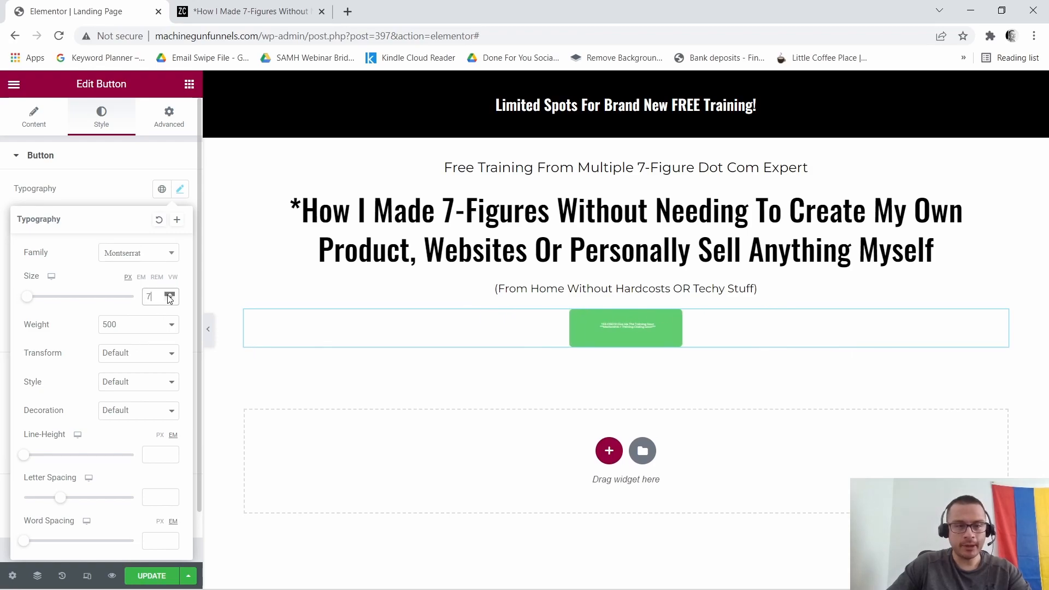
pyautogui.click(168, 295)
pyautogui.click(168, 295)
pyautogui.click(168, 295)
pyautogui.click(168, 295)
pyautogui.click(169, 295)
pyautogui.click(168, 295)
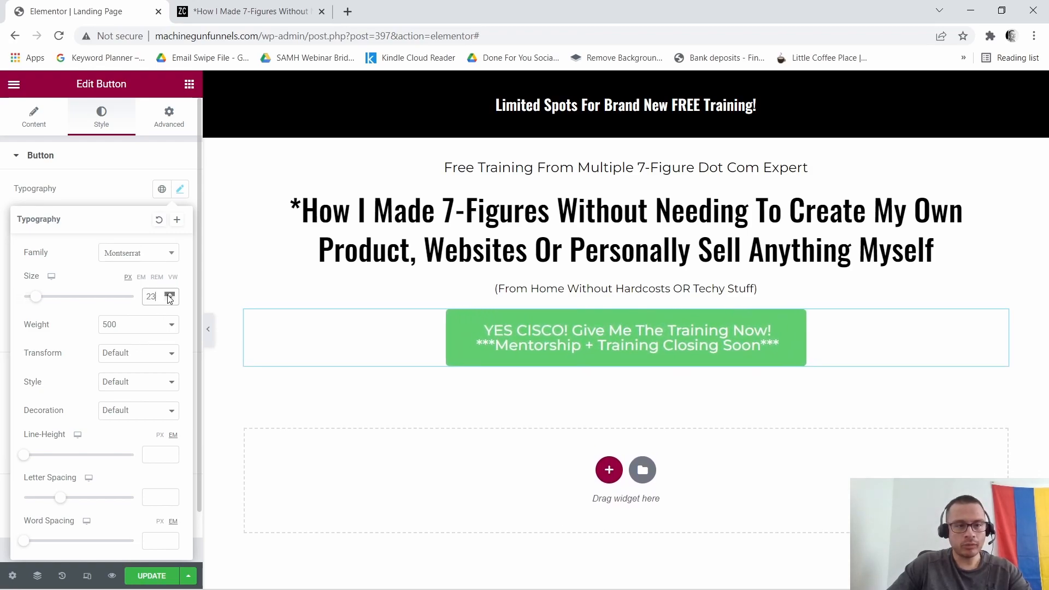
pyautogui.click(168, 295)
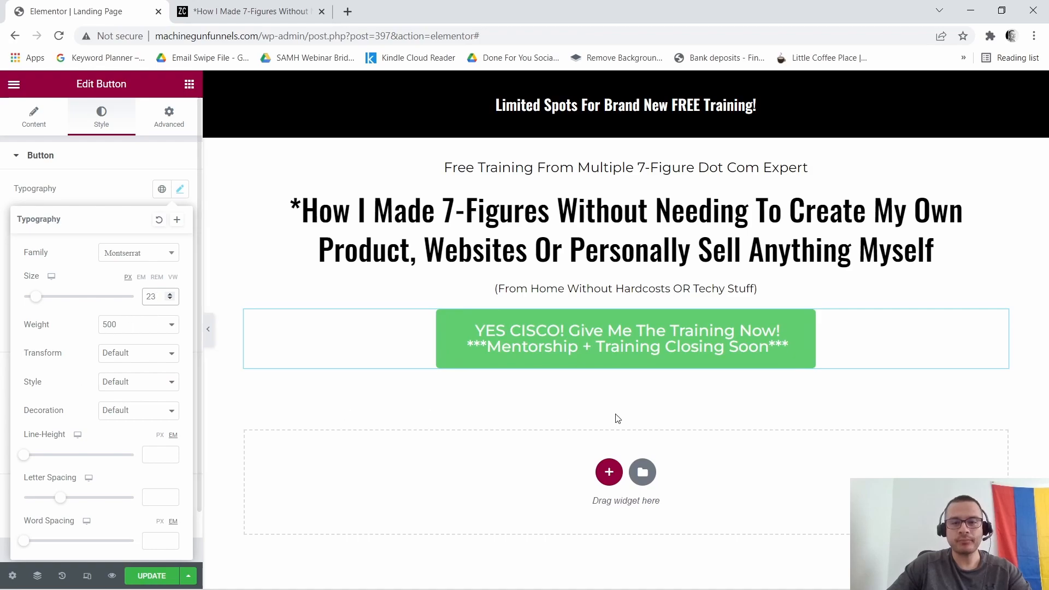
pyautogui.click(165, 329)
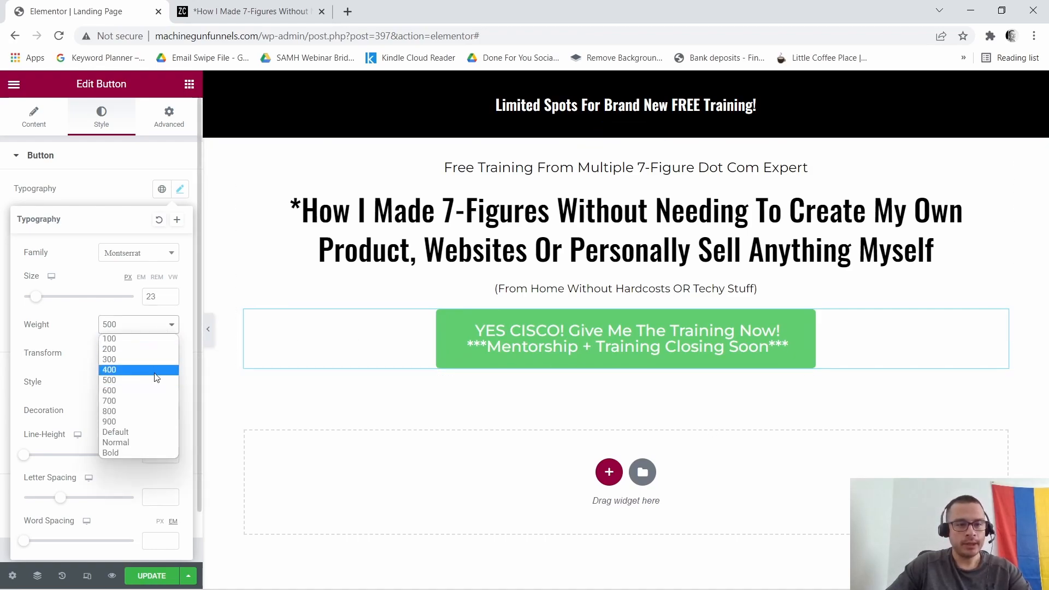
pyautogui.click(109, 391)
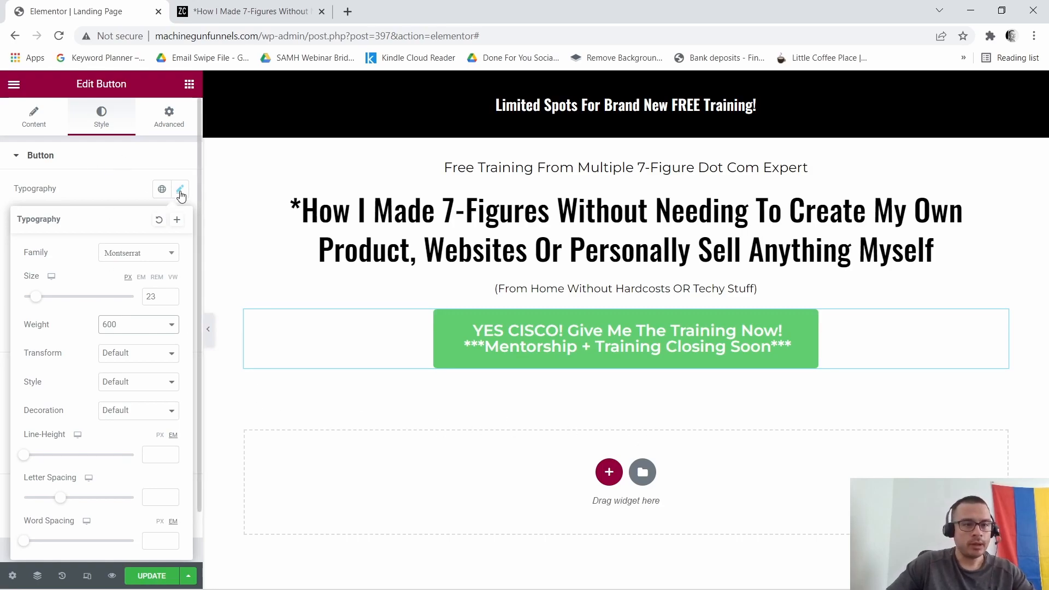
pyautogui.click(179, 189)
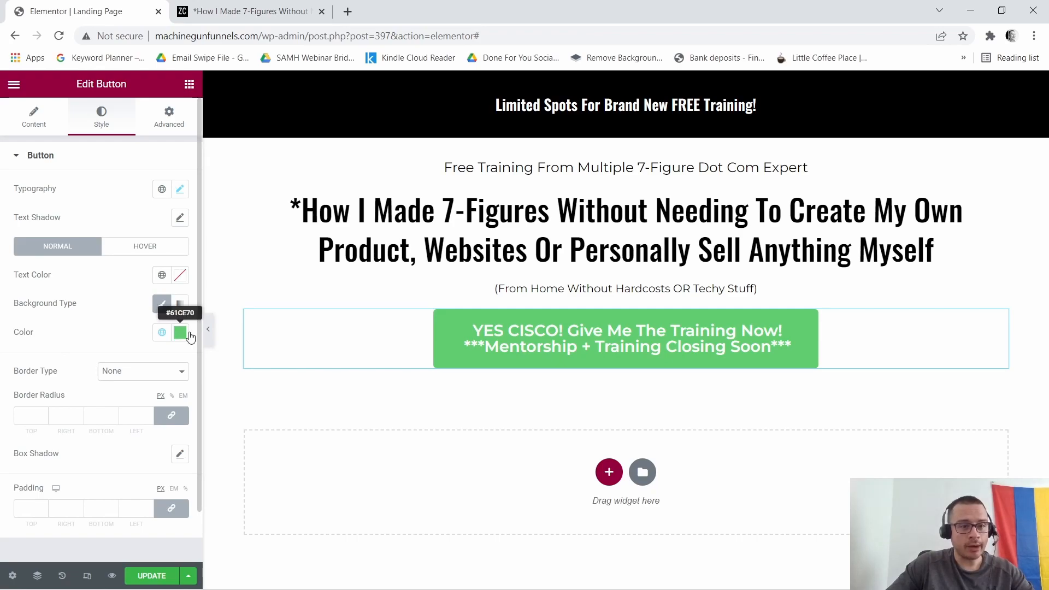
# Sample the gold background of the reference page's training button with the ColorZilla colour picker and copy its colour code.
pyautogui.click(278, 5)
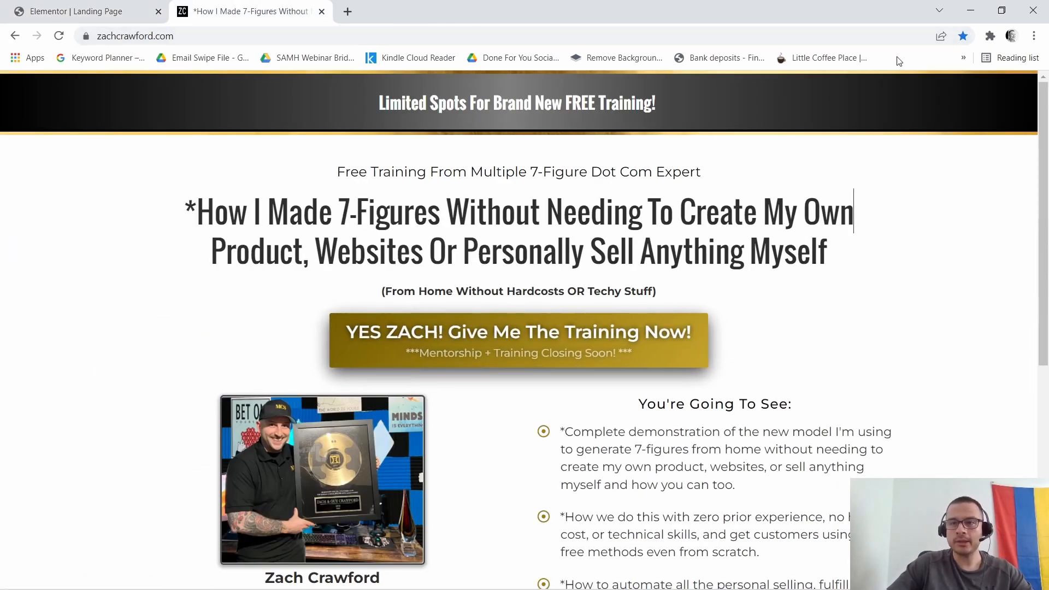
pyautogui.click(991, 36)
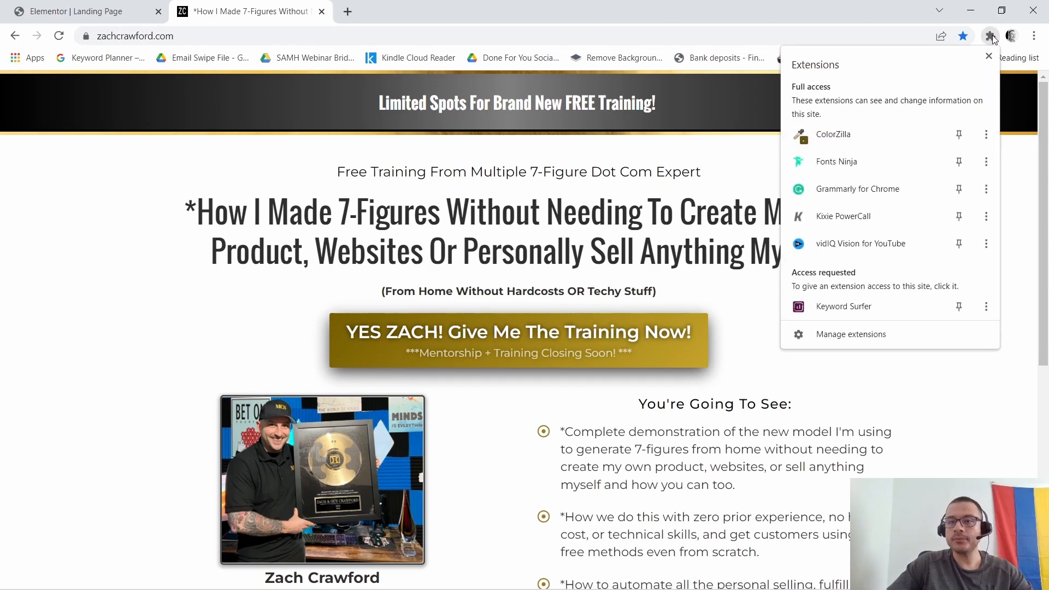
pyautogui.click(850, 139)
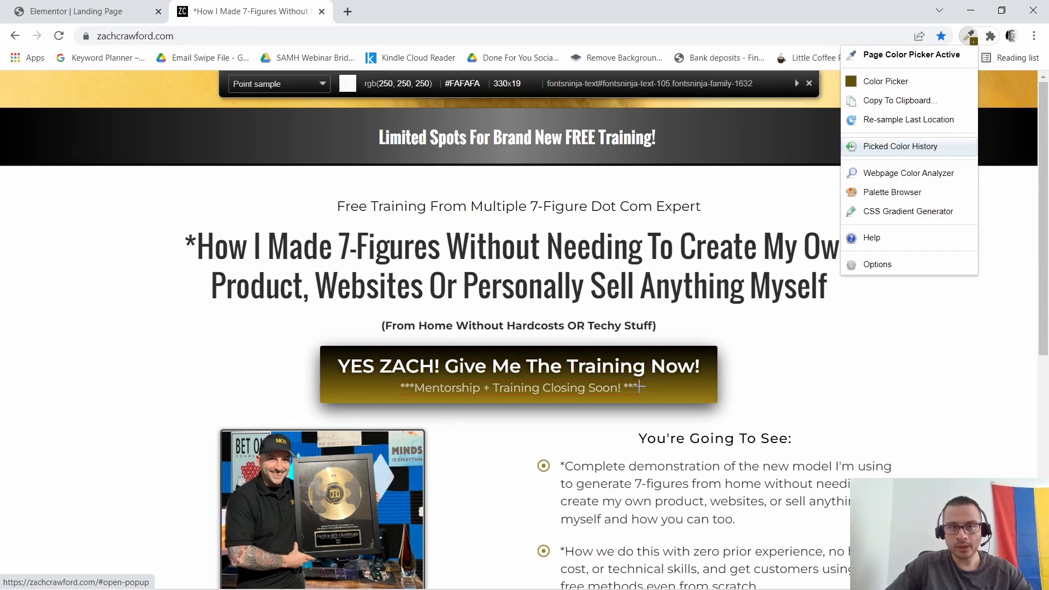
pyautogui.click(990, 38)
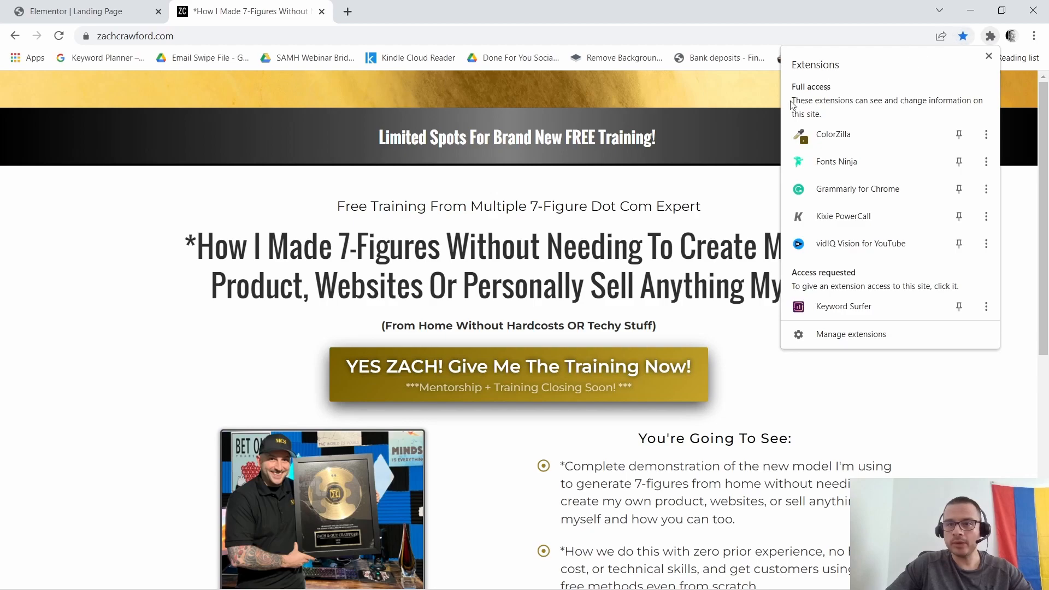
pyautogui.click(808, 135)
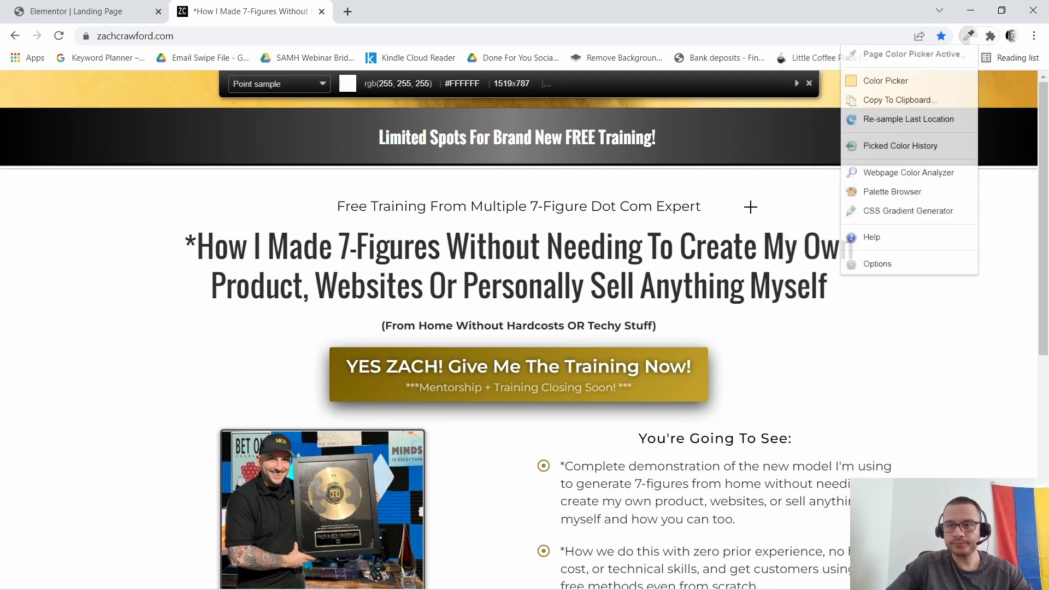
pyautogui.click(666, 385)
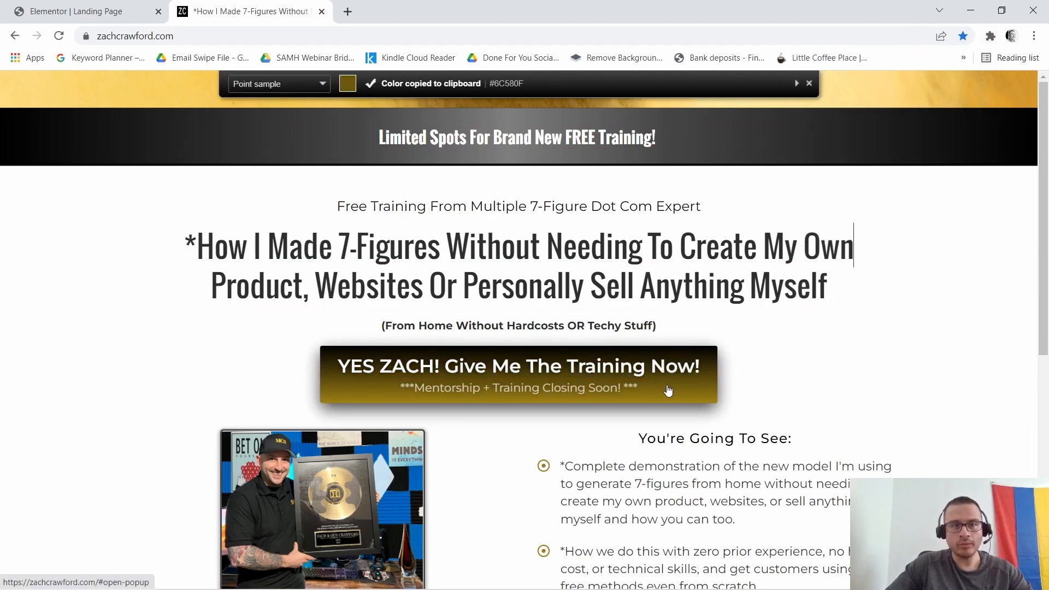
# Set the landing page button's background colour to the copied gold, #6C580F.
pyautogui.click(91, 11)
pyautogui.click(180, 332)
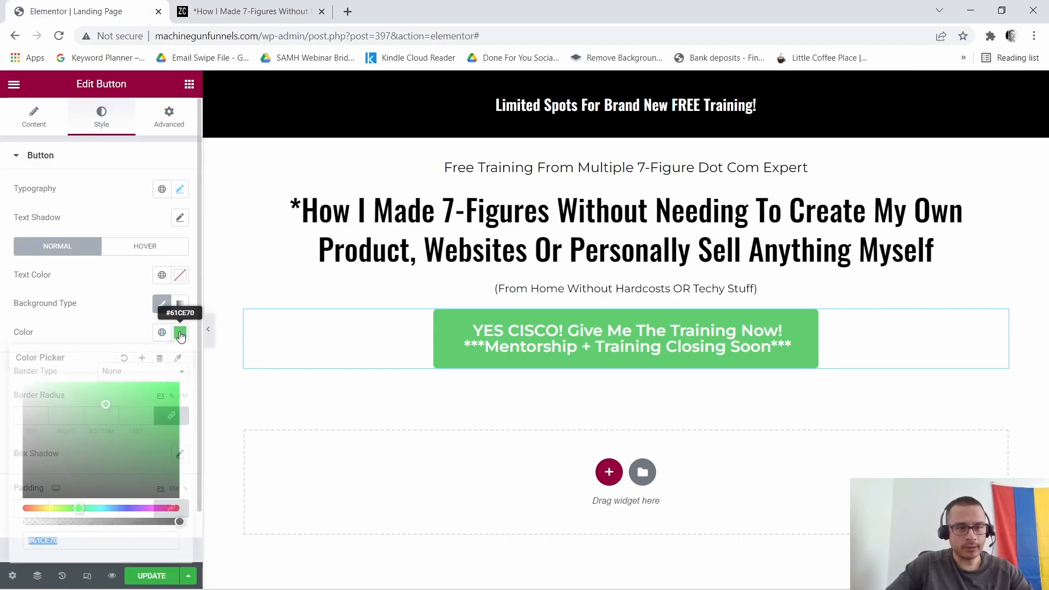
pyautogui.tripleClick(61, 539)
pyautogui.rightClick(41, 541)
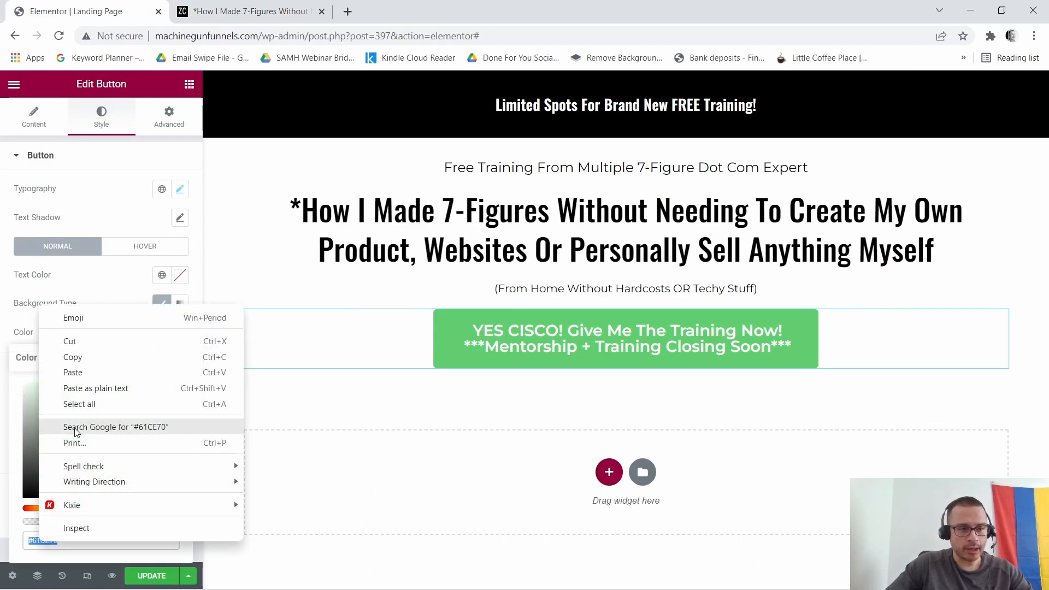
pyautogui.click(75, 374)
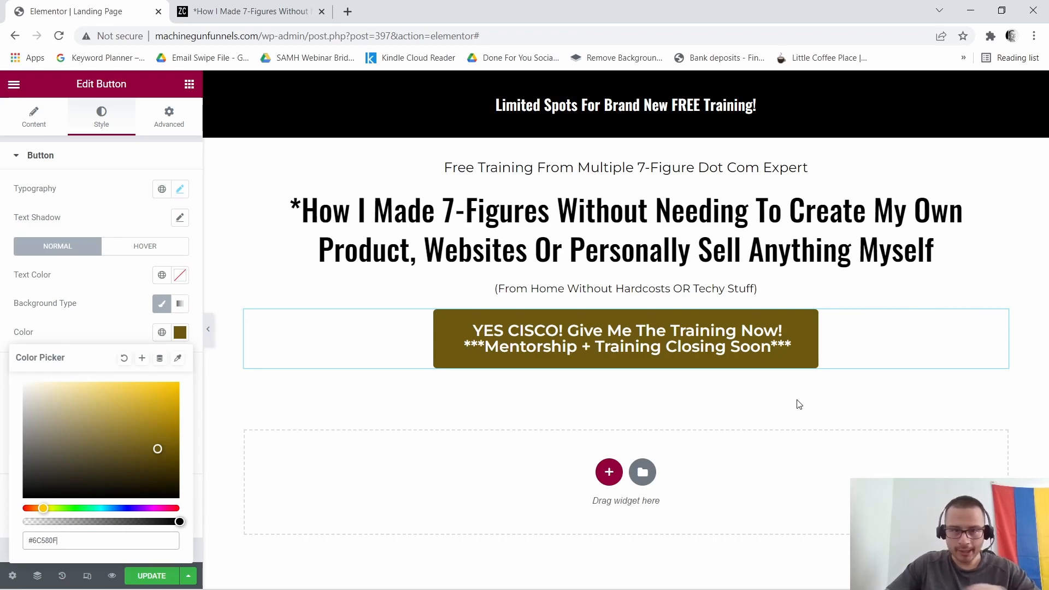
pyautogui.click(184, 337)
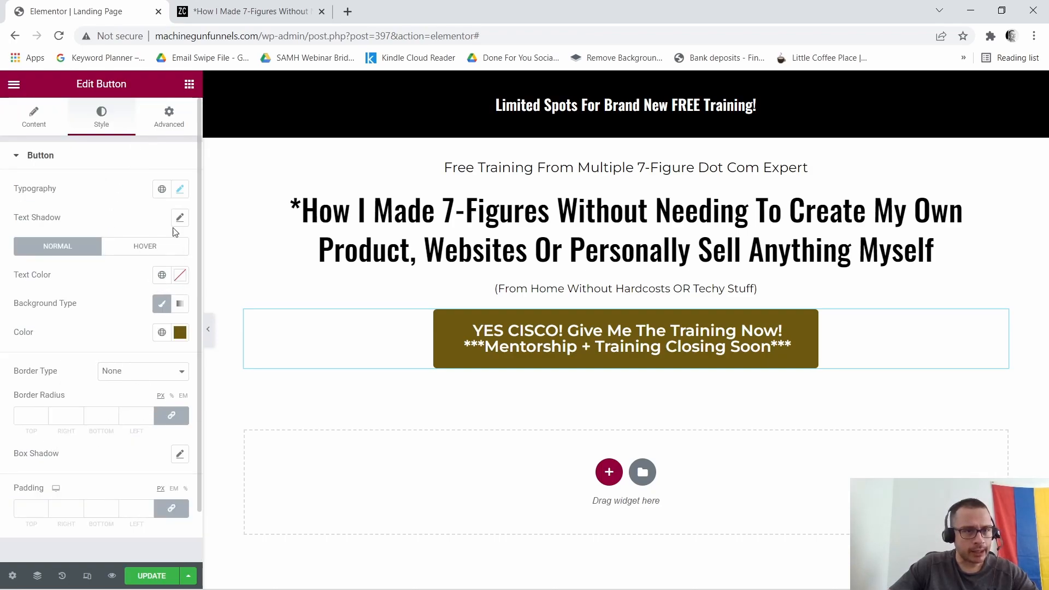
# Turn on the button's text shadow with default settings and add a box shadow with a blur of 40.
pyautogui.scroll(-1, 49, 336)
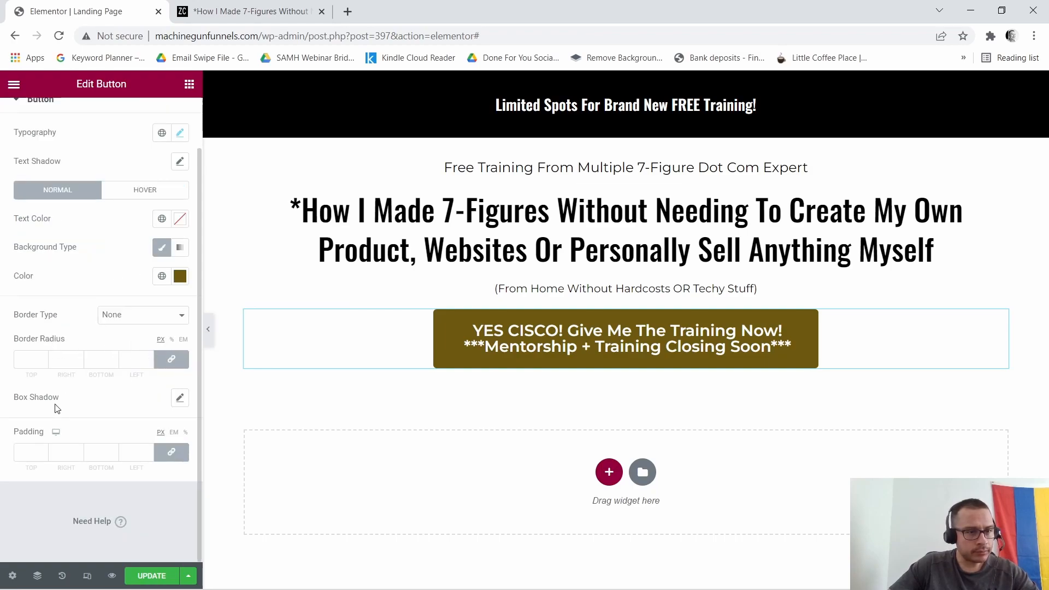
pyautogui.scroll(1, 54, 402)
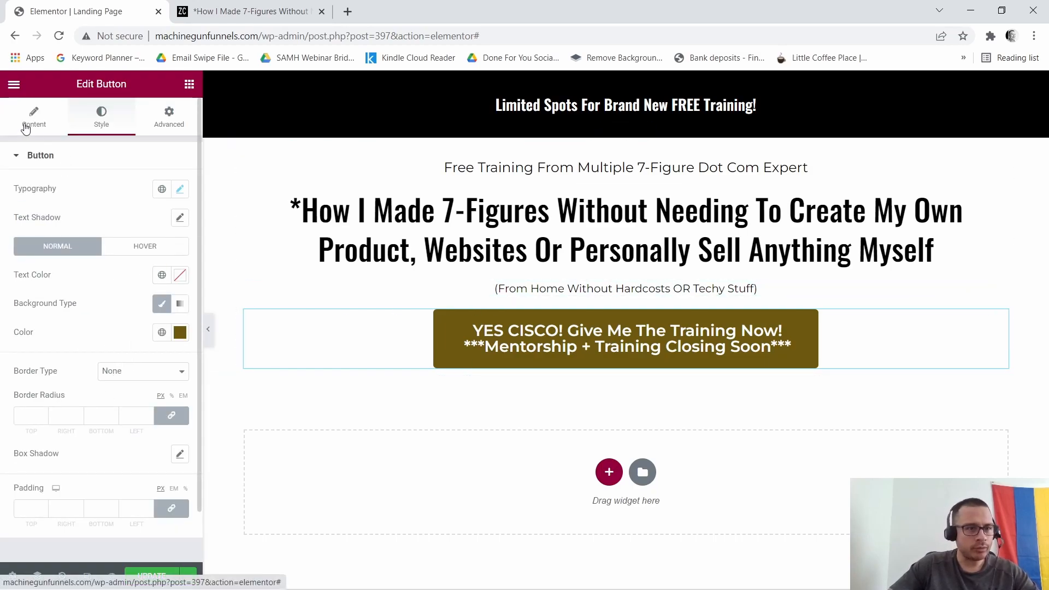
pyautogui.click(180, 218)
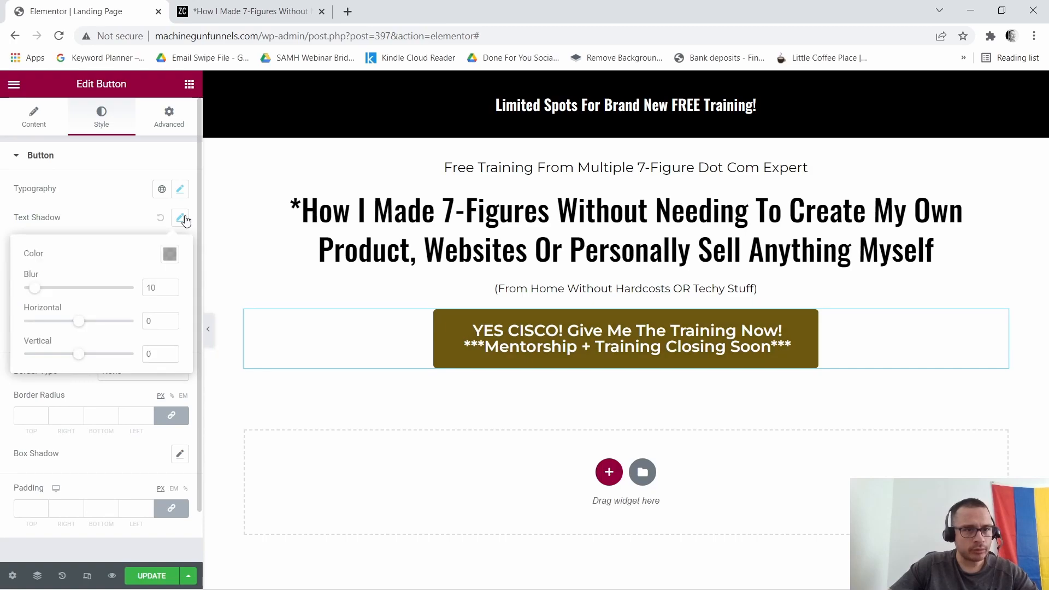
pyautogui.click(180, 218)
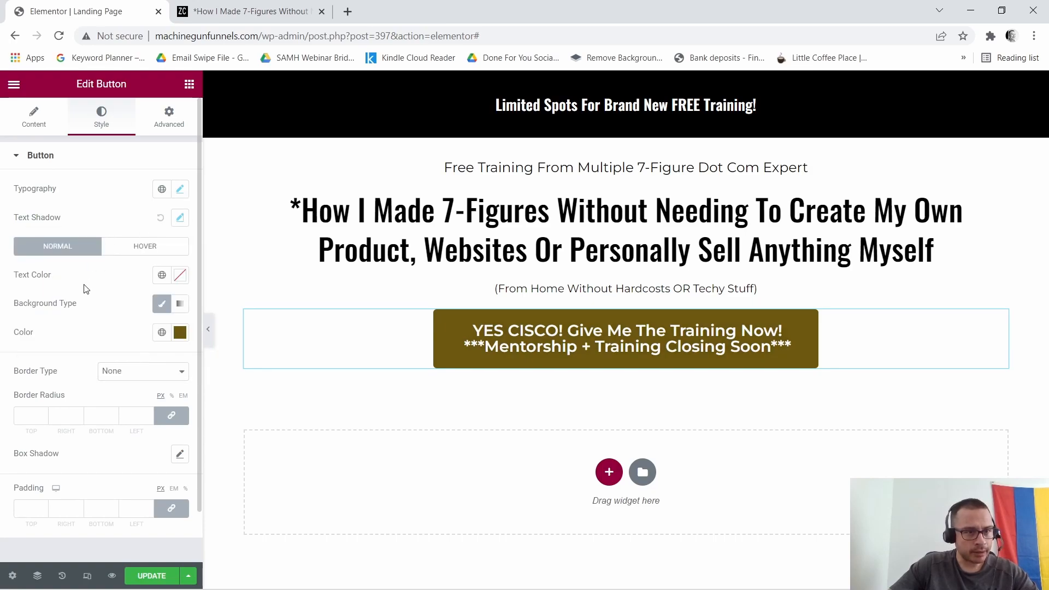
pyautogui.scroll(-2, 89, 343)
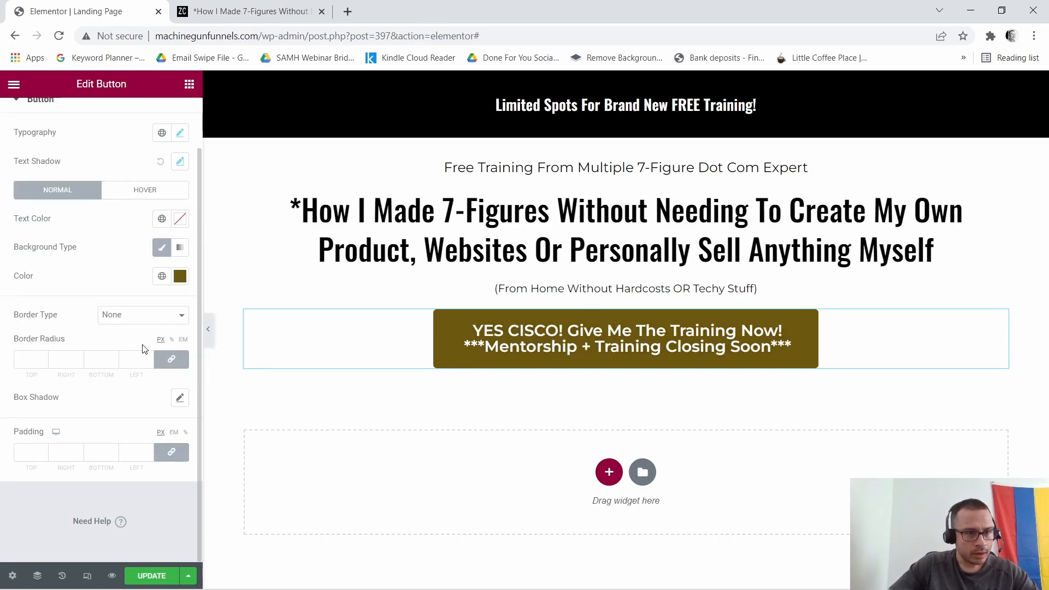
pyautogui.click(180, 398)
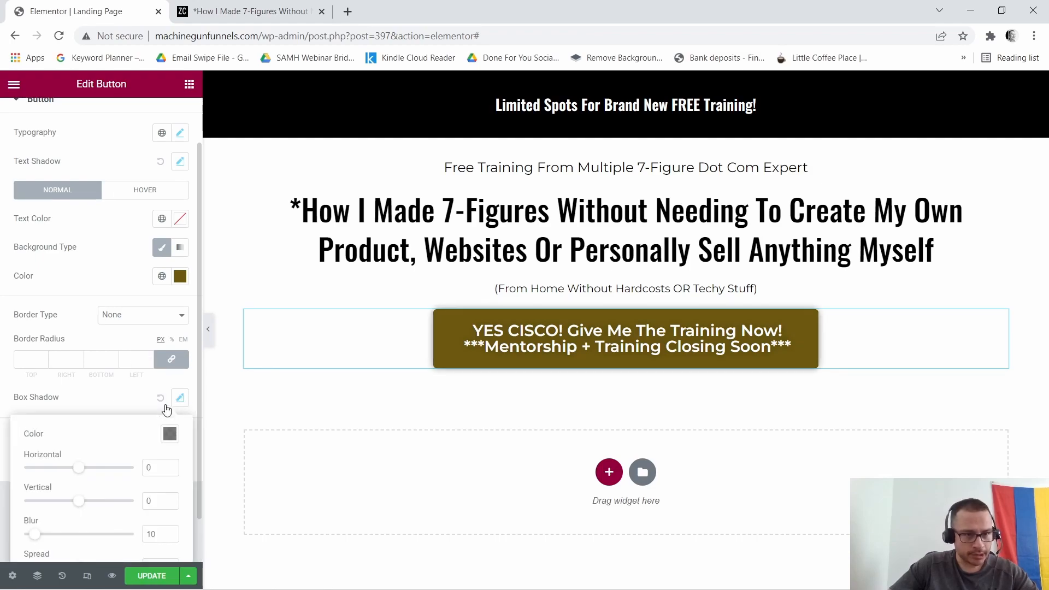
pyautogui.moveTo(32, 535); pyautogui.dragTo(64, 535)
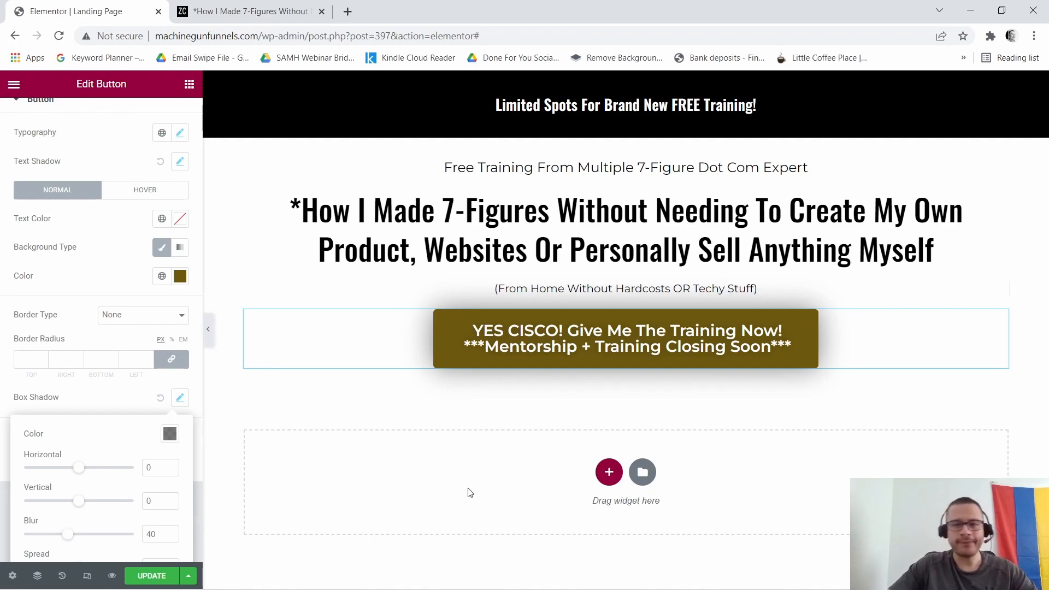
# Set the button's entrance animation to Pulse in its motion effects.
pyautogui.scroll(1, 188, 174)
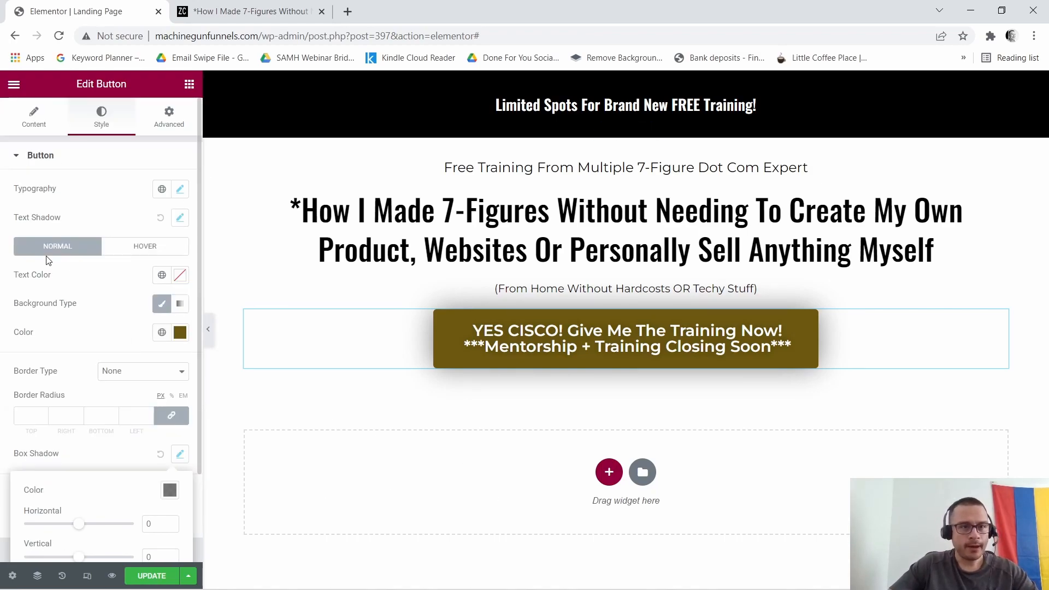
pyautogui.click(170, 131)
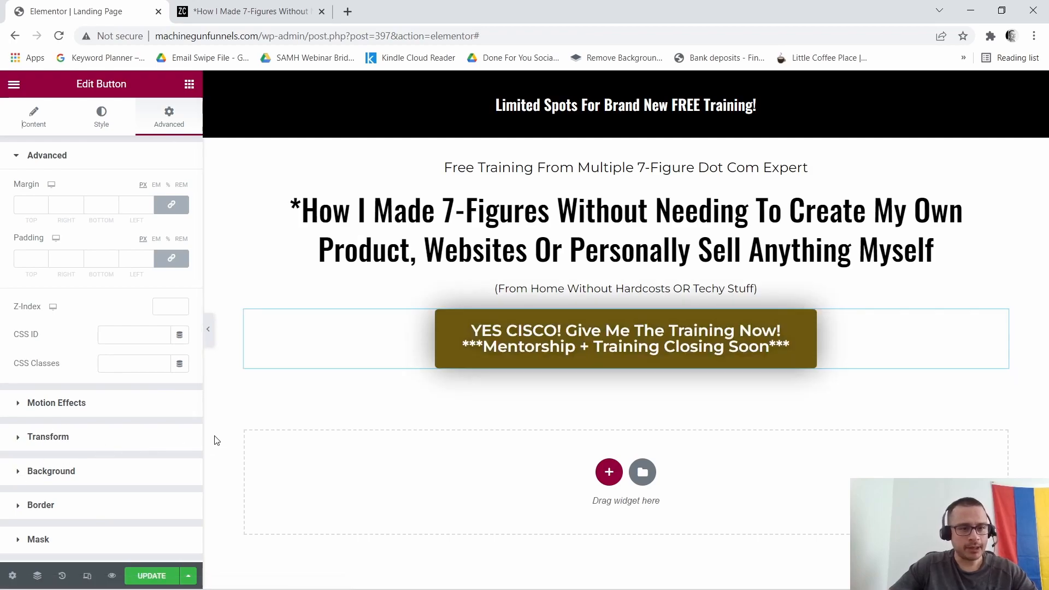
pyautogui.click(59, 402)
pyautogui.scroll(-4, 68, 370)
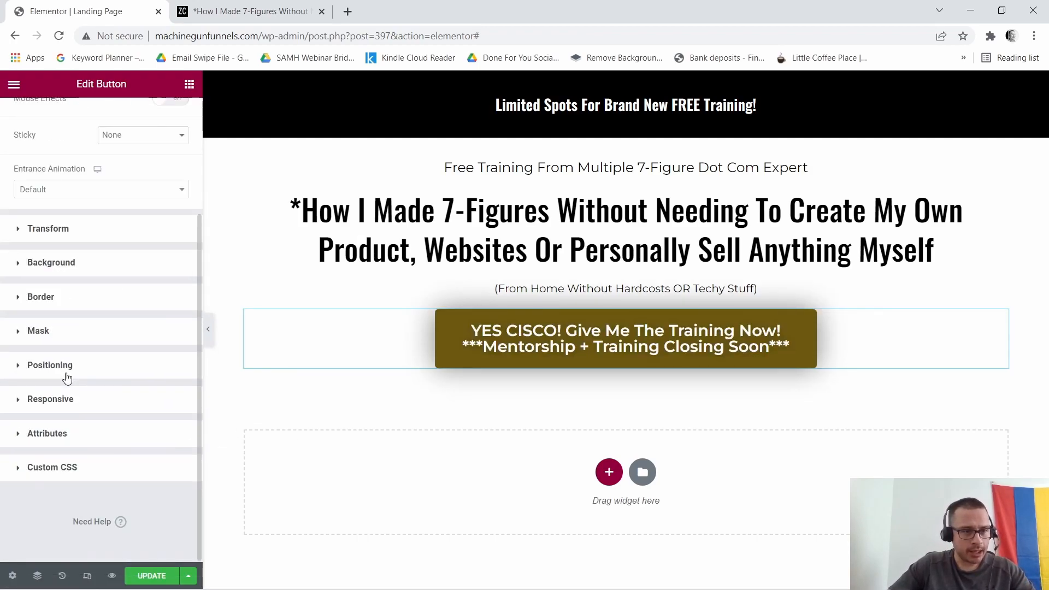
pyautogui.click(167, 189)
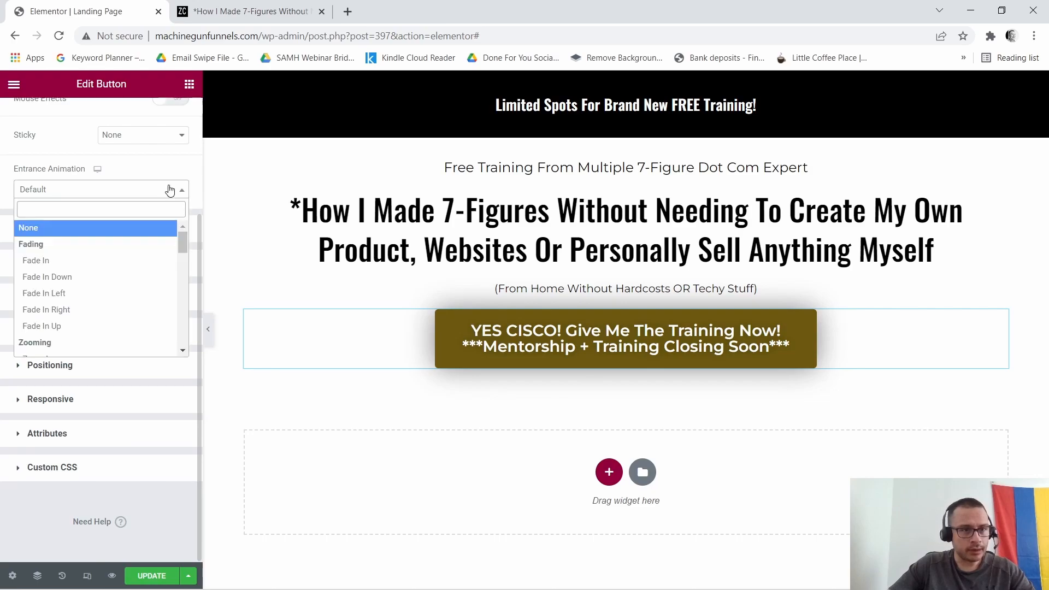
pyautogui.scroll(-3, 89, 276)
pyautogui.scroll(-6, 87, 280)
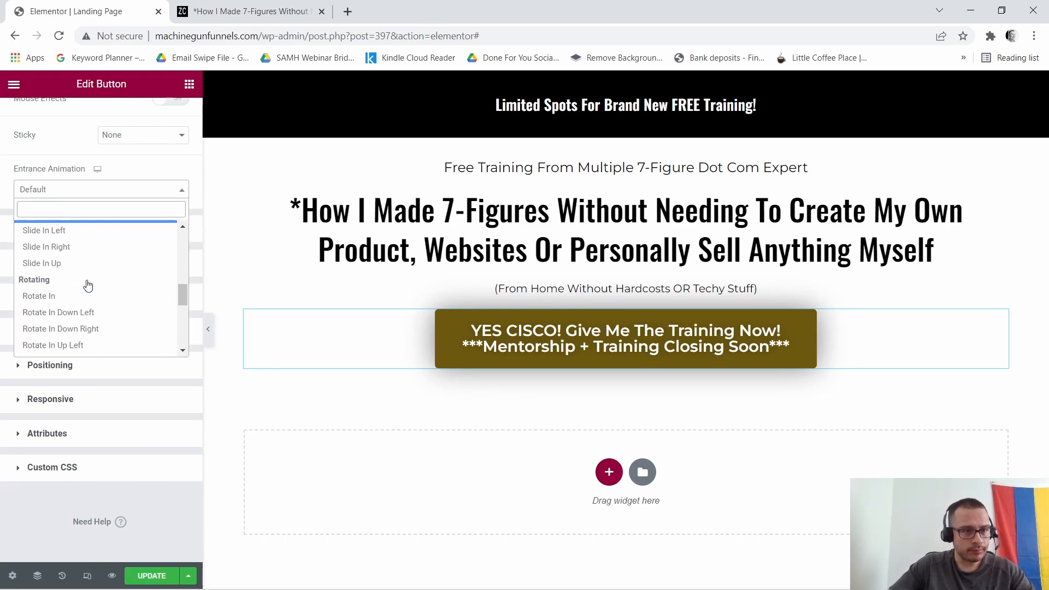
pyautogui.click(87, 290)
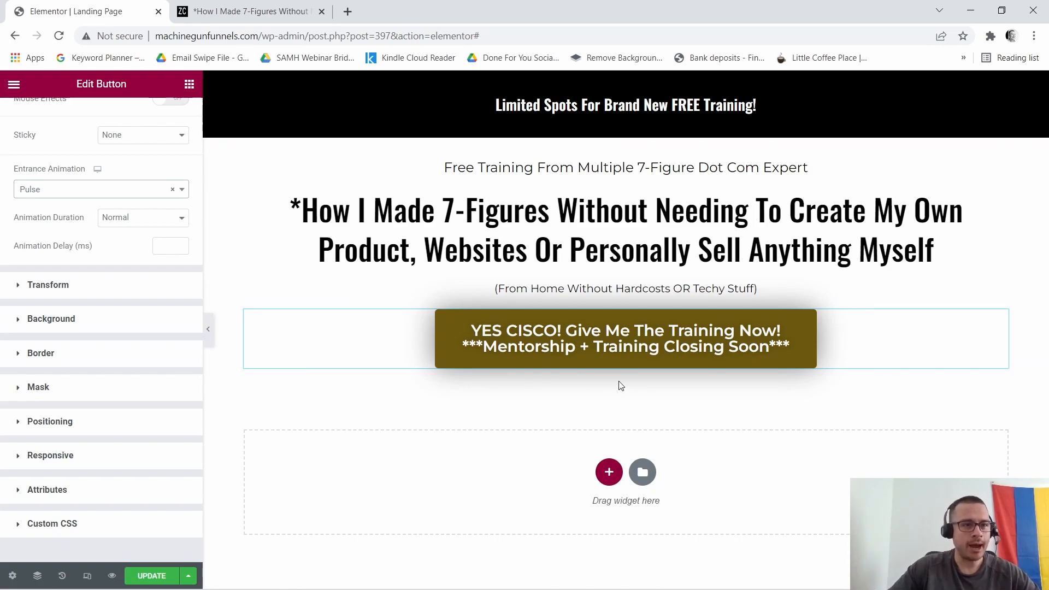
# Check the reference page's layout below its button and add a section with two equal columns under the landing page's button.
pyautogui.click(257, 8)
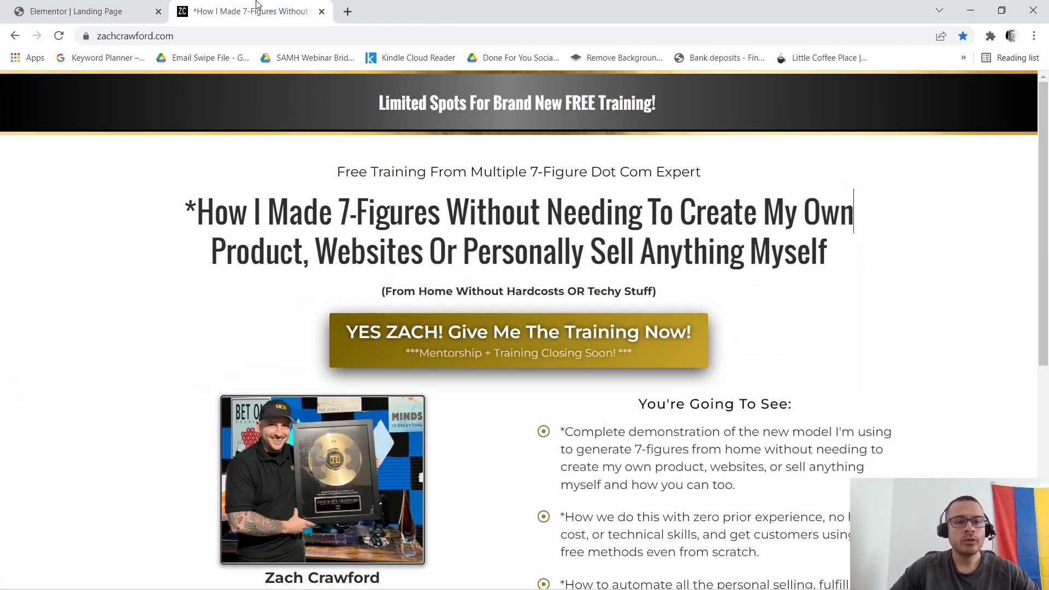
pyautogui.scroll(-3, 772, 232)
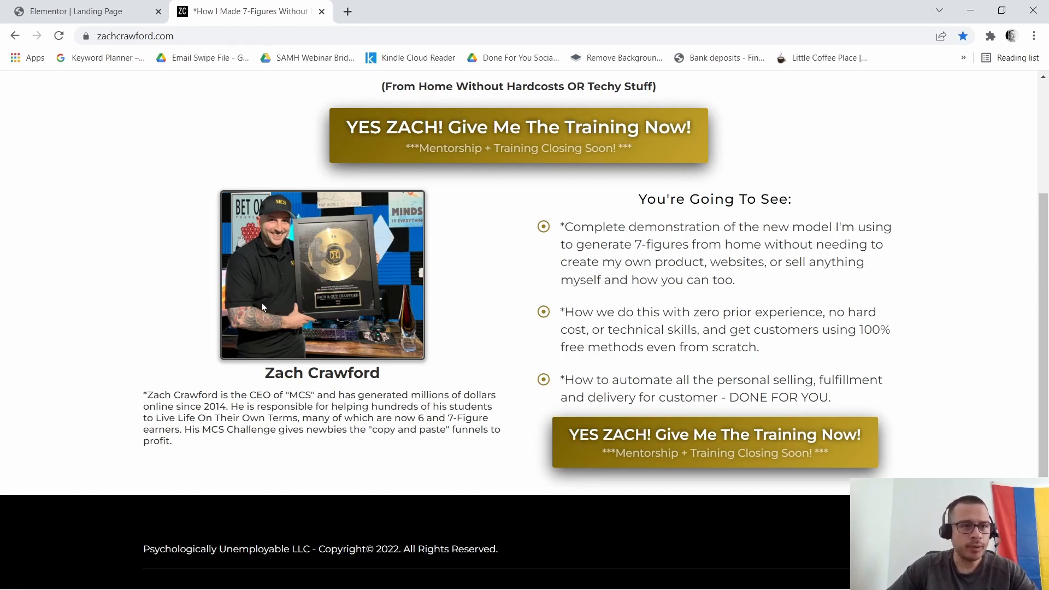
pyautogui.click(74, 7)
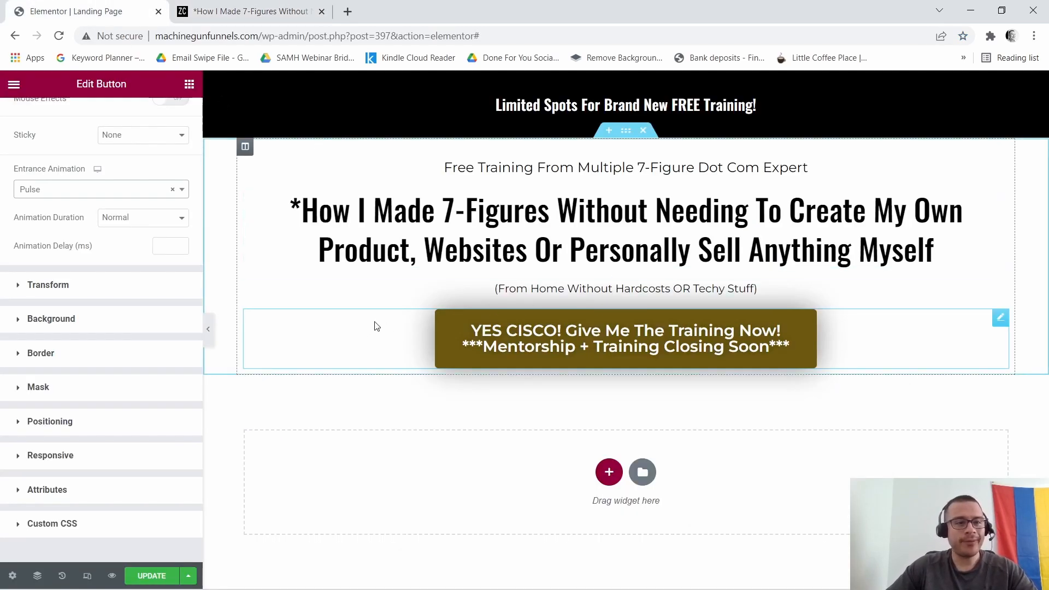
pyautogui.click(610, 473)
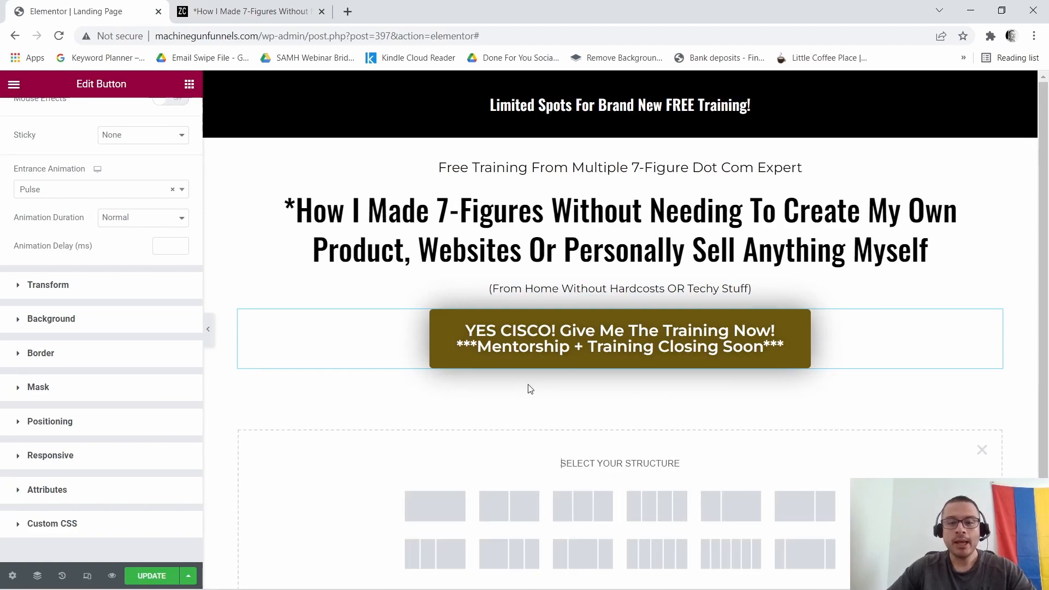
pyautogui.scroll(-1, 522, 383)
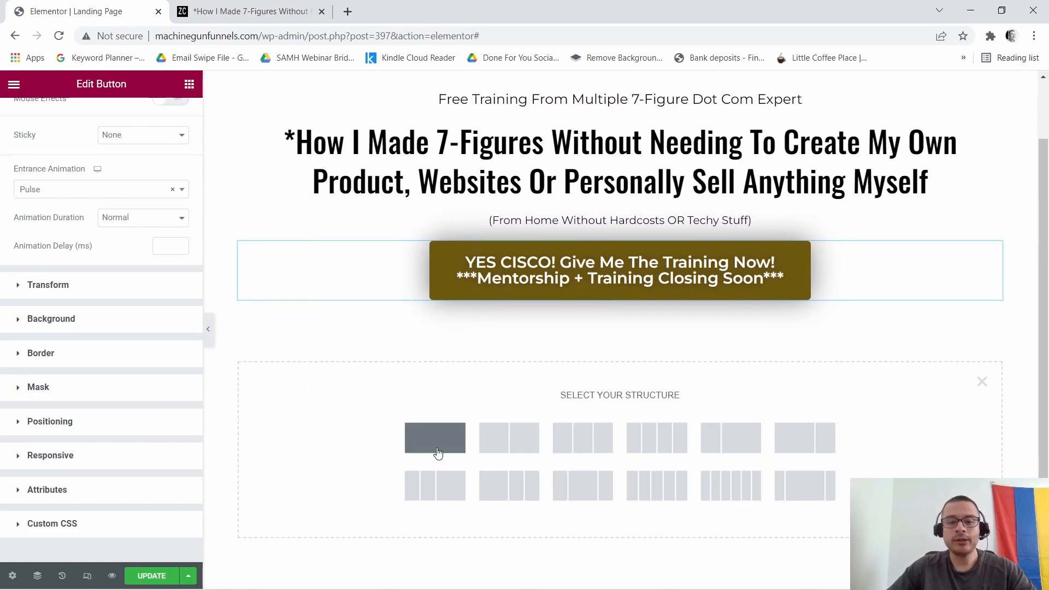
pyautogui.click(509, 450)
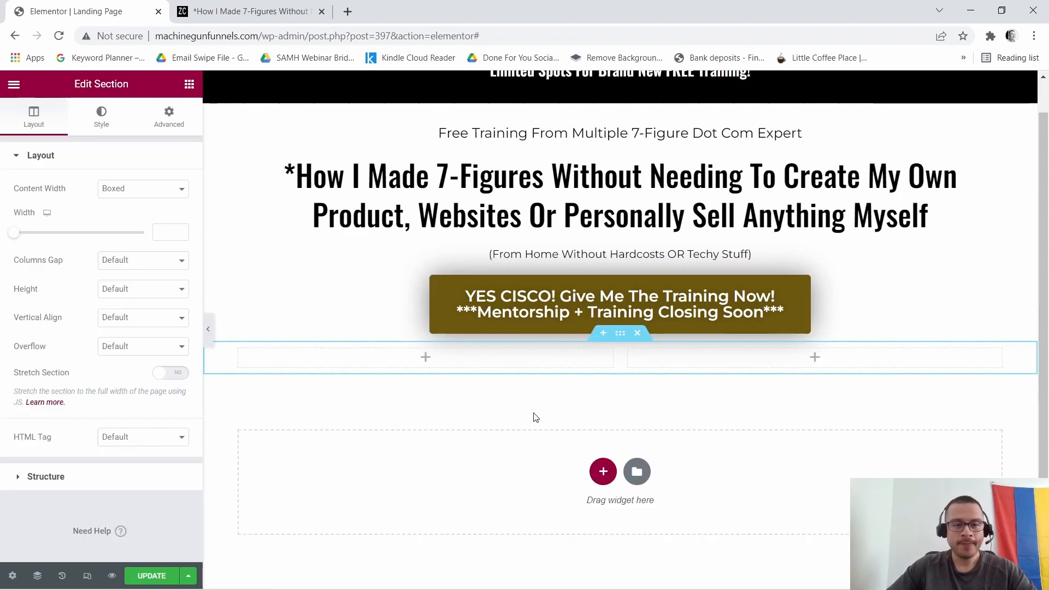
# Place an Image widget in the new section's left column and fill it with the round black-and-white portrait from the media library.
pyautogui.click(191, 85)
pyautogui.moveTo(43, 315); pyautogui.dragTo(402, 362)
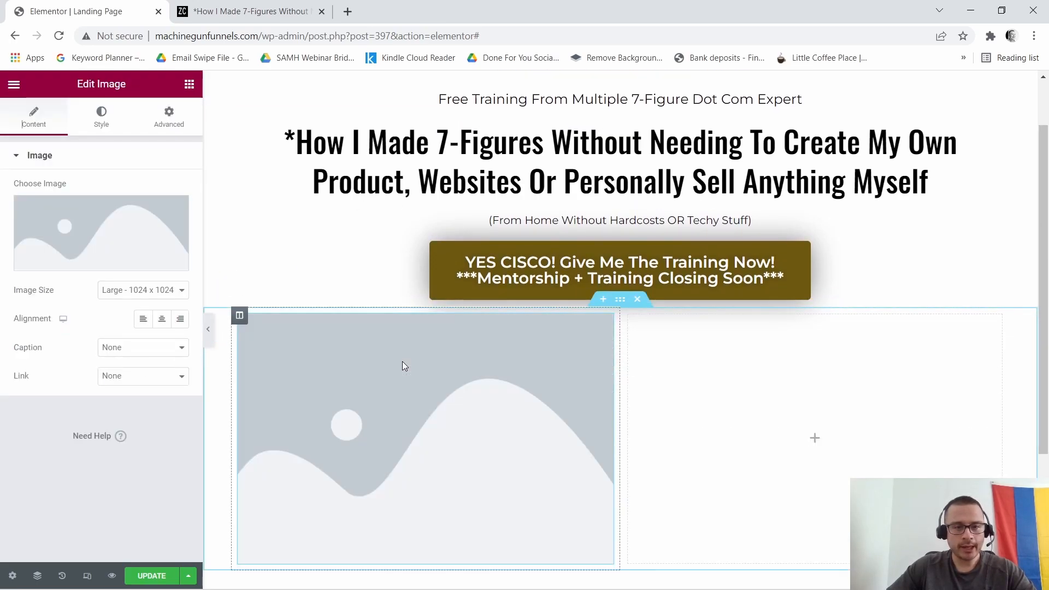
pyautogui.click(125, 204)
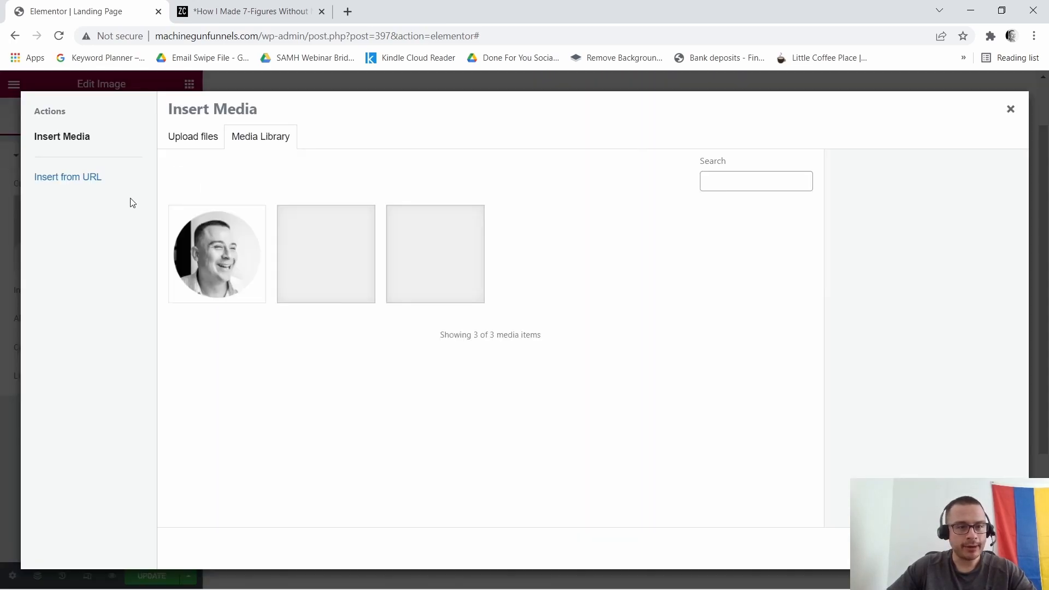
pyautogui.click(215, 262)
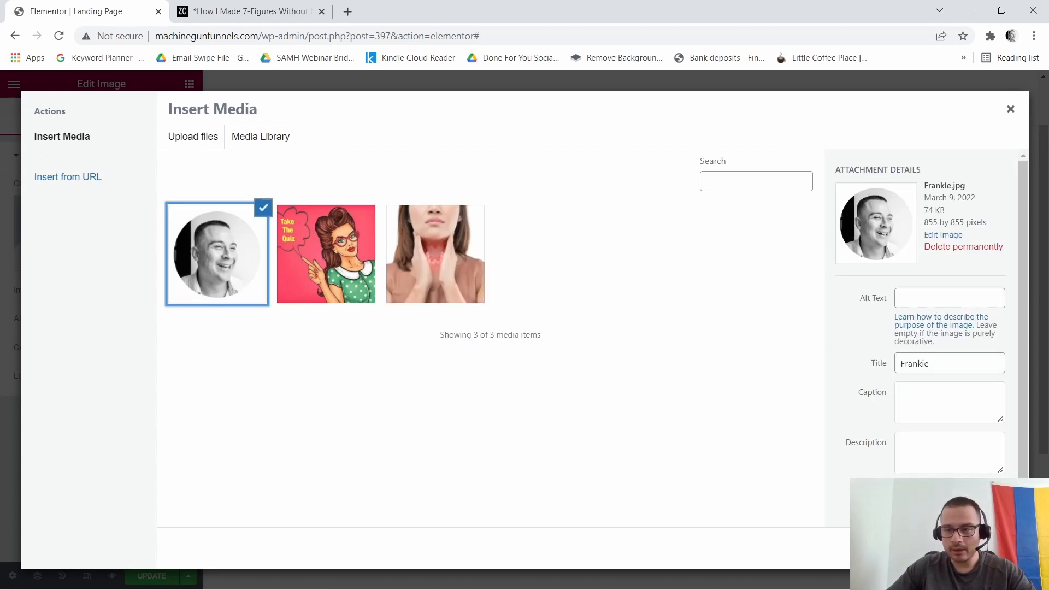
pyautogui.click(982, 548)
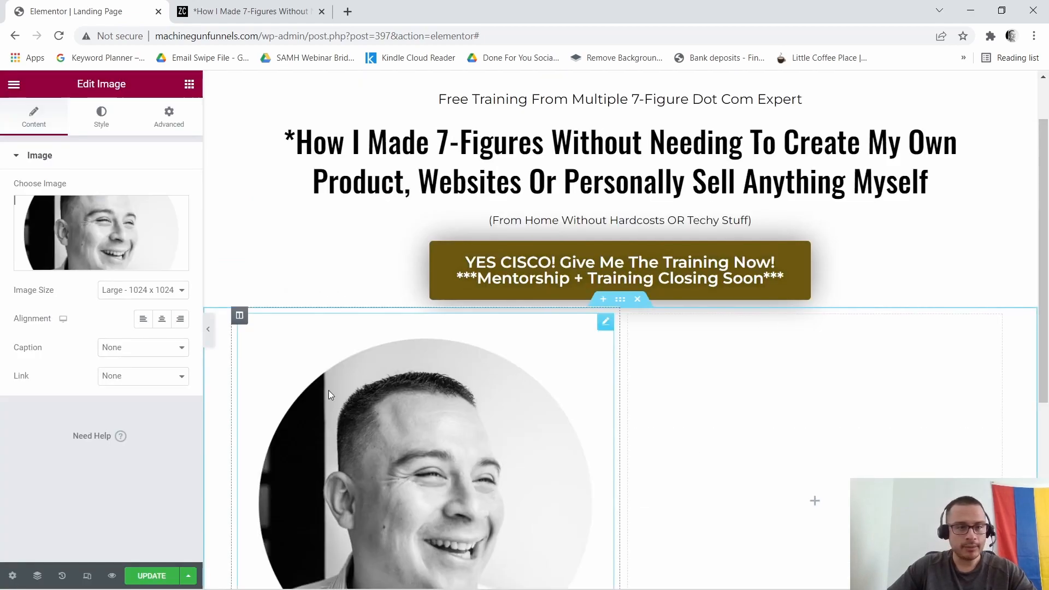
# Set the portrait's image size to Medium - 300 x 300.
pyautogui.scroll(-2, 333, 391)
pyautogui.click(183, 290)
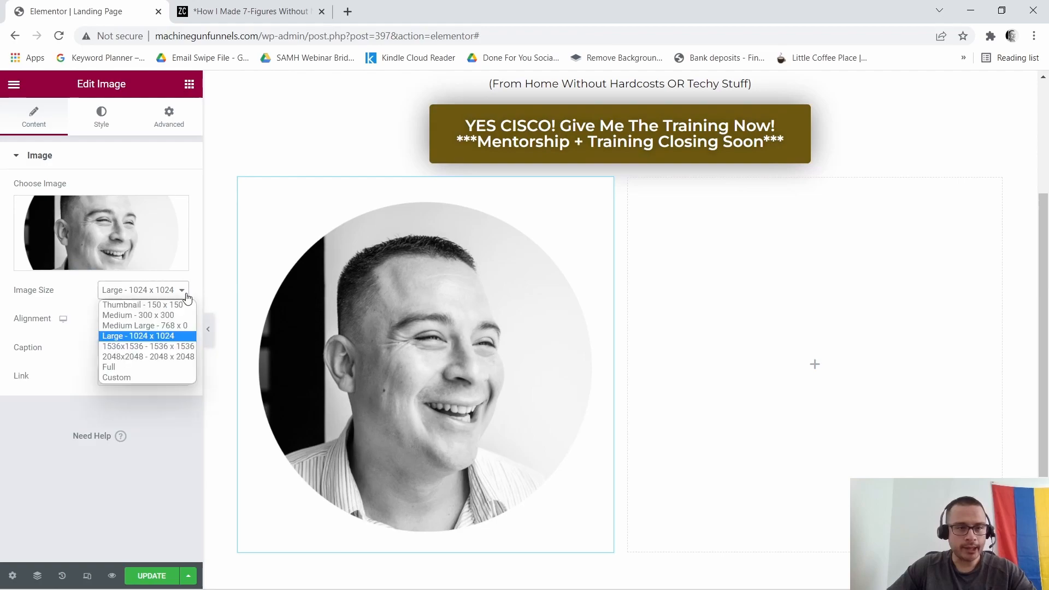
pyautogui.click(139, 315)
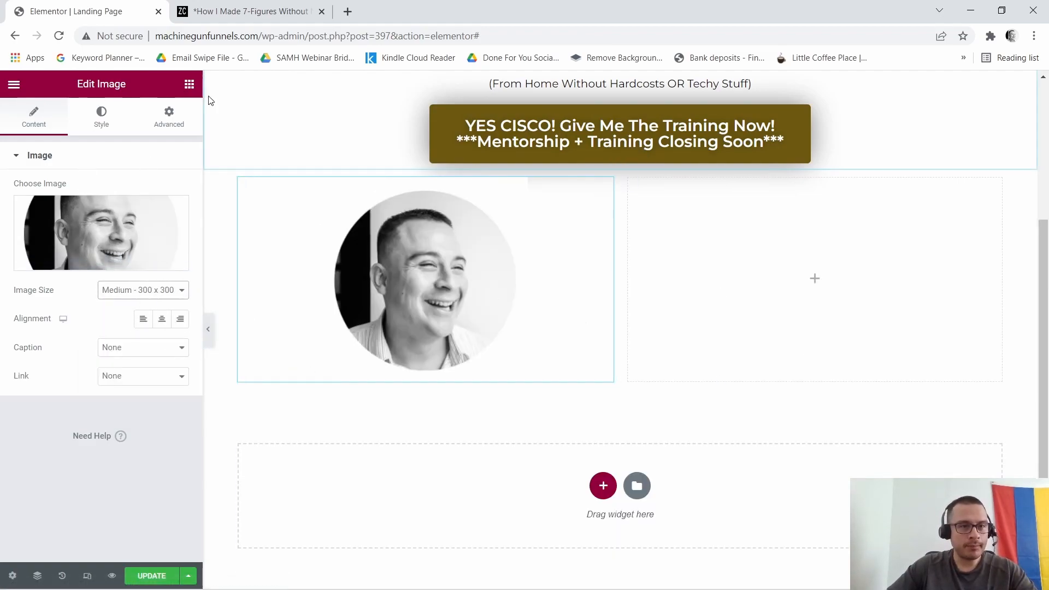
# Add a Heading widget under the portrait, set its text to the presenter's full name and centre it.
pyautogui.click(189, 84)
pyautogui.moveTo(150, 248); pyautogui.dragTo(468, 378)
pyautogui.click(93, 195)
pyautogui.hotkey('ctrl', 'a')
pyautogui.press('capslock')
pyautogui.write('Cisco Dia')
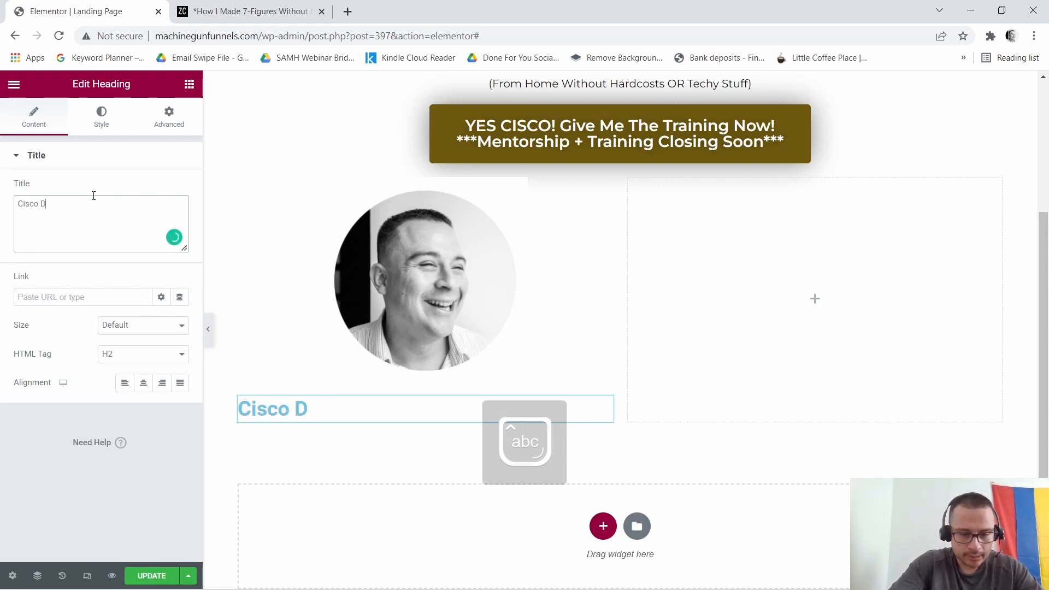
pyautogui.click(143, 384)
# Set the name heading's text color to black (#000000) and its font family to Montserrat.
pyautogui.click(101, 117)
pyautogui.click(180, 189)
pyautogui.moveTo(109, 250); pyautogui.dragTo(25, 354)
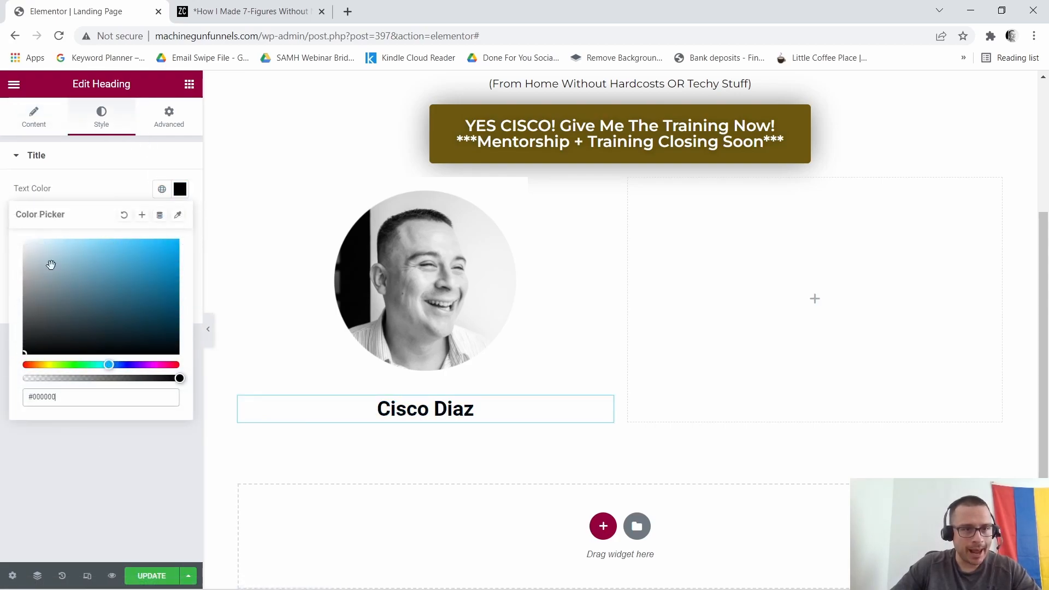
pyautogui.click(176, 198)
pyautogui.click(180, 218)
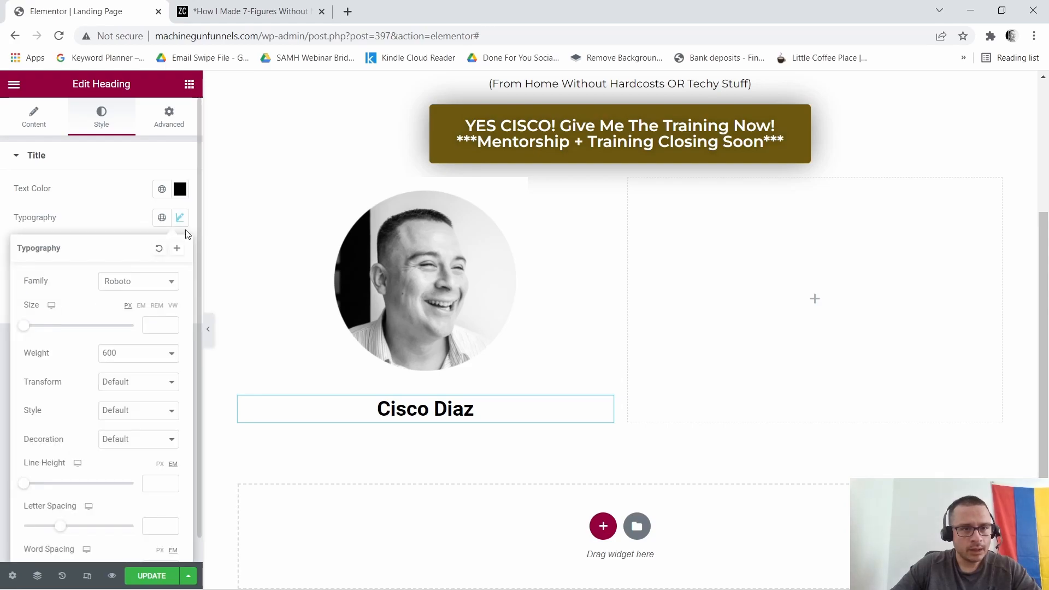
pyautogui.click(158, 282)
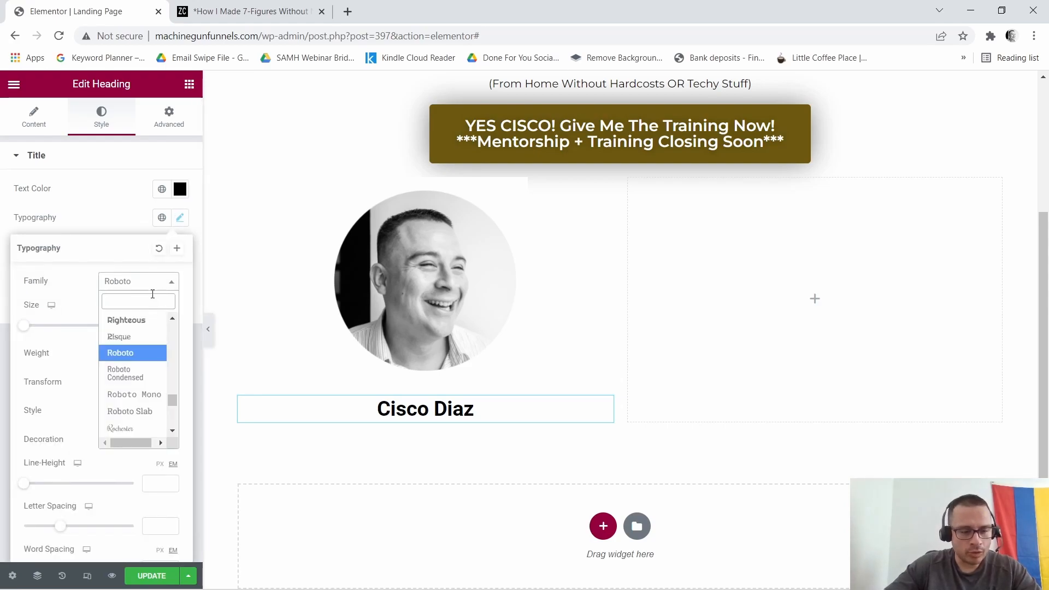
pyautogui.write('Mont')
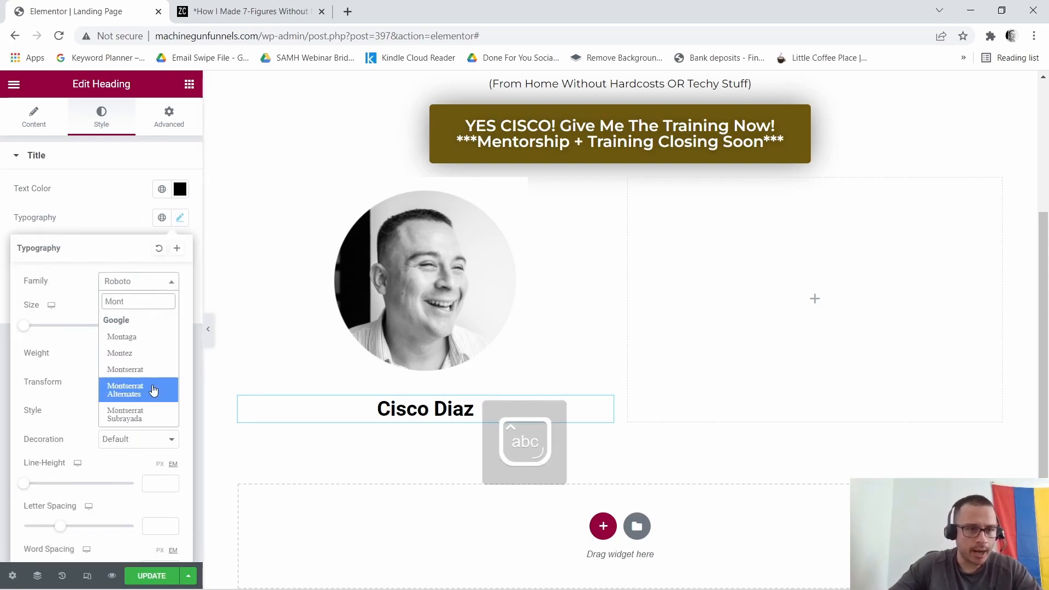
pyautogui.click(124, 370)
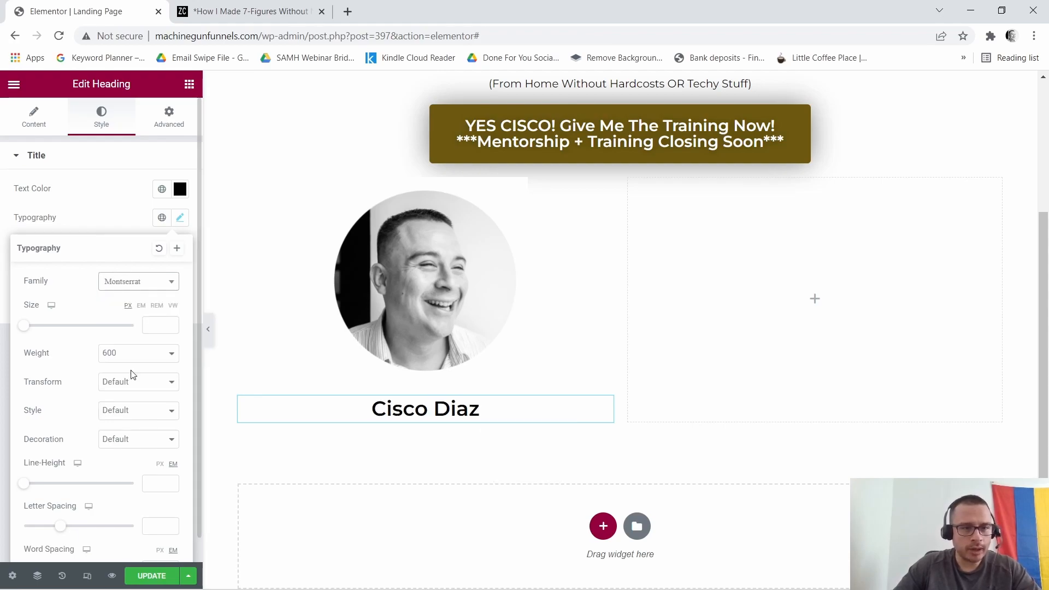
# Set the name heading's font size to 21 px and its weight to 700.
pyautogui.click(171, 323)
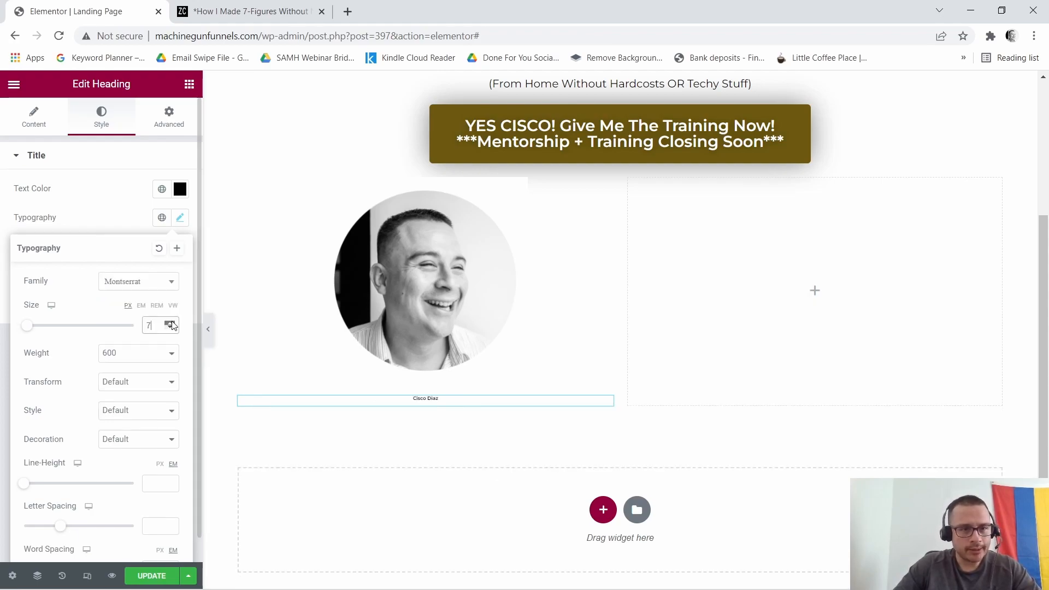
pyautogui.moveTo(172, 325); pyautogui.dragTo(172, 324)
pyautogui.click(172, 322)
pyautogui.click(172, 322)
pyautogui.click(172, 322)
pyautogui.click(172, 322)
pyautogui.click(172, 322)
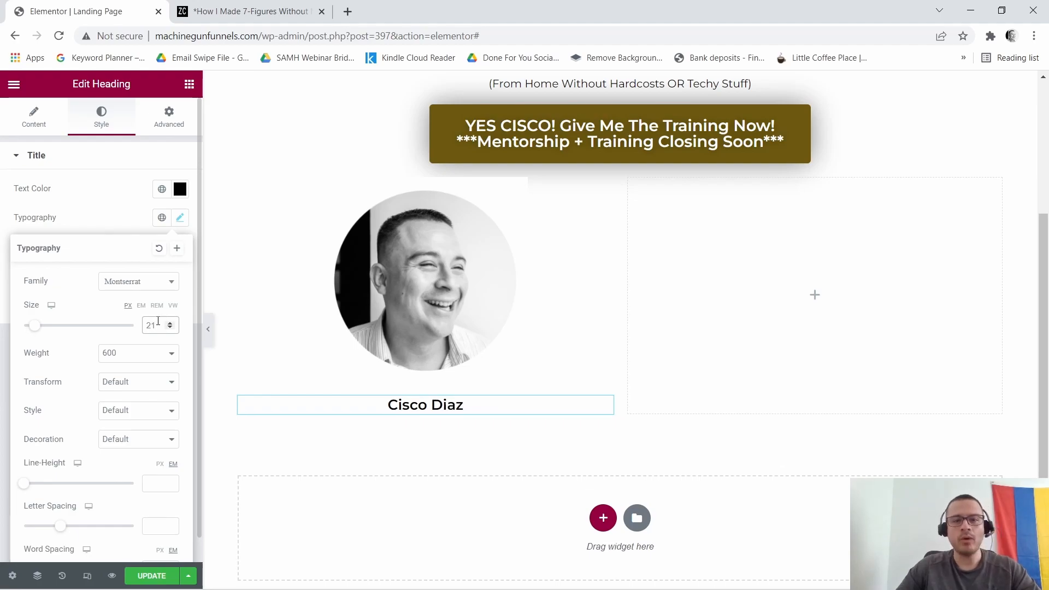
pyautogui.click(175, 356)
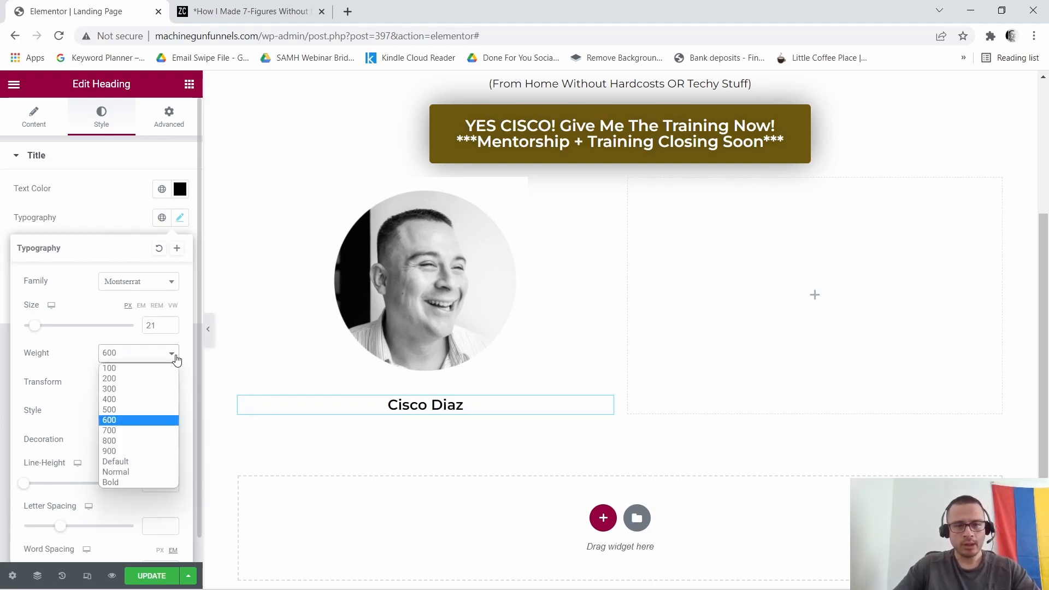
pyautogui.click(112, 430)
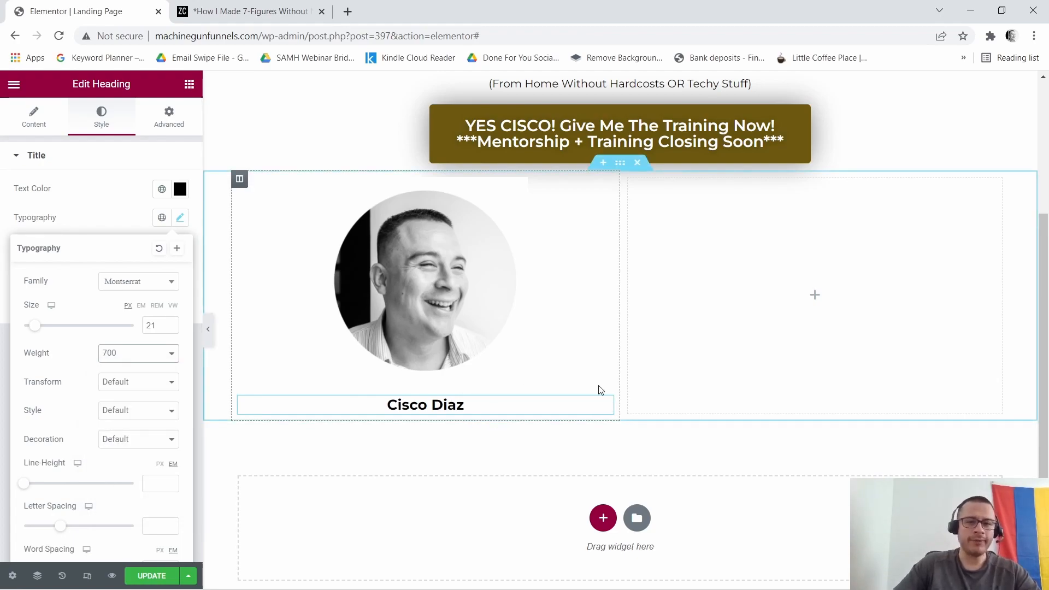
pyautogui.scroll(4, 663, 346)
pyautogui.scroll(-5, 683, 350)
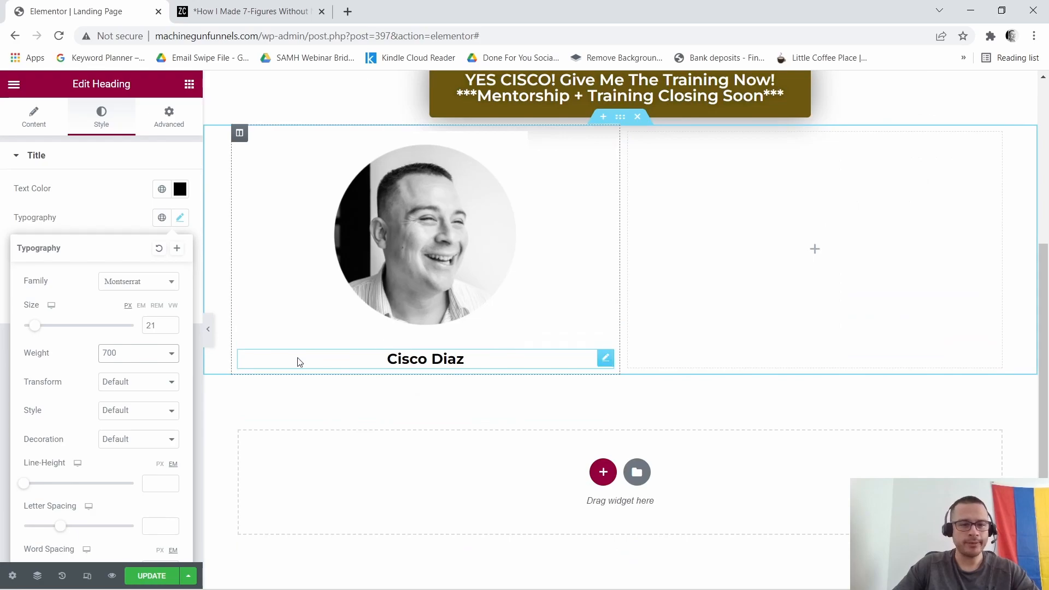
pyautogui.scroll(5, 871, 320)
pyautogui.scroll(-5, 858, 306)
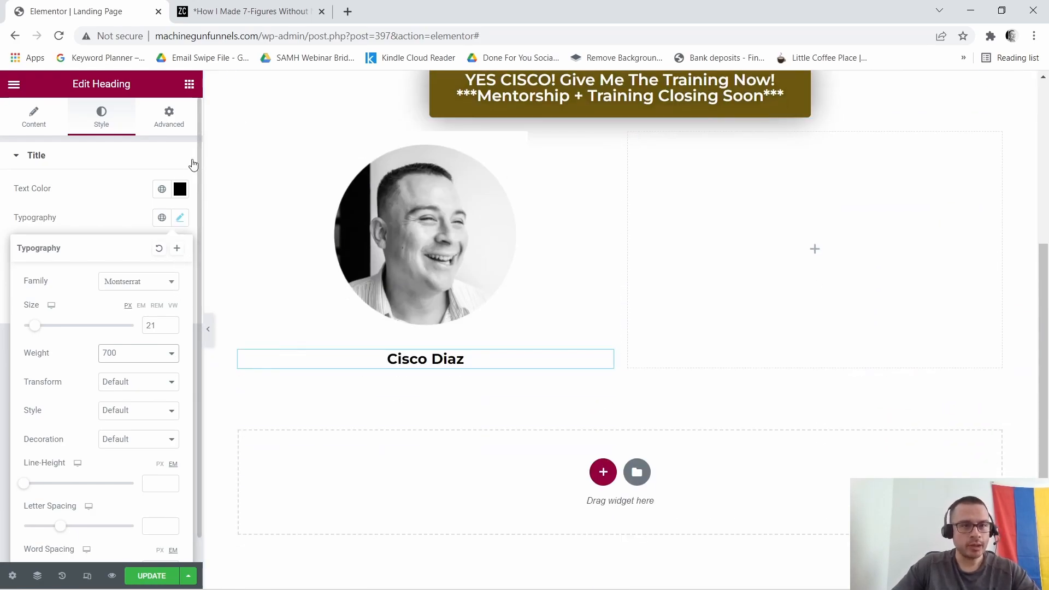
# Add a Text Editor widget below the name heading and replace its placeholder with the reference page's first bullet, "Complete demonstration of the new model...", without the asterisk.
pyautogui.click(189, 84)
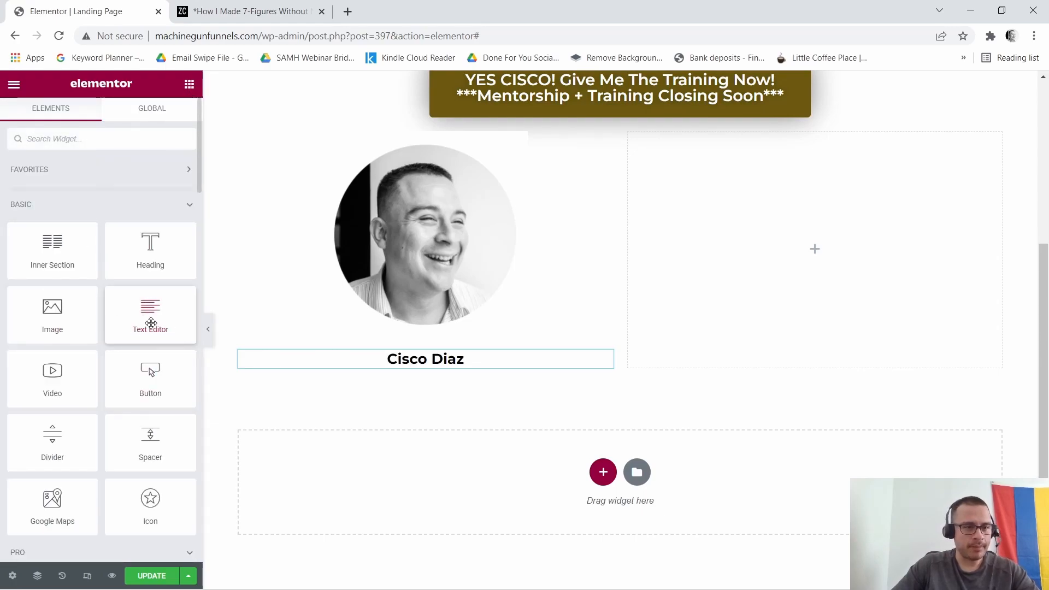
pyautogui.moveTo(149, 317); pyautogui.dragTo(435, 369)
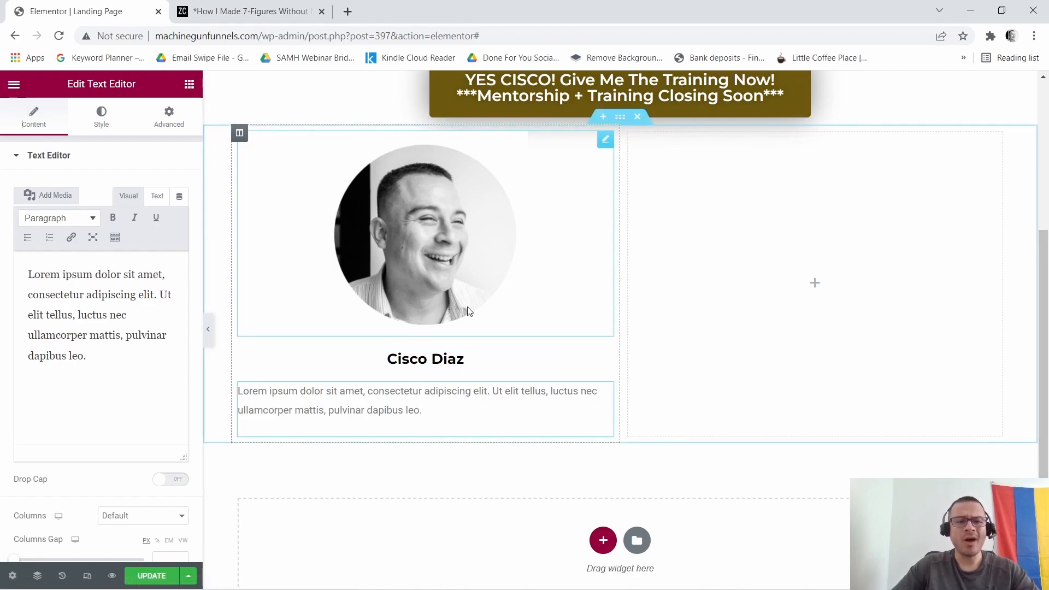
pyautogui.click(245, 12)
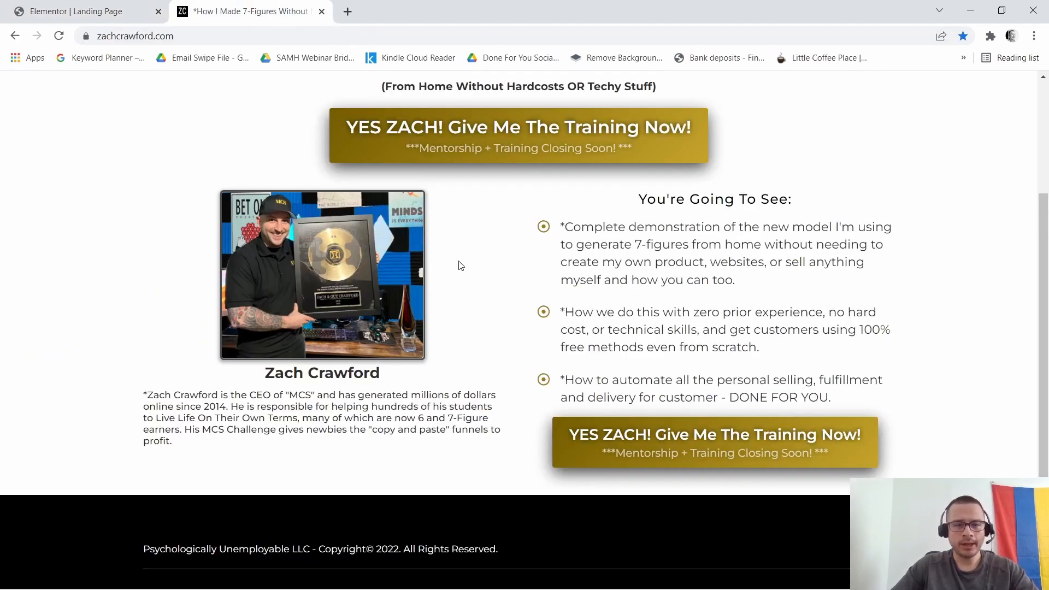
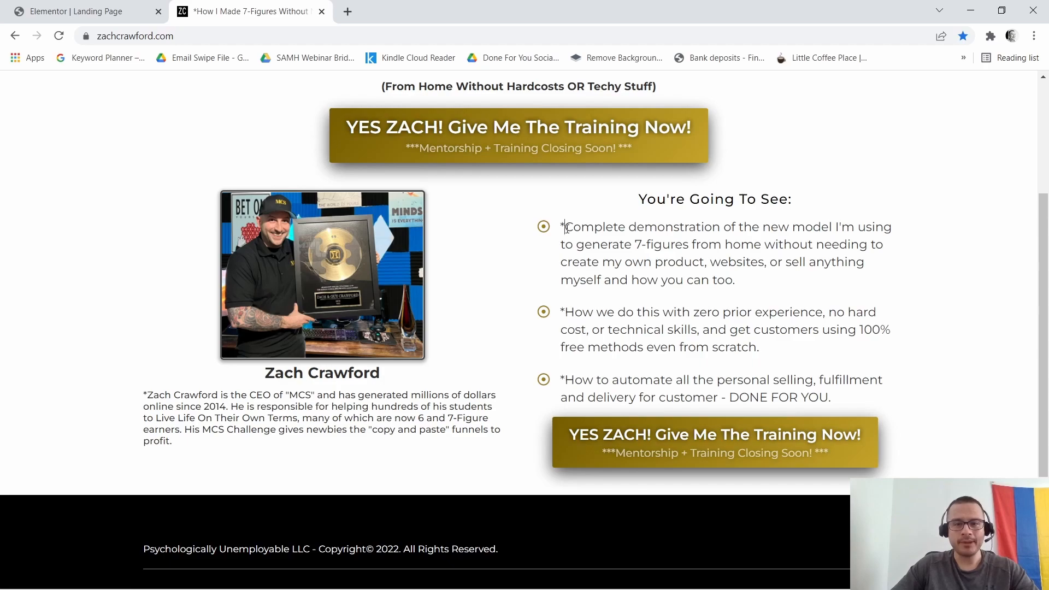
pyautogui.moveTo(566, 228); pyautogui.dragTo(742, 281)
pyautogui.rightClick(723, 250)
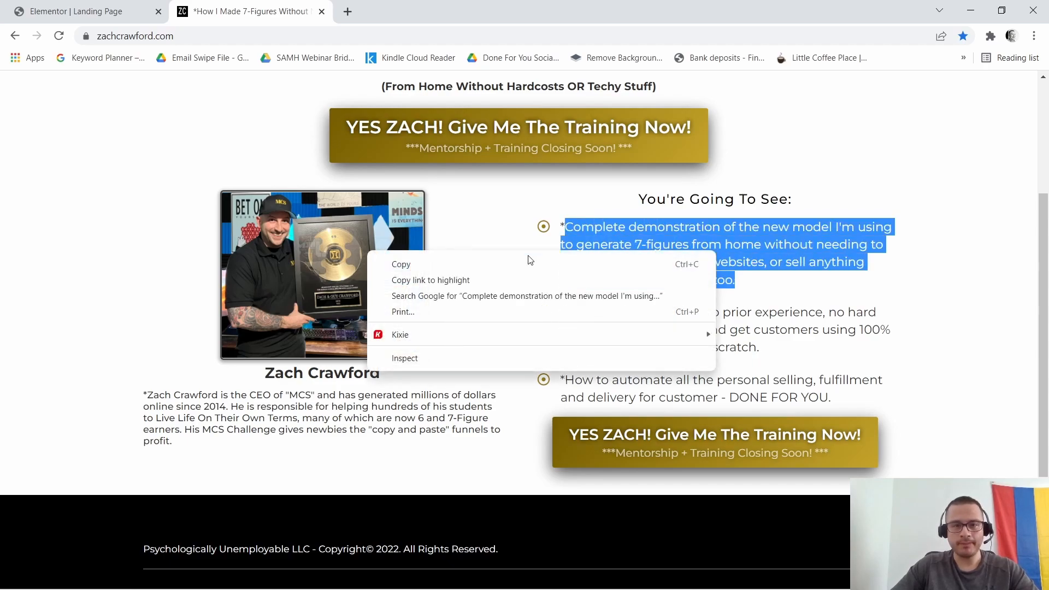
pyautogui.click(395, 263)
pyautogui.click(77, 11)
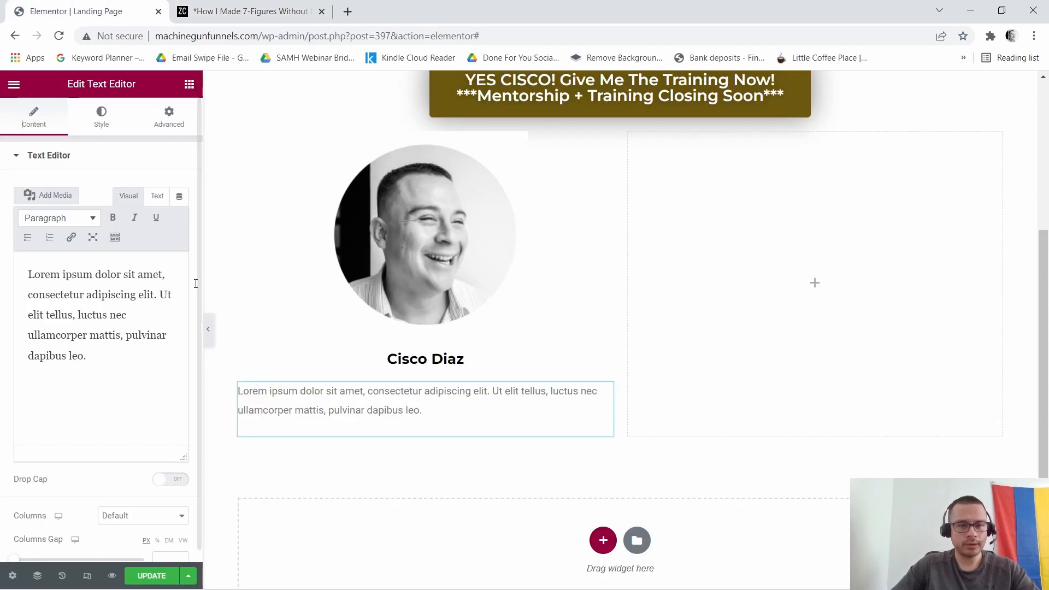
pyautogui.moveTo(26, 269); pyautogui.dragTo(136, 362)
pyautogui.rightClick(83, 316)
pyautogui.click(117, 384)
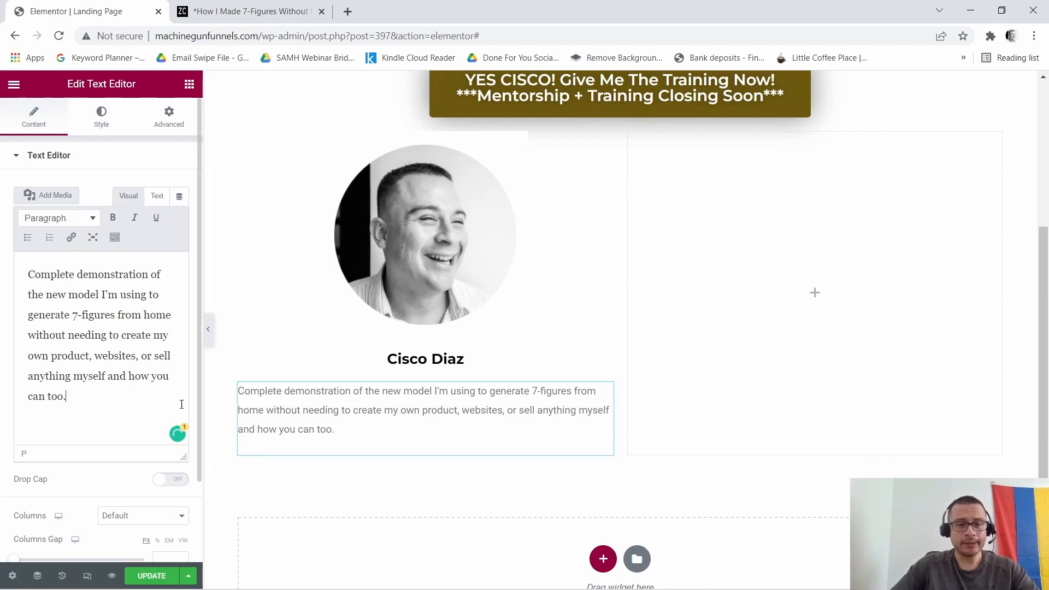
# Set the font size of the paragraph below the name heading to 18 px.
pyautogui.click(101, 121)
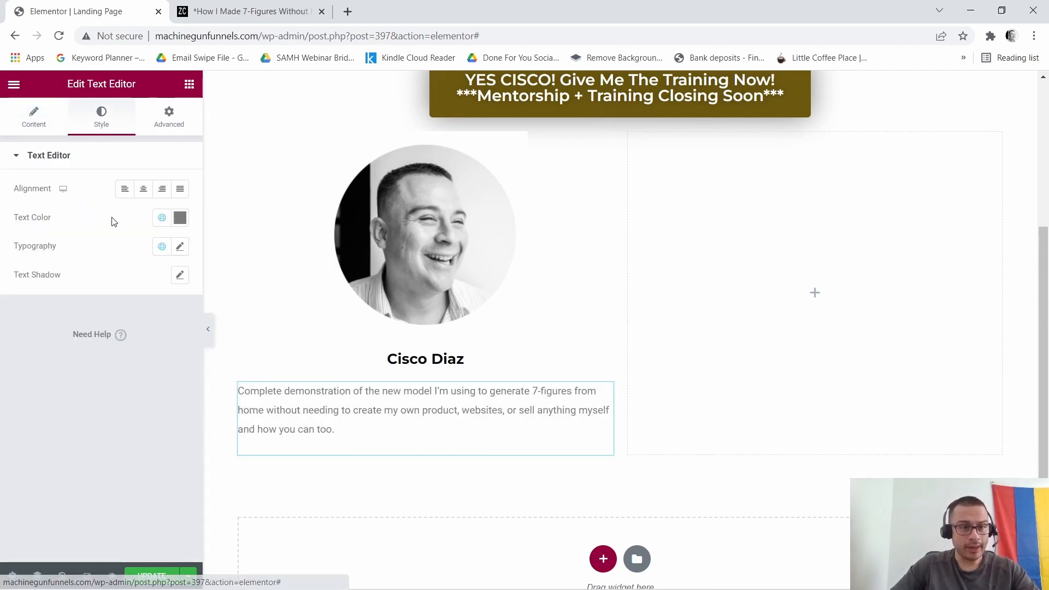
pyautogui.click(181, 248)
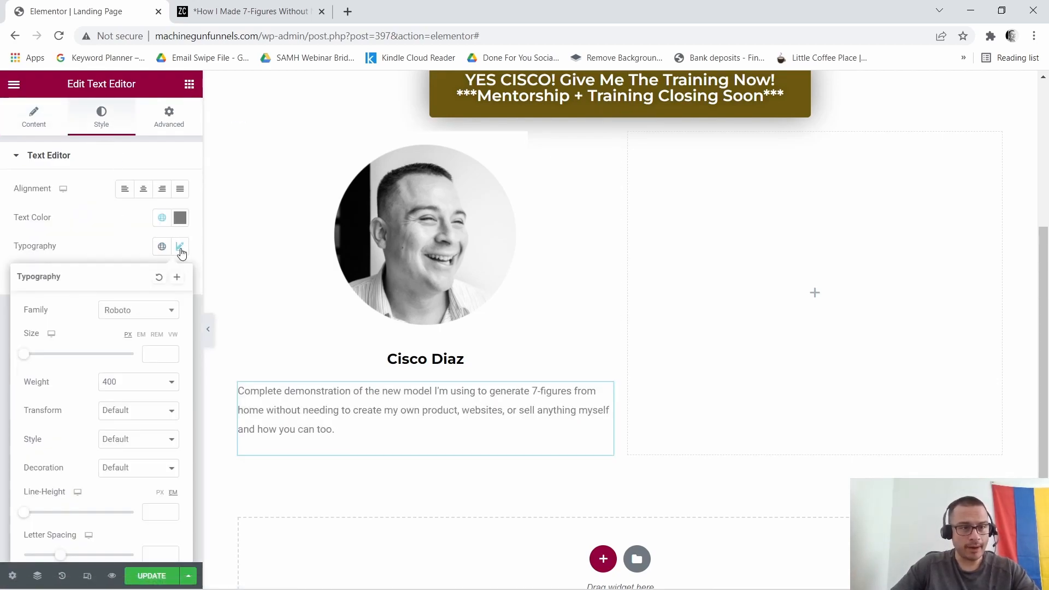
pyautogui.click(171, 353)
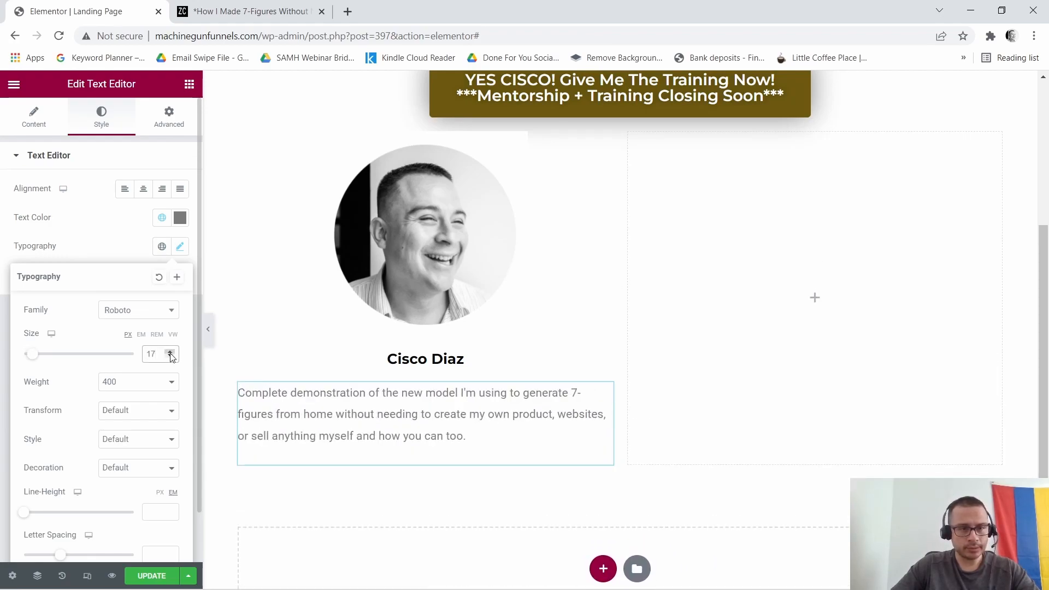
pyautogui.click(171, 352)
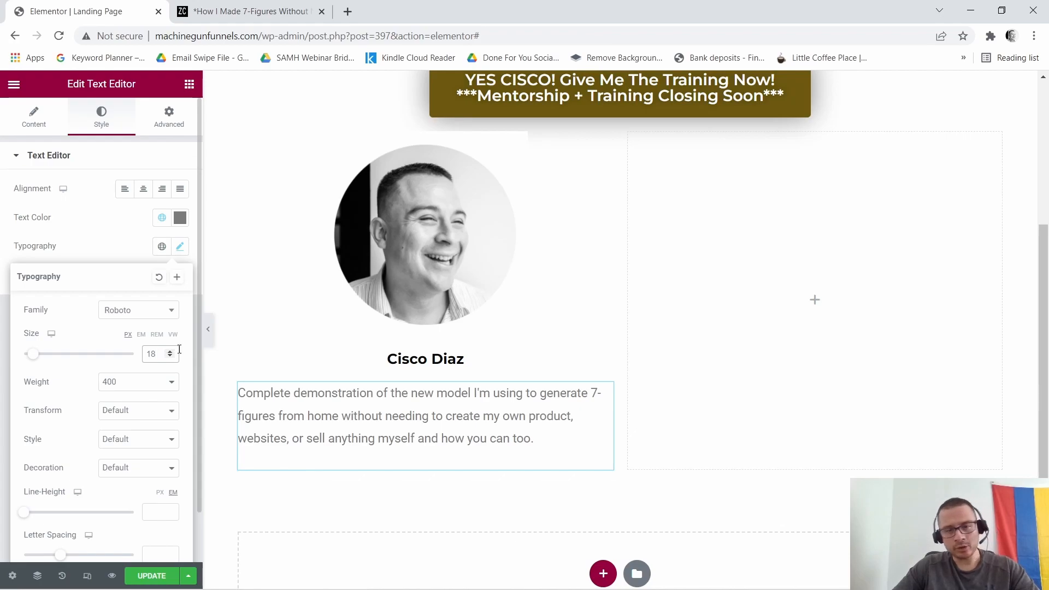
pyautogui.scroll(1, 799, 385)
pyautogui.scroll(2, 853, 403)
pyautogui.scroll(-4, 853, 403)
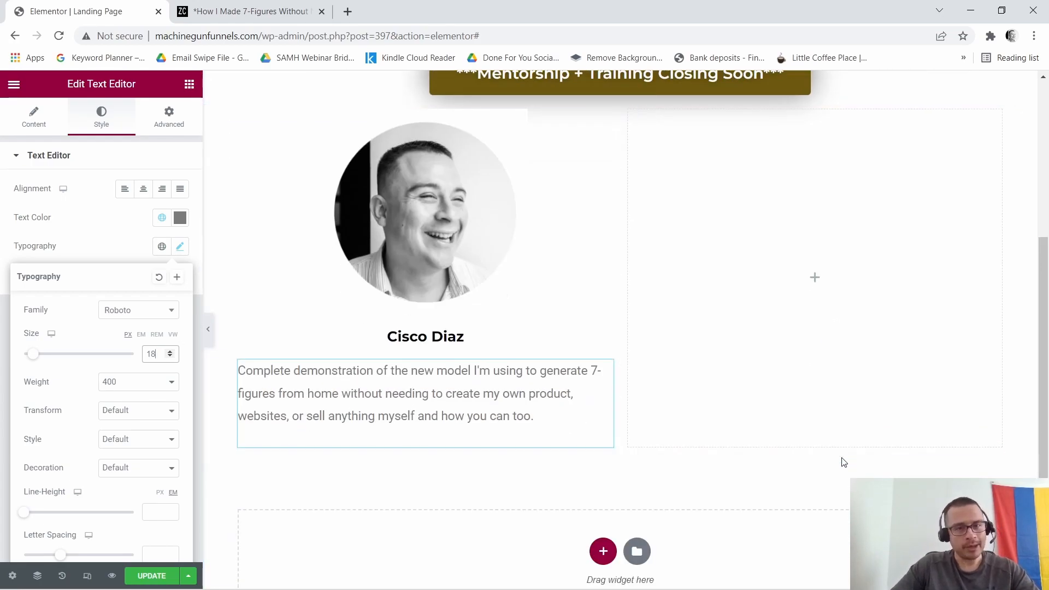
# Copy the subheading "You're Going To See:" from the reference page and return to the landing page editor.
pyautogui.click(269, 6)
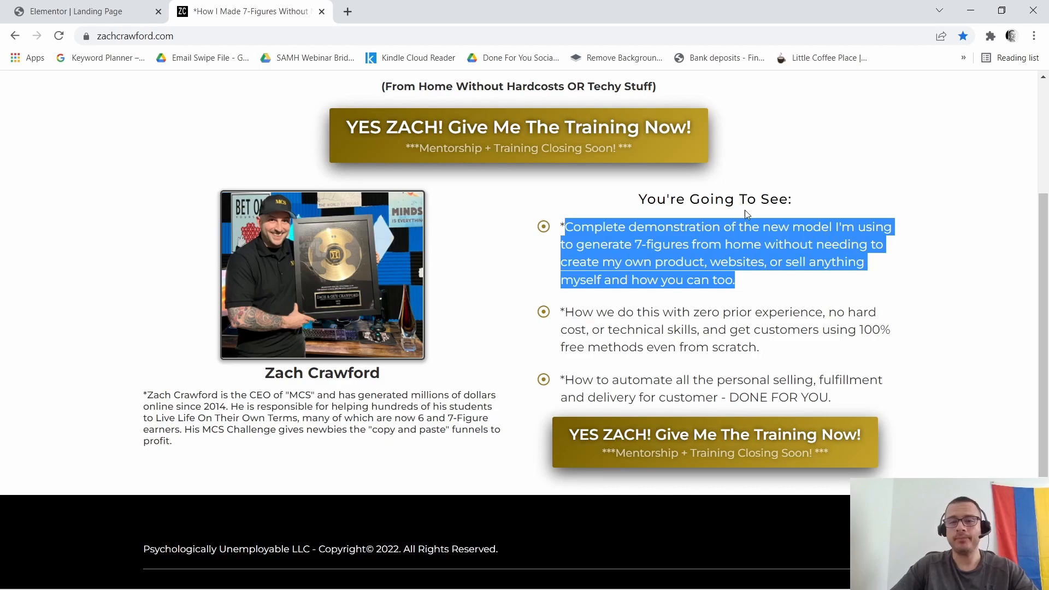
pyautogui.moveTo(642, 199); pyautogui.dragTo(726, 200)
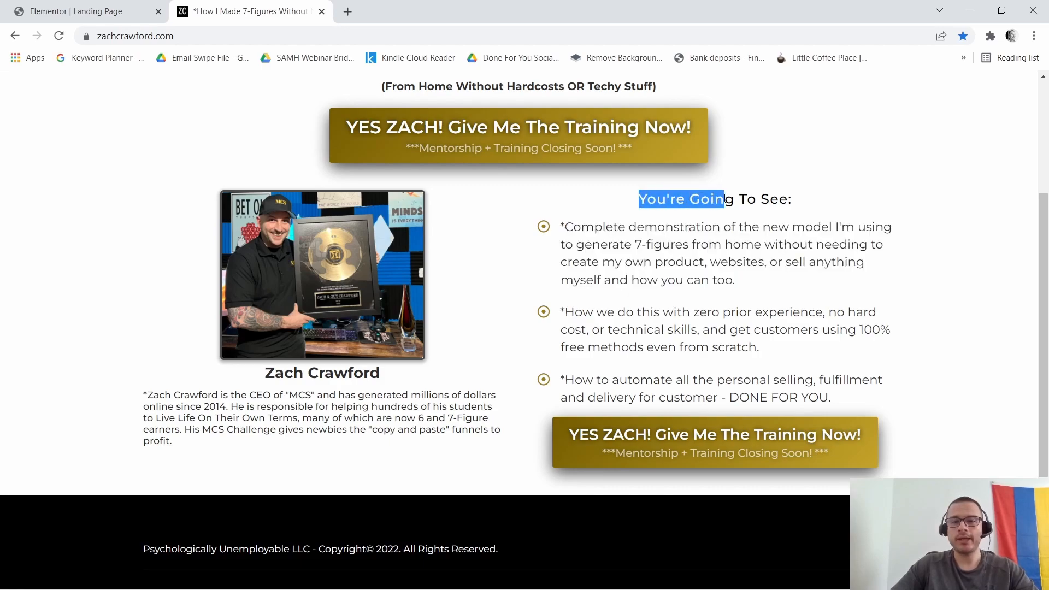
pyautogui.rightClick(776, 200)
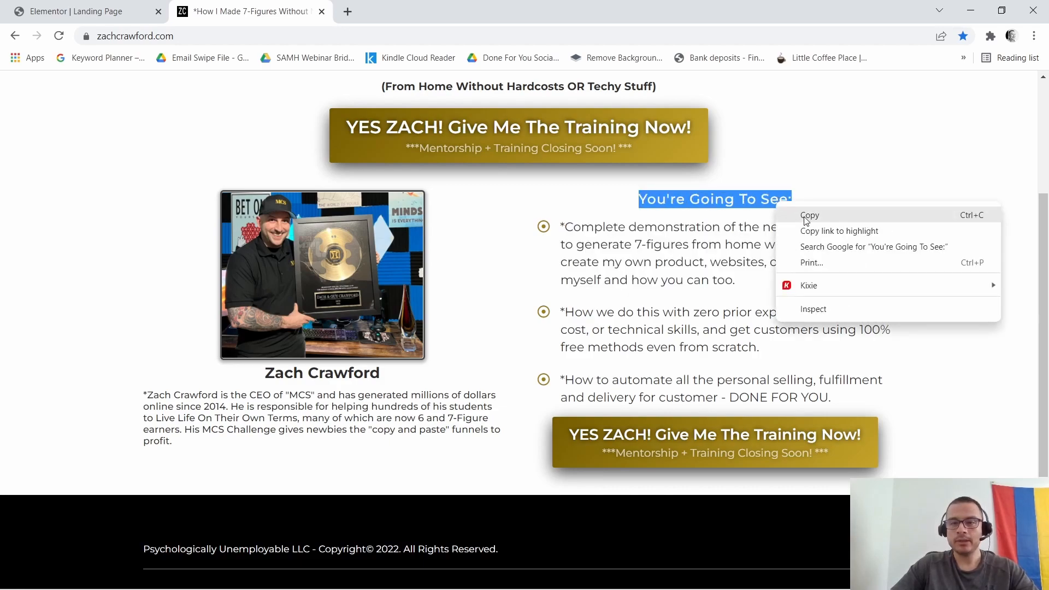
pyautogui.click(805, 217)
pyautogui.click(132, 7)
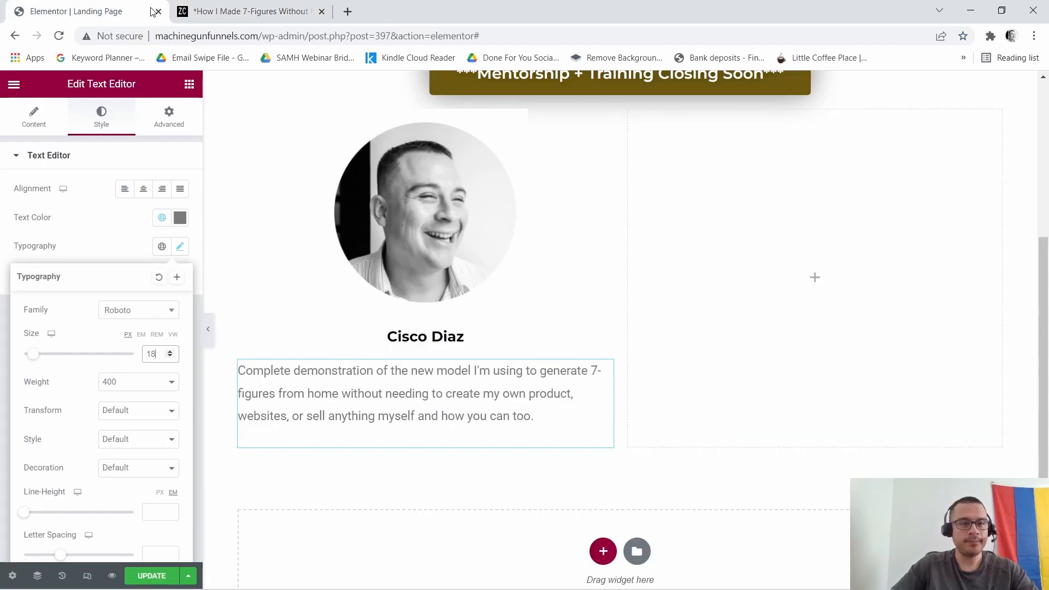
# Place an Icon List widget in the empty right column beside the portrait.
pyautogui.click(194, 86)
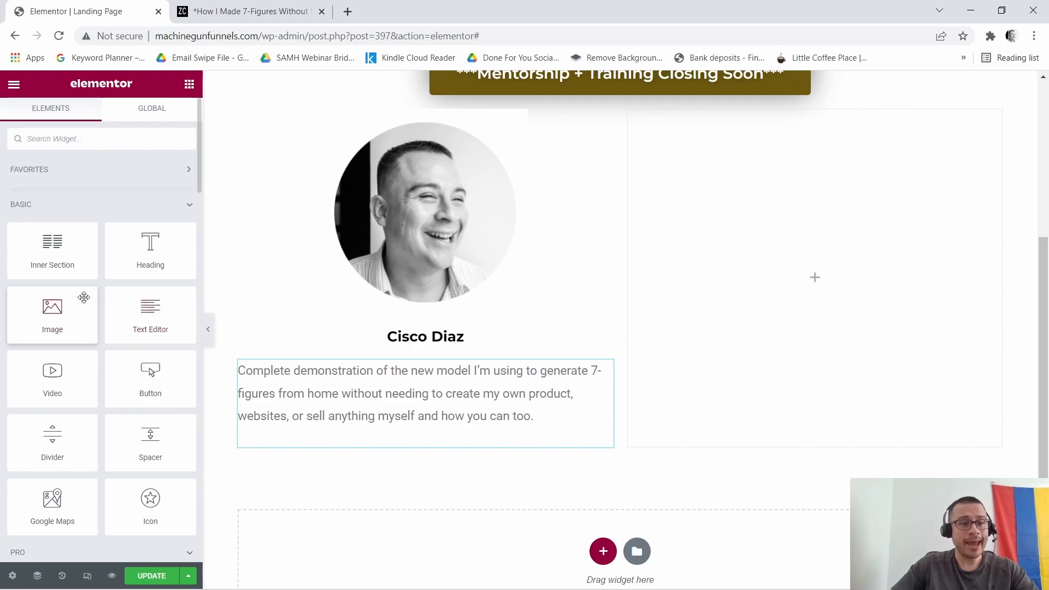
pyautogui.scroll(-5, 83, 314)
pyautogui.scroll(-20, 83, 317)
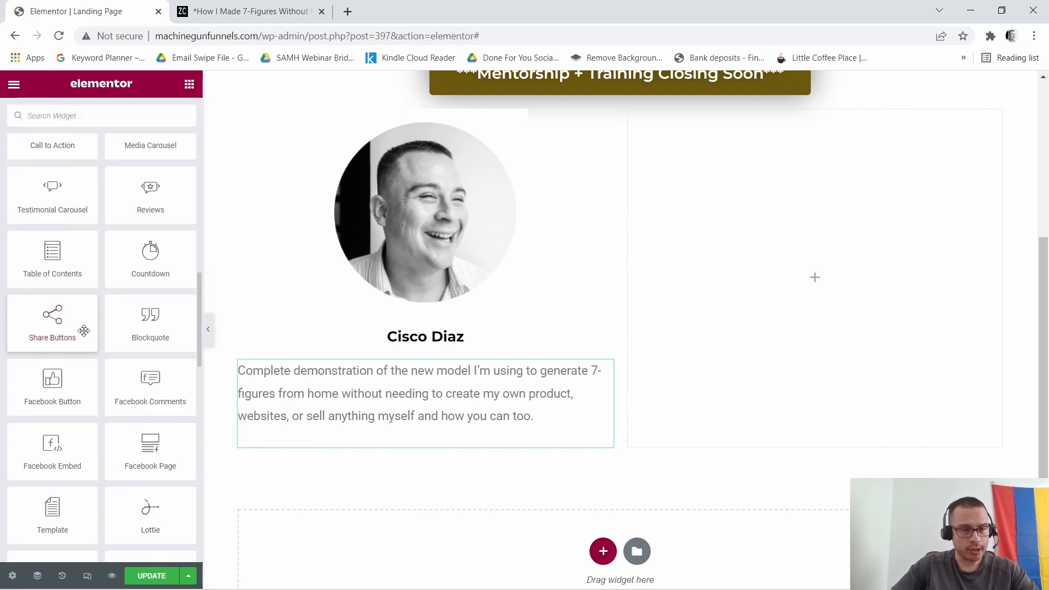
pyautogui.scroll(-3, 84, 331)
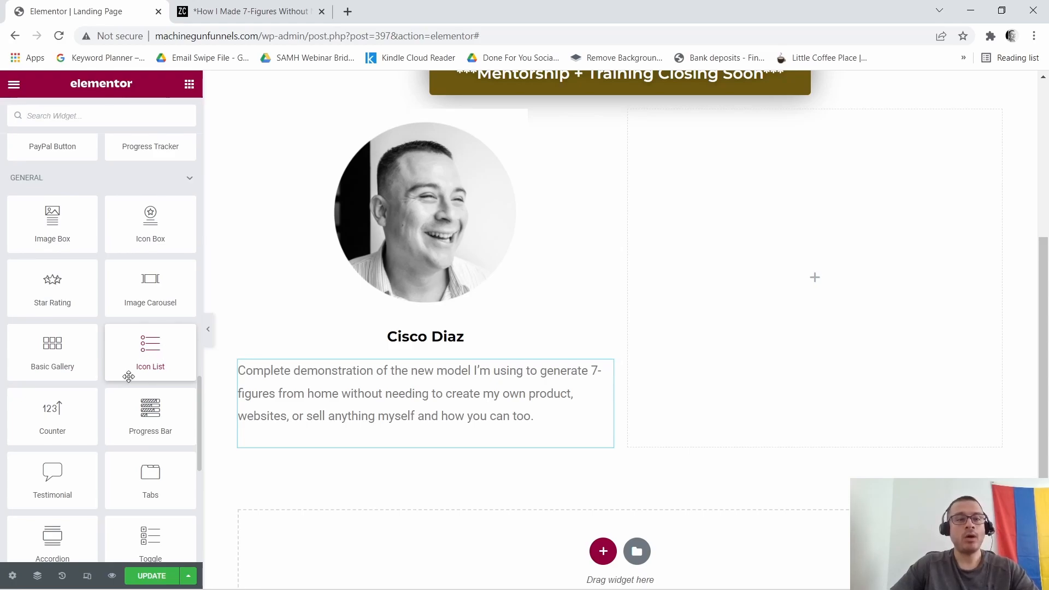
pyautogui.moveTo(136, 356); pyautogui.dragTo(818, 277)
pyautogui.scroll(2, 605, 275)
pyautogui.scroll(2, 606, 274)
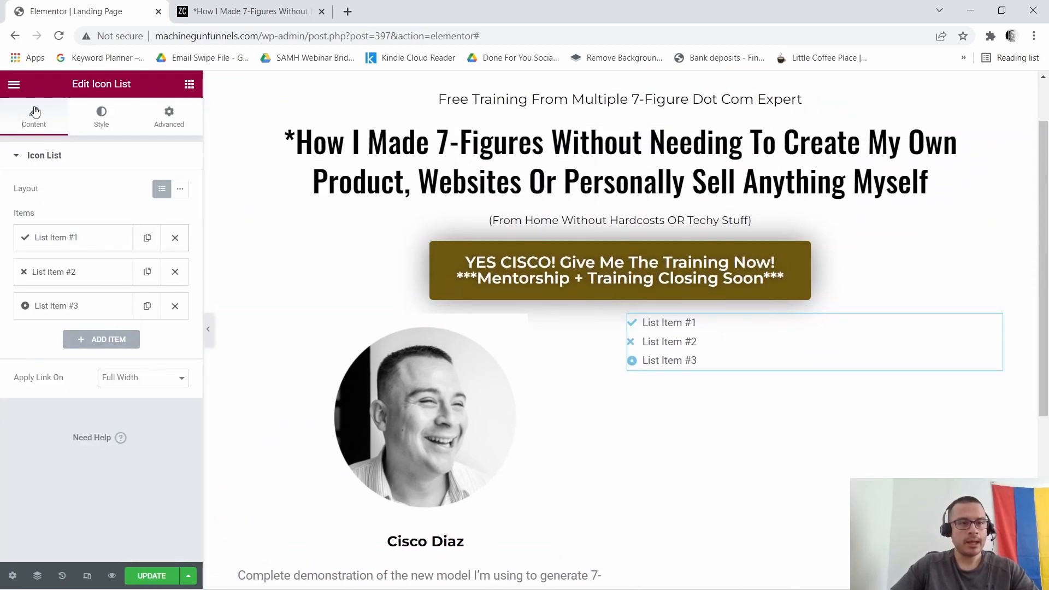
# Add a Heading widget above the icon list and replace its placeholder with the copied text "You're Going To See:".
pyautogui.click(189, 84)
pyautogui.moveTo(150, 249); pyautogui.dragTo(809, 323)
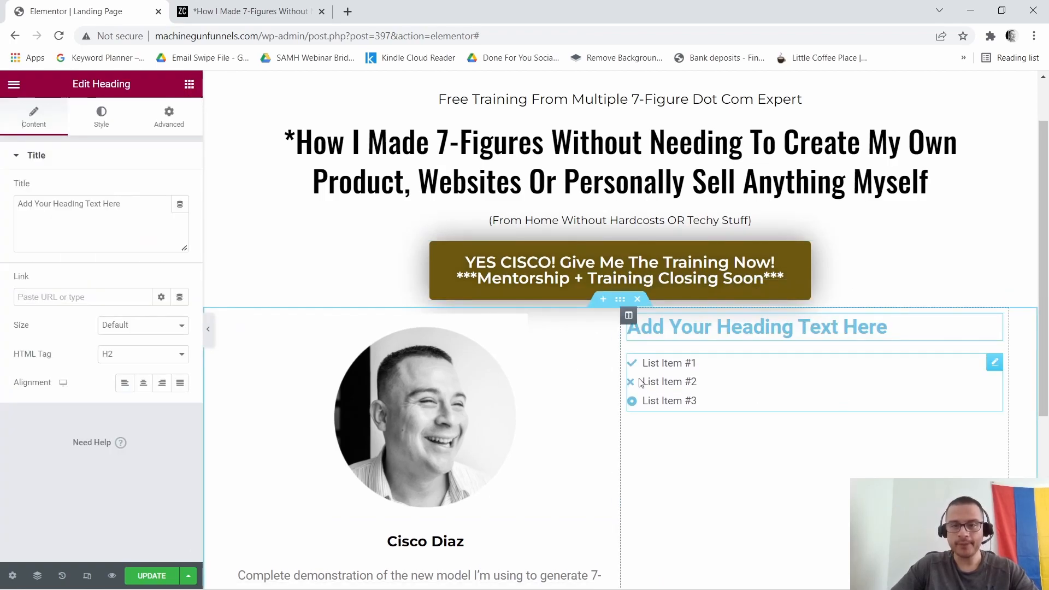
pyautogui.doubleClick(69, 206)
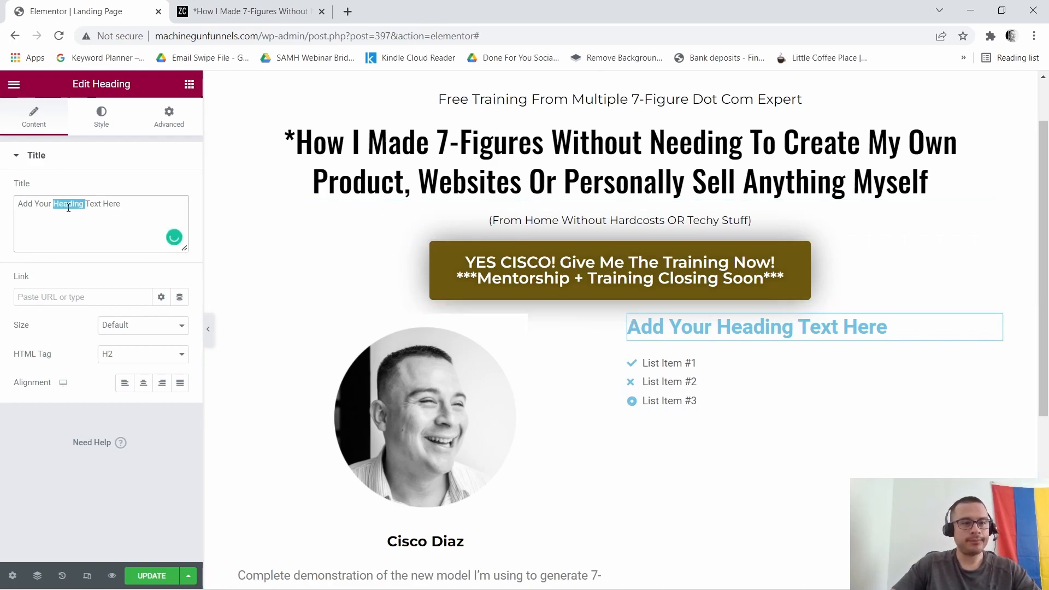
pyautogui.hotkey('ctrl', 'a')
pyautogui.rightClick(68, 208)
pyautogui.click(112, 273)
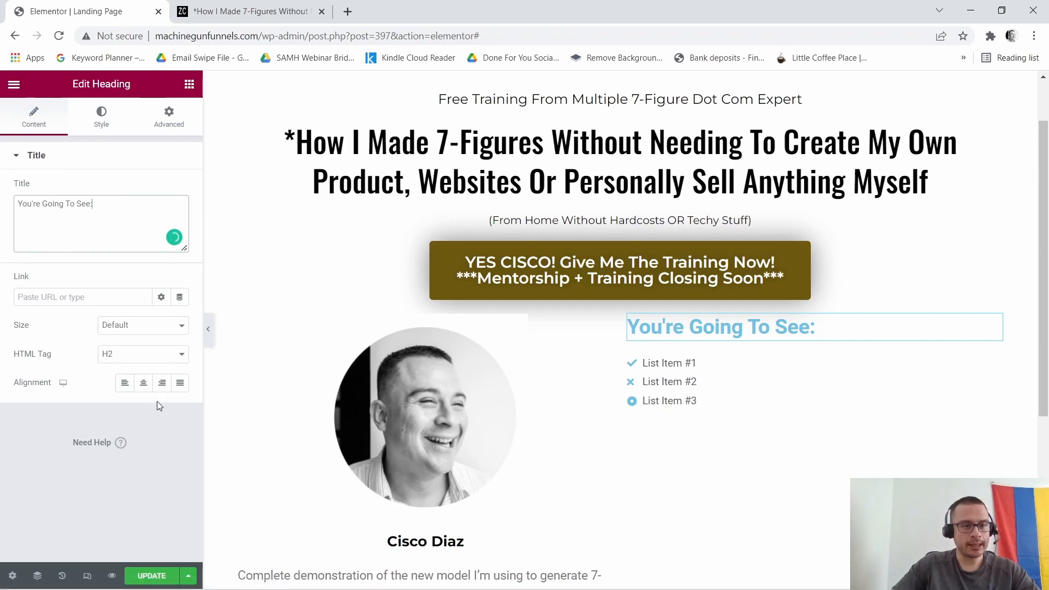
# Center the "You're Going To See:" heading and set its text color to #000000.
pyautogui.click(143, 383)
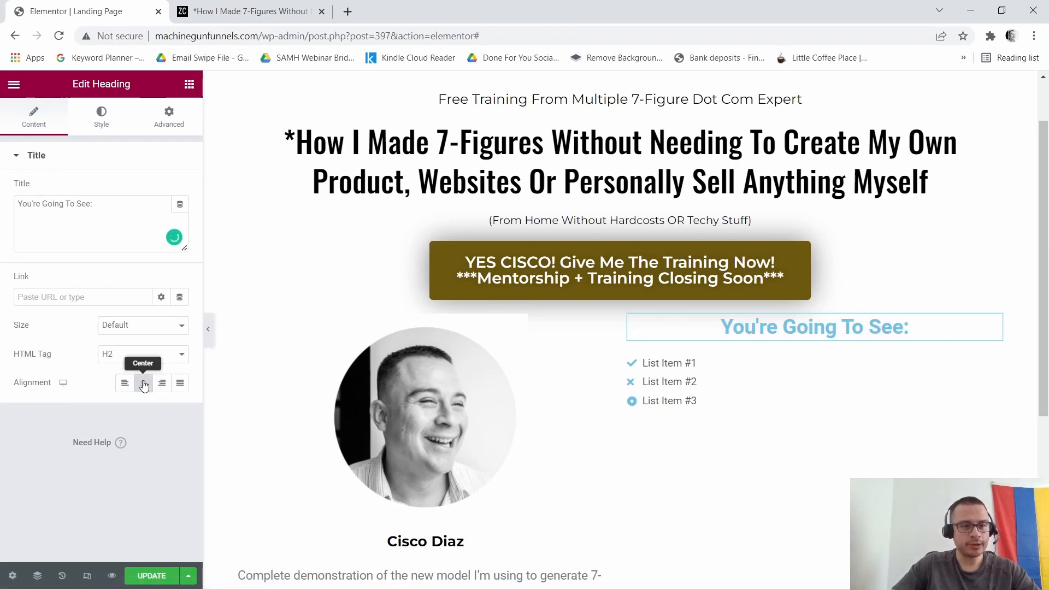
pyautogui.click(101, 117)
pyautogui.click(177, 192)
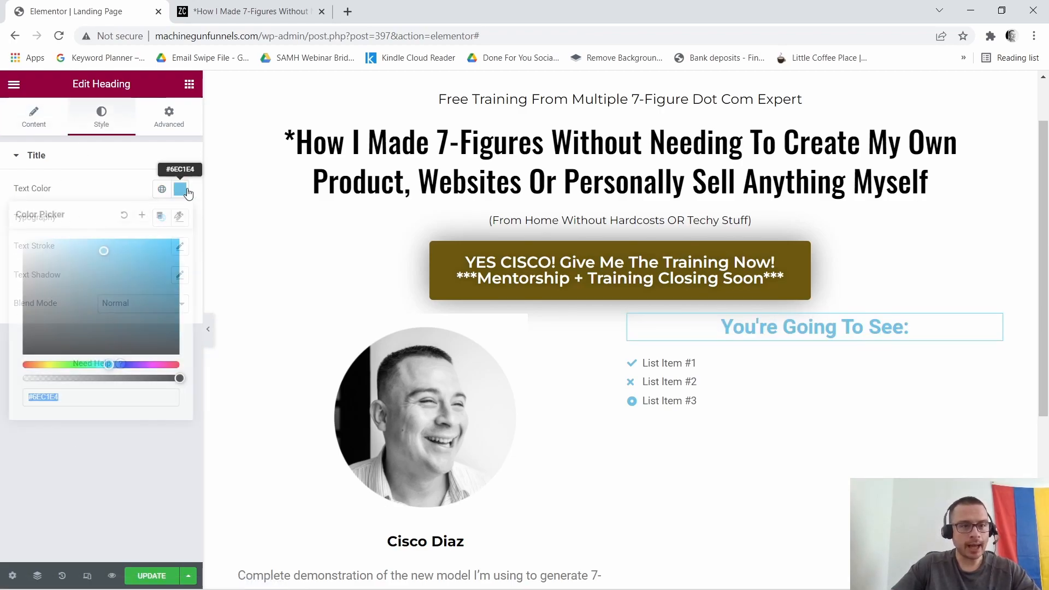
pyautogui.moveTo(60, 397); pyautogui.dragTo(1, 398)
pyautogui.write('#000000')
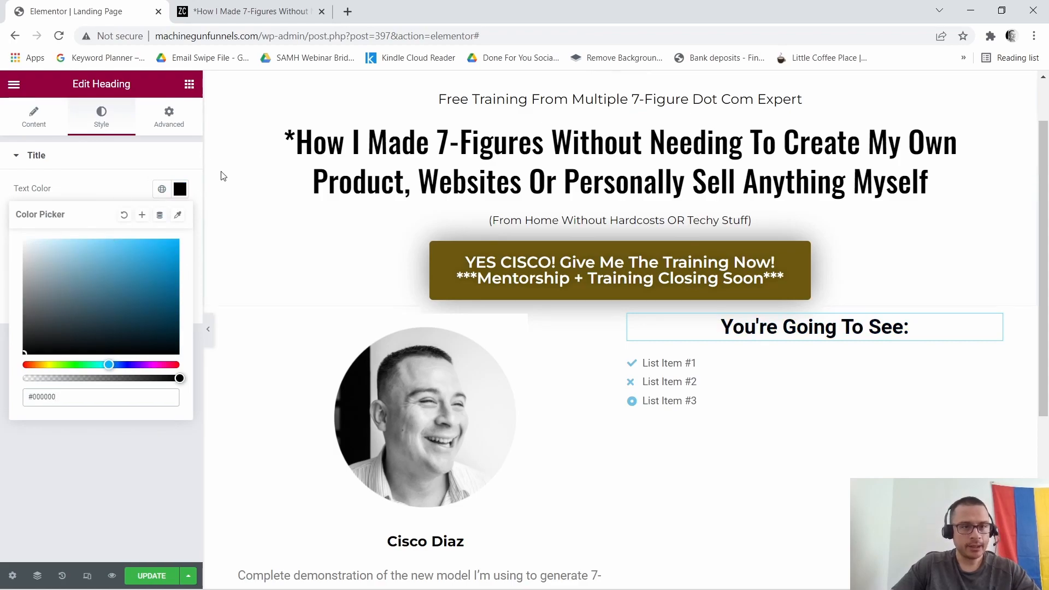
pyautogui.click(180, 190)
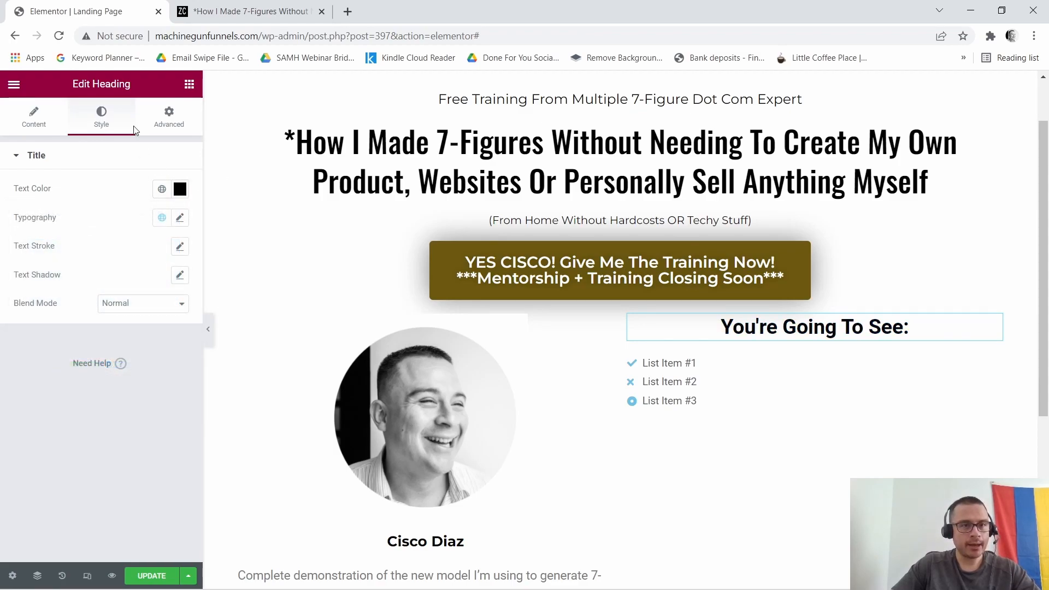
# Check the subheading's look on the reference page and set the "You're Going To See:" heading's font family to Montserrat.
pyautogui.click(259, 11)
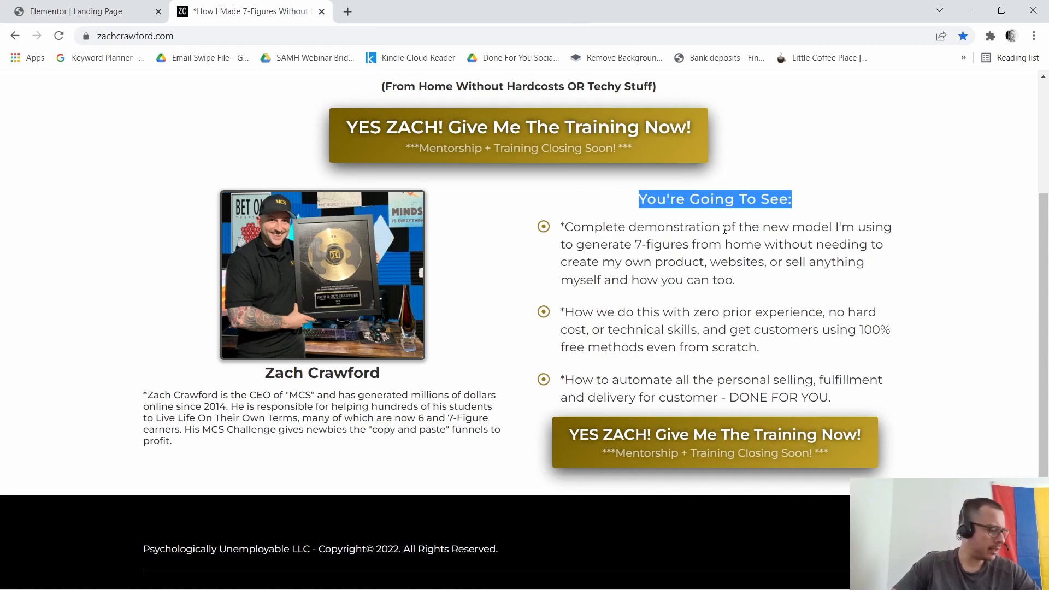
pyautogui.click(110, 11)
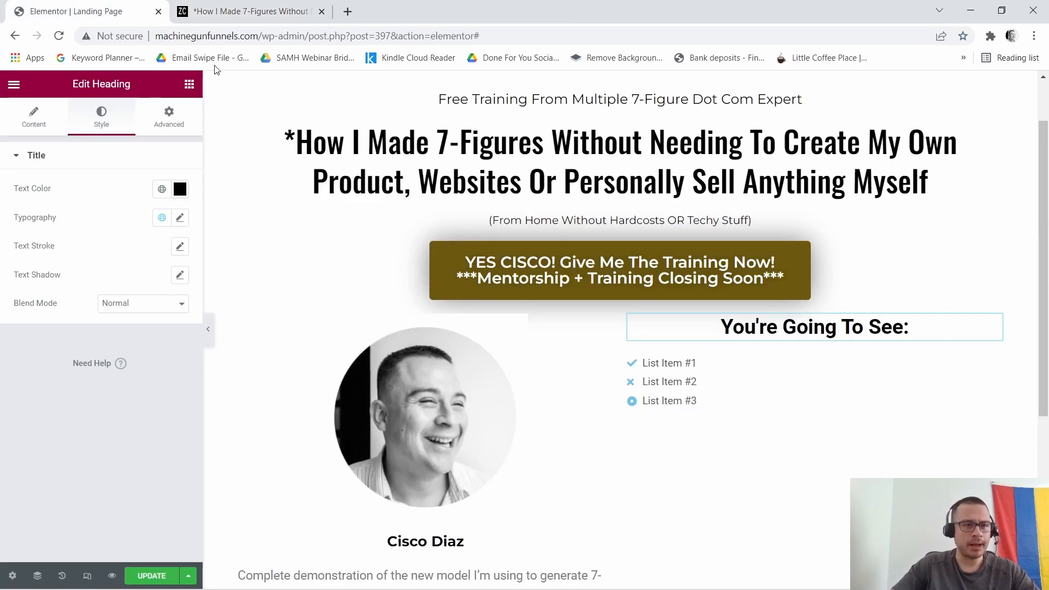
pyautogui.click(181, 217)
pyautogui.click(169, 289)
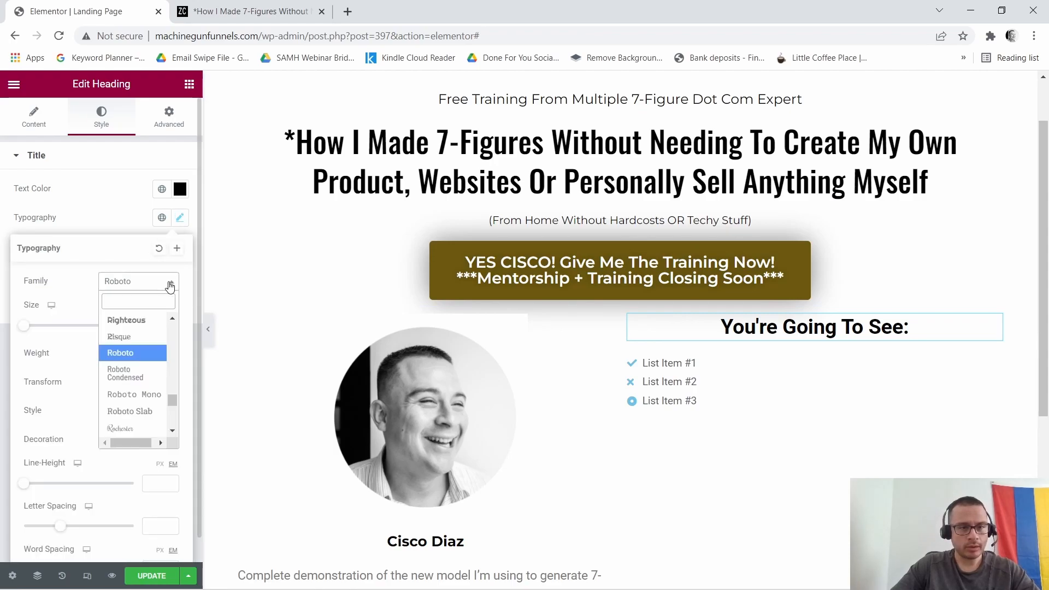
pyautogui.write('Mont')
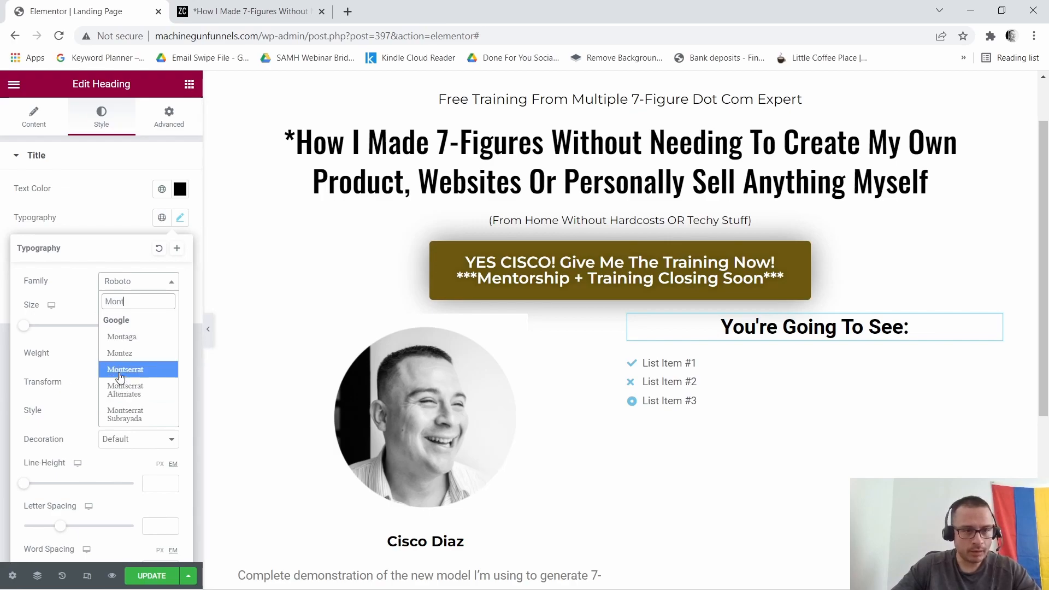
pyautogui.click(126, 369)
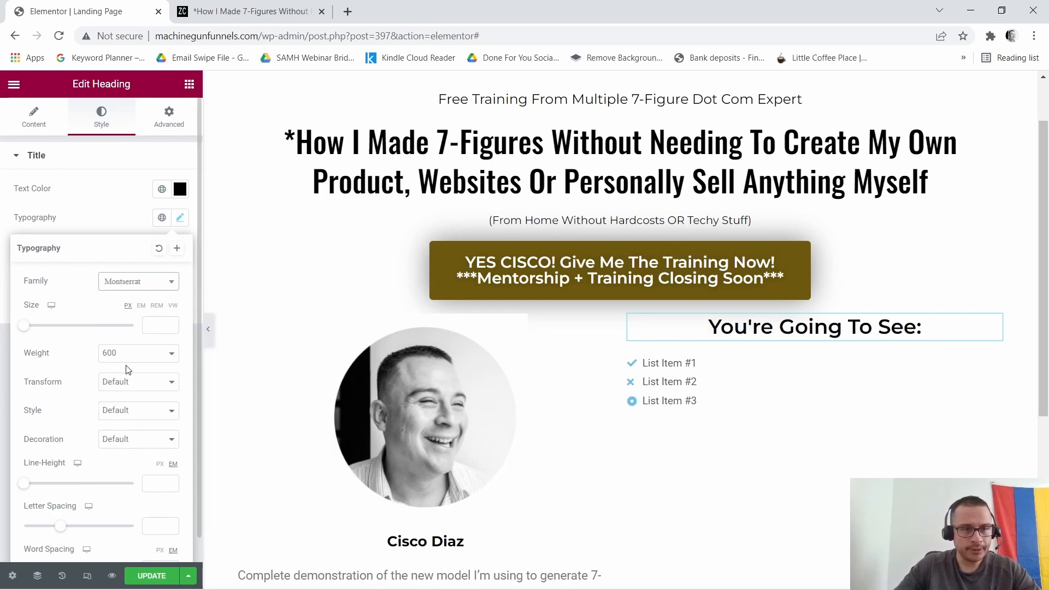
# Set the font size of the "You're Going To See:" heading to 20 px.
pyautogui.click(172, 323)
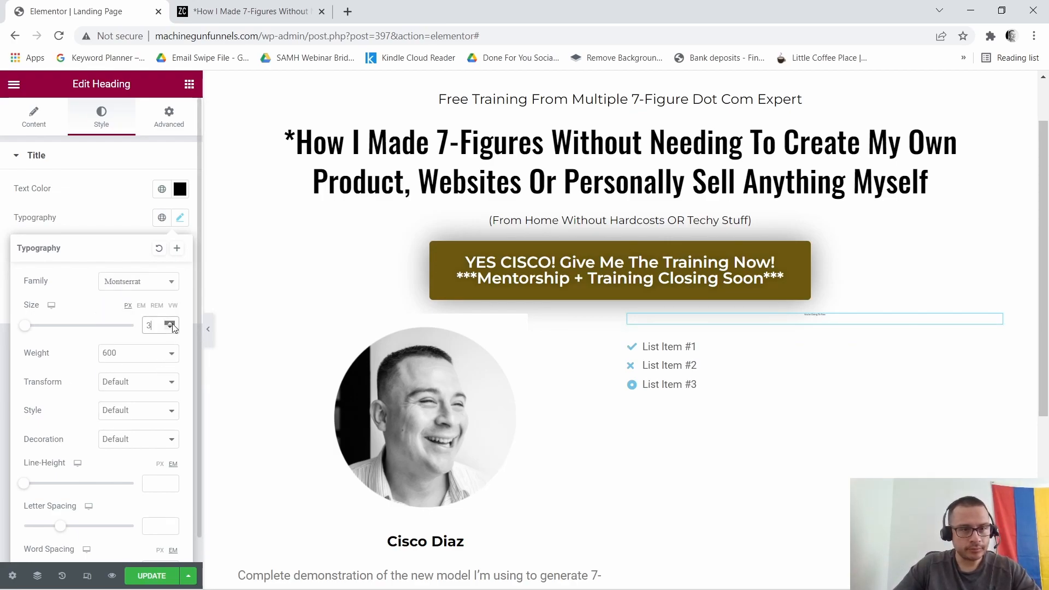
pyautogui.click(171, 323)
pyautogui.click(172, 323)
pyautogui.click(172, 324)
pyautogui.click(172, 323)
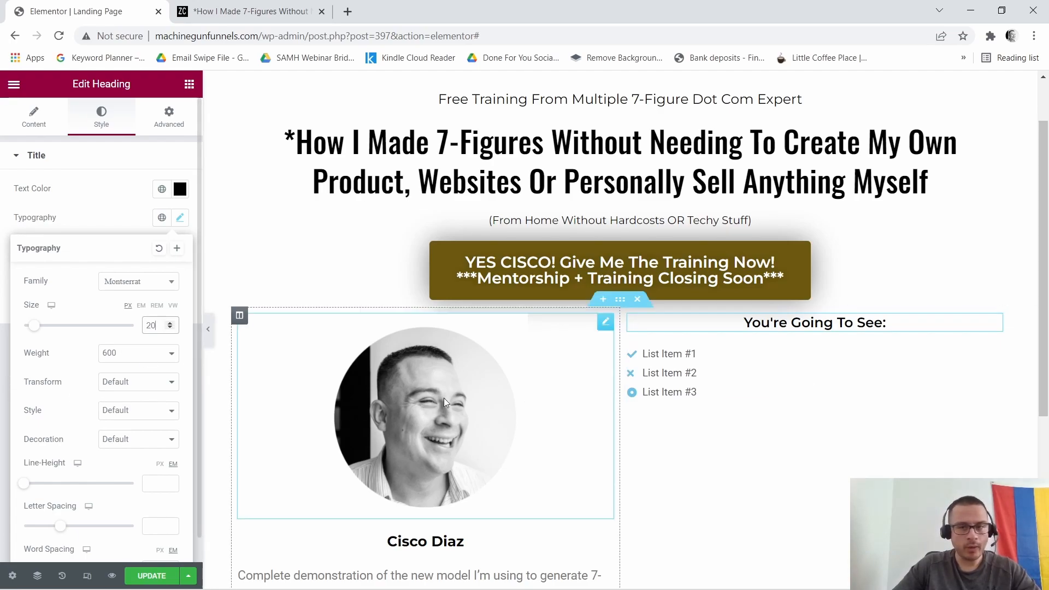
# Compare the subheading with the reference page and set the "You're Going To See:" heading's font weight to 500.
pyautogui.click(290, 6)
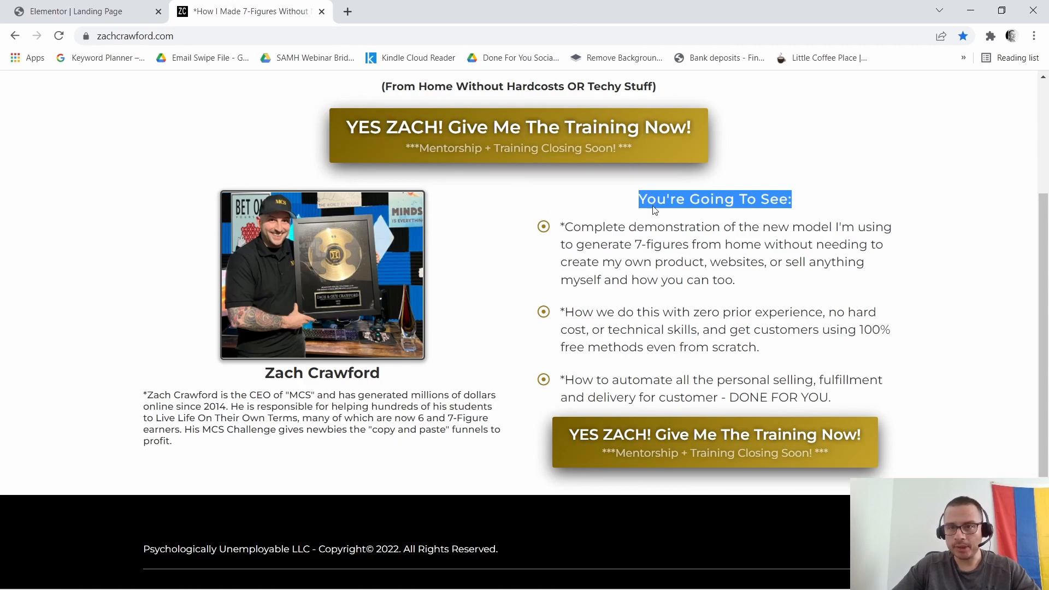
pyautogui.click(881, 218)
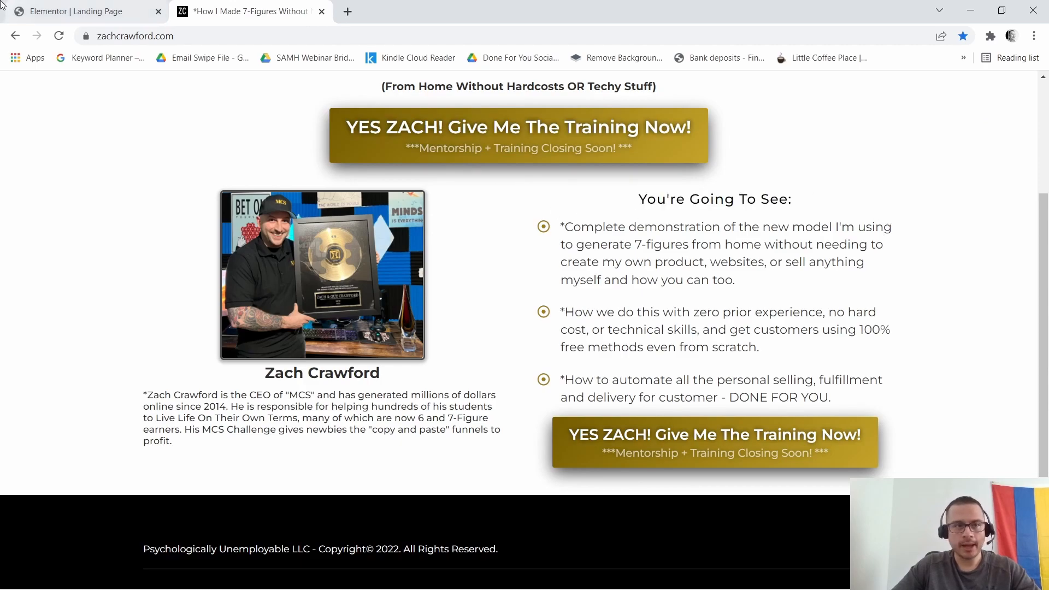
pyautogui.click(87, 11)
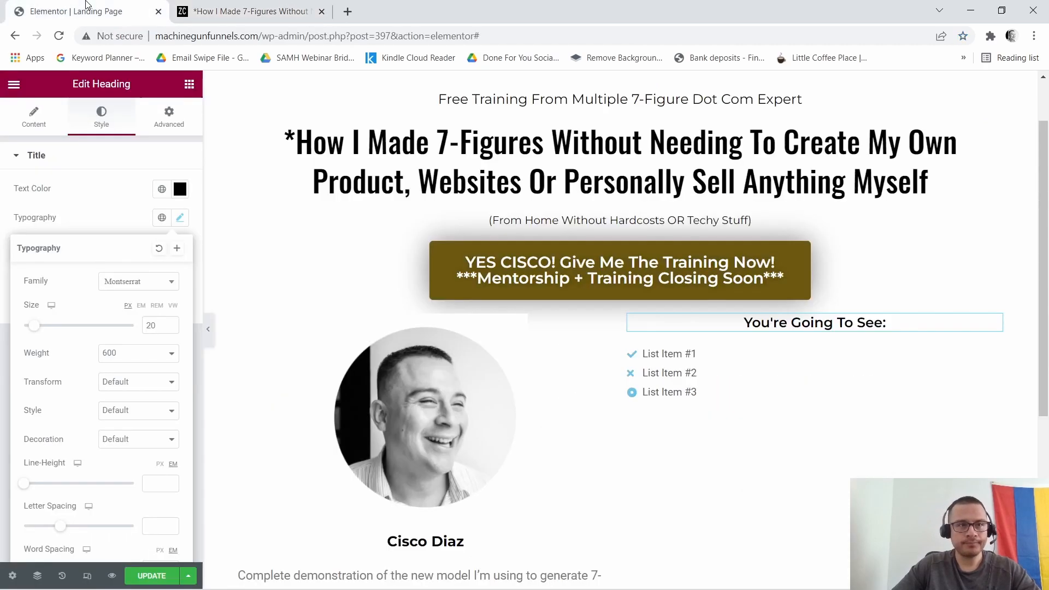
pyautogui.click(171, 358)
pyautogui.click(117, 413)
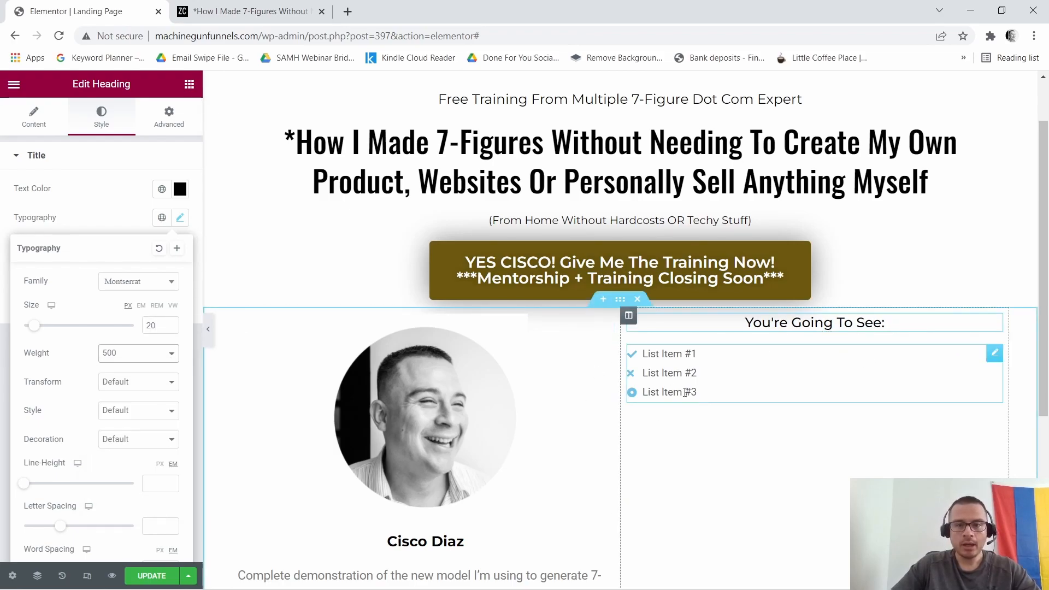
# Open the icon list for editing and copy the first bullet, "*Complete demonstration of the new model...", from the reference page.
pyautogui.click(994, 353)
pyautogui.click(252, 11)
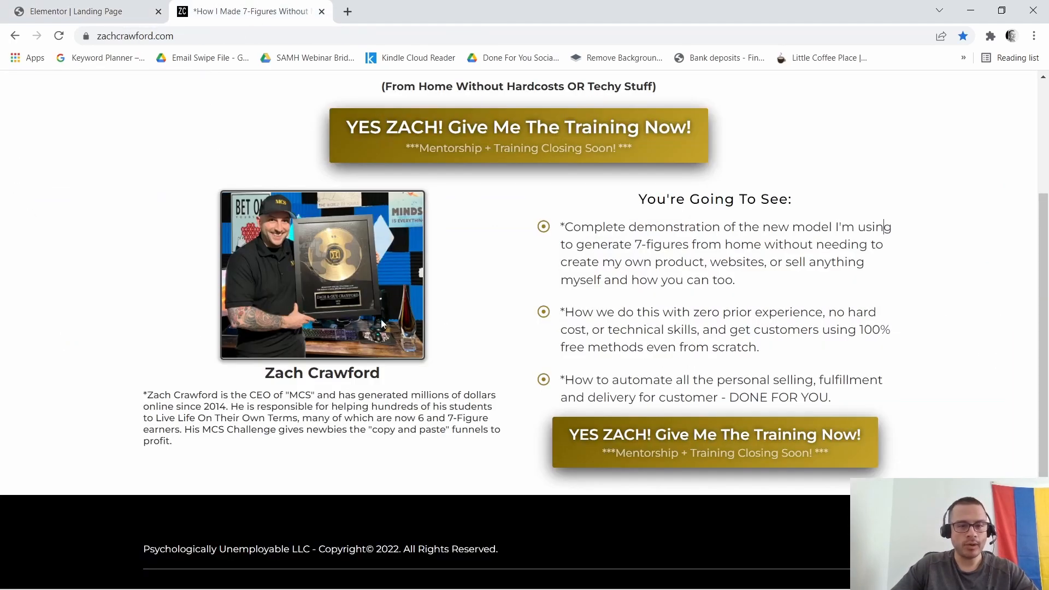
pyautogui.moveTo(561, 227); pyautogui.dragTo(743, 280)
pyautogui.rightClick(684, 257)
pyautogui.click(782, 272)
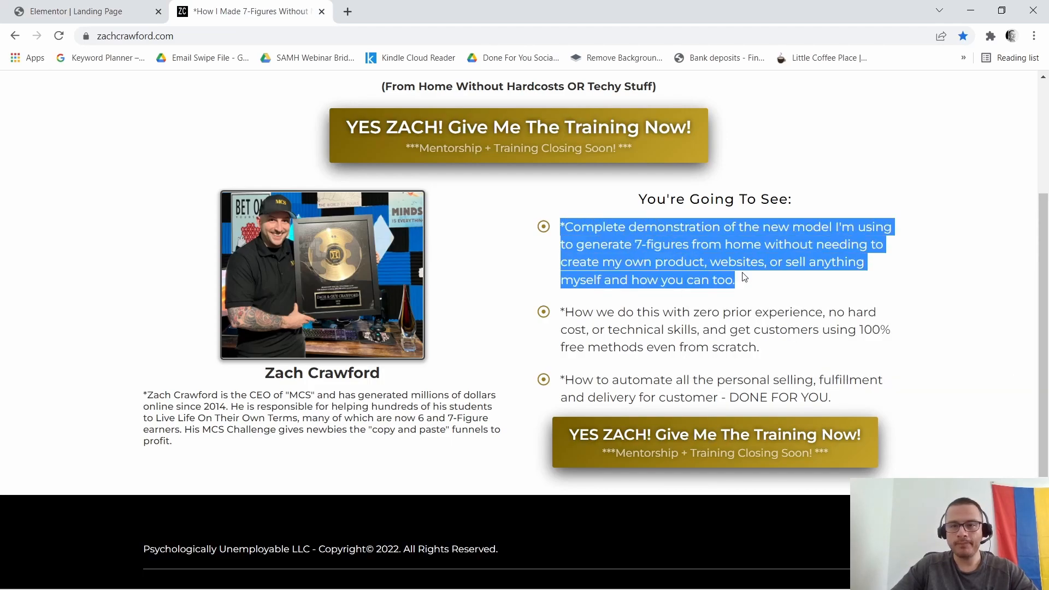
# Replace the text of the icon list's first item with the copied "*Complete demonstration of the new model..." bullet.
pyautogui.click(127, 8)
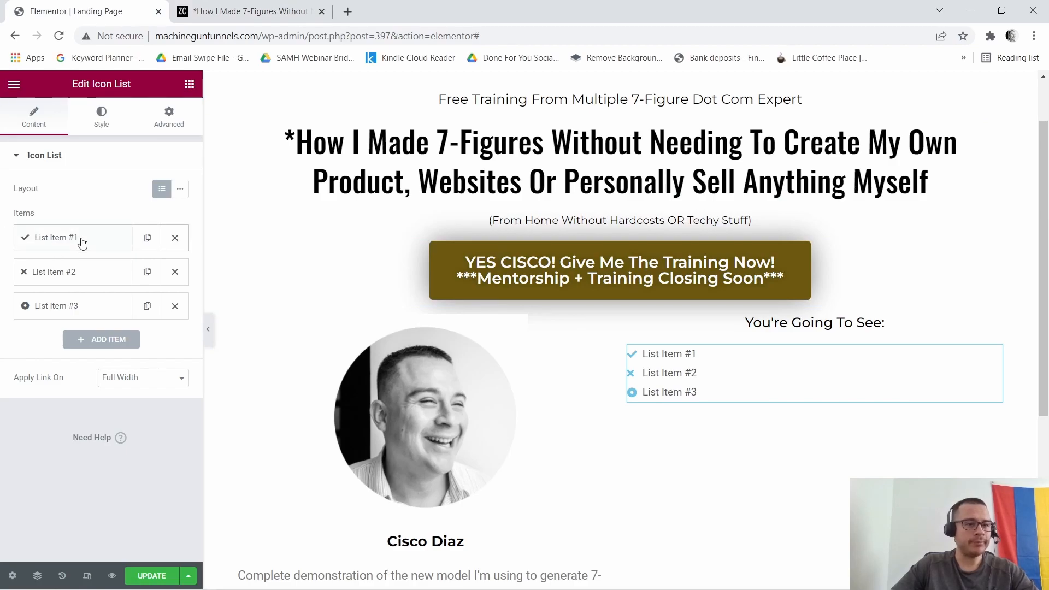
pyautogui.click(55, 240)
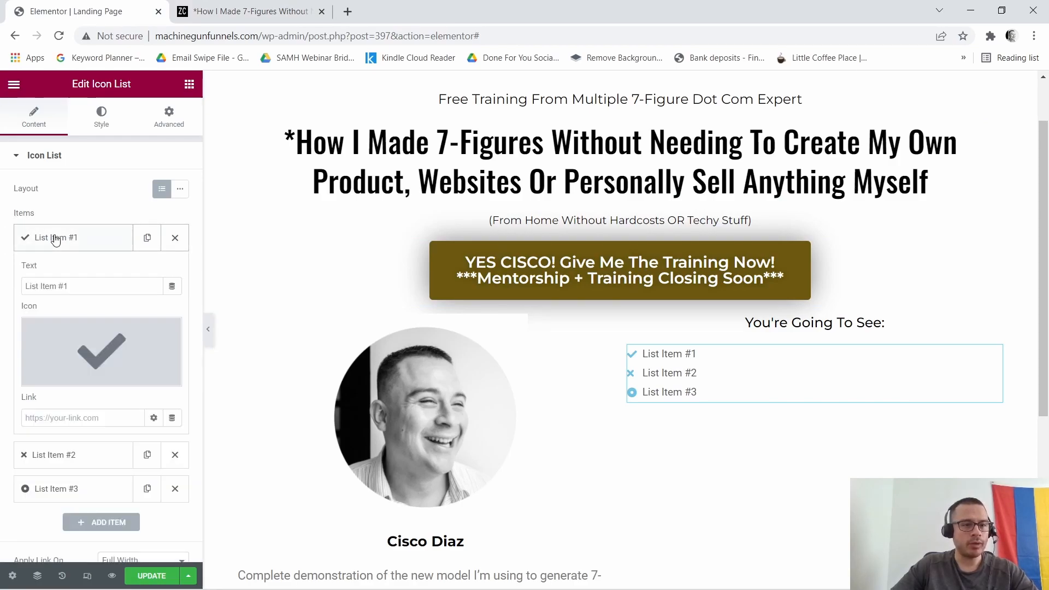
pyautogui.moveTo(76, 287); pyautogui.dragTo(2, 289)
pyautogui.rightClick(53, 291)
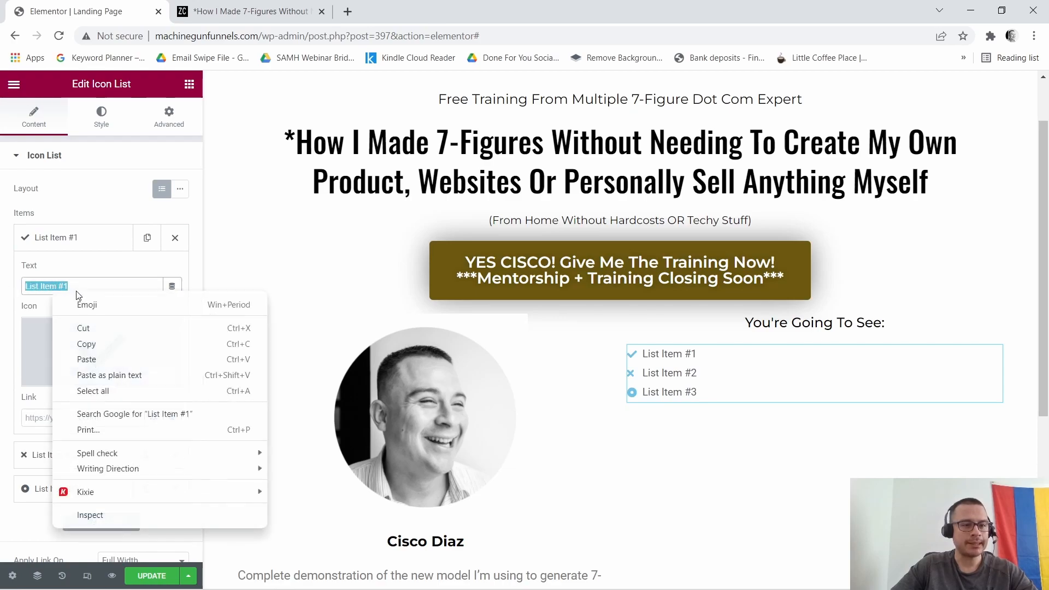
pyautogui.click(90, 359)
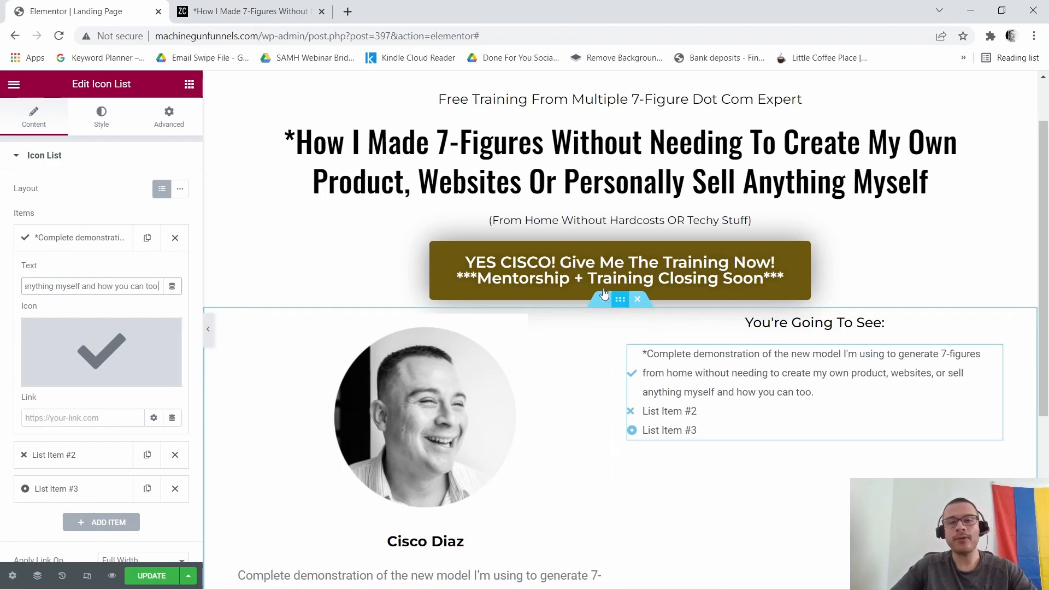
# Check the bullet style on the reference page and change the first list item's icon to the outlined Dot circle from the icon library.
pyautogui.click(248, 11)
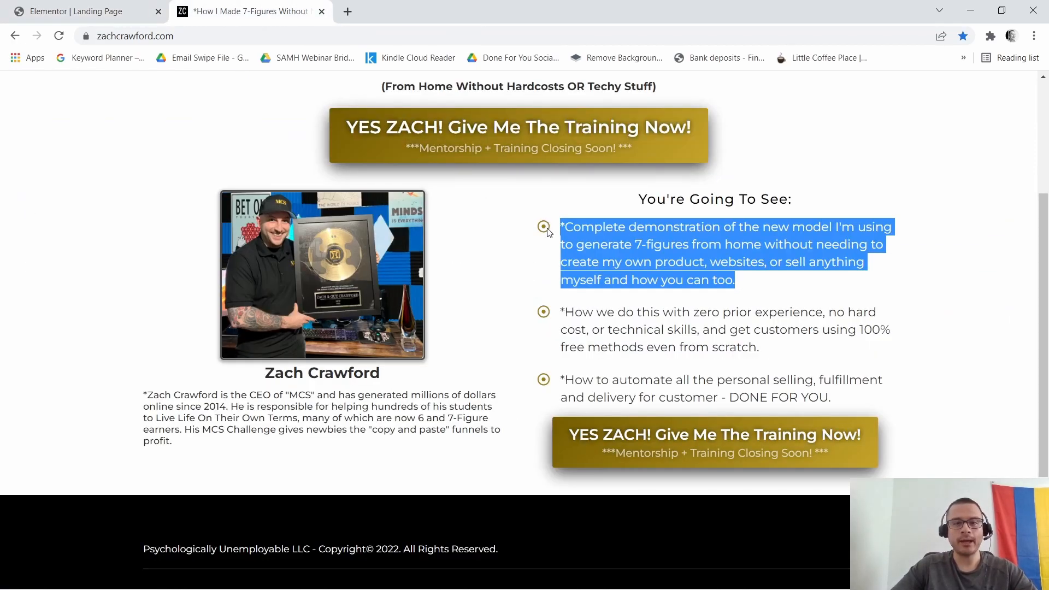
pyautogui.click(153, 10)
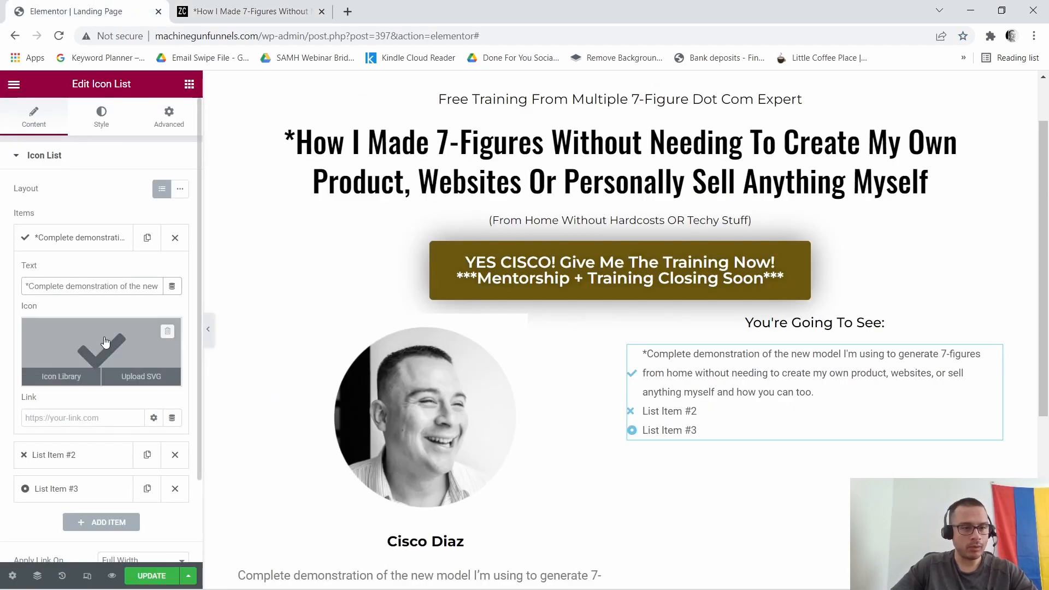
pyautogui.click(105, 343)
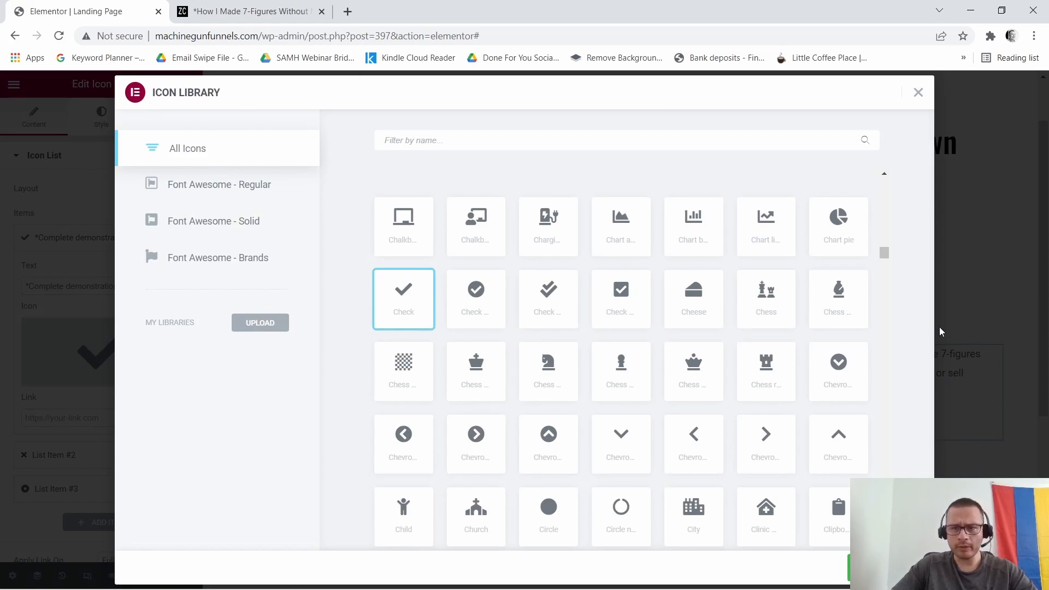
pyautogui.moveTo(884, 252); pyautogui.dragTo(883, 251)
pyautogui.scroll(-4, 884, 255)
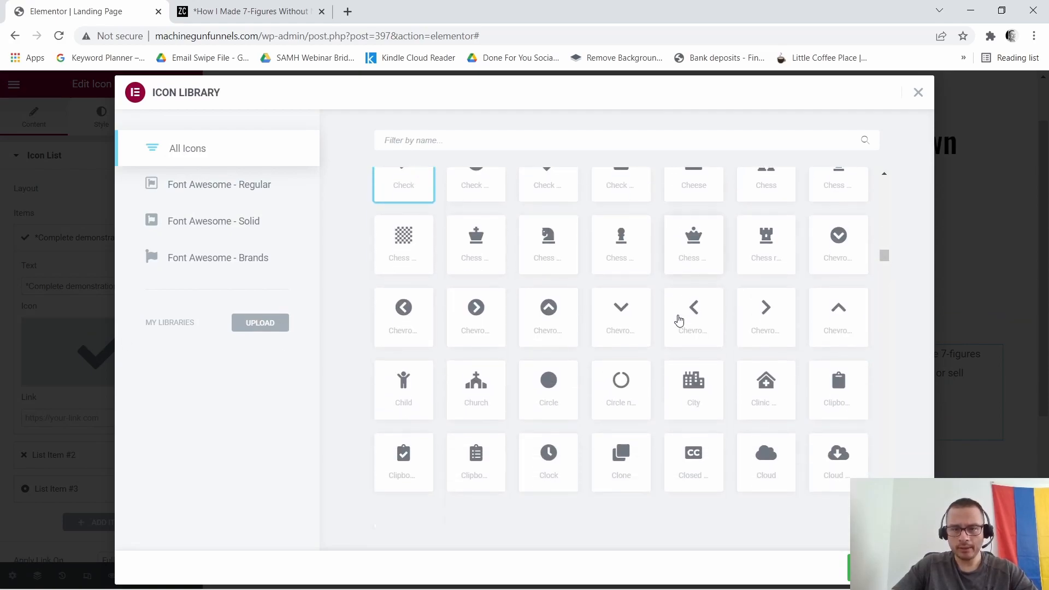
pyautogui.scroll(7, 679, 333)
pyautogui.scroll(4, 710, 355)
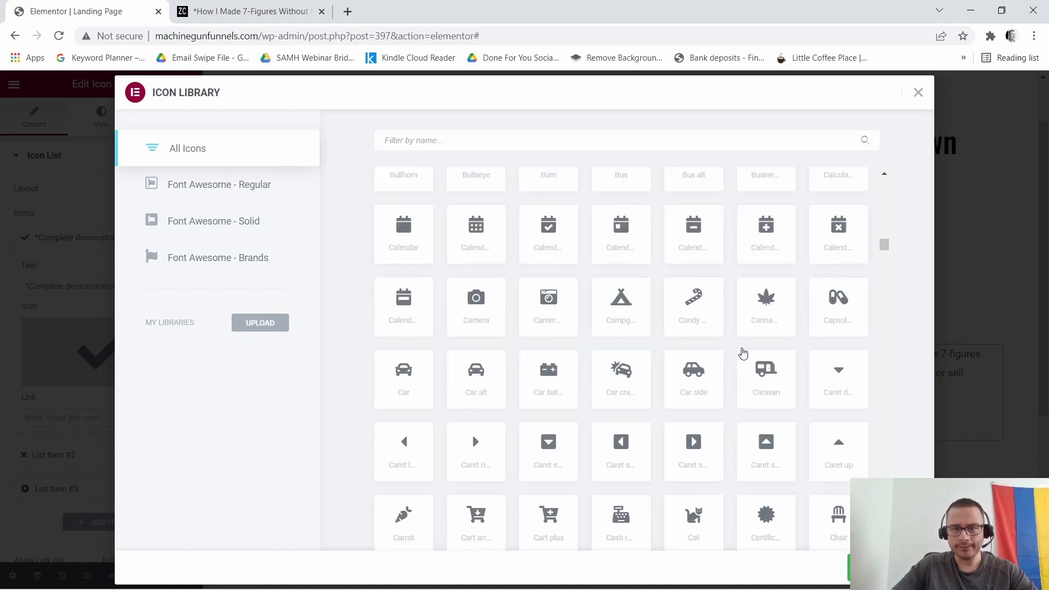
pyautogui.moveTo(884, 248); pyautogui.dragTo(885, 180)
pyautogui.scroll(-3, 542, 326)
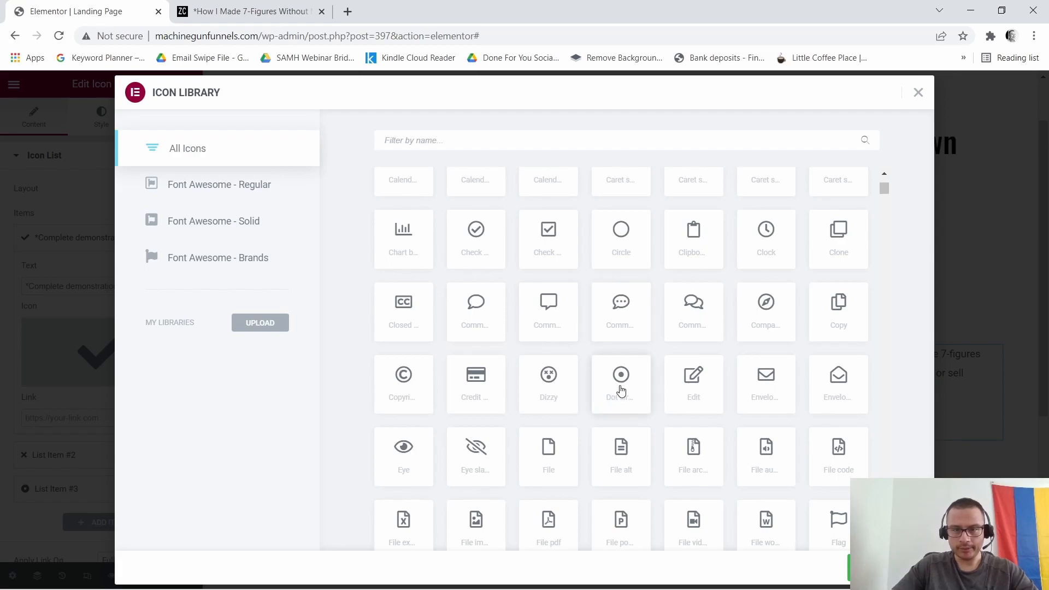
pyautogui.click(618, 390)
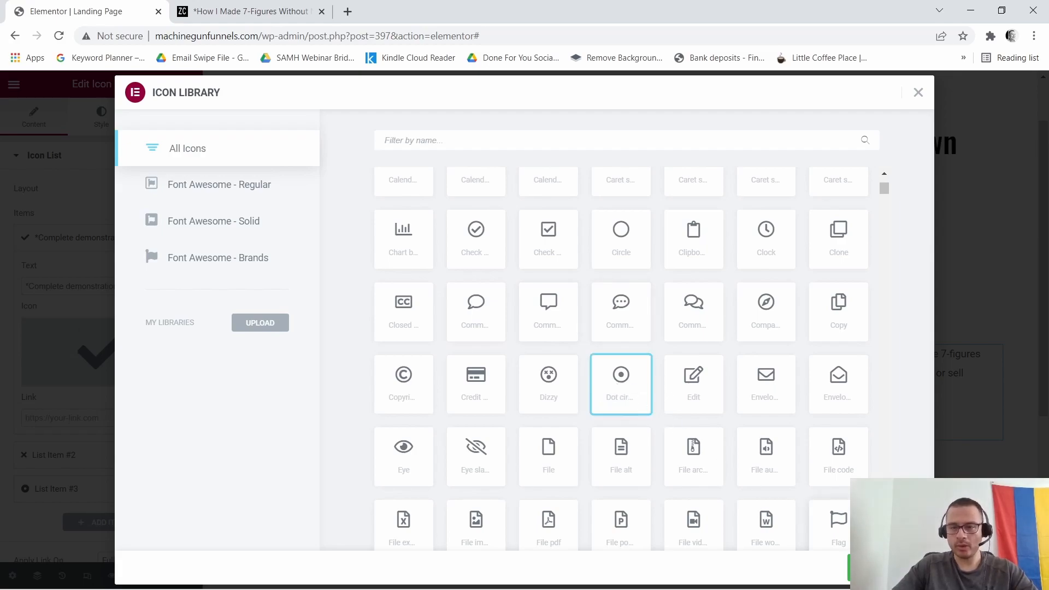
pyautogui.click(884, 568)
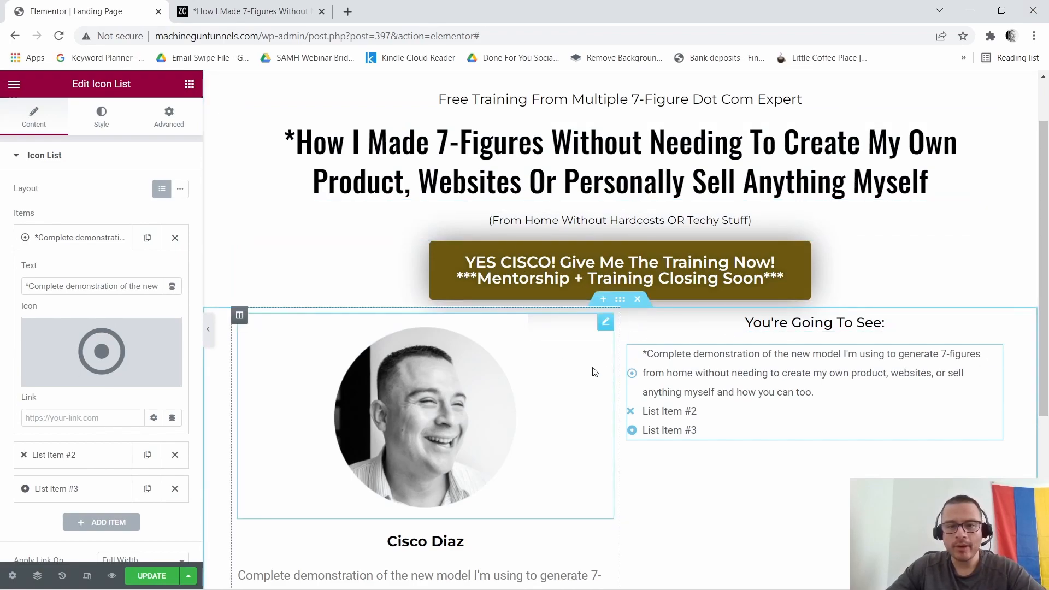
# Sample the gold background color of the "YES CISCO!" button with the ColorZilla extension.
pyautogui.click(990, 36)
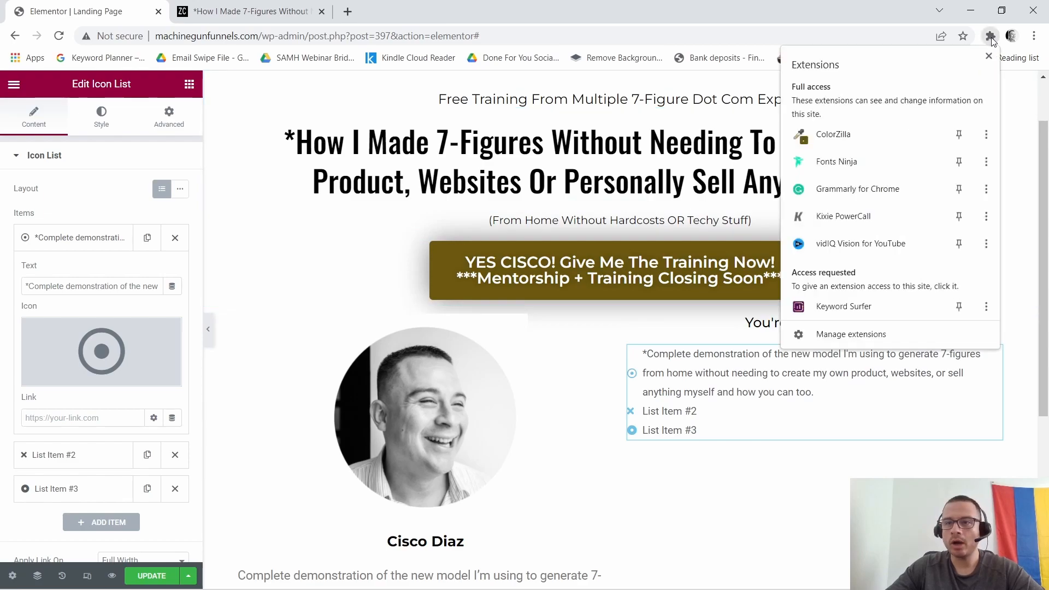
pyautogui.click(833, 141)
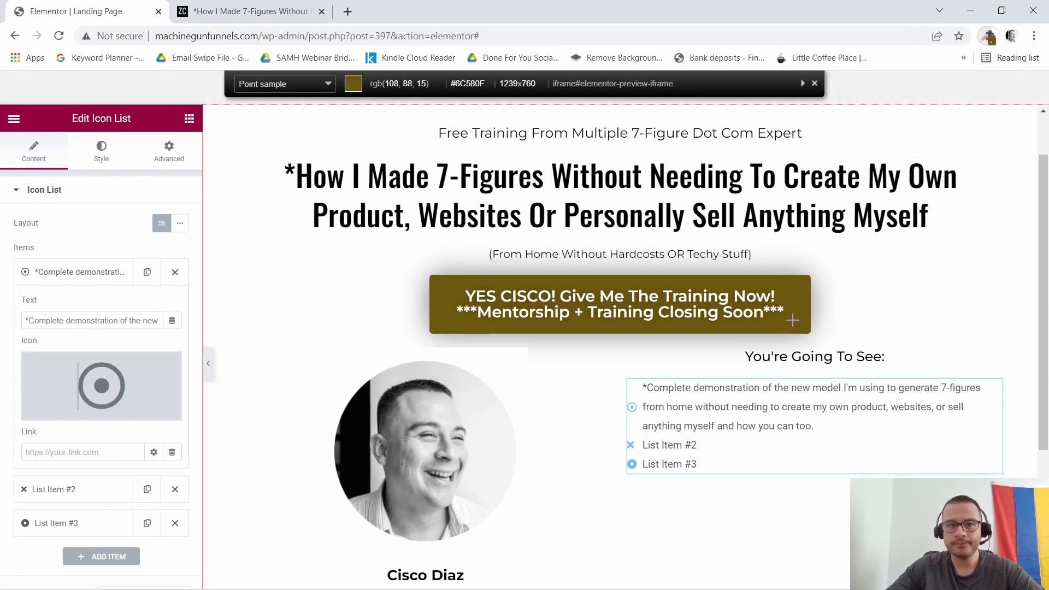
pyautogui.click(792, 321)
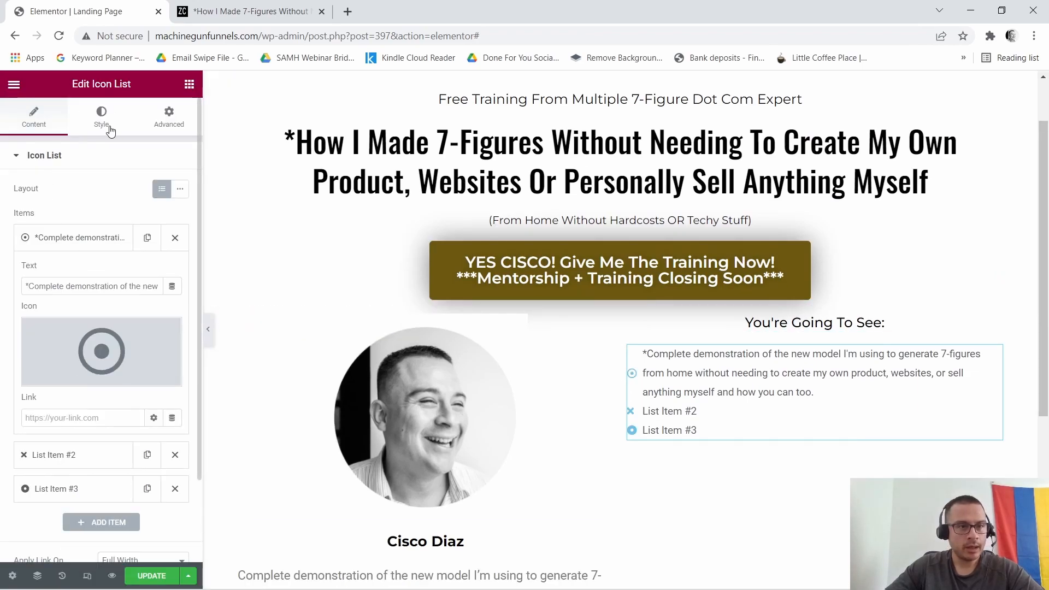
# Set the icon list's icon color to the sampled gold #6C580F.
pyautogui.click(102, 121)
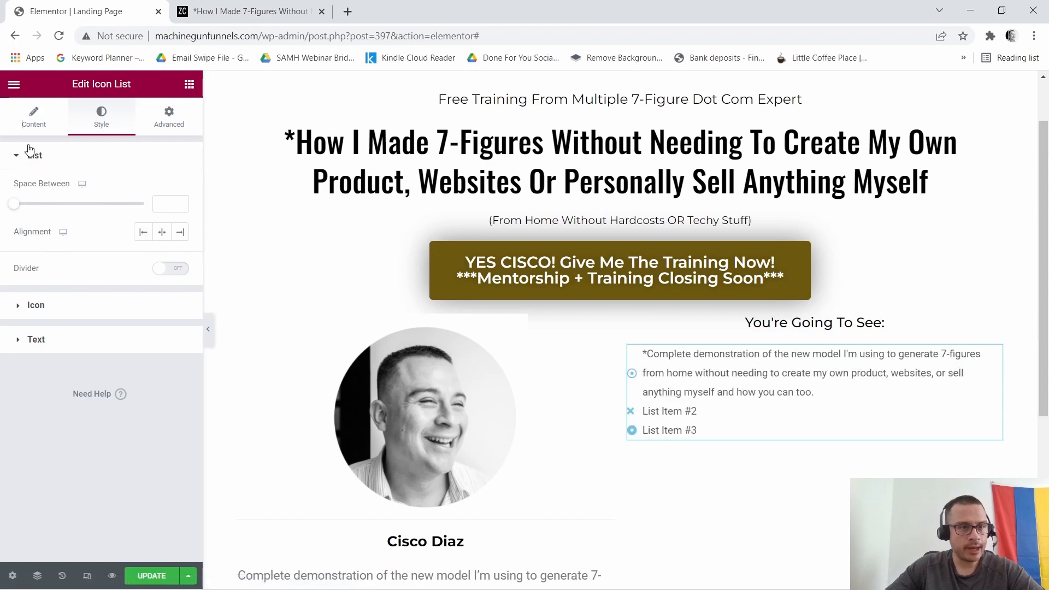
pyautogui.click(59, 309)
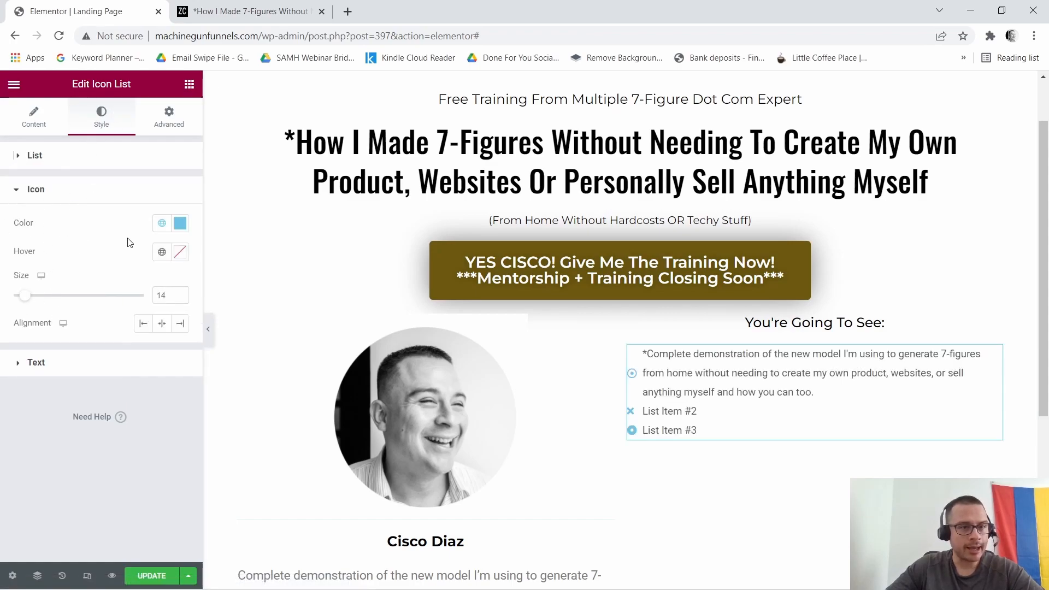
pyautogui.click(182, 229)
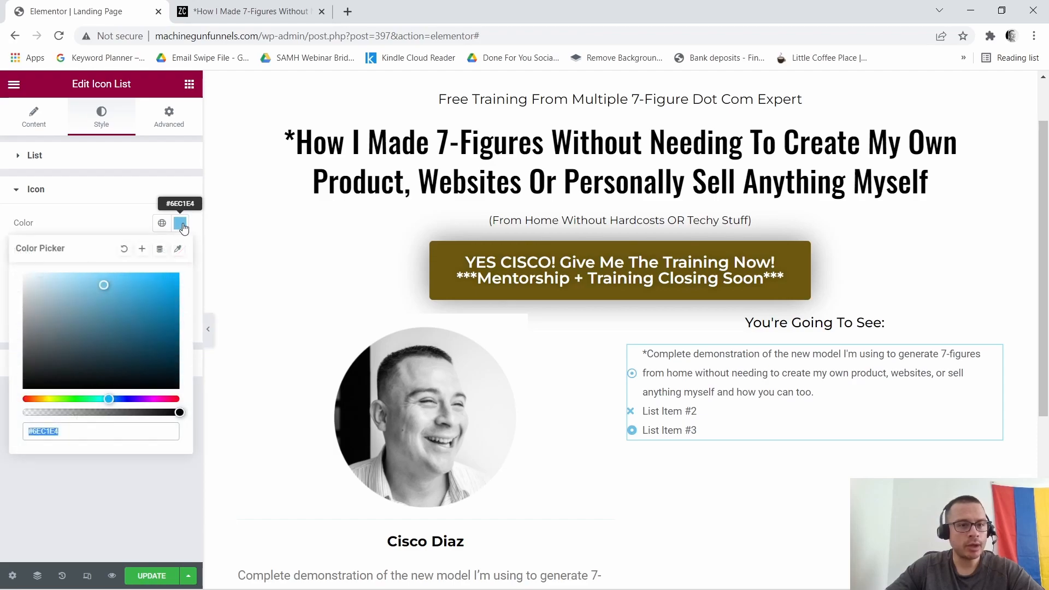
pyautogui.rightClick(66, 436)
pyautogui.click(101, 269)
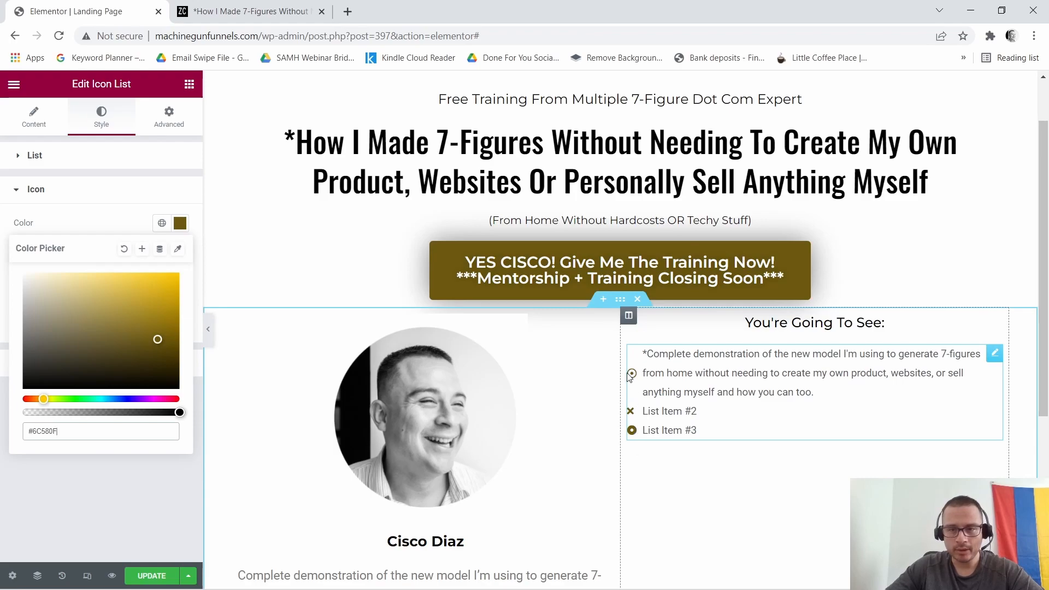
# Copy the second bullet, "*How we do this with zero prior experience...", from the reference page.
pyautogui.click(32, 126)
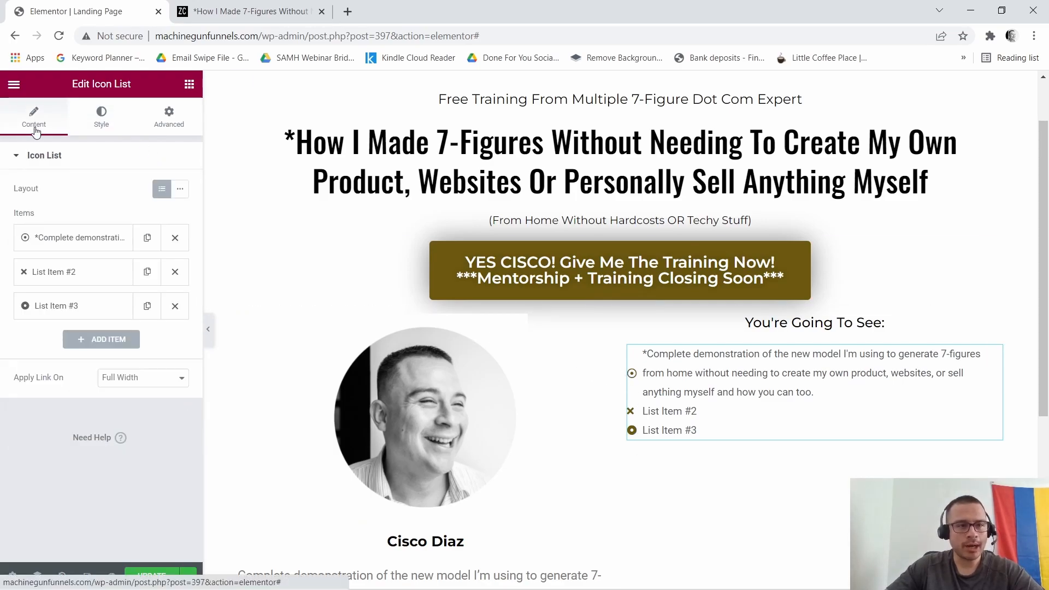
pyautogui.click(252, 11)
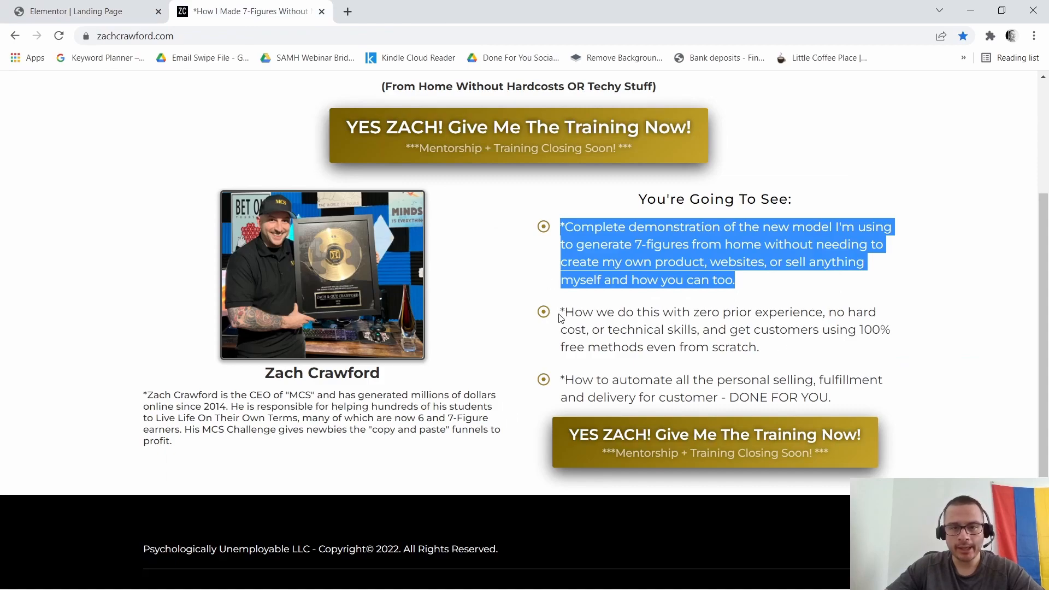
pyautogui.moveTo(559, 314); pyautogui.dragTo(756, 346)
pyautogui.rightClick(762, 347)
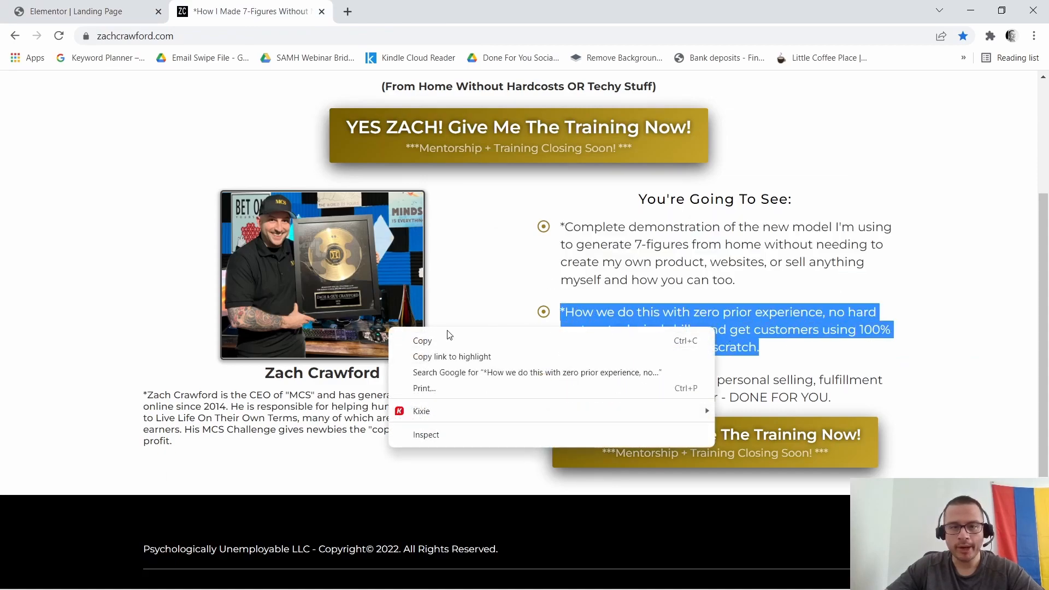
pyautogui.click(432, 342)
# Replace the text of the icon list's second item with the copied "*How we do this with zero prior experience..." bullet.
pyautogui.click(88, 10)
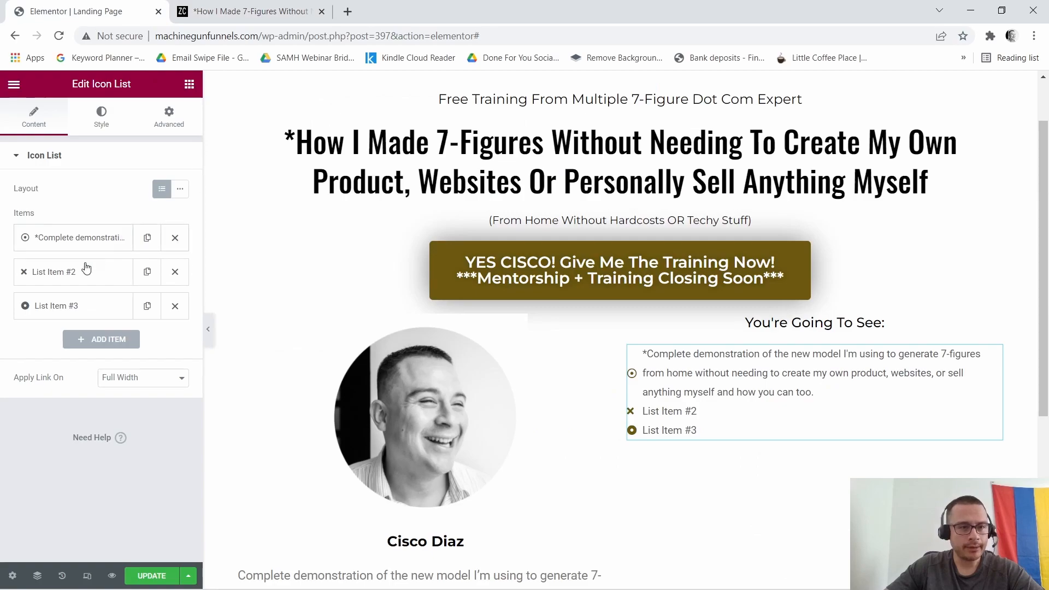
pyautogui.click(58, 272)
pyautogui.click(56, 321)
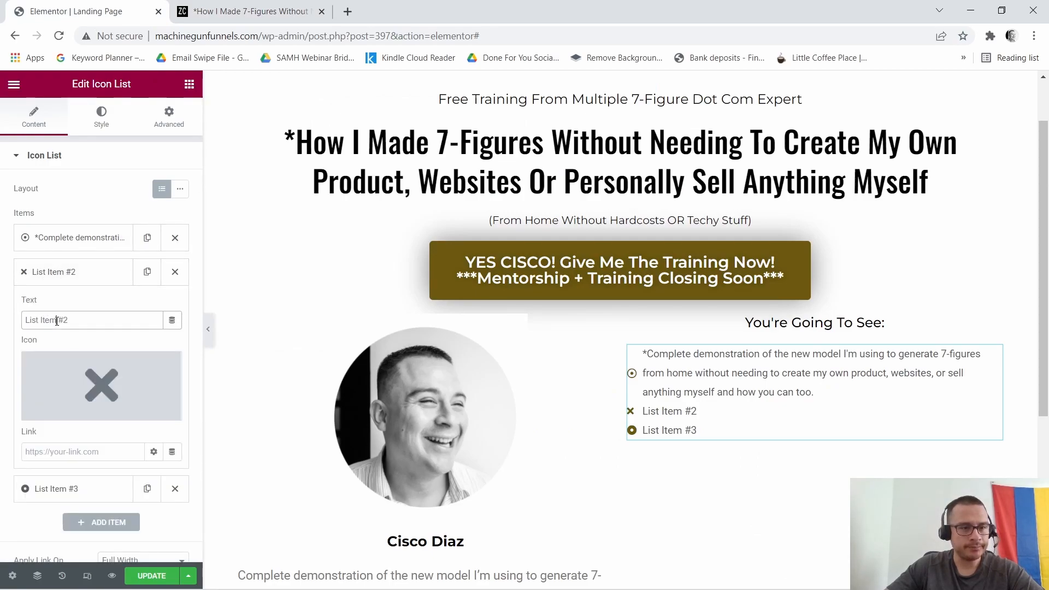
pyautogui.tripleClick(57, 321)
pyautogui.rightClick(57, 321)
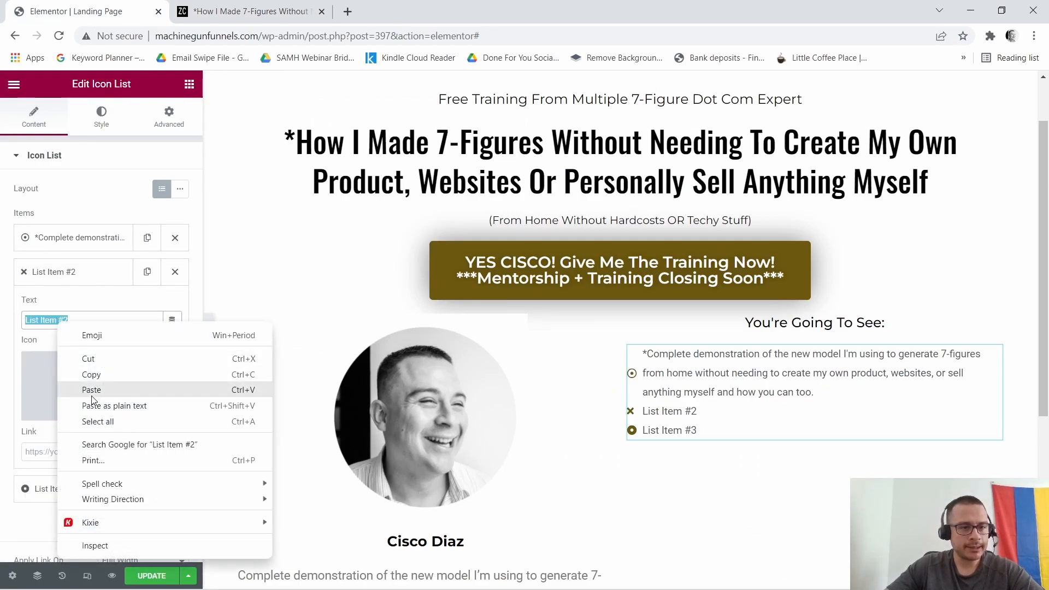
pyautogui.click(91, 396)
# Change the second list item's icon to the outlined Dot circle from the icon library.
pyautogui.click(97, 383)
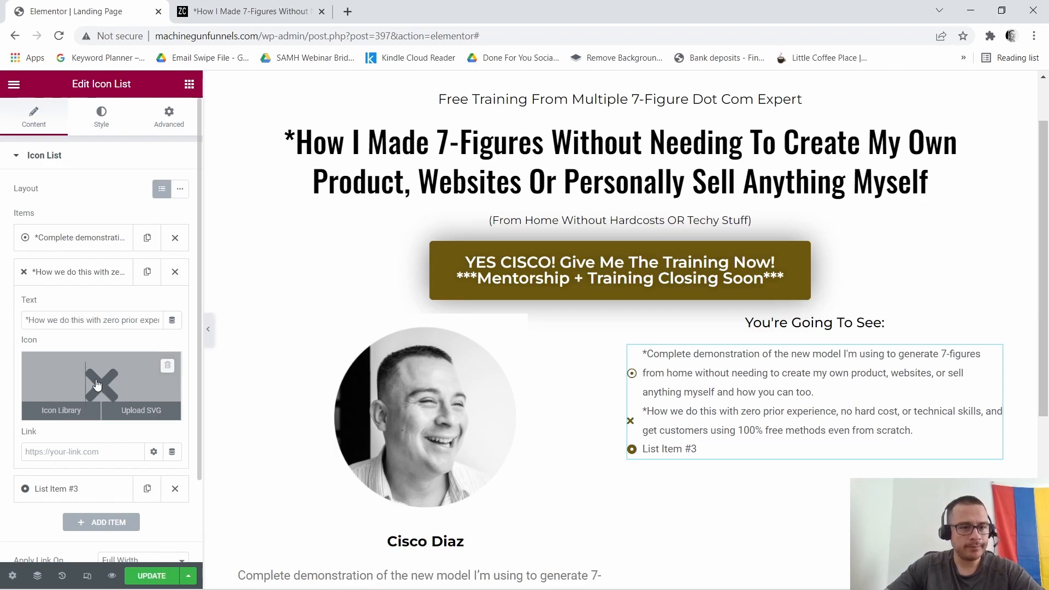
pyautogui.moveTo(884, 414); pyautogui.dragTo(883, 180)
pyautogui.scroll(-2, 623, 315)
pyautogui.scroll(-1, 624, 315)
pyautogui.click(627, 390)
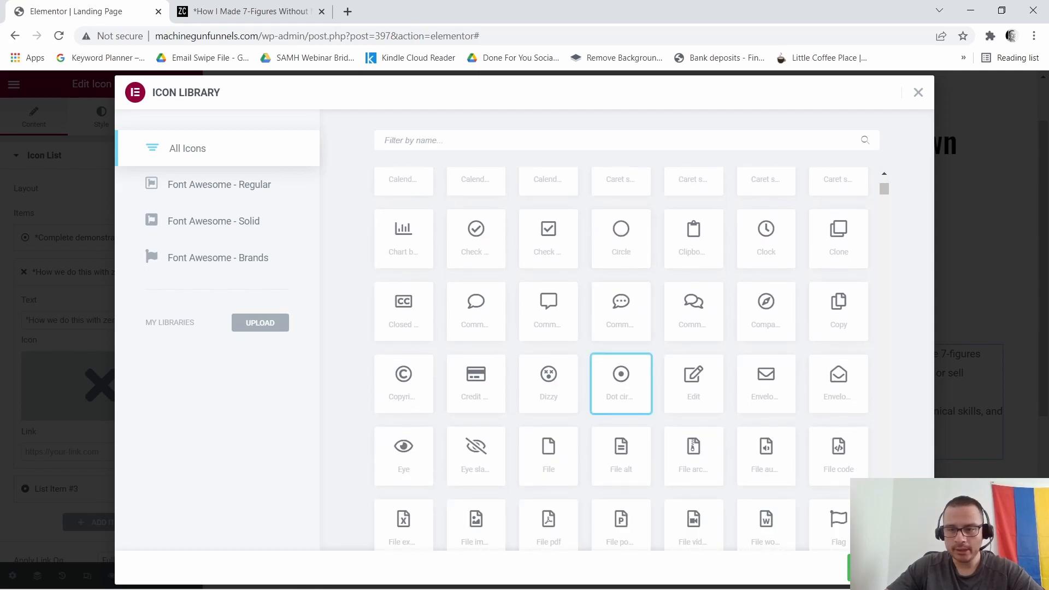
pyautogui.click(886, 569)
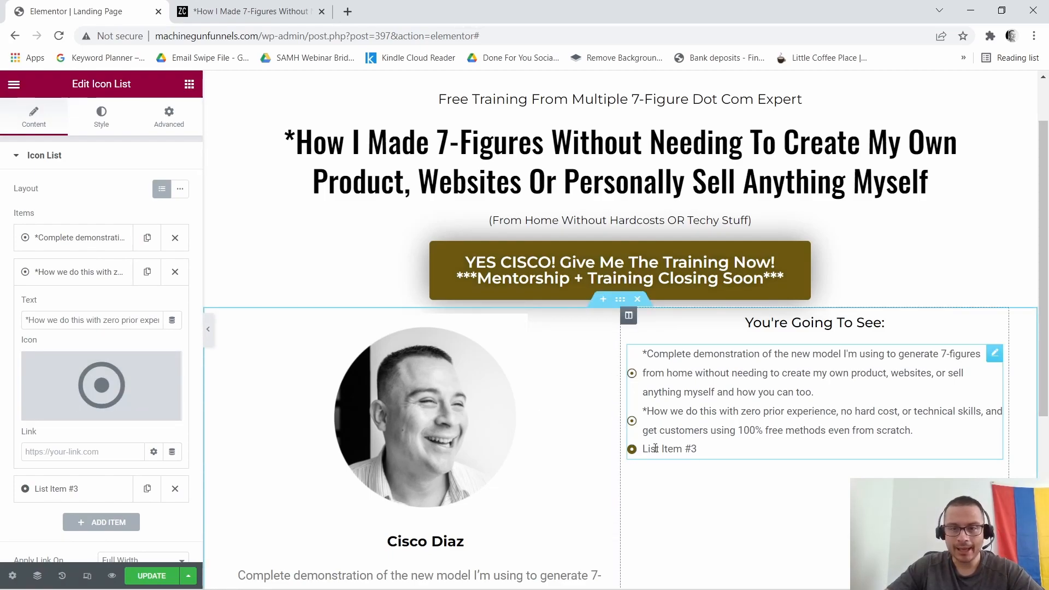
# Copy the third bullet, "*How to automate all the personal selling...", from the reference page.
pyautogui.click(248, 11)
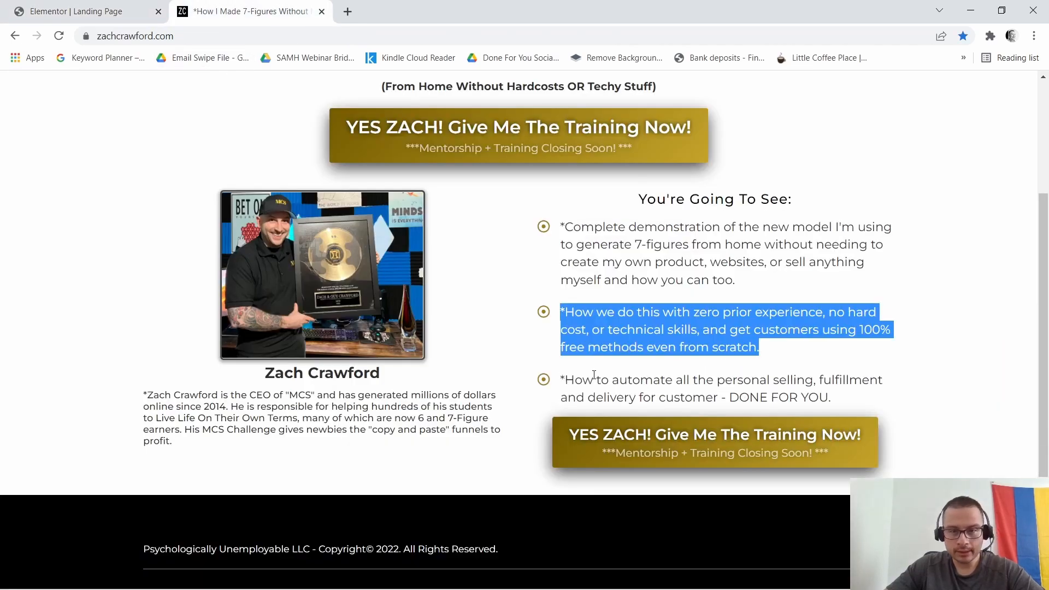
pyautogui.moveTo(561, 384); pyautogui.dragTo(855, 409)
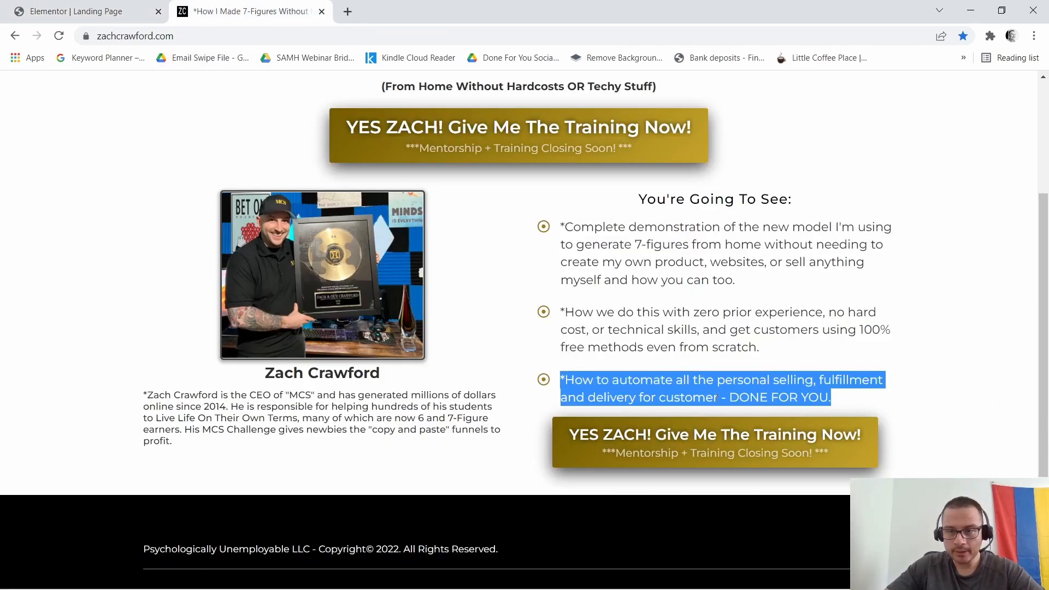
pyautogui.rightClick(731, 402)
pyautogui.click(753, 413)
# Replace the text of the icon list's third item with the copied "*How to automate all the personal selling..." bullet.
pyautogui.click(97, 8)
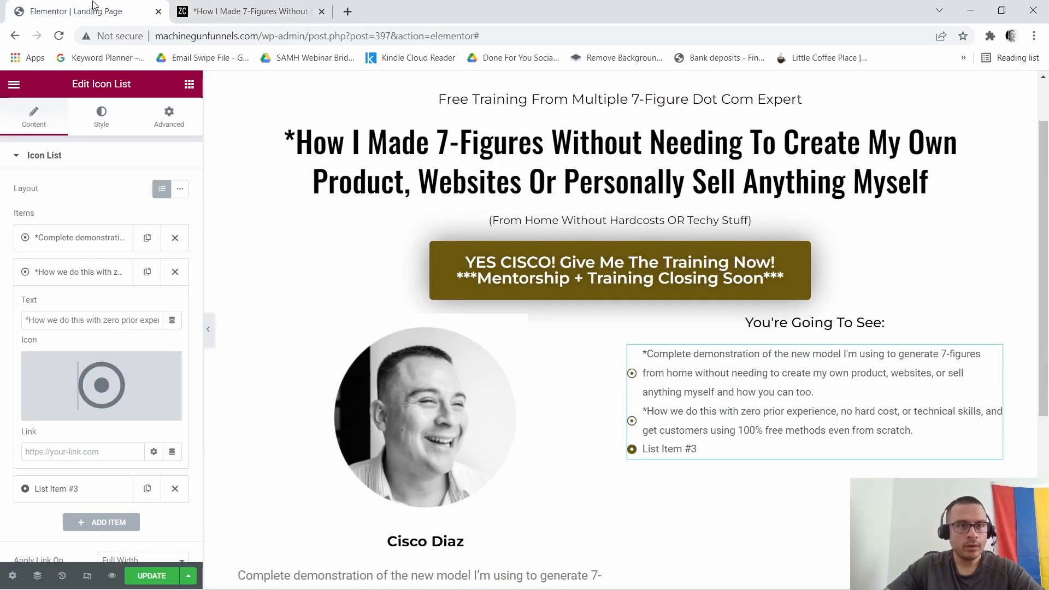
pyautogui.click(58, 276)
pyautogui.click(58, 309)
pyautogui.moveTo(70, 355); pyautogui.dragTo(12, 359)
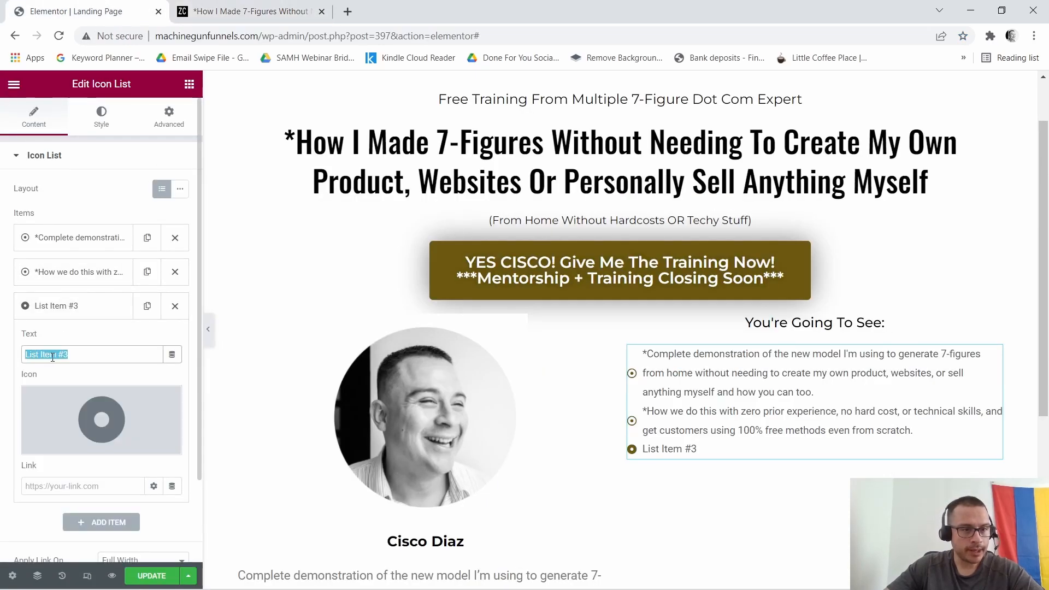
pyautogui.rightClick(51, 356)
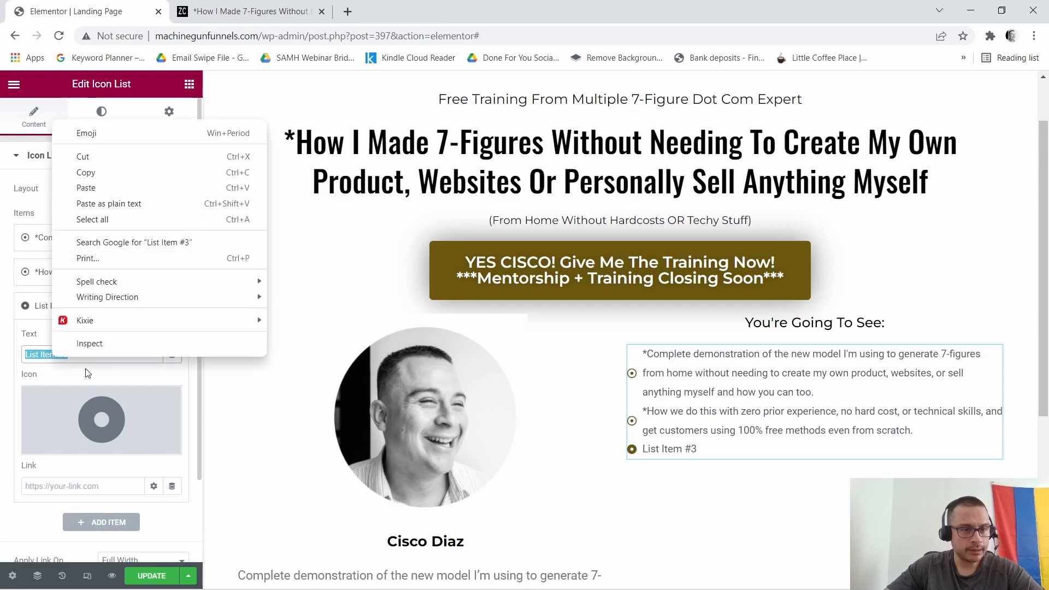
pyautogui.click(86, 187)
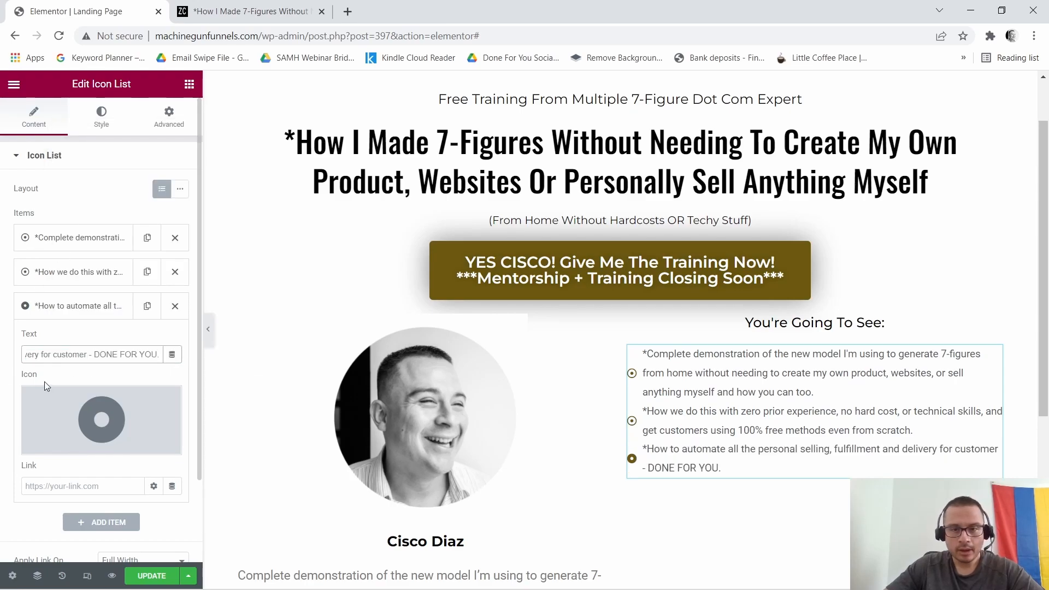
# Change the third list item's icon to the outlined Dot circle from the icon library.
pyautogui.click(58, 444)
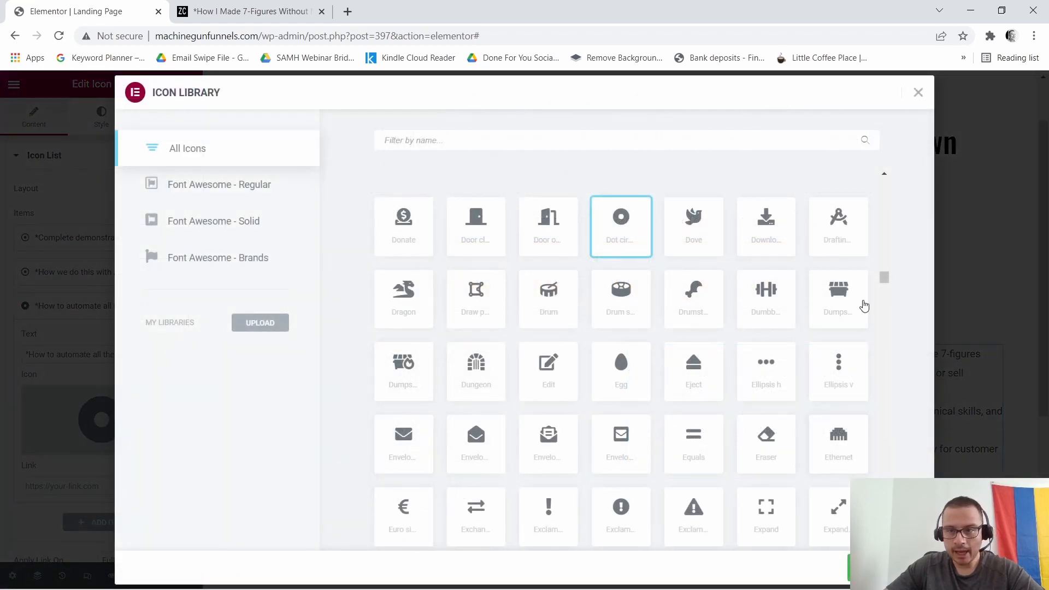
pyautogui.moveTo(882, 287); pyautogui.dragTo(884, 181)
pyautogui.scroll(-4, 610, 290)
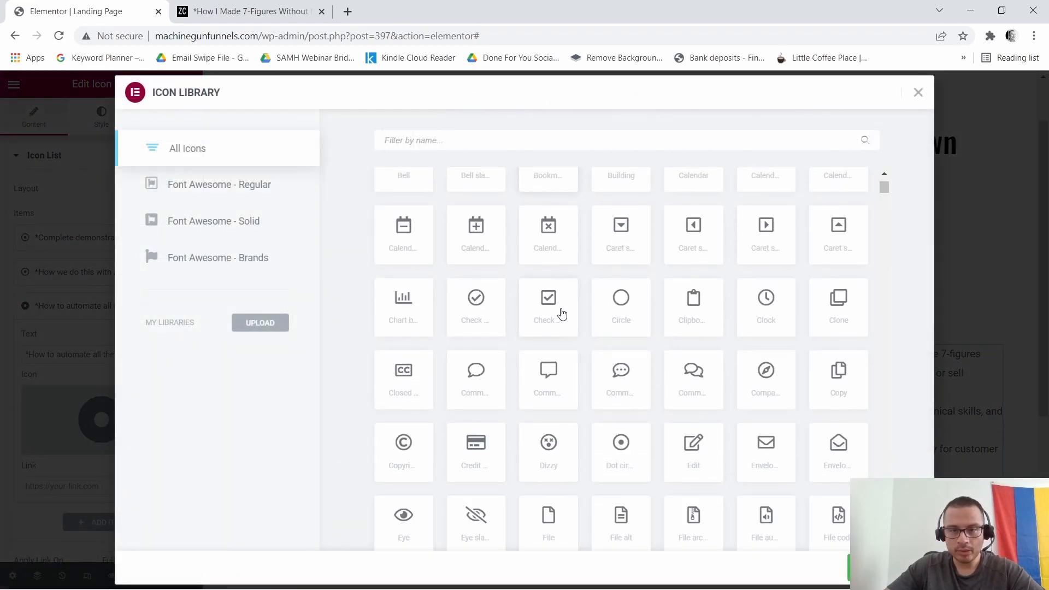
pyautogui.click(885, 568)
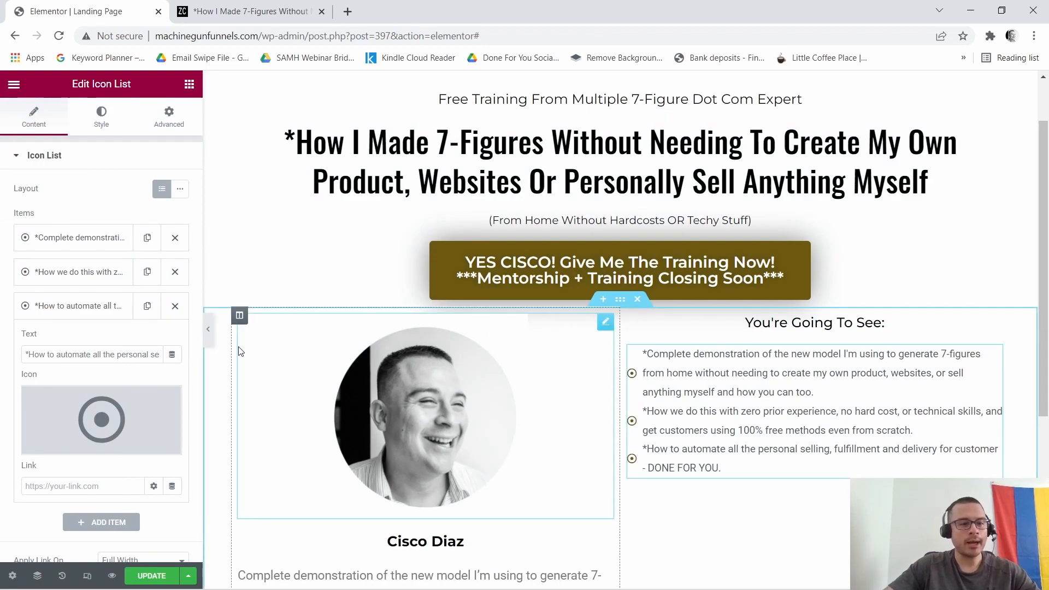
# Set the size of the icon list's icons to 20.
pyautogui.scroll(-2, 82, 375)
pyautogui.scroll(2, 91, 375)
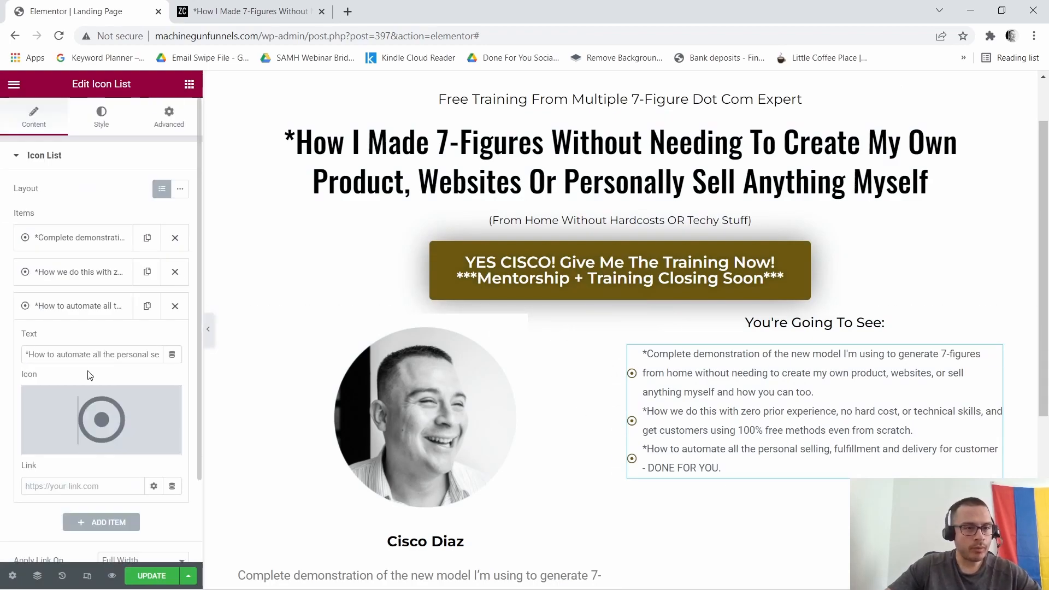
pyautogui.click(104, 115)
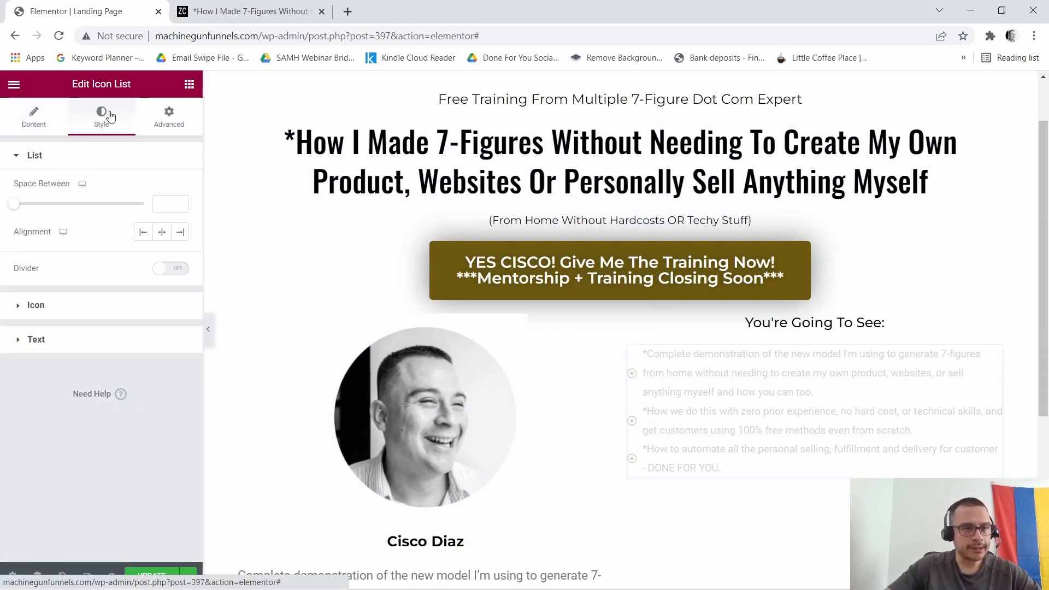
pyautogui.click(43, 311)
pyautogui.click(181, 292)
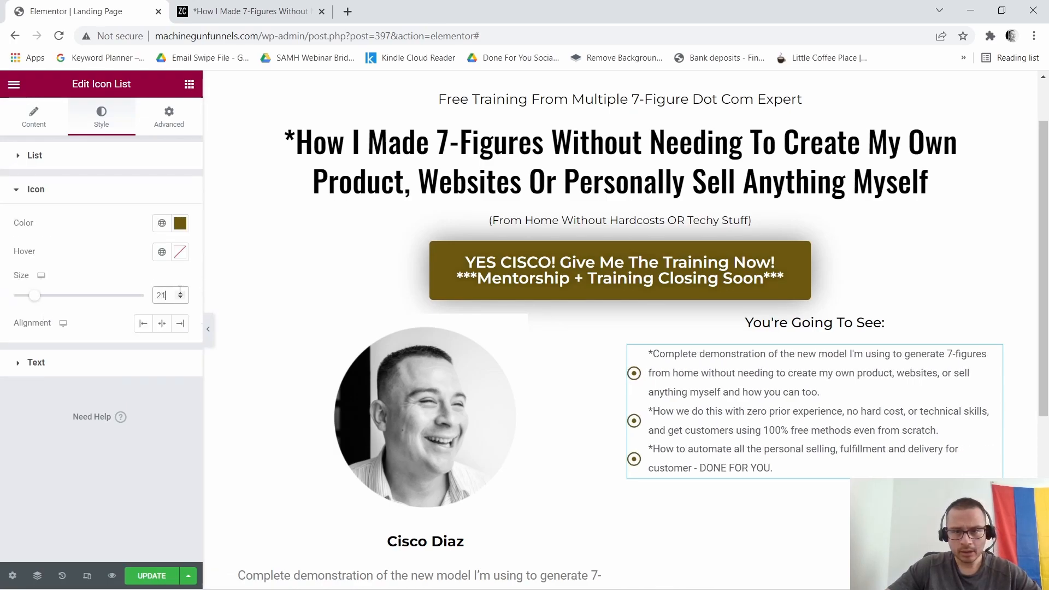
pyautogui.click(181, 299)
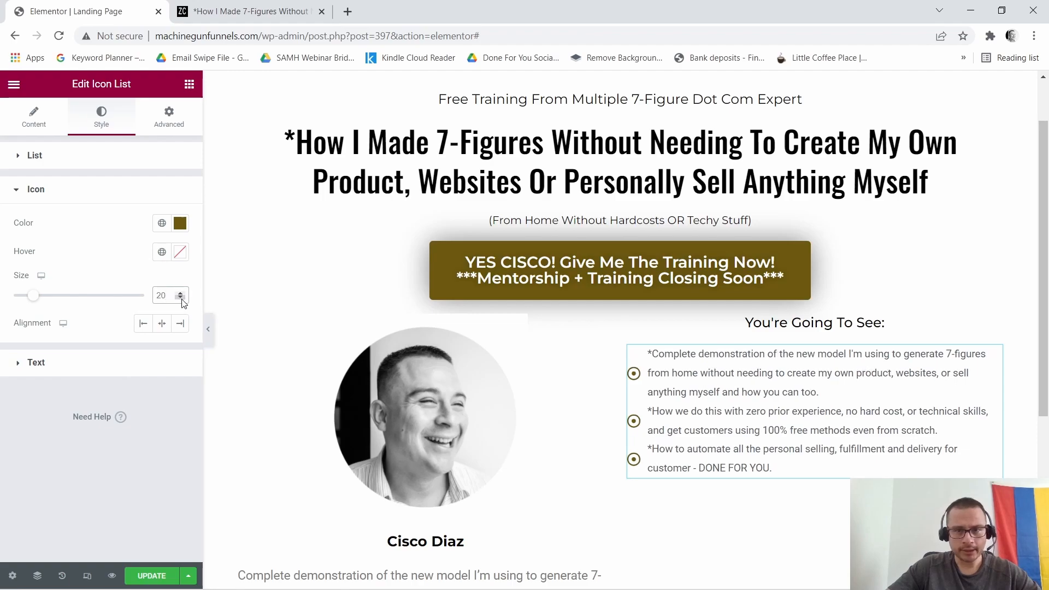
pyautogui.click(166, 295)
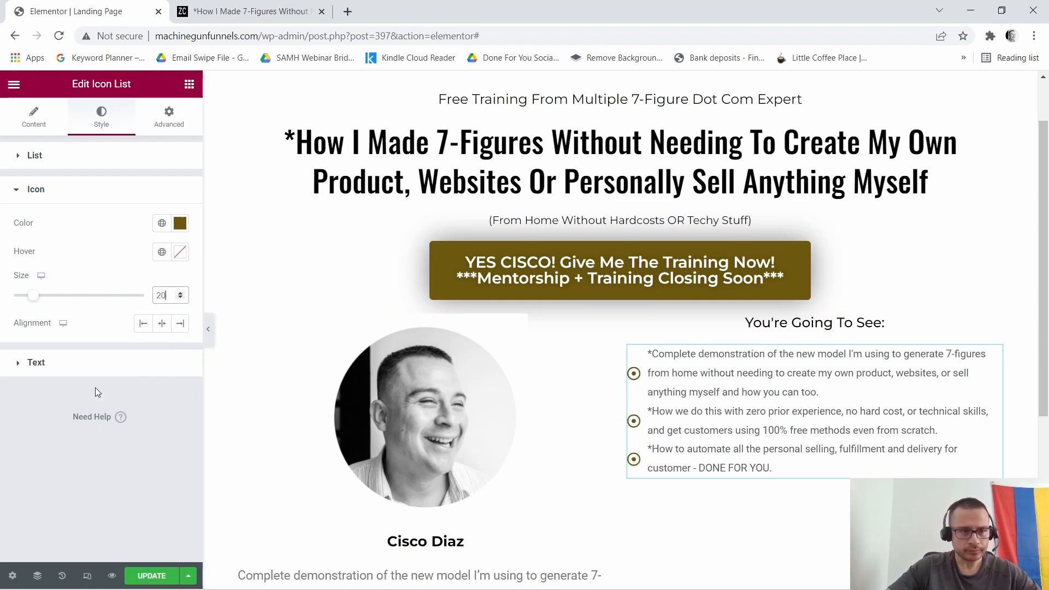
pyautogui.click(39, 365)
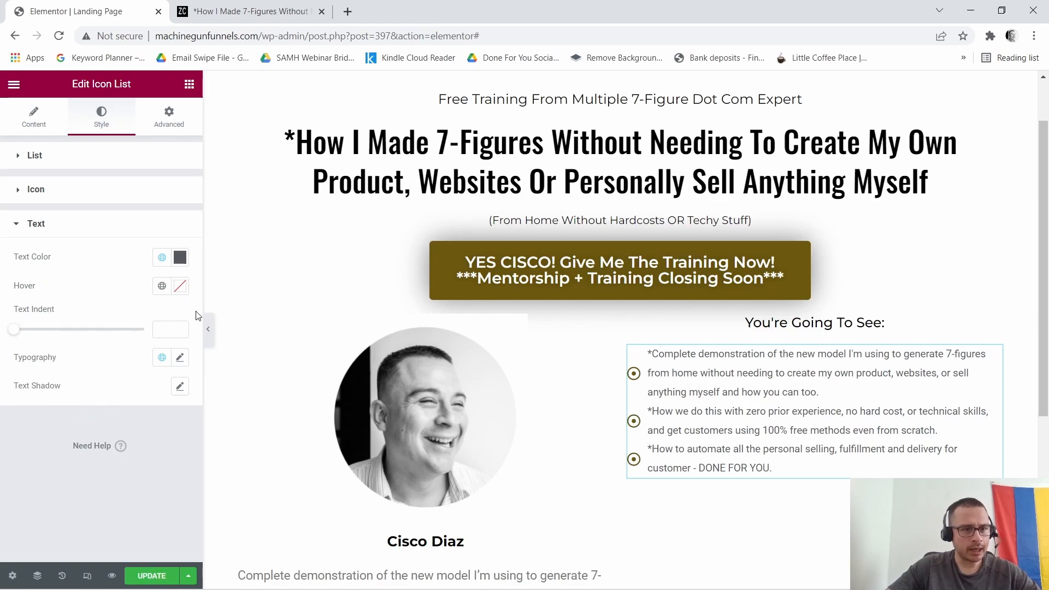
pyautogui.click(180, 359)
pyautogui.scroll(-3, 49, 423)
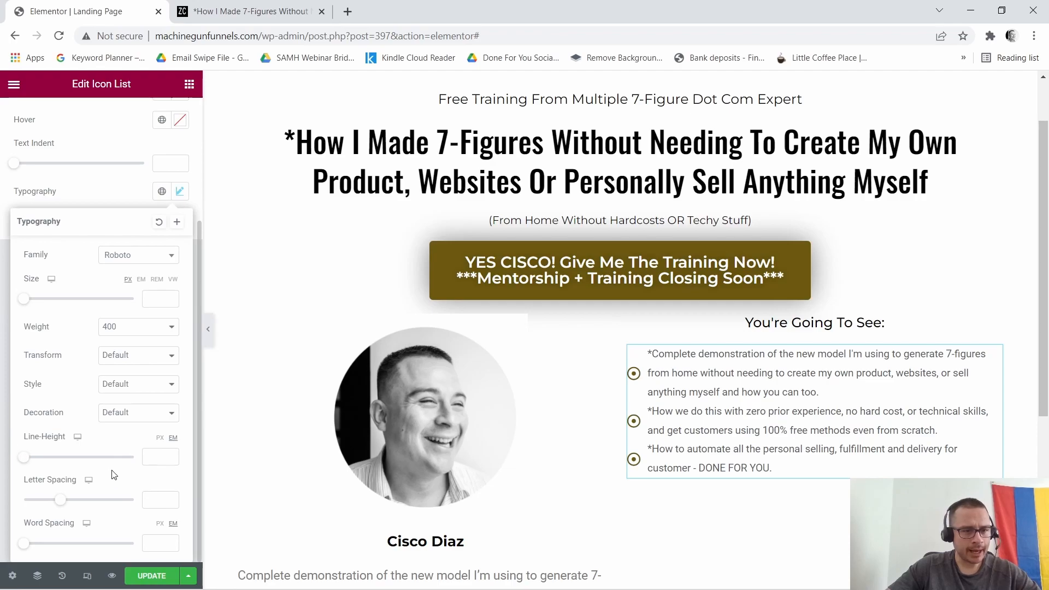
pyautogui.scroll(3, 111, 470)
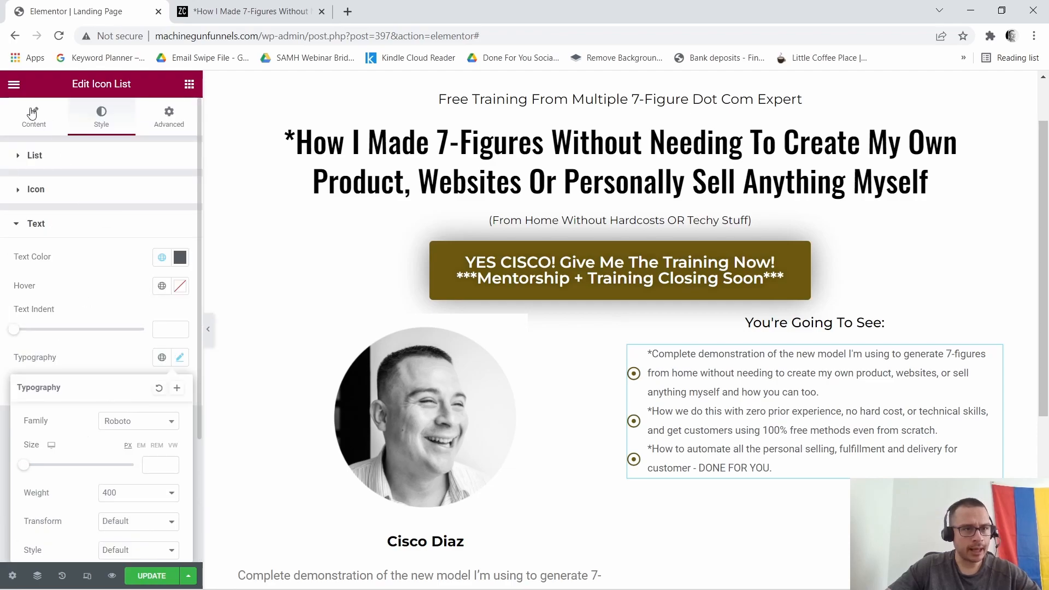
# Set the space between the icon list's items to 10.
pyautogui.click(33, 114)
pyautogui.click(100, 119)
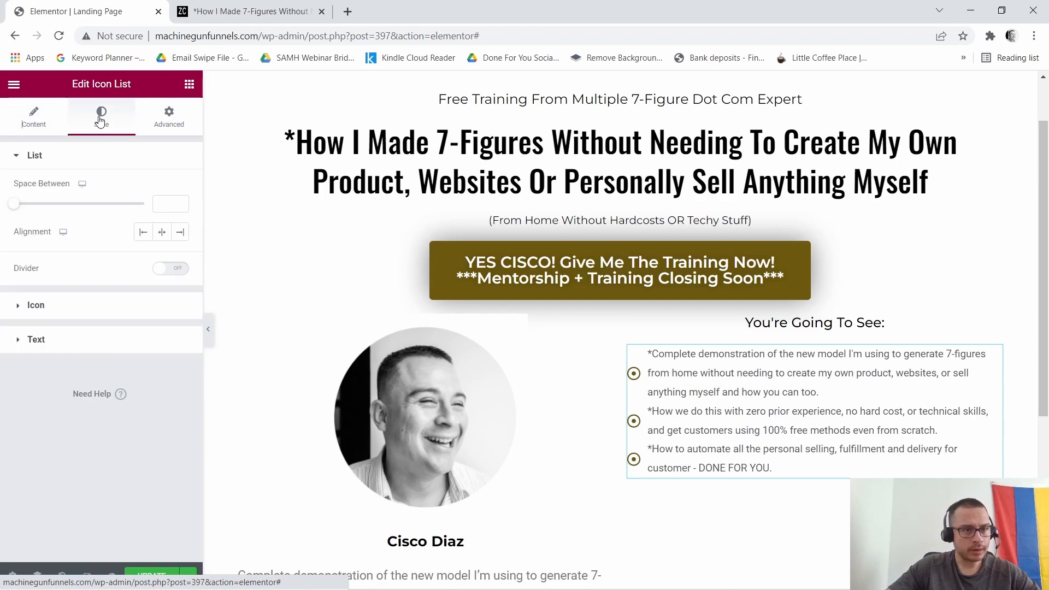
pyautogui.click(180, 202)
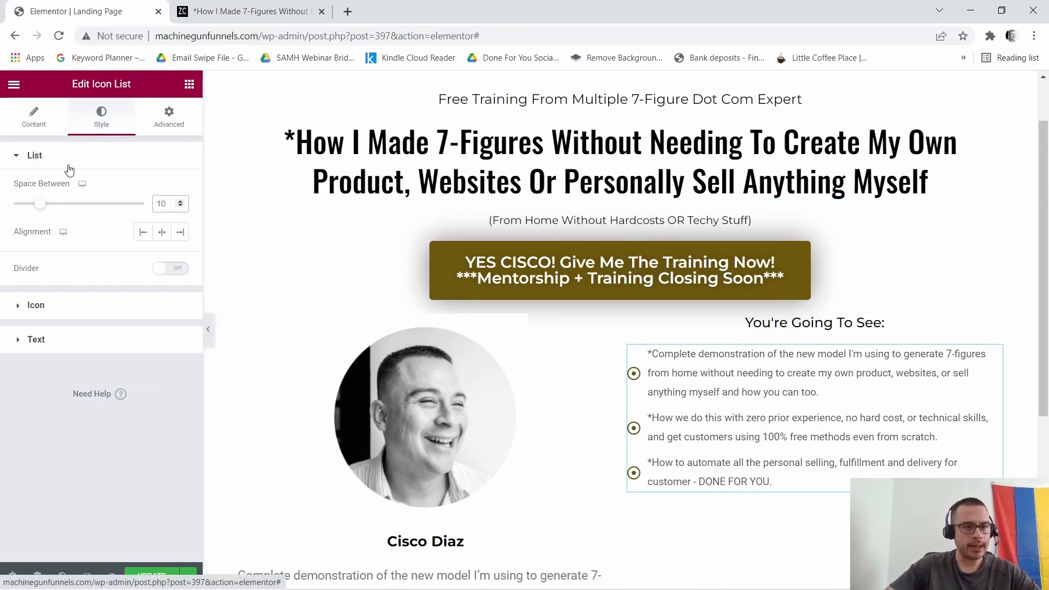
# Change the font family of the icon list's text to Montserrat.
pyautogui.click(39, 342)
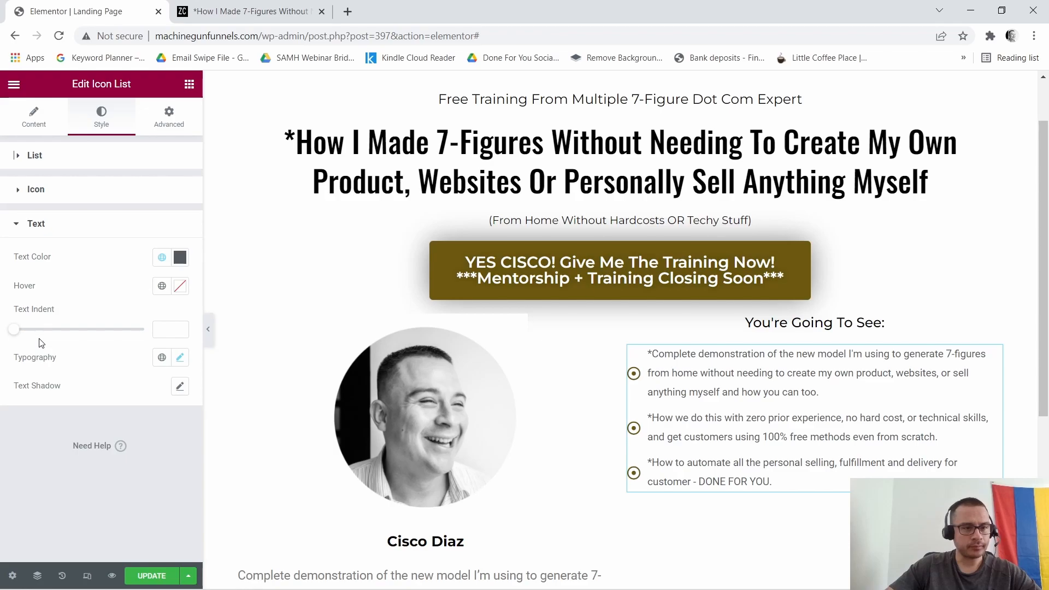
pyautogui.click(180, 359)
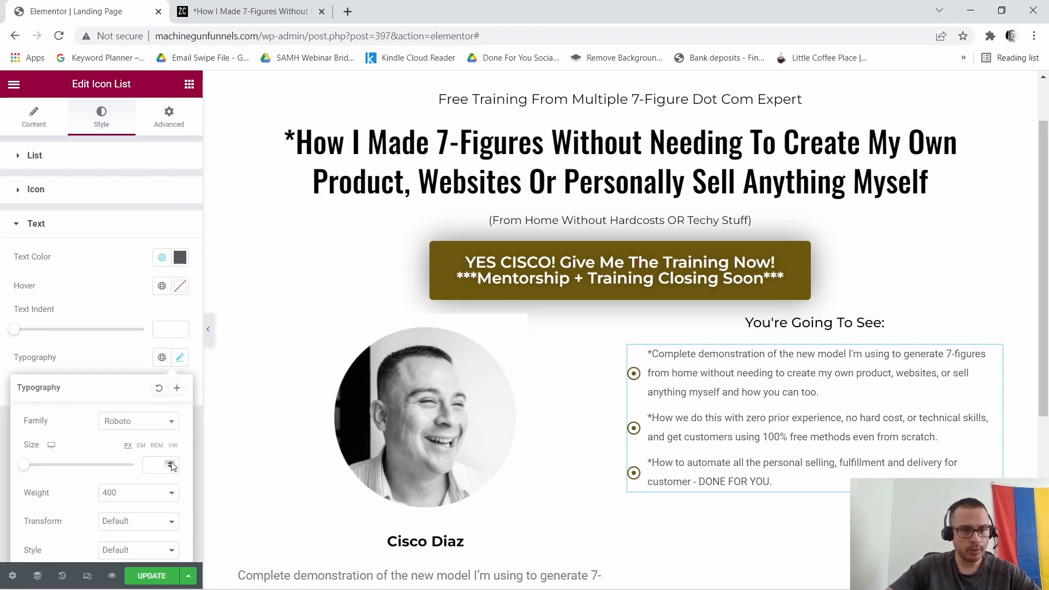
pyautogui.click(169, 426)
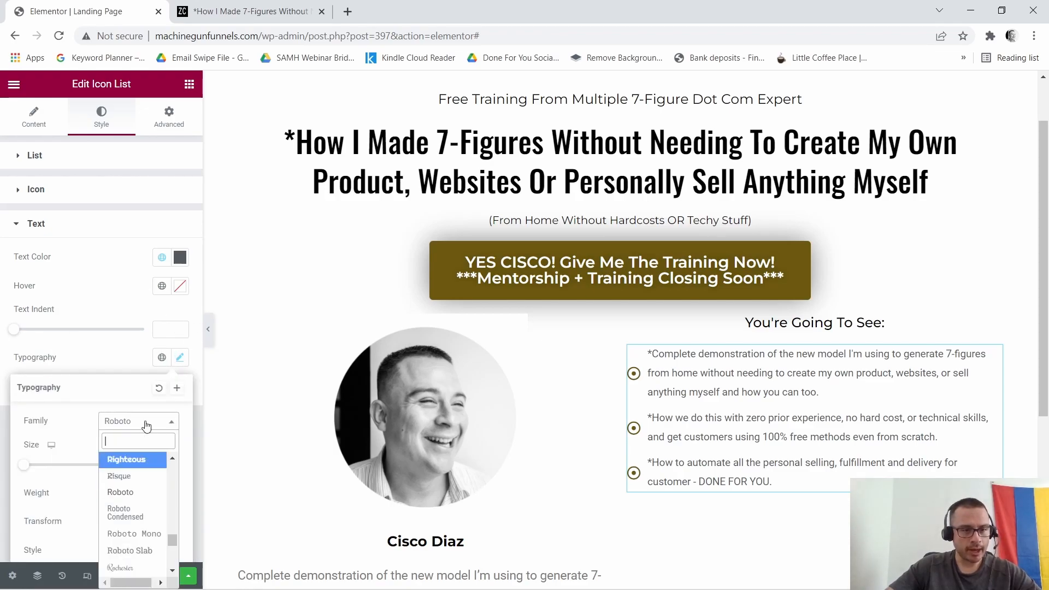
pyautogui.write('Mont')
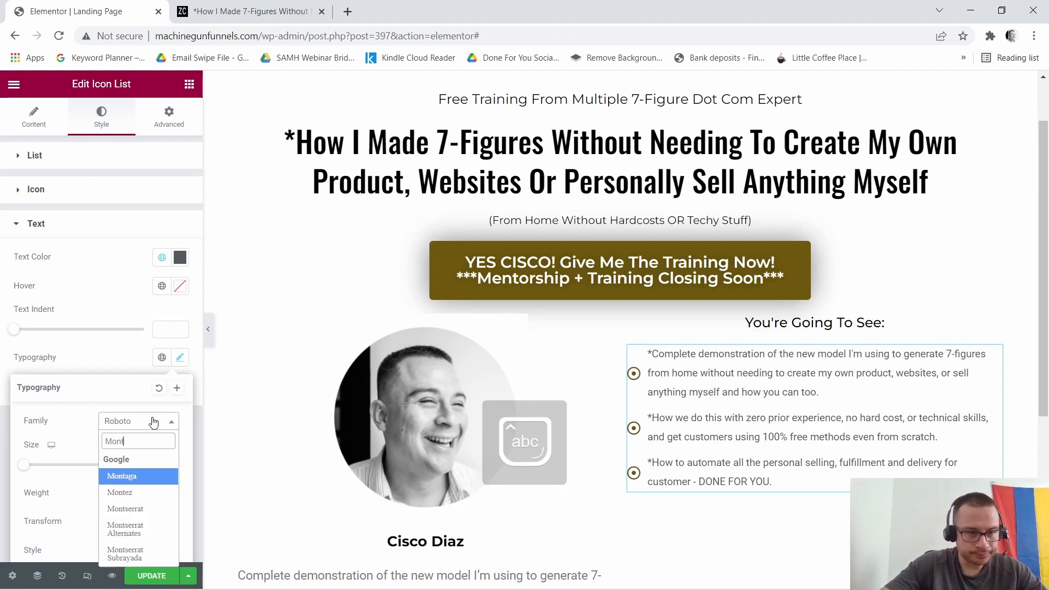
pyautogui.click(125, 509)
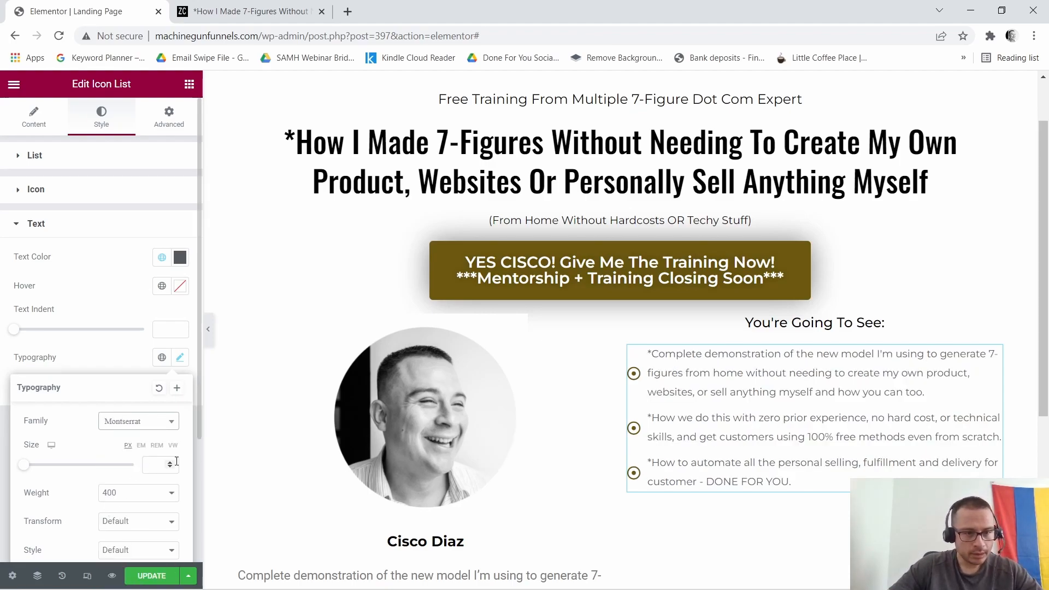
# Set the font size of the icon list's text to 17 px.
pyautogui.click(170, 465)
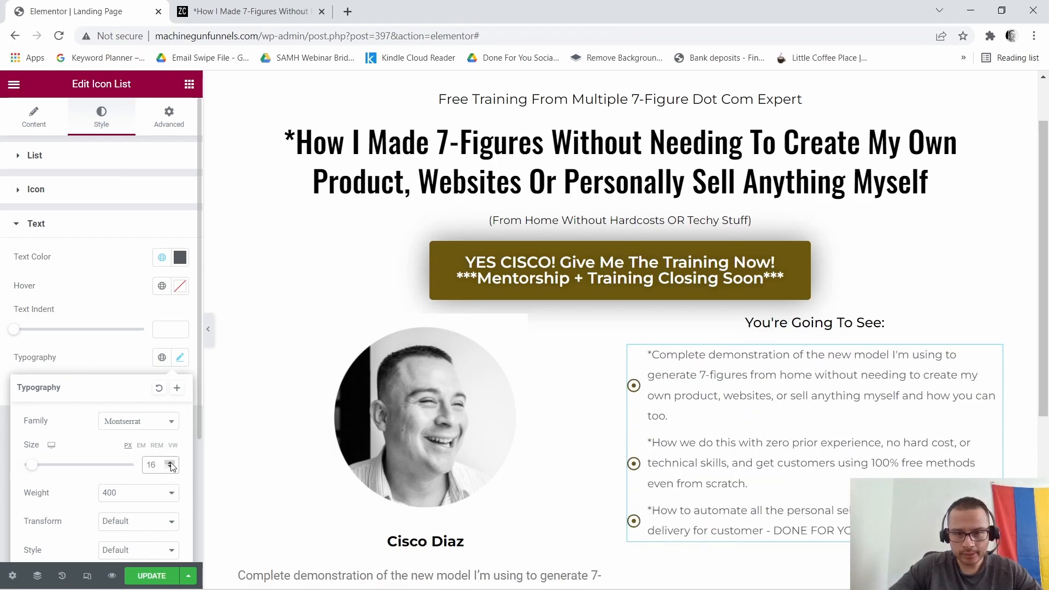
pyautogui.click(171, 462)
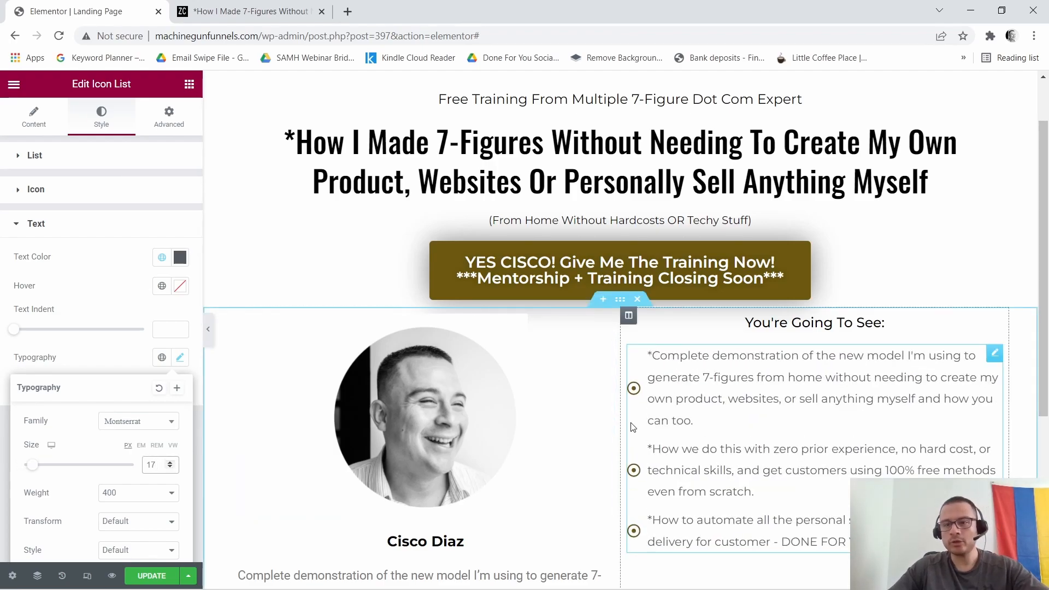
pyautogui.scroll(-3, 620, 407)
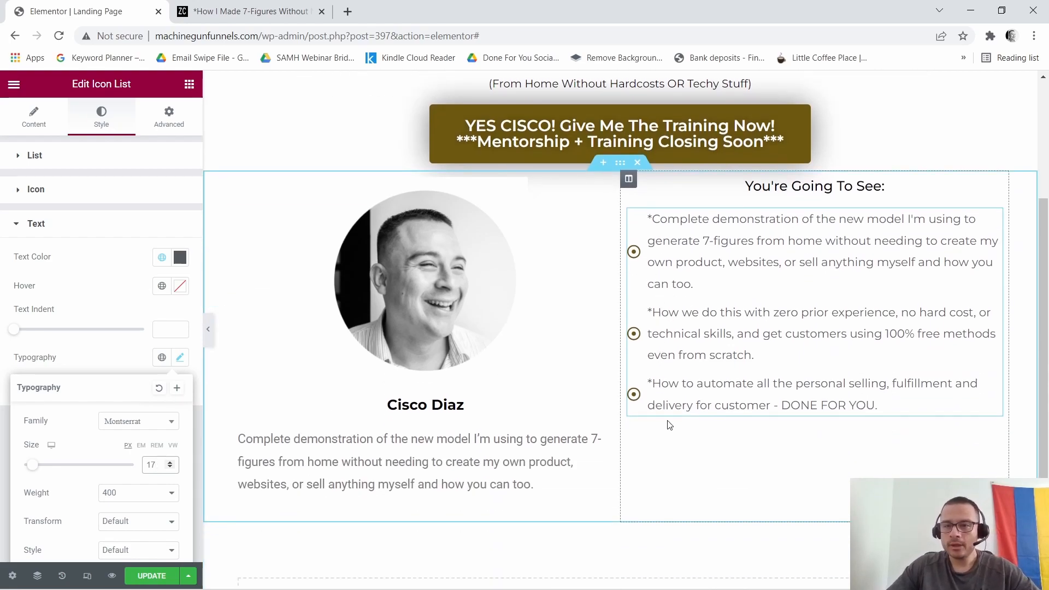
pyautogui.scroll(3, 685, 353)
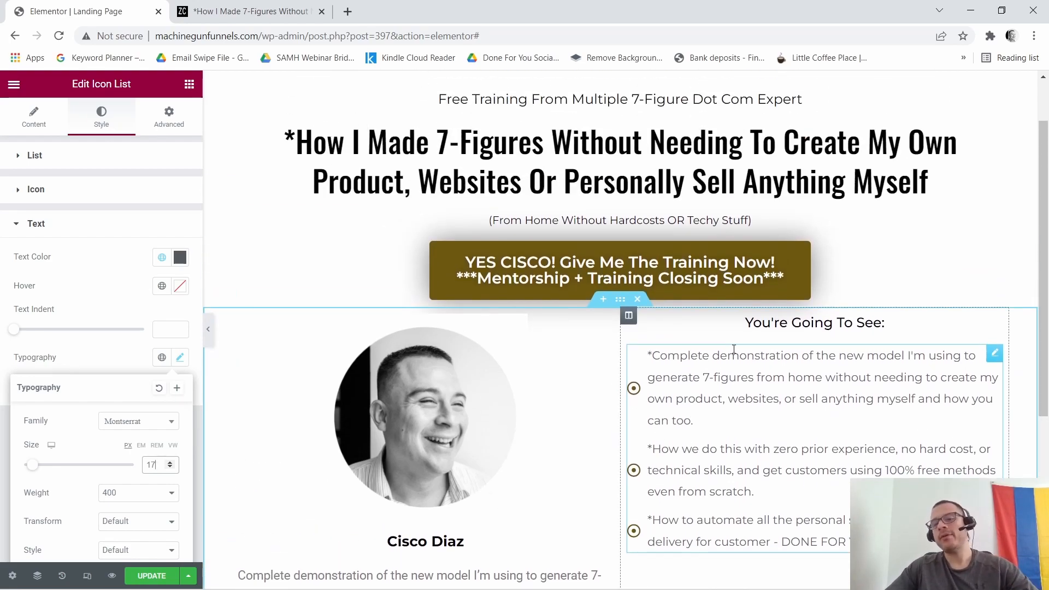
pyautogui.scroll(-3, 531, 440)
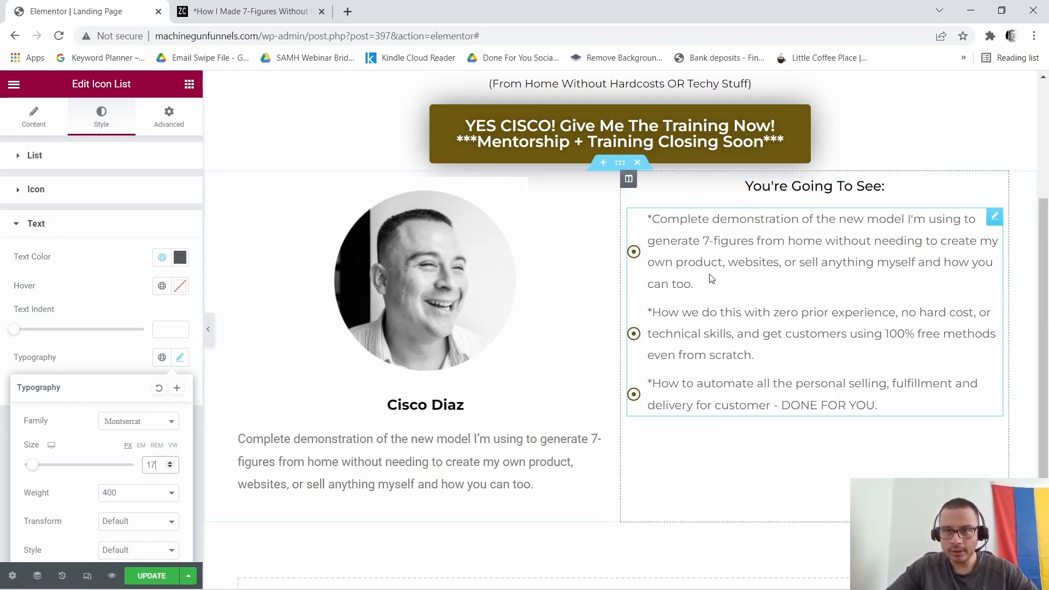
# Unlink the padding values of the section with the photo and icon list, and set its top padding to 20 px.
pyautogui.click(619, 166)
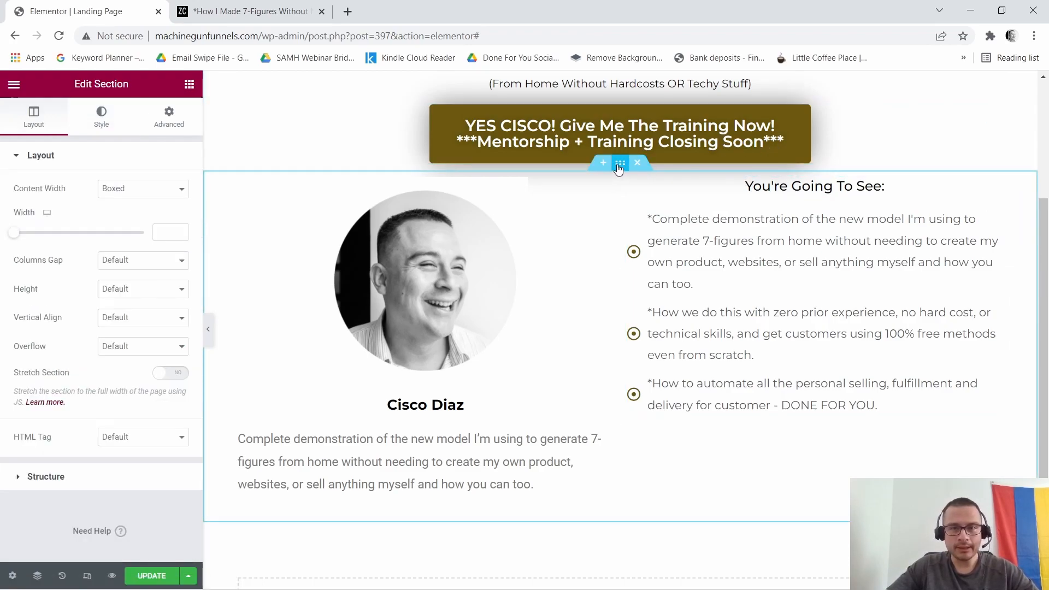
pyautogui.click(169, 116)
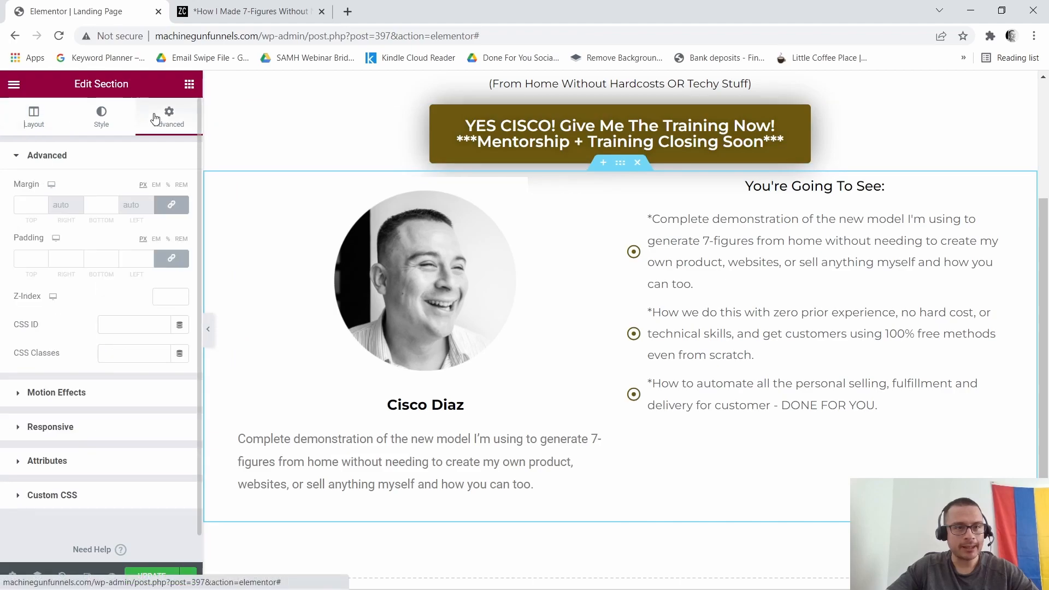
pyautogui.click(171, 261)
pyautogui.click(44, 259)
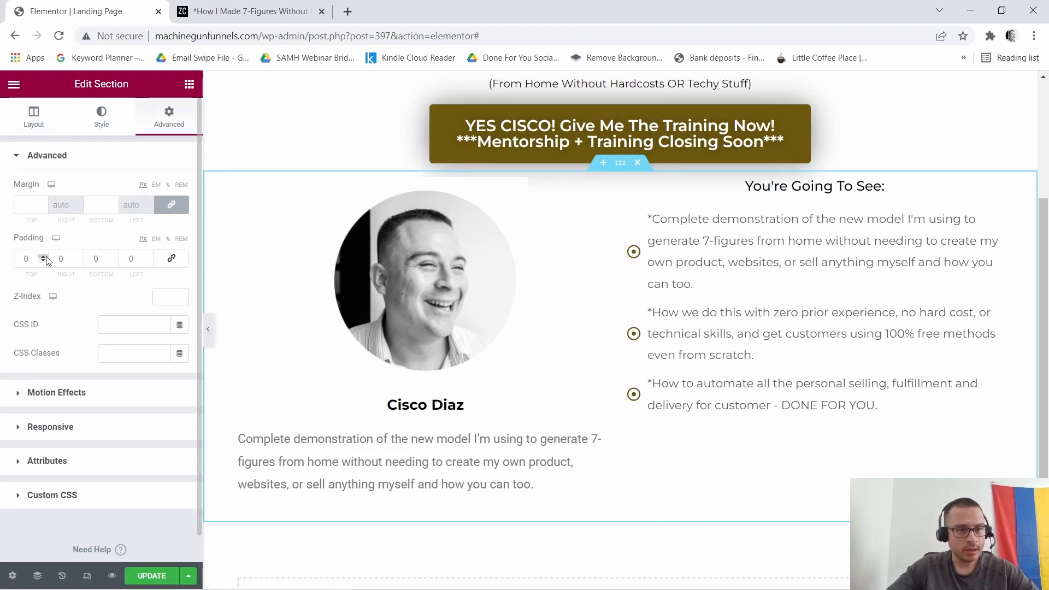
pyautogui.write('3')
pyautogui.moveTo(45, 257); pyautogui.dragTo(45, 257)
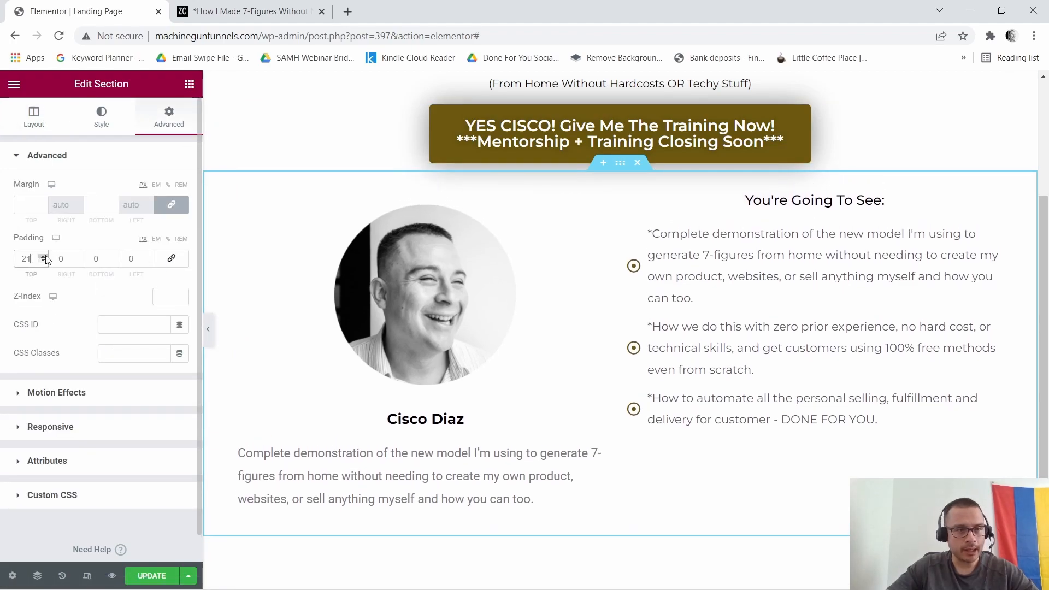
pyautogui.click(47, 262)
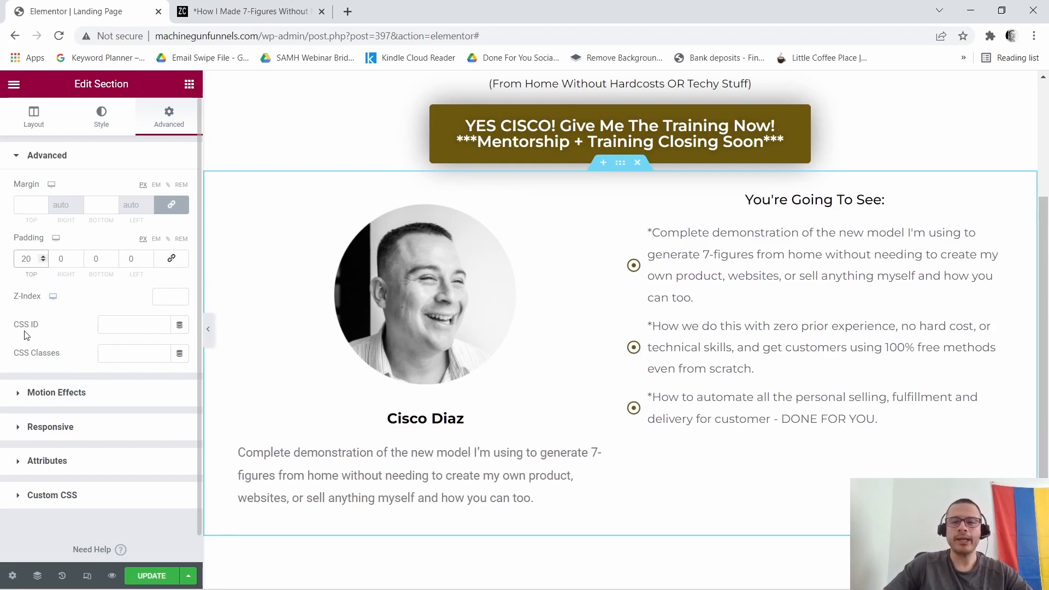
# Duplicate the "YES CISCO! Give Me The Training Now!" button and move the copy below the icon list.
pyautogui.moveTo(1048, 285)
pyautogui.mouseDown()
pyautogui.moveTo(1048, 171)
pyautogui.moveTo(1048, 286)
pyautogui.mouseUp()
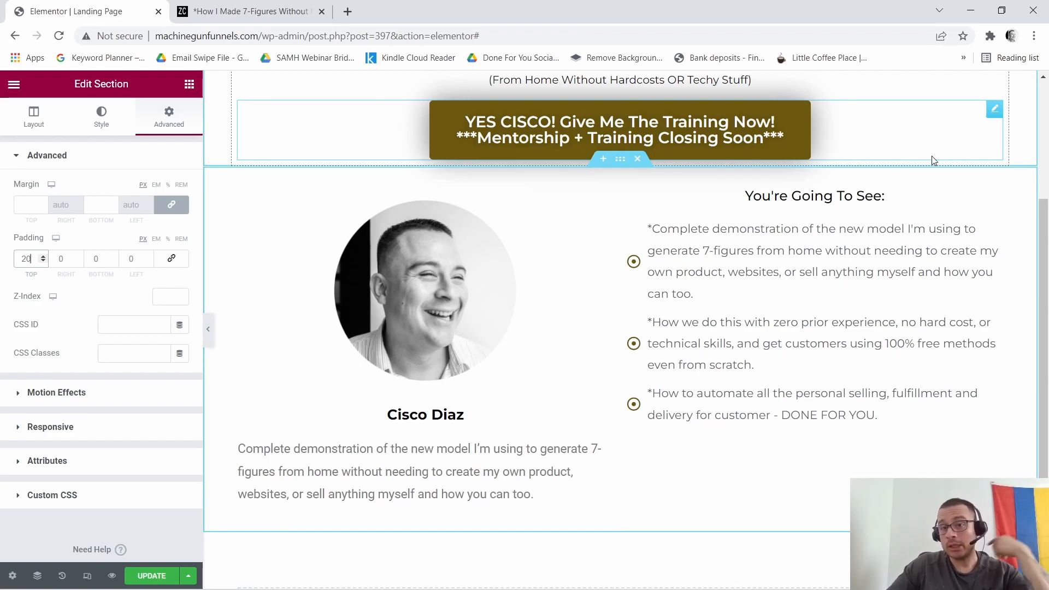
pyautogui.rightClick(994, 111)
pyautogui.click(877, 129)
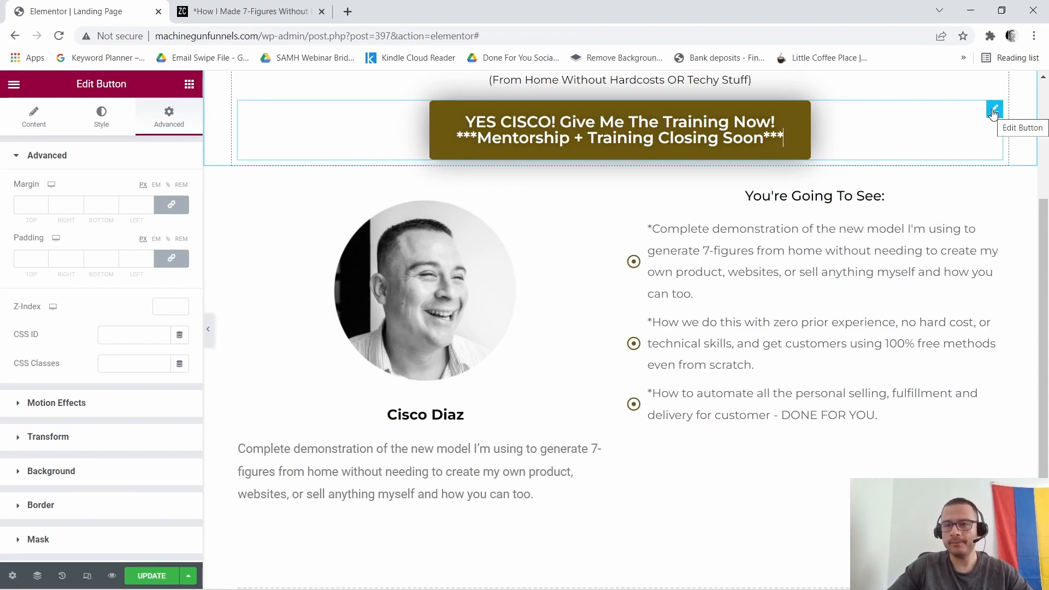
pyautogui.rightClick(994, 112)
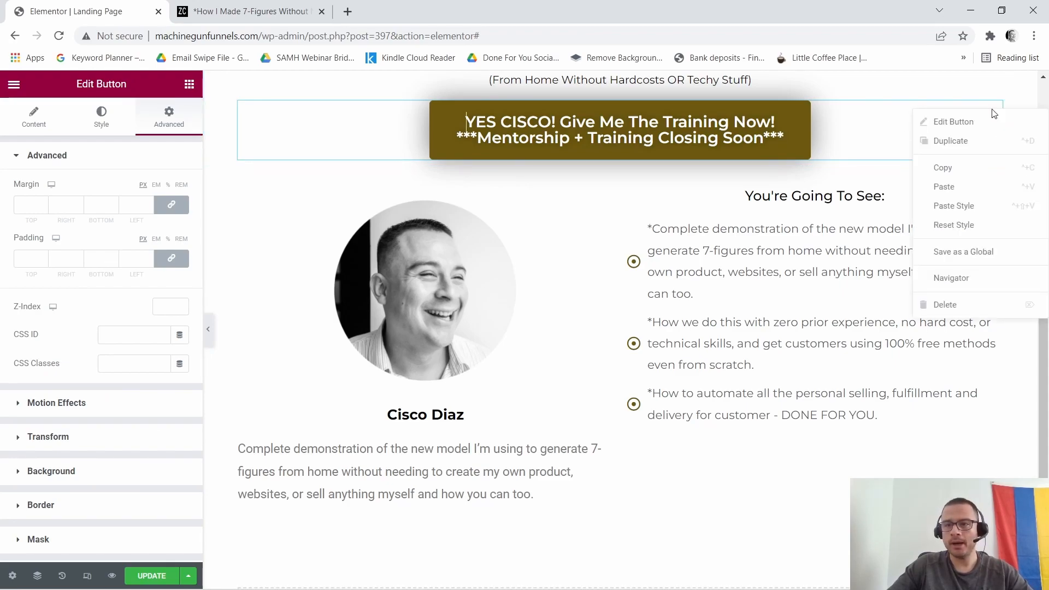
pyautogui.click(962, 151)
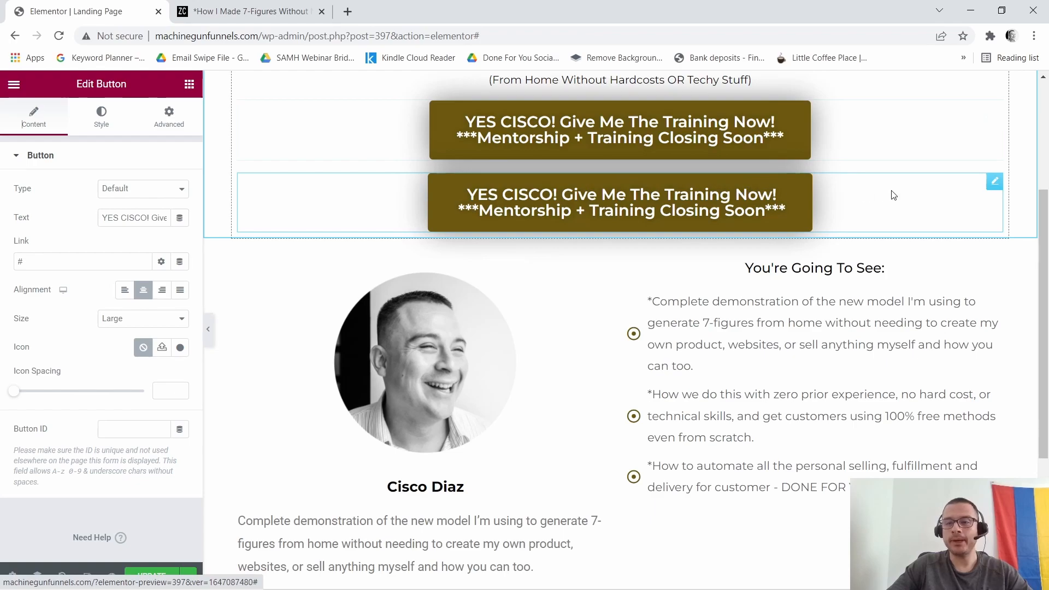
pyautogui.moveTo(994, 185); pyautogui.dragTo(812, 454)
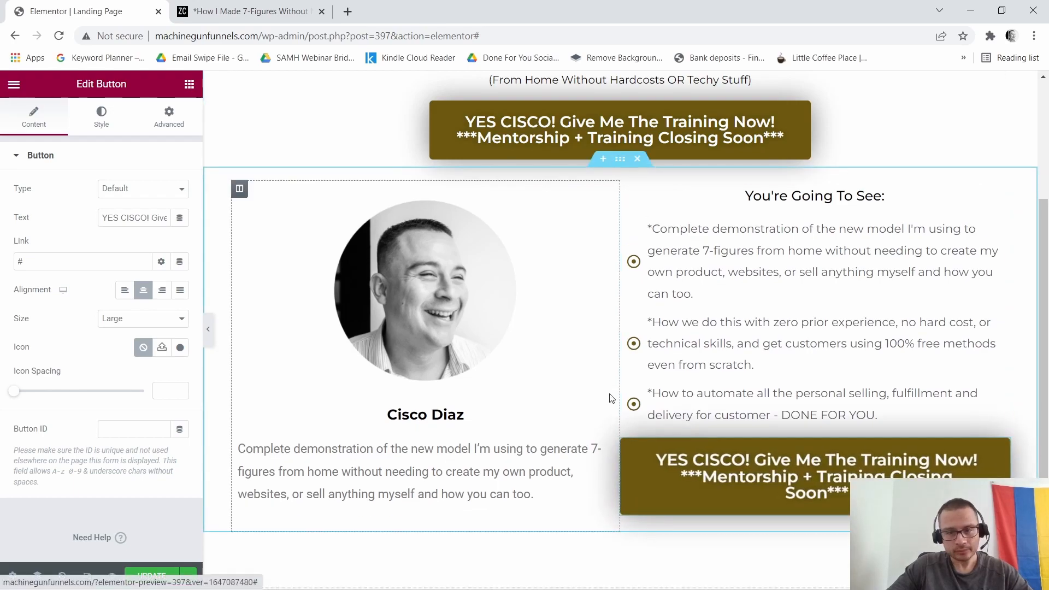
# Check the lower button on the reference page and set the size of the button under the icon list to Medium.
pyautogui.click(220, 7)
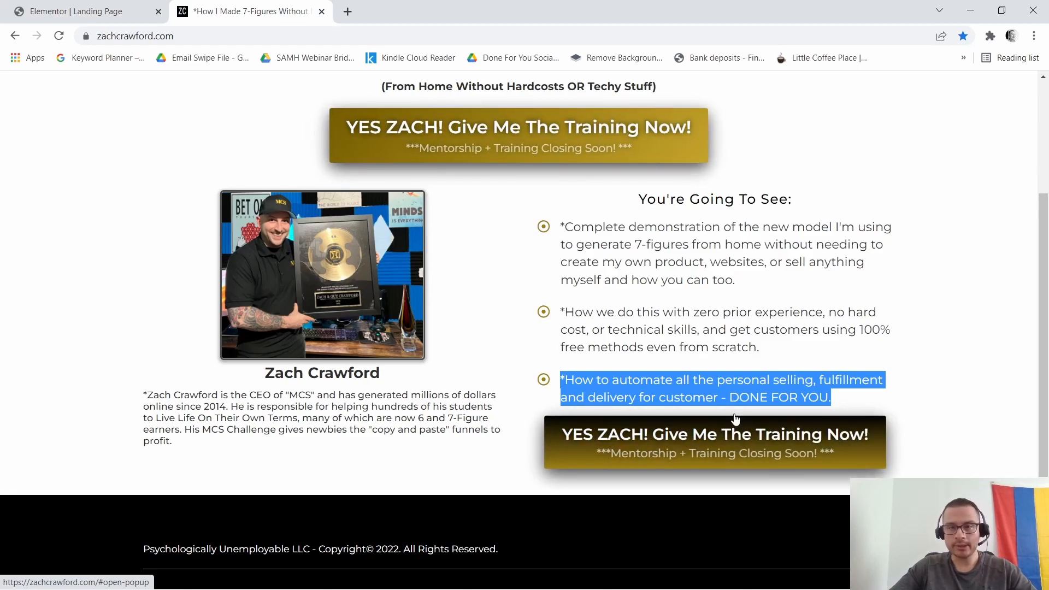
pyautogui.click(82, 11)
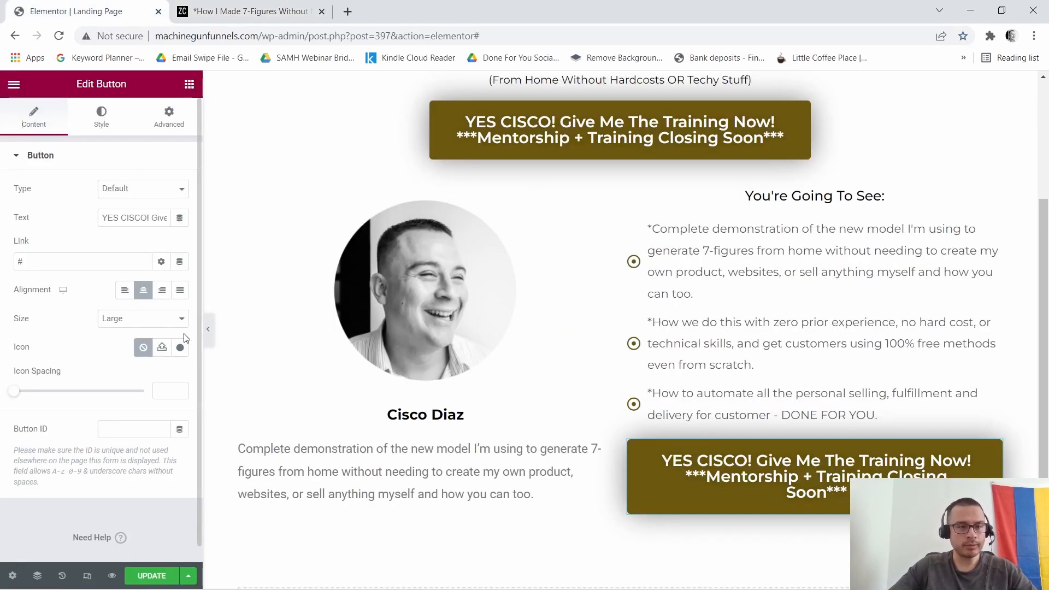
pyautogui.click(182, 319)
pyautogui.click(131, 355)
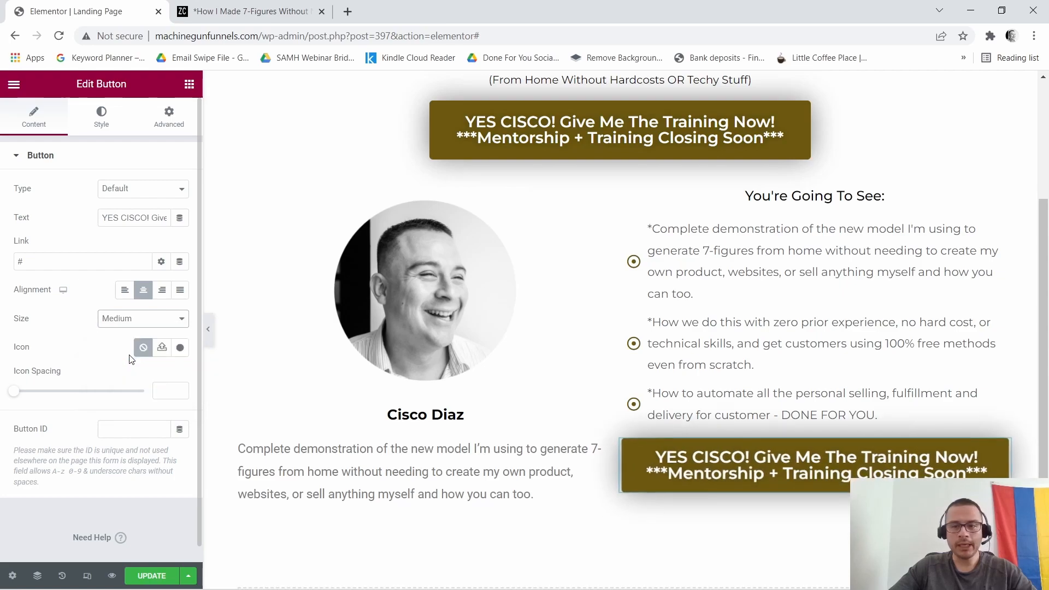
# Reduce the font size of the lower button's text to 20 px.
pyautogui.click(101, 123)
pyautogui.click(180, 191)
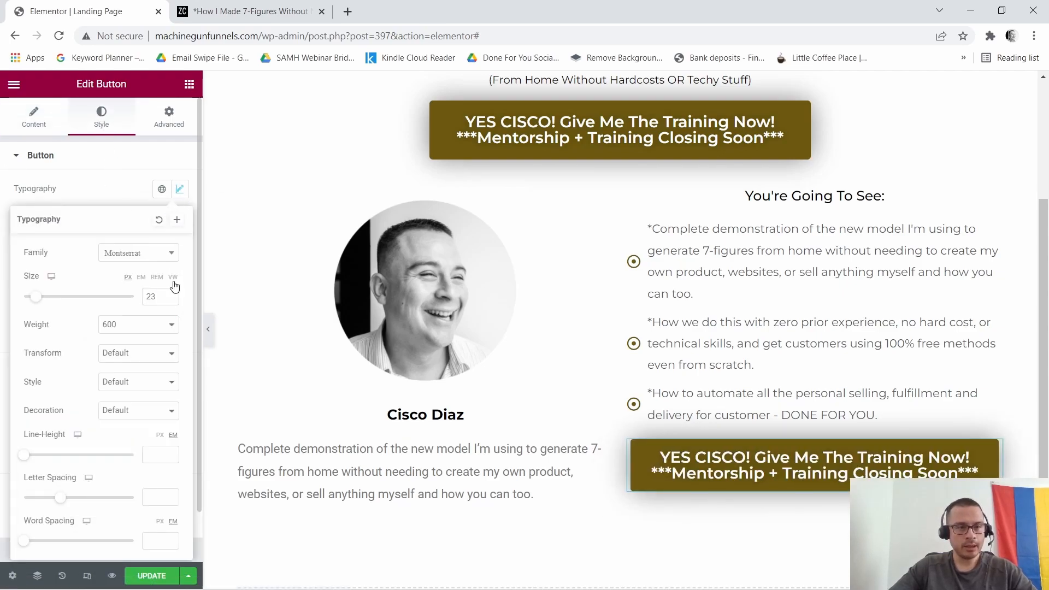
pyautogui.click(173, 298)
pyautogui.click(173, 299)
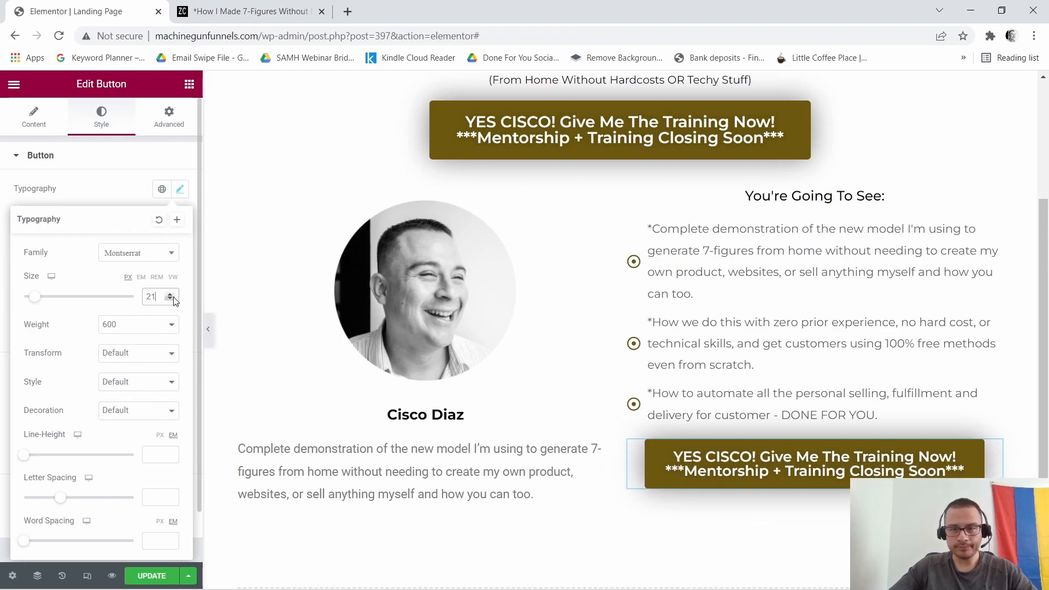
pyautogui.click(173, 298)
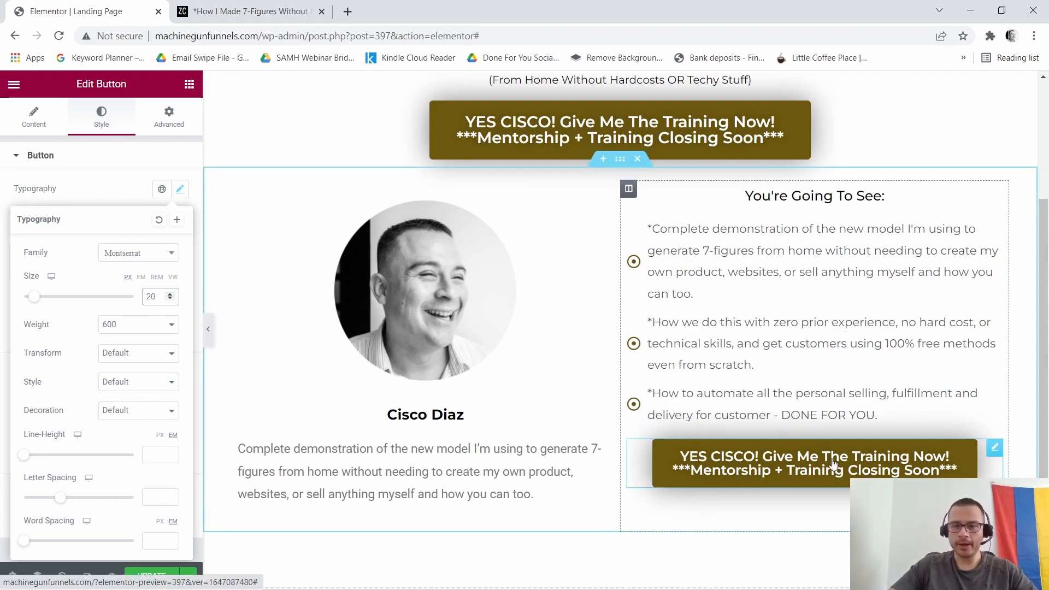
# Review the landing page built so far and examine the reference page's black footer, from the copyright line to the legal disclaimers.
pyautogui.scroll(-3, 824, 208)
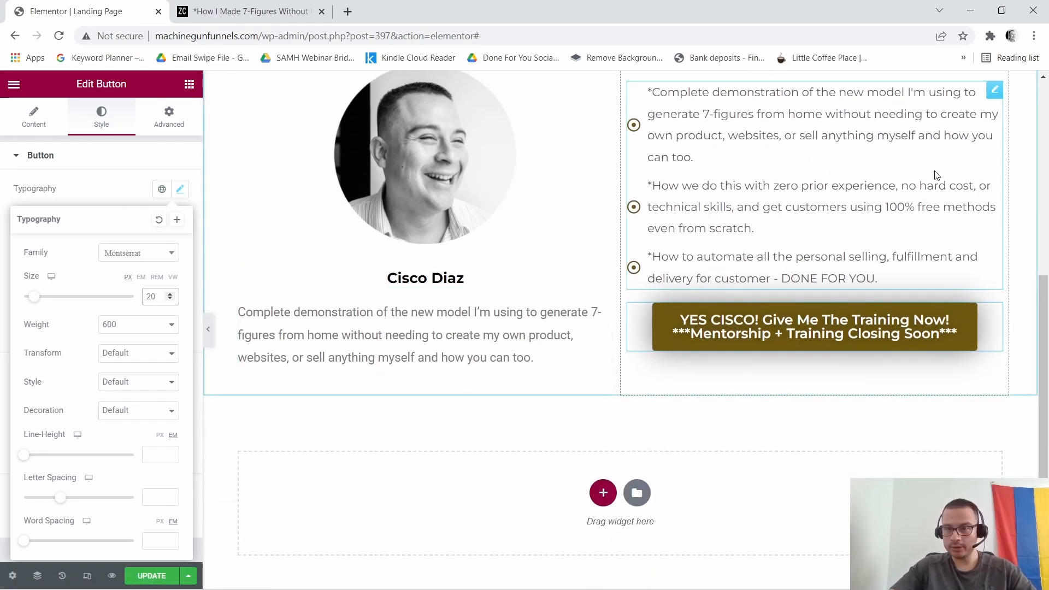
pyautogui.scroll(1, 1029, 360)
pyautogui.scroll(4, 1022, 366)
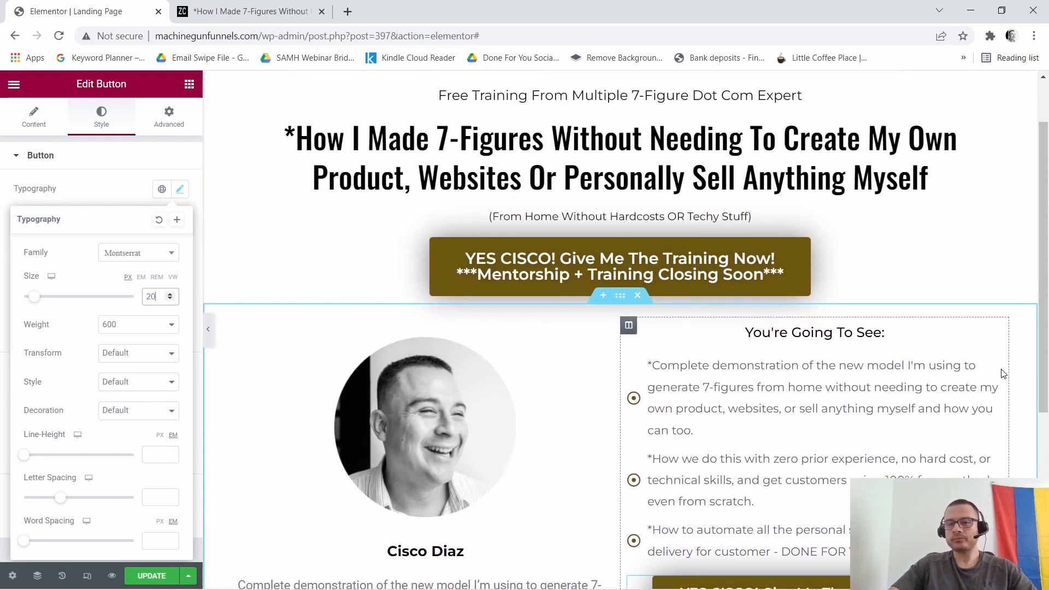
pyautogui.scroll(-5, 1005, 375)
pyautogui.scroll(6, 691, 377)
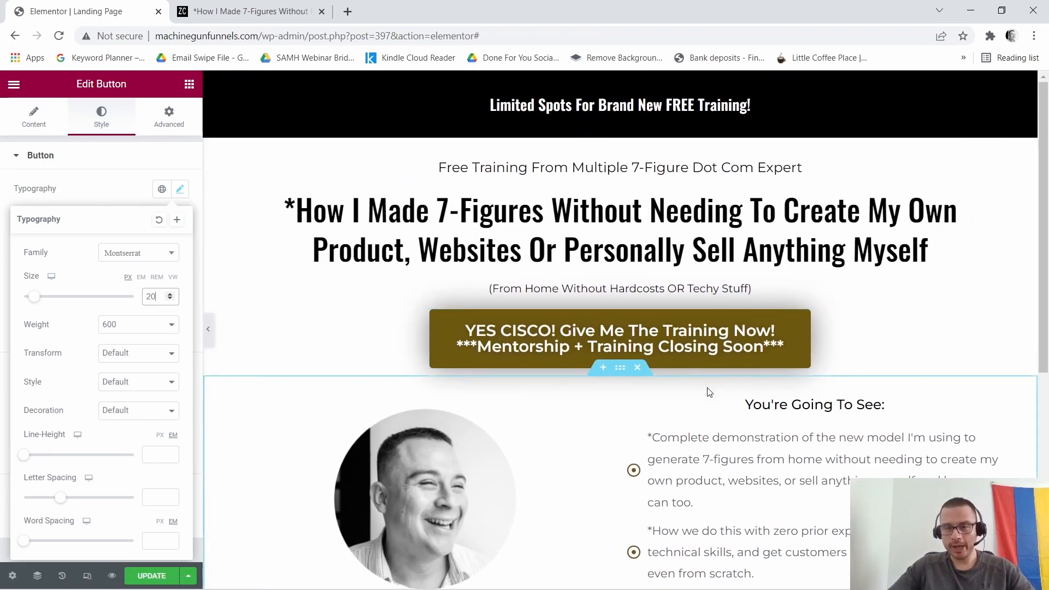
pyautogui.scroll(-6, 705, 420)
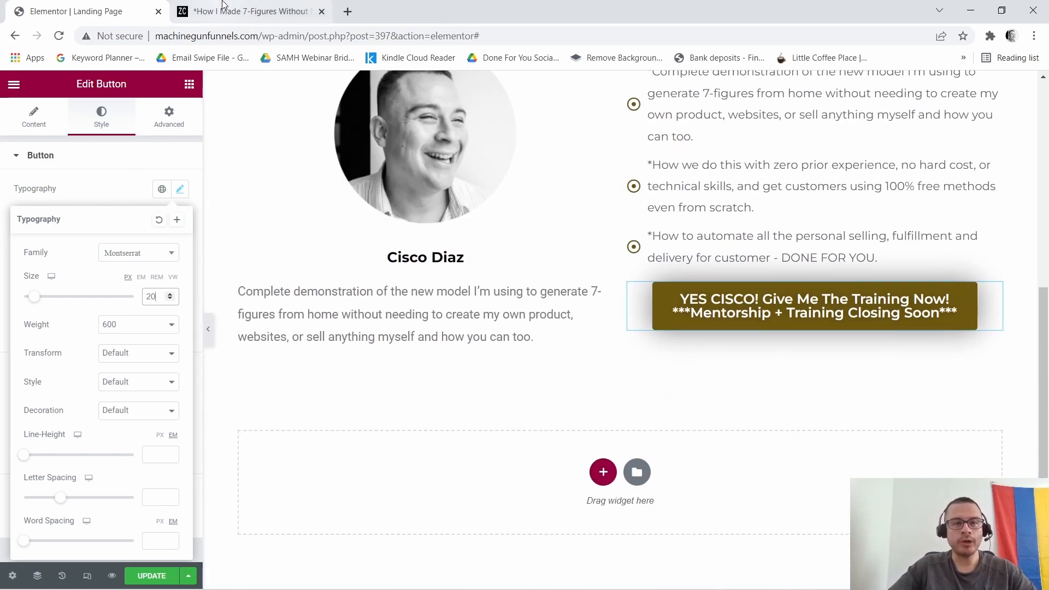
pyautogui.click(231, 11)
pyautogui.scroll(-4, 502, 448)
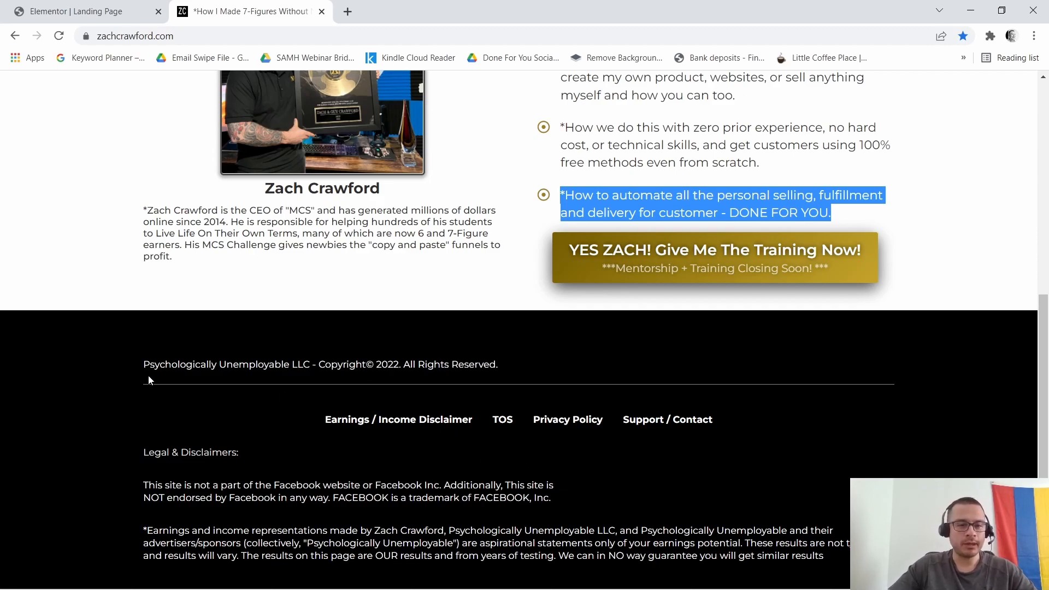
pyautogui.moveTo(146, 363); pyautogui.dragTo(250, 451)
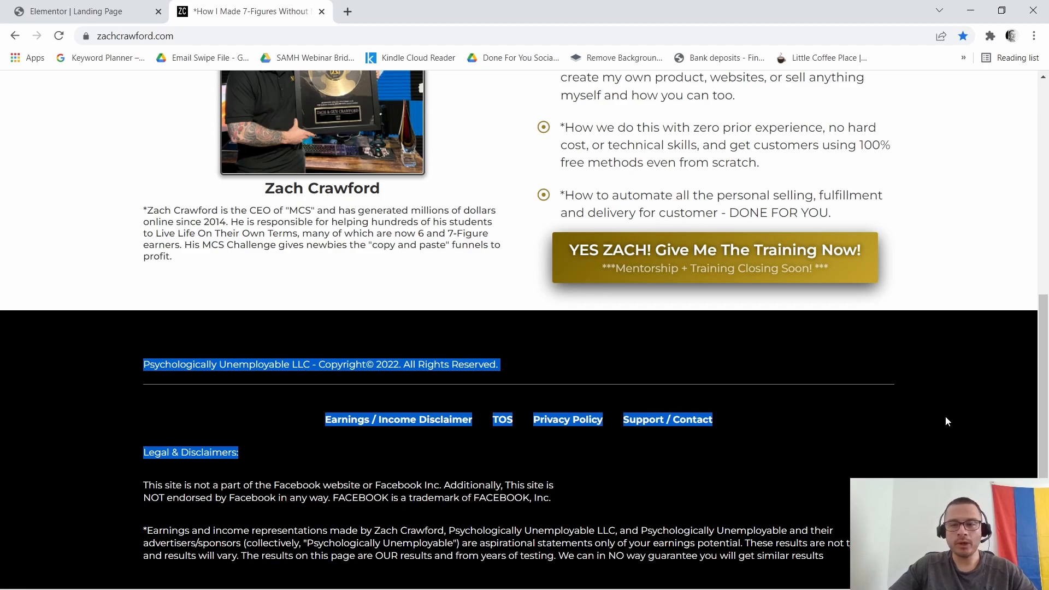
# Add a new single-column section below the photo and icon list section of the landing page.
pyautogui.click(66, 11)
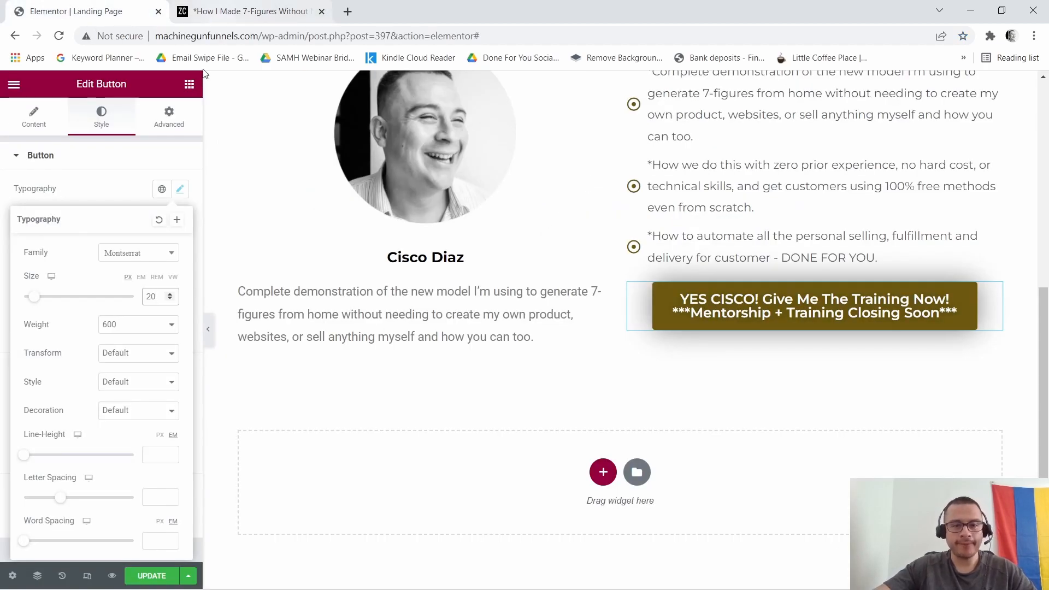
pyautogui.click(603, 473)
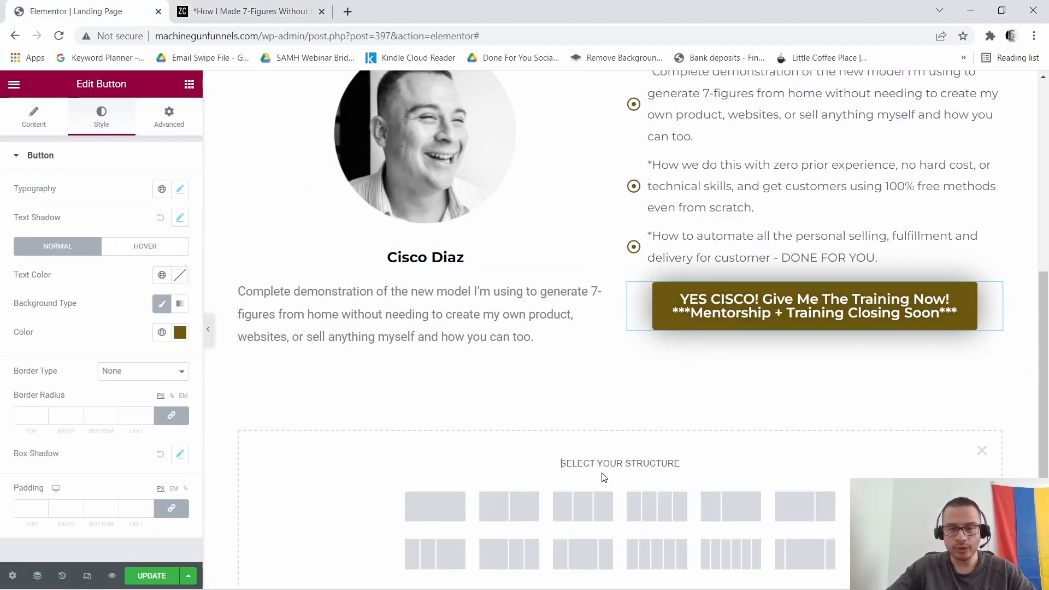
pyautogui.click(442, 505)
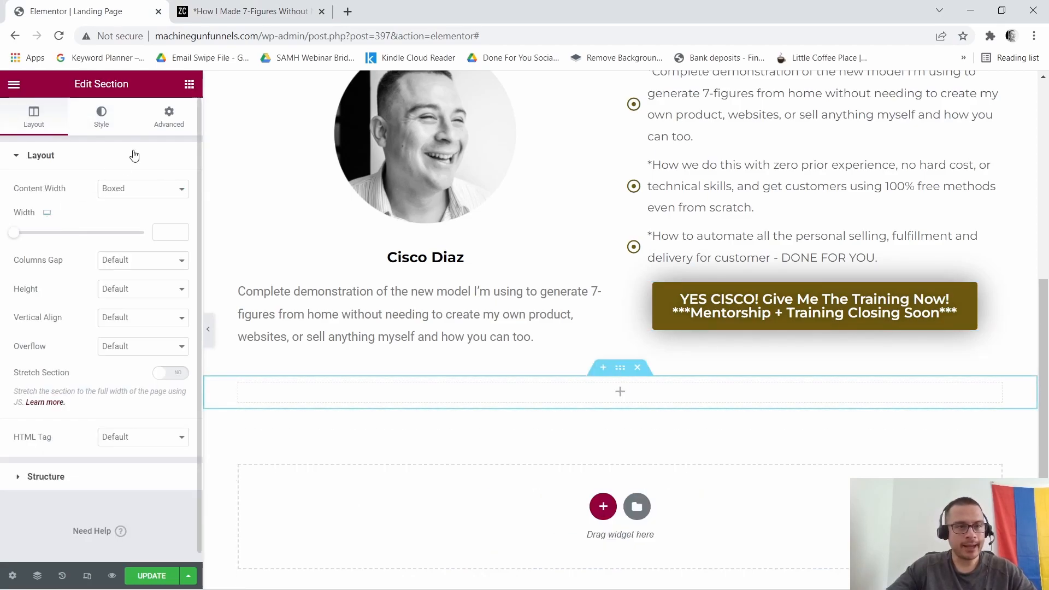
# Add a Heading widget to the new empty section and copy the copyright line from the reference page's footer.
pyautogui.click(189, 84)
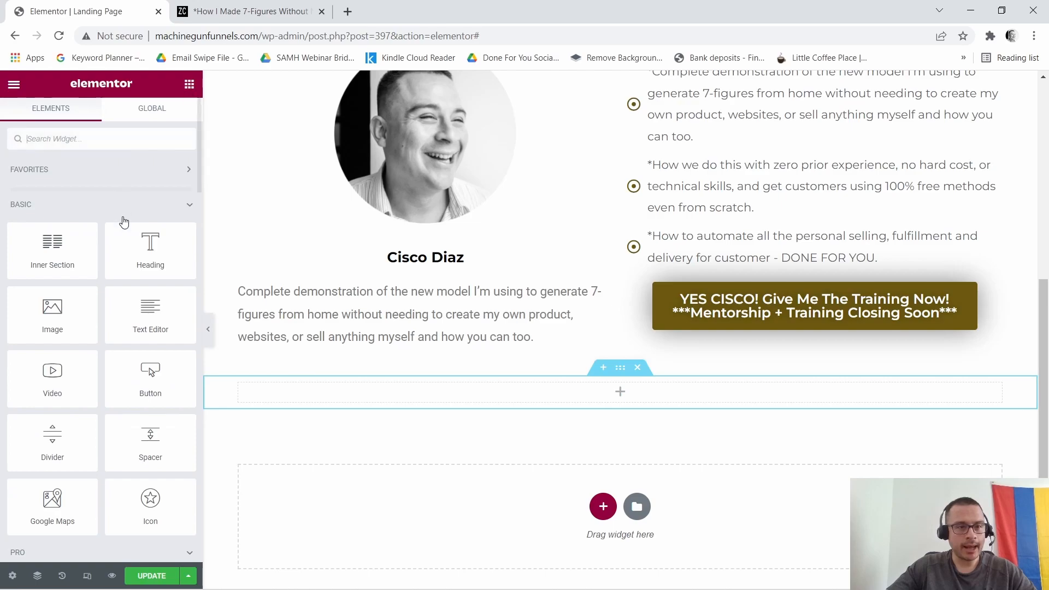
pyautogui.moveTo(146, 251); pyautogui.dragTo(630, 398)
pyautogui.click(207, 5)
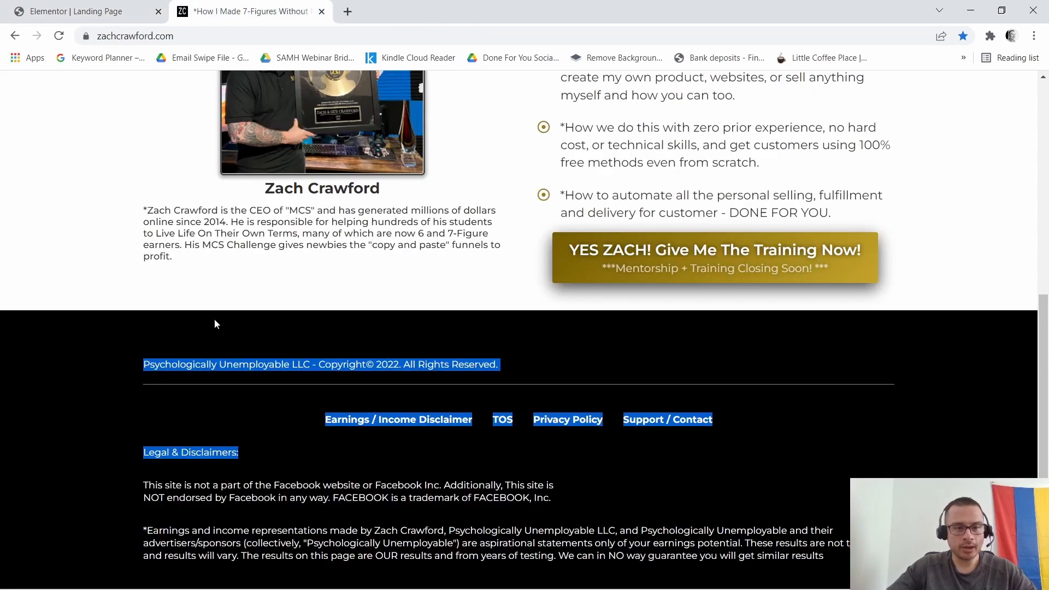
pyautogui.moveTo(135, 369); pyautogui.dragTo(123, 366)
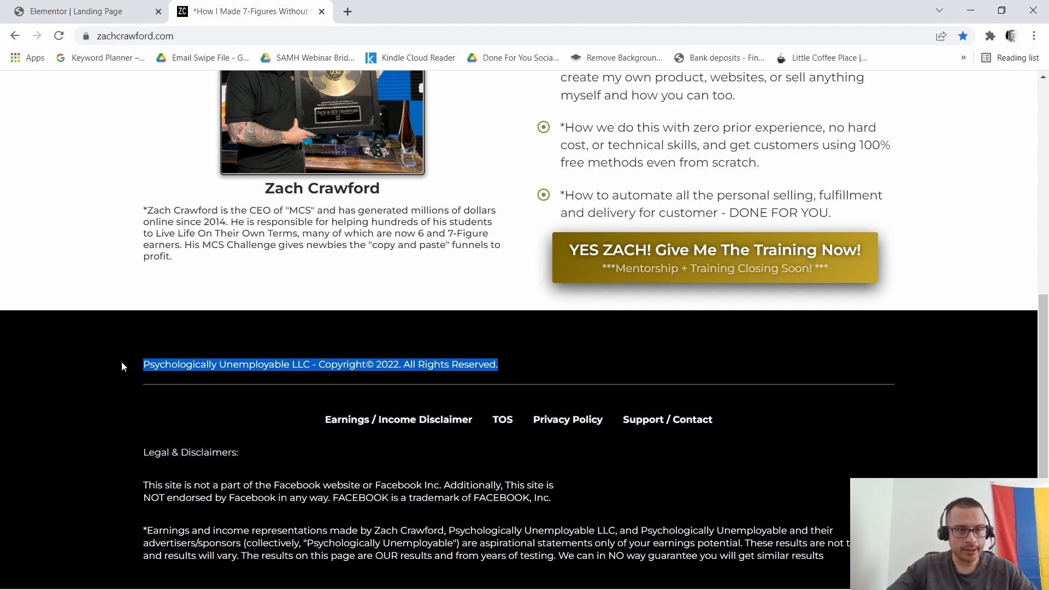
pyautogui.rightClick(234, 371)
pyautogui.click(266, 382)
# Replace the heading's placeholder title with the copied copyright line, changing "Psychologically Unemployable LLC" to the site owner's full name.
pyautogui.click(36, 8)
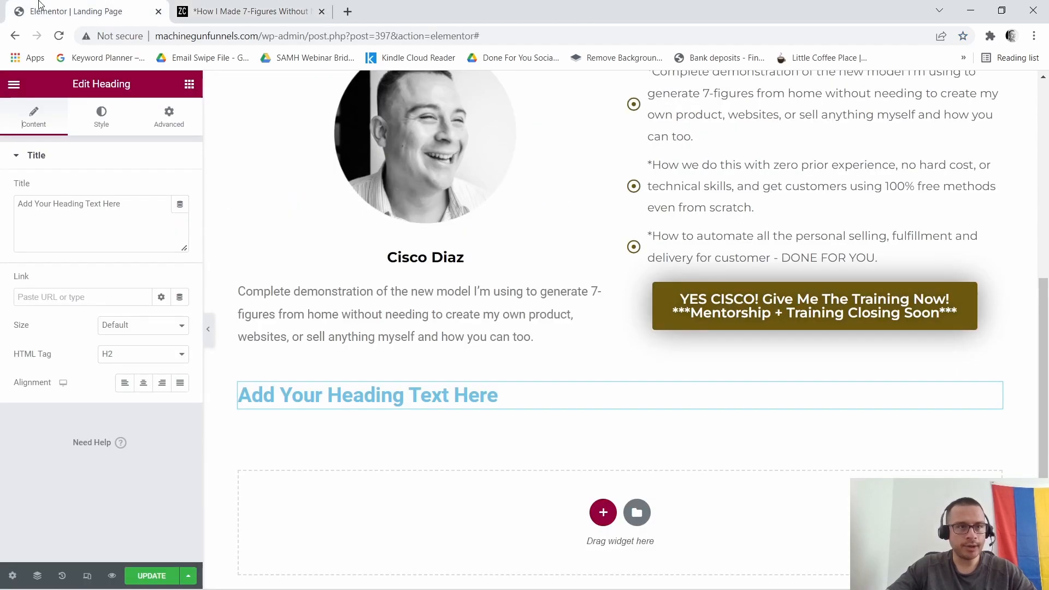
pyautogui.click(84, 208)
pyautogui.tripleClick(85, 207)
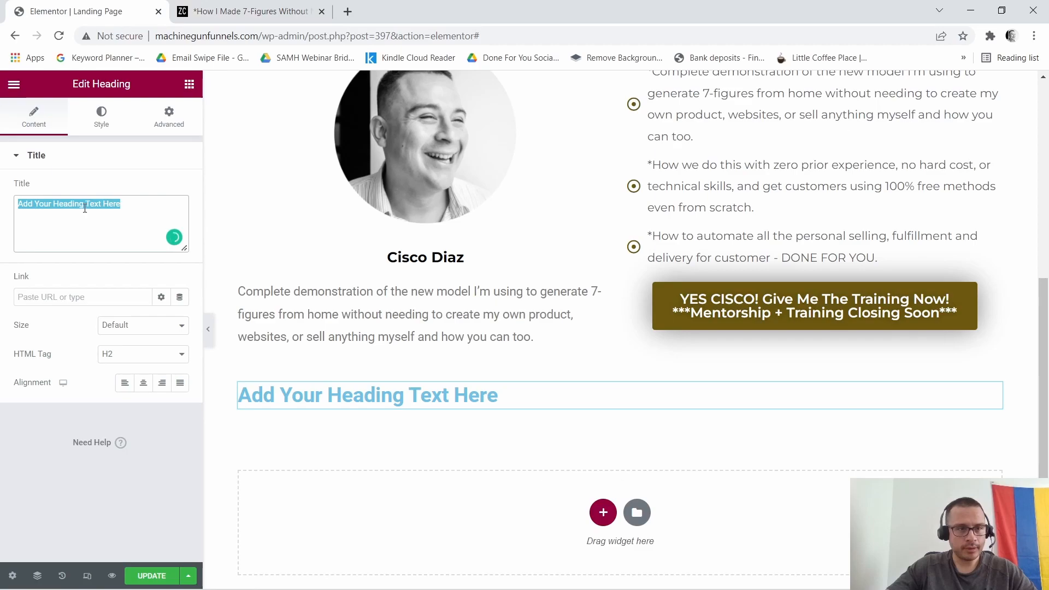
pyautogui.rightClick(85, 208)
pyautogui.click(118, 277)
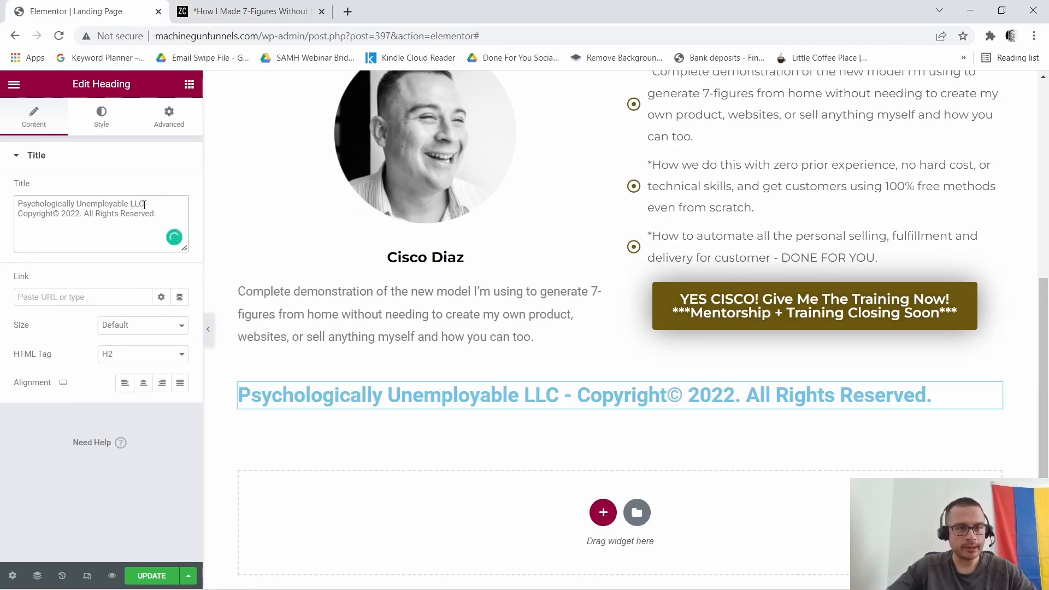
pyautogui.moveTo(145, 205); pyautogui.dragTo(21, 197)
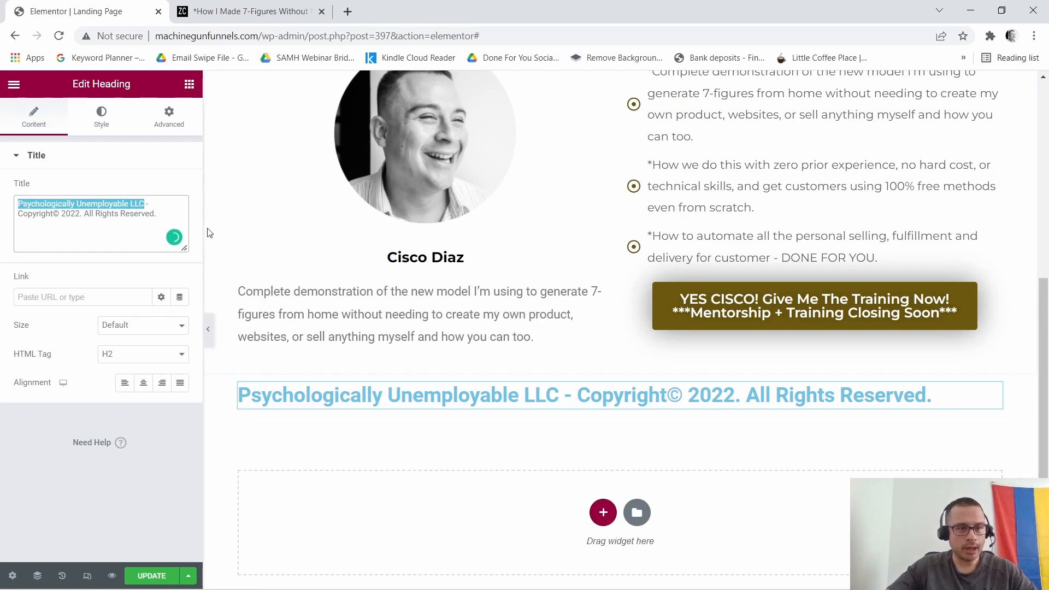
pyautogui.write('Cisco Diaz')
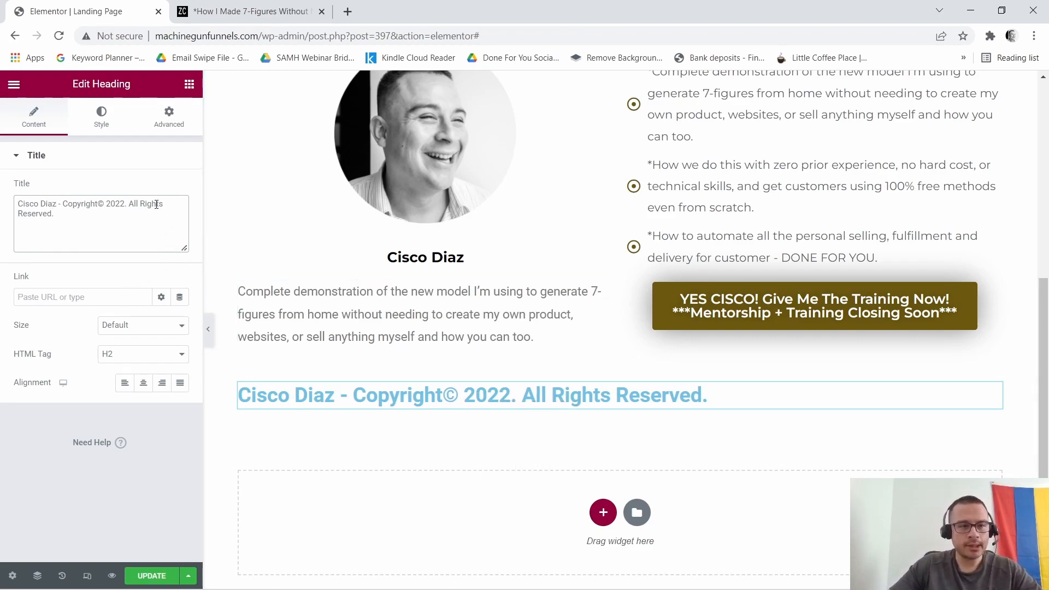
# Set the text color of the copyright heading to white (#FFFFFF).
pyautogui.click(101, 116)
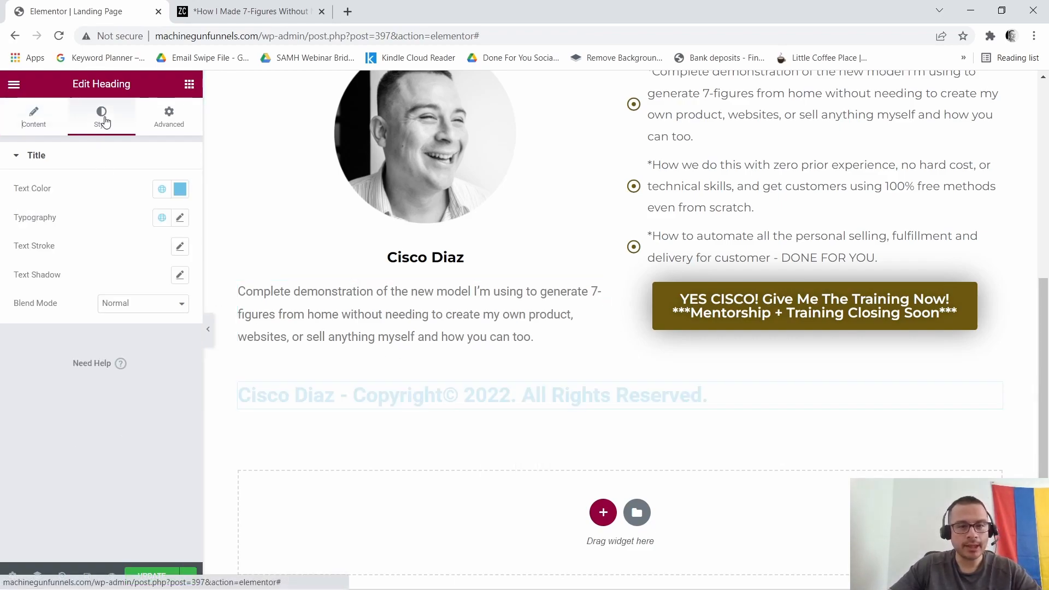
pyautogui.click(180, 190)
pyautogui.moveTo(108, 252); pyautogui.dragTo(6, 229)
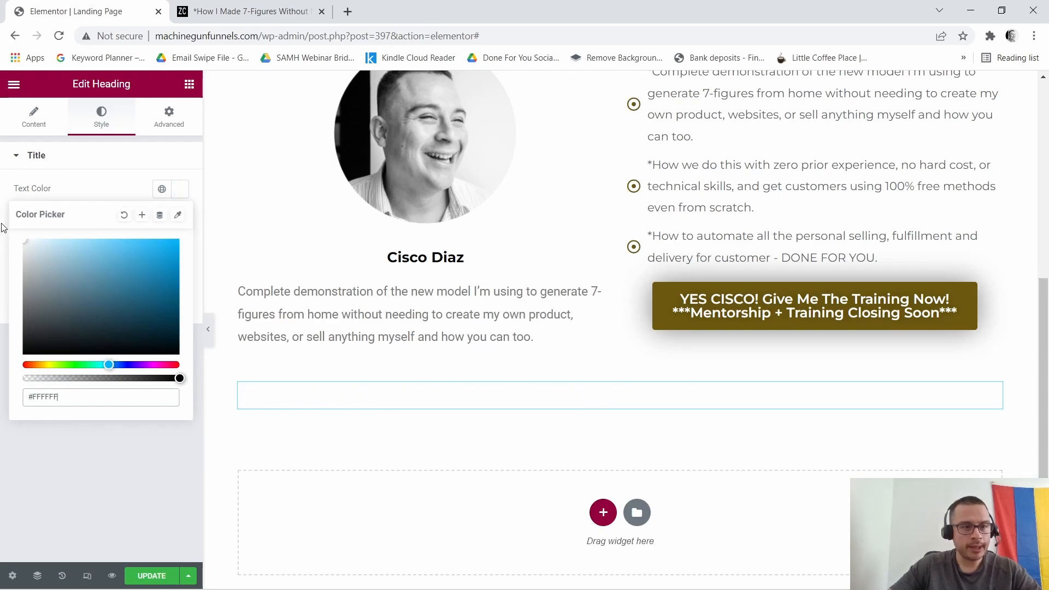
pyautogui.click(180, 189)
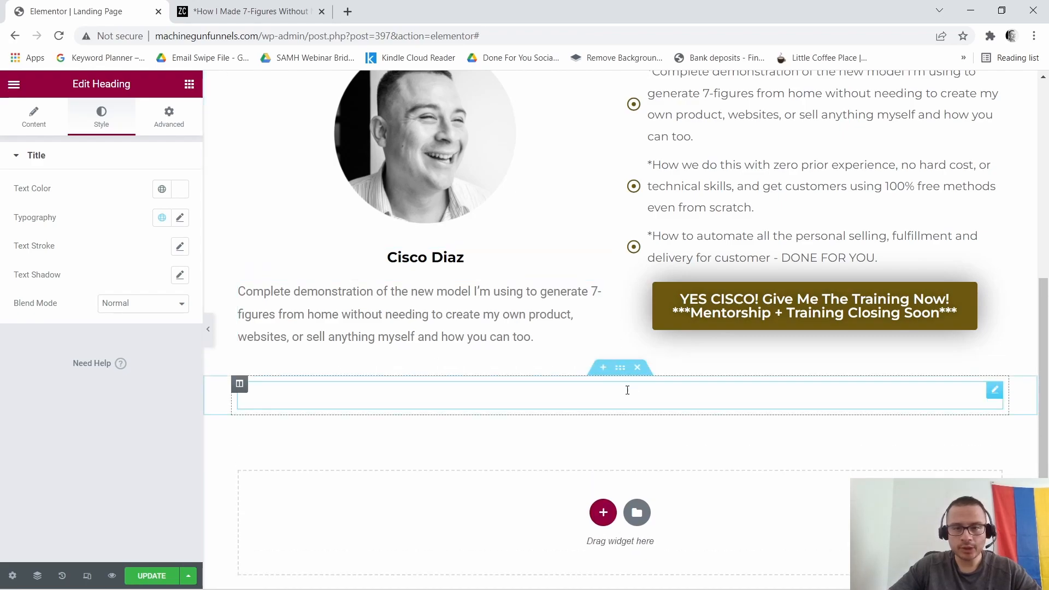
# Give the section holding the copyright heading a classic background in black (#000000).
pyautogui.click(620, 368)
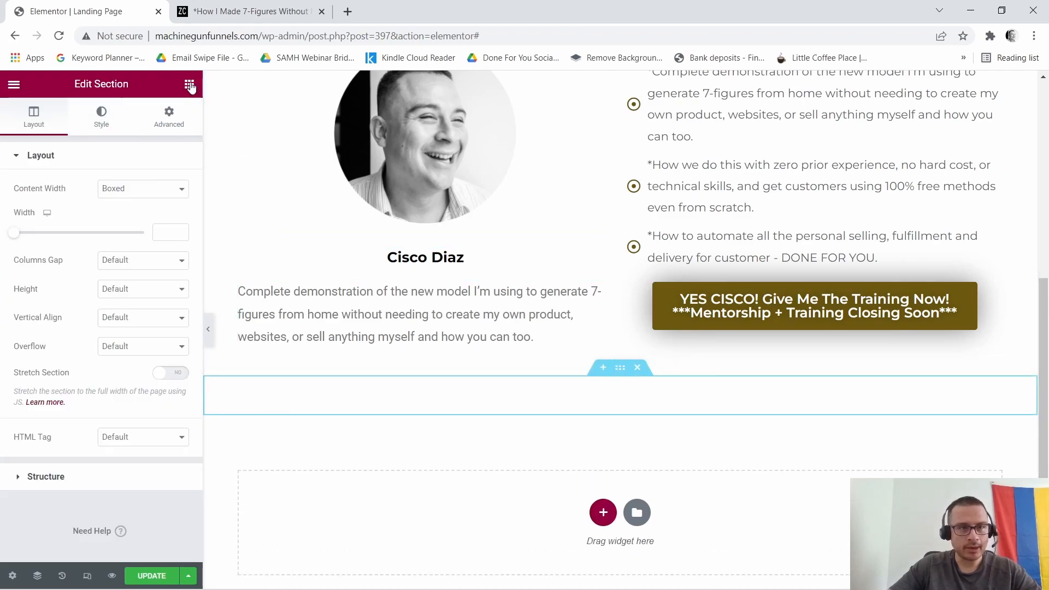
pyautogui.click(101, 115)
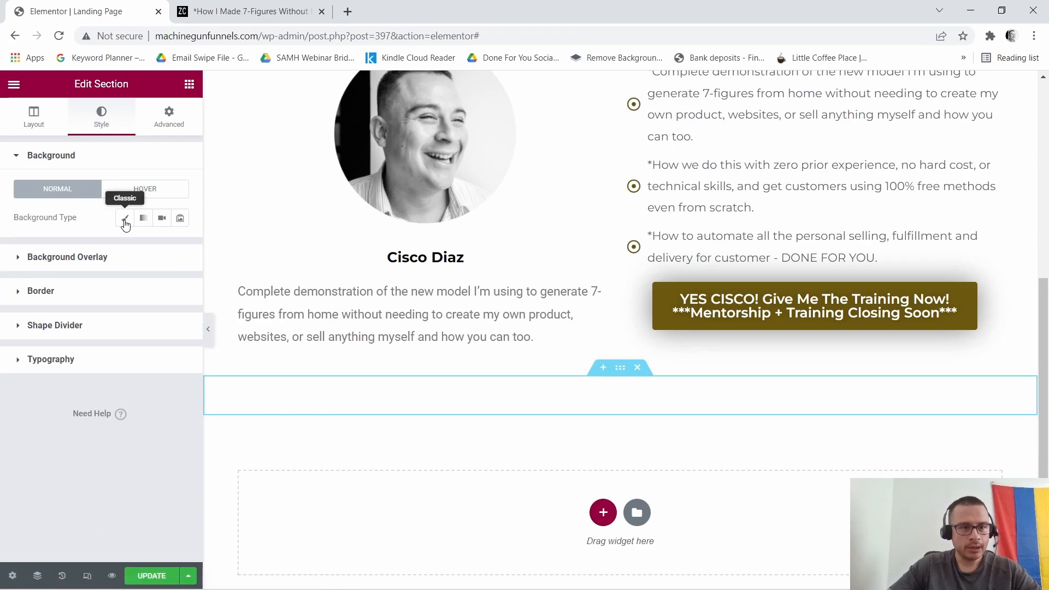
pyautogui.click(125, 220)
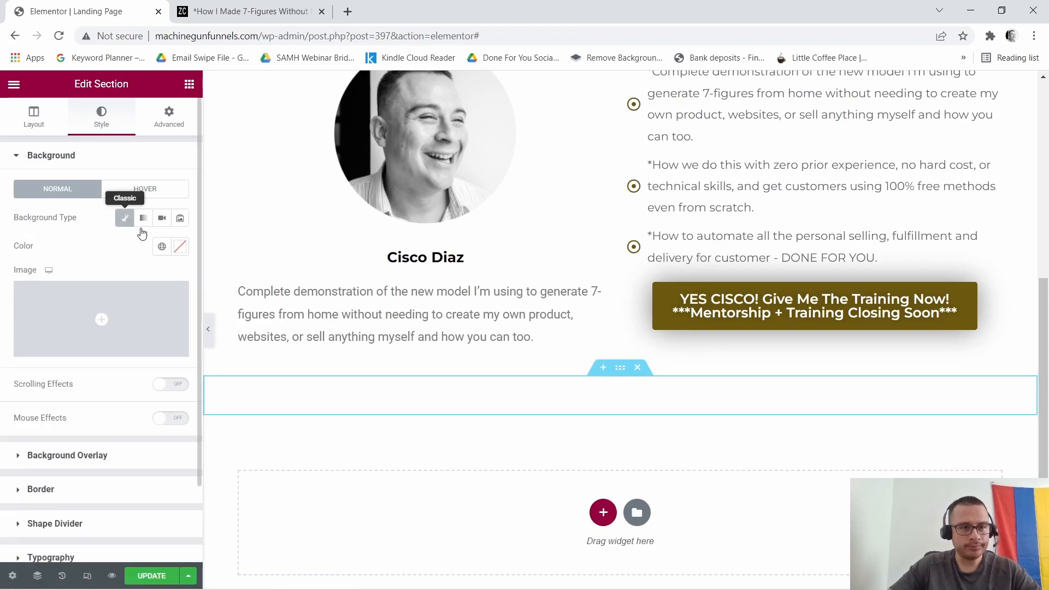
pyautogui.click(181, 248)
pyautogui.moveTo(107, 415); pyautogui.dragTo(5, 428)
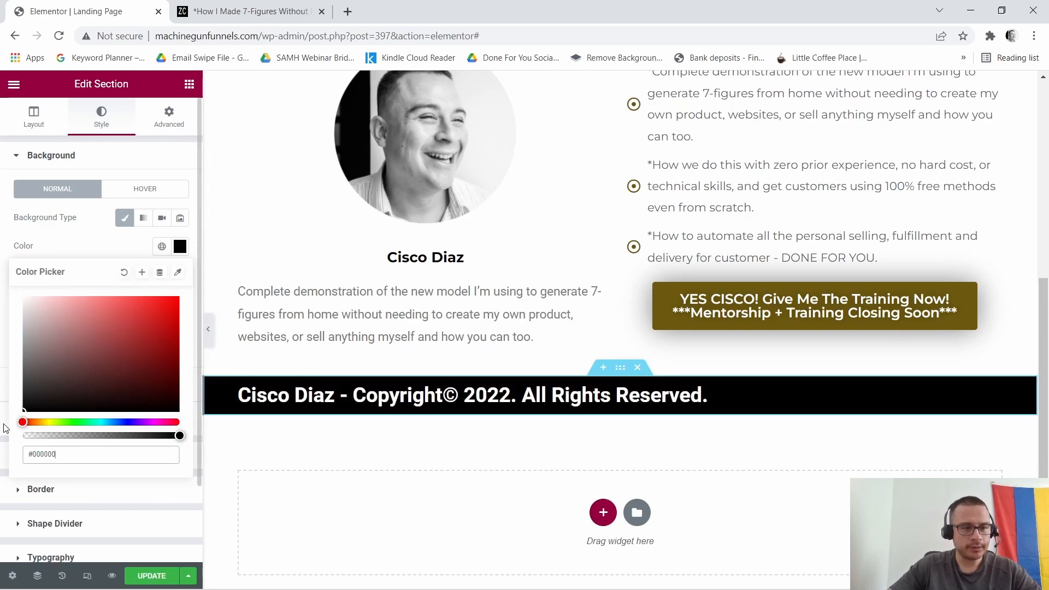
pyautogui.click(181, 247)
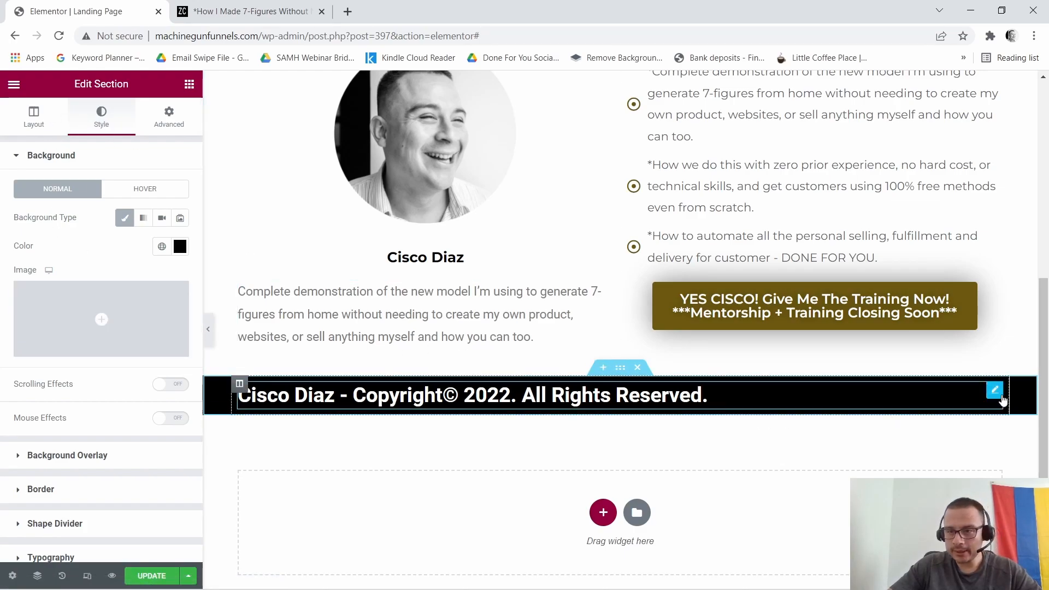
# Set the copyright heading's typography to the Montserrat family at a size of 15 px.
pyautogui.click(995, 393)
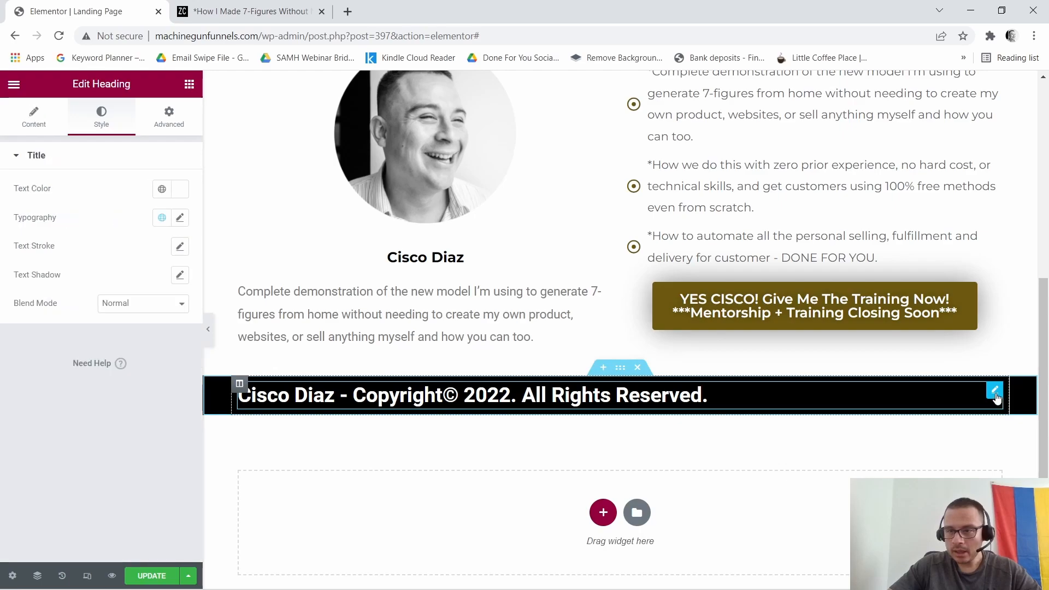
pyautogui.click(180, 218)
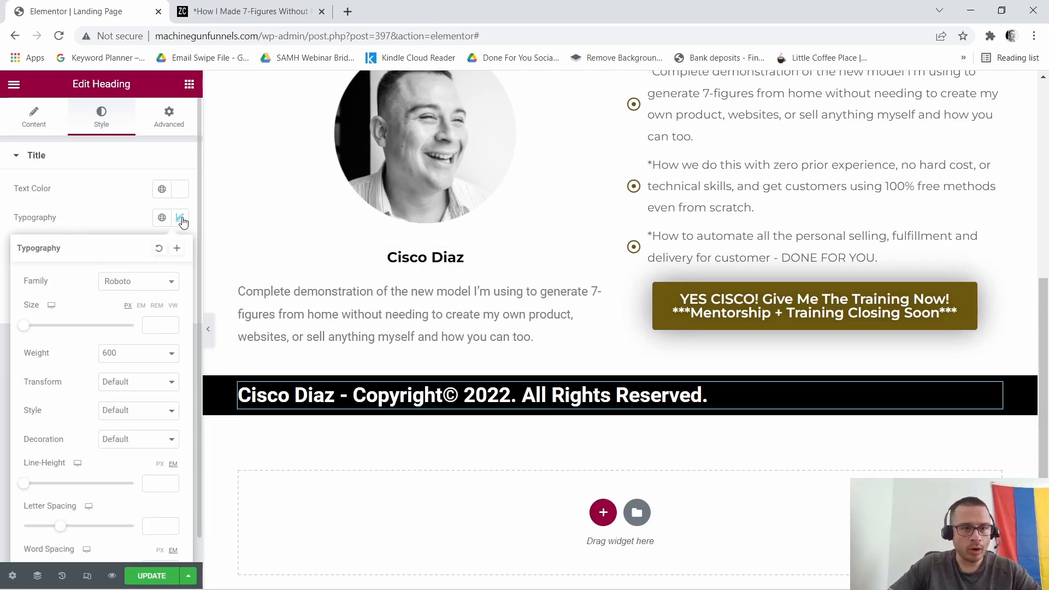
pyautogui.click(167, 282)
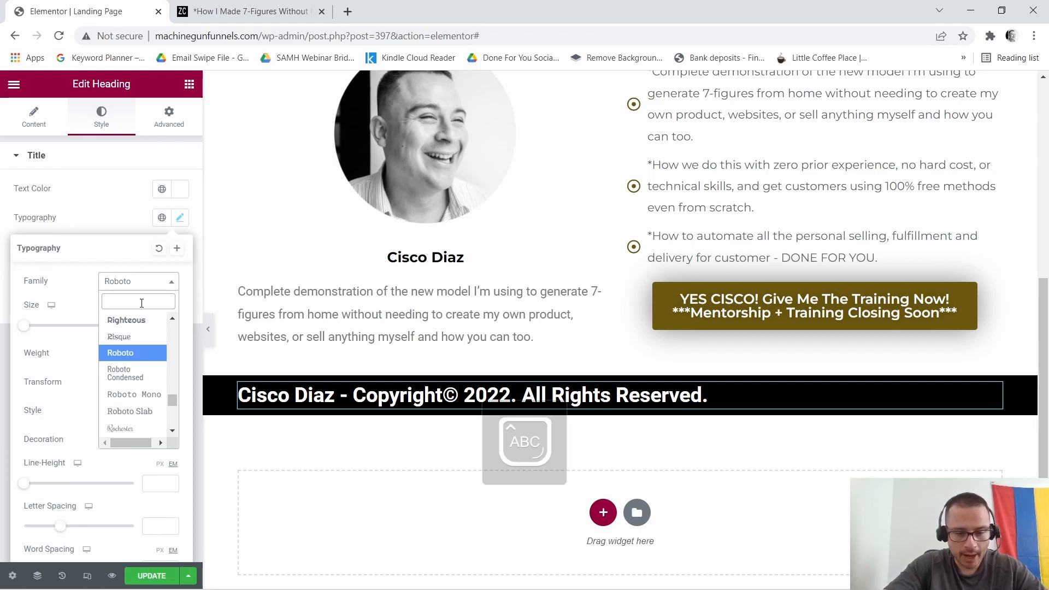
pyautogui.write('Mont')
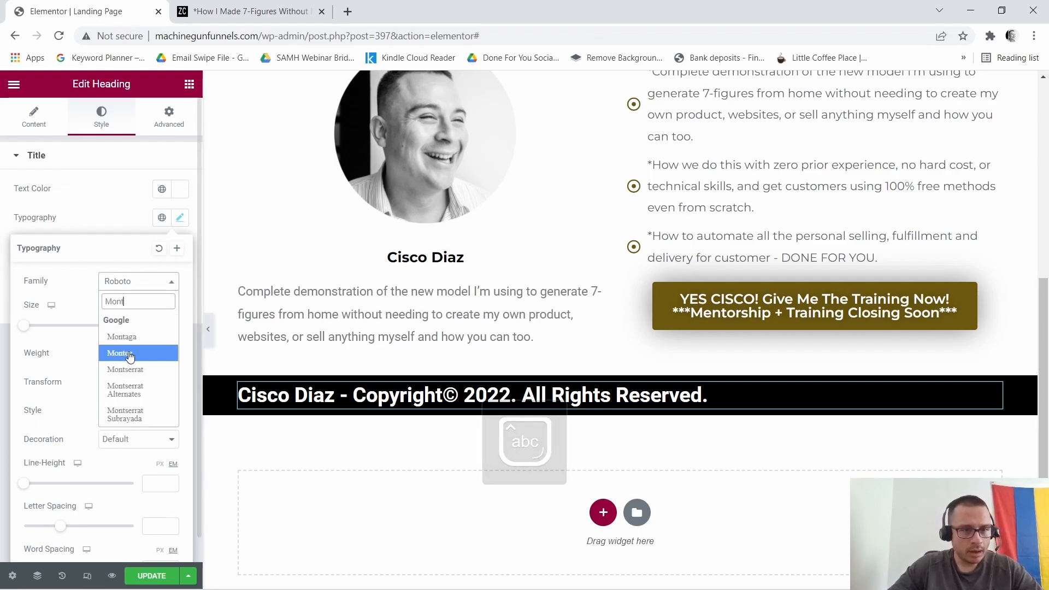
pyautogui.click(145, 371)
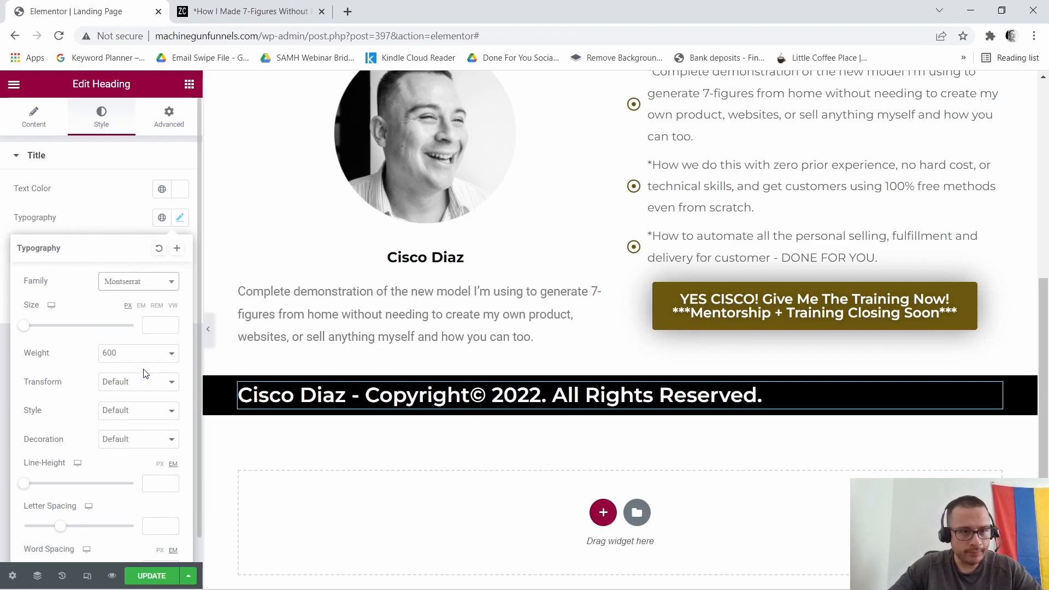
pyautogui.click(171, 324)
pyautogui.write('11')
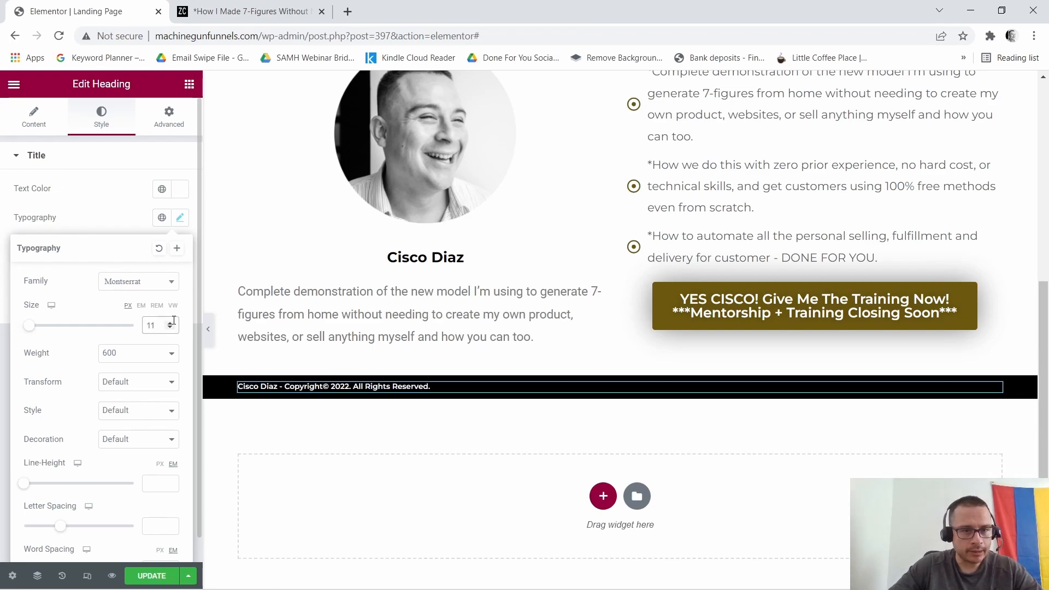
pyautogui.click(171, 324)
pyautogui.click(171, 324)
pyautogui.click(171, 324)
pyautogui.click(171, 324)
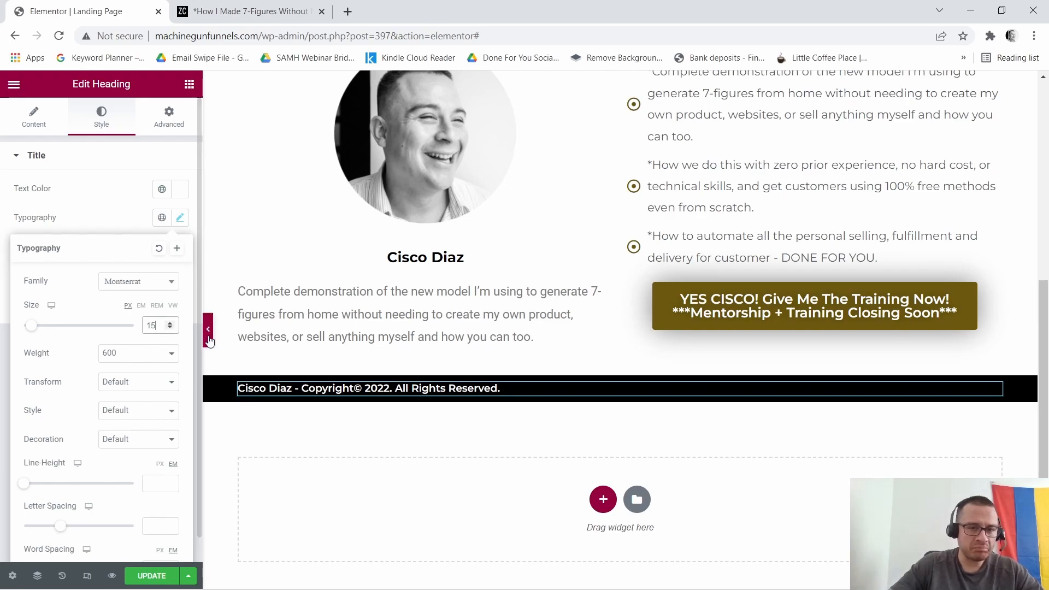
# Unlink the copyright heading's padding values and set 75 px on its left and 30 px on its top.
pyautogui.click(172, 125)
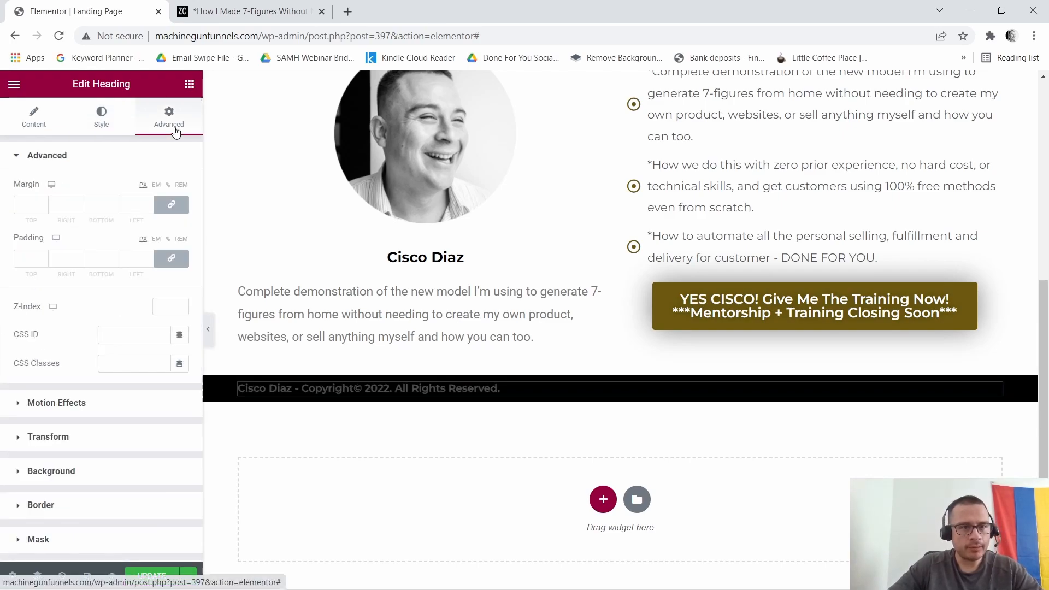
pyautogui.click(171, 258)
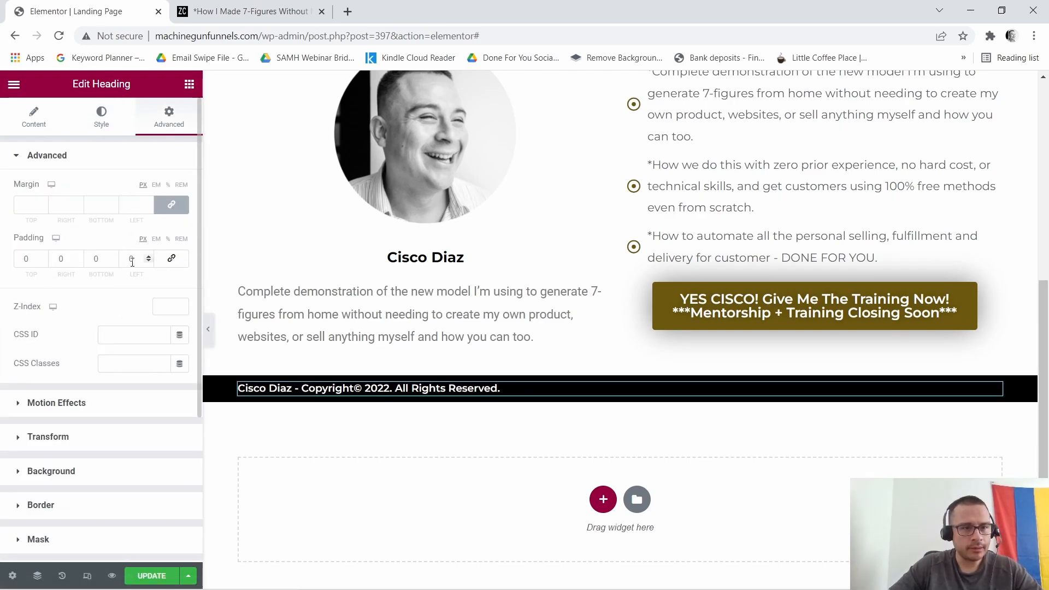
pyautogui.moveTo(148, 253)
pyautogui.mouseDown()
pyautogui.moveTo(172, 263)
pyautogui.moveTo(151, 258)
pyautogui.mouseUp()
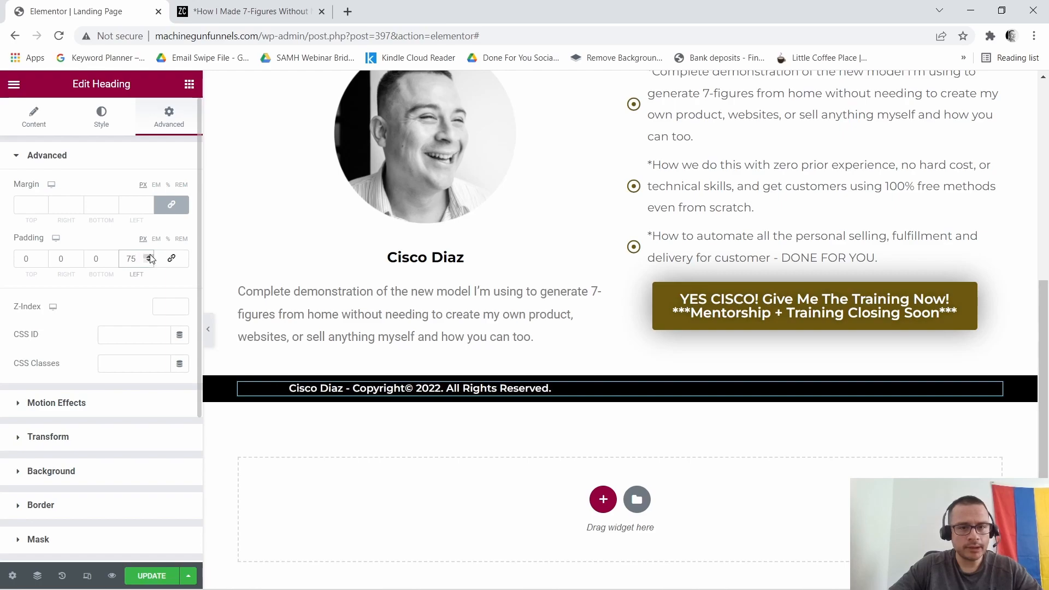
pyautogui.moveTo(42, 258); pyautogui.dragTo(43, 256)
pyautogui.click(44, 254)
pyautogui.click(44, 255)
pyautogui.click(44, 256)
pyautogui.click(43, 256)
pyautogui.click(44, 255)
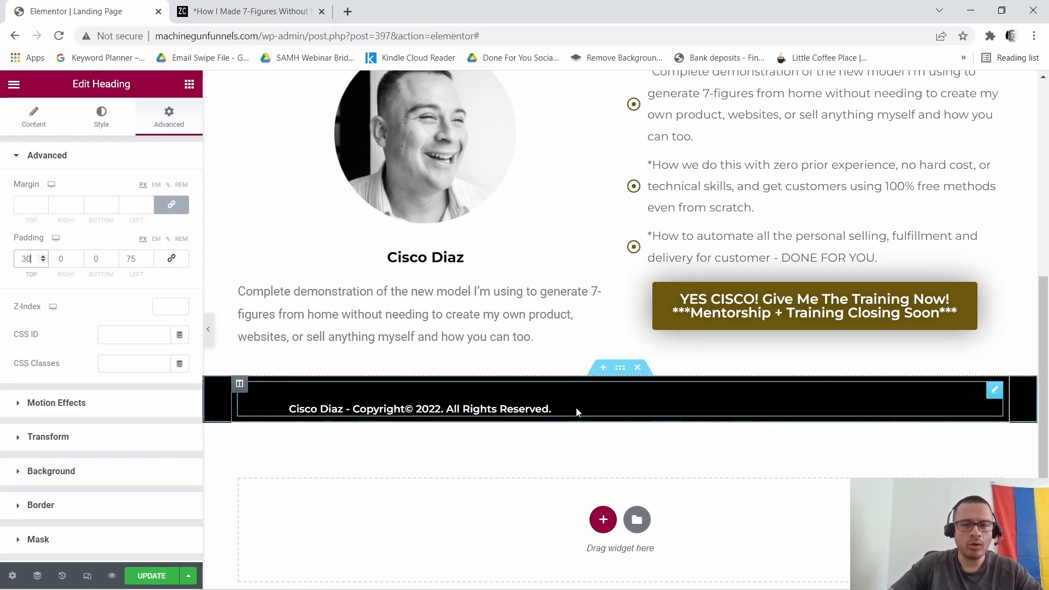
pyautogui.scroll(2, 986, 393)
pyautogui.scroll(-3, 986, 388)
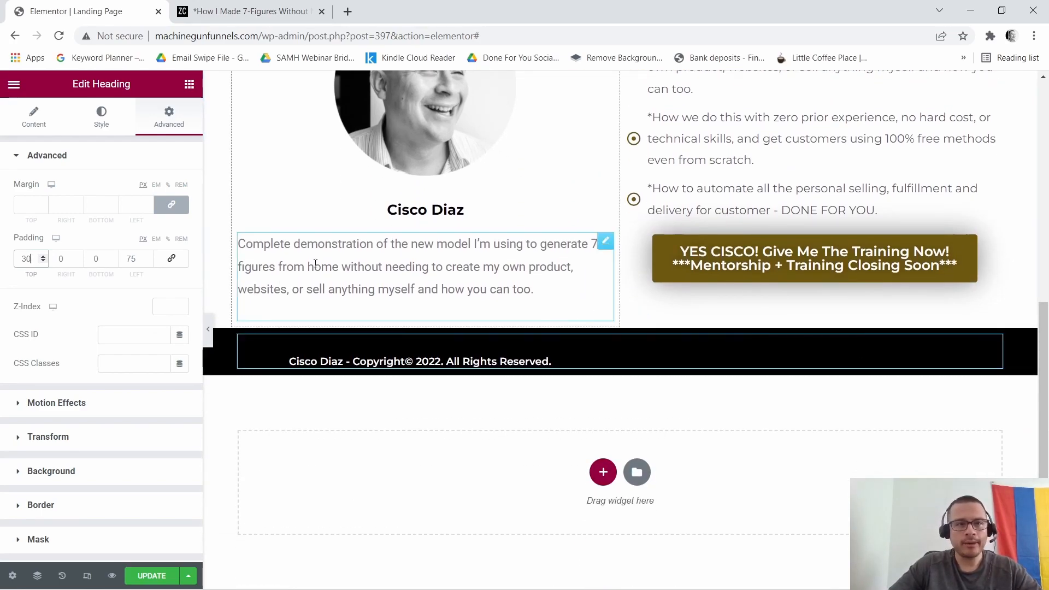
# Check the footer on the reference landing page and add a Divider widget below the copyright heading in the Elementor page.
pyautogui.click(248, 9)
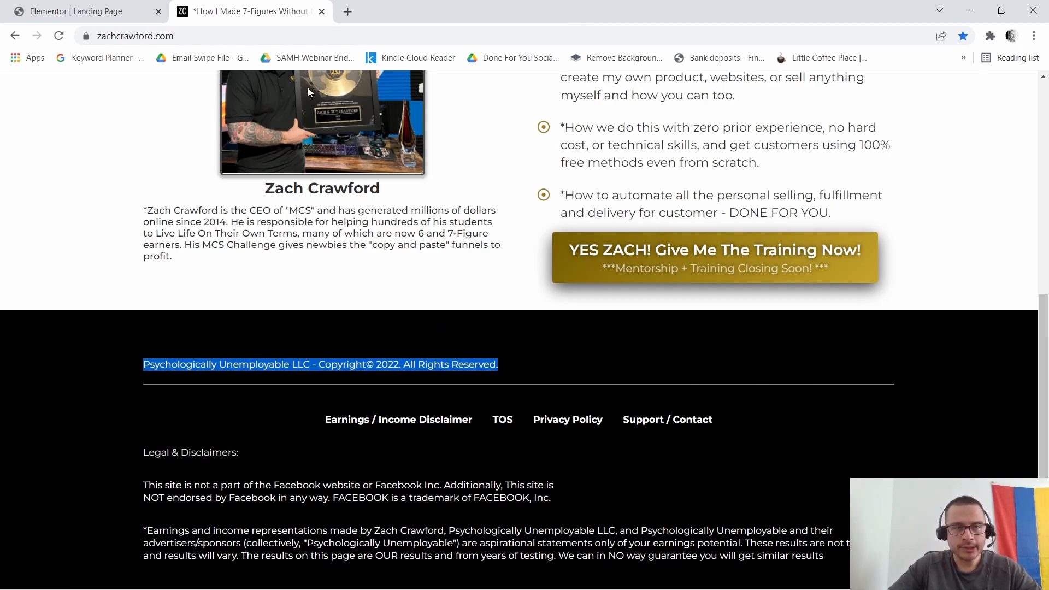
pyautogui.click(26, 5)
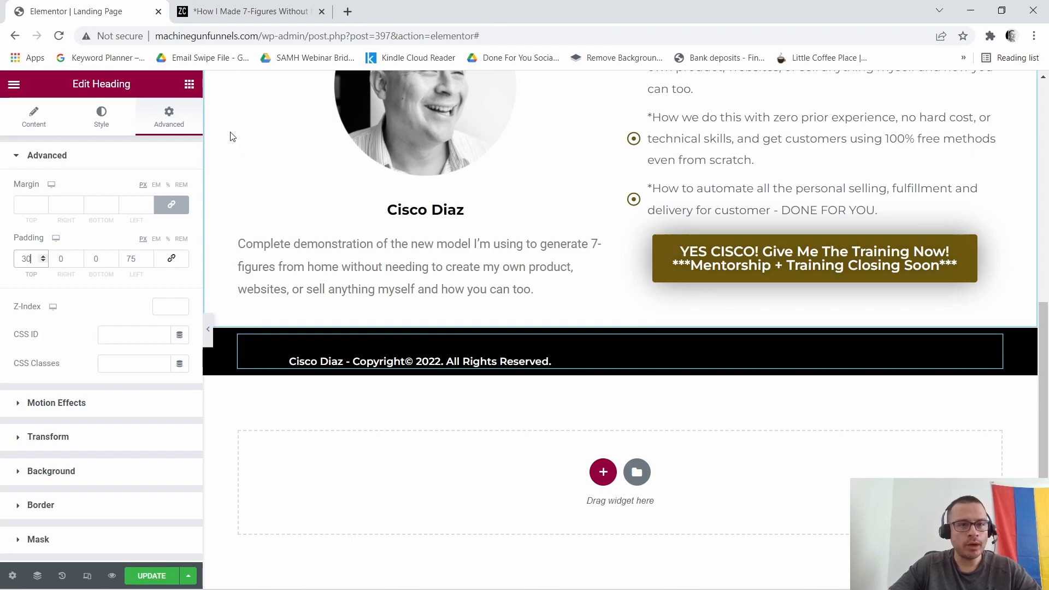
pyautogui.click(189, 84)
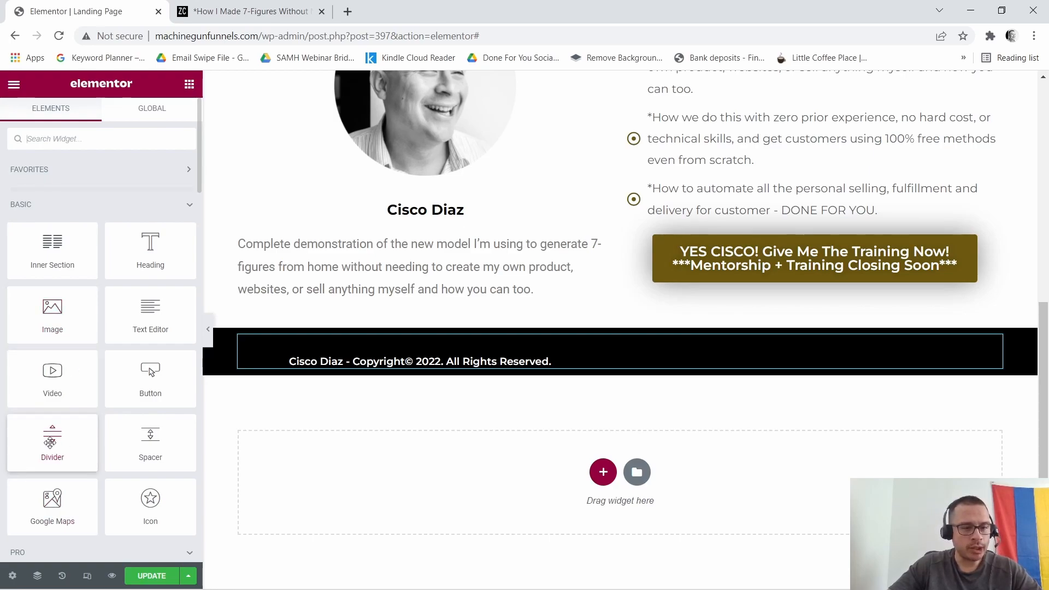
pyautogui.moveTo(36, 440); pyautogui.dragTo(564, 370)
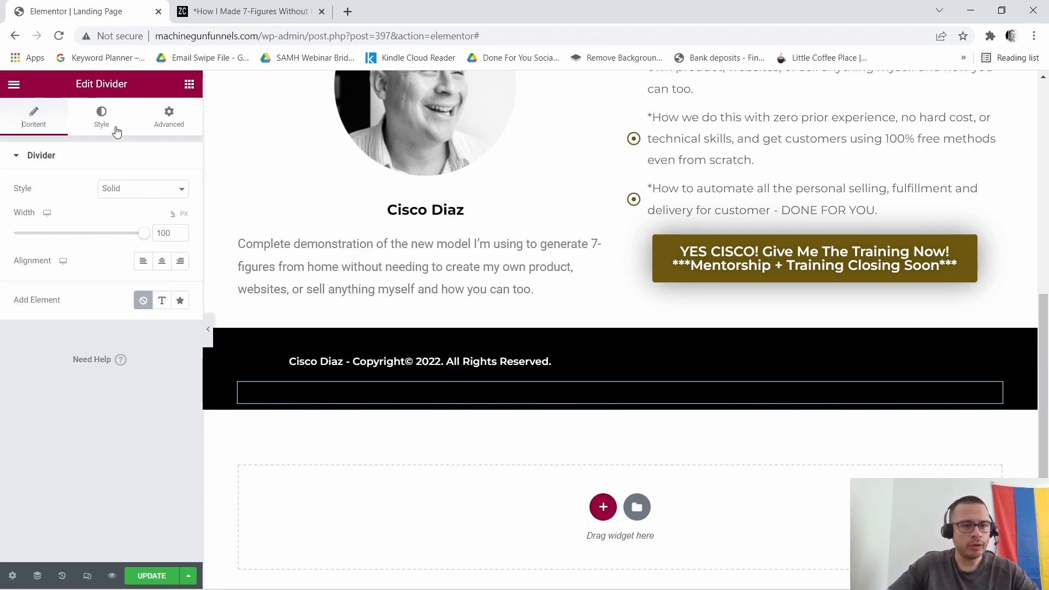
# Style the divider under the copyright heading in white (#FFFFFF), 86% wide and centered.
pyautogui.click(98, 118)
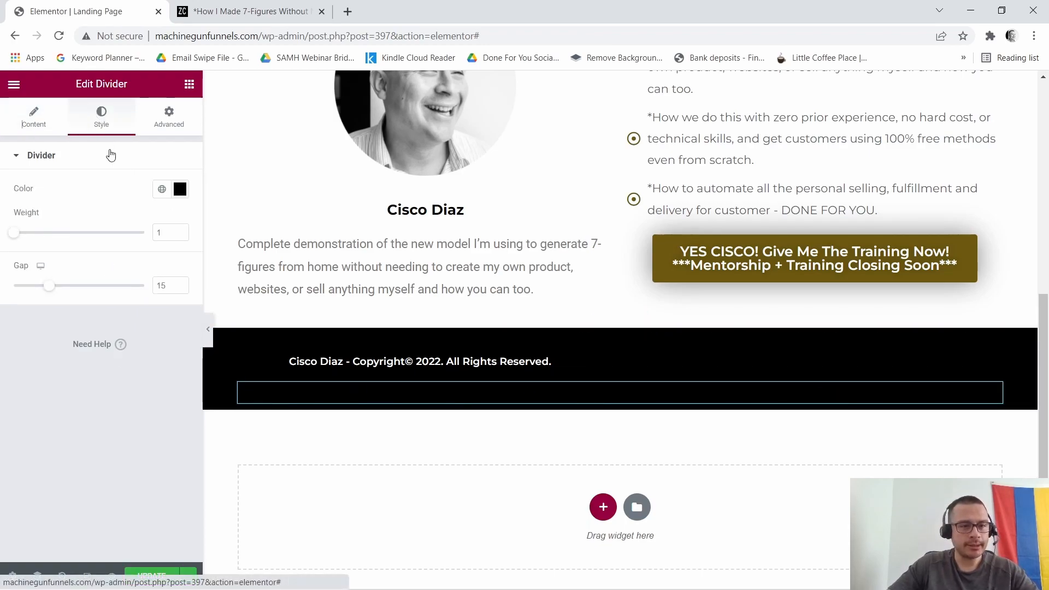
pyautogui.click(179, 189)
pyautogui.moveTo(23, 355); pyautogui.dragTo(6, 225)
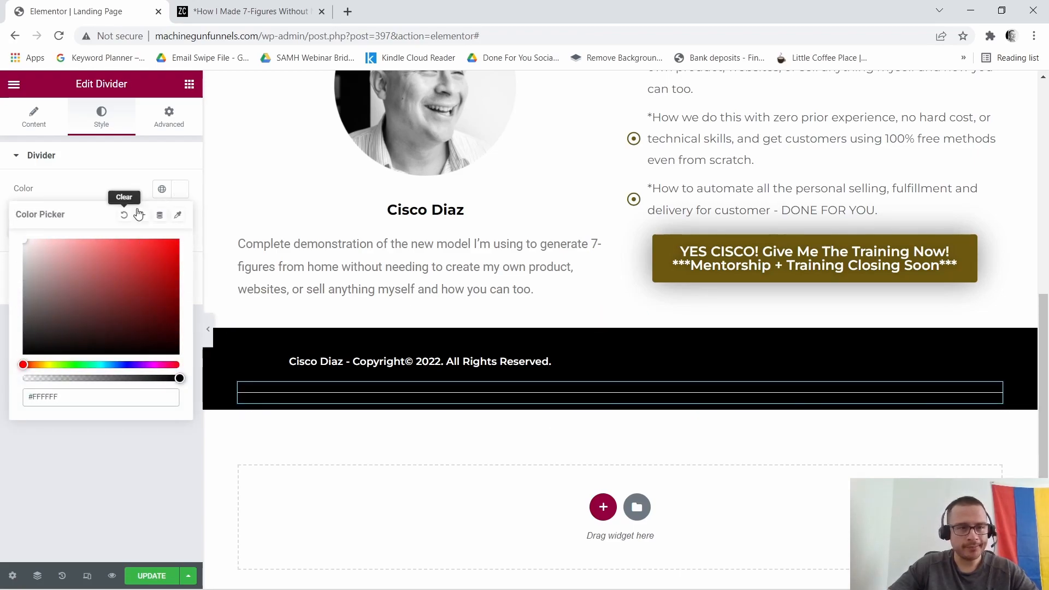
pyautogui.click(181, 193)
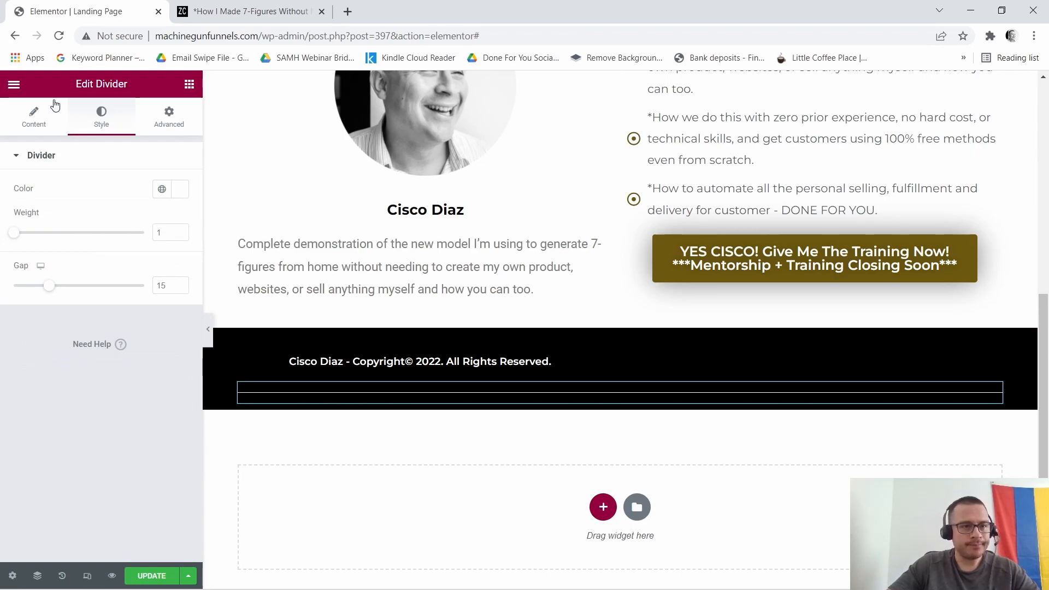
pyautogui.click(35, 117)
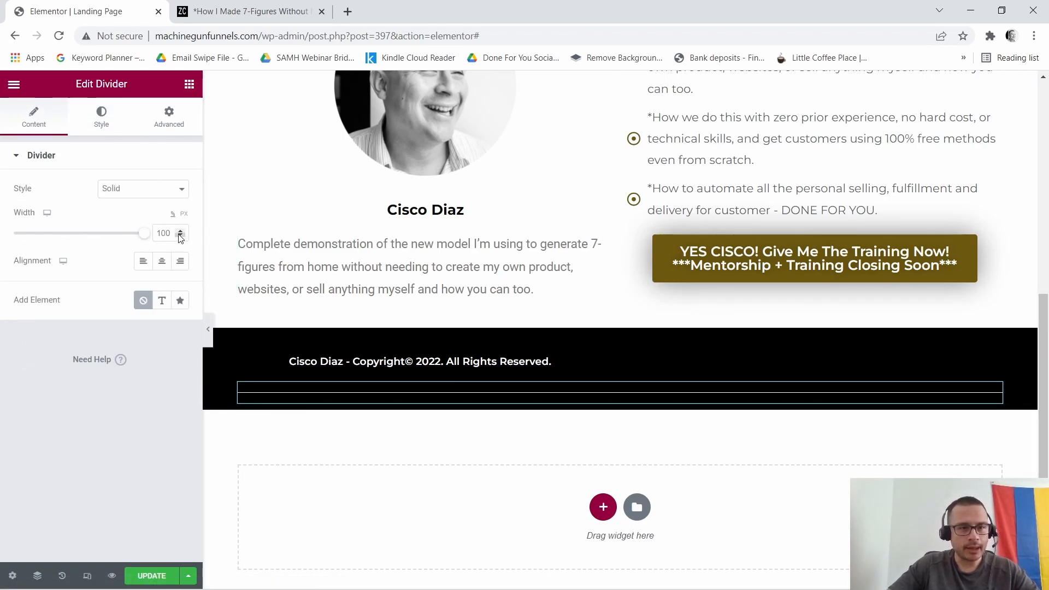
pyautogui.click(162, 261)
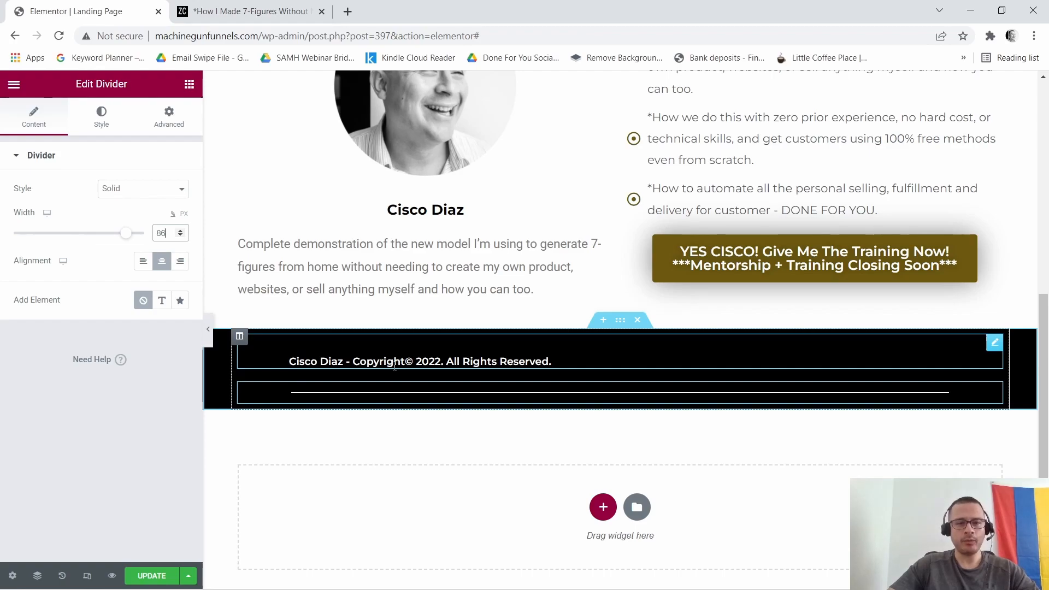
# Open the reference page's Earnings / Income Disclaimer link in a new tab, view the disclaimer page and return to the reference footer.
pyautogui.click(256, 12)
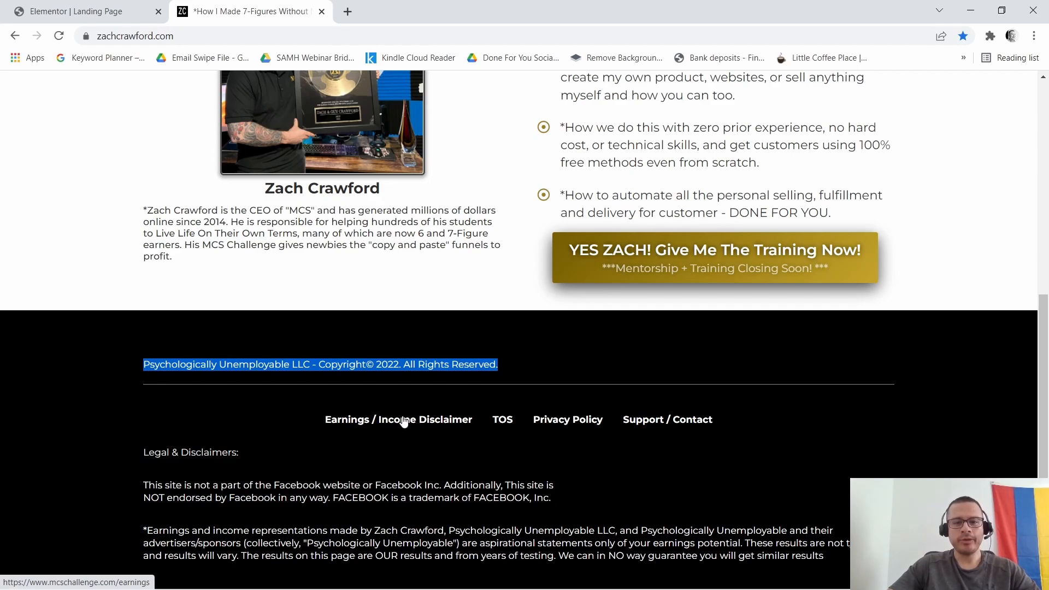
pyautogui.rightClick(436, 421)
pyautogui.click(480, 427)
pyautogui.click(394, 22)
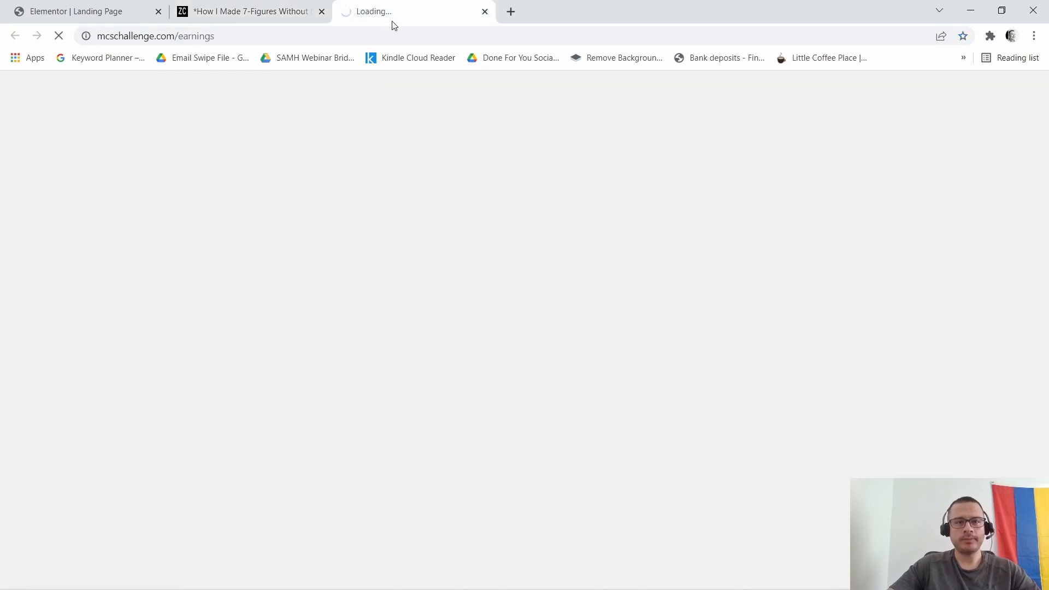
pyautogui.click(240, 31)
pyautogui.click(251, 12)
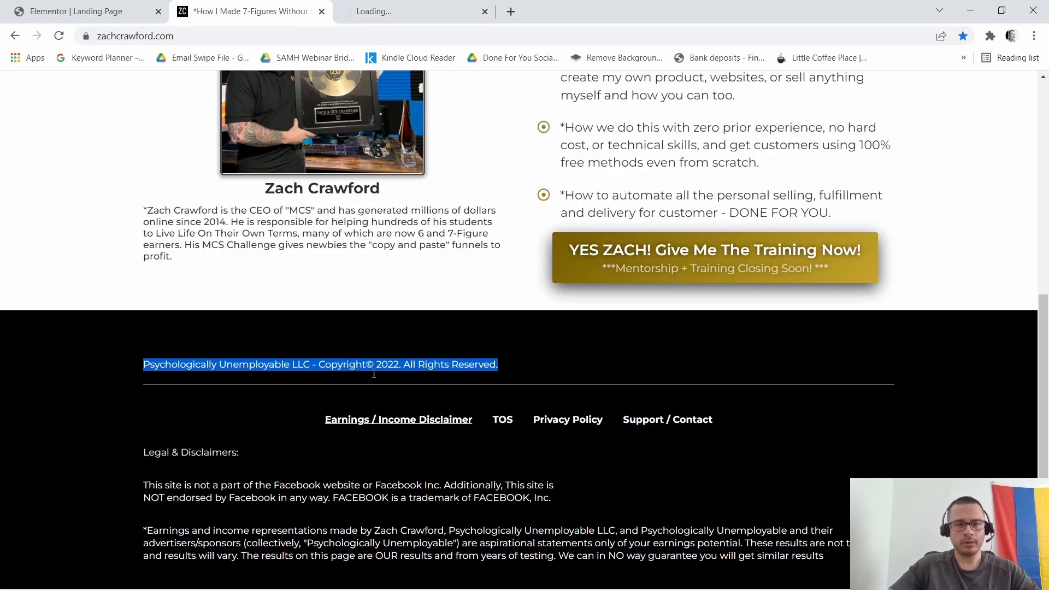
pyautogui.rightClick(393, 429)
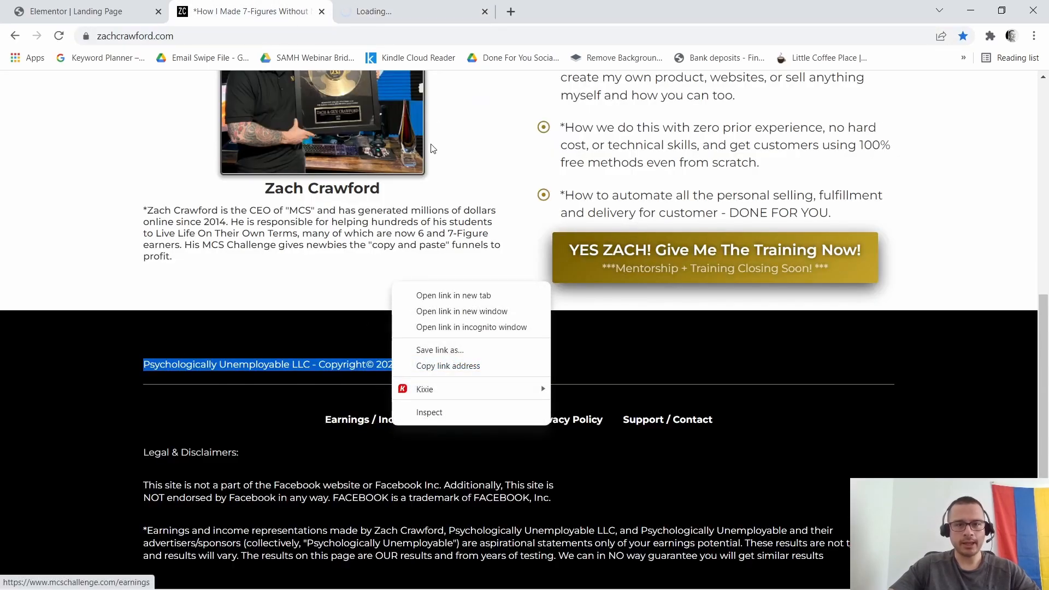
pyautogui.click(293, 329)
pyautogui.click(415, 12)
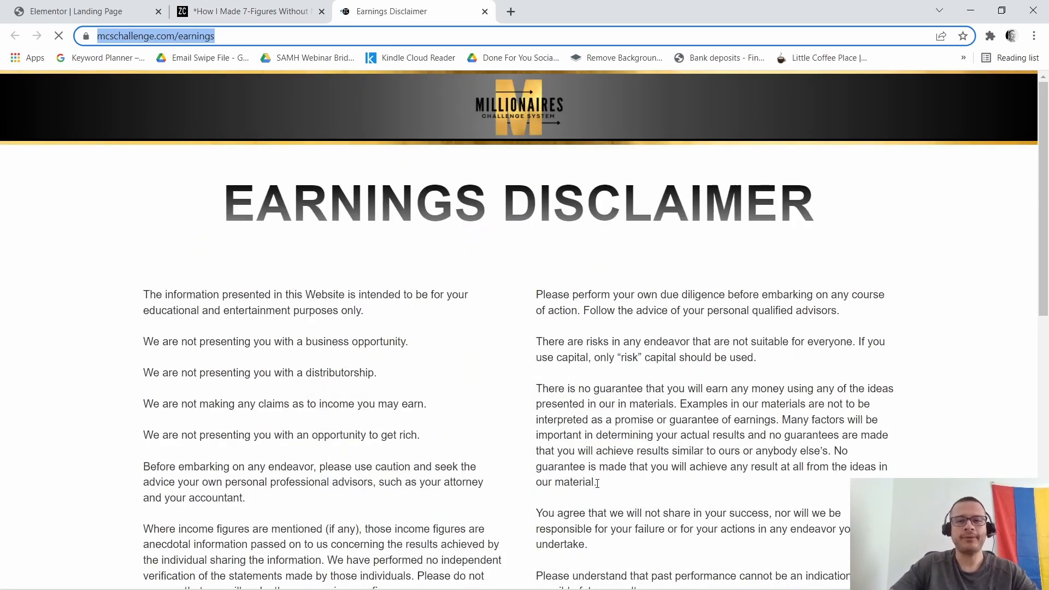
pyautogui.click(286, 10)
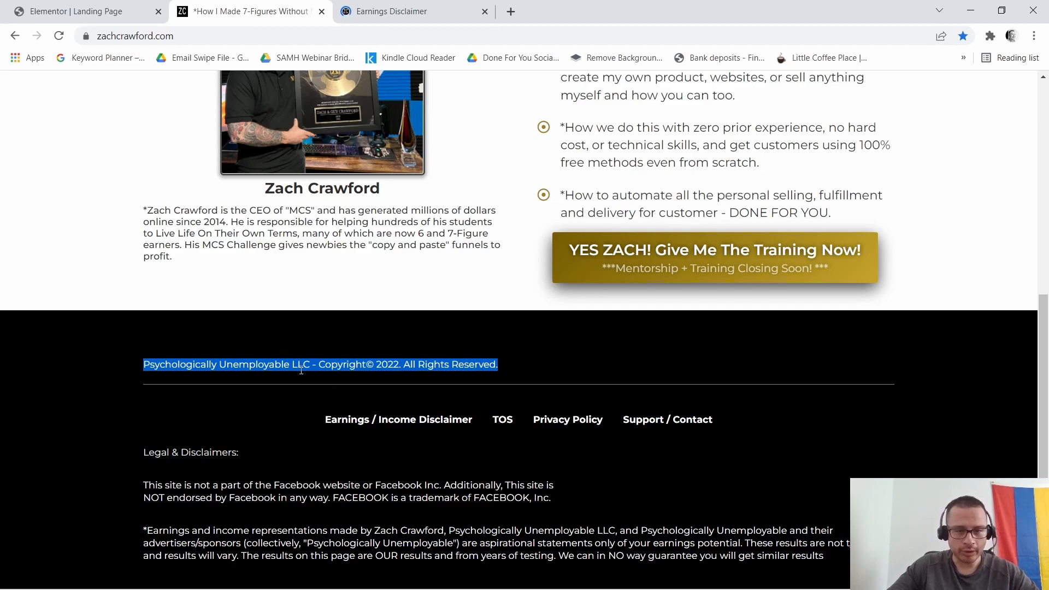
# Copy the "Earnings / Income Disclaimer" link text from the reference footer and return to the Elementor page.
pyautogui.click(319, 421)
pyautogui.moveTo(320, 421); pyautogui.dragTo(473, 425)
pyautogui.rightClick(473, 426)
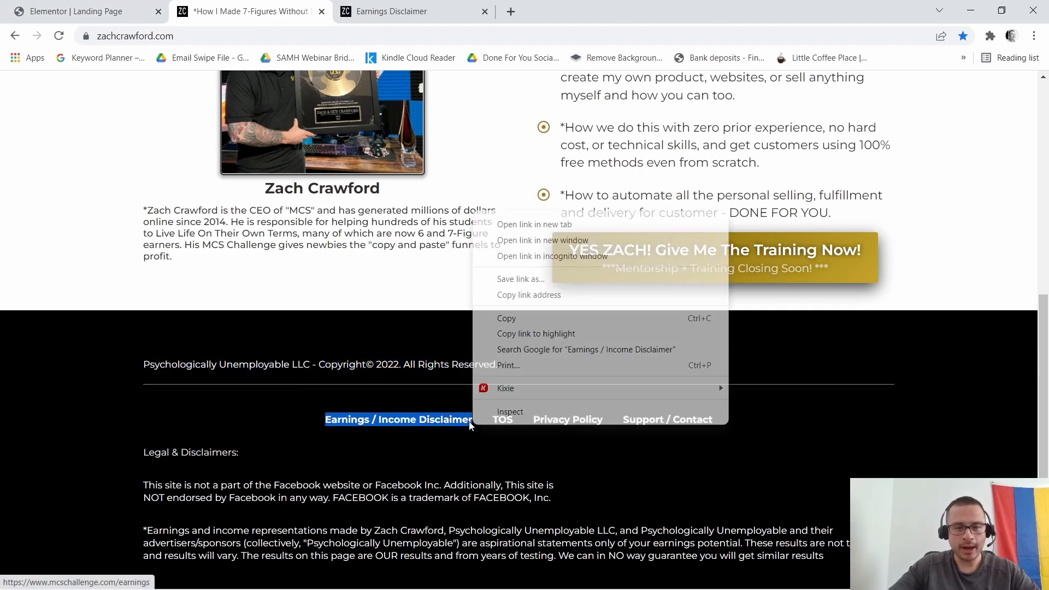
pyautogui.click(506, 319)
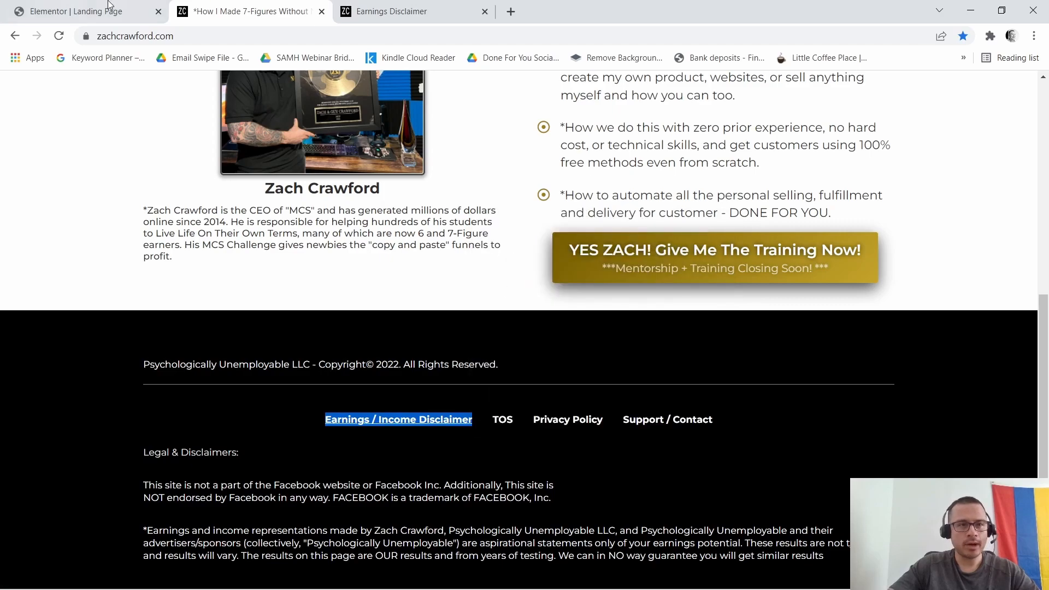
pyautogui.click(136, 8)
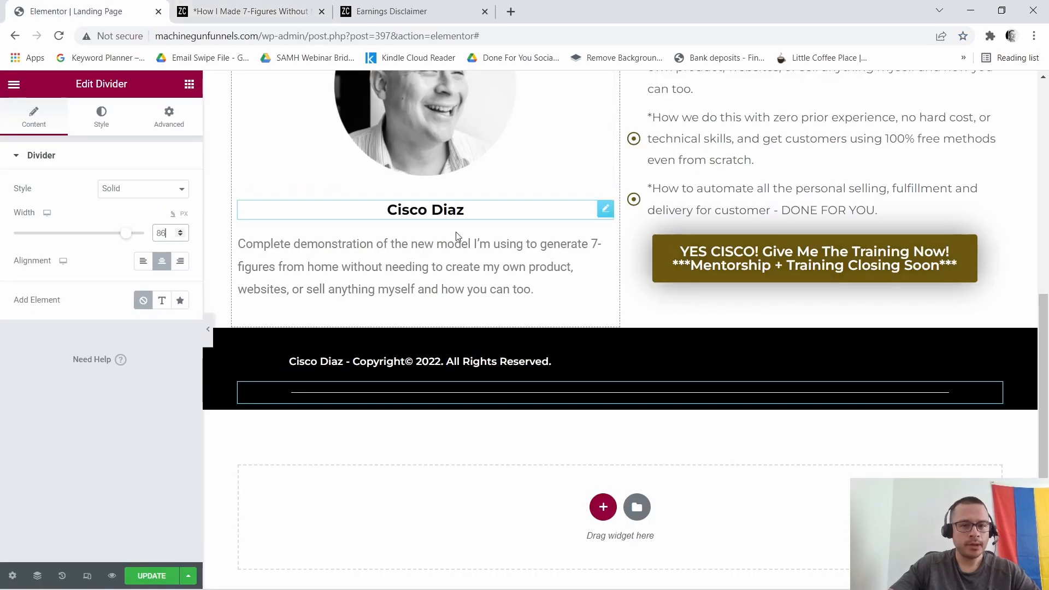
# Add an Inner Section below the footer divider and extend it to four columns.
pyautogui.click(187, 85)
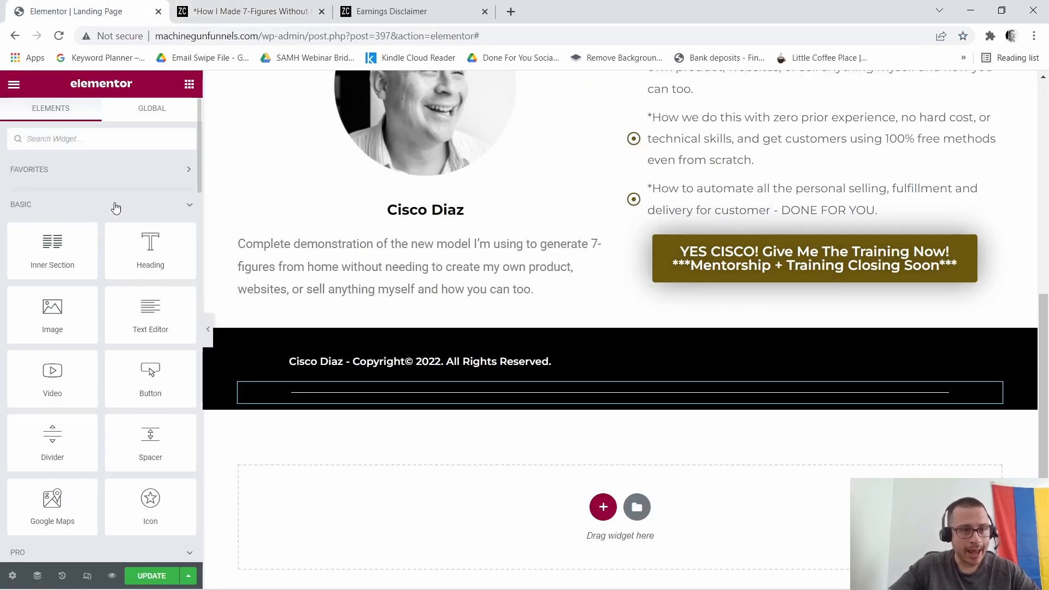
pyautogui.moveTo(31, 244); pyautogui.dragTo(591, 404)
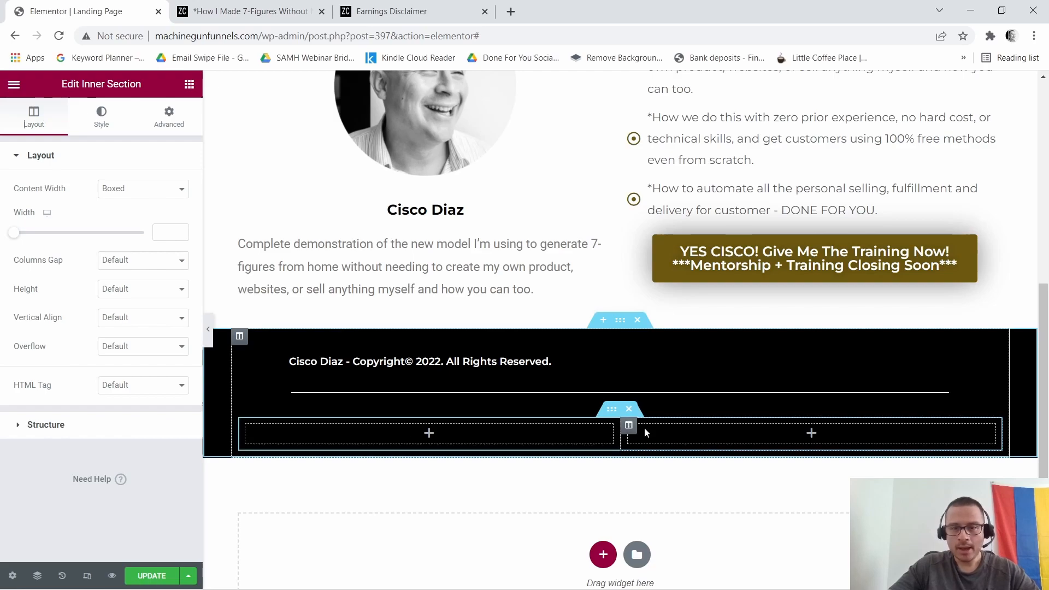
pyautogui.rightClick(628, 429)
pyautogui.click(667, 417)
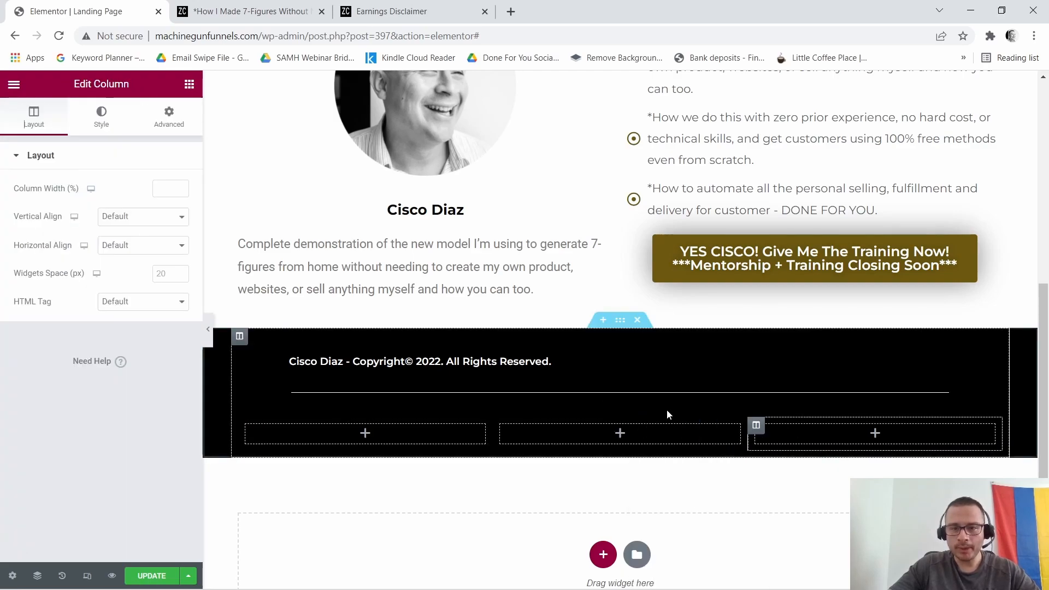
pyautogui.rightClick(753, 428)
pyautogui.click(774, 421)
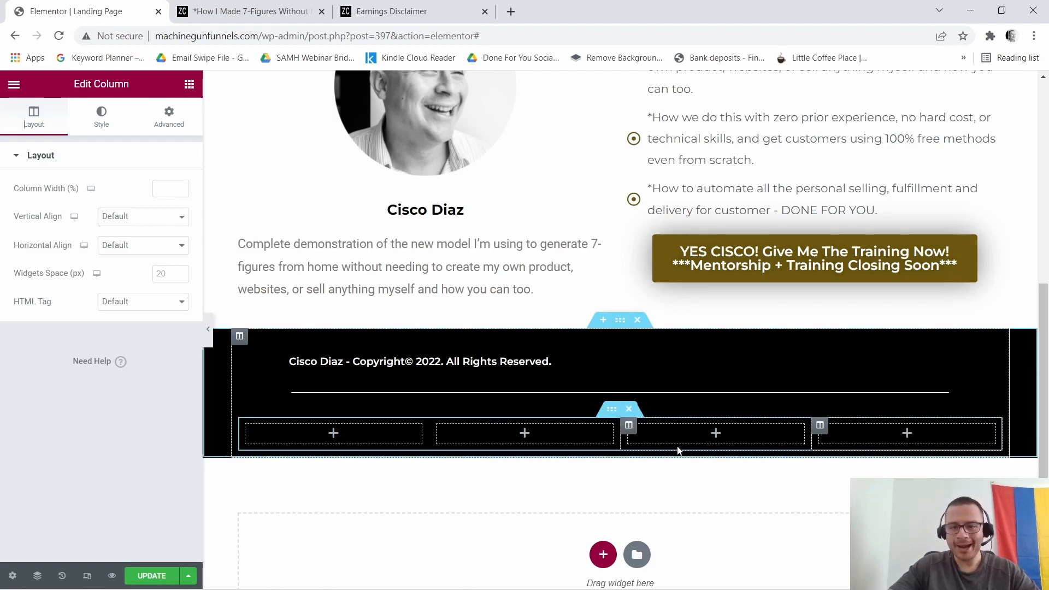
# Add a Heading widget to the first footer column and paste "Earnings / Income Disclaimer" as its title.
pyautogui.click(256, 11)
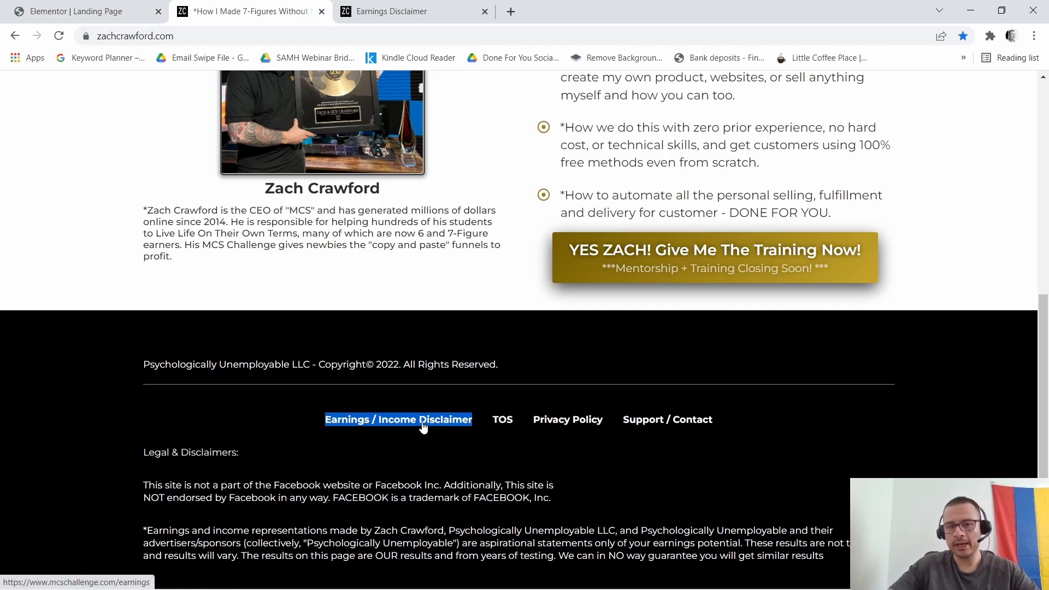
pyautogui.click(131, 5)
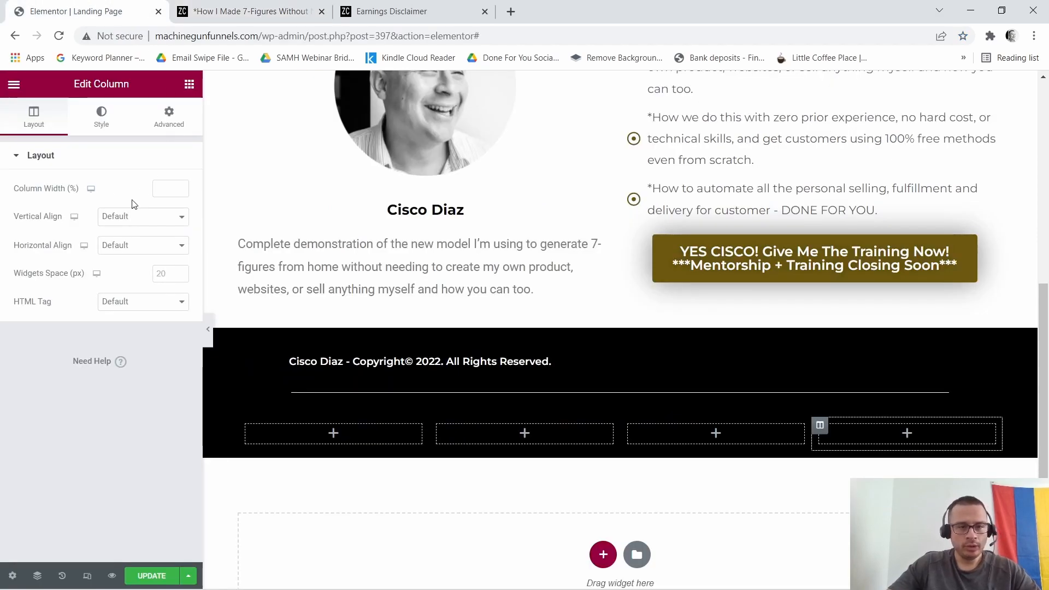
pyautogui.click(188, 85)
pyautogui.moveTo(150, 249); pyautogui.dragTo(338, 435)
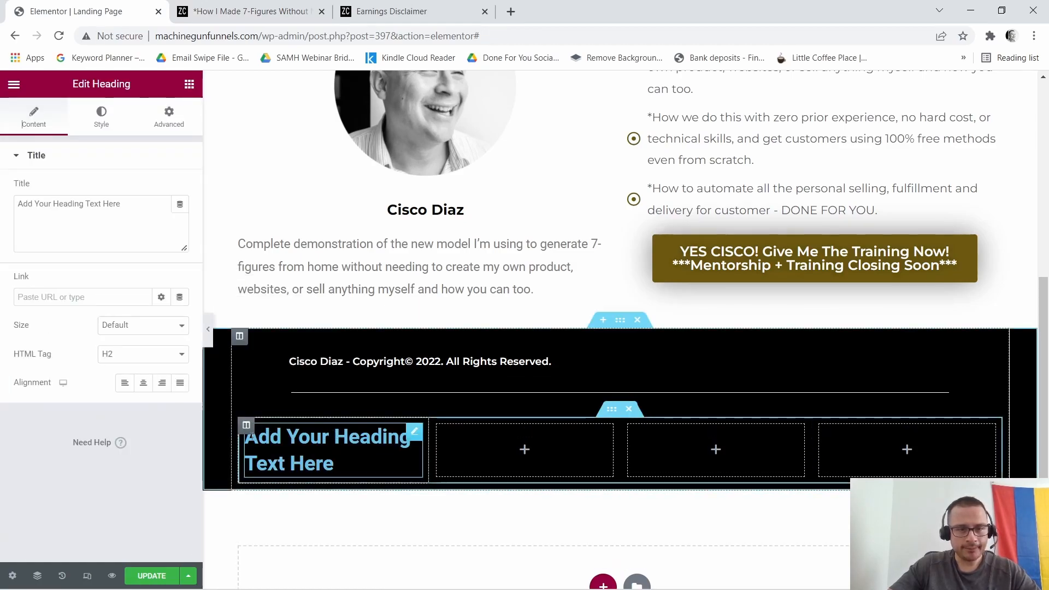
pyautogui.tripleClick(90, 207)
pyautogui.rightClick(91, 207)
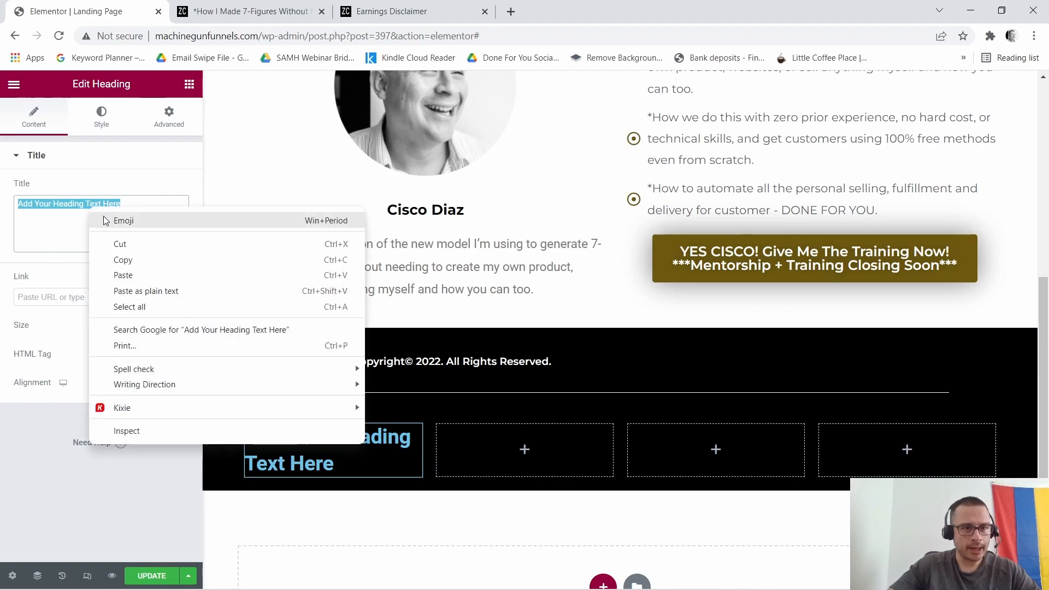
pyautogui.click(122, 274)
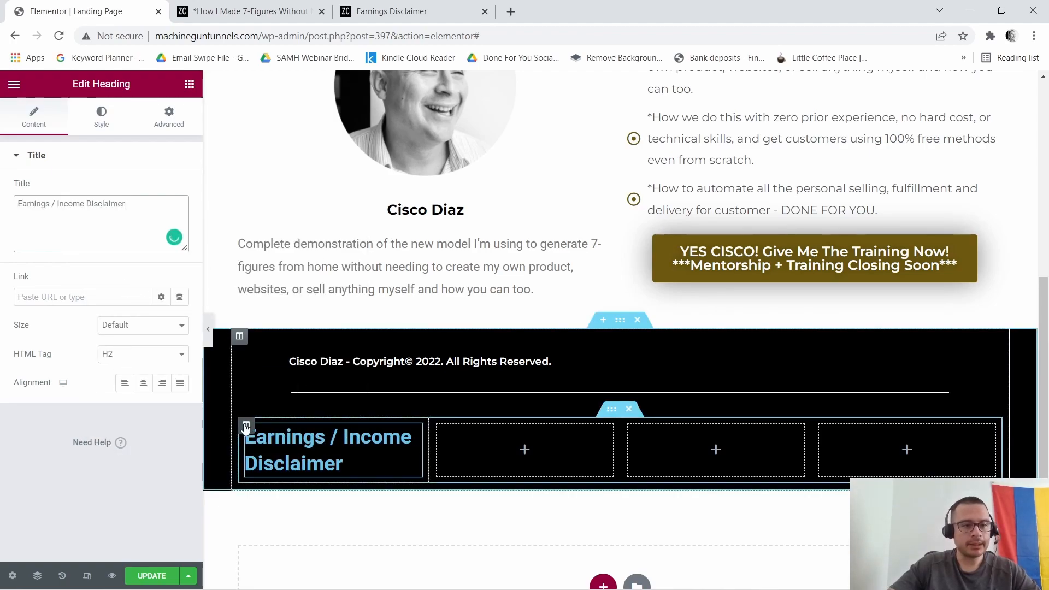
# Center the Earnings / Income Disclaimer heading and set its text color to white (#FFFFFF).
pyautogui.click(137, 389)
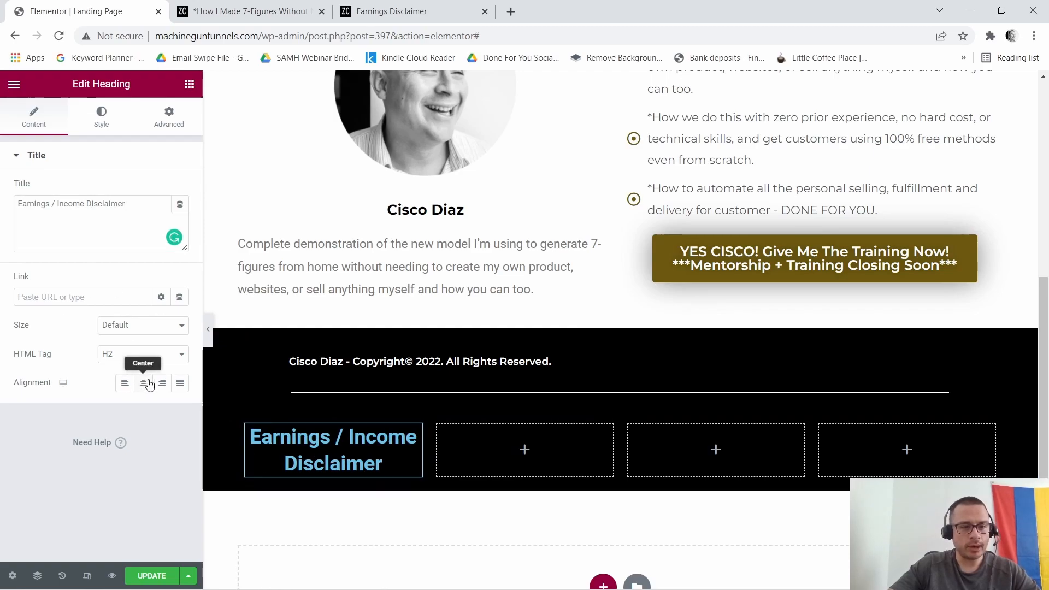
pyautogui.click(99, 123)
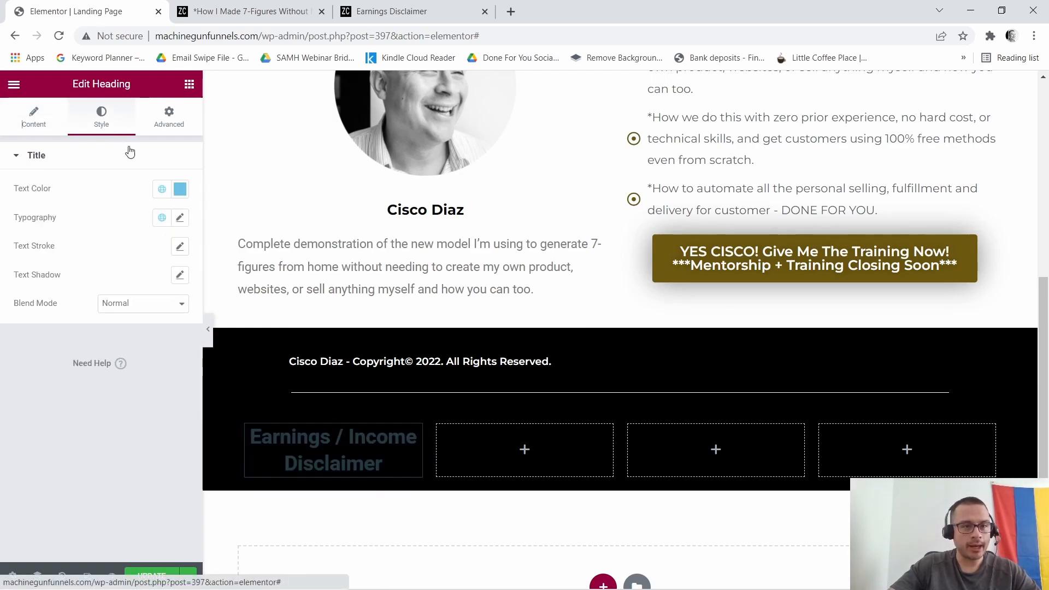
pyautogui.click(180, 189)
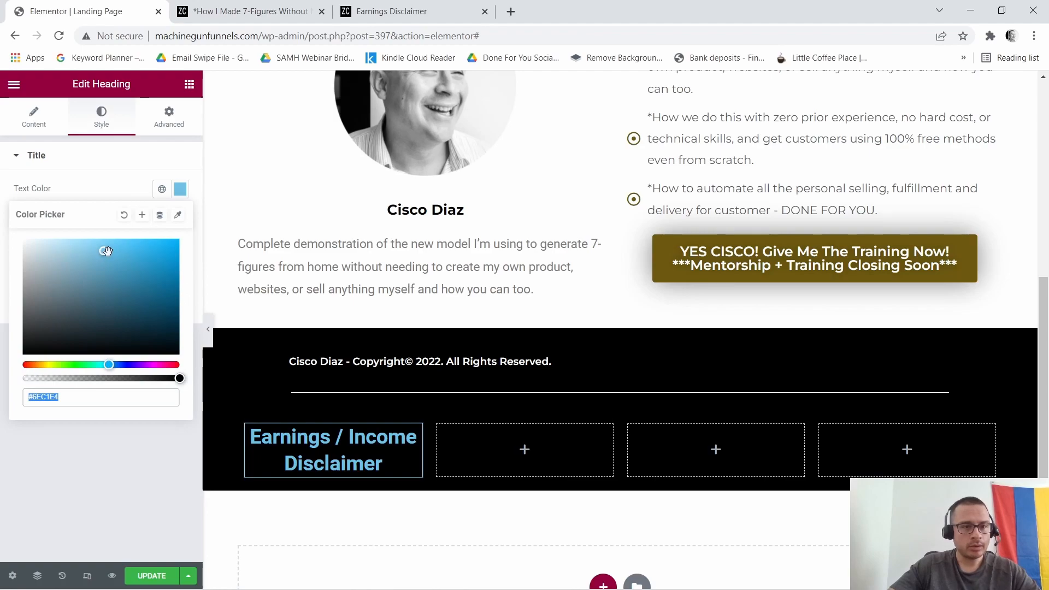
pyautogui.hotkey('ctrl', 'v')
pyautogui.click(179, 189)
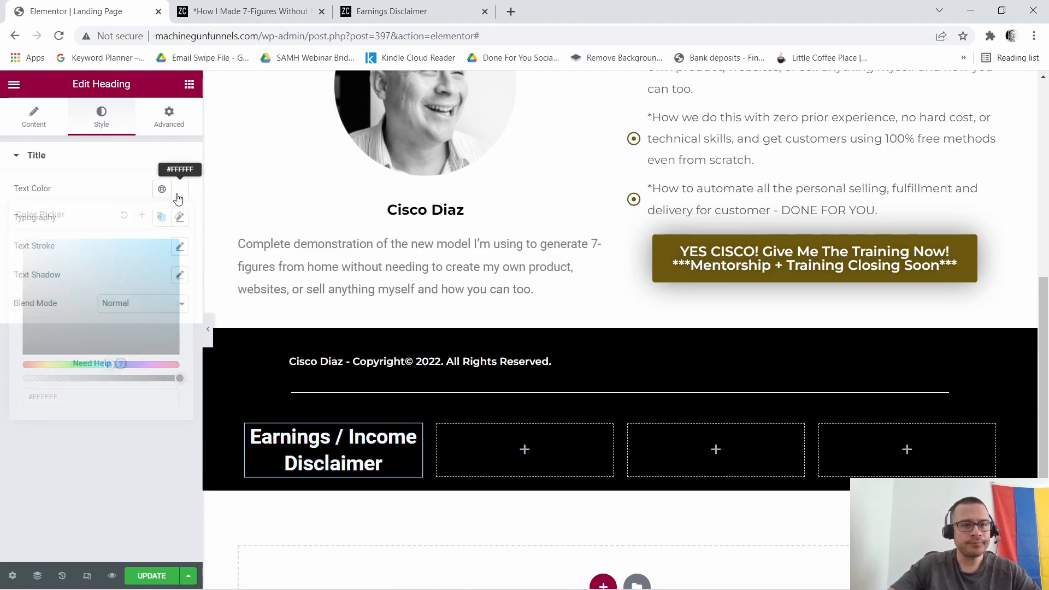
# Set the Earnings / Income Disclaimer heading's typography to Montserrat at 15 px.
pyautogui.click(179, 218)
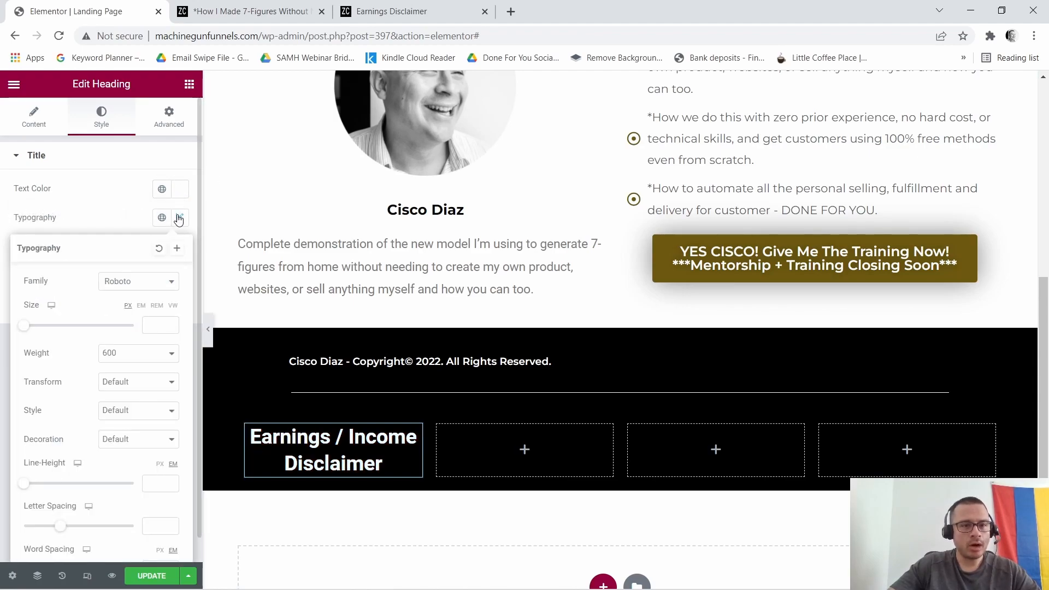
pyautogui.click(162, 282)
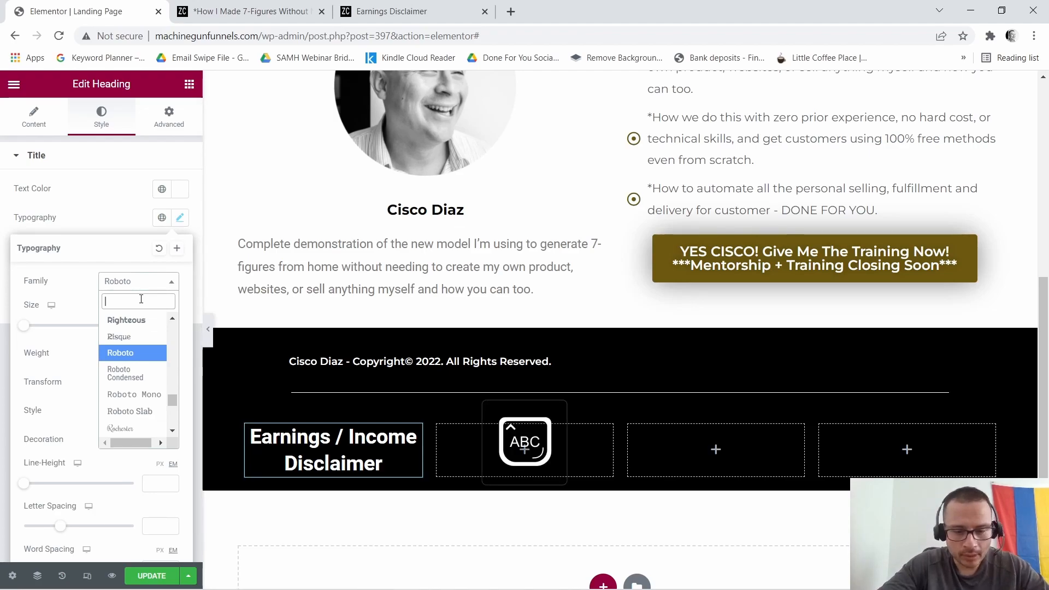
pyautogui.write('Mont')
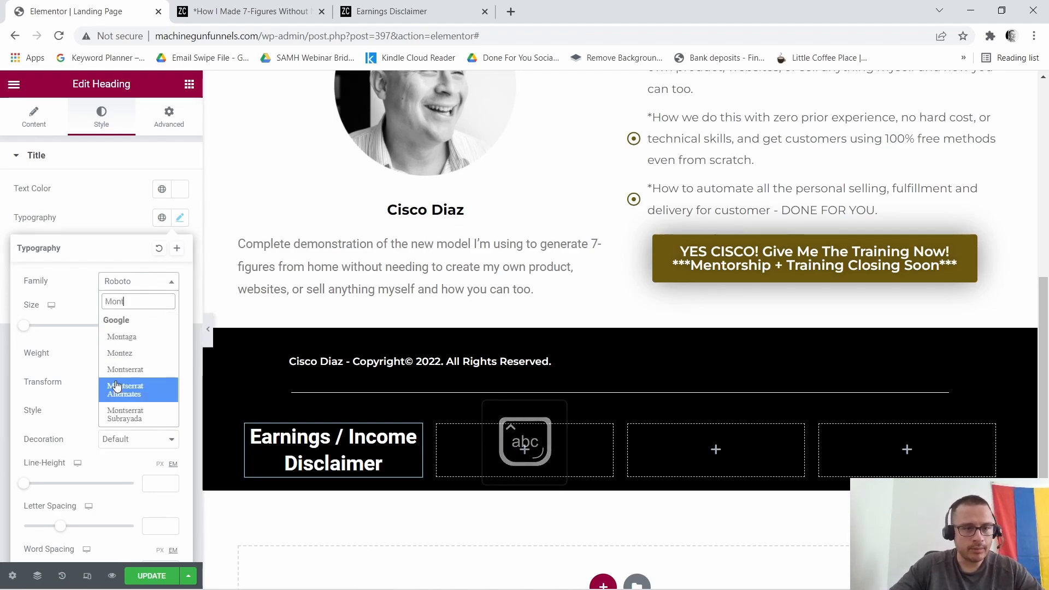
pyautogui.click(142, 369)
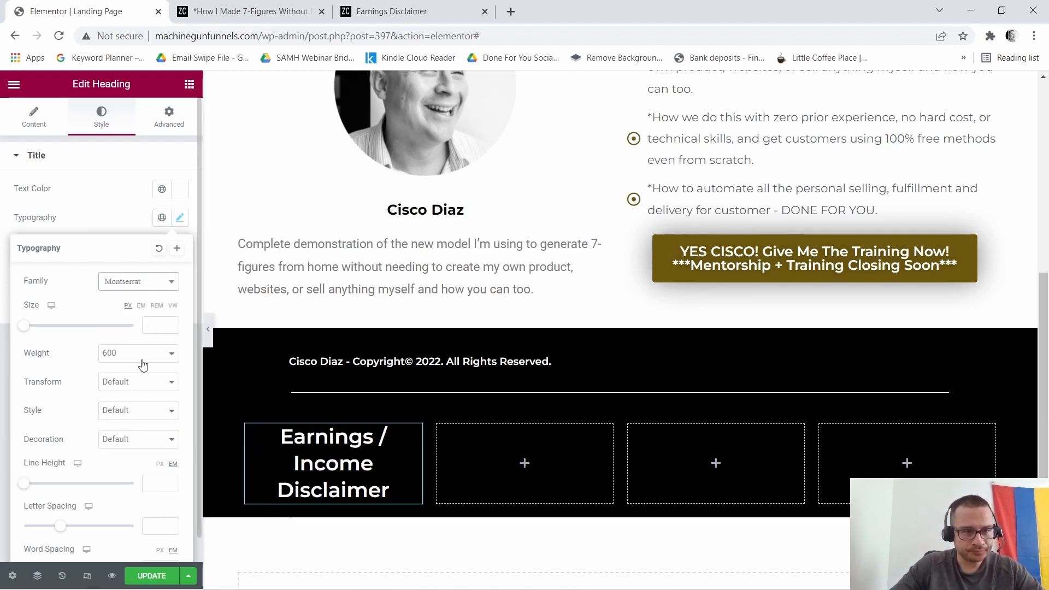
pyautogui.click(176, 322)
pyautogui.write('16')
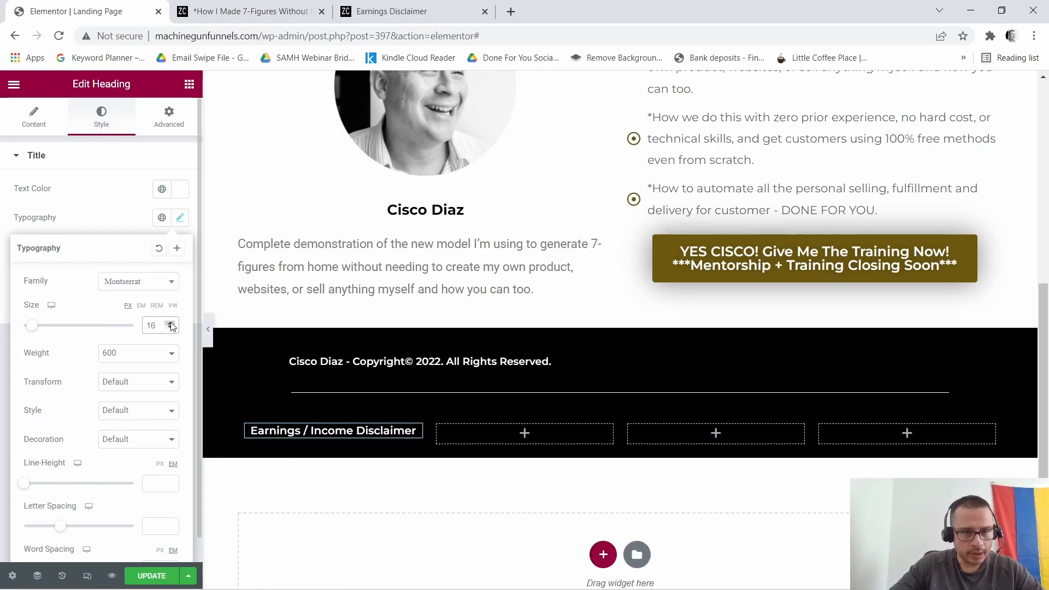
pyautogui.click(173, 329)
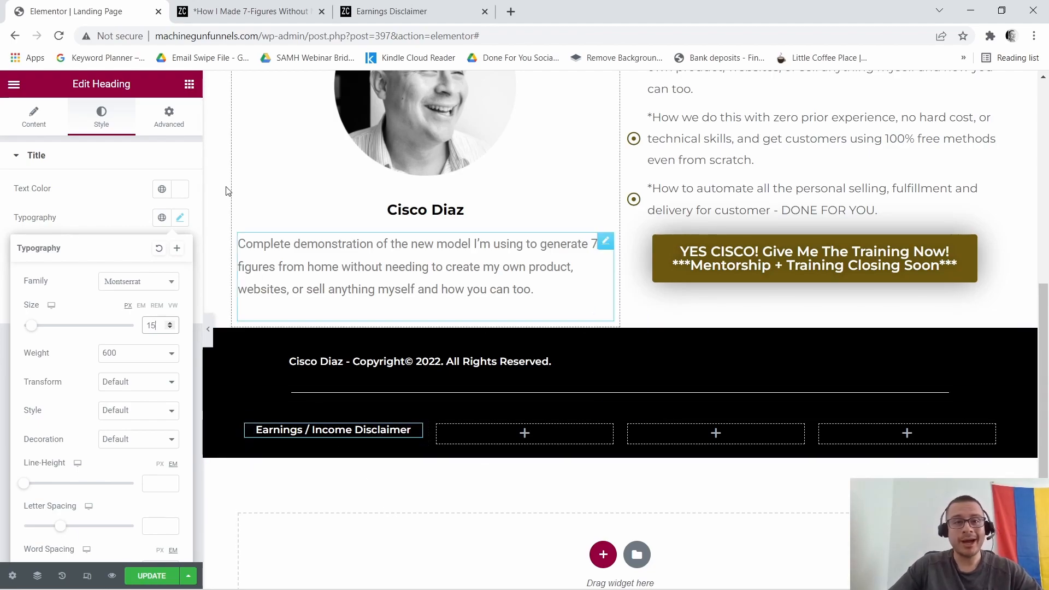
# Check the reference footer's links, then copy the Earnings / Income Disclaimer heading into the three empty footer columns.
pyautogui.click(234, 7)
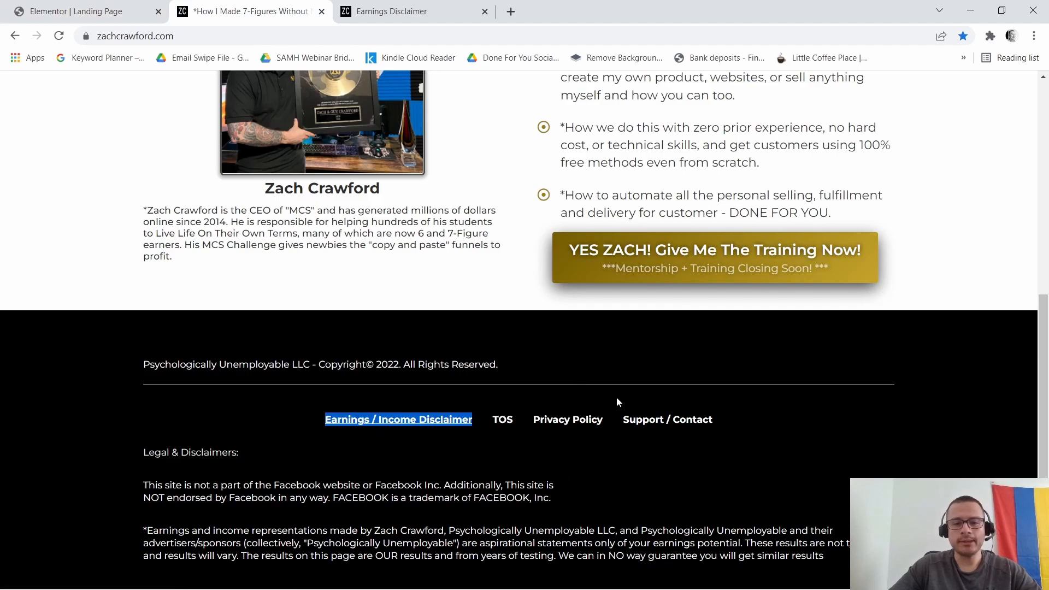
pyautogui.click(109, 10)
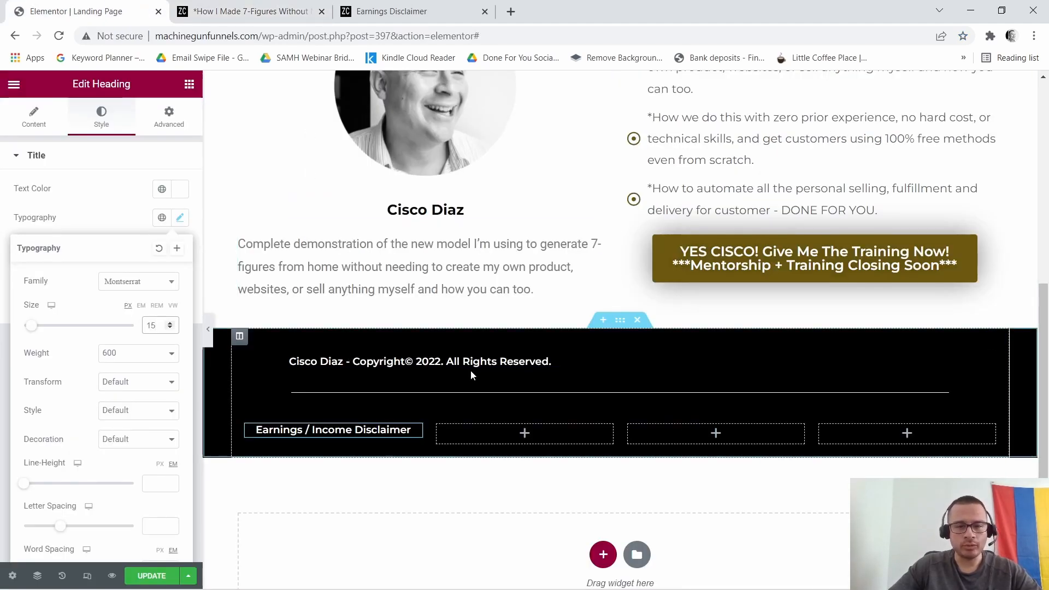
pyautogui.rightClick(419, 431)
pyautogui.click(511, 437)
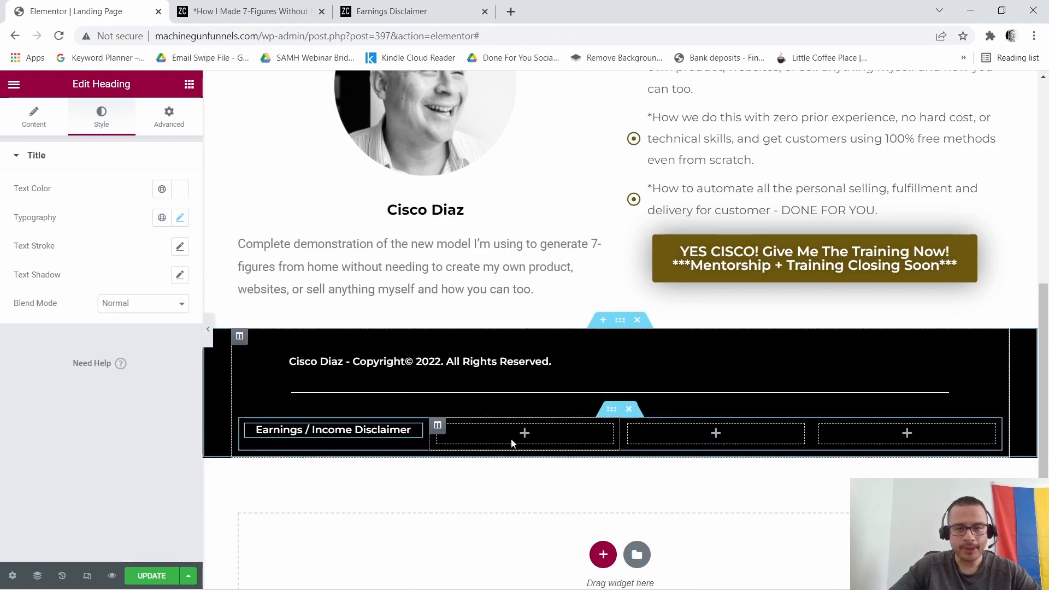
pyautogui.rightClick(553, 434)
pyautogui.click(590, 485)
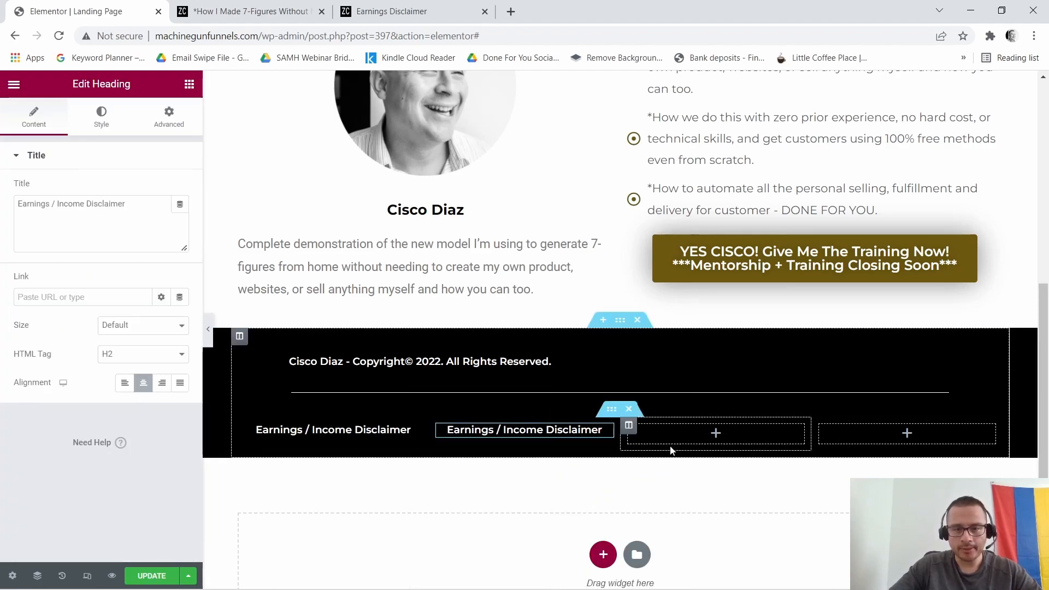
pyautogui.rightClick(733, 430)
pyautogui.click(776, 484)
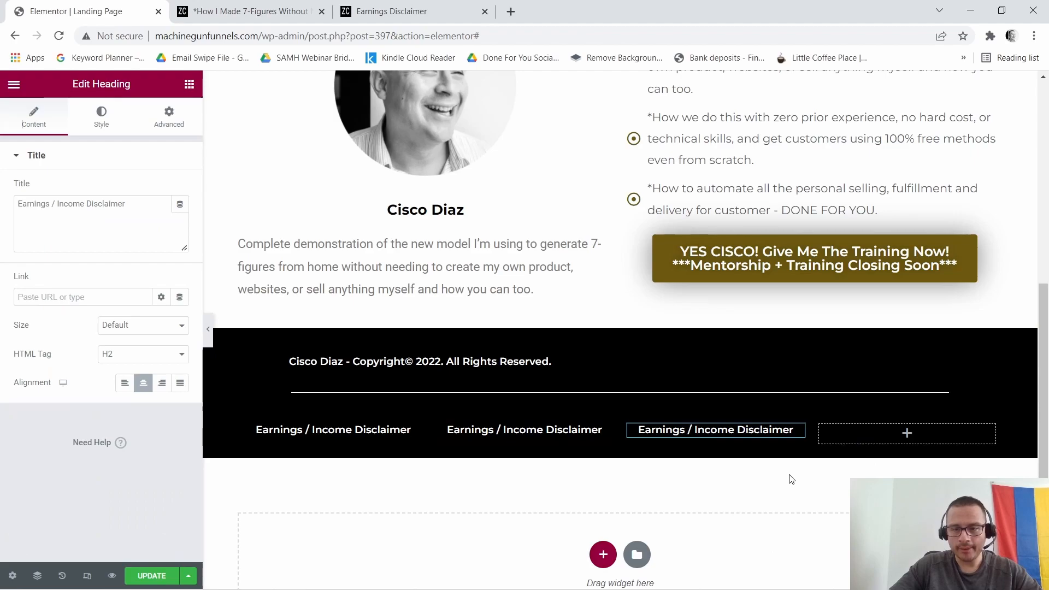
pyautogui.rightClick(890, 433)
pyautogui.click(923, 484)
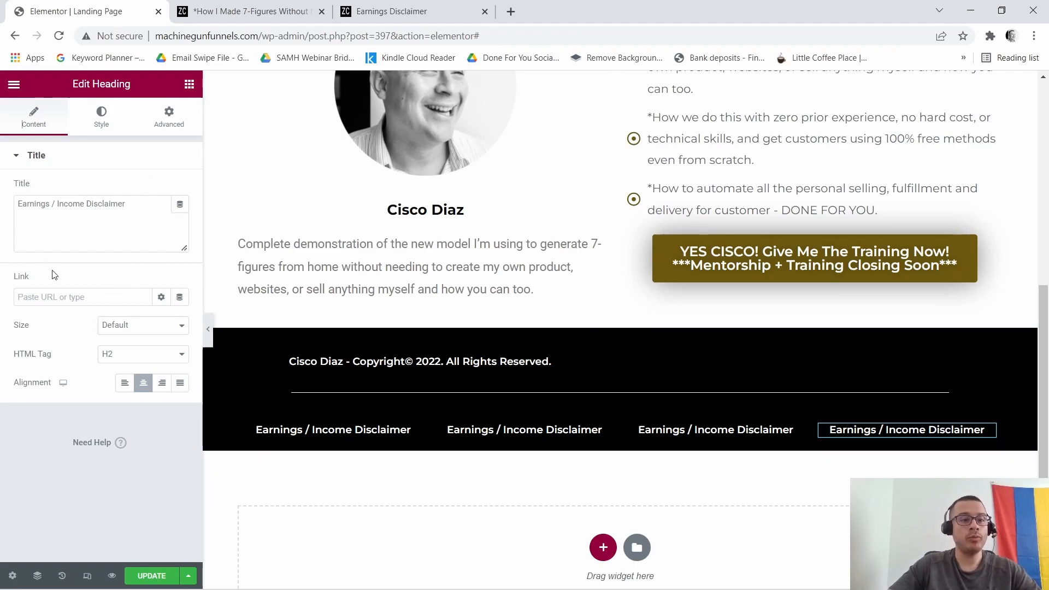
# Review the Earnings Disclaimer page's address, the reference footer and the link setting of the fourth column's heading.
pyautogui.click(433, 5)
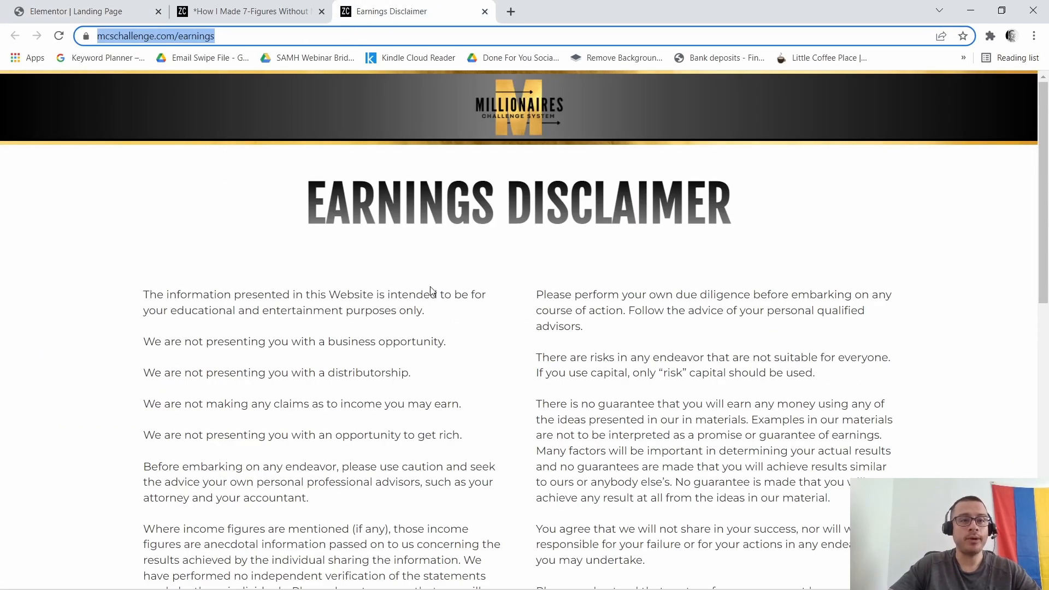
pyautogui.click(168, 249)
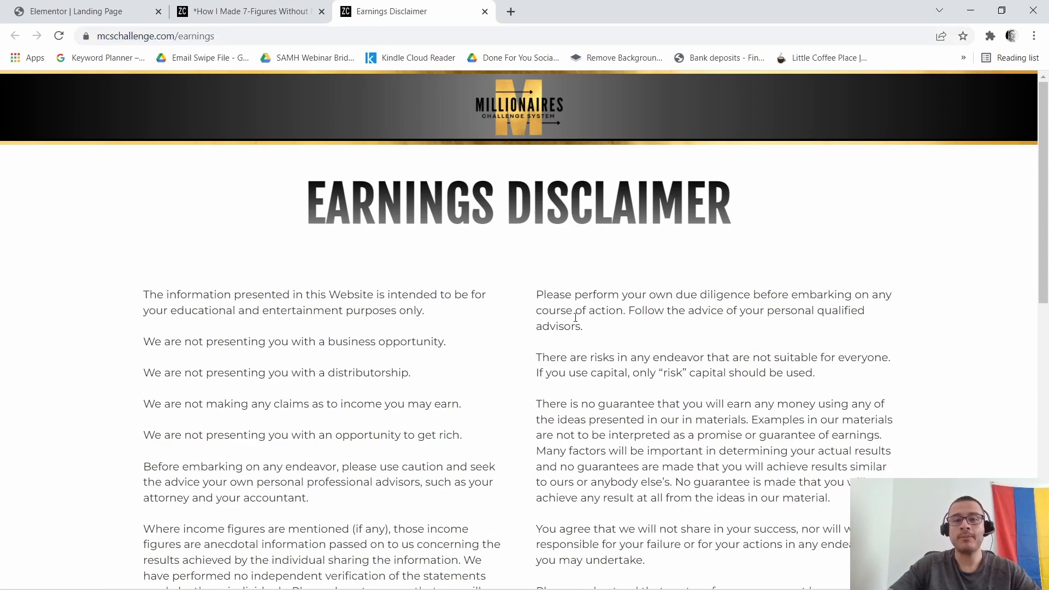
pyautogui.click(220, 30)
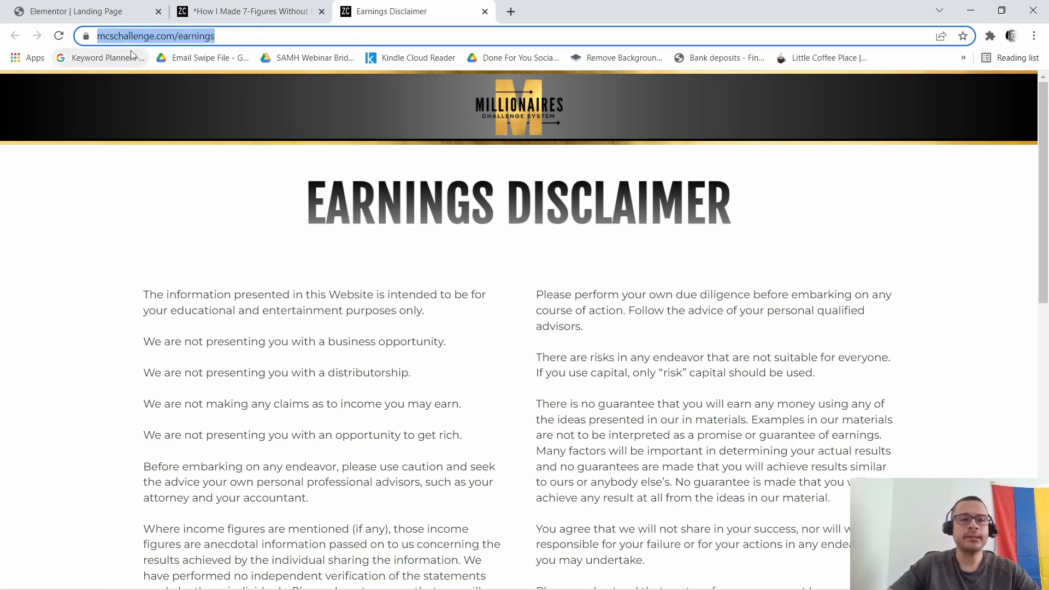
pyautogui.click(245, 5)
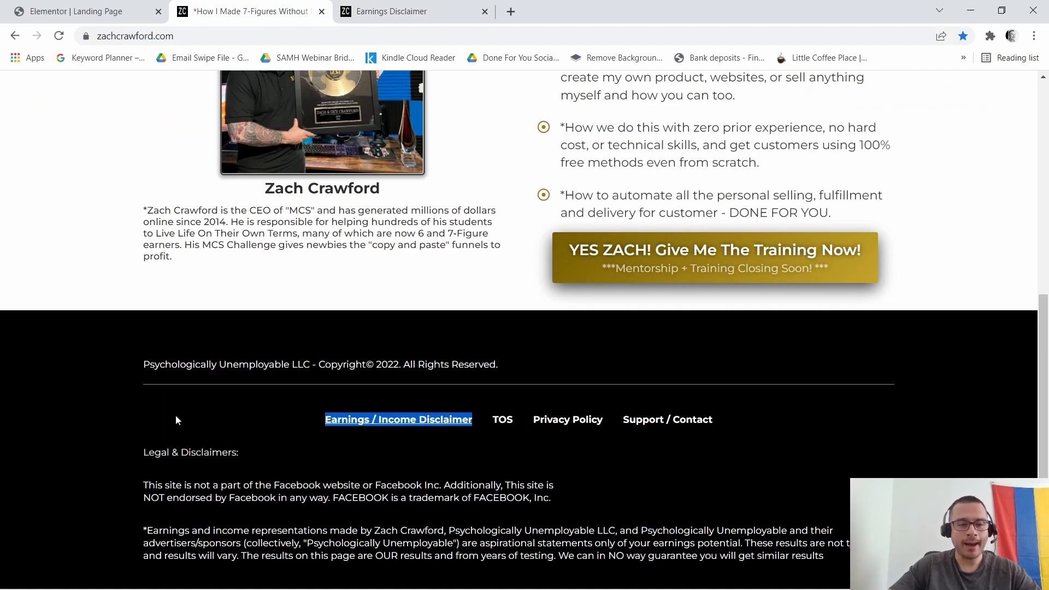
pyautogui.click(88, 6)
pyautogui.click(23, 299)
pyautogui.rightClick(23, 300)
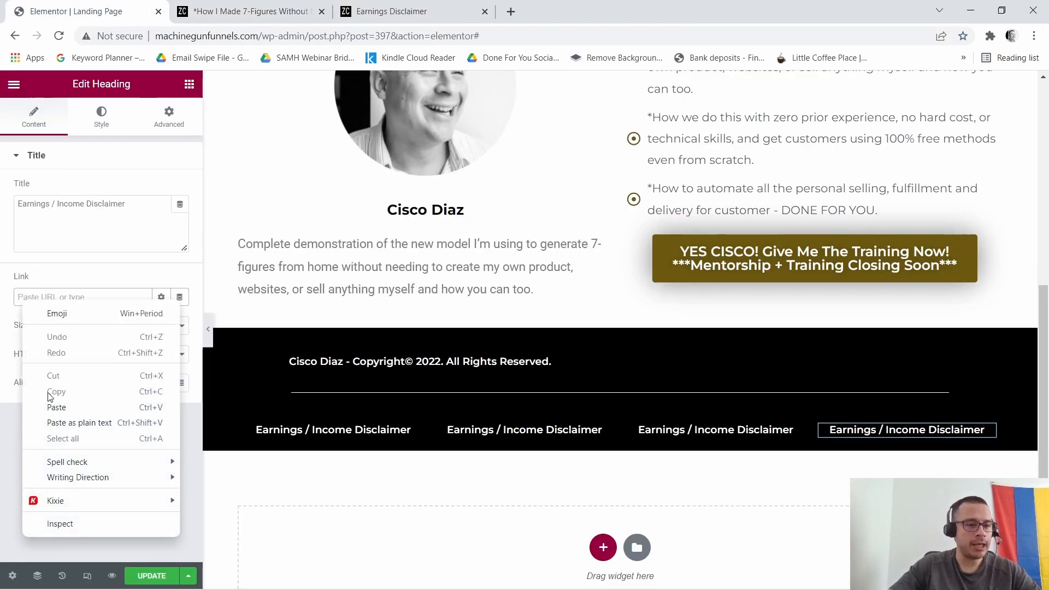
pyautogui.click(76, 296)
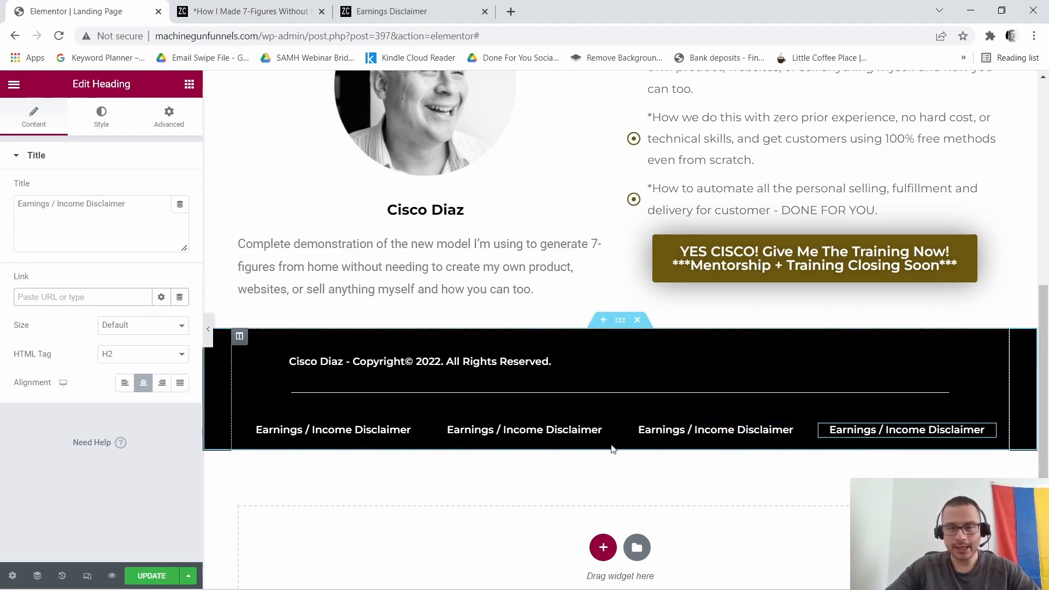
# Copy the Legal & Disclaimers text, including the Facebook and earnings paragraphs, from the reference page's footer.
pyautogui.click(252, 11)
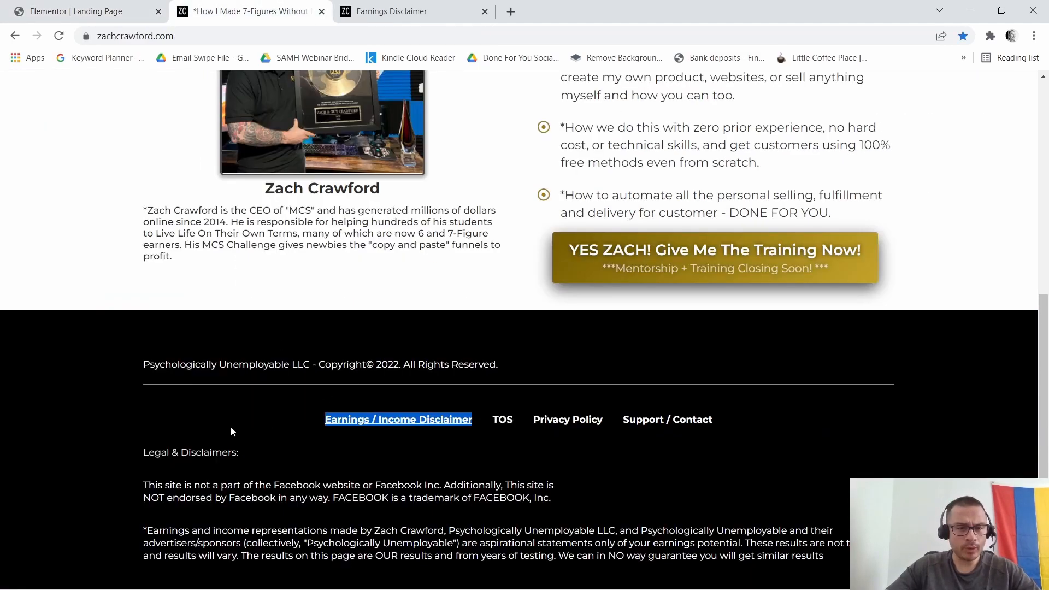
pyautogui.moveTo(143, 457); pyautogui.dragTo(825, 562)
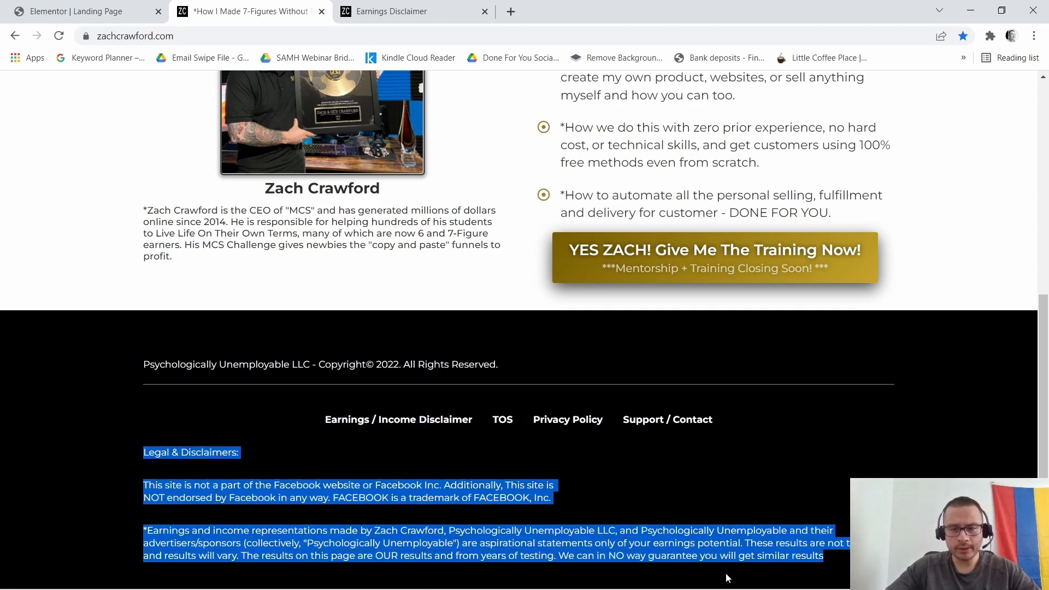
pyautogui.rightClick(422, 501)
pyautogui.click(456, 396)
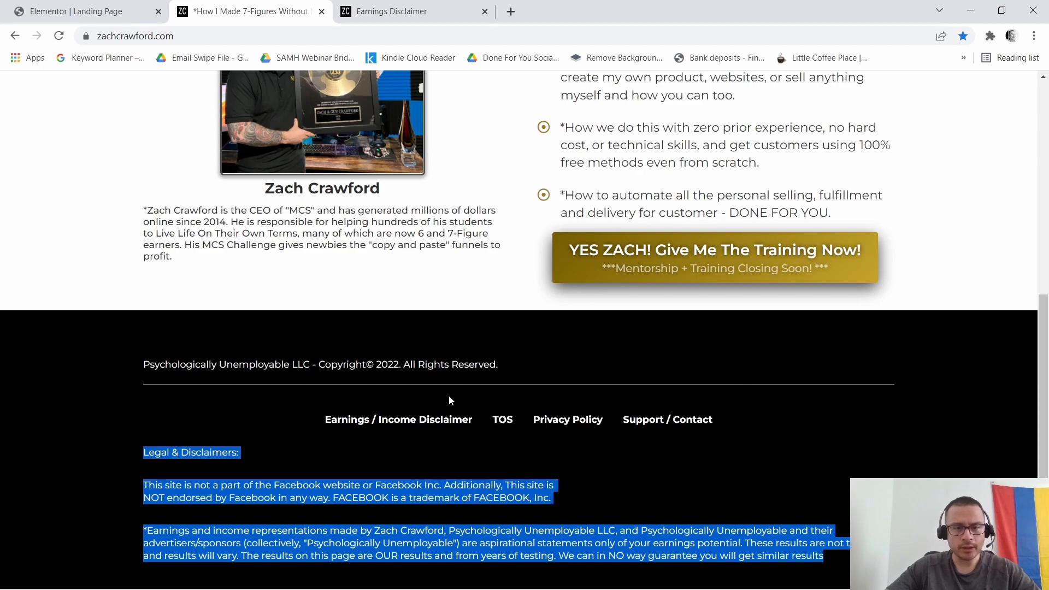
# Add a Text Editor widget below the footer's four link columns and replace its placeholder with the copied Legal & Disclaimers text.
pyautogui.click(111, 10)
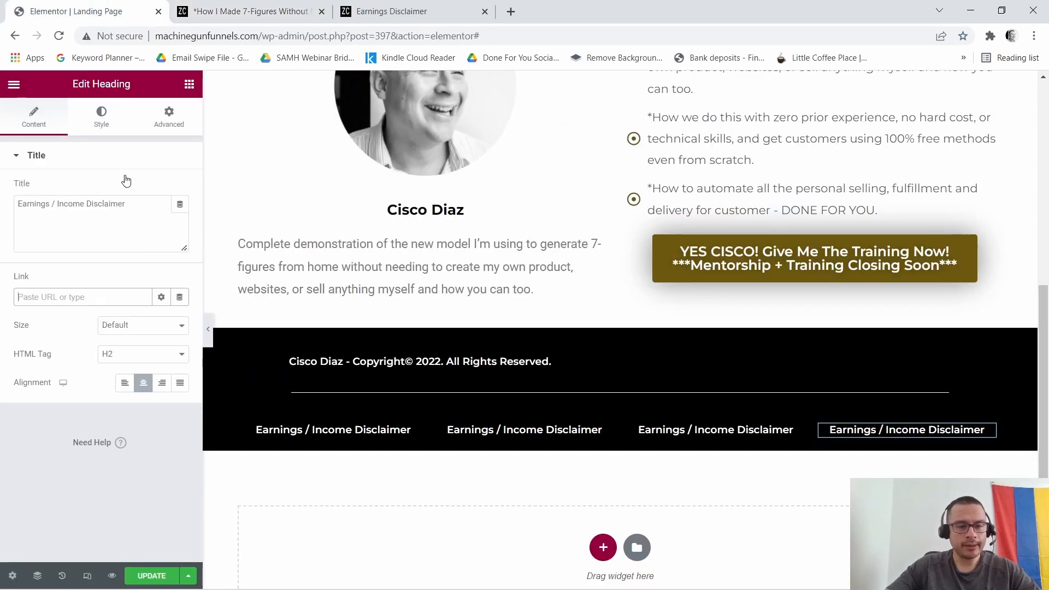
pyautogui.click(188, 85)
pyautogui.moveTo(138, 310); pyautogui.dragTo(602, 445)
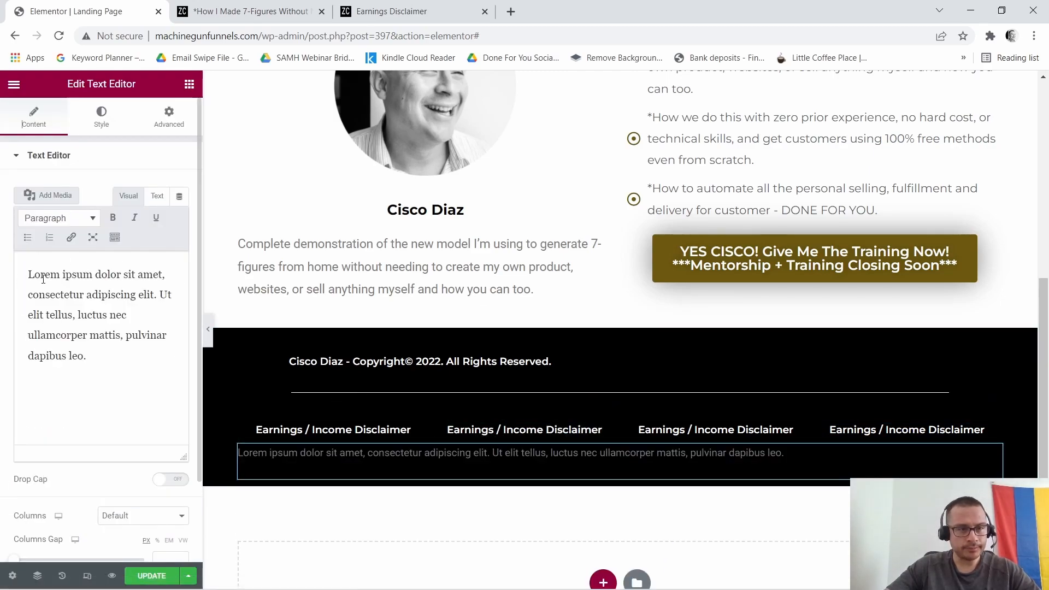
pyautogui.moveTo(42, 280); pyautogui.dragTo(139, 363)
pyautogui.rightClick(64, 308)
pyautogui.click(109, 371)
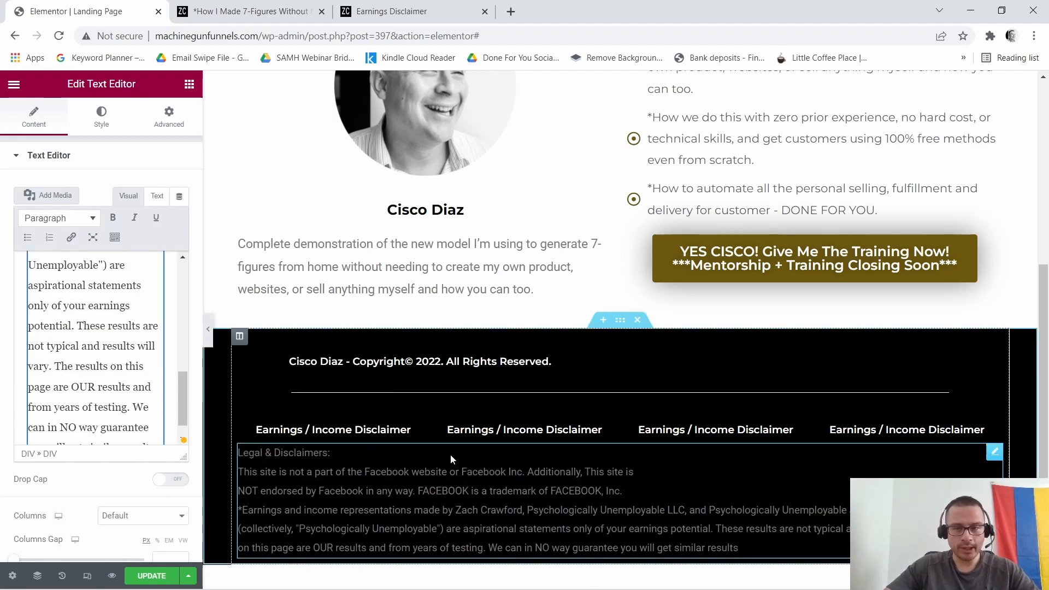
# Unlink the padding sides of the disclaimer text and set its top padding to 20 px.
pyautogui.click(167, 122)
pyautogui.click(168, 256)
pyautogui.click(43, 259)
pyautogui.write('20')
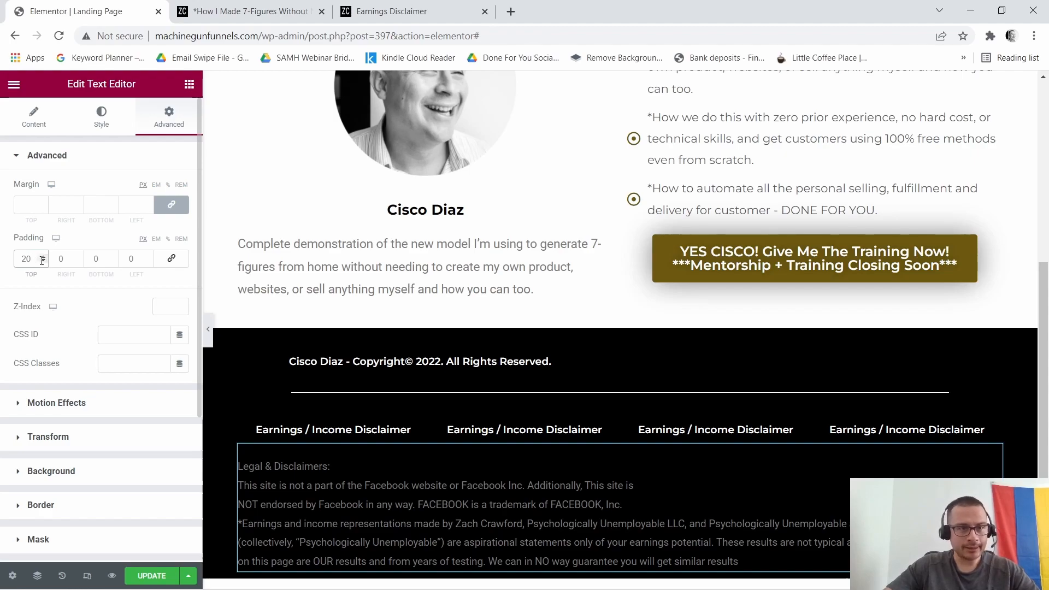
# Set the disclaimer text's color to white (#FFFFFF).
pyautogui.click(101, 118)
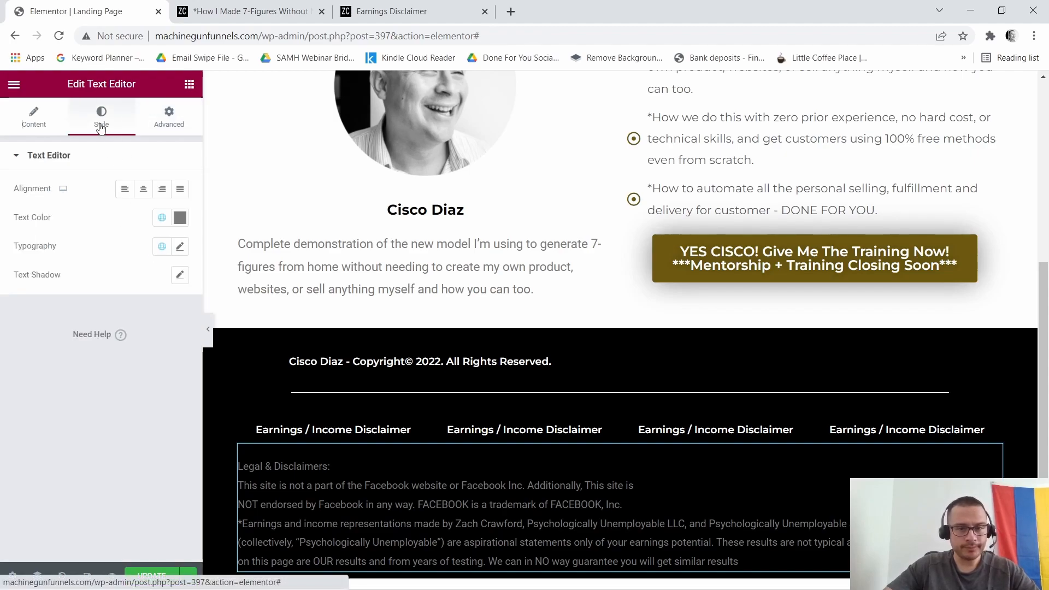
pyautogui.click(180, 219)
pyautogui.write('#FFFFFF')
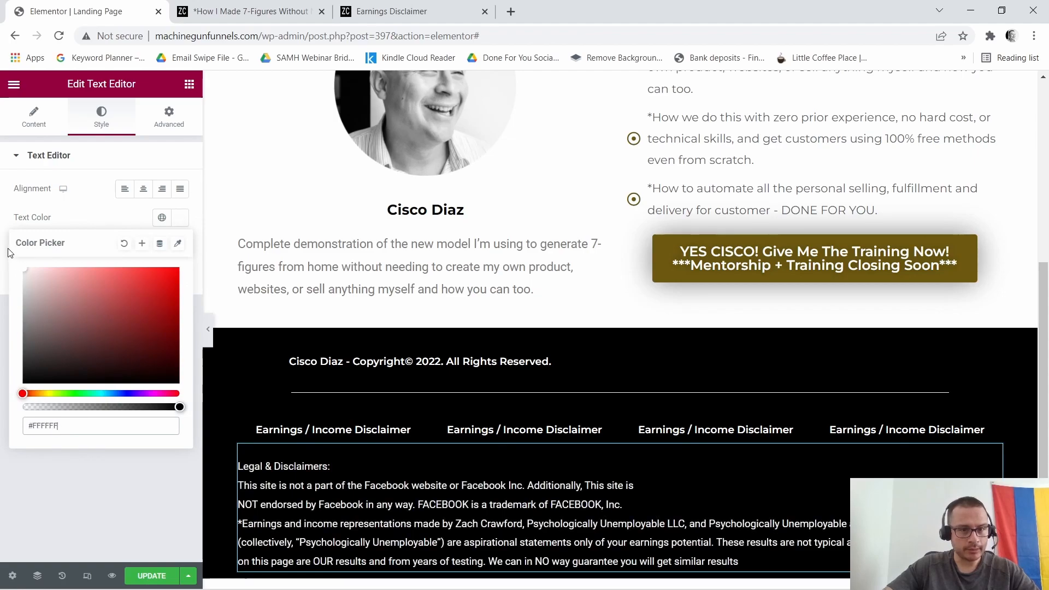
pyautogui.click(180, 216)
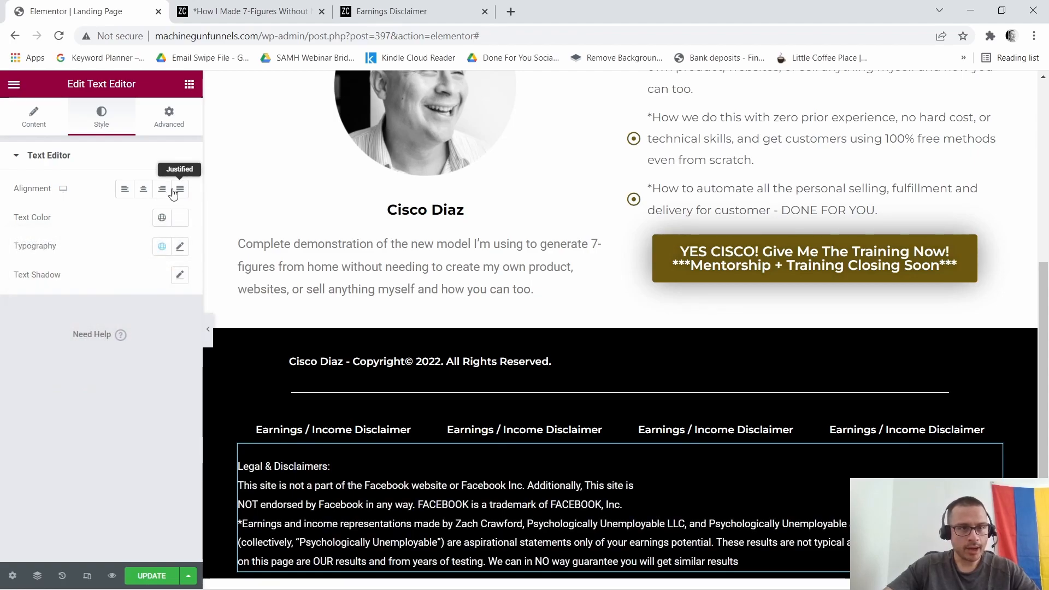
# Set the disclaimer text's right padding to 100 px.
pyautogui.click(183, 116)
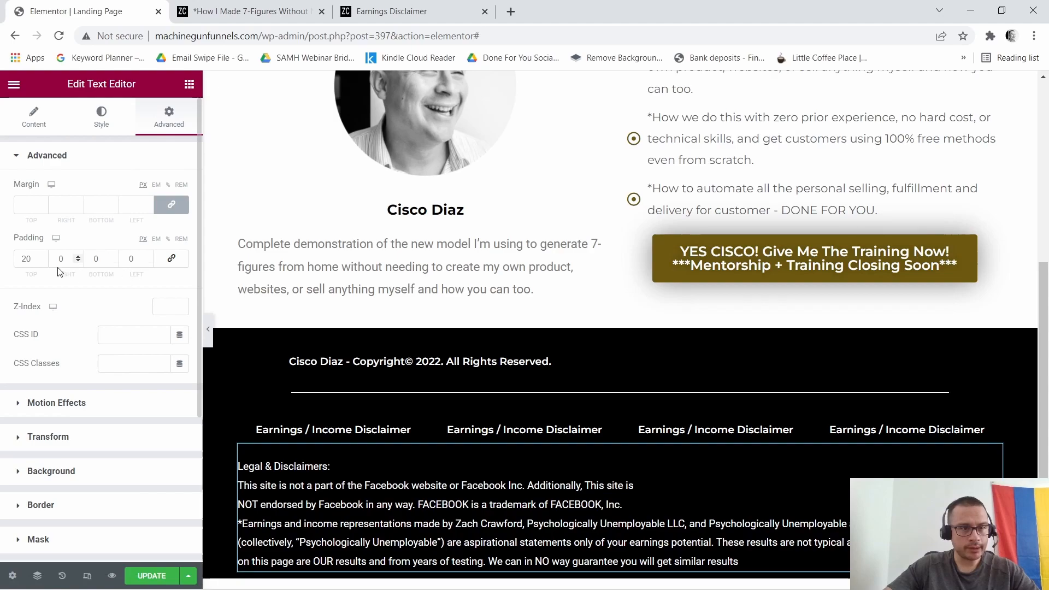
pyautogui.click(79, 255)
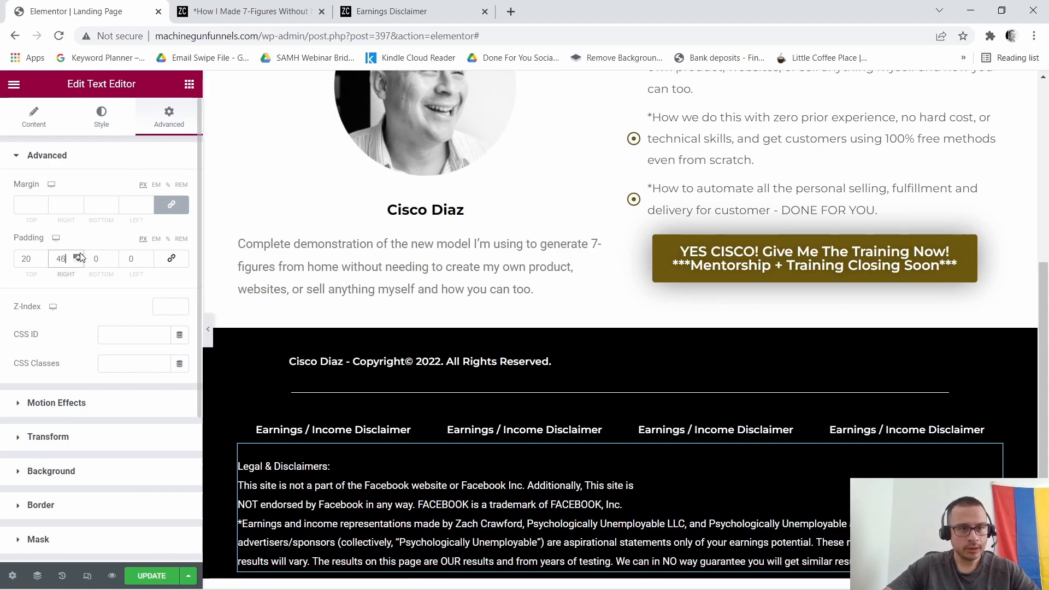
pyautogui.click(79, 256)
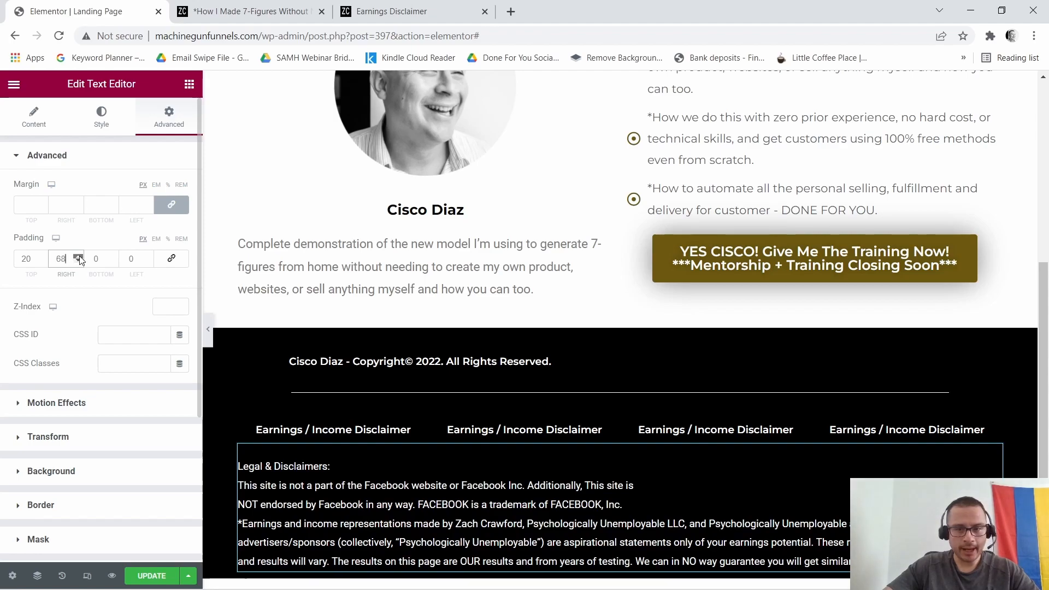
pyautogui.click(80, 257)
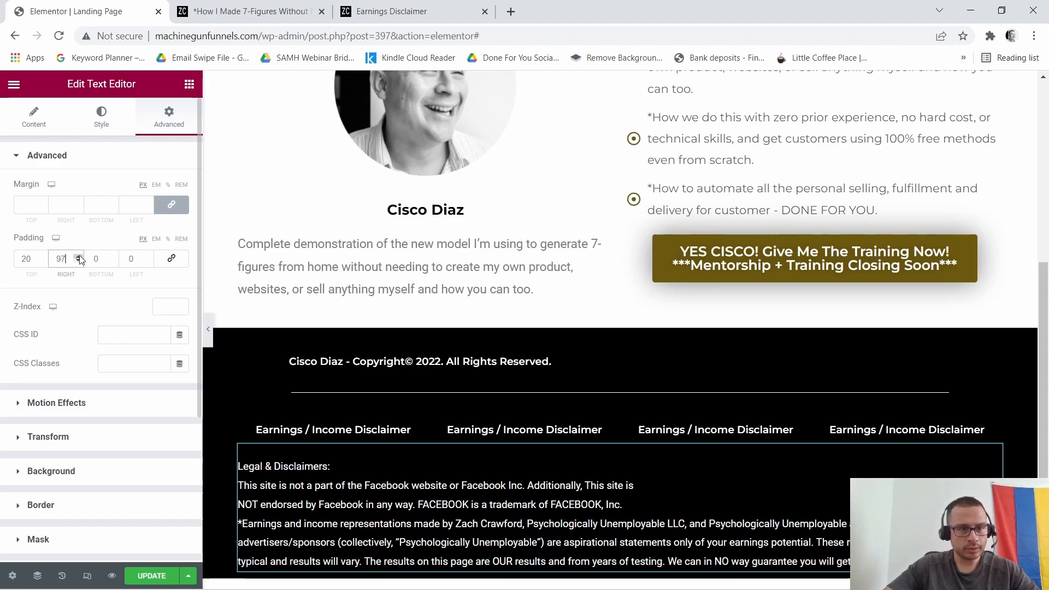
pyautogui.click(80, 257)
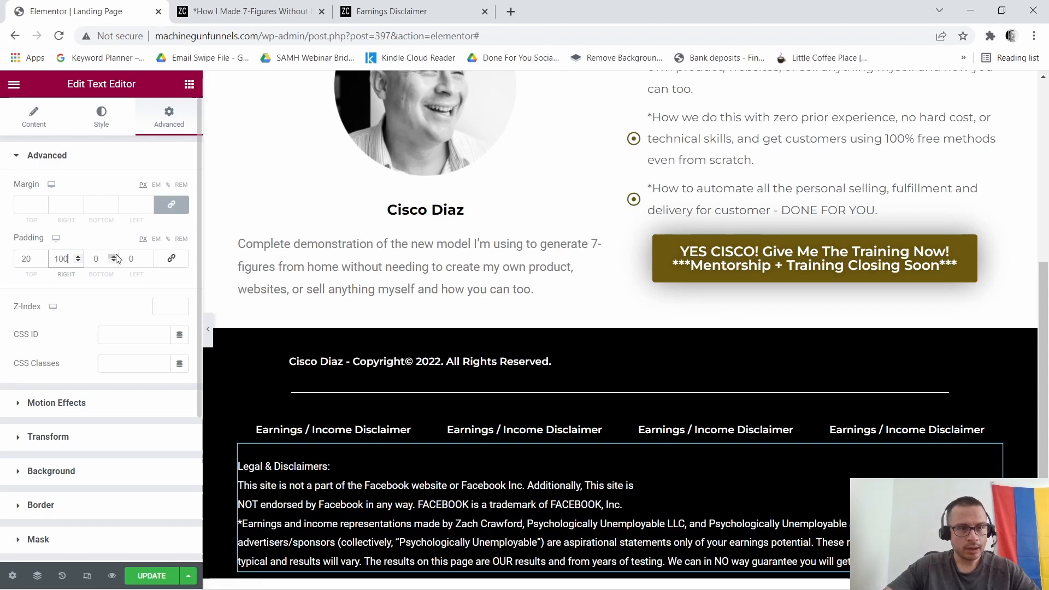
# Set the disclaimer text's left padding to 70 px so it lines up roughly with the copyright line.
pyautogui.click(148, 256)
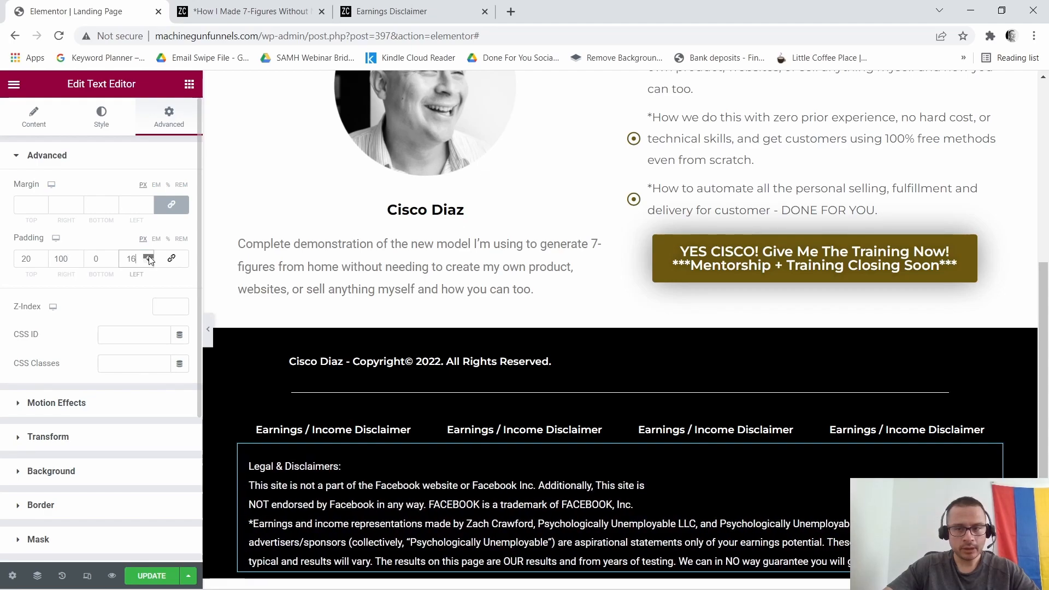
pyautogui.click(149, 255)
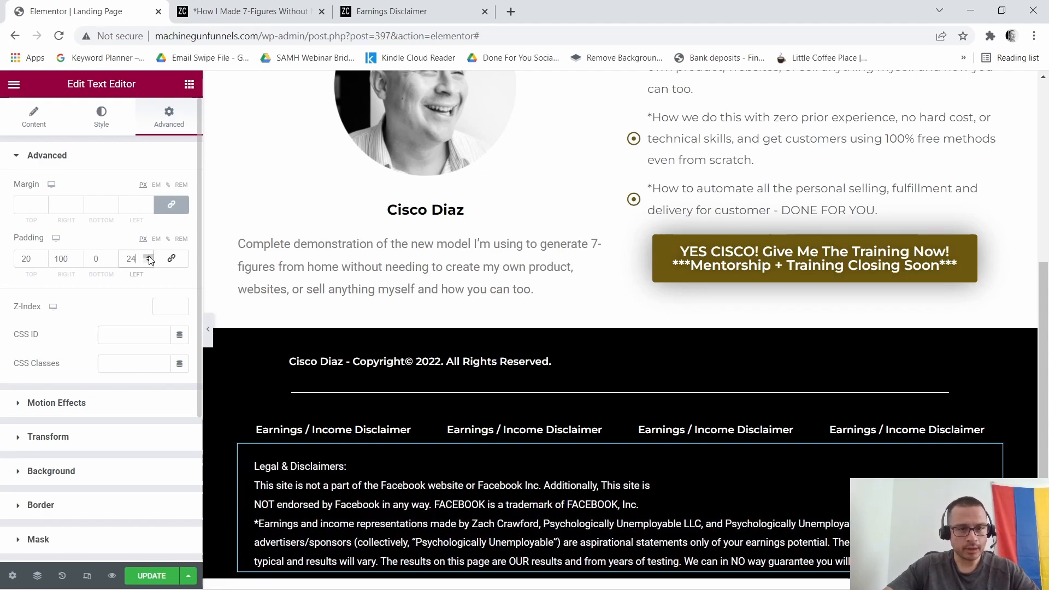
pyautogui.click(148, 256)
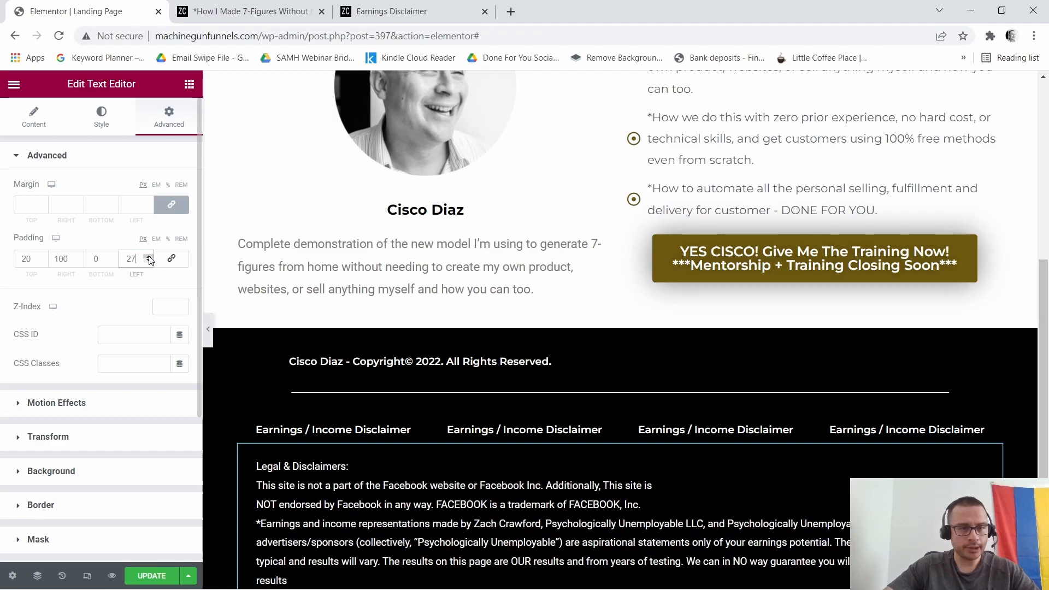
pyautogui.click(148, 255)
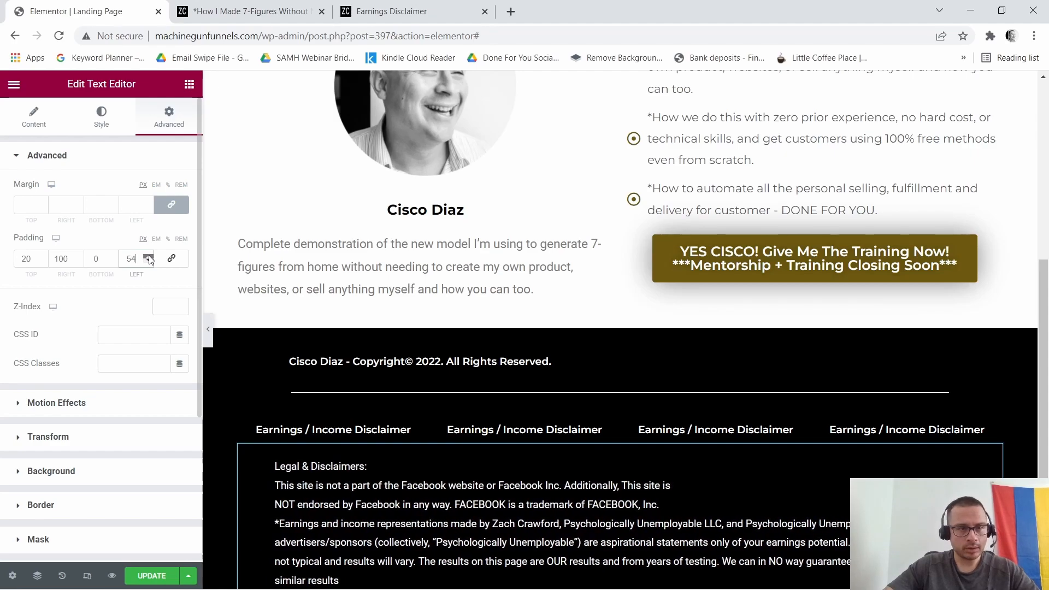
pyautogui.click(148, 255)
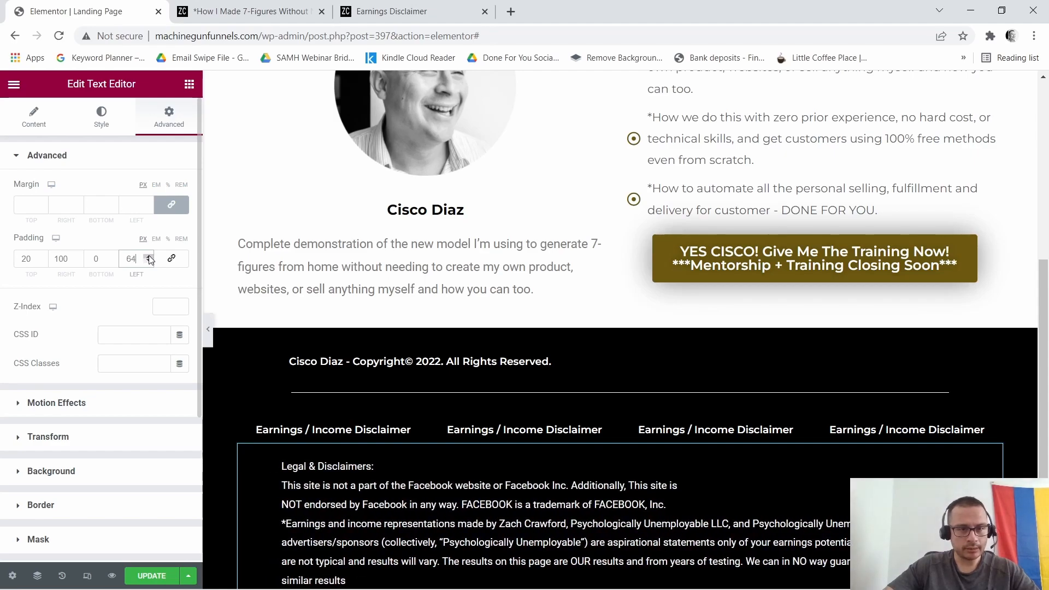
pyautogui.click(148, 255)
pyautogui.click(149, 256)
pyautogui.click(148, 255)
pyautogui.click(148, 256)
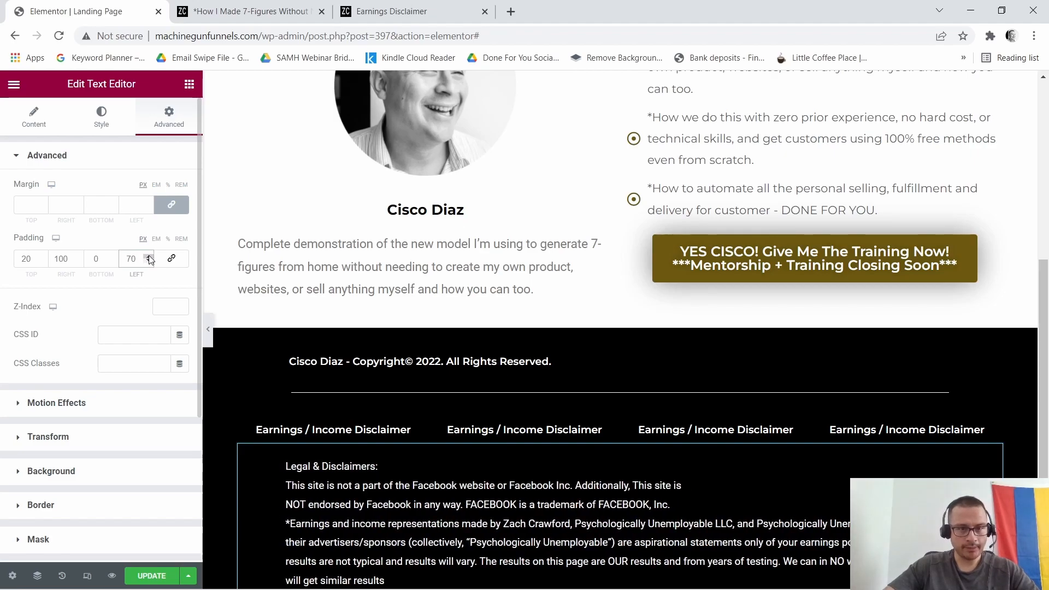
pyautogui.scroll(-4, 860, 359)
pyautogui.scroll(1, 842, 374)
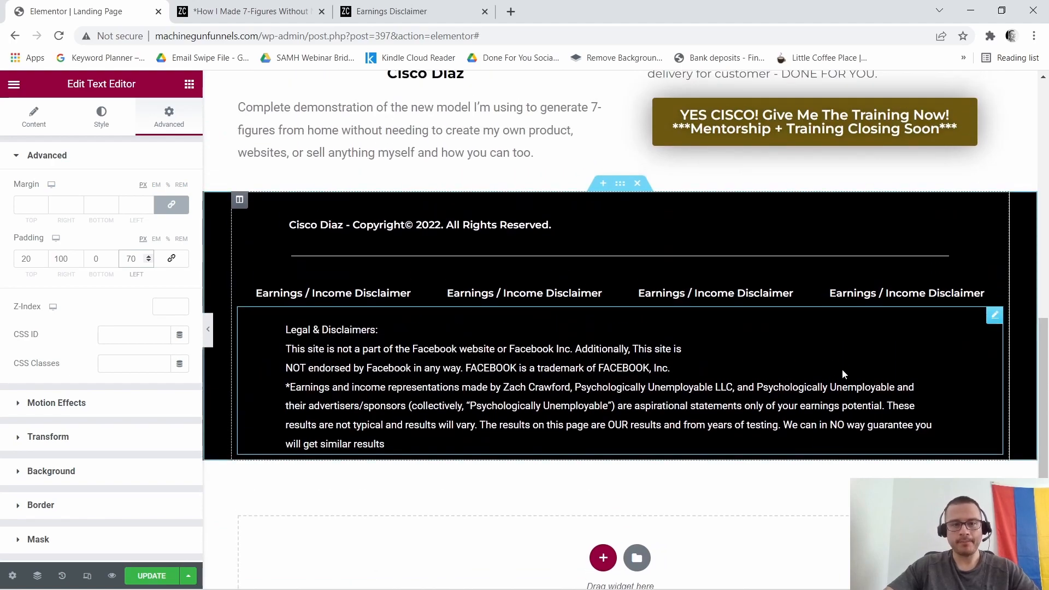
# Set the disclaimer text's bottom padding to 30 px and save the landing page.
pyautogui.moveTo(115, 255); pyautogui.dragTo(114, 256)
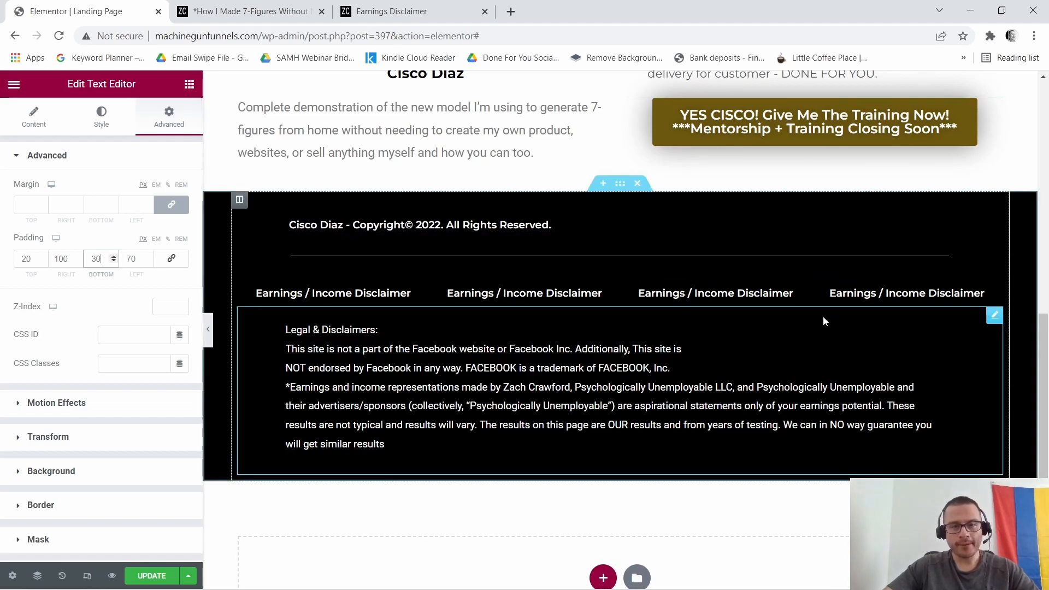
pyautogui.scroll(-2, 569, 382)
pyautogui.scroll(6, 569, 382)
pyautogui.scroll(-5, 768, 365)
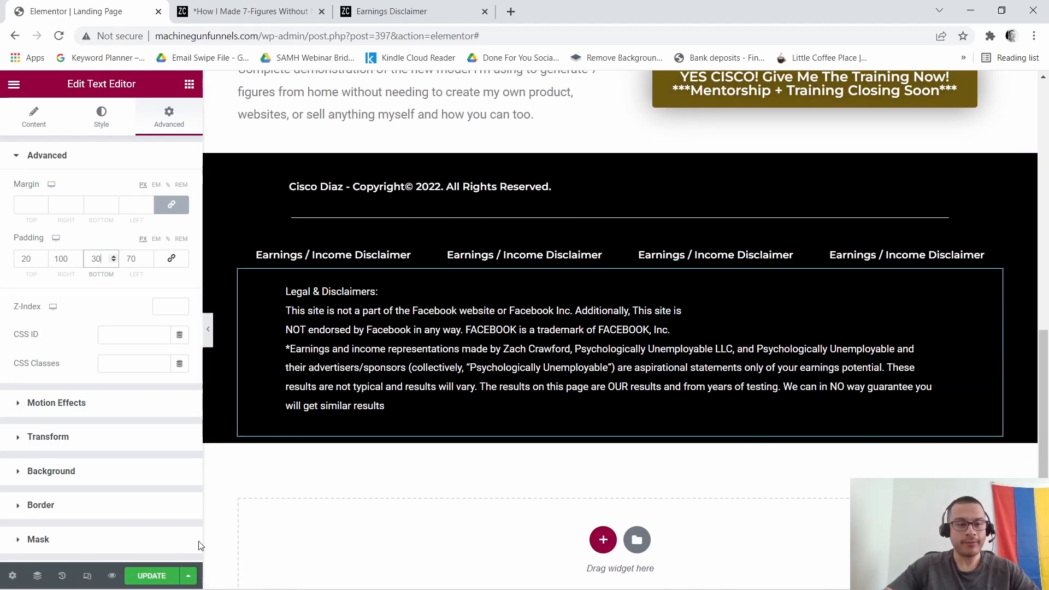
pyautogui.hotkey('ctrl', 's')
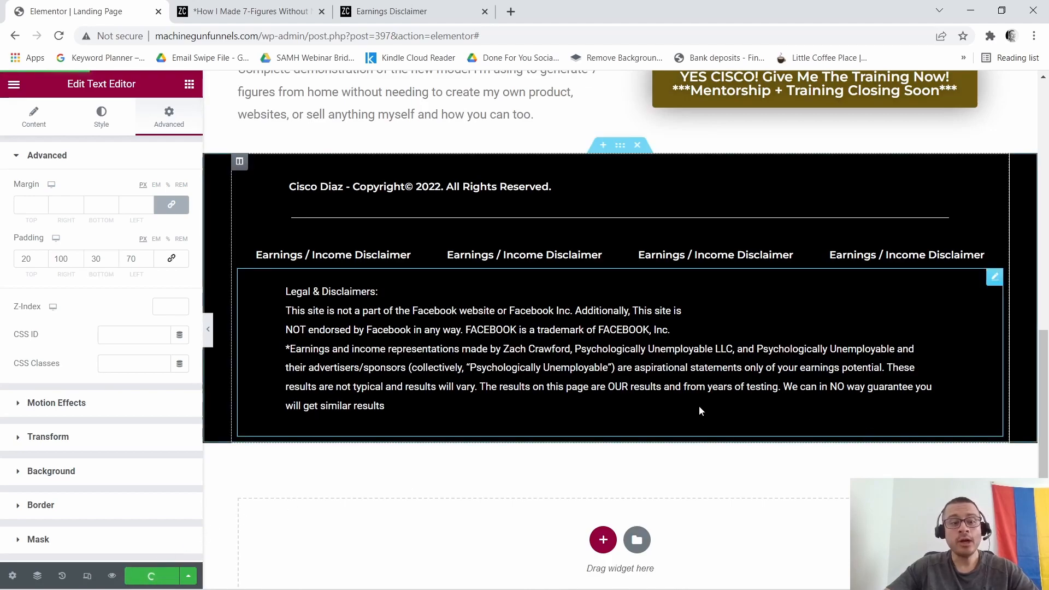
# Review the built landing page, then examine the email opt-in popup behind the reference page's main call-to-action button.
pyautogui.scroll(10, 850, 397)
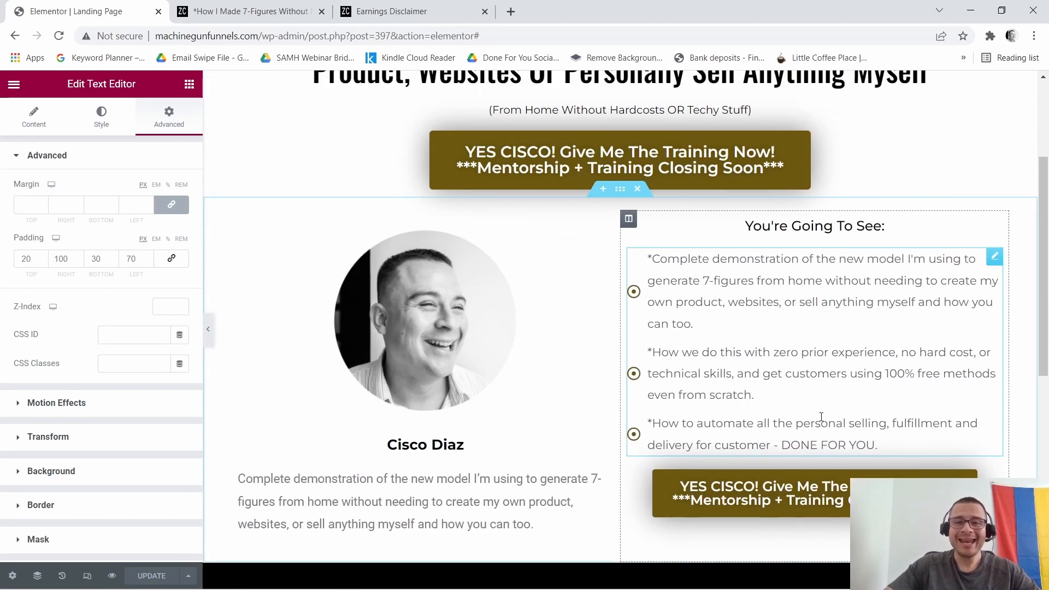
pyautogui.scroll(-7, 851, 368)
pyautogui.scroll(10, 940, 407)
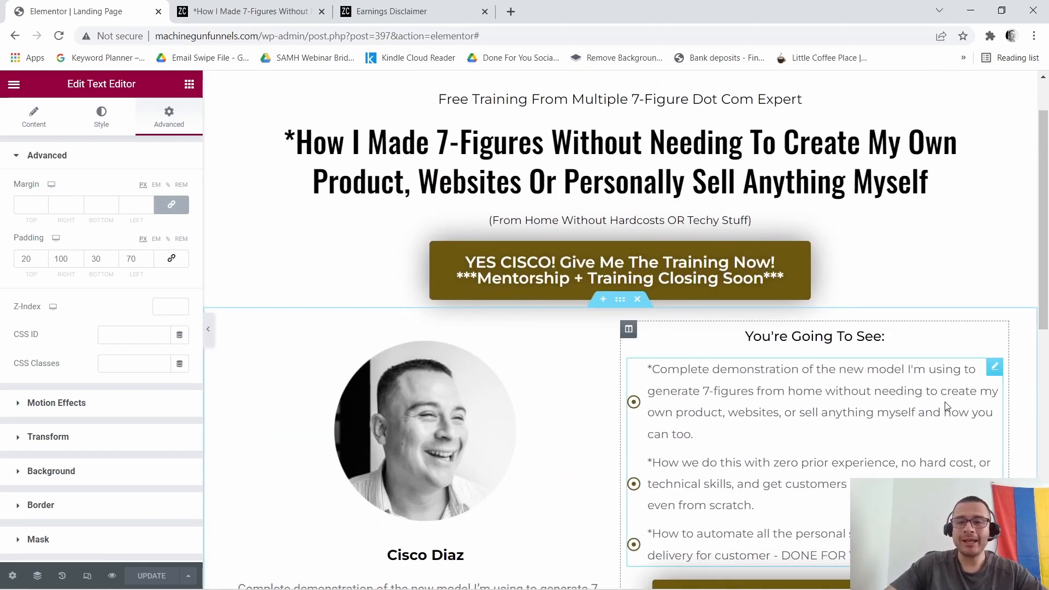
pyautogui.click(271, 11)
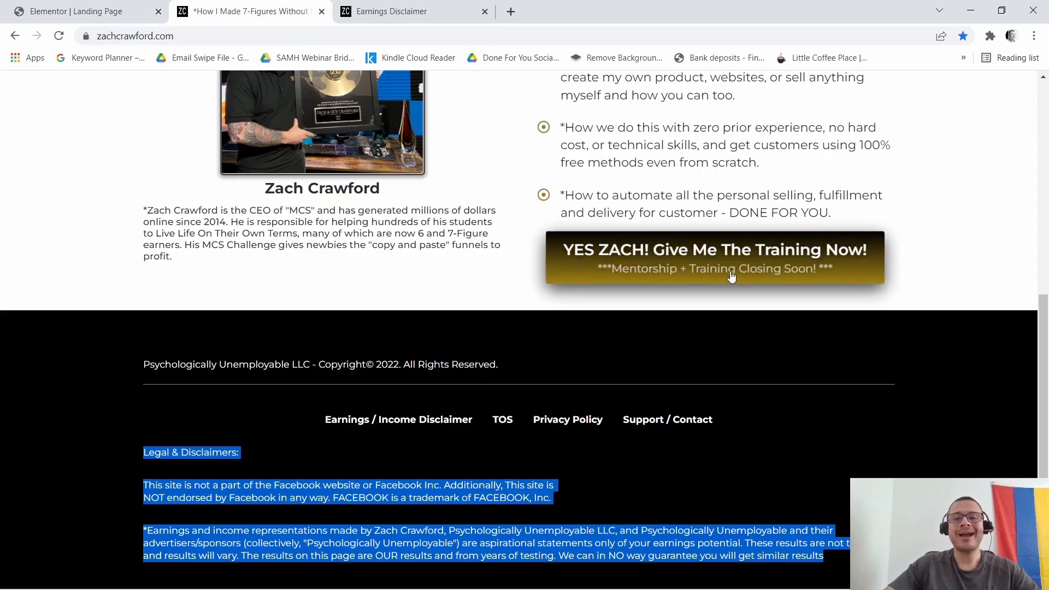
pyautogui.click(994, 228)
pyautogui.scroll(6, 990, 285)
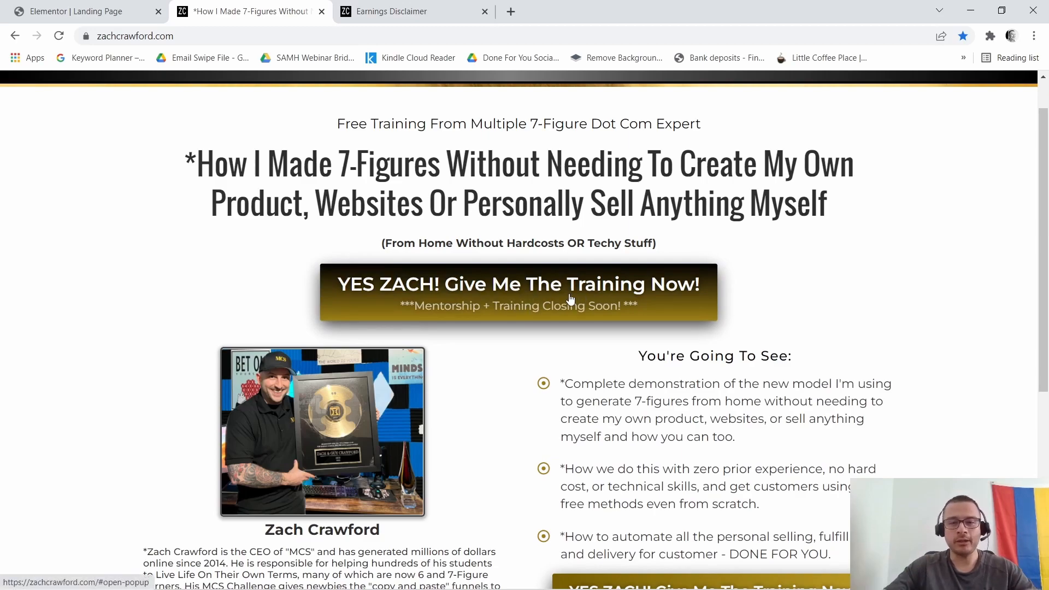
pyautogui.click(504, 294)
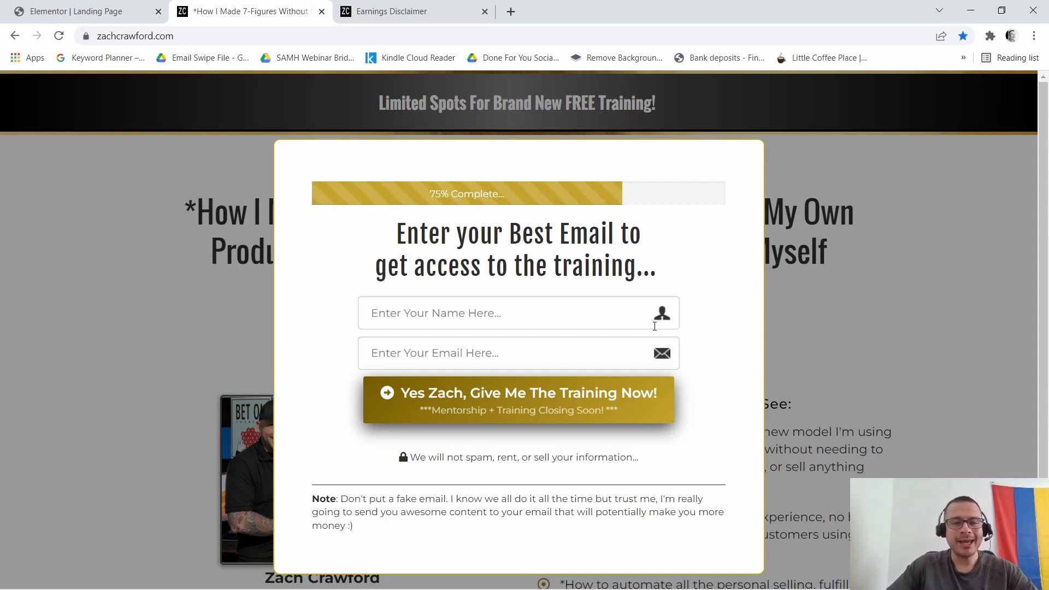
# Leave the Elementor editor for the WordPress dashboard and open the Popups section of the Elementor templates.
pyautogui.click(99, 11)
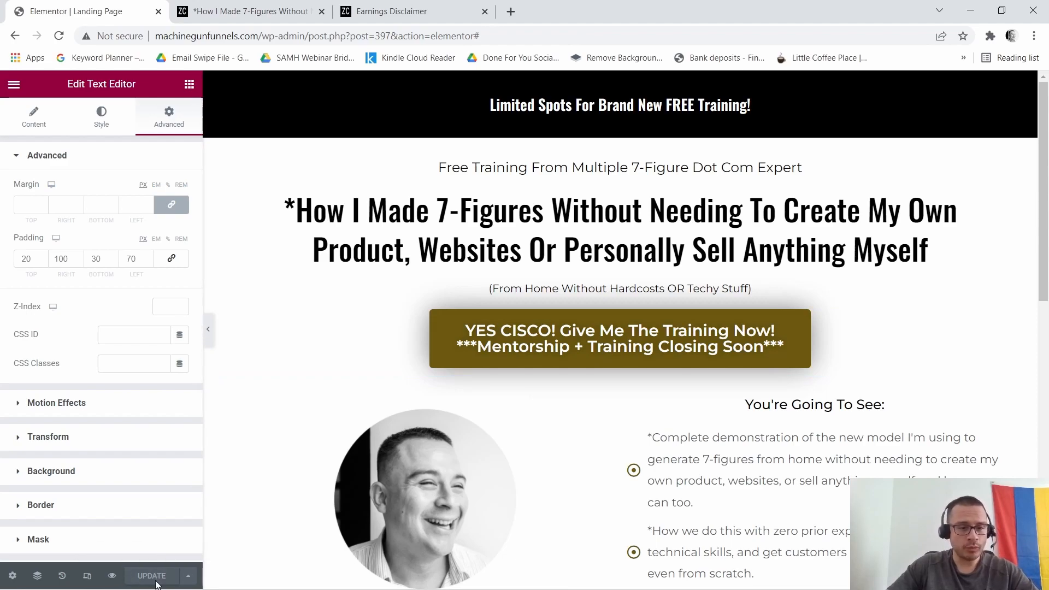
pyautogui.click(14, 83)
pyautogui.click(51, 332)
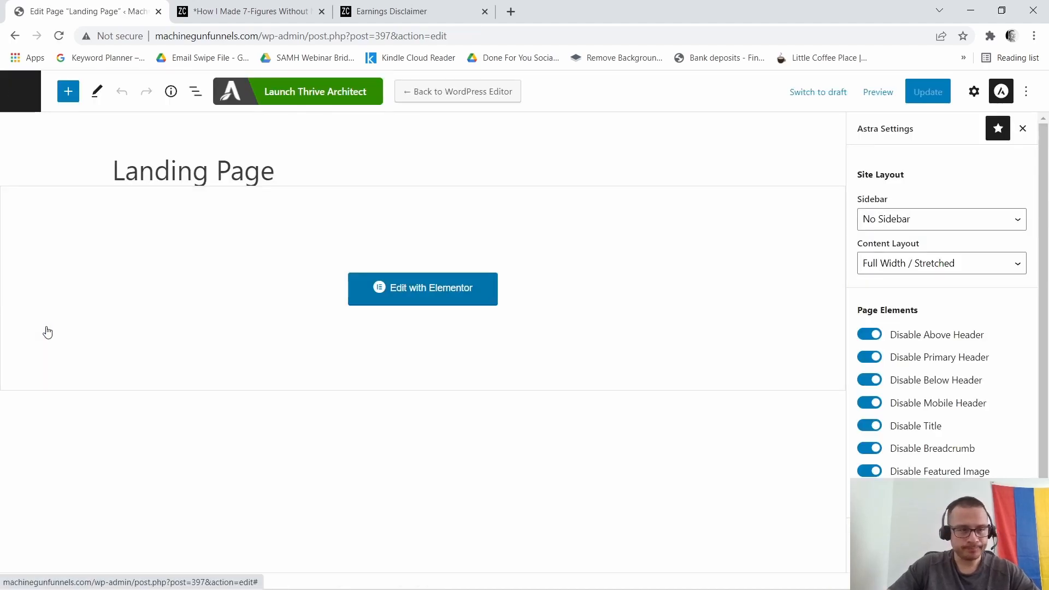
pyautogui.click(20, 91)
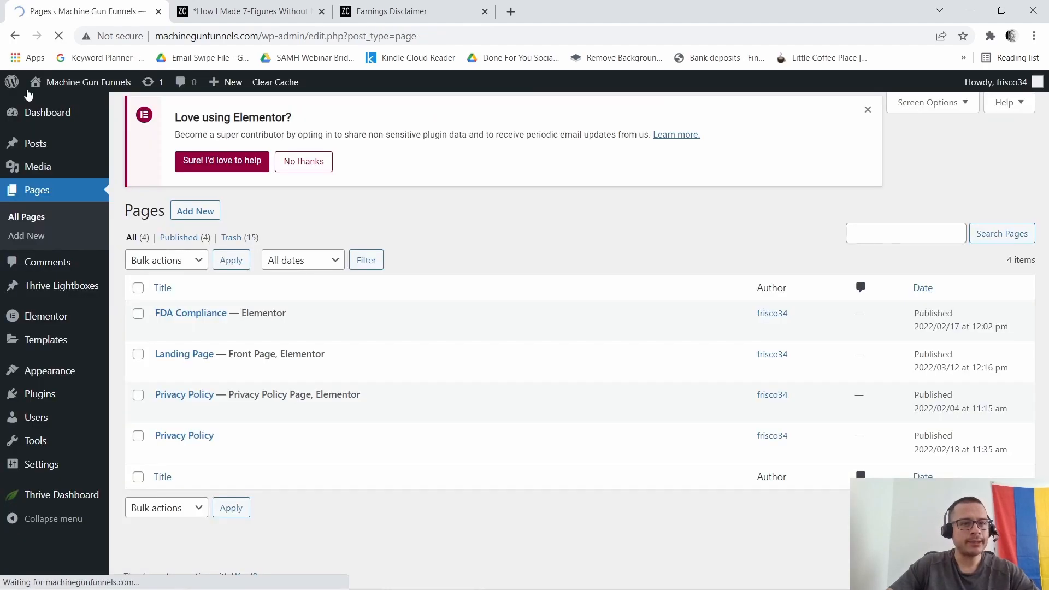
pyautogui.moveTo(51, 333)
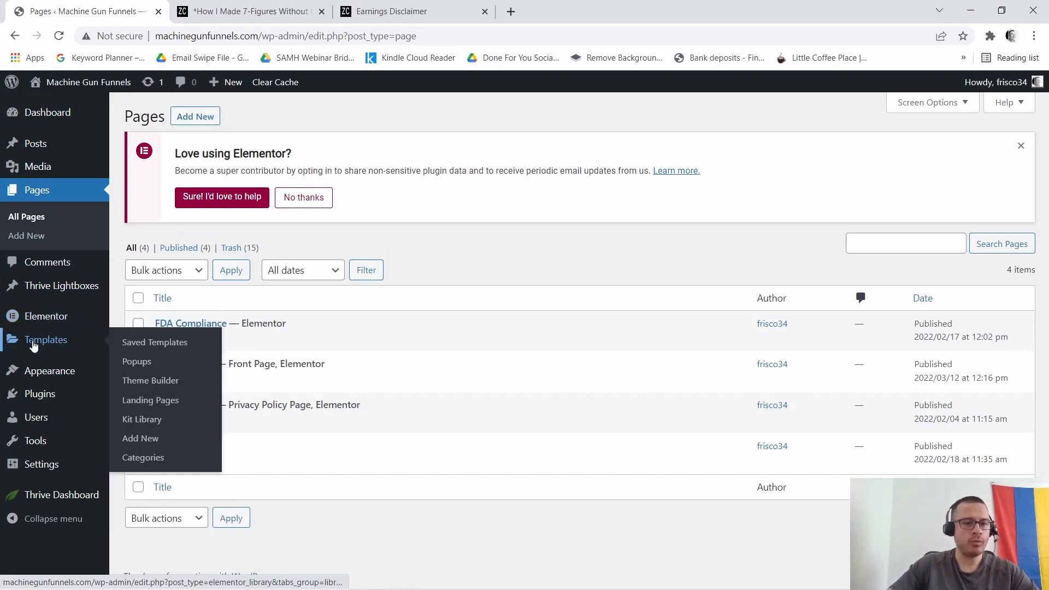
pyautogui.click(137, 362)
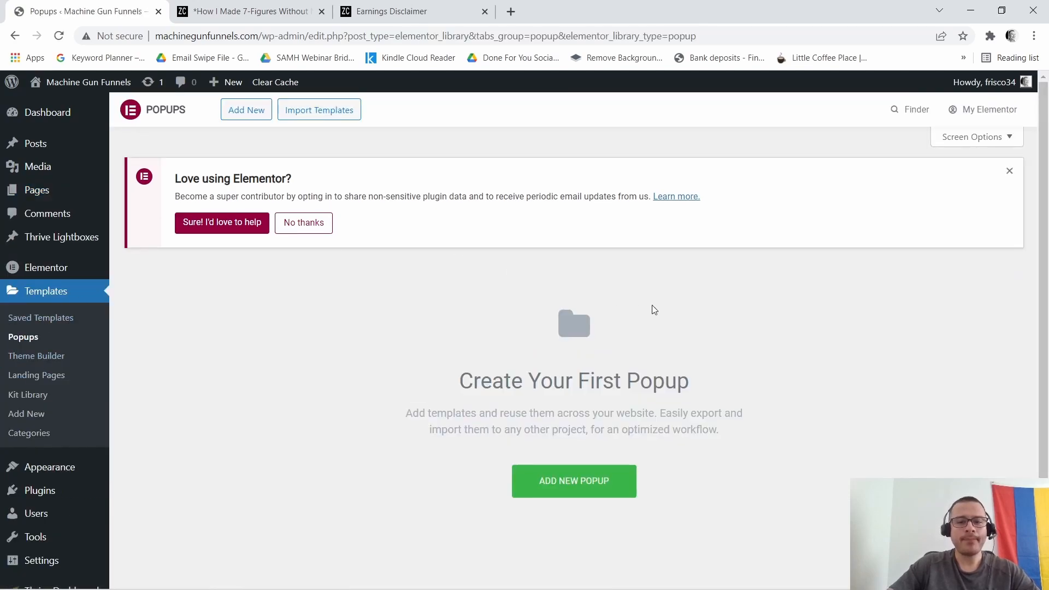
# Create a new popup template named "popup 1" and dismiss the template library to start from a blank popup.
pyautogui.scroll(-1, 907, 364)
pyautogui.click(592, 438)
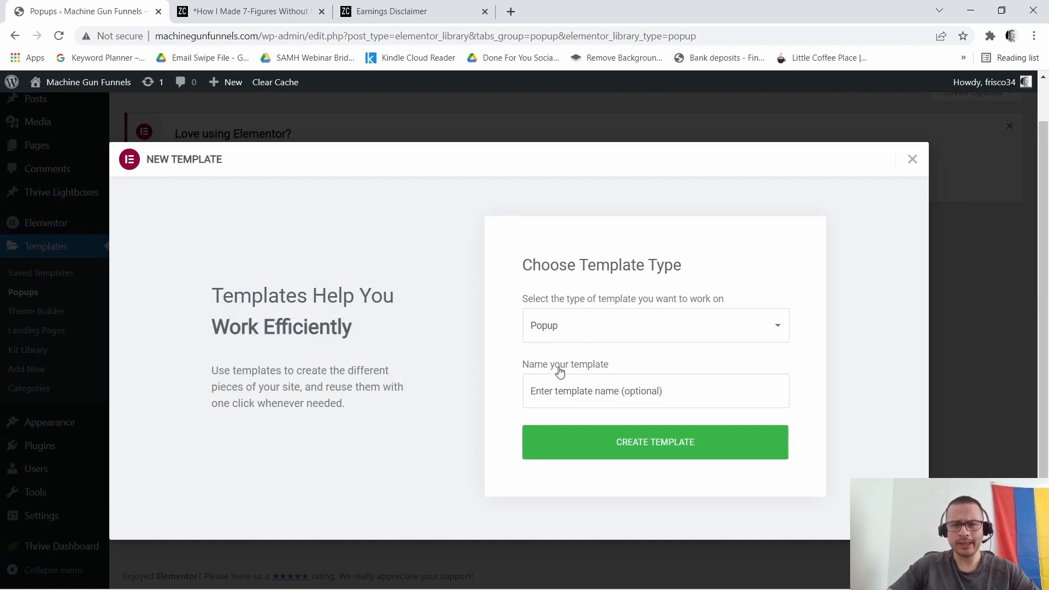
pyautogui.click(599, 386)
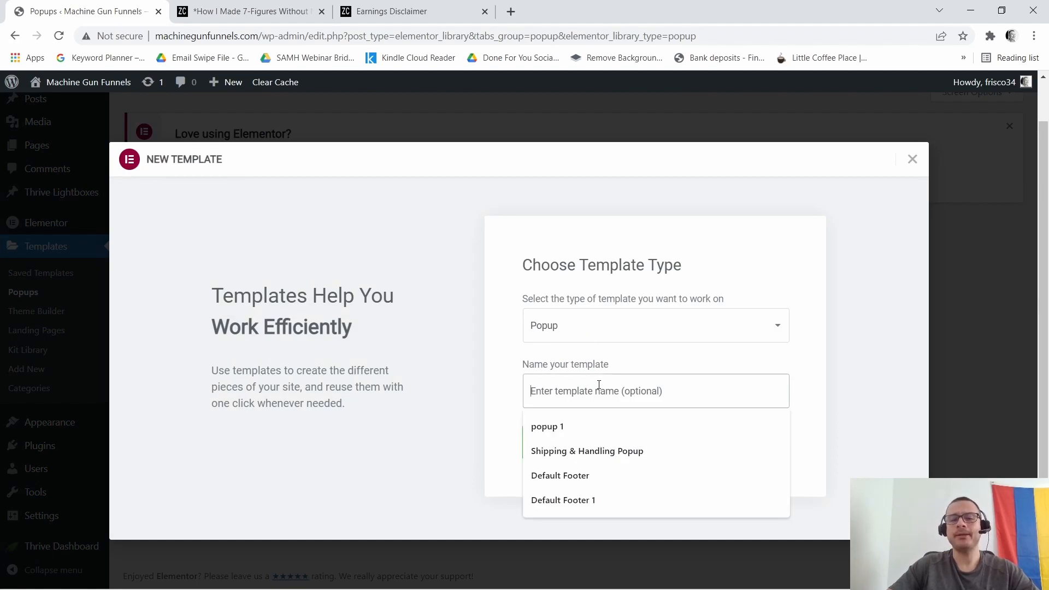
pyautogui.click(560, 432)
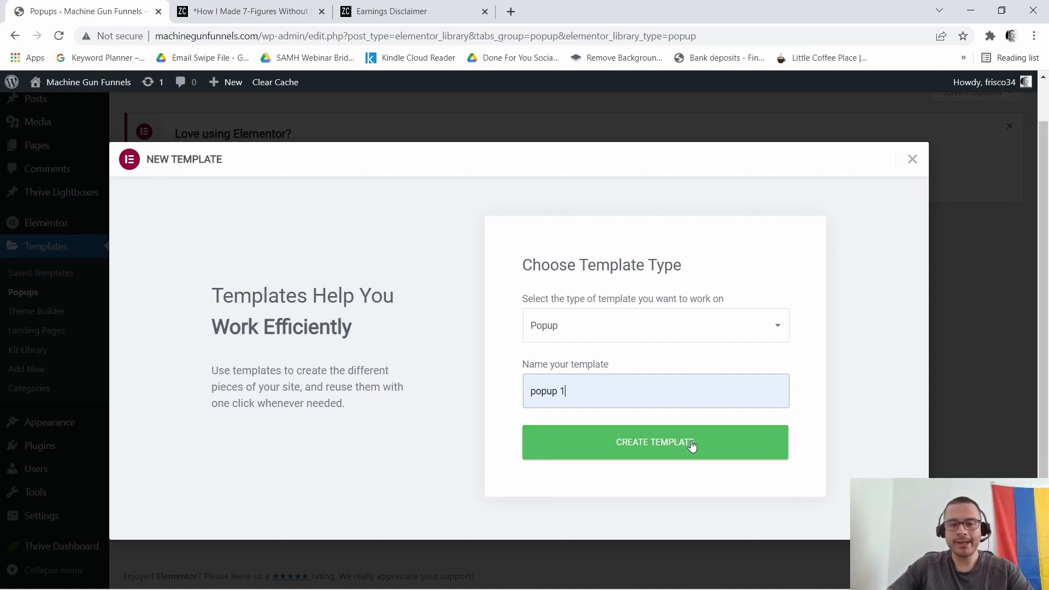
pyautogui.click(642, 452)
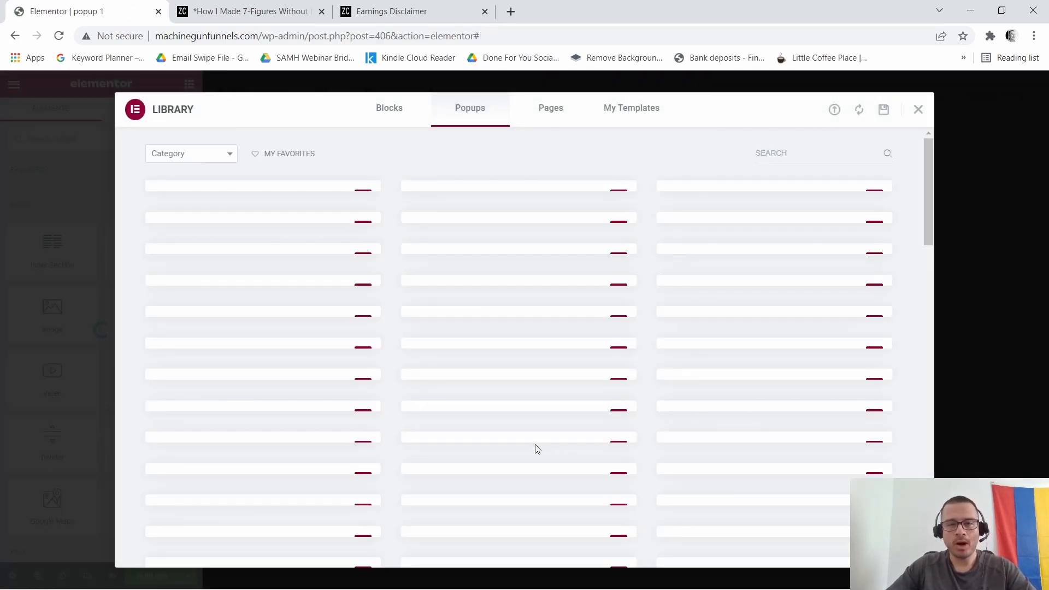
pyautogui.click(919, 110)
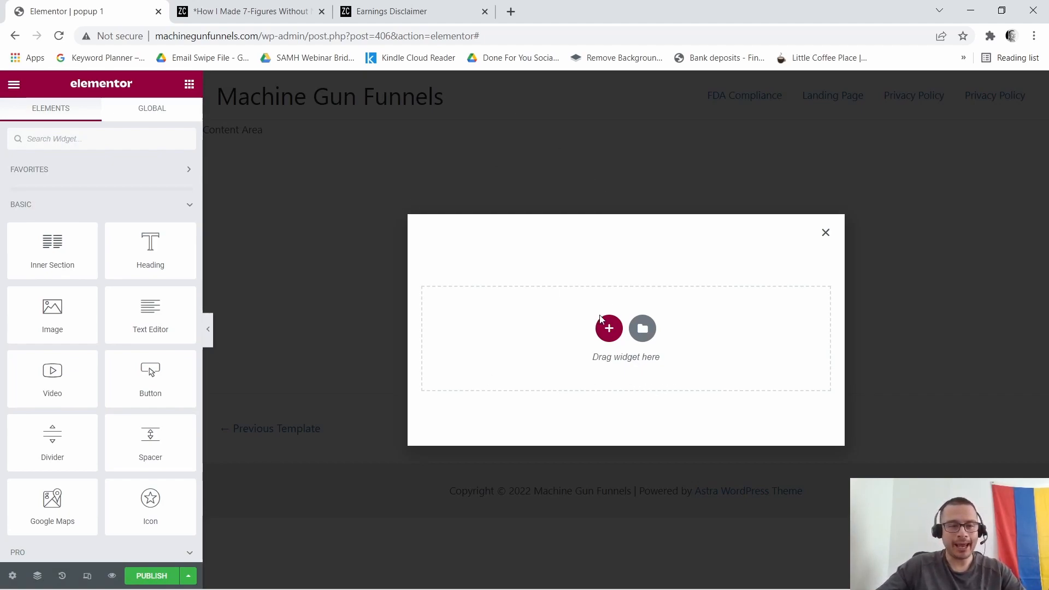
# Add a Form widget to the empty popup and remove its Message field.
pyautogui.scroll(-5, 67, 311)
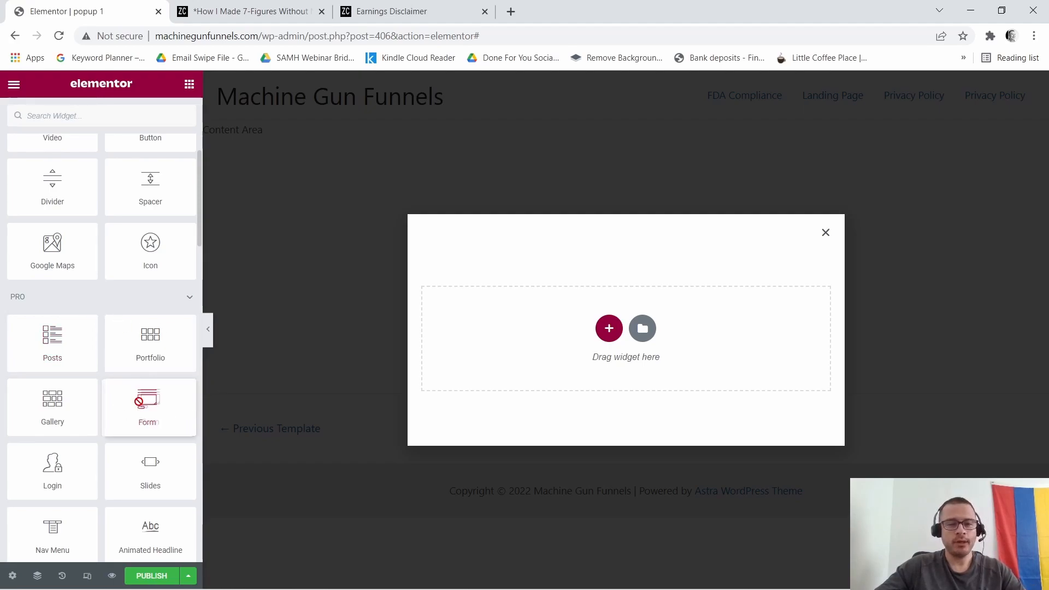
pyautogui.moveTo(145, 401); pyautogui.dragTo(609, 330)
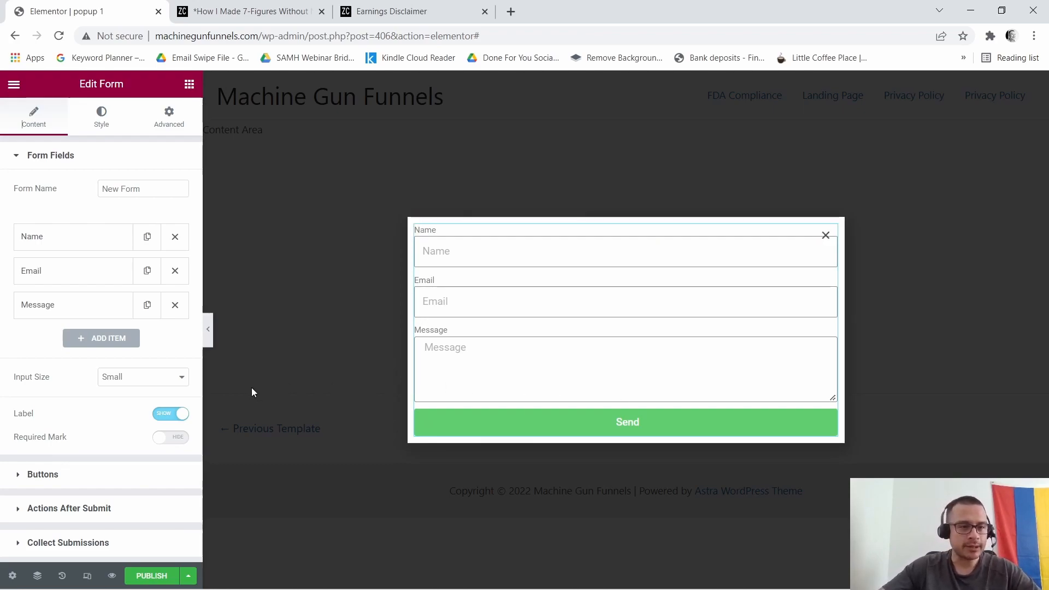
pyautogui.click(175, 307)
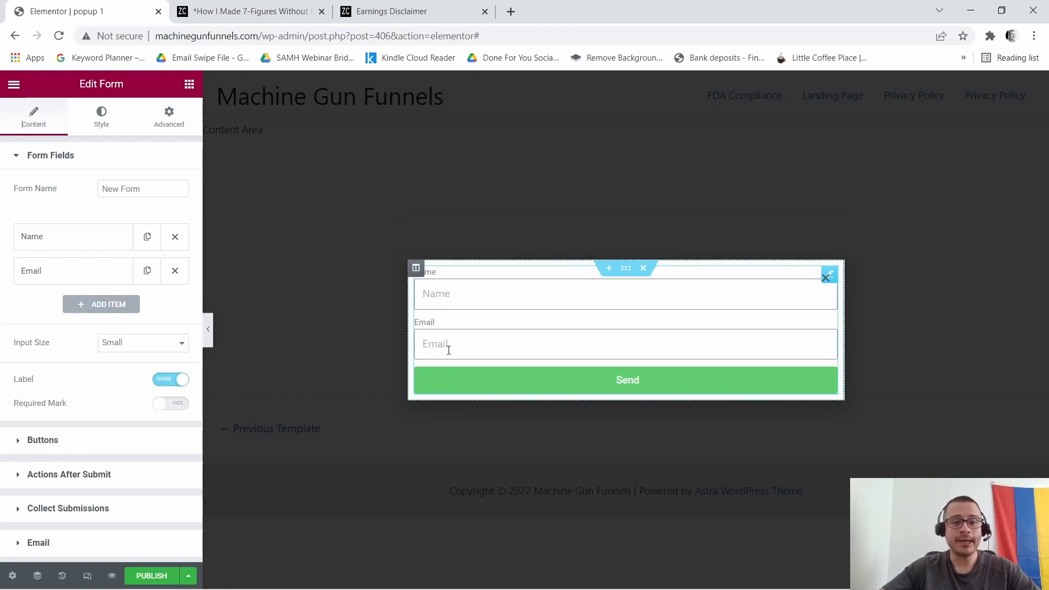
# Find the Progress Bar widget and place it above the form in the popup.
pyautogui.click(274, 10)
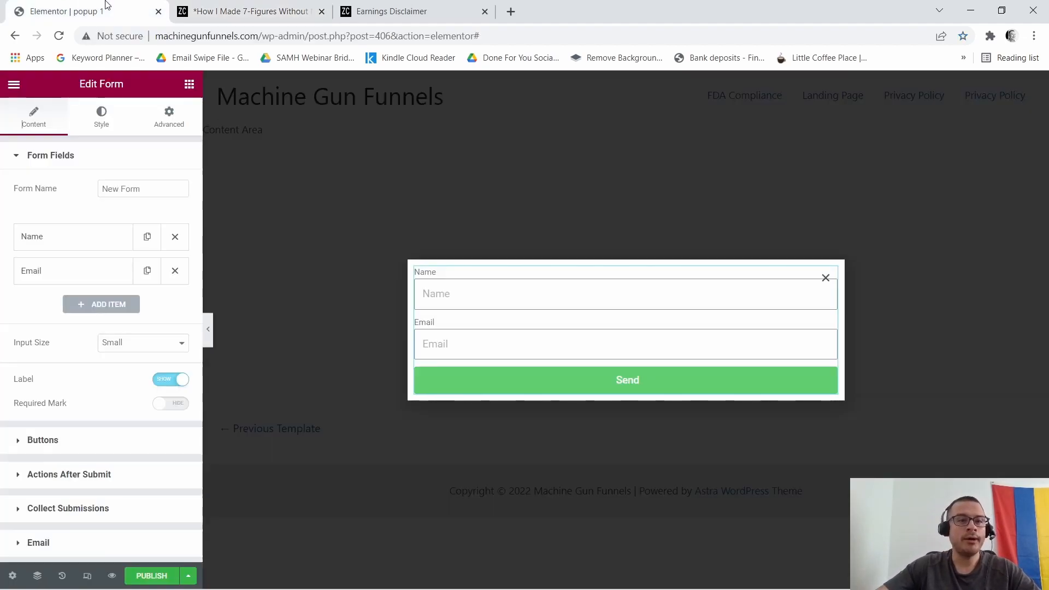
pyautogui.click(103, 8)
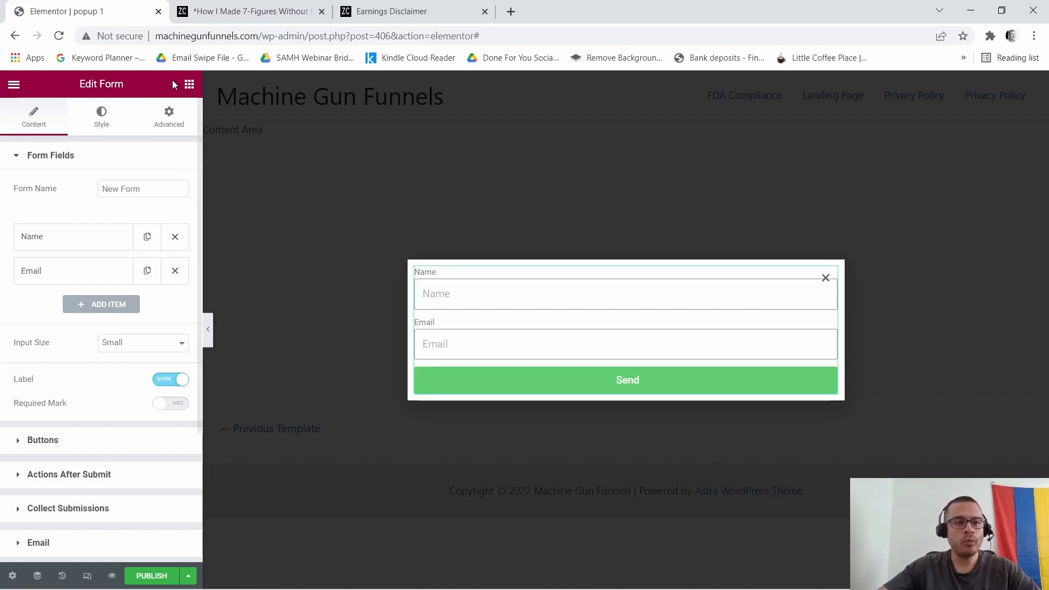
pyautogui.click(189, 85)
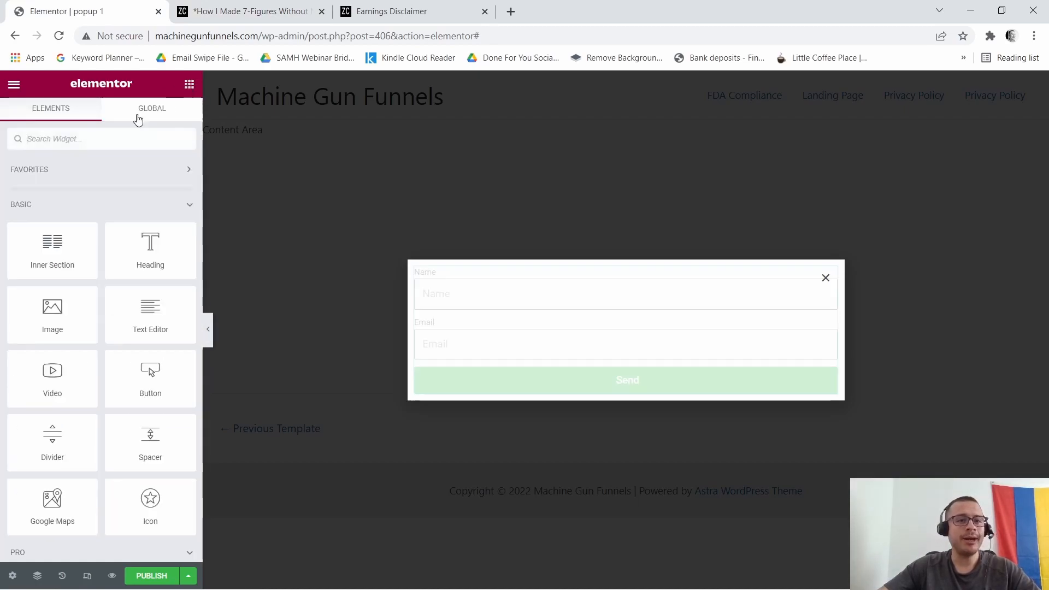
pyautogui.click(45, 139)
pyautogui.write('P')
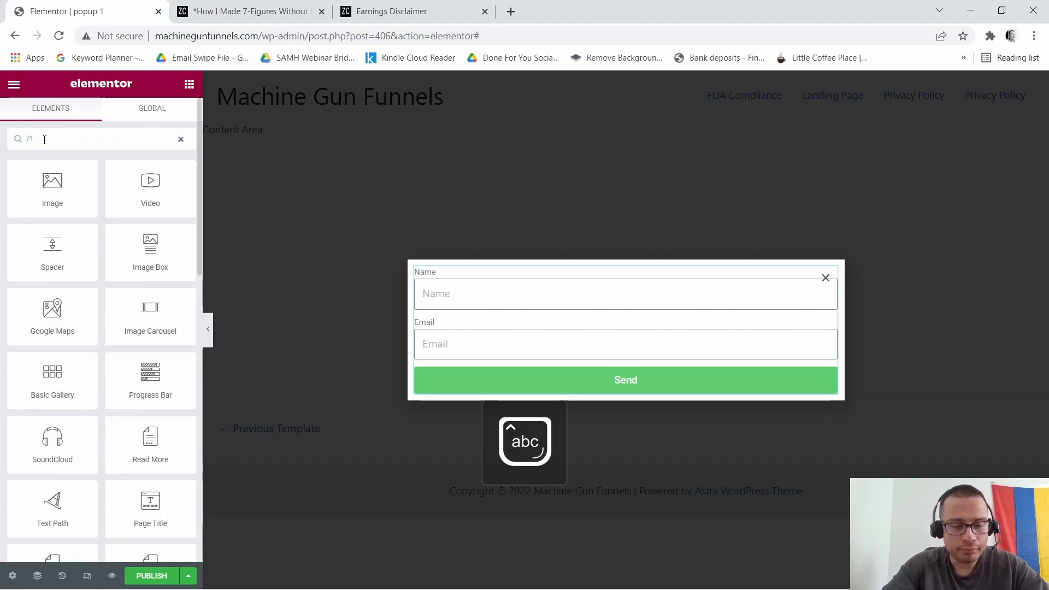
pyautogui.write('rogress')
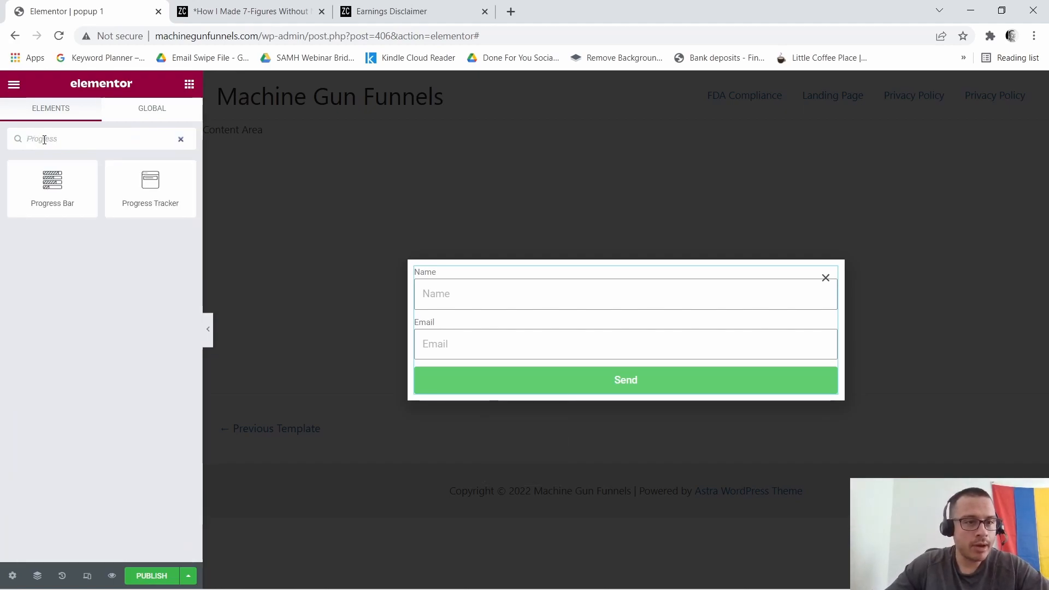
pyautogui.moveTo(53, 180); pyautogui.dragTo(658, 259)
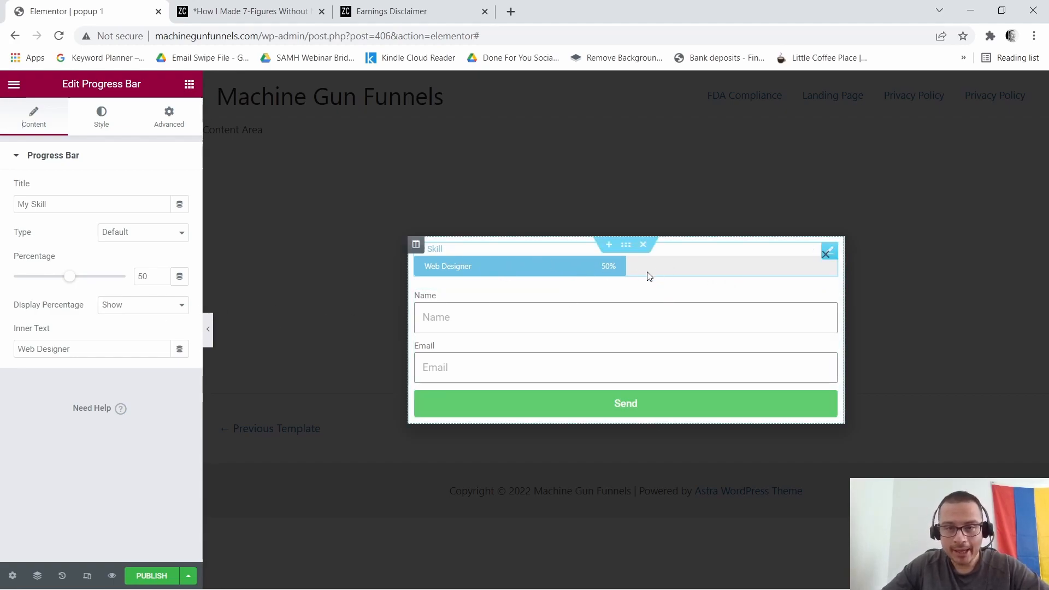
# Configure the progress bar with an empty title, the inner text "75% Complete" and a percentage of 75.
pyautogui.moveTo(80, 198); pyautogui.dragTo(4, 213)
pyautogui.press('BackSpace')
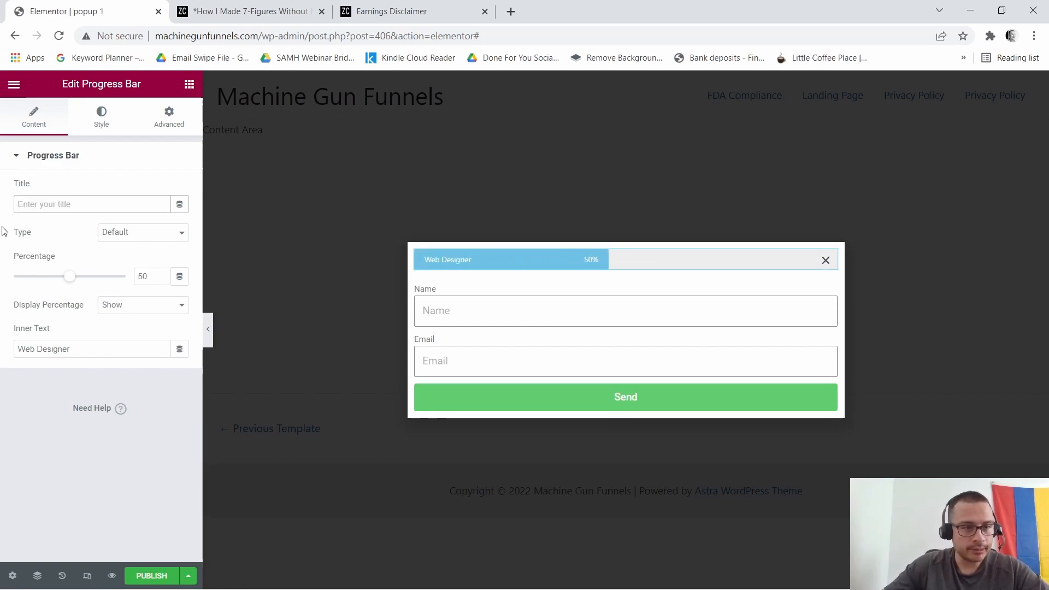
pyautogui.click(72, 348)
pyautogui.moveTo(72, 348); pyautogui.dragTo(1, 368)
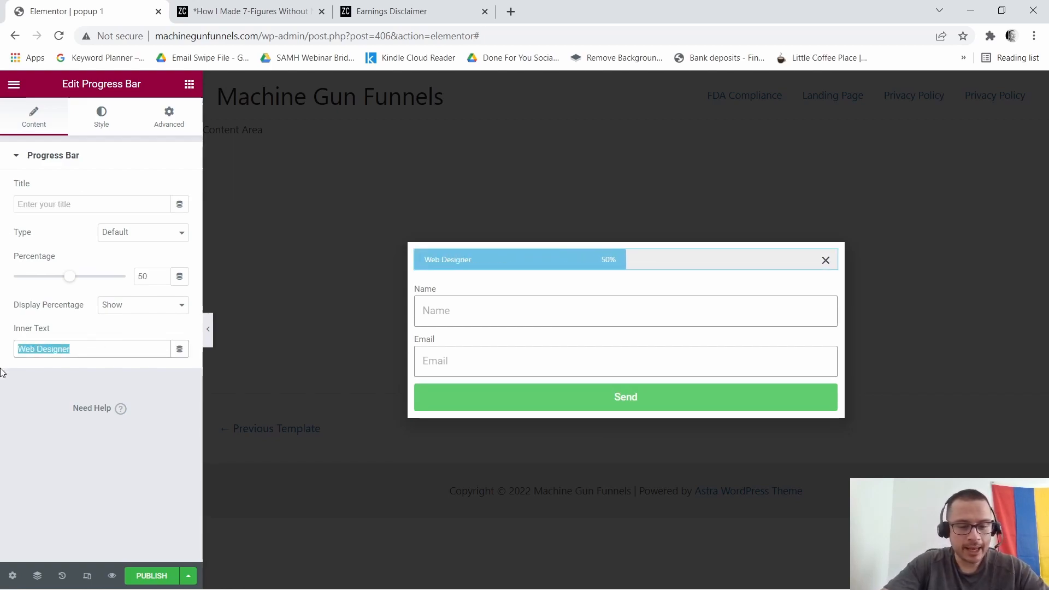
pyautogui.write('75')
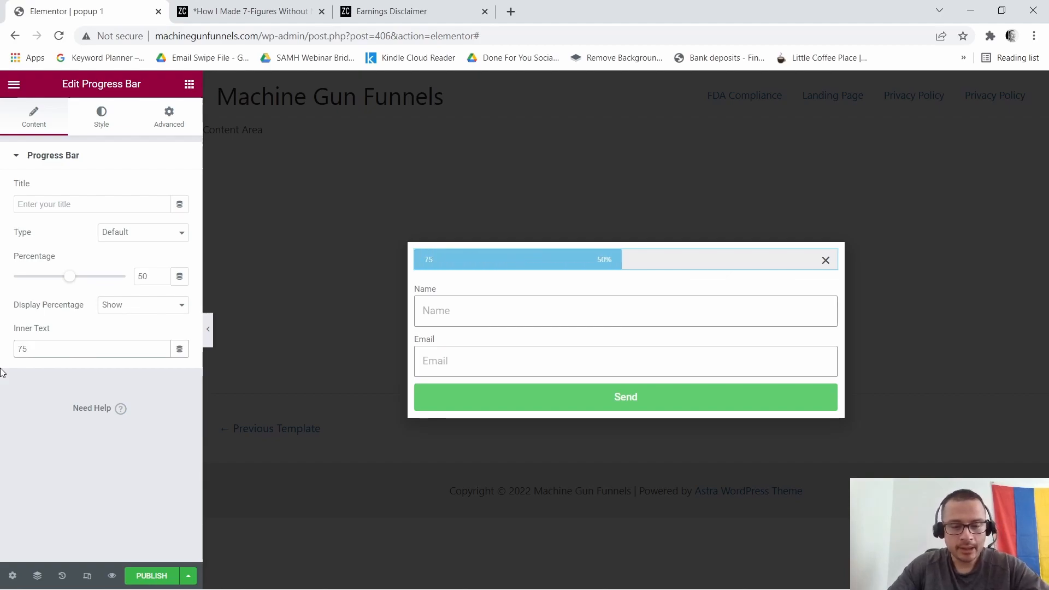
pyautogui.write('%')
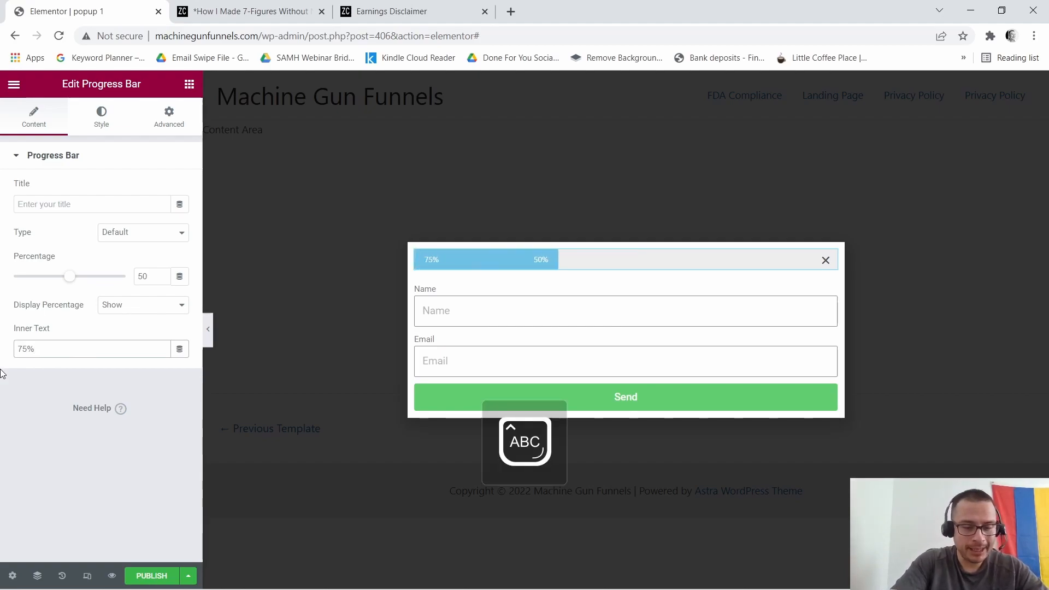
pyautogui.write(' Compleyte')
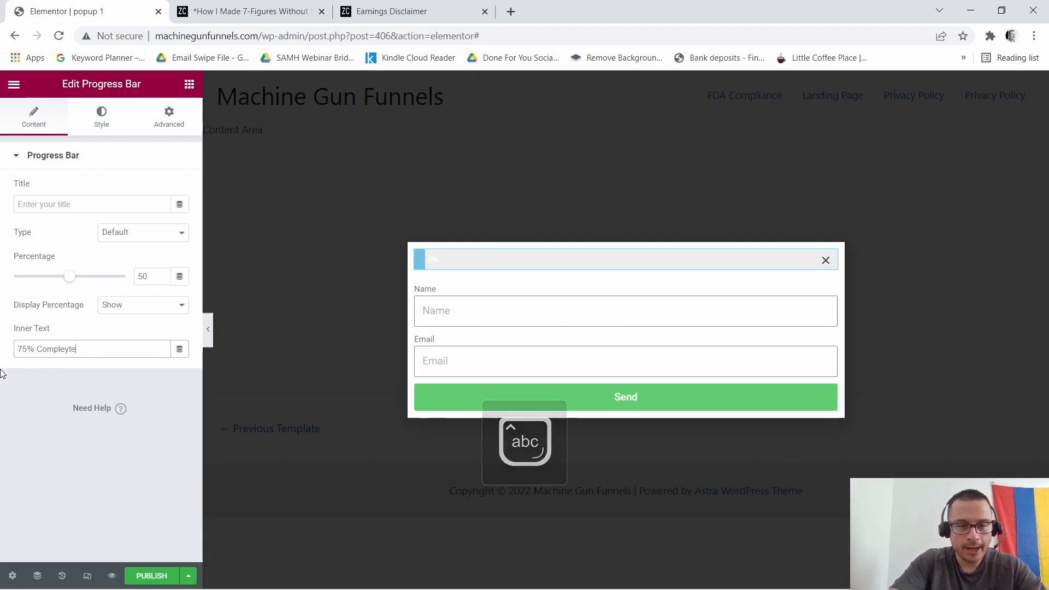
pyautogui.press('BackSpace')
pyautogui.press('BackSpace')
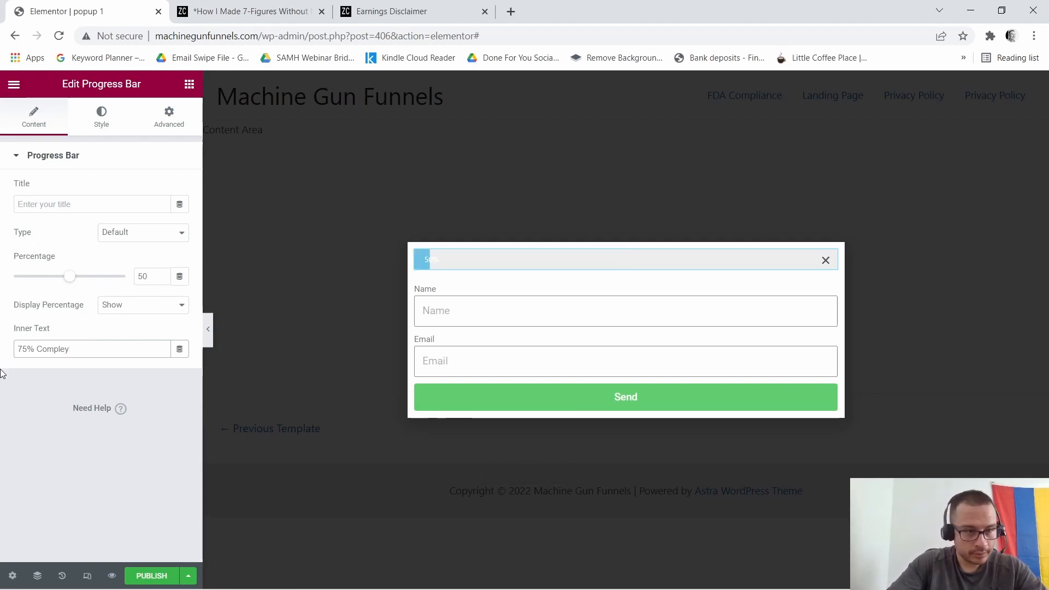
pyautogui.write('e')
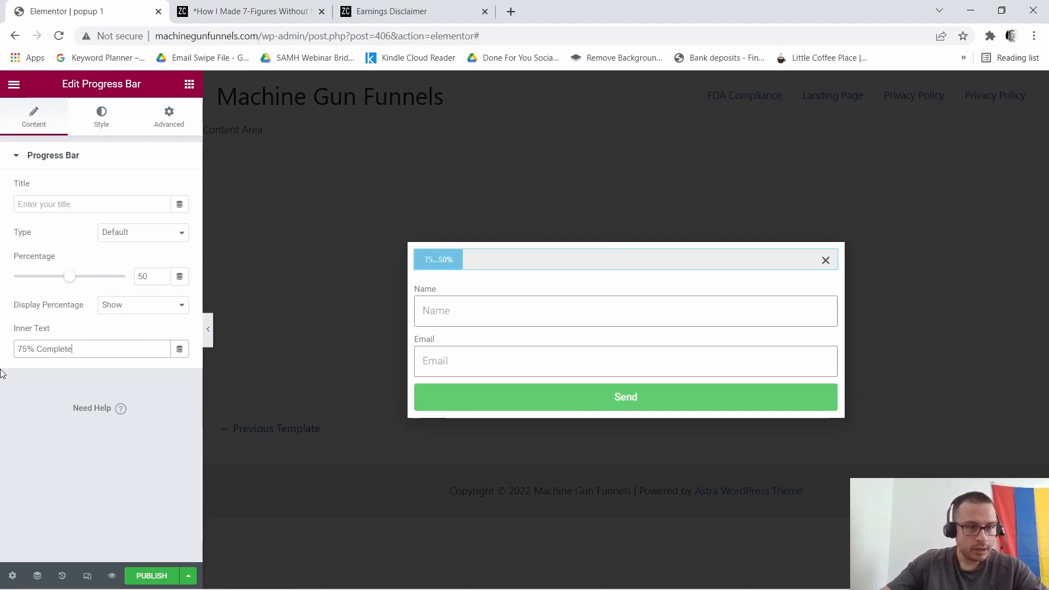
pyautogui.moveTo(68, 286); pyautogui.dragTo(96, 285)
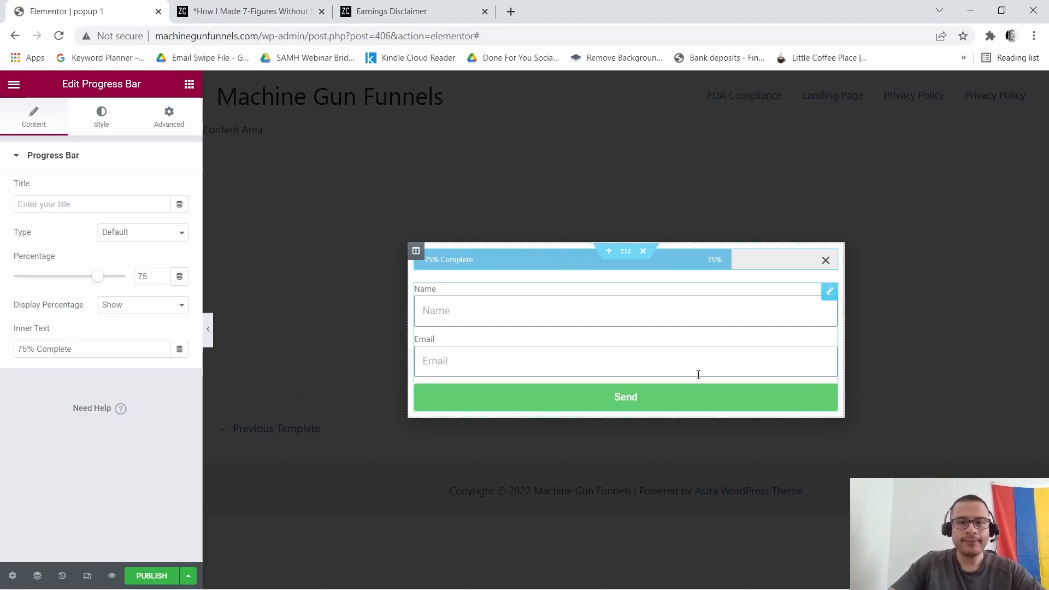
# Switch to the reference page and sample the gold colour #C4A42B from its popup's progress bar with the colour picker extension.
pyautogui.click(284, 11)
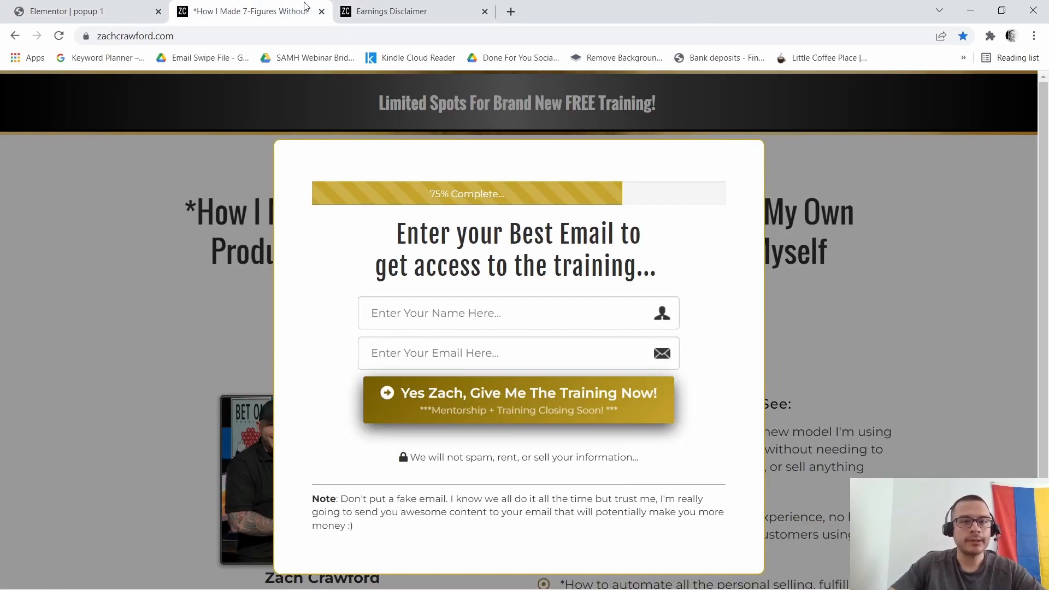
pyautogui.click(990, 35)
pyautogui.click(843, 134)
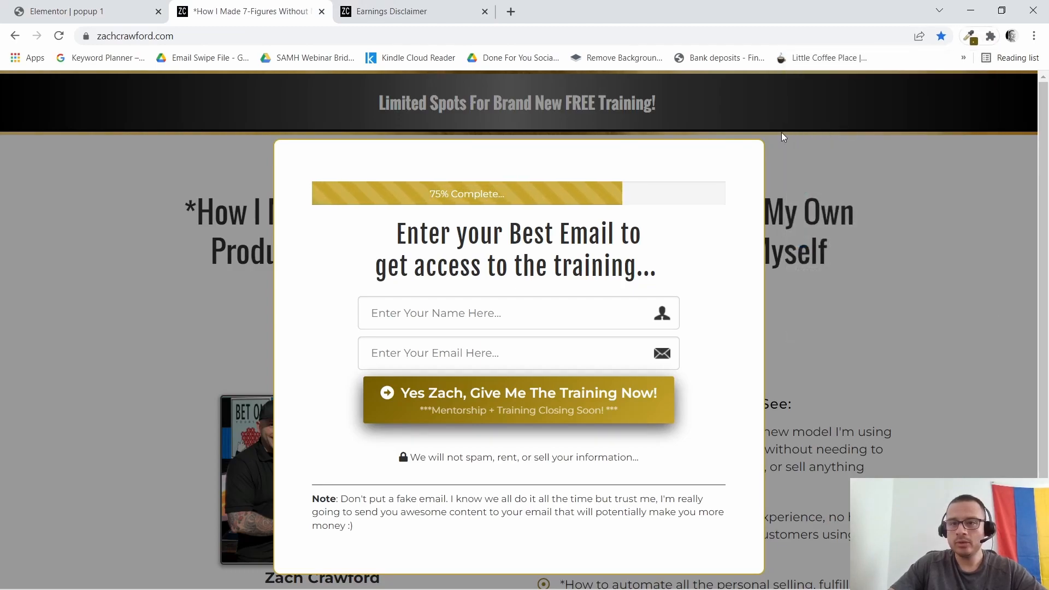
pyautogui.click(539, 230)
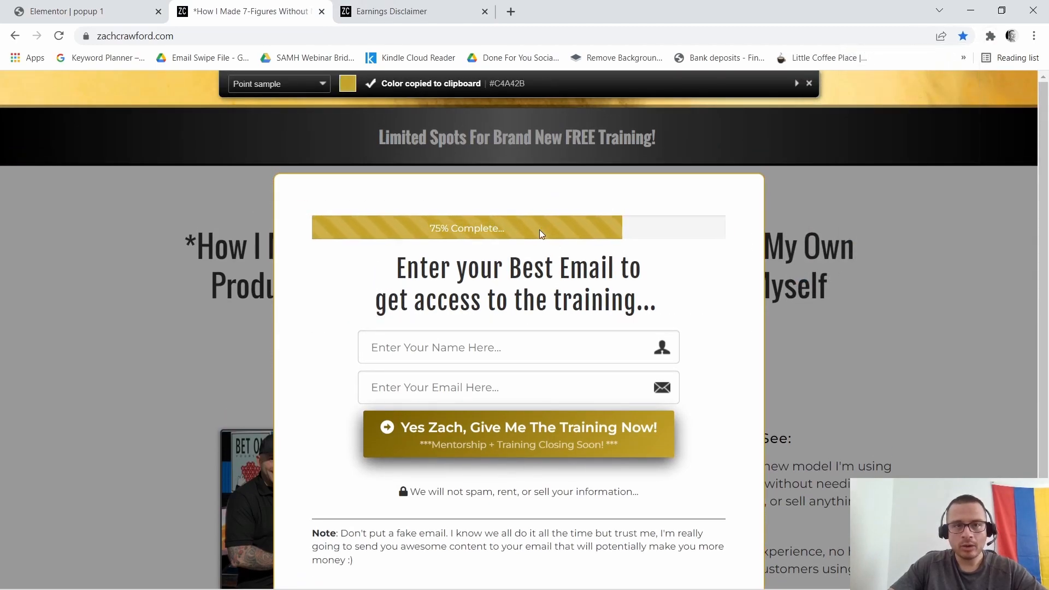
# Return to the Elementor popup and set the progress bar's colour to the copied gold #C4A42B.
pyautogui.click(90, 12)
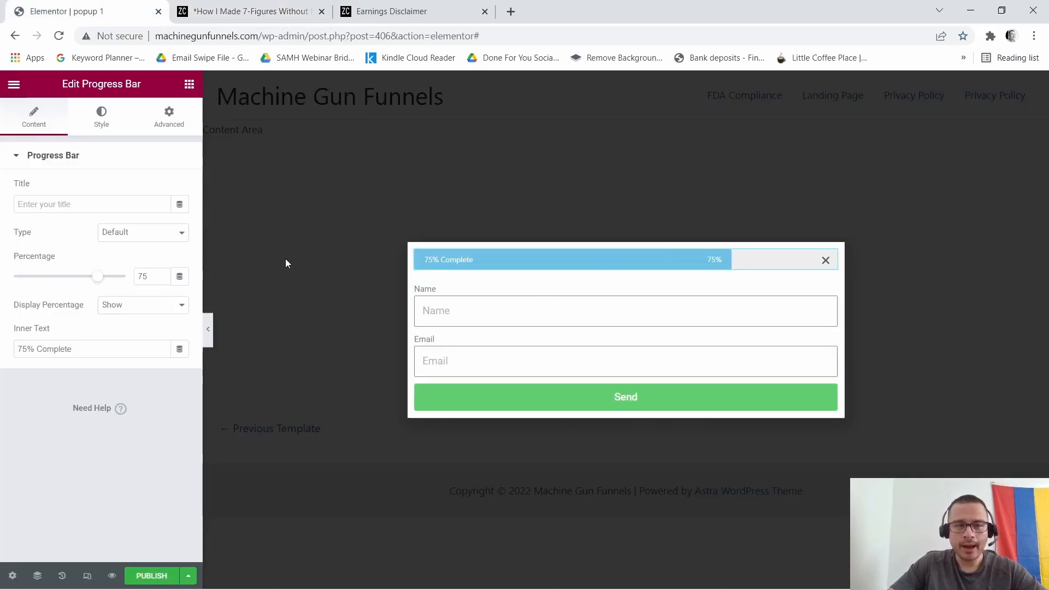
pyautogui.click(114, 119)
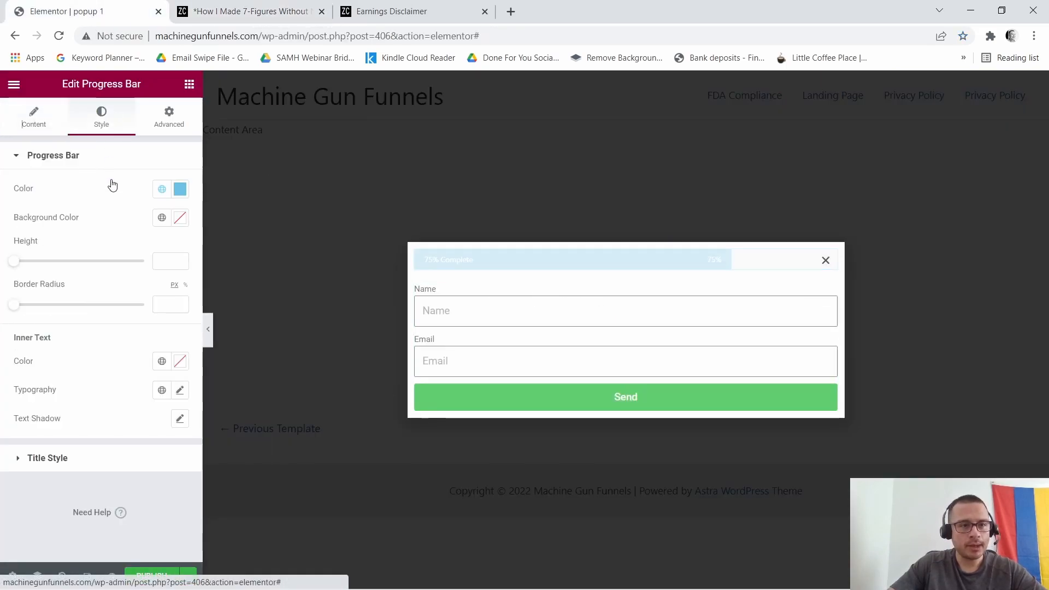
pyautogui.click(181, 191)
pyautogui.rightClick(76, 397)
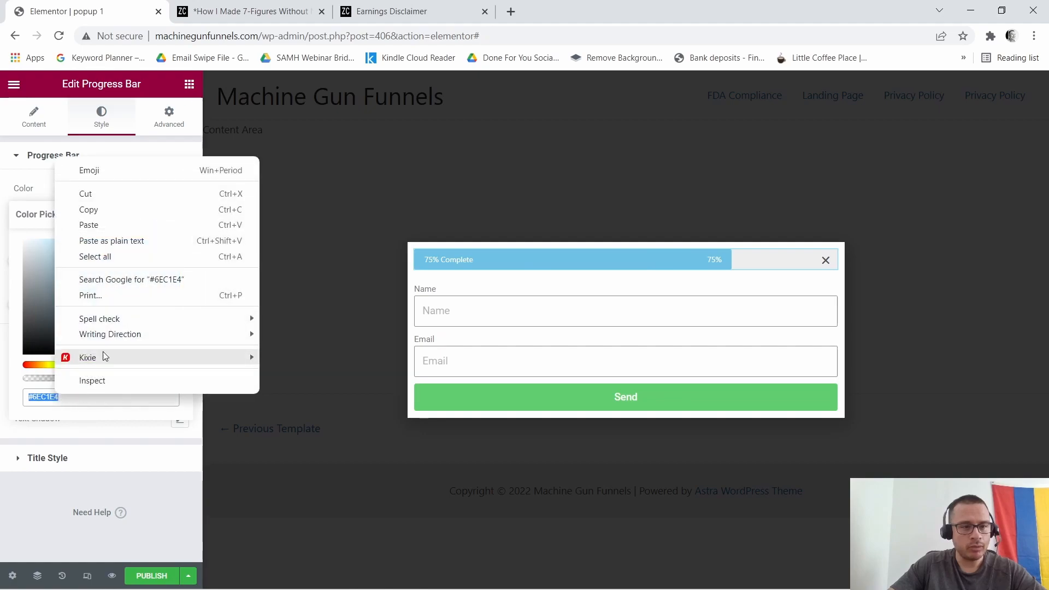
pyautogui.click(117, 223)
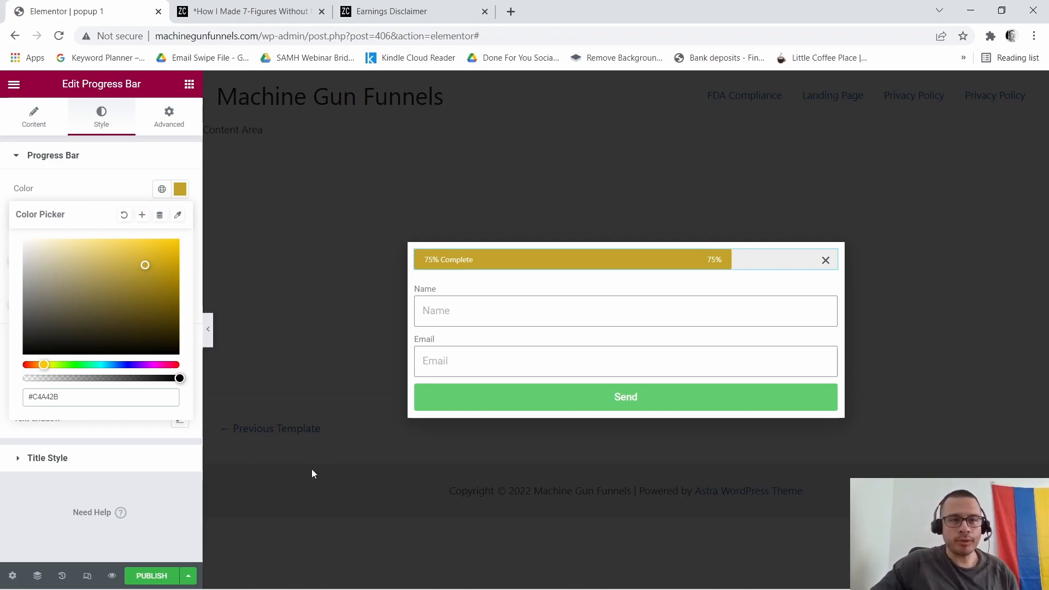
# Copy the headline "Enter your Best Email to get access to the training..." from the reference page's popup.
pyautogui.click(260, 9)
pyautogui.moveTo(396, 234); pyautogui.dragTo(680, 274)
pyautogui.rightClick(547, 260)
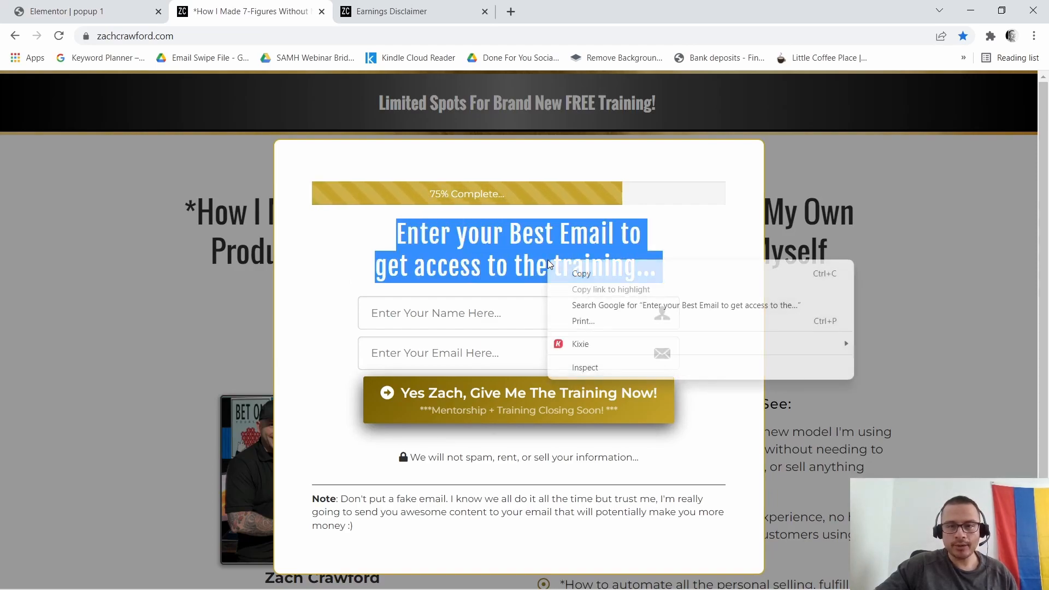
pyautogui.click(605, 274)
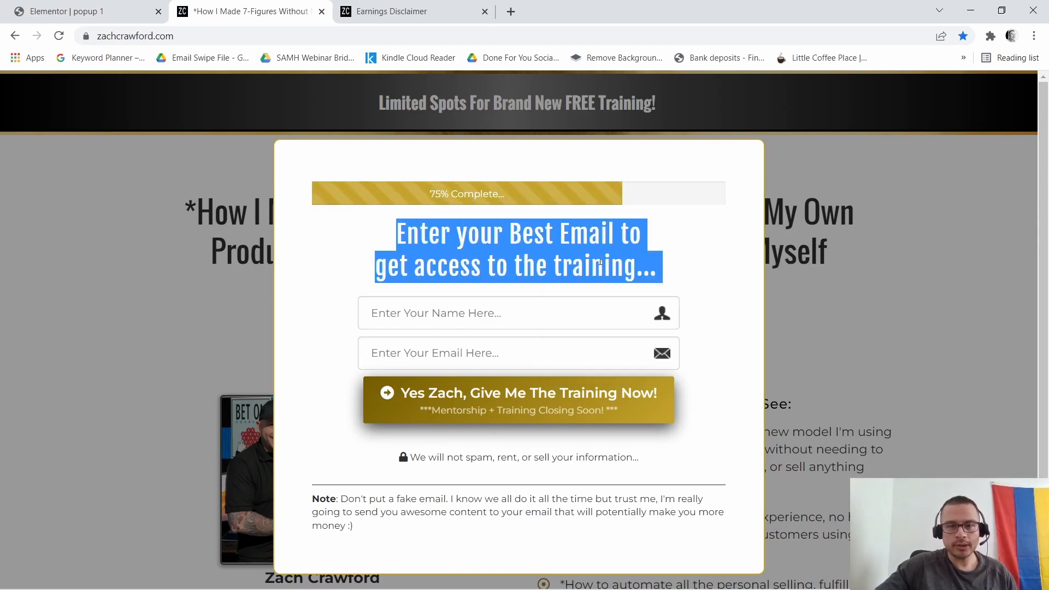
# Add a Heading between the popup's progress bar and form, replacing its text with "Enter your Best Email to get access to the training...".
pyautogui.click(103, 11)
pyautogui.click(189, 83)
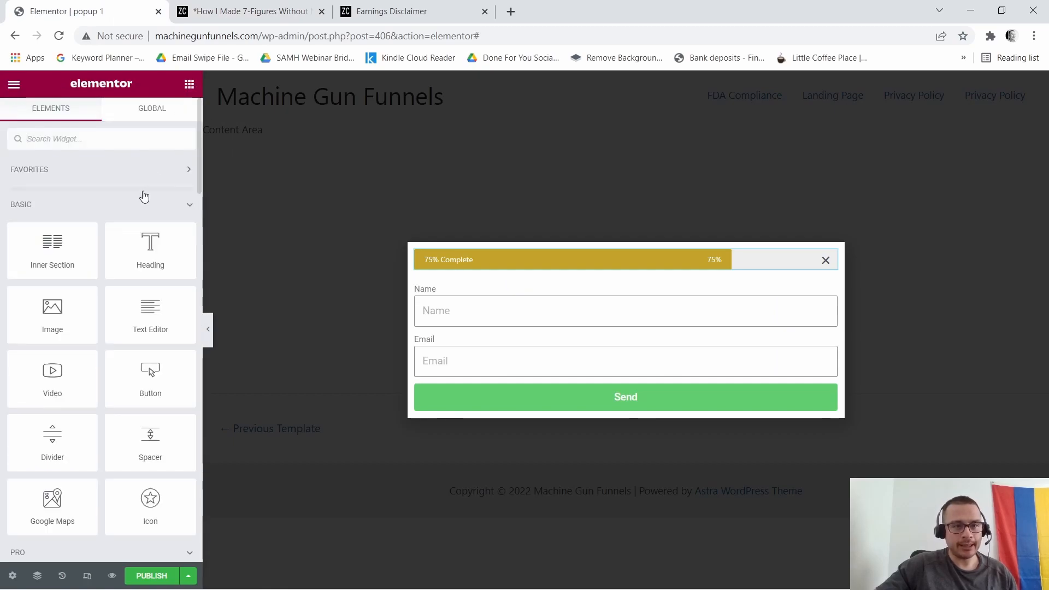
pyautogui.moveTo(150, 256); pyautogui.dragTo(605, 272)
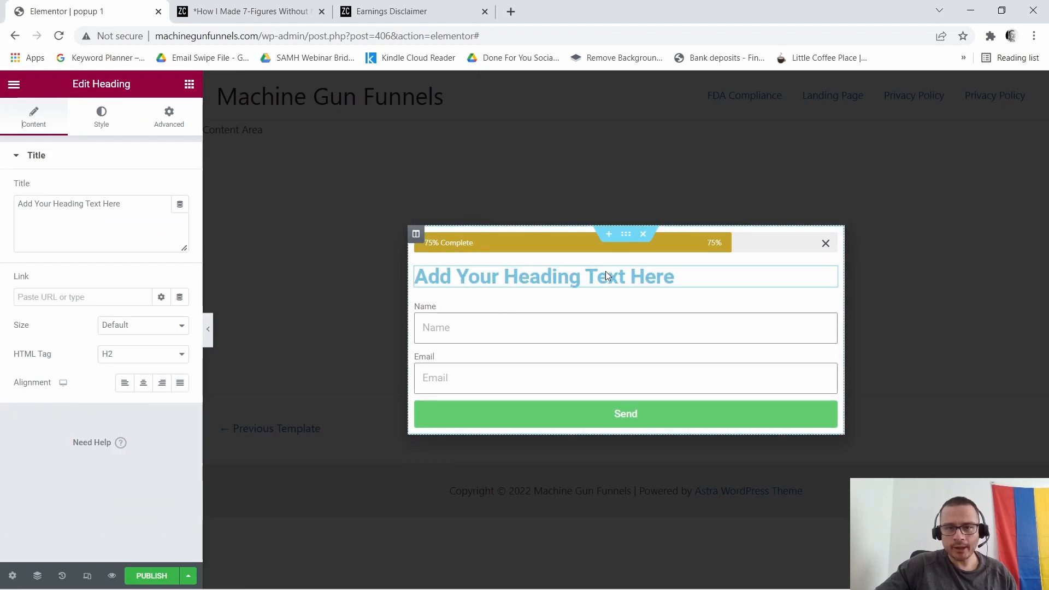
pyautogui.tripleClick(32, 208)
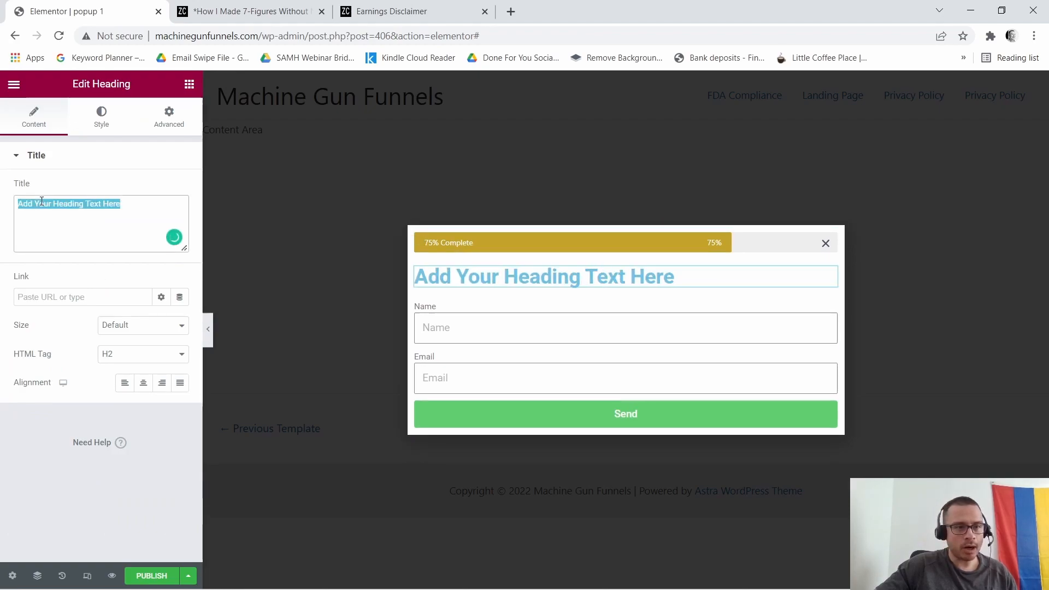
pyautogui.rightClick(41, 203)
pyautogui.click(75, 270)
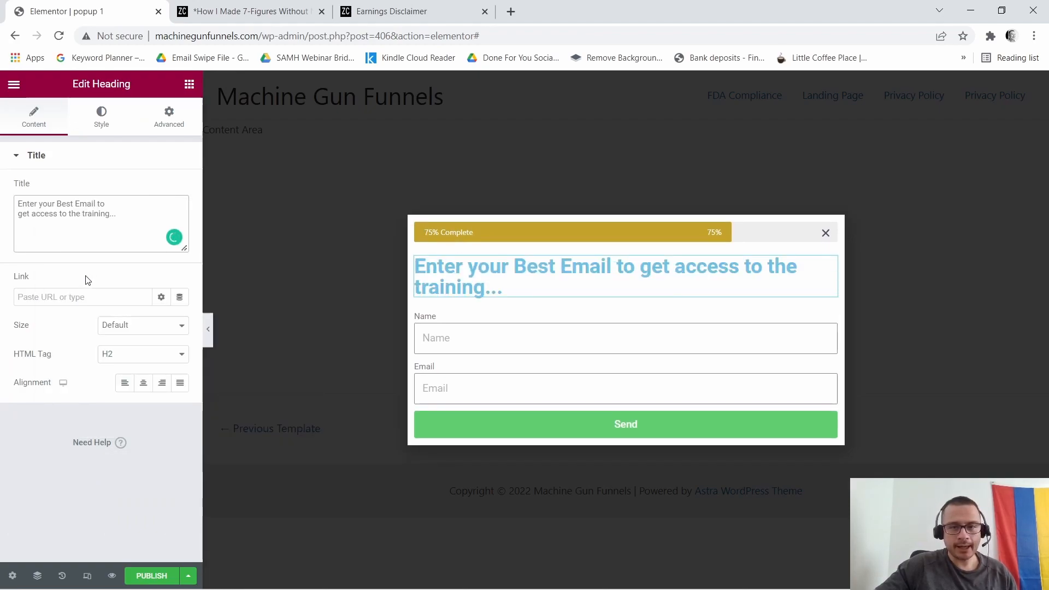
# Centre the popup's headline and set its font family to Fjalla One.
pyautogui.click(145, 387)
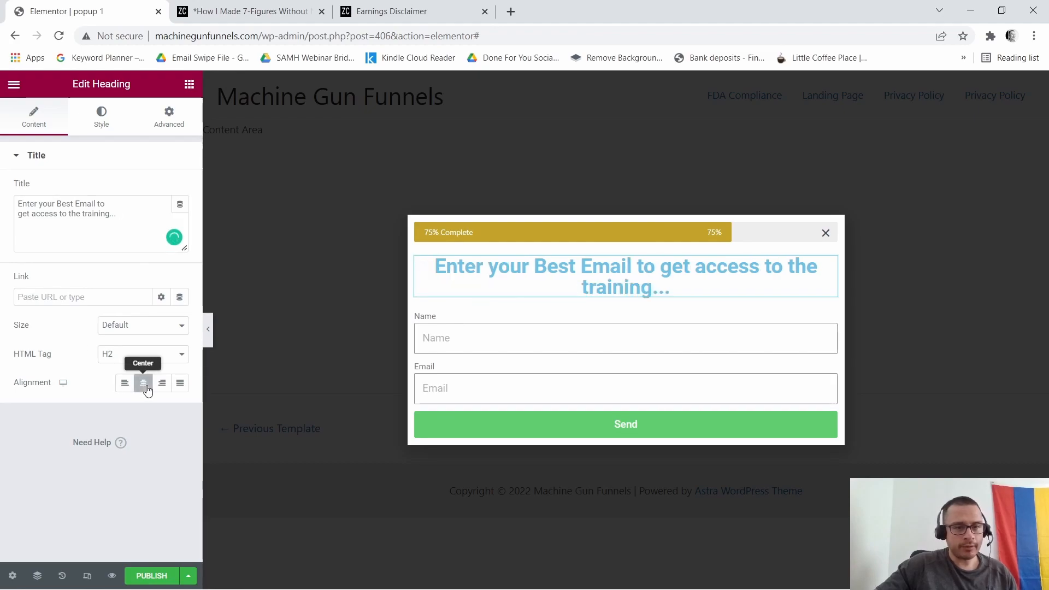
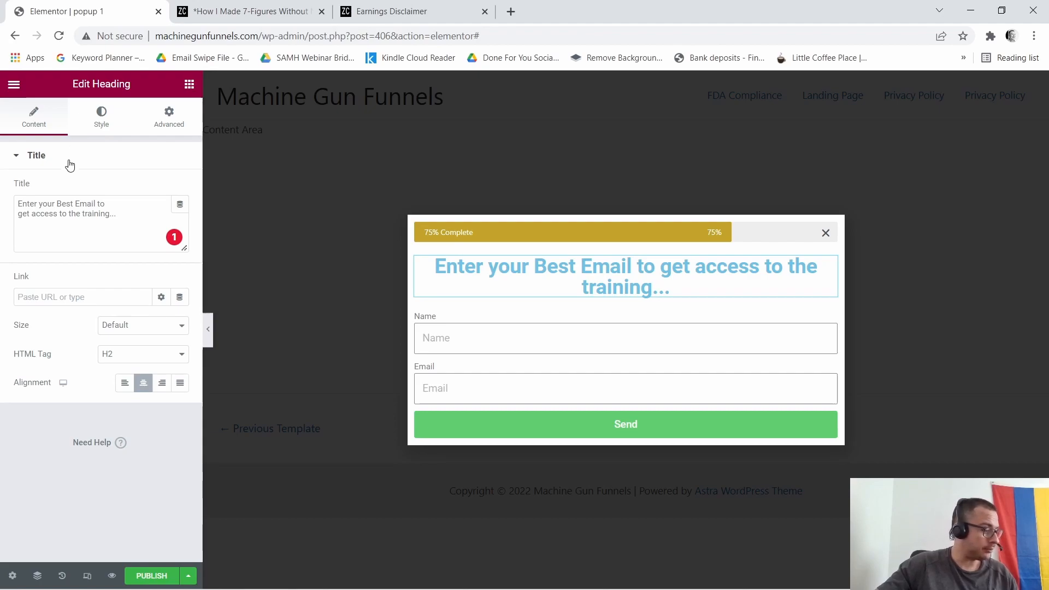
pyautogui.click(99, 123)
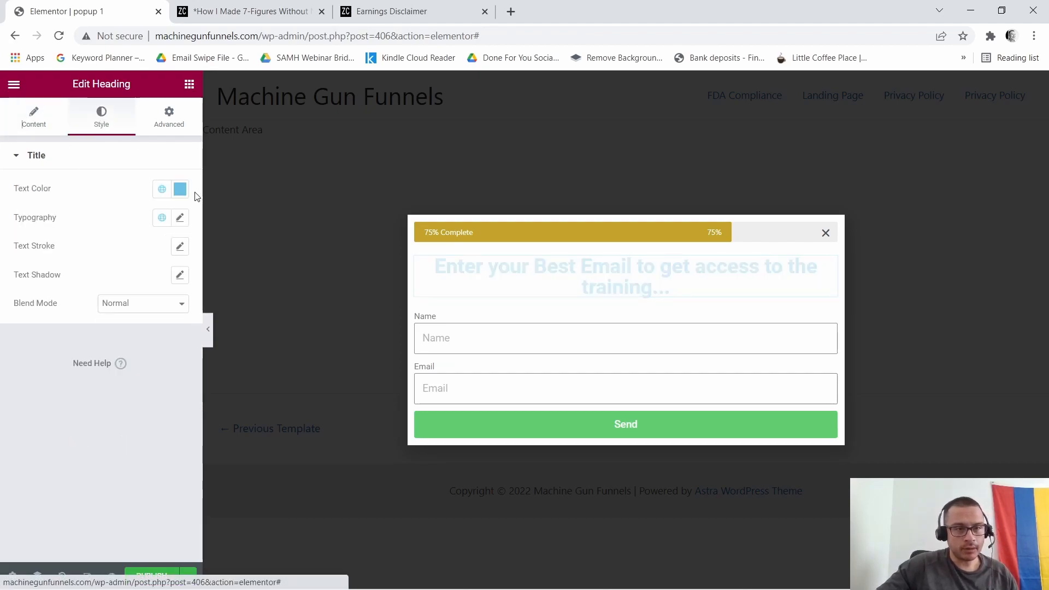
pyautogui.click(180, 218)
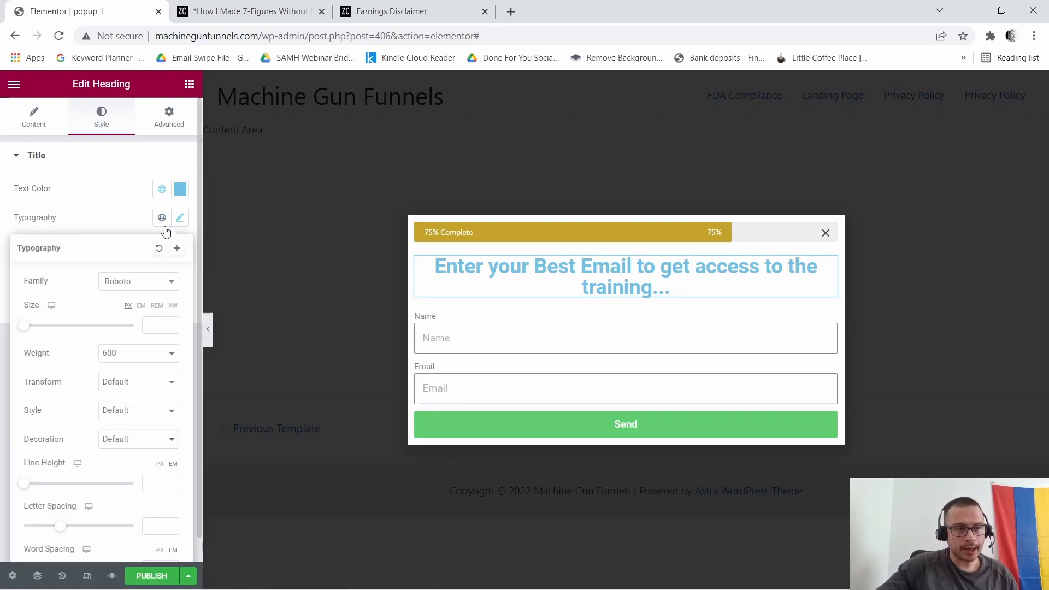
pyautogui.click(171, 283)
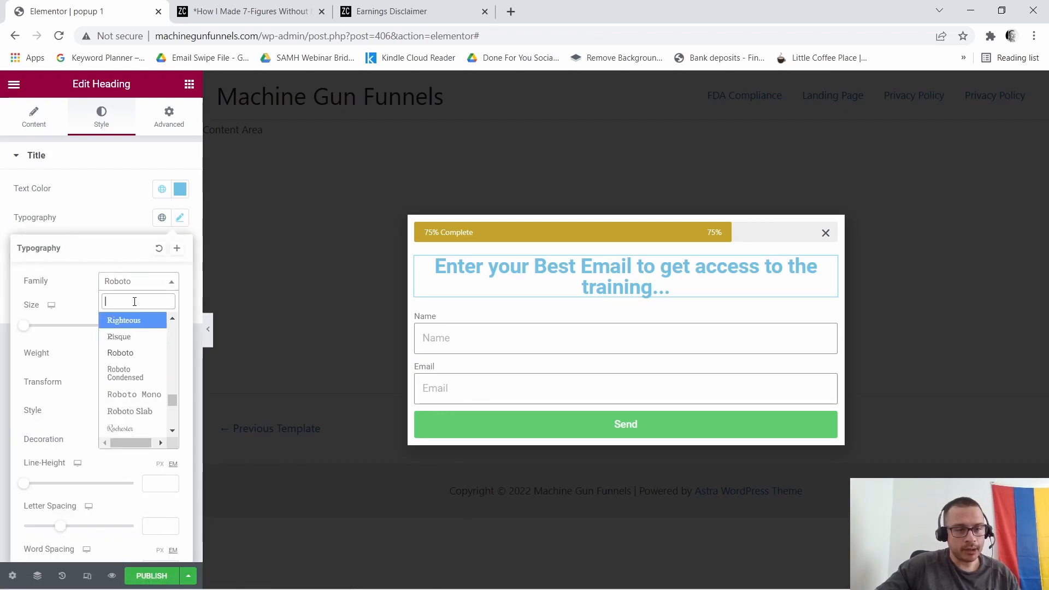
pyautogui.press('capslock')
pyautogui.write('F')
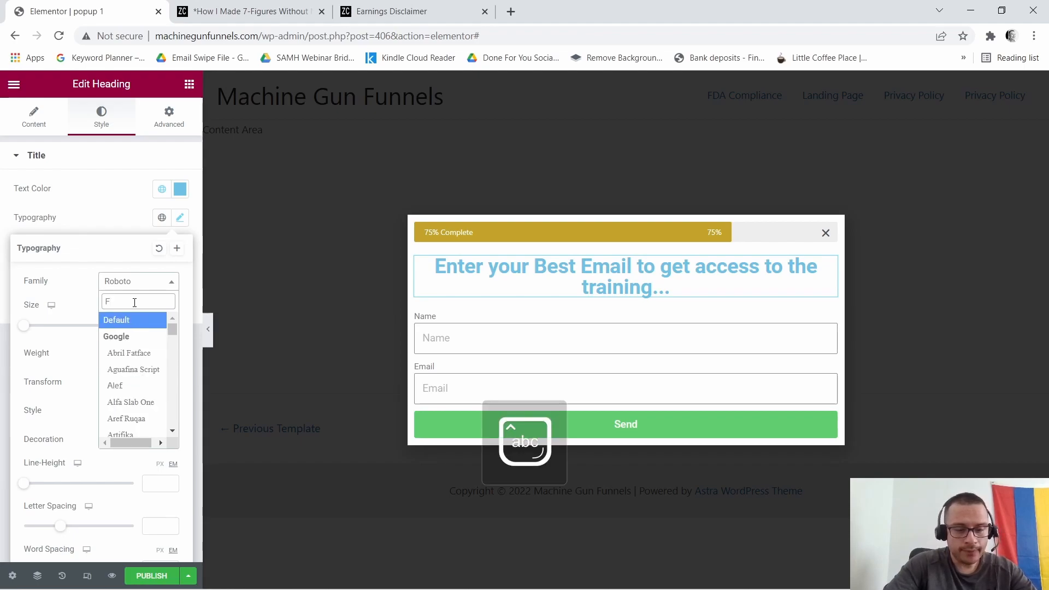
pyautogui.write('jalla')
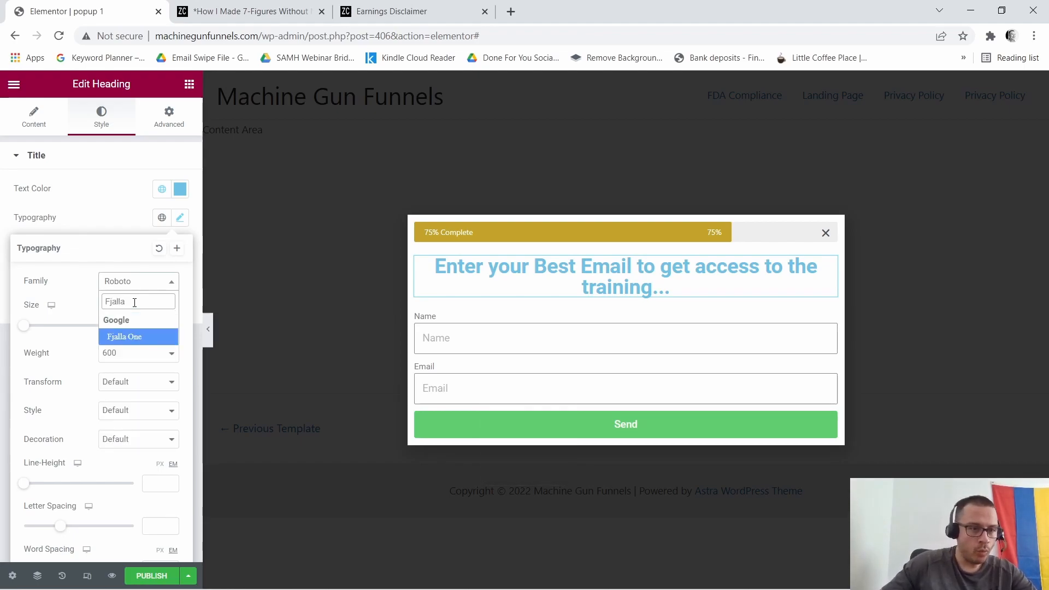
pyautogui.click(154, 336)
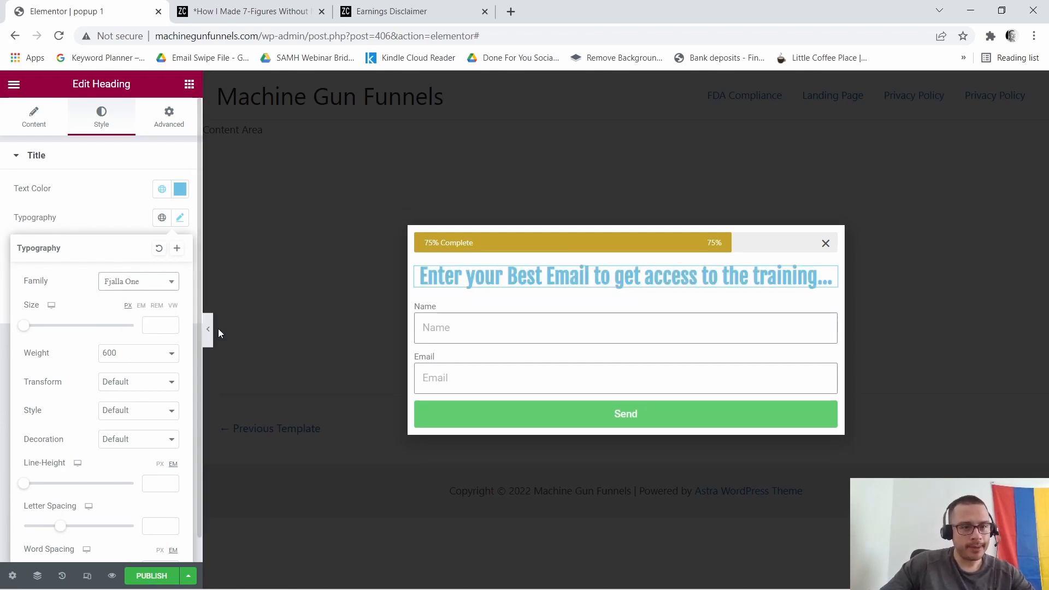
# Set the headline's font size to 36 px and its text colour to black #000000.
pyautogui.click(170, 323)
pyautogui.moveTo(171, 327); pyautogui.dragTo(171, 326)
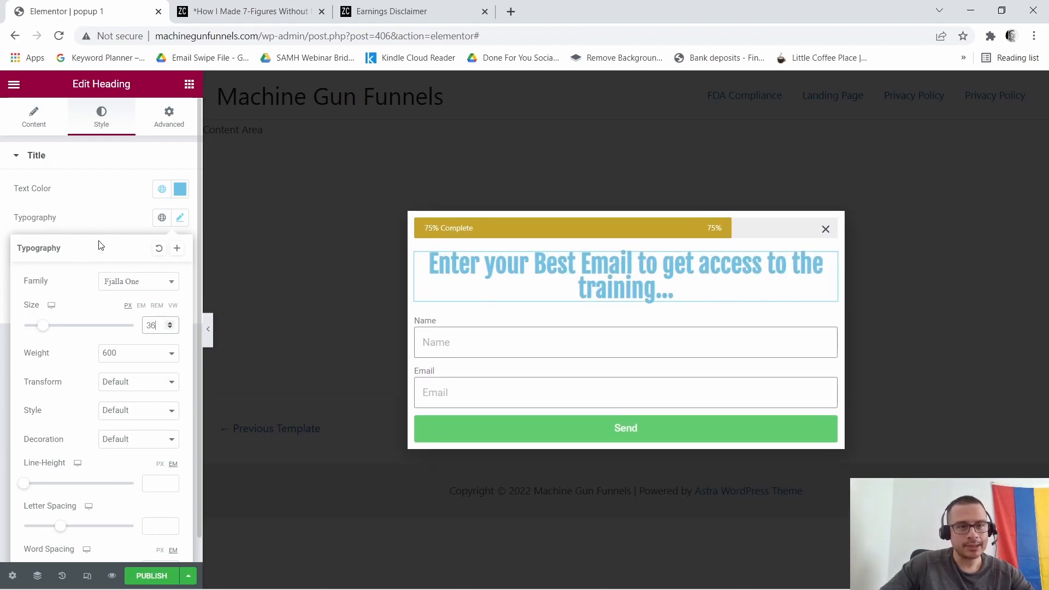
pyautogui.click(180, 189)
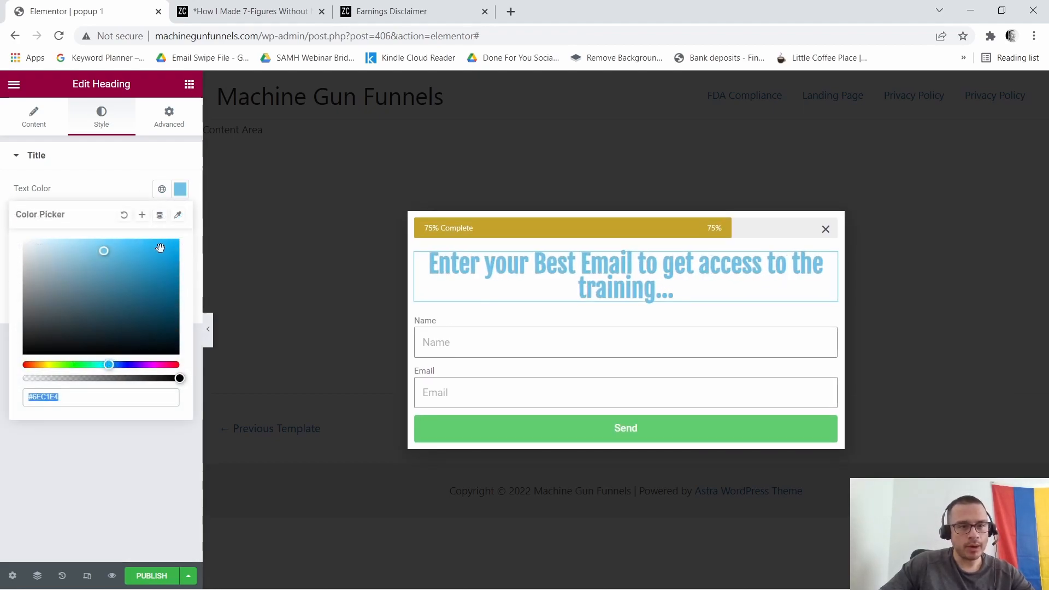
pyautogui.moveTo(98, 254); pyautogui.dragTo(3, 376)
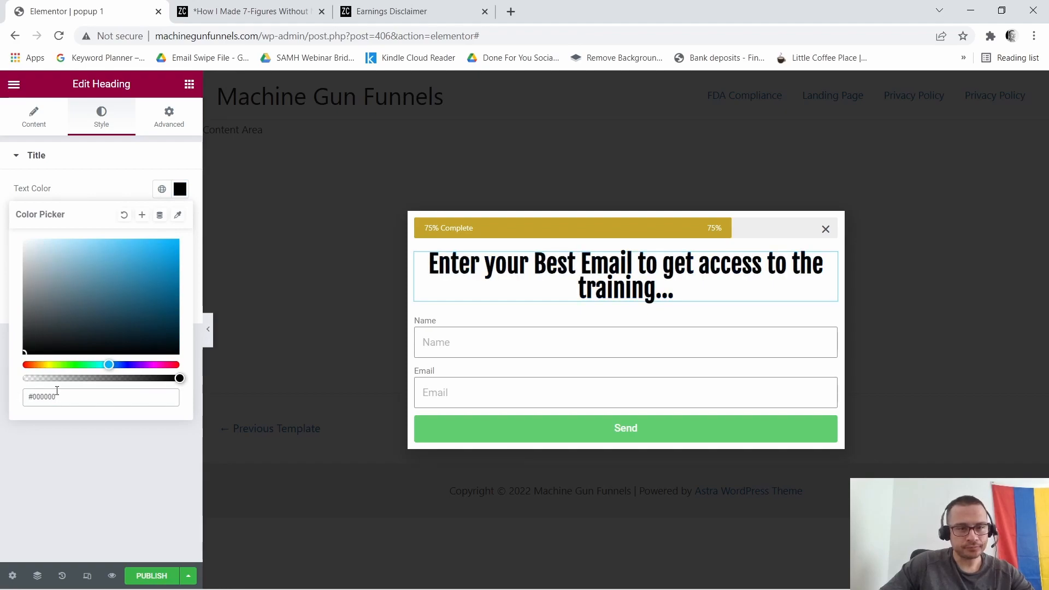
pyautogui.click(179, 191)
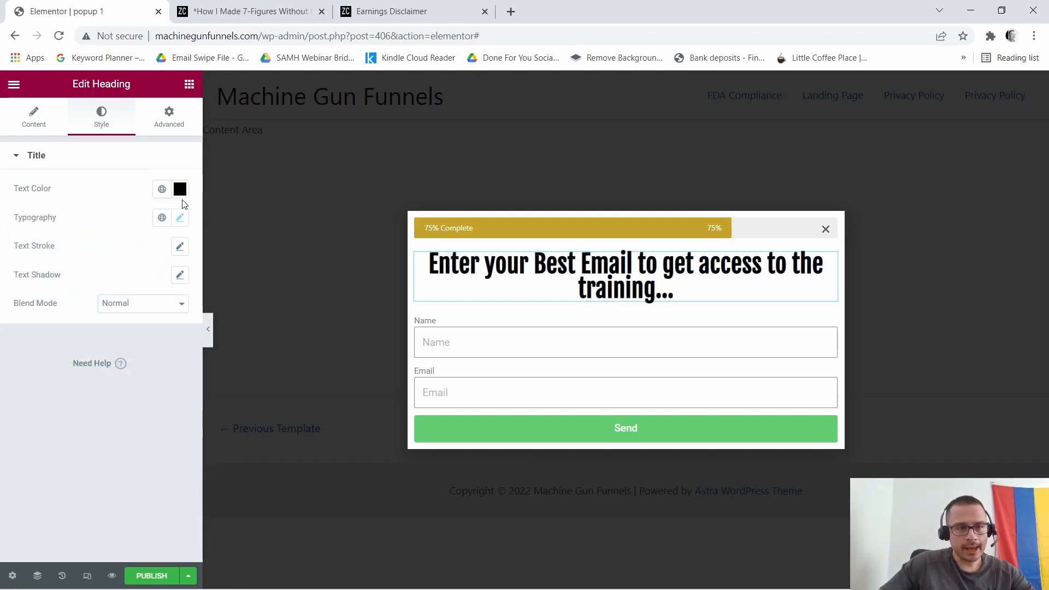
# Set the headline's line height to 1.2 em in its typography settings.
pyautogui.click(167, 219)
pyautogui.click(177, 218)
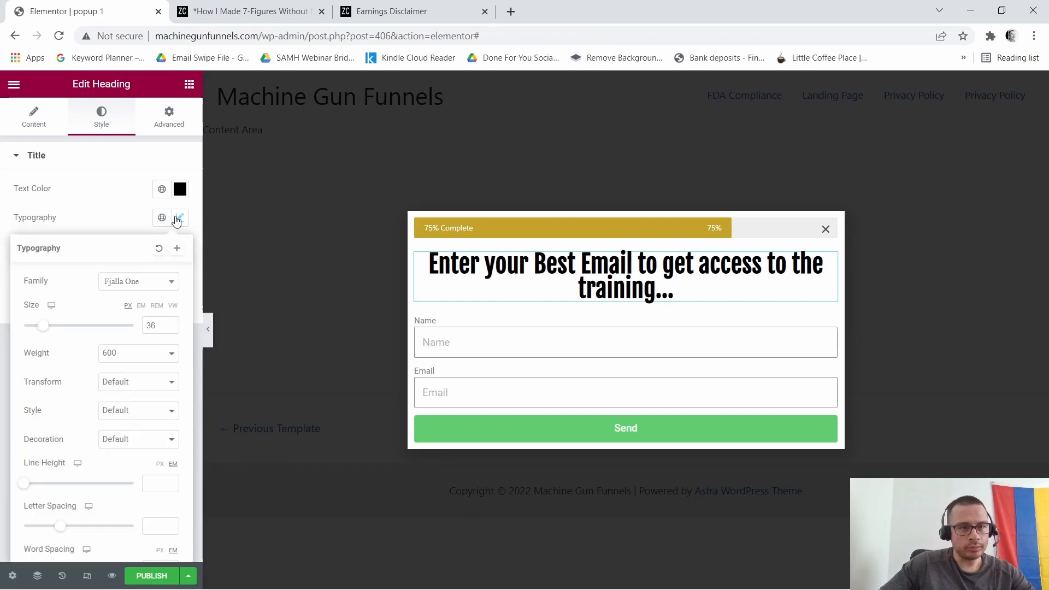
pyautogui.moveTo(22, 486); pyautogui.dragTo(37, 485)
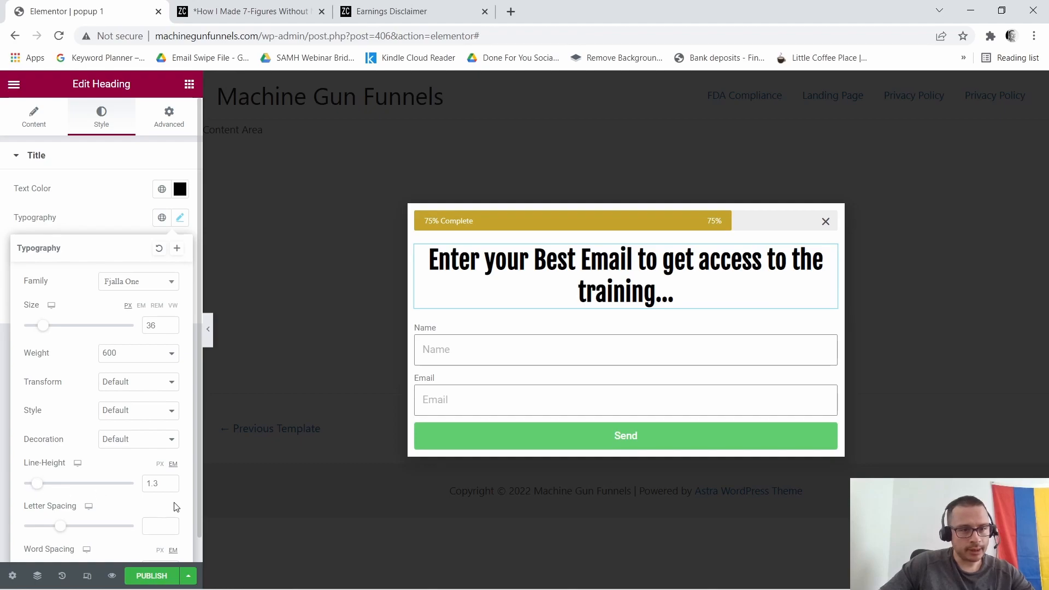
pyautogui.click(170, 487)
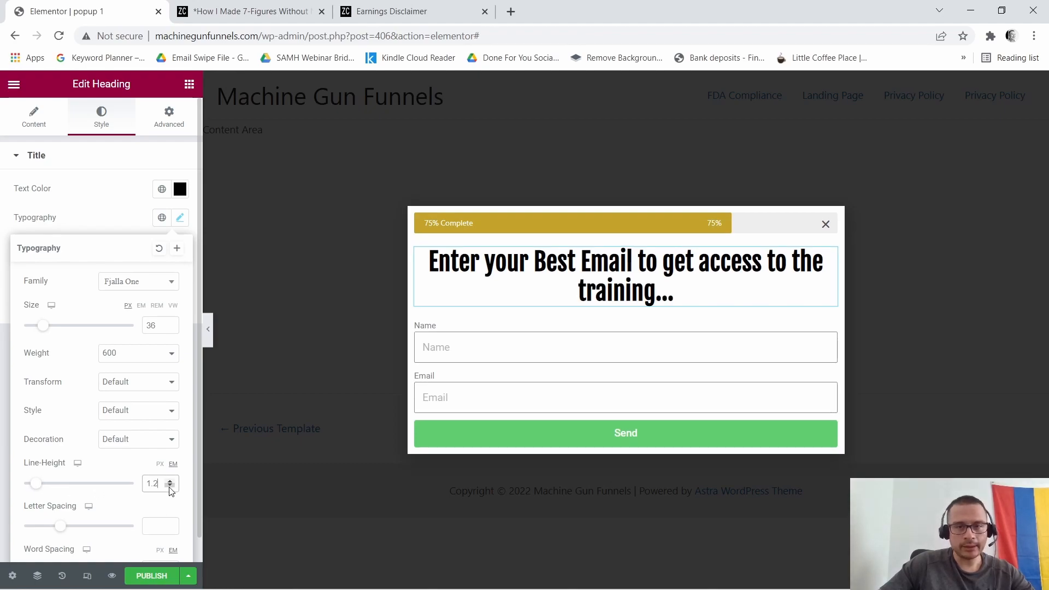
# Unlink the headline's padding, set right and left to 70 px, and compare the result with the reference page's popup.
pyautogui.click(170, 123)
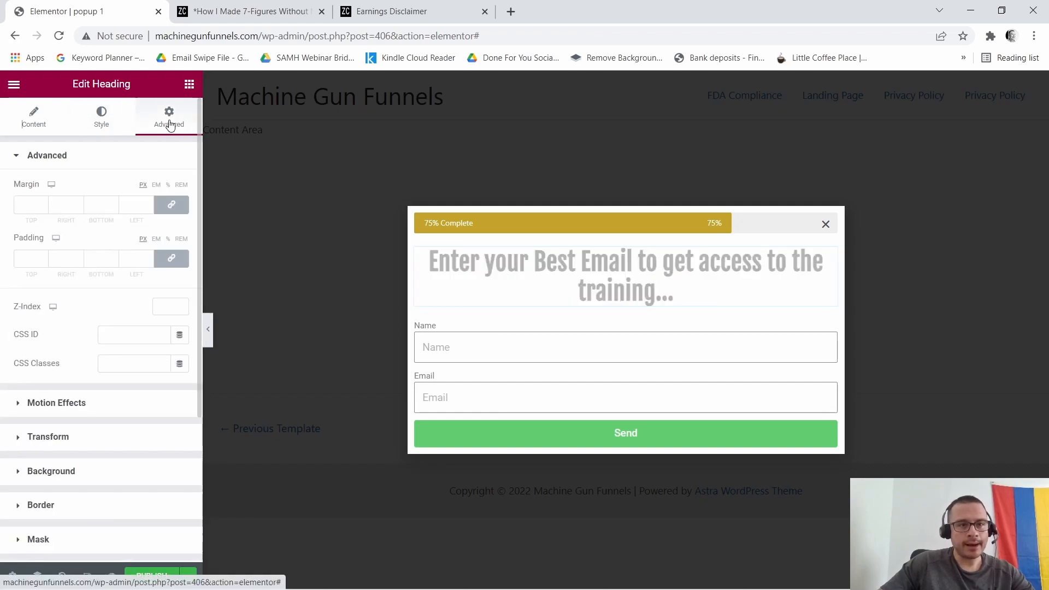
pyautogui.click(171, 258)
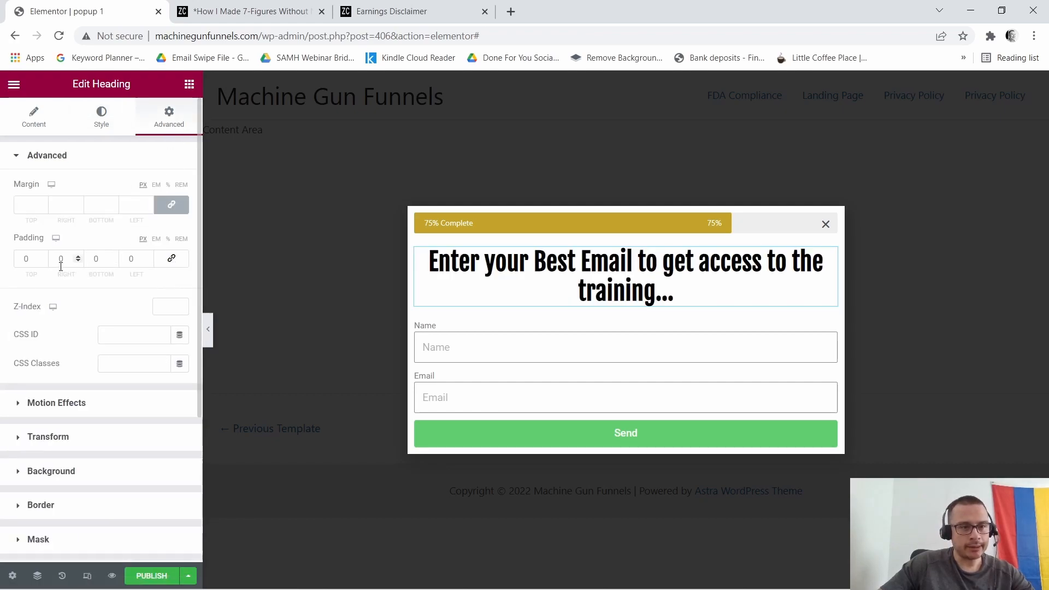
pyautogui.moveTo(64, 261); pyautogui.dragTo(54, 261)
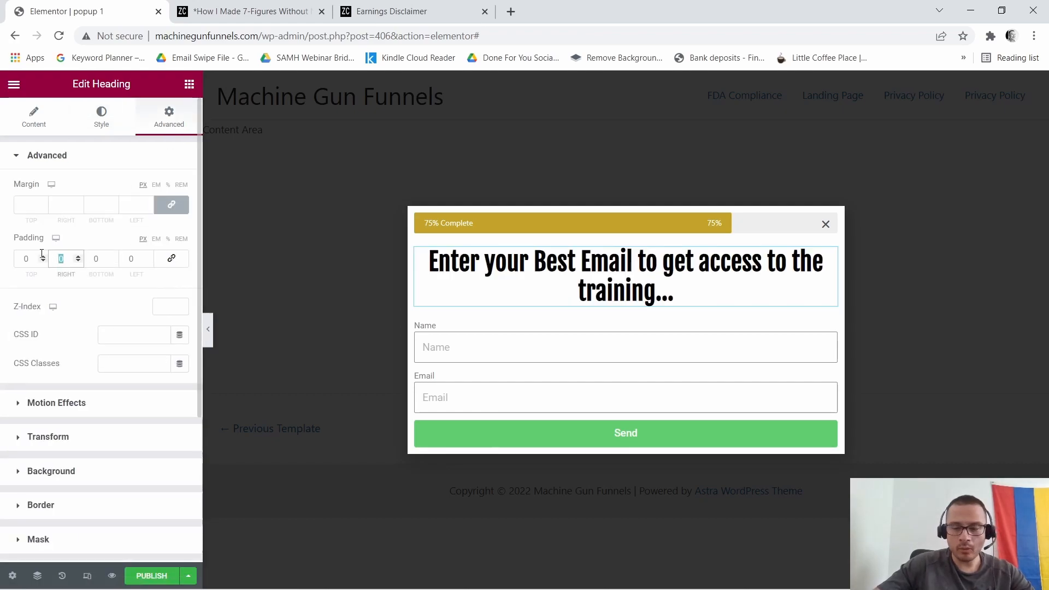
pyautogui.write('70')
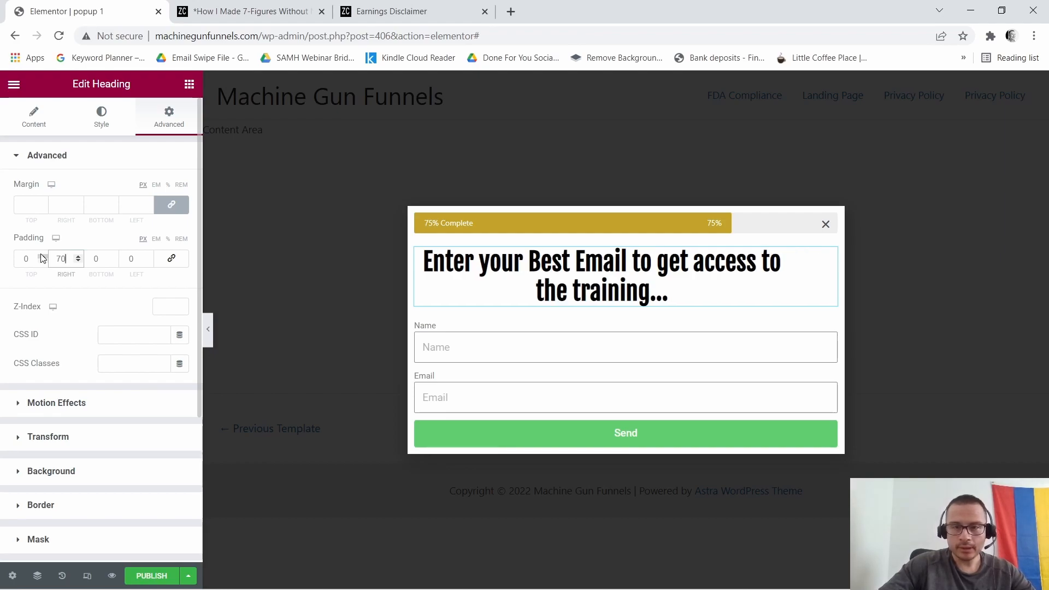
pyautogui.click(129, 263)
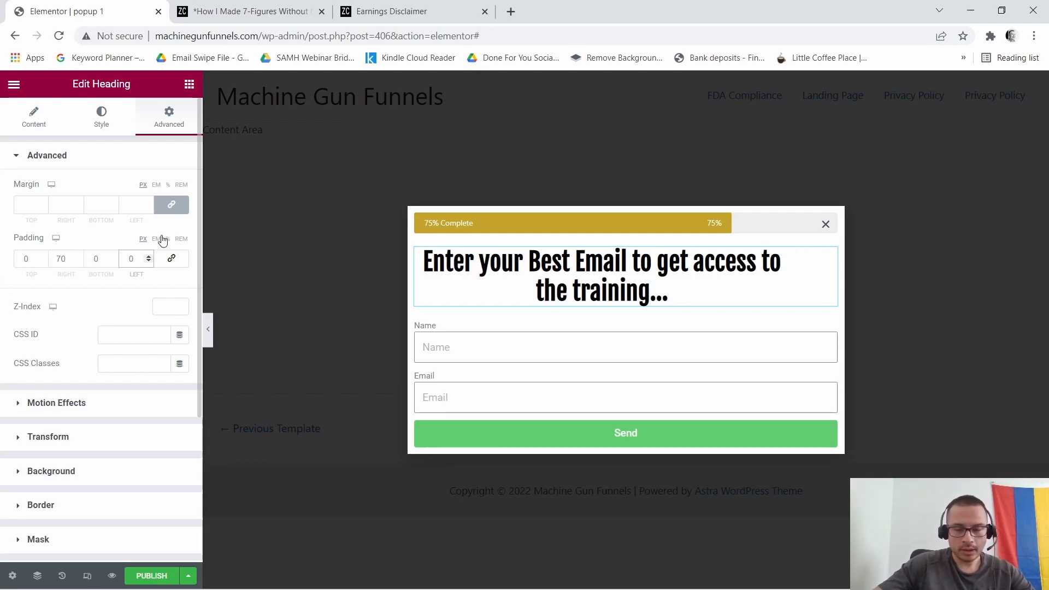
pyautogui.write('7')
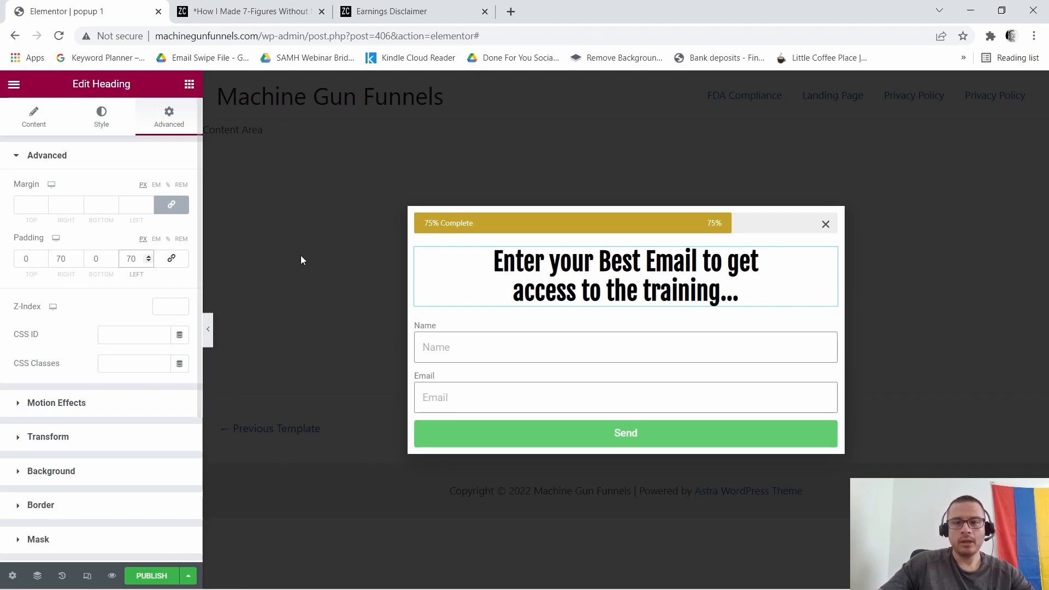
pyautogui.click(265, 10)
pyautogui.click(119, 6)
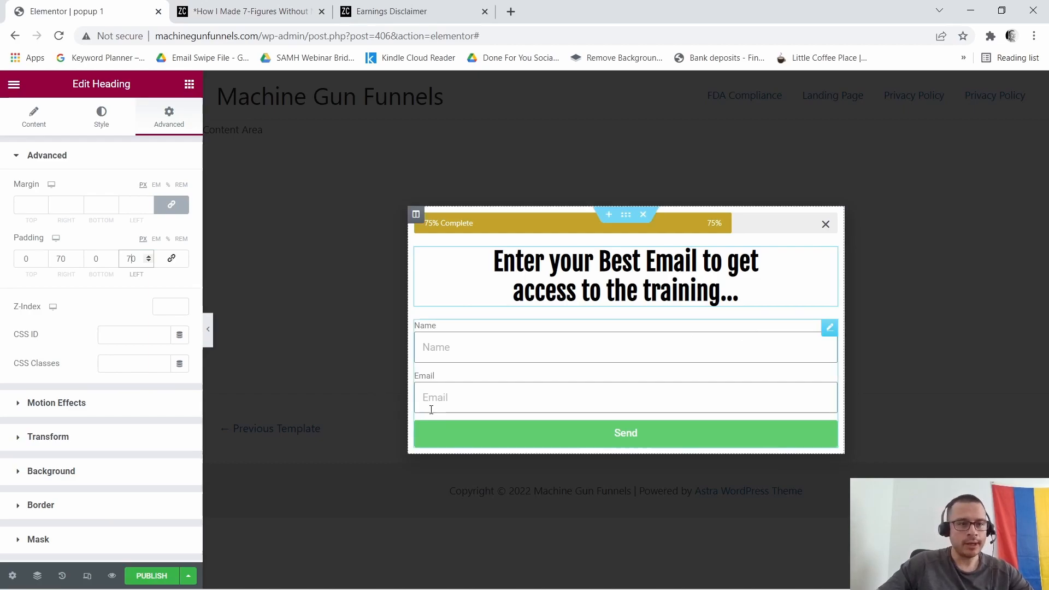
pyautogui.click(278, 7)
pyautogui.click(33, 7)
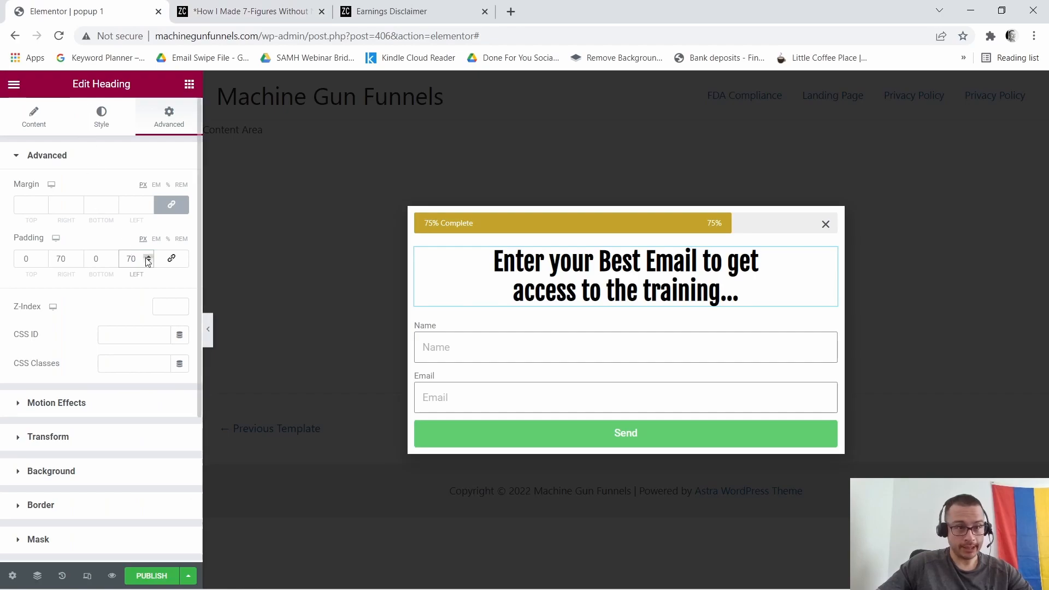
# Set the headline's font weight to 400 and compare it with the headline on the reference page's popup.
pyautogui.click(101, 114)
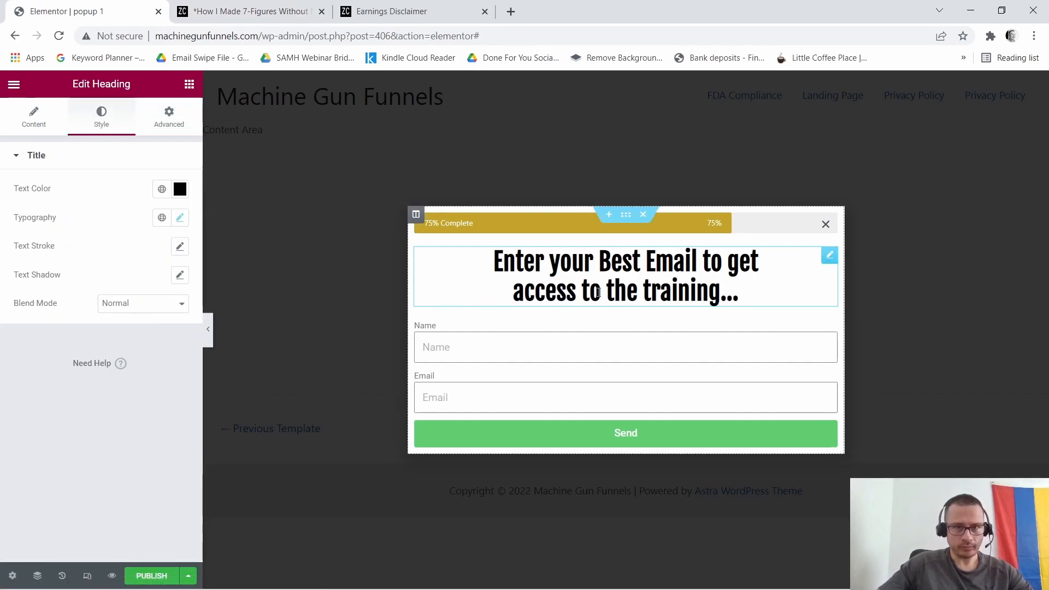
pyautogui.click(180, 218)
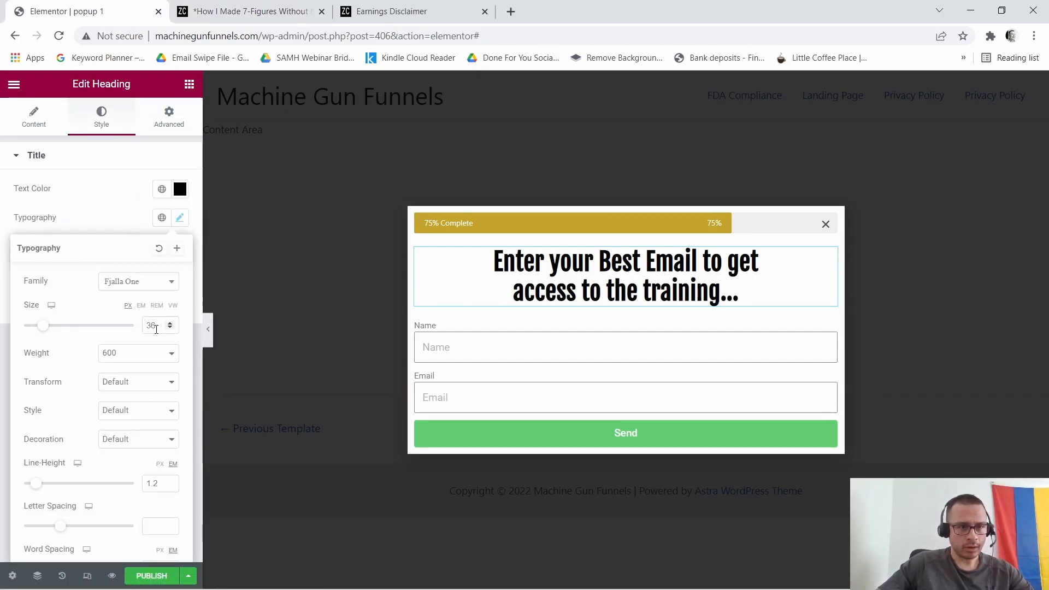
pyautogui.click(172, 360)
pyautogui.click(119, 399)
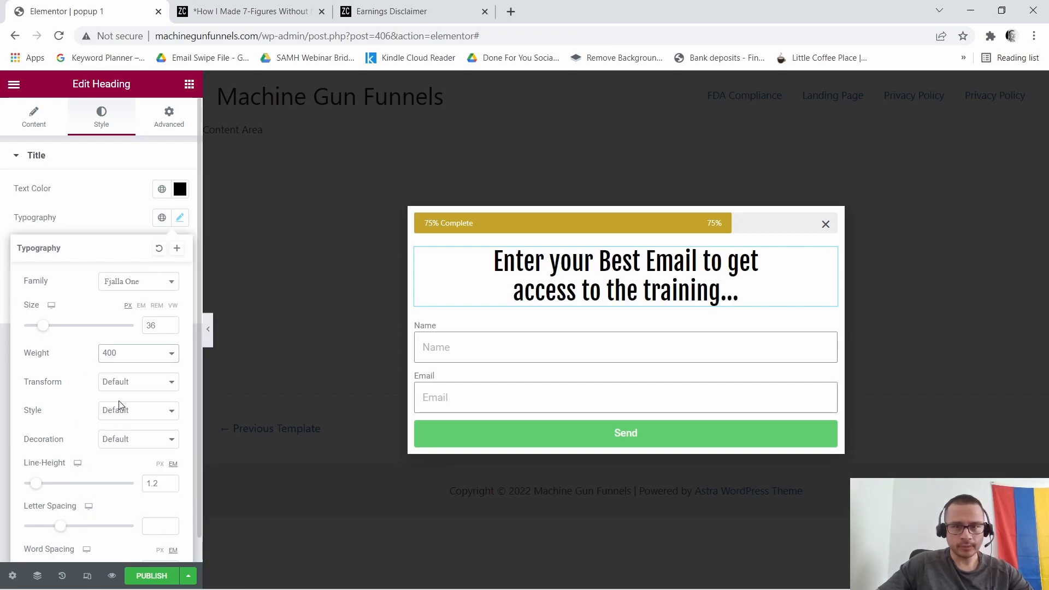
pyautogui.click(240, 11)
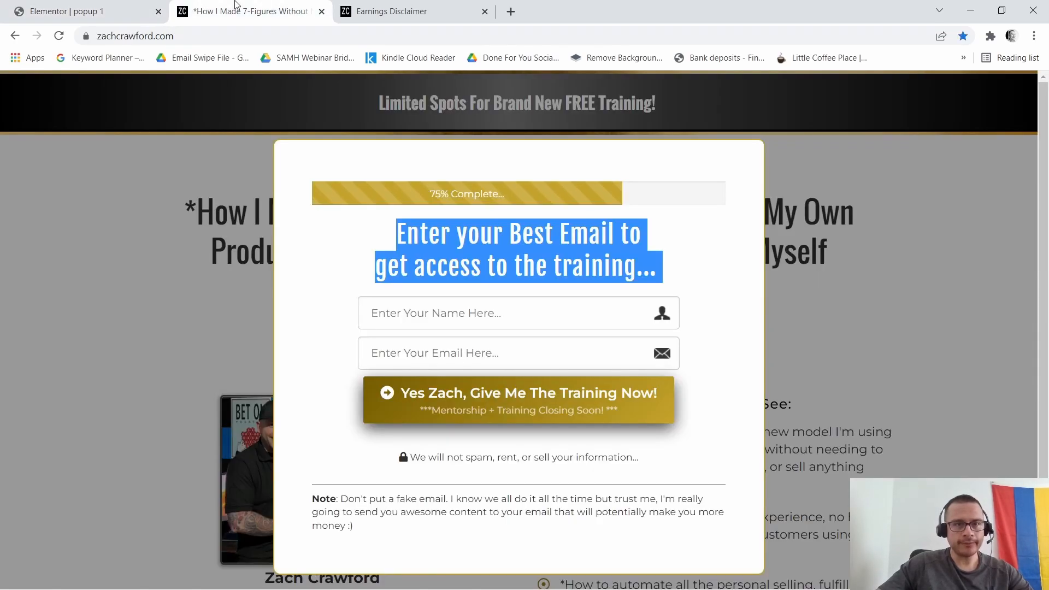
pyautogui.tripleClick(306, 235)
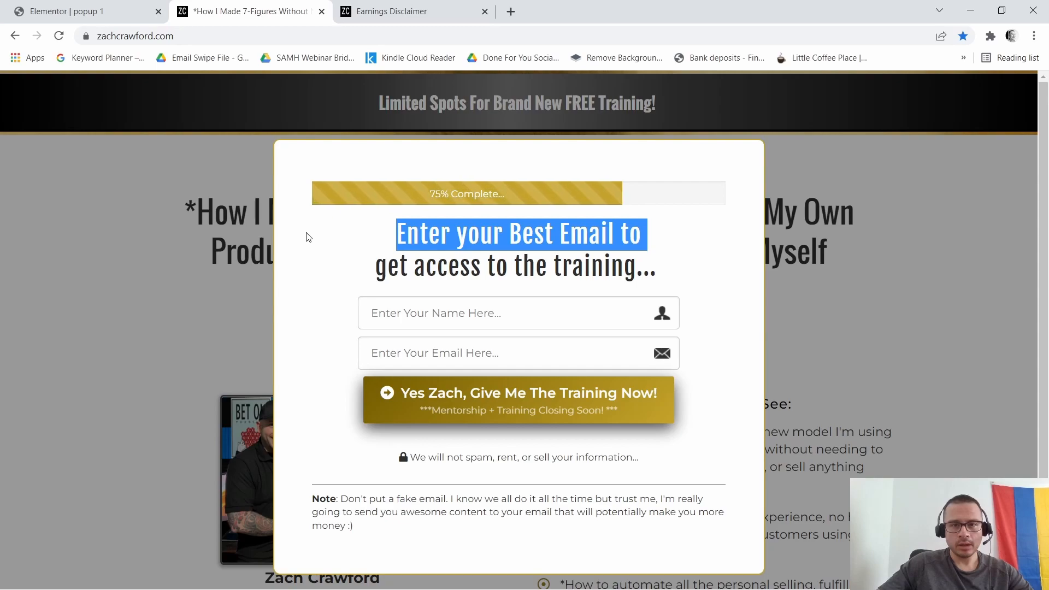
pyautogui.tripleClick(344, 259)
pyautogui.click(303, 249)
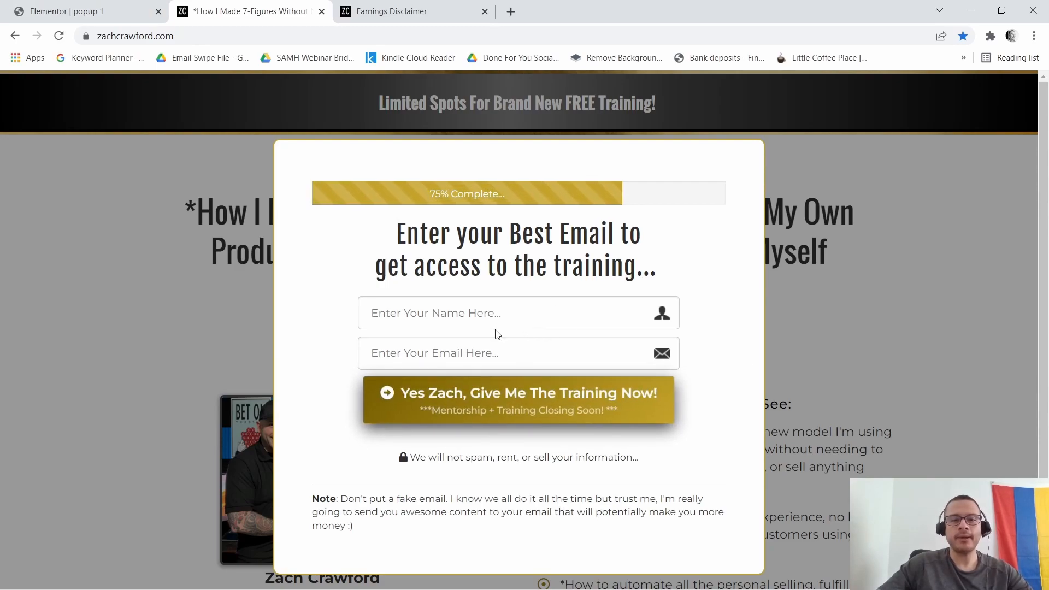
pyautogui.click(65, 9)
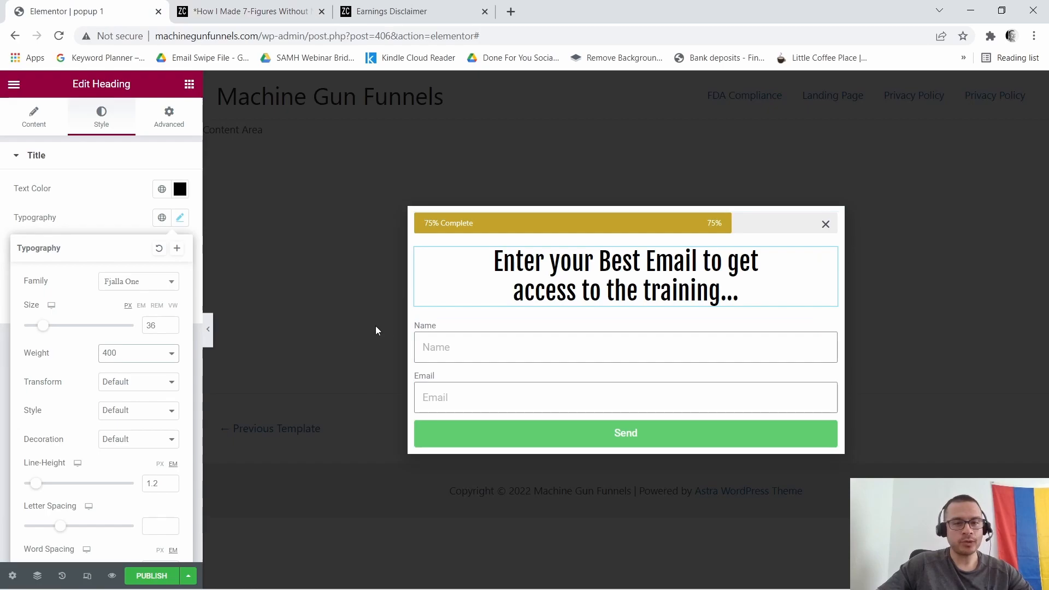
# Open the popup form's settings, expand its Name field and hide the field labels.
pyautogui.moveTo(835, 339); pyautogui.dragTo(830, 332)
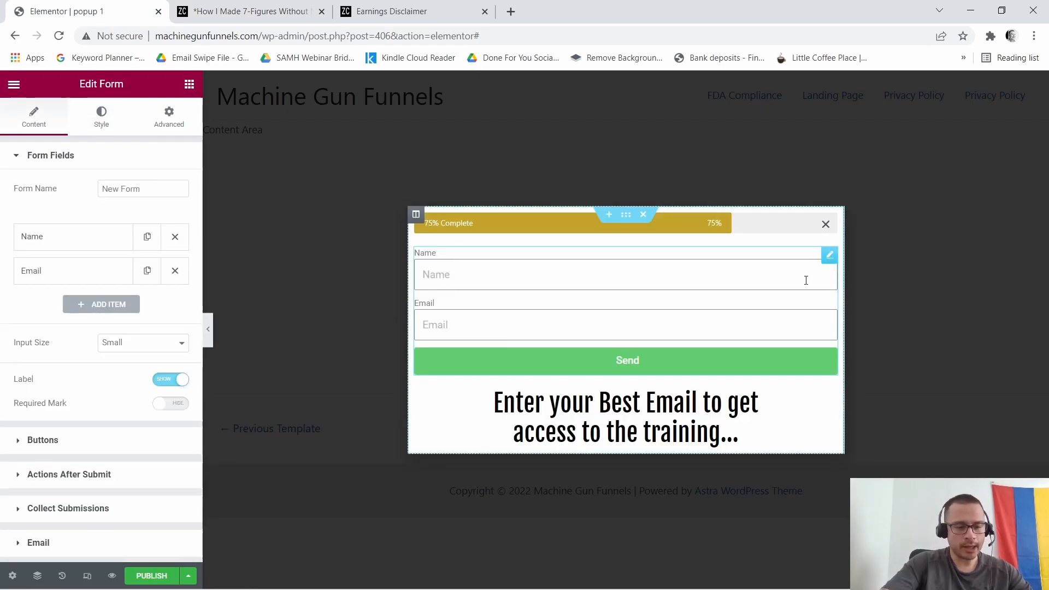
pyautogui.hotkey('ctrl', 'z')
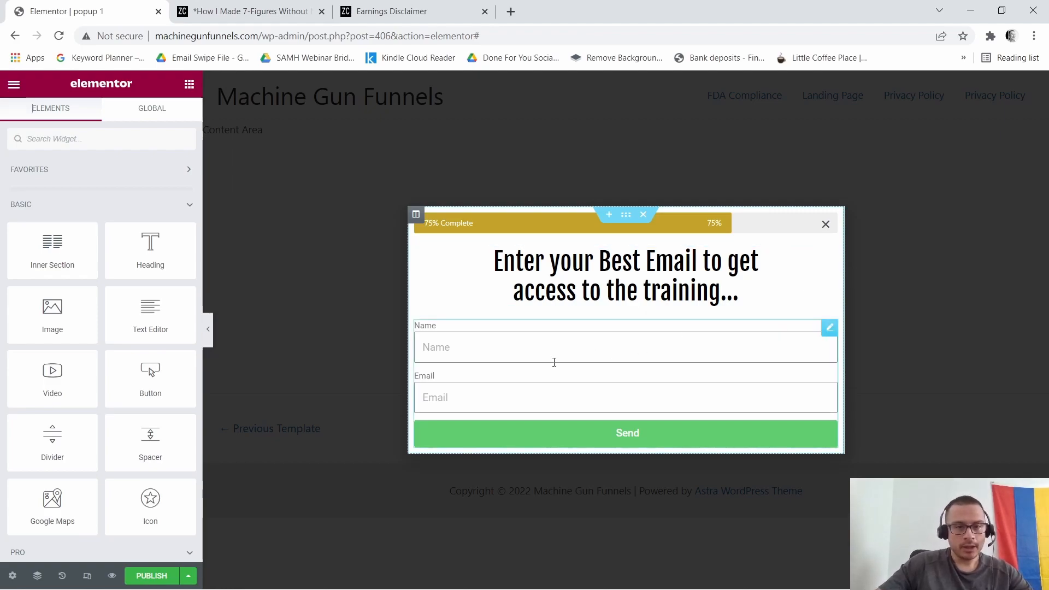
pyautogui.click(830, 328)
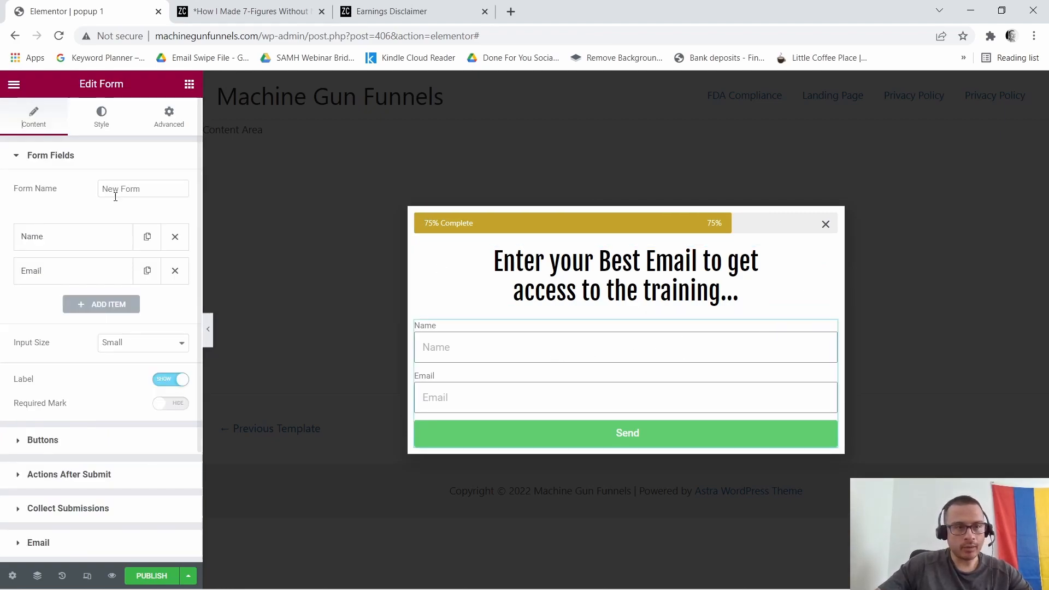
pyautogui.click(67, 236)
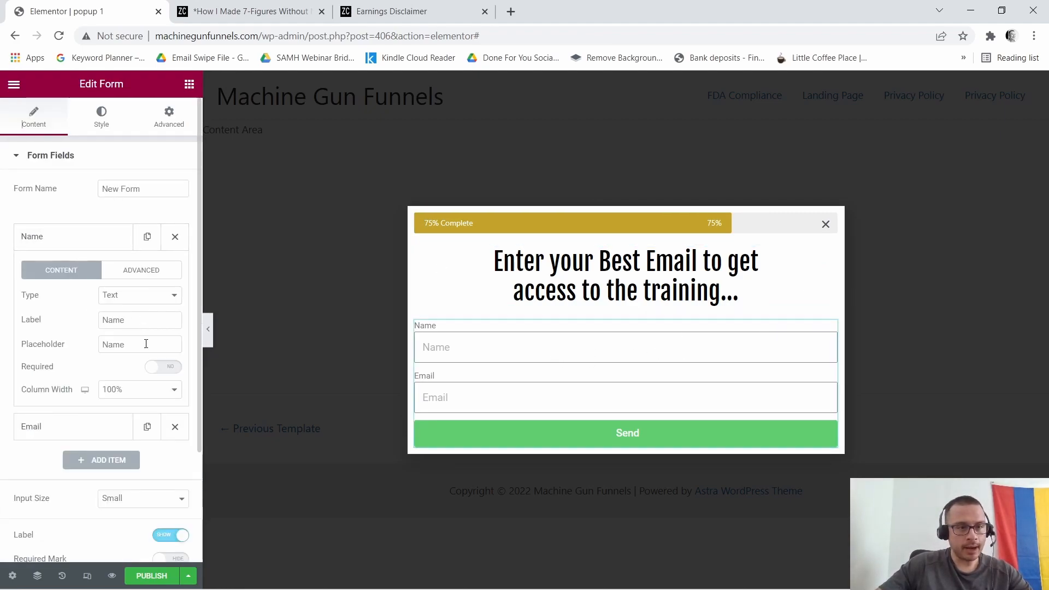
pyautogui.click(168, 541)
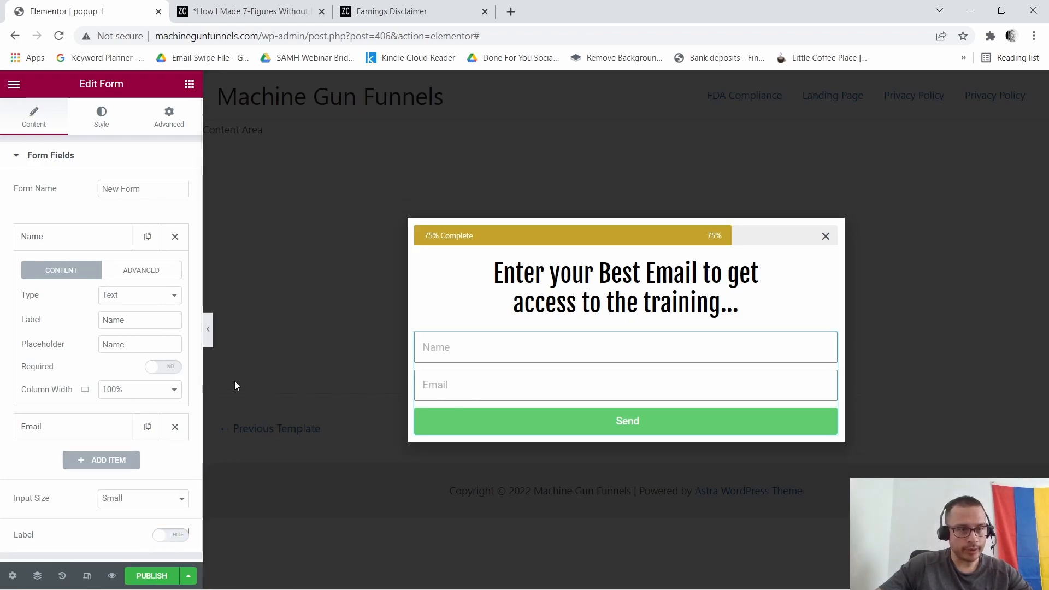
# Set the Name field's placeholder to "Enter Your Name Here..." and collapse that field's settings.
pyautogui.moveTo(137, 346); pyautogui.dragTo(68, 349)
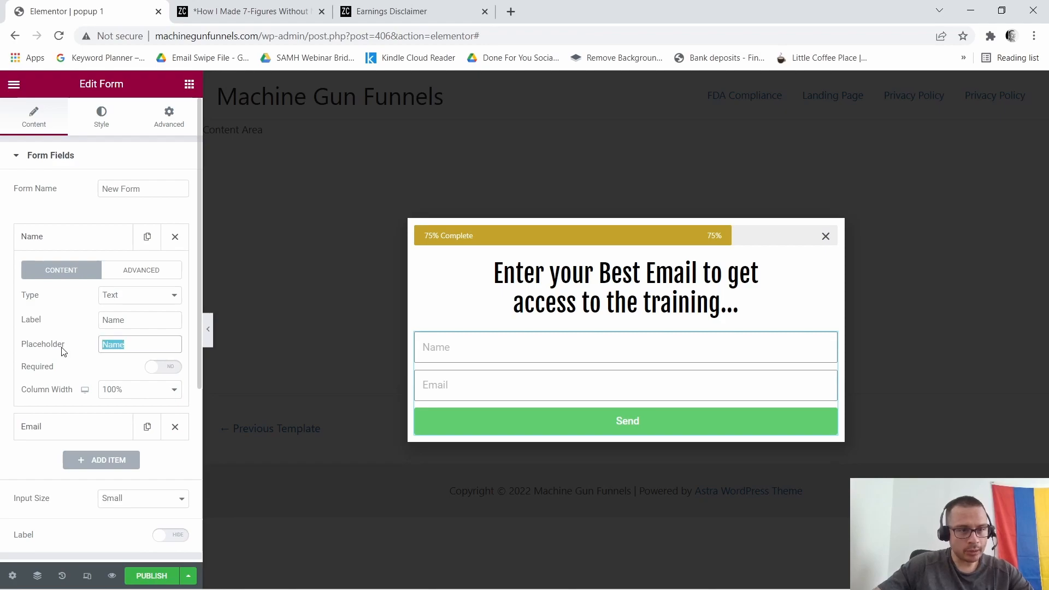
pyautogui.write('En')
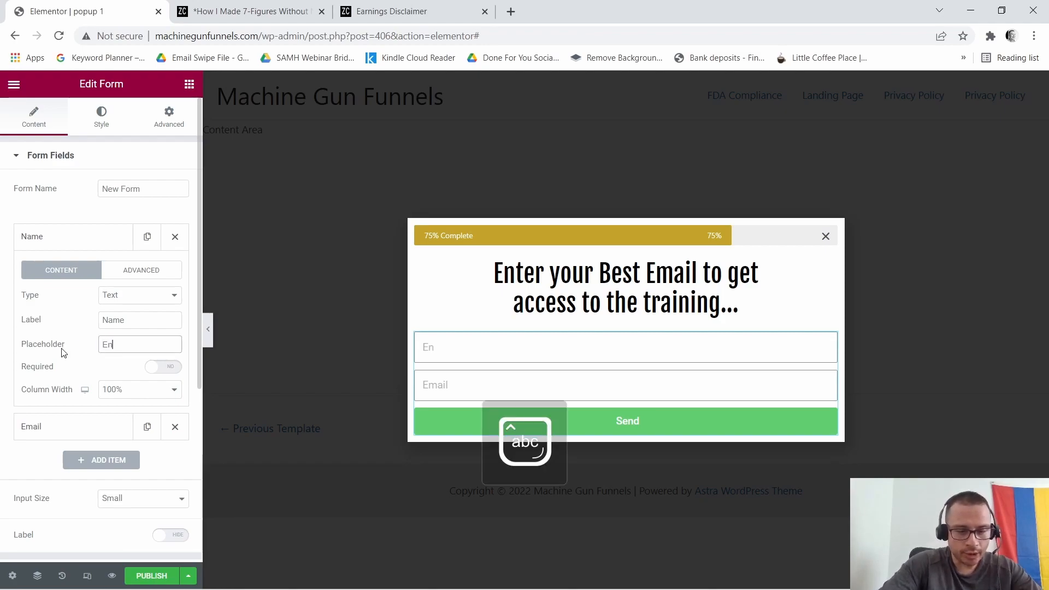
pyautogui.write('ter Y')
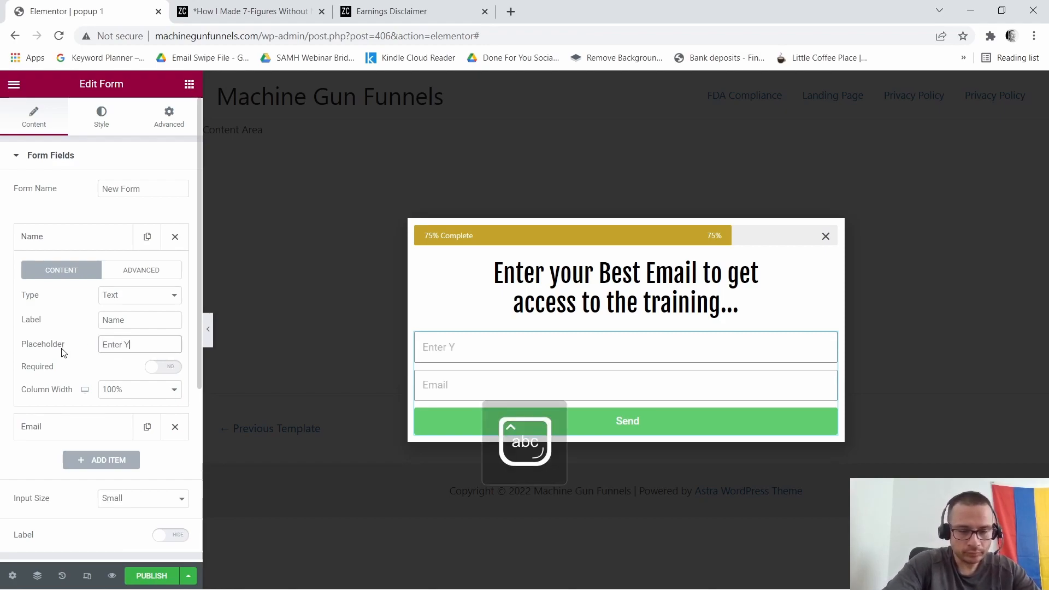
pyautogui.write('our N')
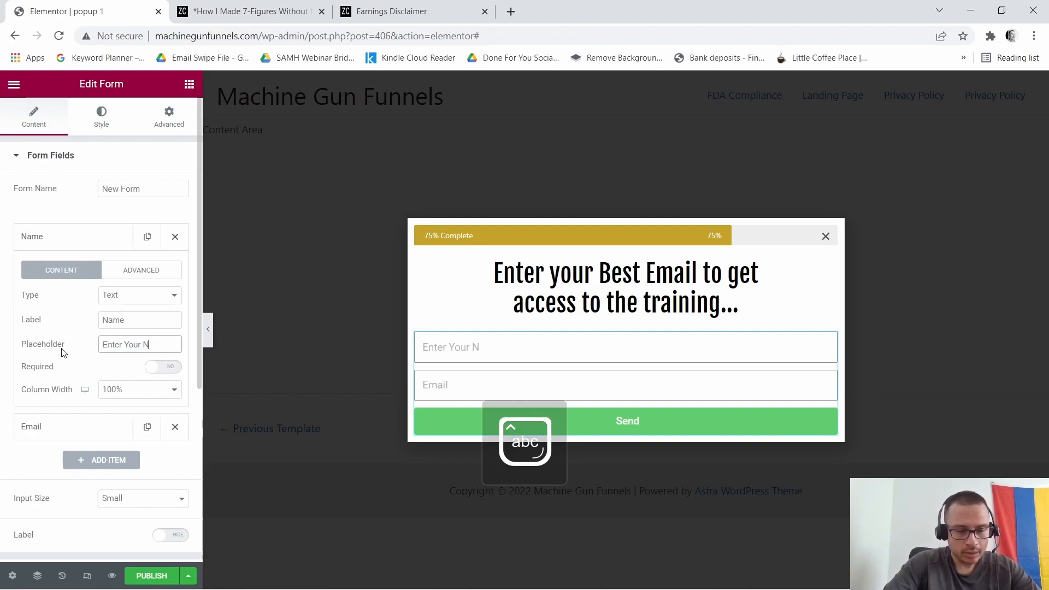
pyautogui.write('ame Here')
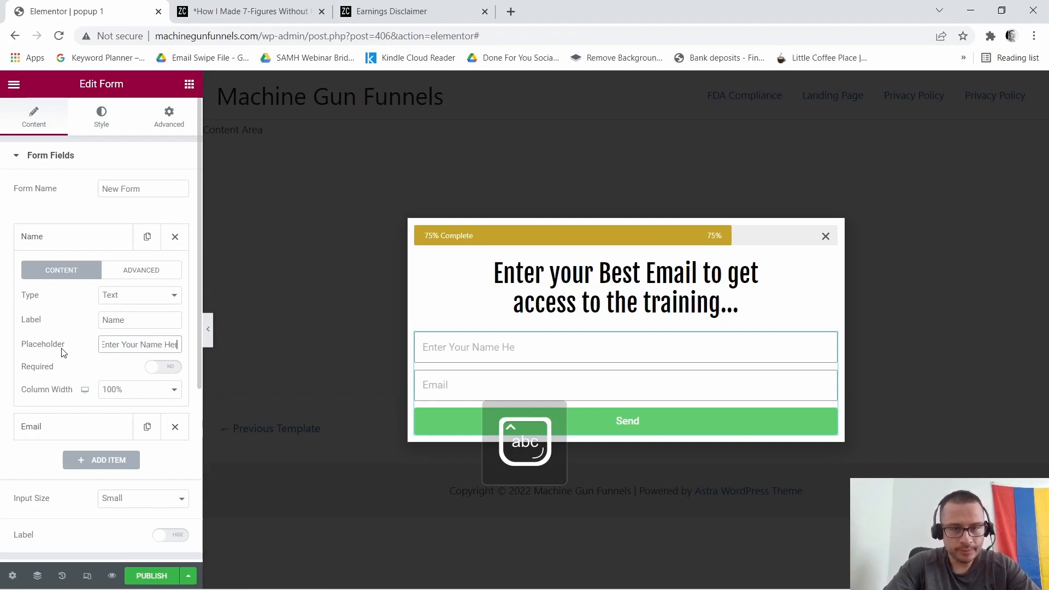
pyautogui.write('...')
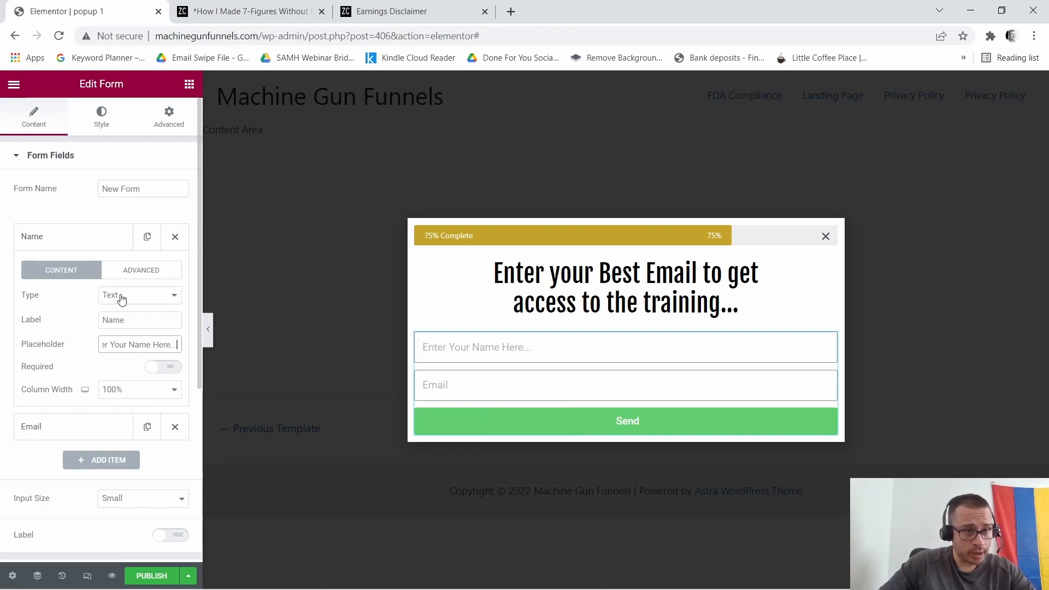
pyautogui.click(55, 241)
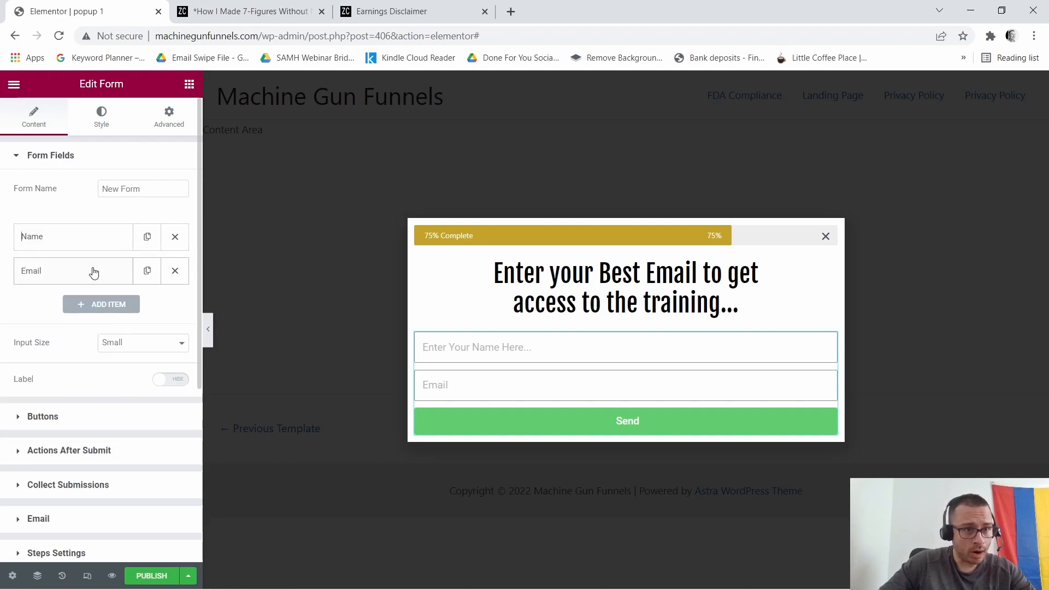
# Expand the form's Email field and set its placeholder to "Enter Your Email Here...".
pyautogui.click(72, 278)
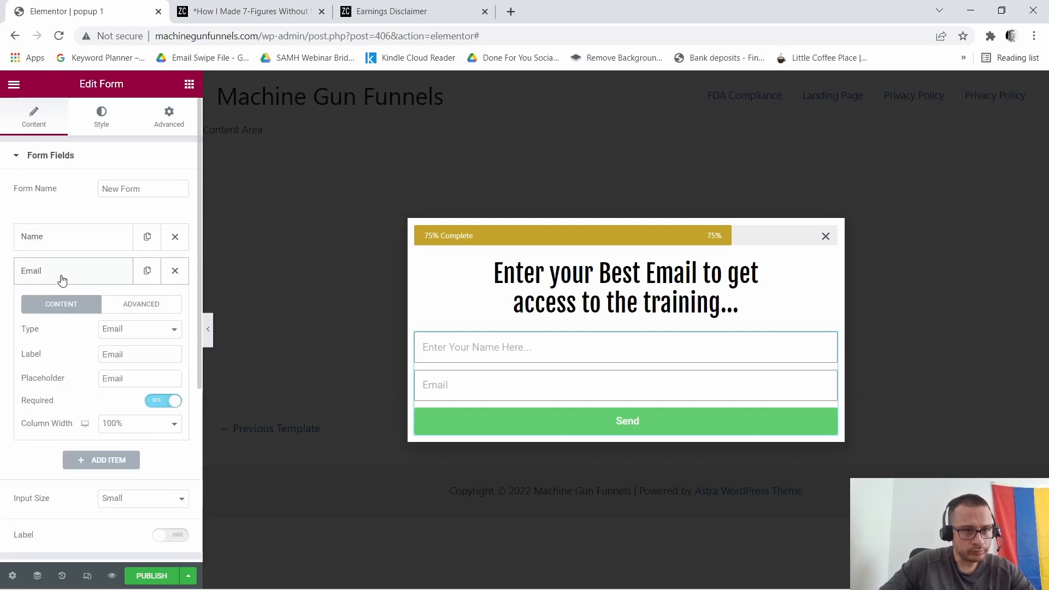
pyautogui.click(130, 378)
pyautogui.write('Enter Your Email H')
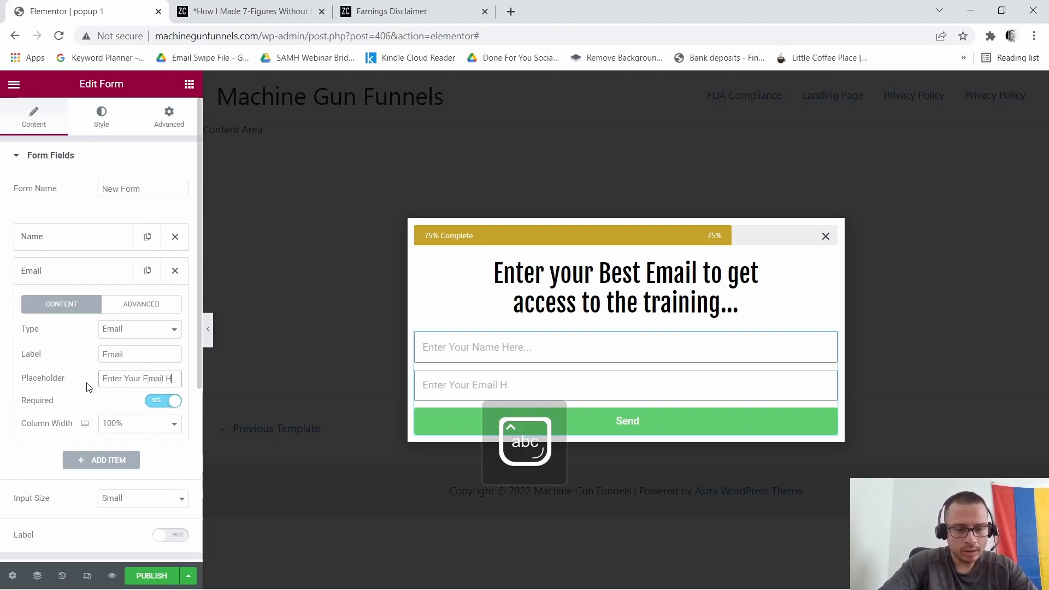
pyautogui.write('ere...')
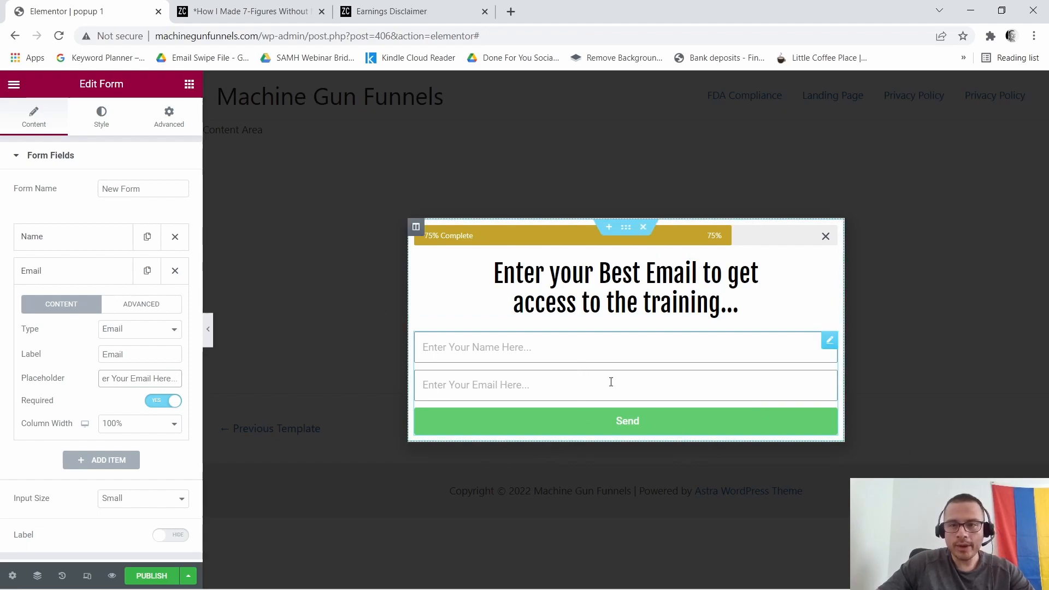
pyautogui.scroll(-2, 82, 404)
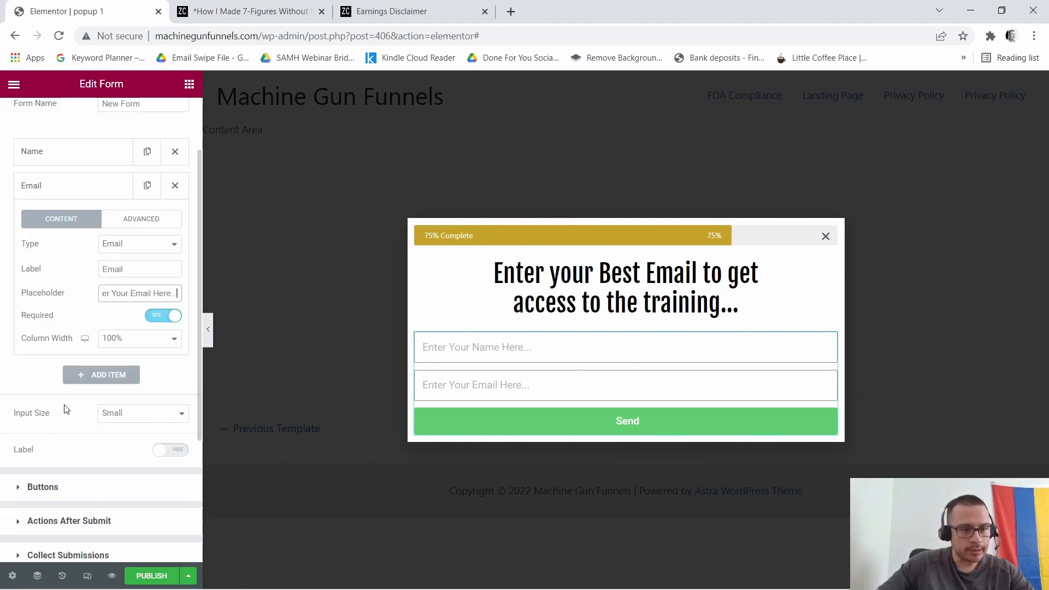
pyautogui.scroll(2, 68, 370)
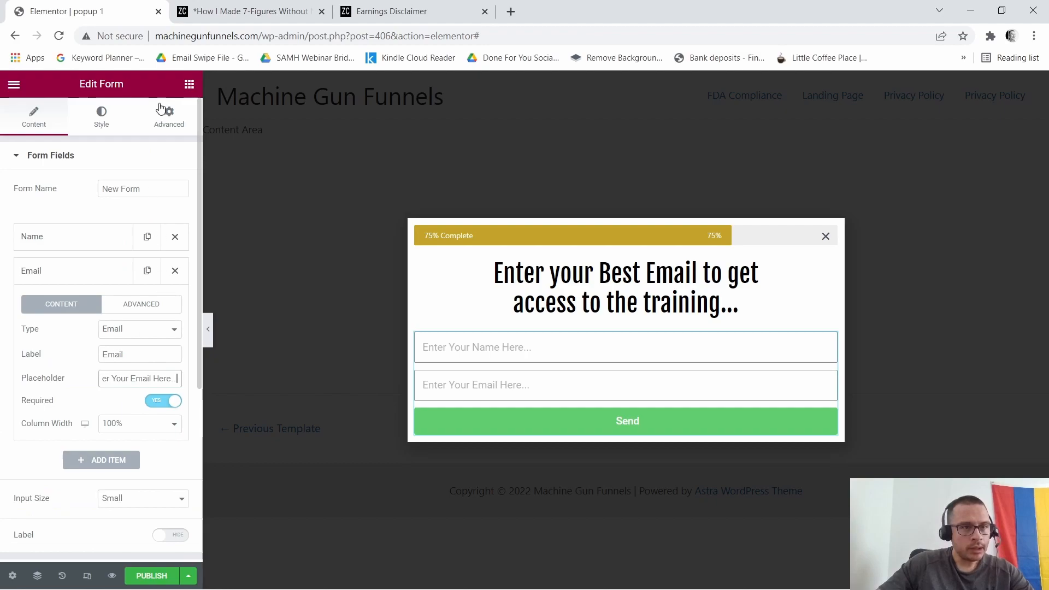
# Set the form fields' border radius to 8 px on all corners and compare them with the reference page's popup.
pyautogui.click(107, 119)
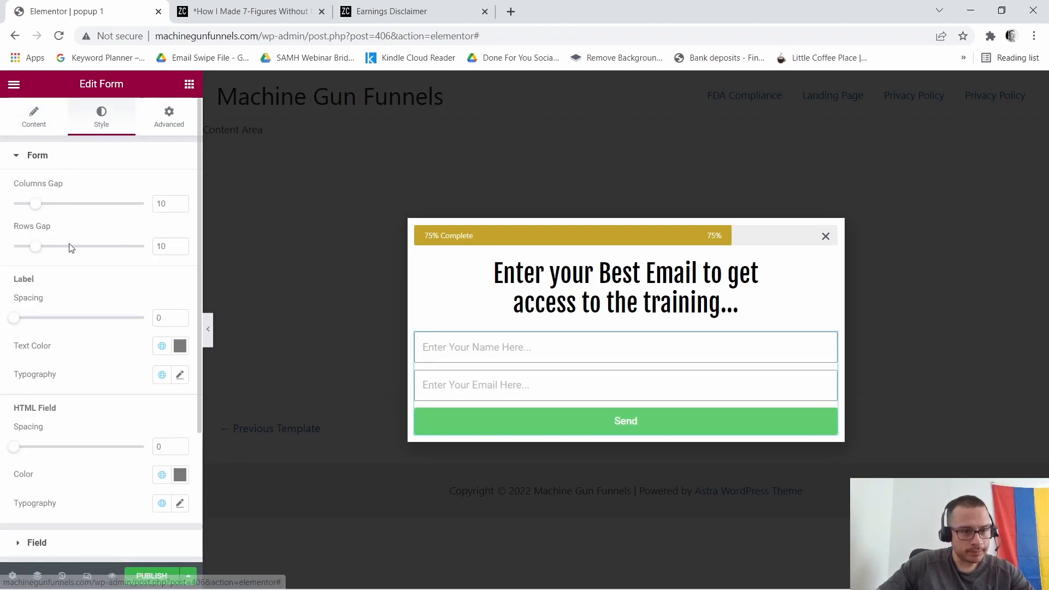
pyautogui.scroll(-2, 30, 320)
pyautogui.scroll(-2, 22, 375)
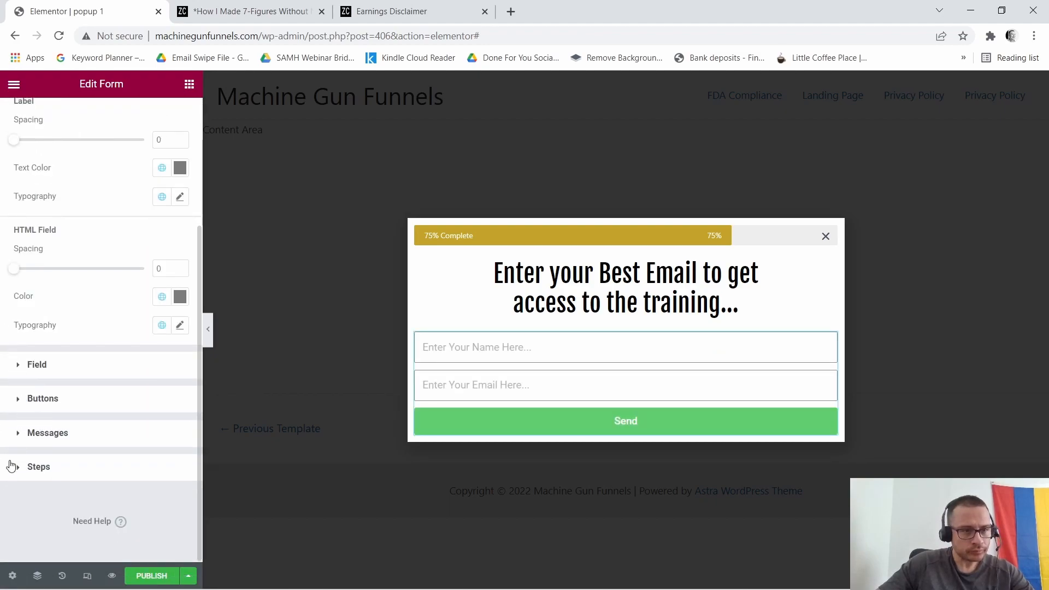
pyautogui.click(39, 363)
pyautogui.click(42, 426)
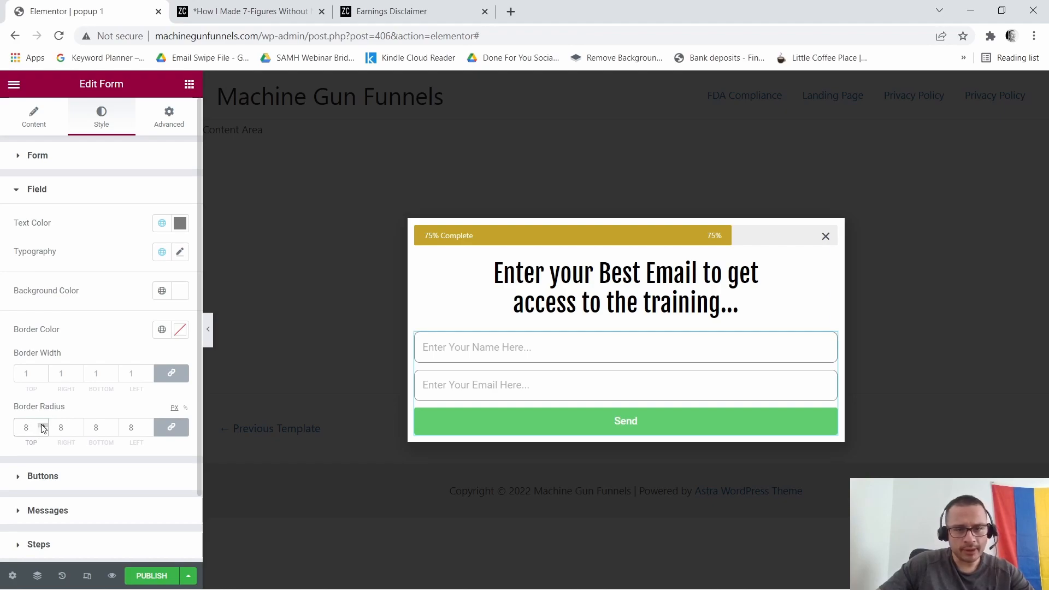
pyautogui.click(254, 11)
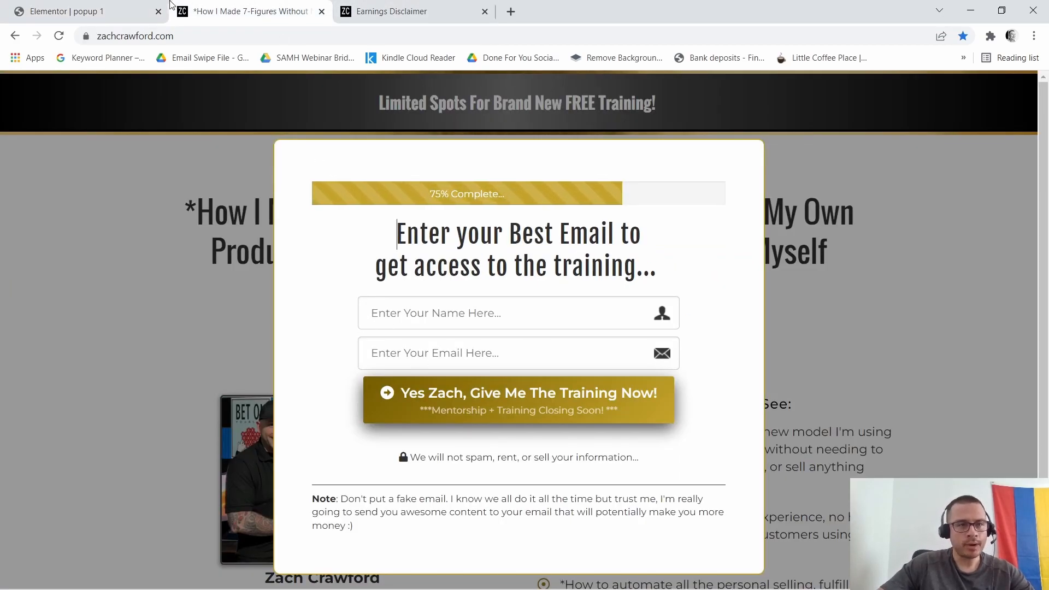
pyautogui.click(143, 8)
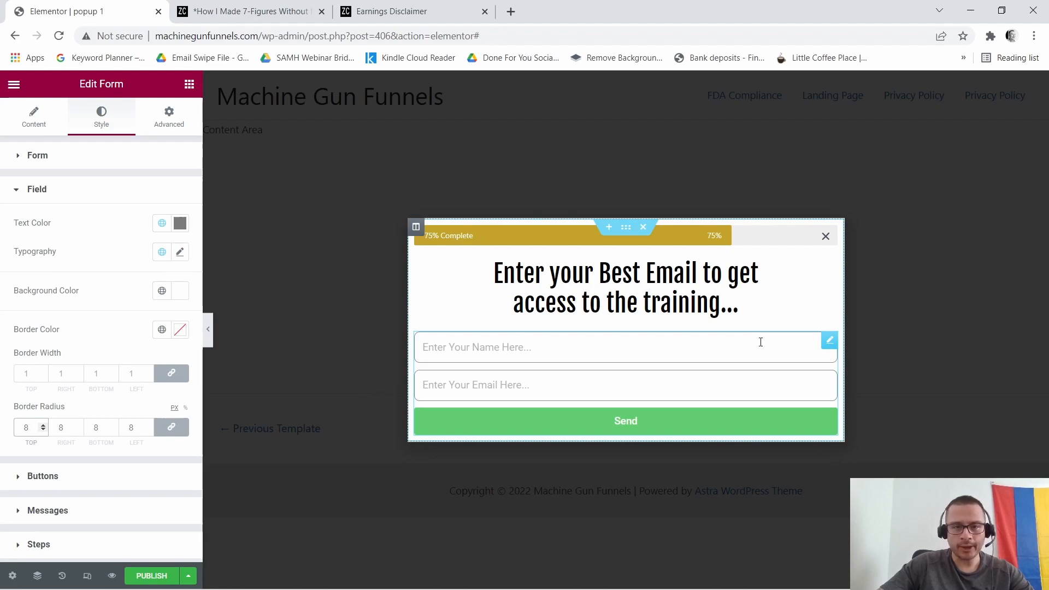
# Unlink the form's padding, set right and left to 70 px, and compare the form width with the reference page's popup.
pyautogui.click(168, 123)
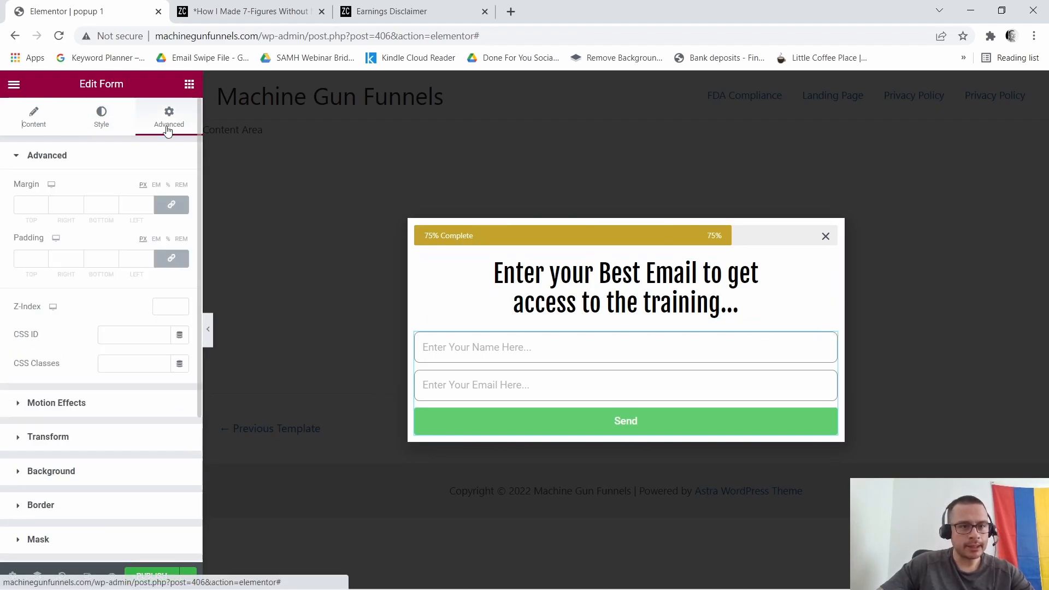
pyautogui.click(171, 259)
pyautogui.click(65, 258)
pyautogui.write('750')
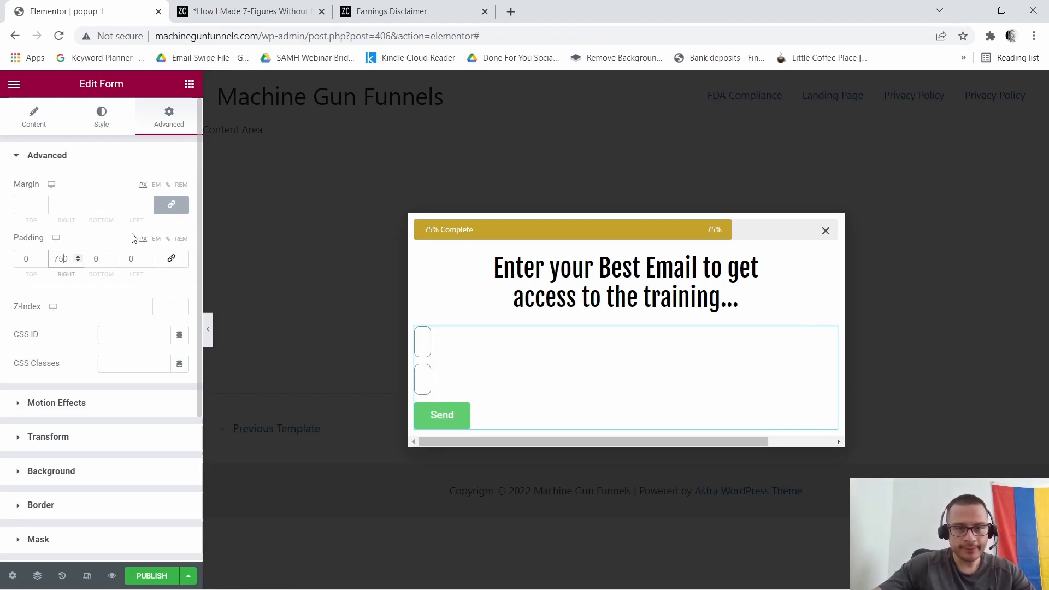
pyautogui.press('BackSpace')
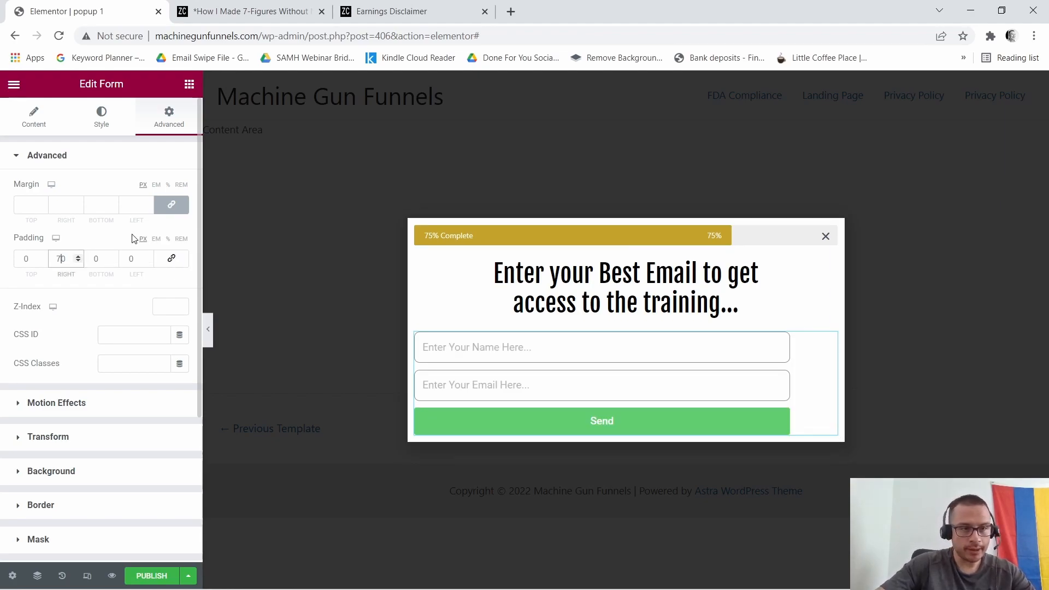
pyautogui.click(133, 260)
pyautogui.write('7')
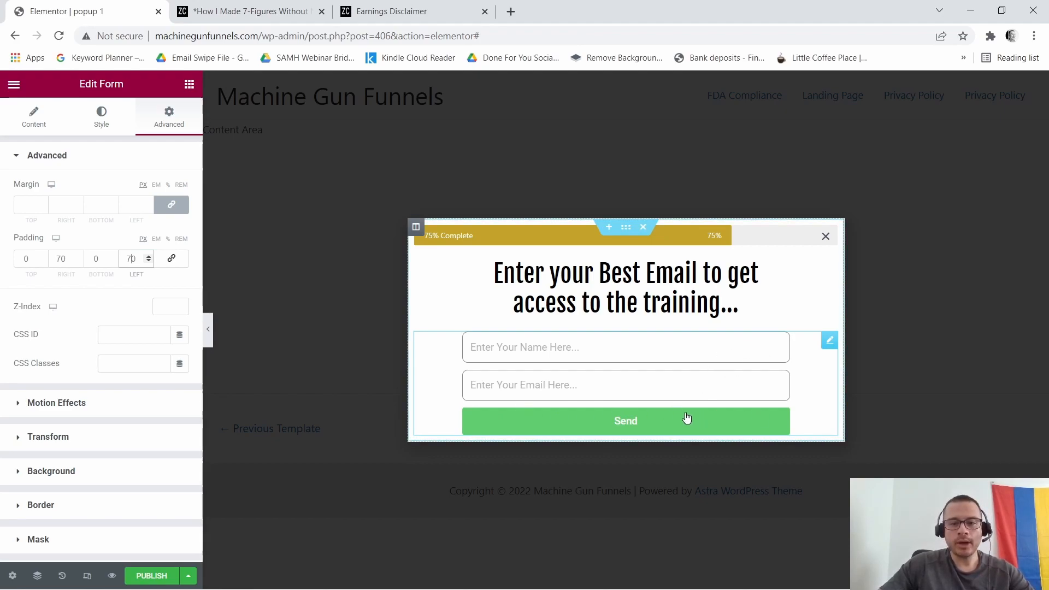
pyautogui.click(231, 6)
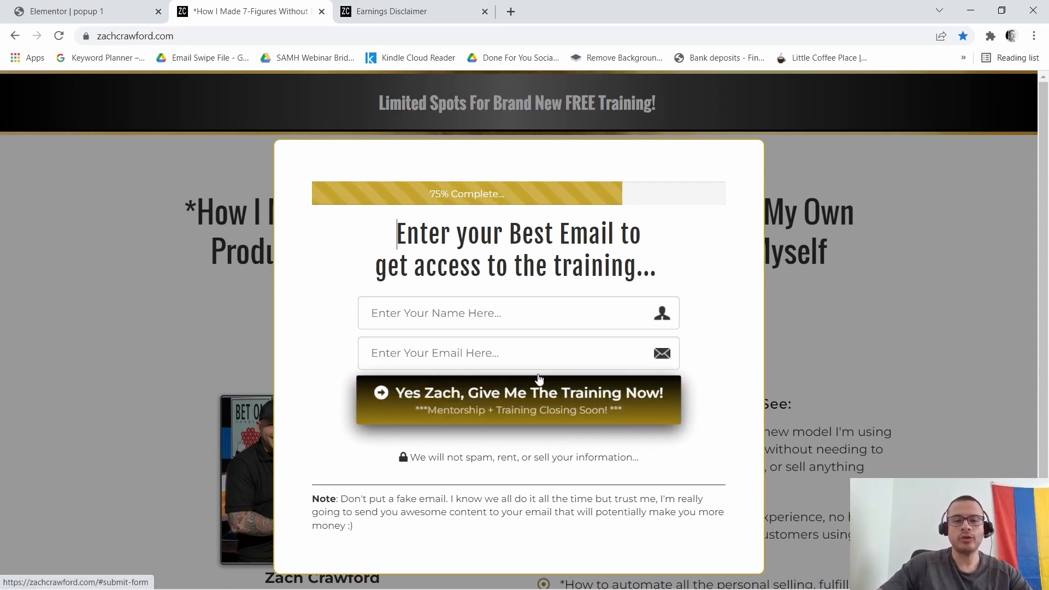
pyautogui.click(109, 8)
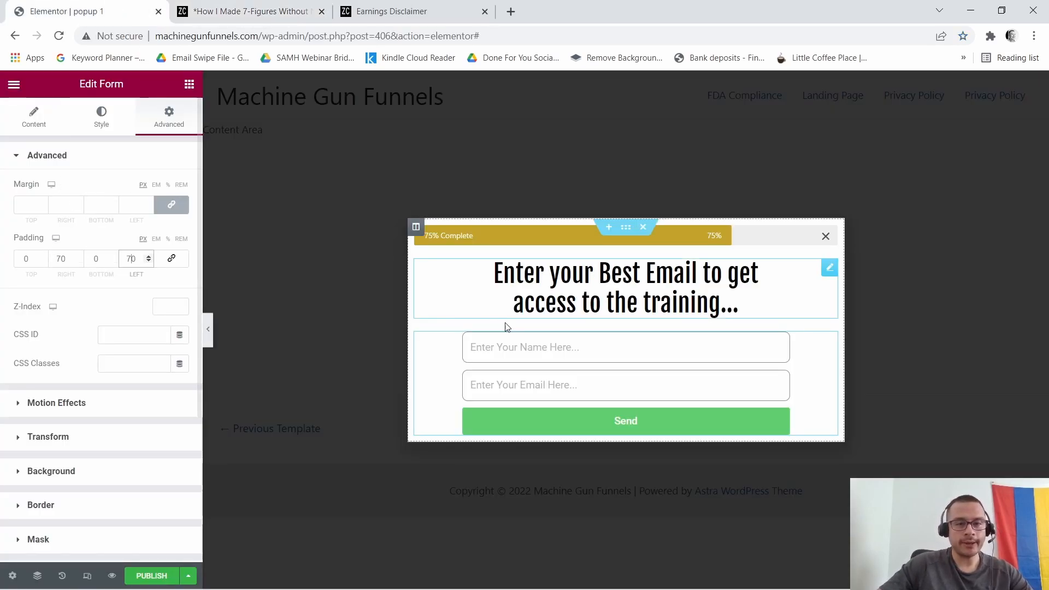
# Open the form's button settings and set the button size to Large.
pyautogui.click(34, 117)
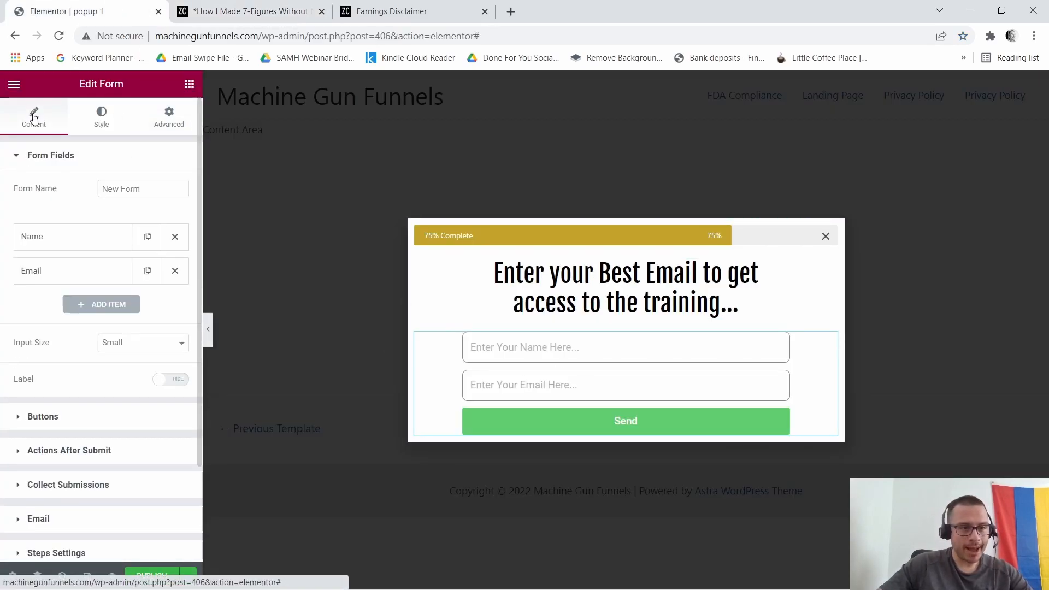
pyautogui.scroll(-2, 33, 328)
pyautogui.click(27, 337)
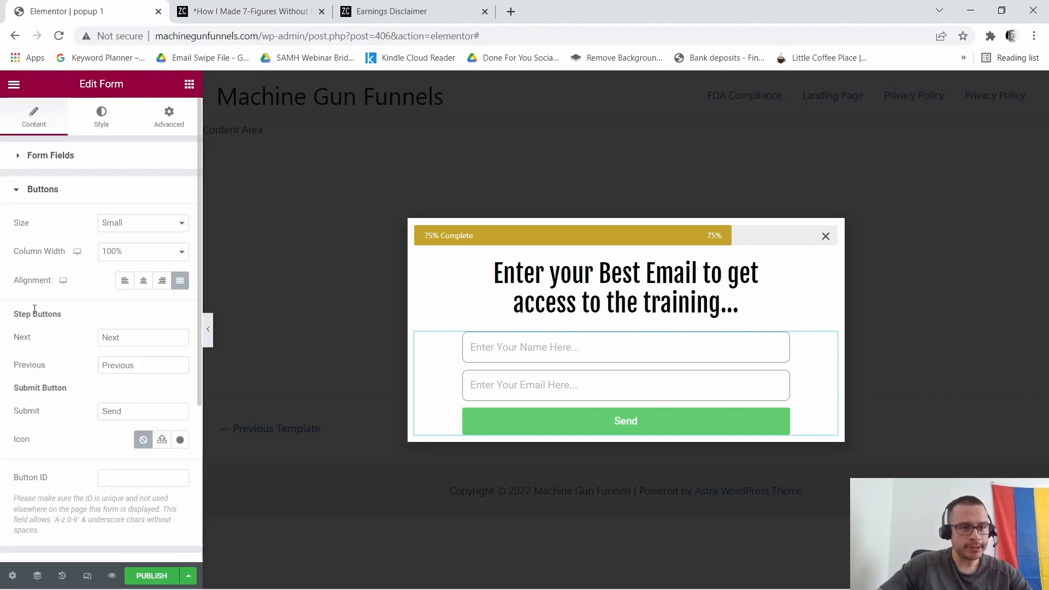
pyautogui.click(175, 224)
pyautogui.click(129, 268)
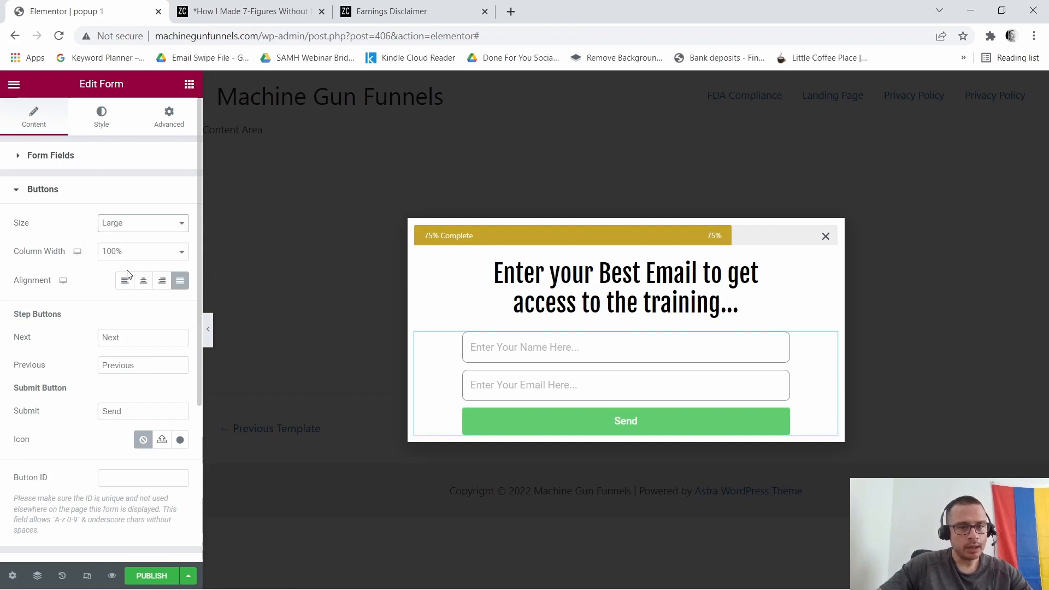
# Try the Extra Large button size, check it against the reference page's button, and restore the Large size.
pyautogui.click(175, 228)
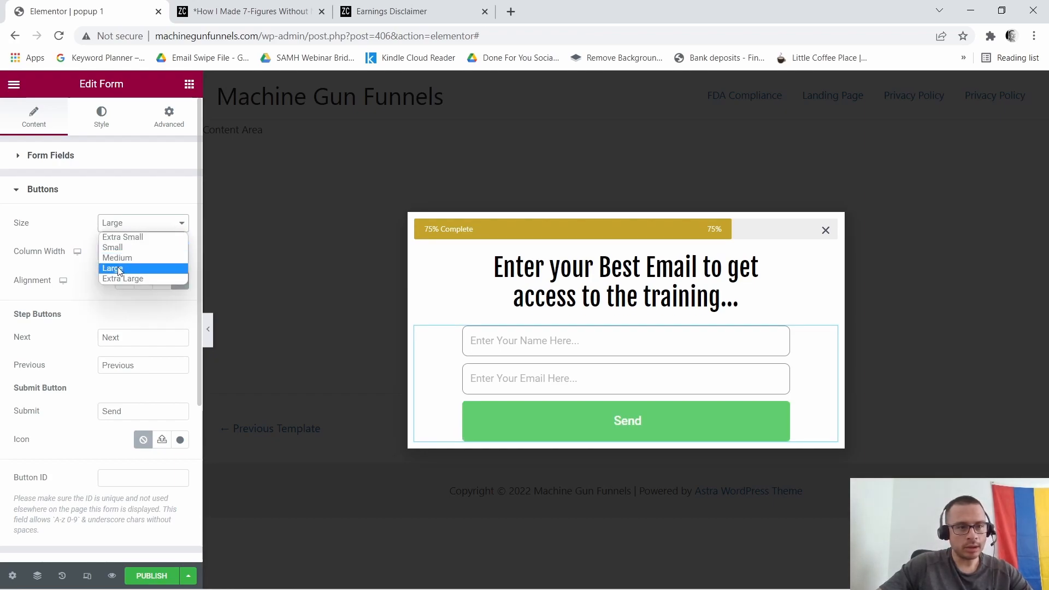
pyautogui.click(117, 277)
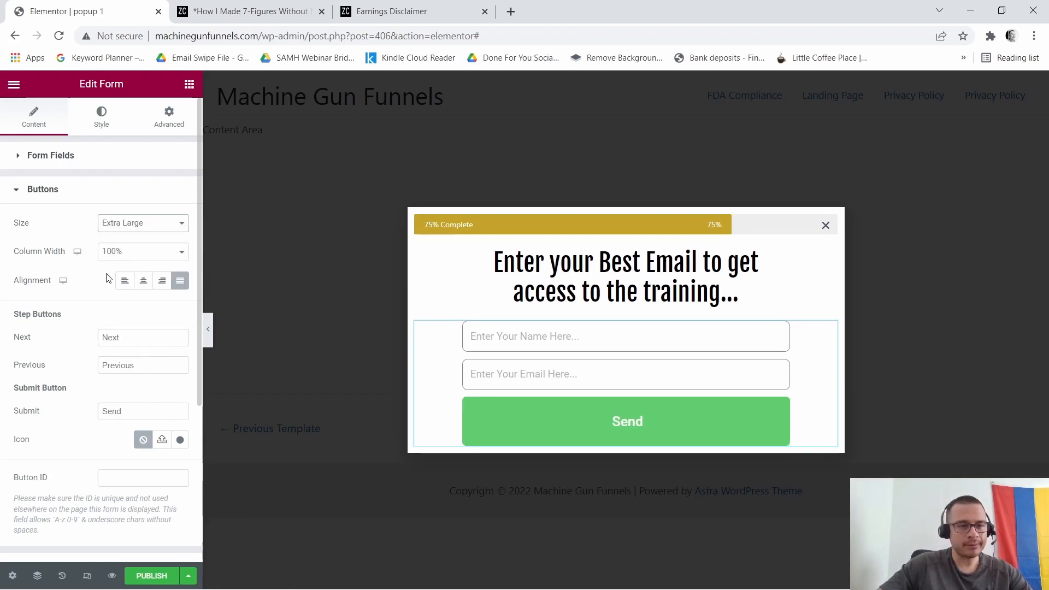
pyautogui.click(247, 11)
pyautogui.click(87, 10)
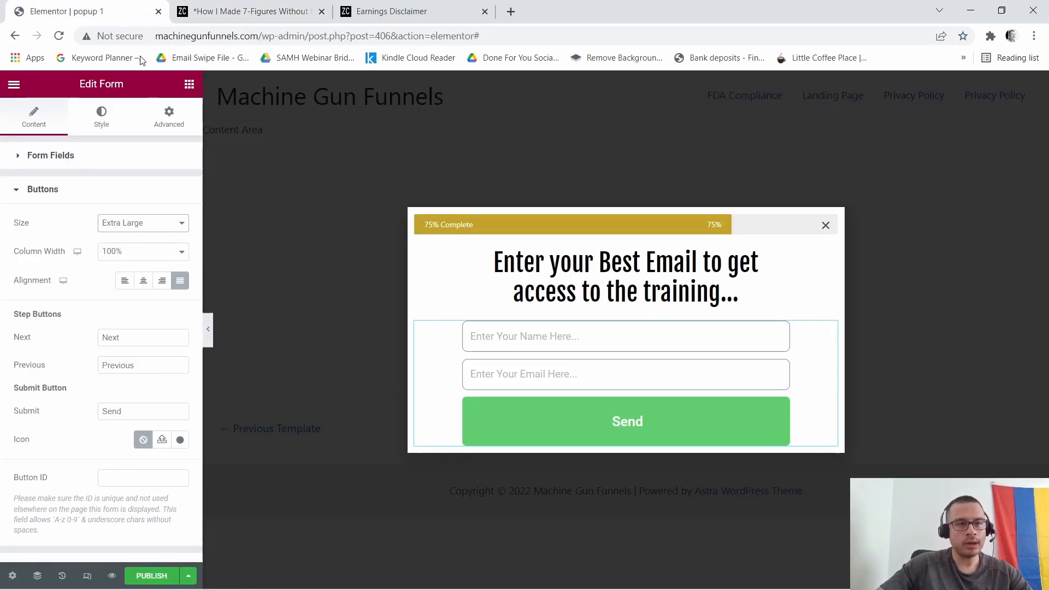
pyautogui.click(164, 224)
pyautogui.click(123, 268)
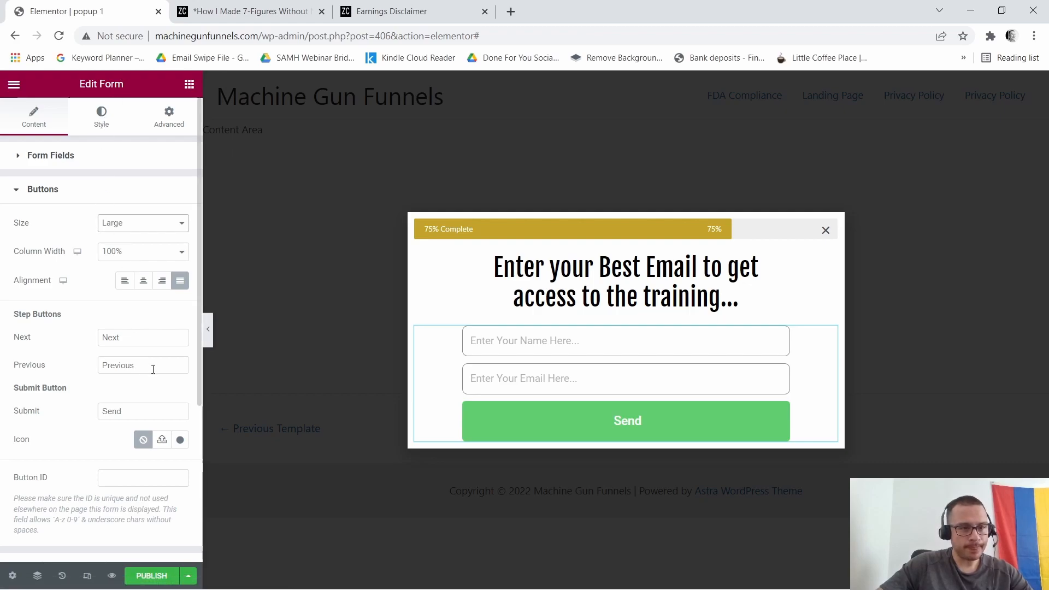
# Replace the submit button's text with "YES", the site owner's first name, and "! Give The Training Now".
pyautogui.doubleClick(150, 407)
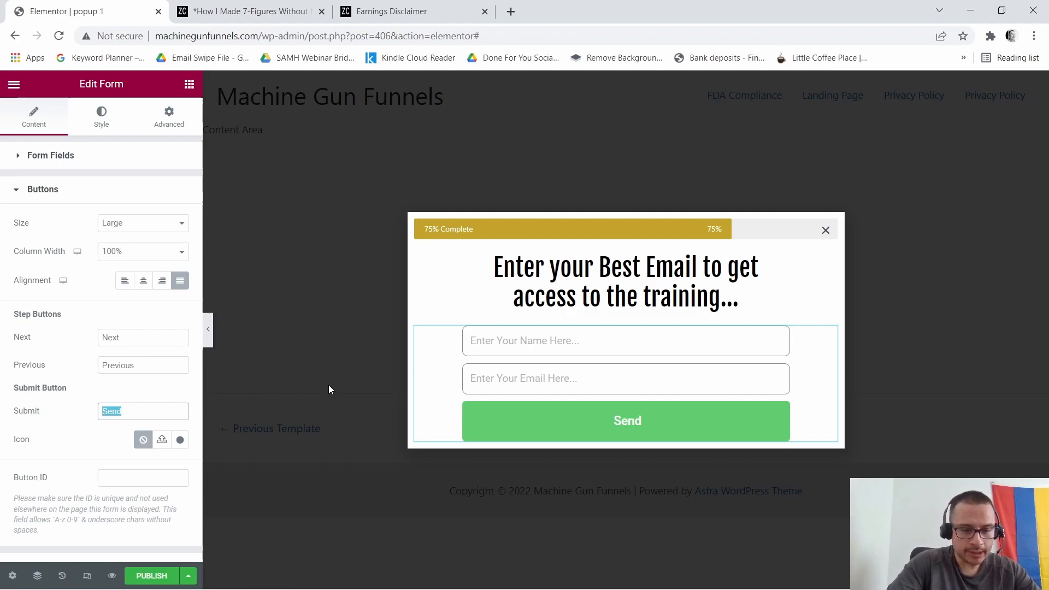
pyautogui.press('capslock')
pyautogui.write('YES')
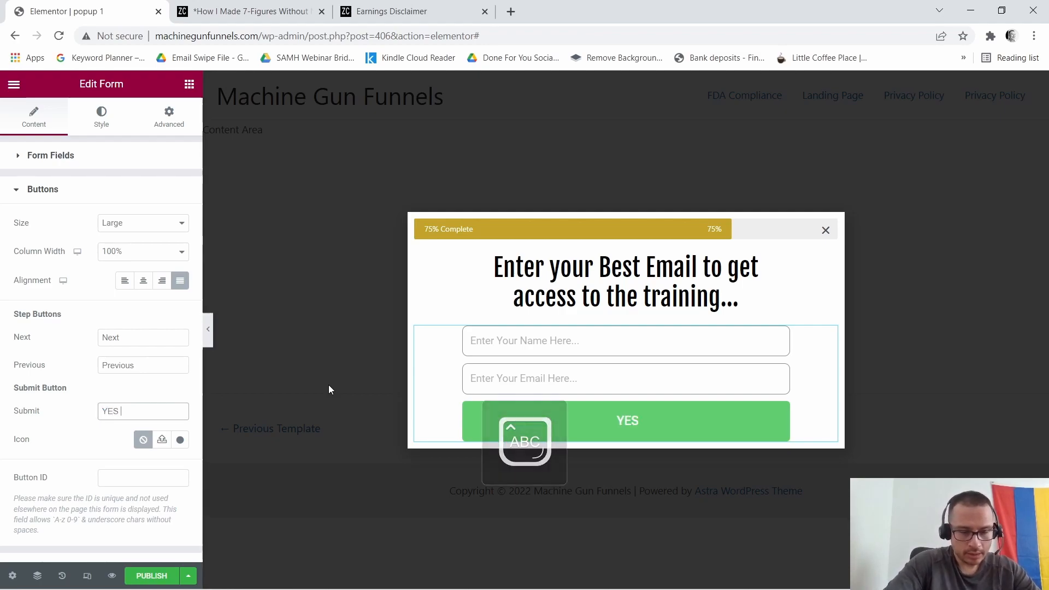
pyautogui.write(' CISCO!')
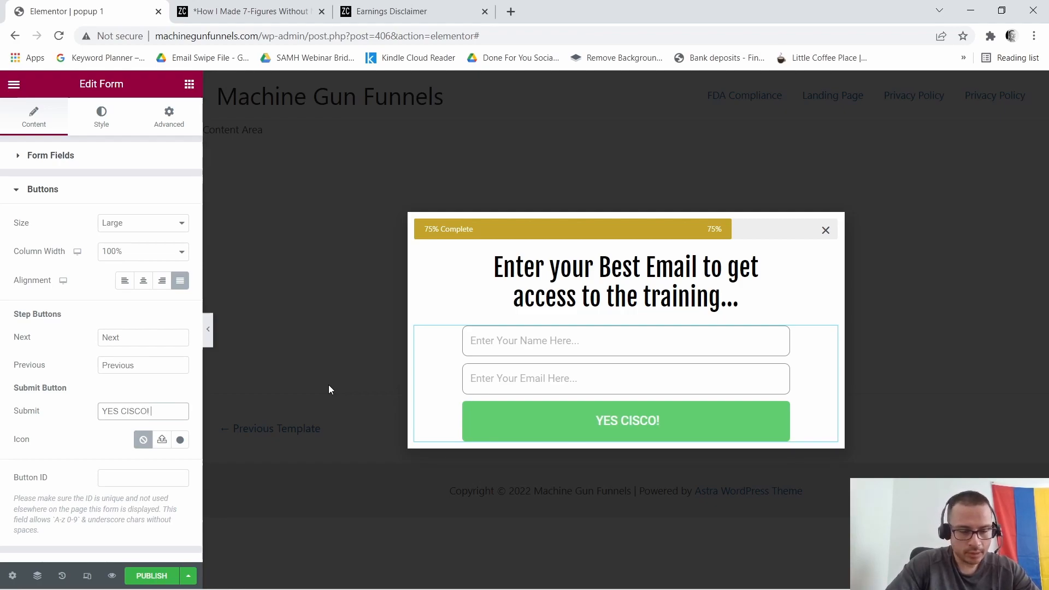
pyautogui.write(' G')
pyautogui.press('capslock')
pyautogui.write('ive The')
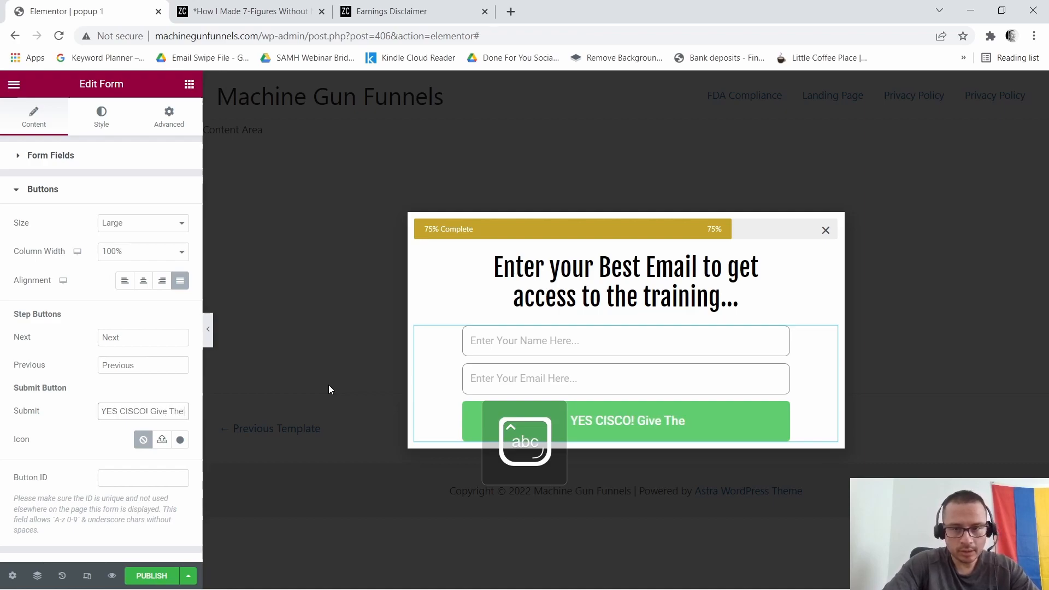
pyautogui.write(' Traing')
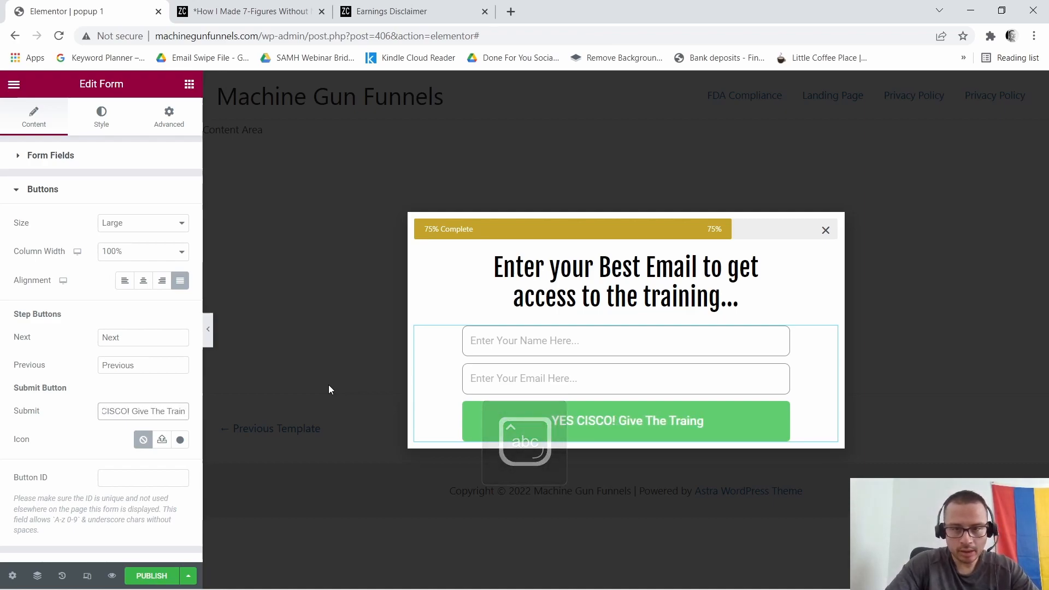
pyautogui.press('BackSpace')
pyautogui.write('ing')
pyautogui.press('capslock')
pyautogui.press('capslock')
pyautogui.write('Now')
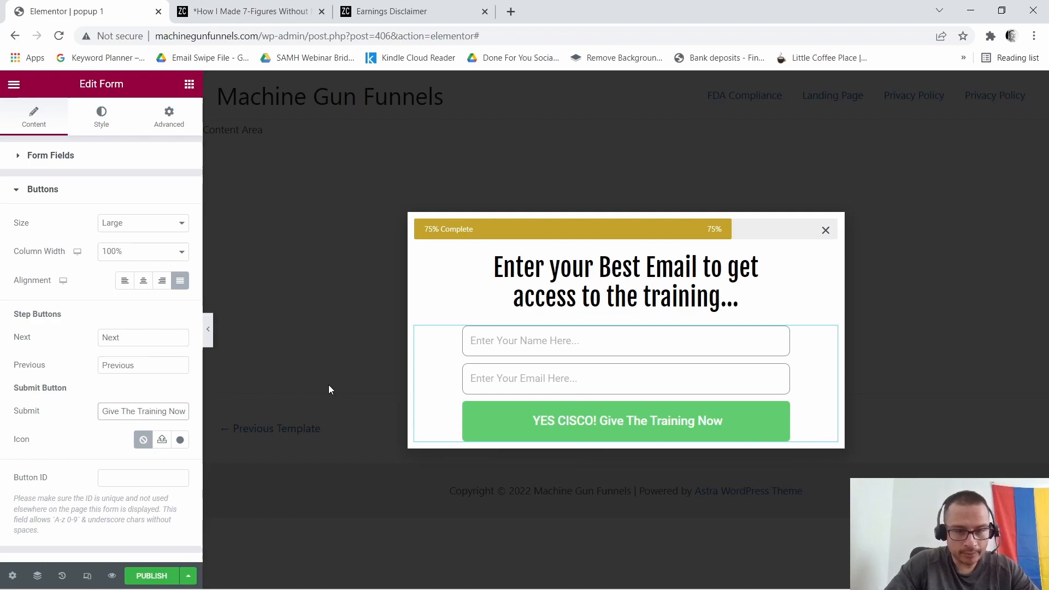
# Add a <br> line break to the submit button text, followed by "***Mentorship + Training Closing Soon***".
pyautogui.write('<')
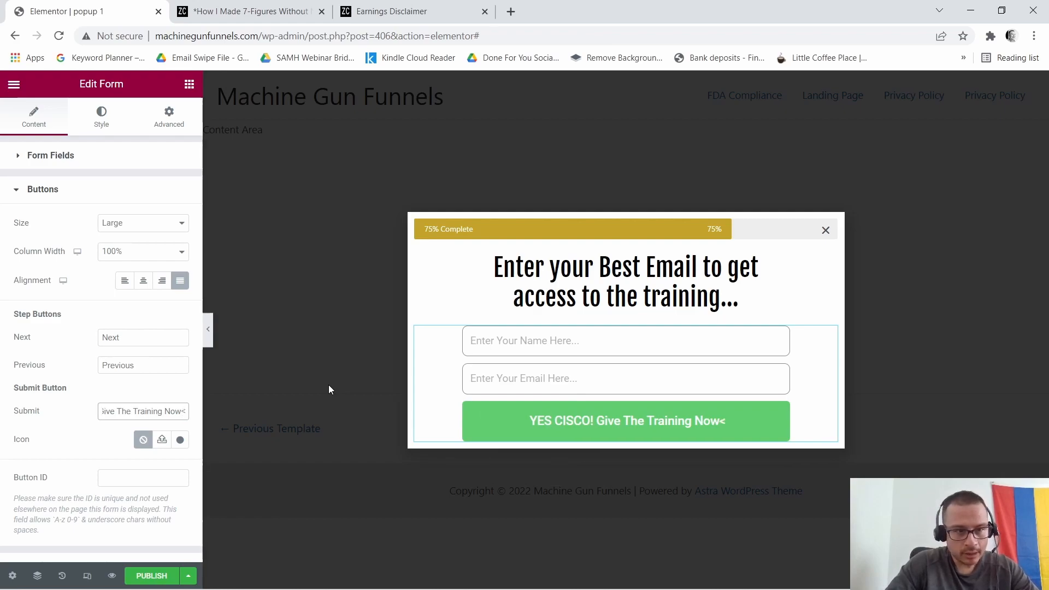
pyautogui.write('br')
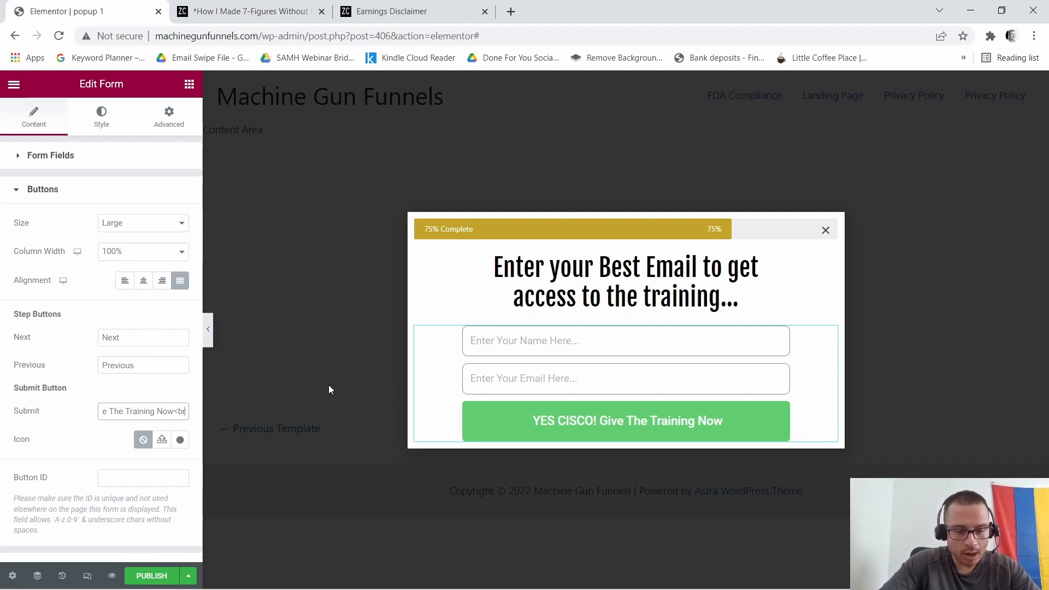
pyautogui.write('>')
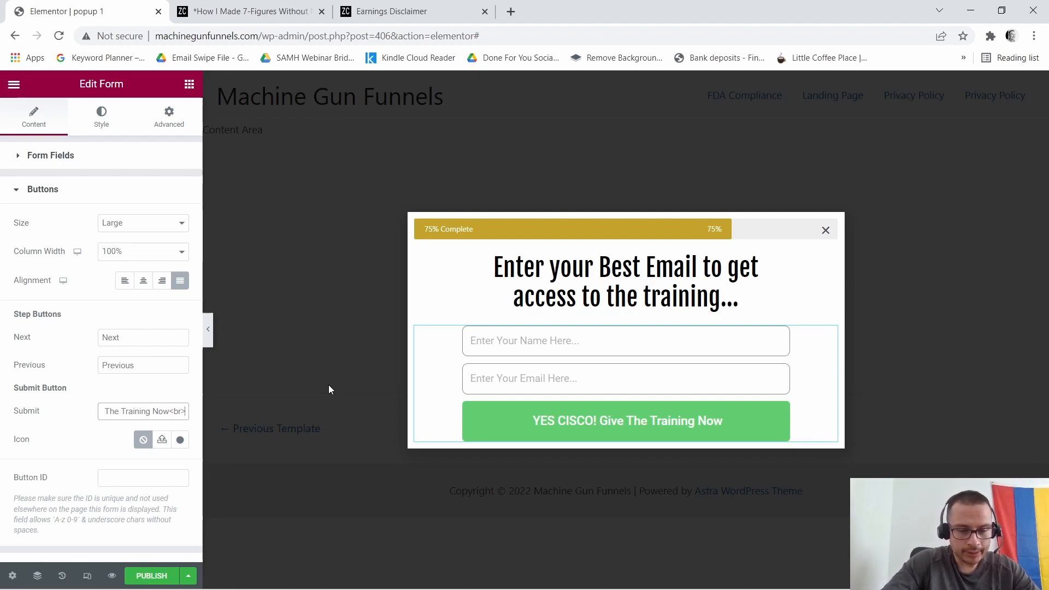
pyautogui.write('***')
pyautogui.press('capslock')
pyautogui.write('Mentorship + Tr')
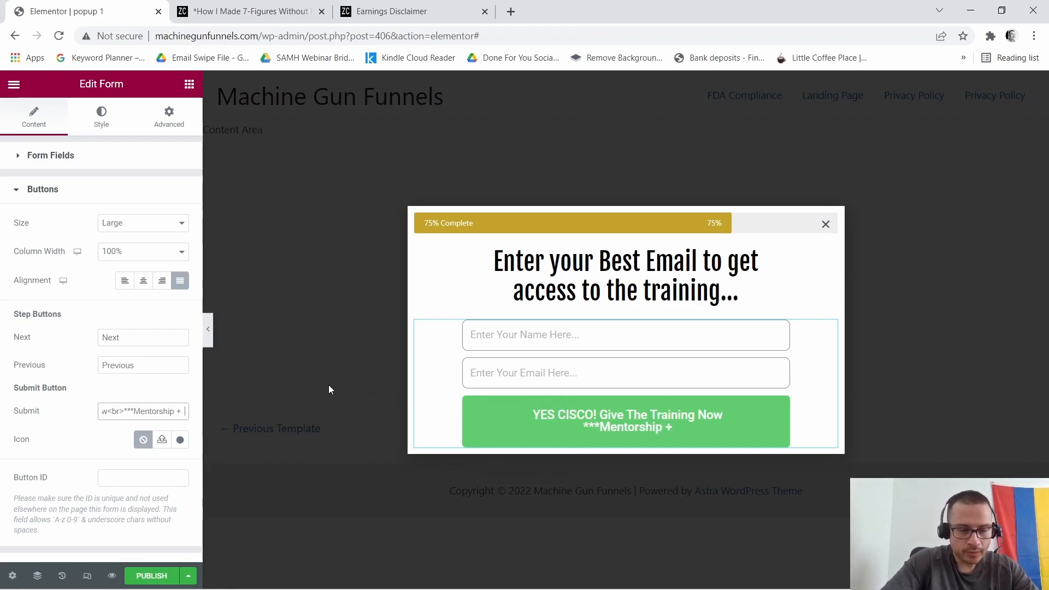
pyautogui.write('a')
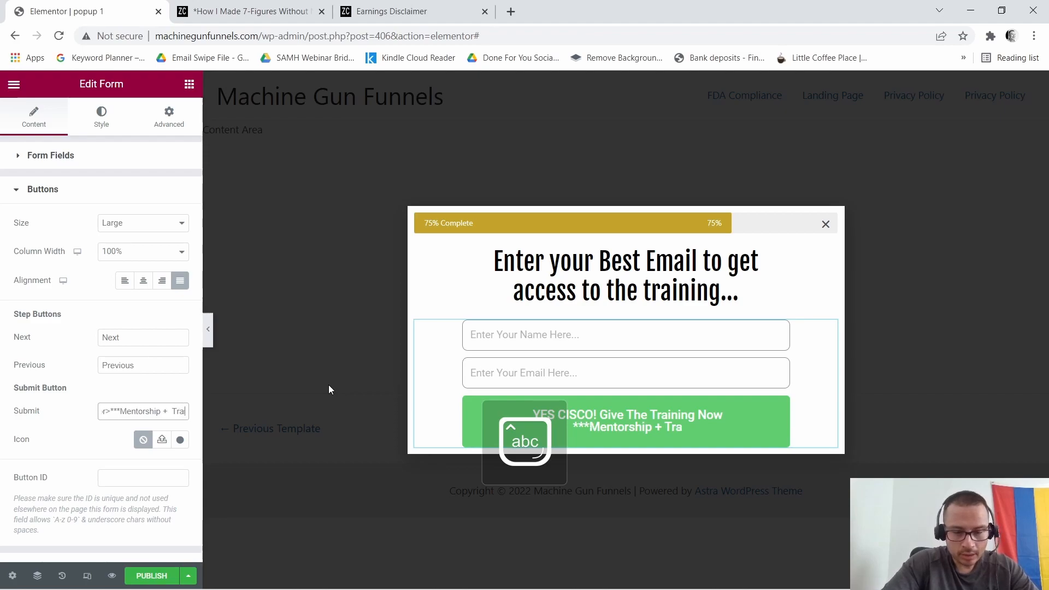
pyautogui.write('ining')
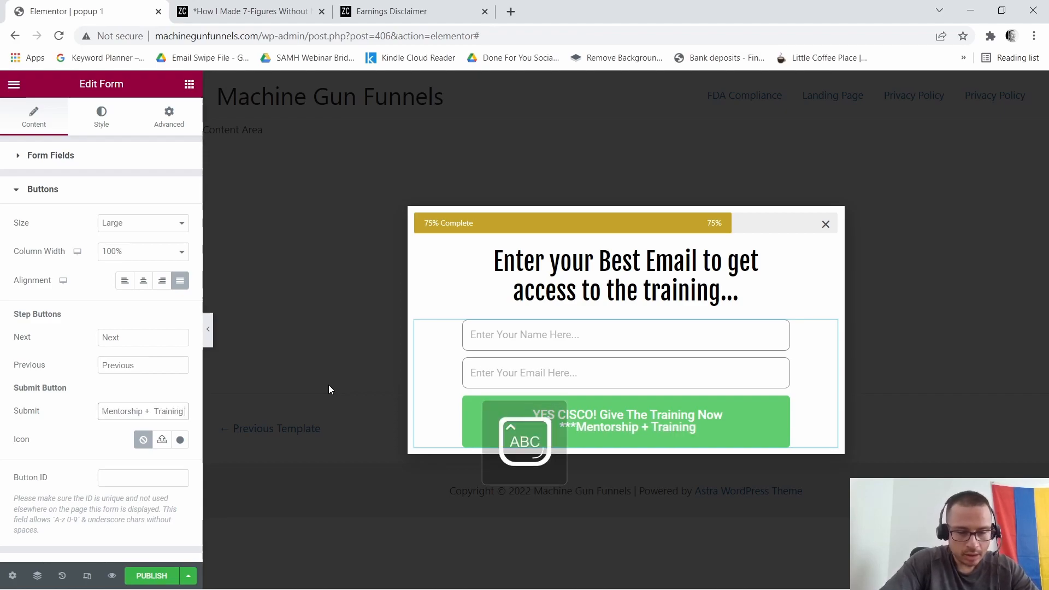
pyautogui.write(' Closing')
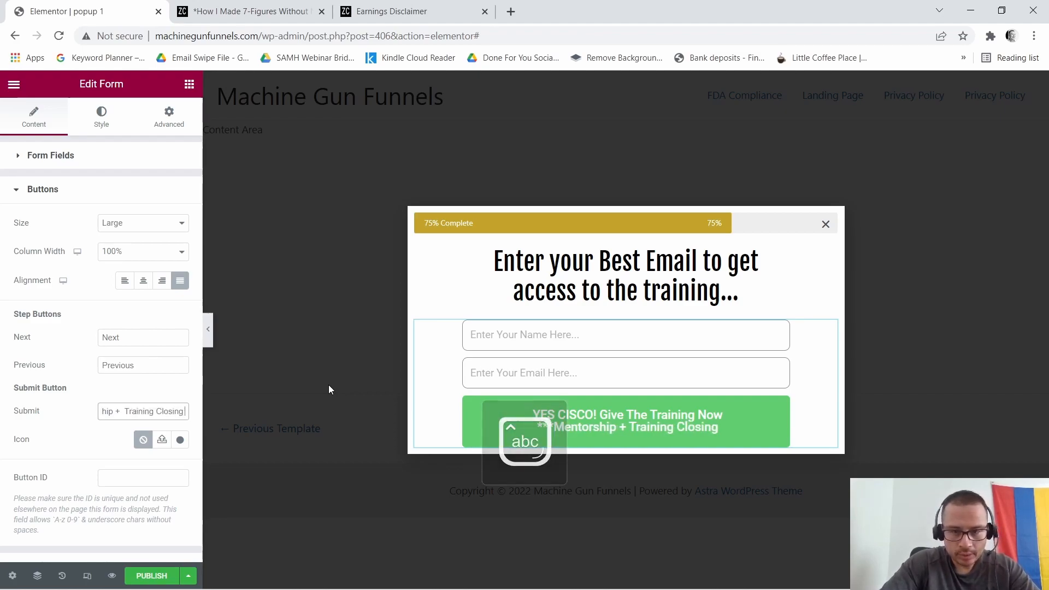
pyautogui.write(' Soon')
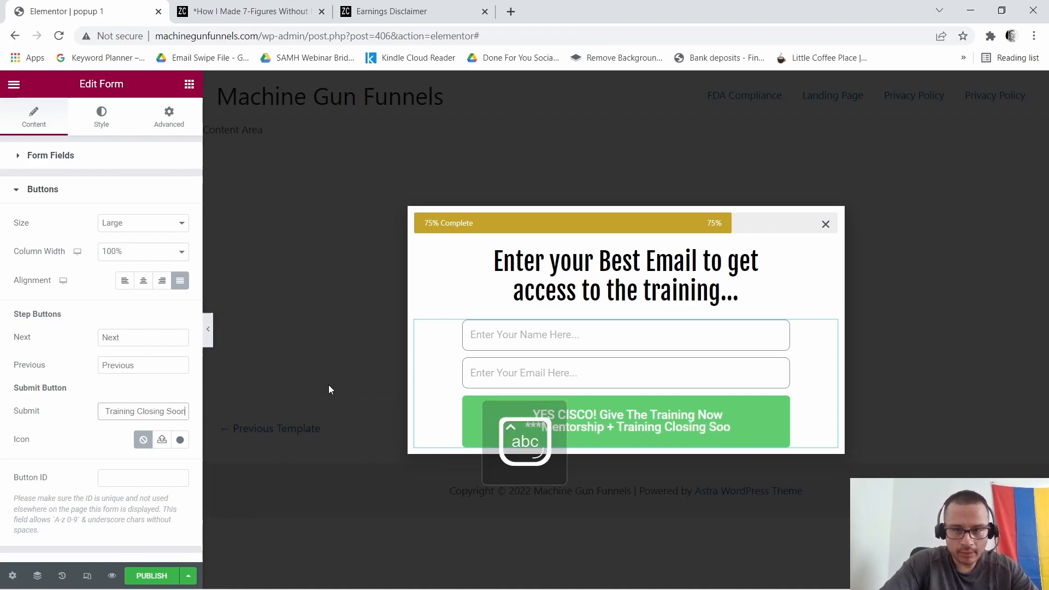
pyautogui.write('***')
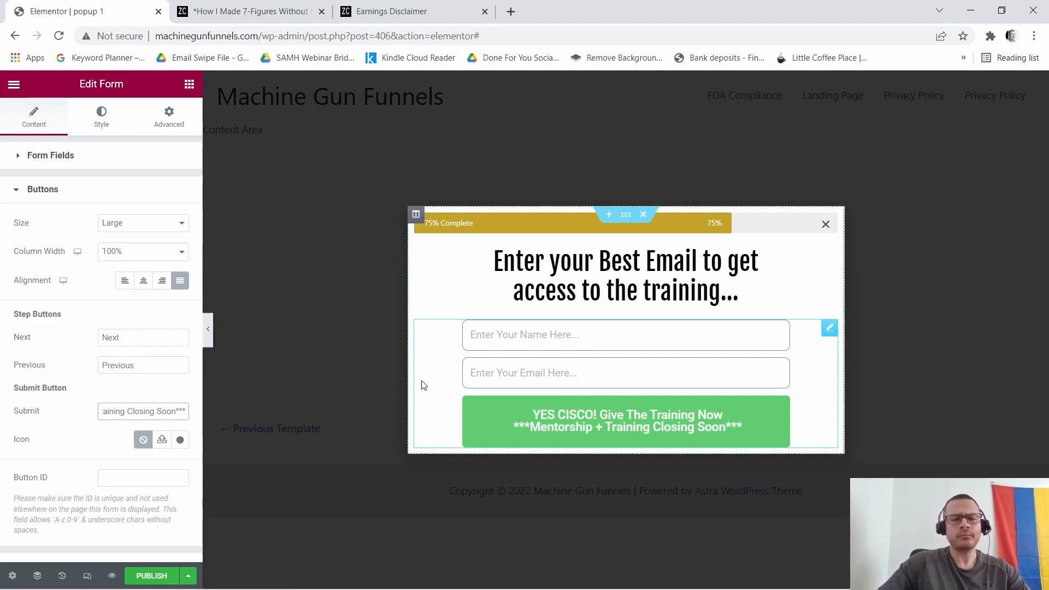
# Sample the dark gold colour of the reference page's call-to-action button with the colour picker extension and return to the popup editor.
pyautogui.click(238, 5)
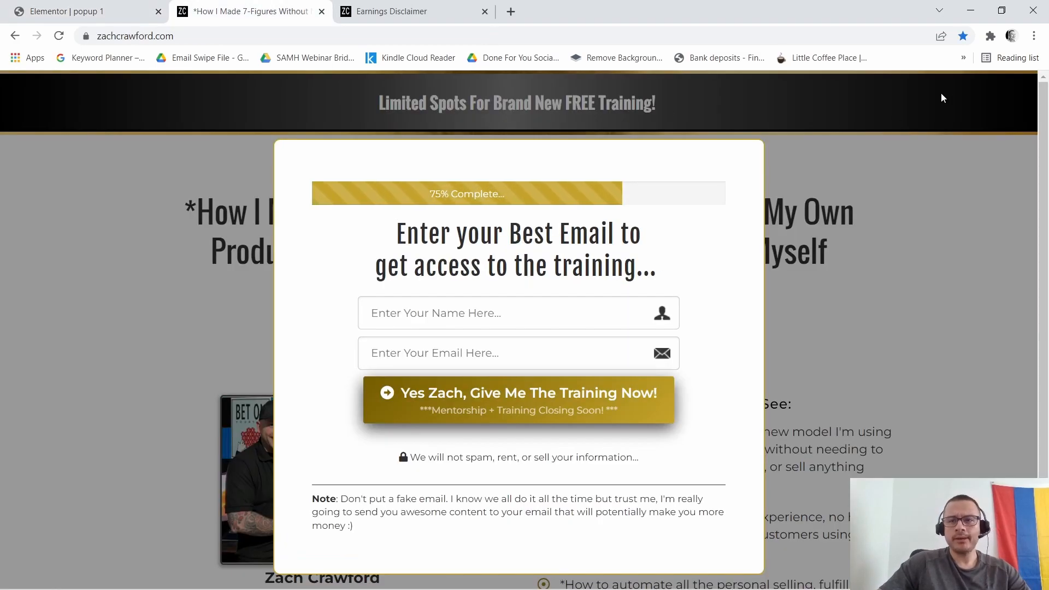
pyautogui.click(990, 37)
pyautogui.click(847, 132)
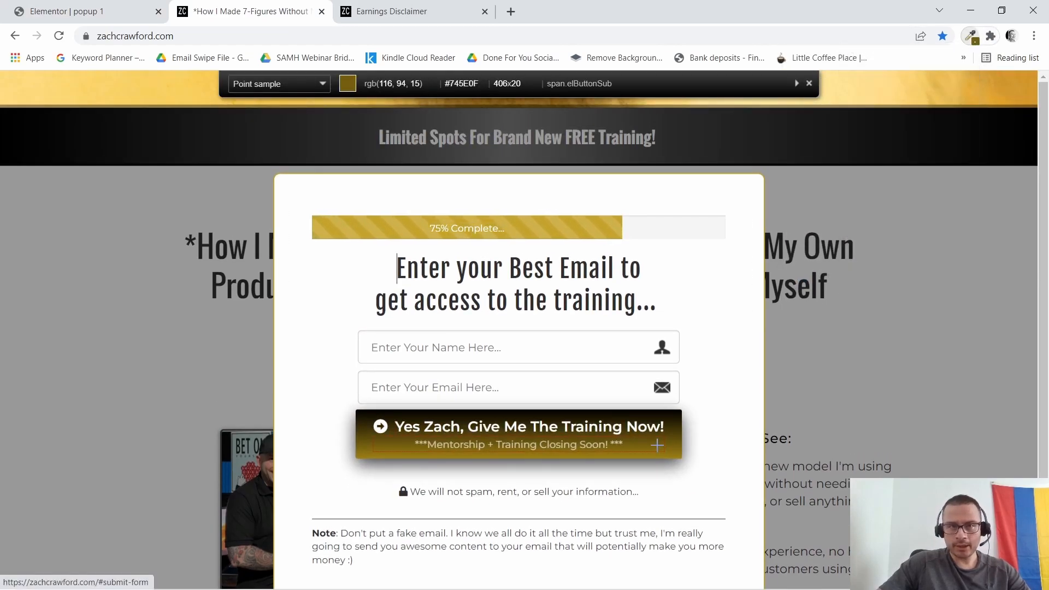
pyautogui.click(656, 448)
pyautogui.click(82, 11)
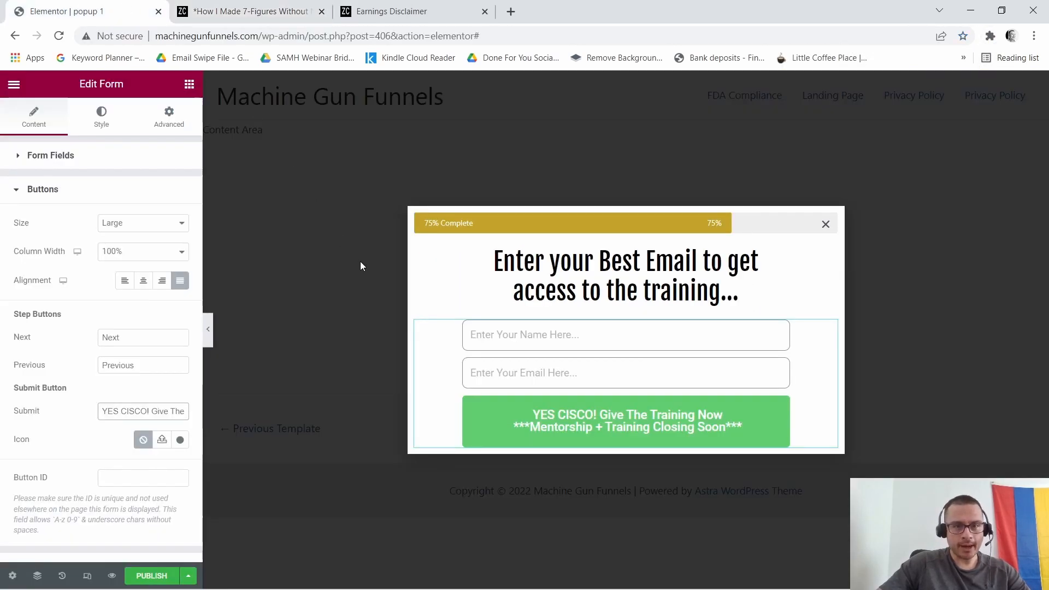
# Set the background colour of the form's Next & Submit button to the sampled #725D0F.
pyautogui.click(101, 121)
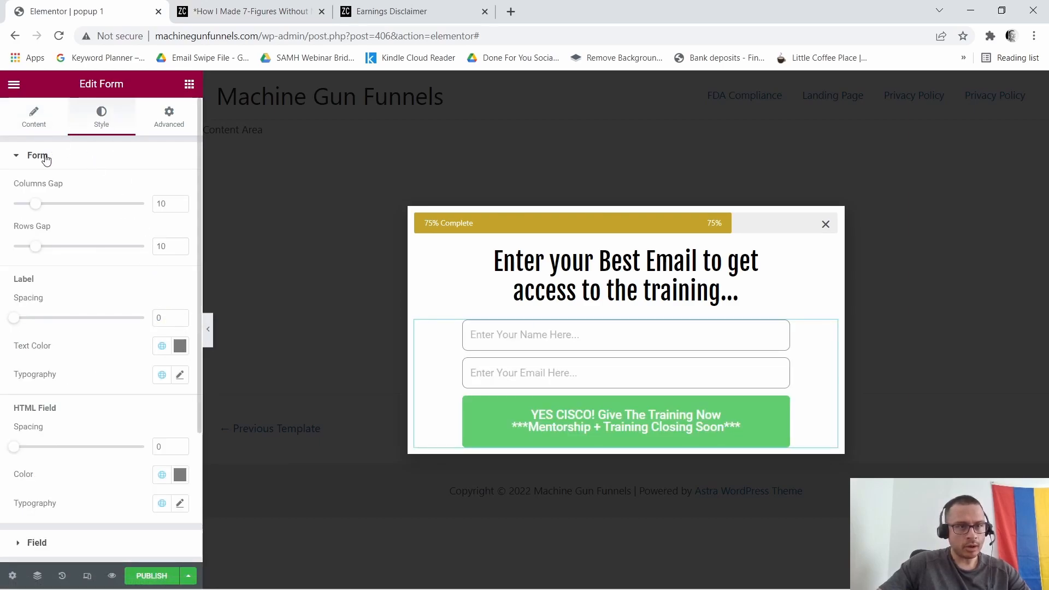
pyautogui.scroll(-2, 110, 323)
pyautogui.click(43, 492)
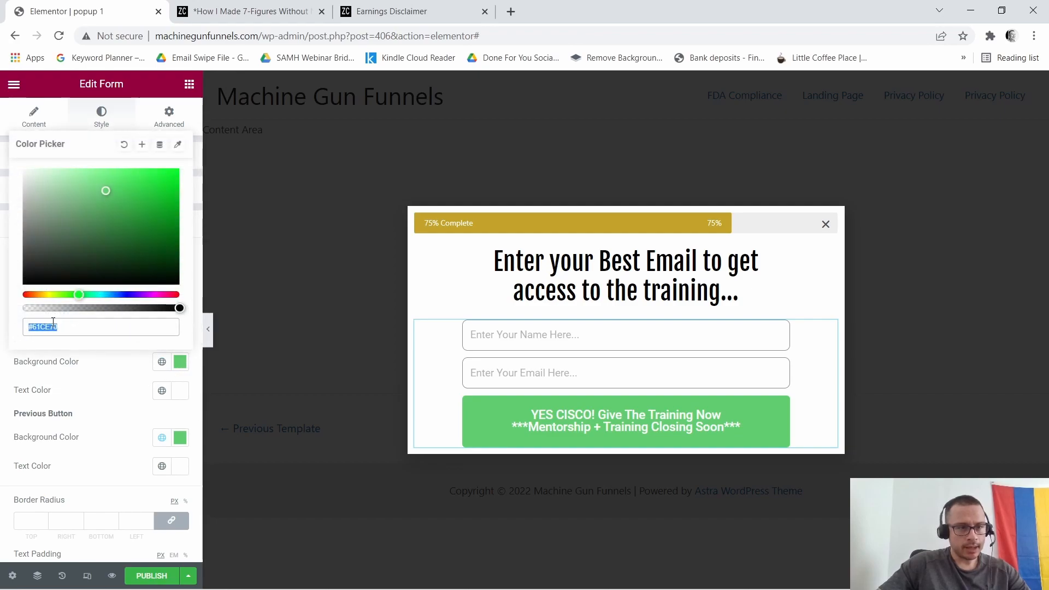
pyautogui.rightClick(77, 328)
pyautogui.click(84, 389)
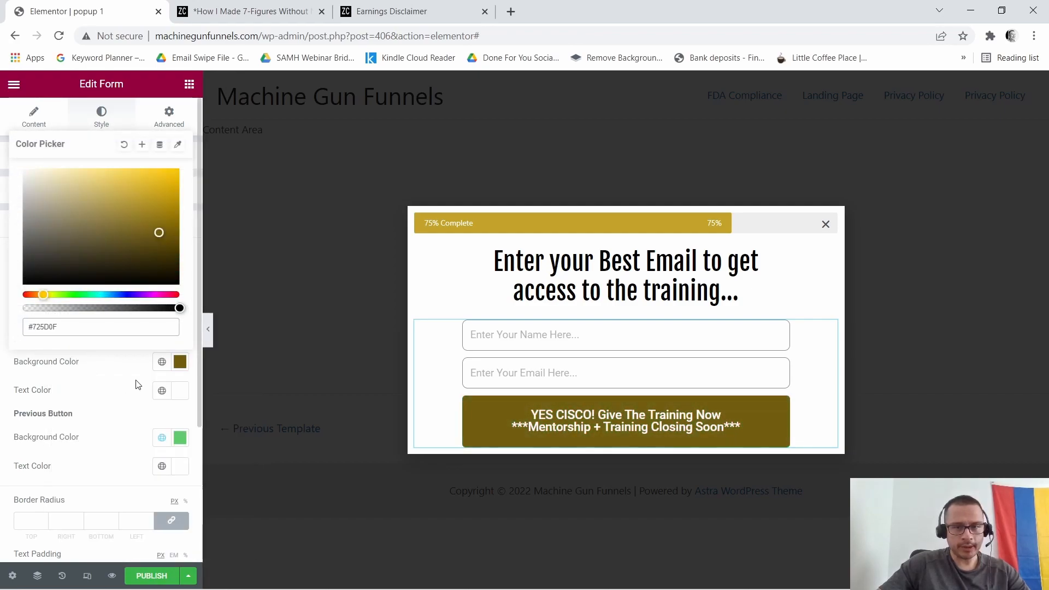
# Set the Previous button's background colour to #725D0F as well.
pyautogui.click(180, 437)
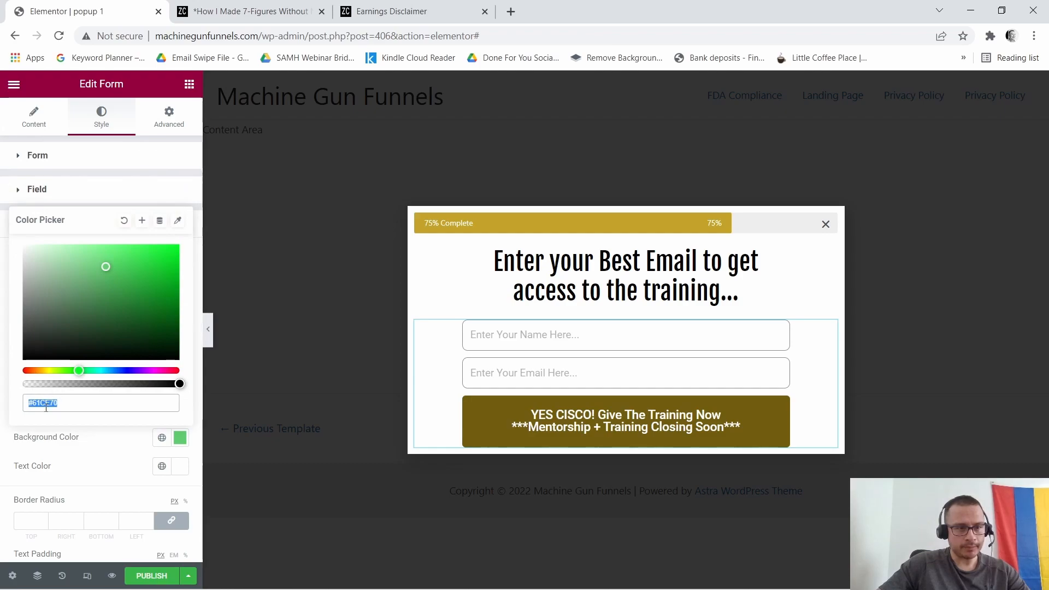
pyautogui.rightClick(46, 403)
pyautogui.click(88, 238)
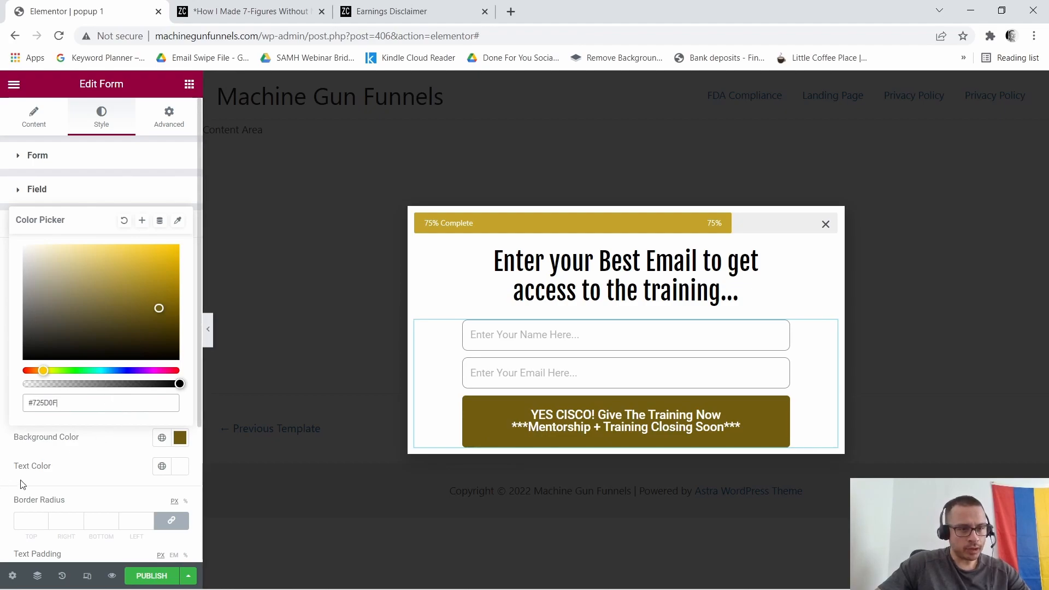
pyautogui.scroll(-2, 90, 470)
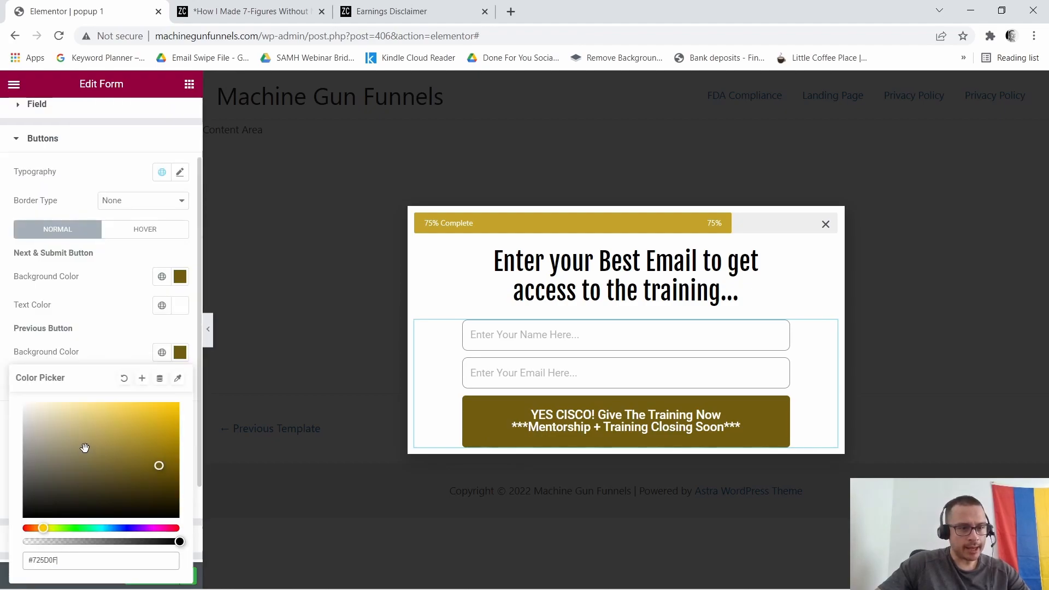
pyautogui.click(125, 148)
pyautogui.click(40, 226)
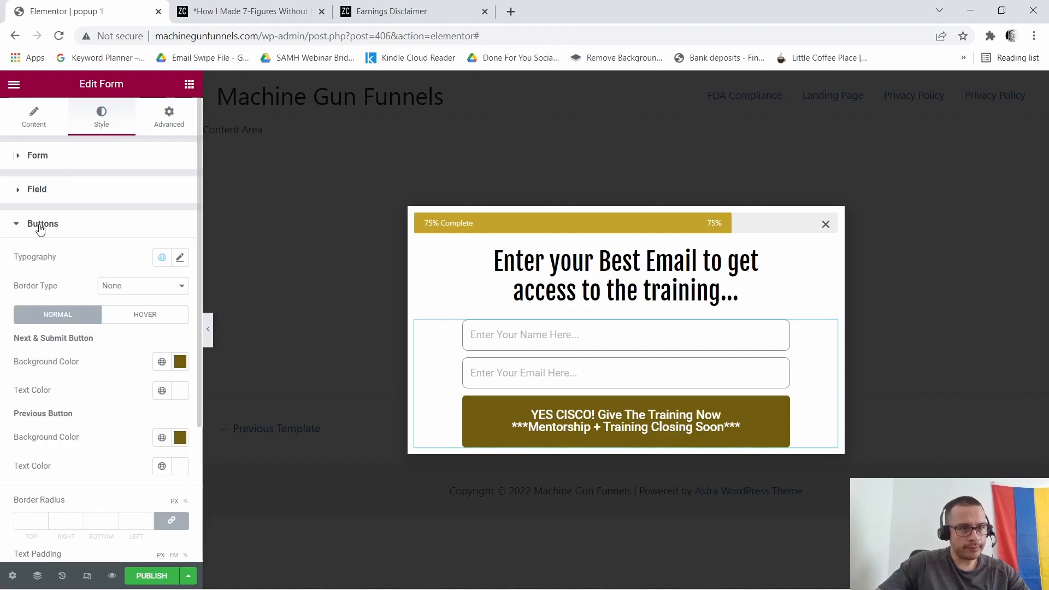
# Give the form a Pulse entrance animation in its motion effects.
pyautogui.scroll(-4, 43, 410)
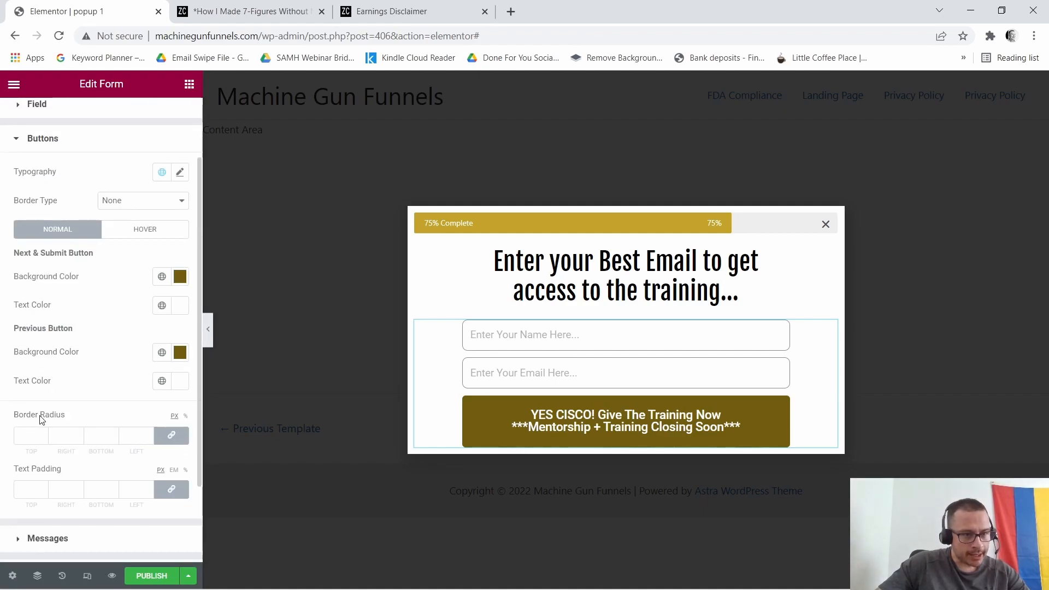
pyautogui.scroll(4, 37, 449)
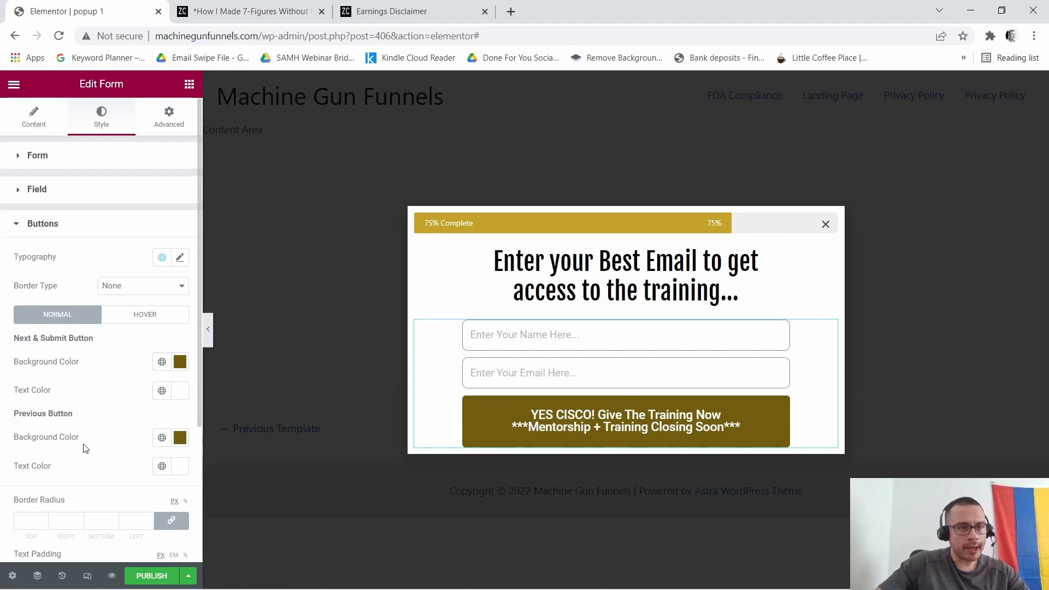
pyautogui.click(176, 124)
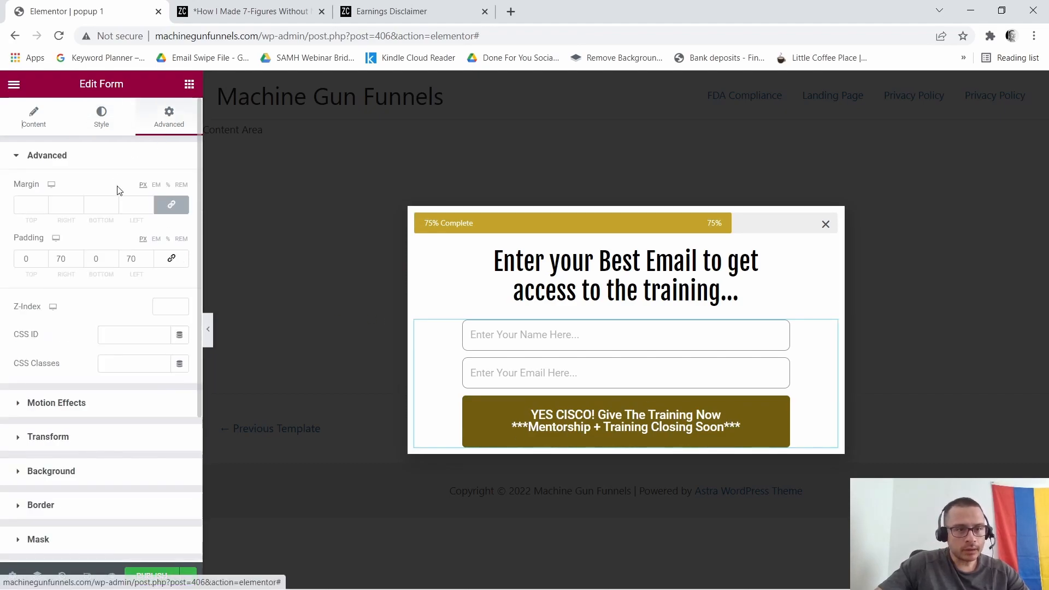
pyautogui.click(54, 404)
pyautogui.click(178, 350)
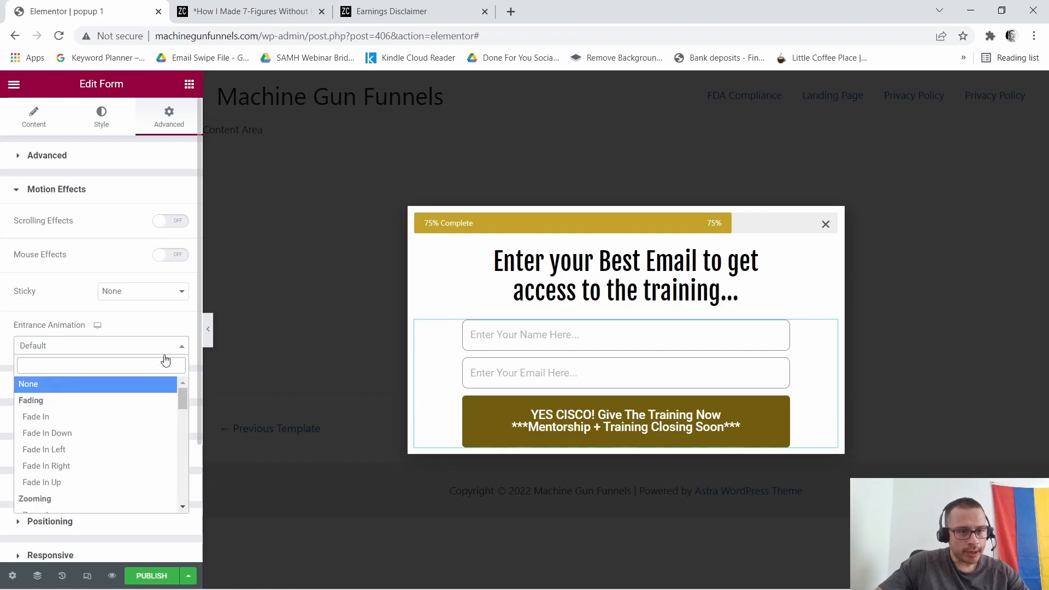
pyautogui.scroll(-4, 76, 437)
pyautogui.scroll(-4, 75, 441)
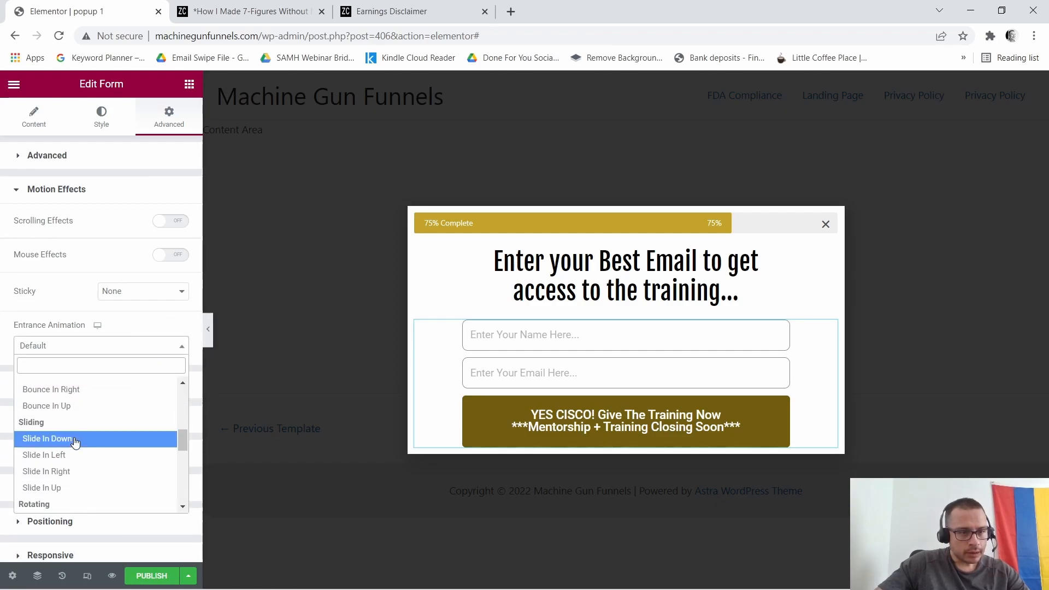
pyautogui.scroll(-4, 49, 484)
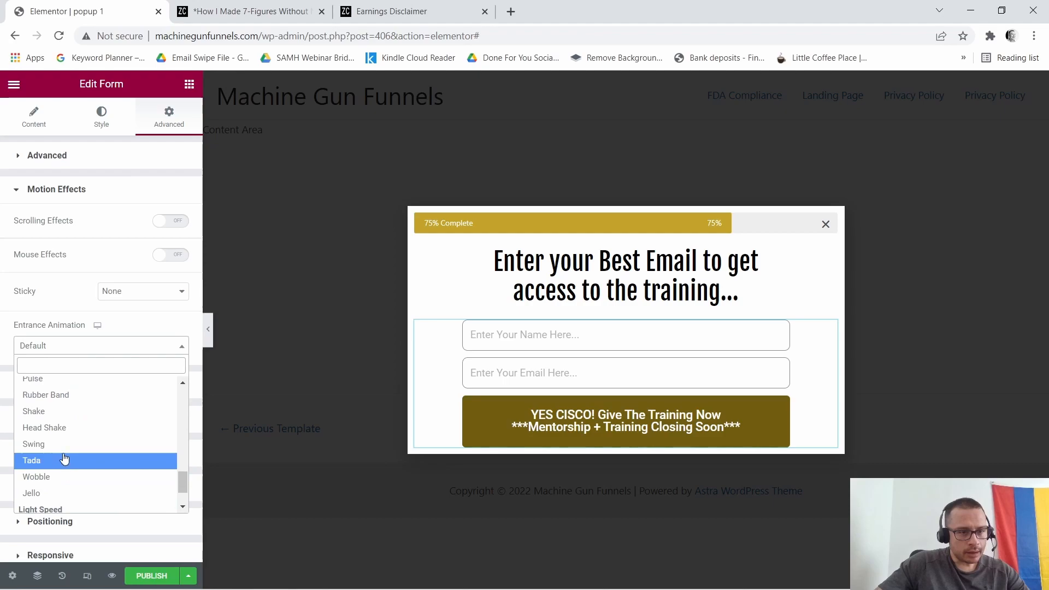
pyautogui.scroll(4, 50, 457)
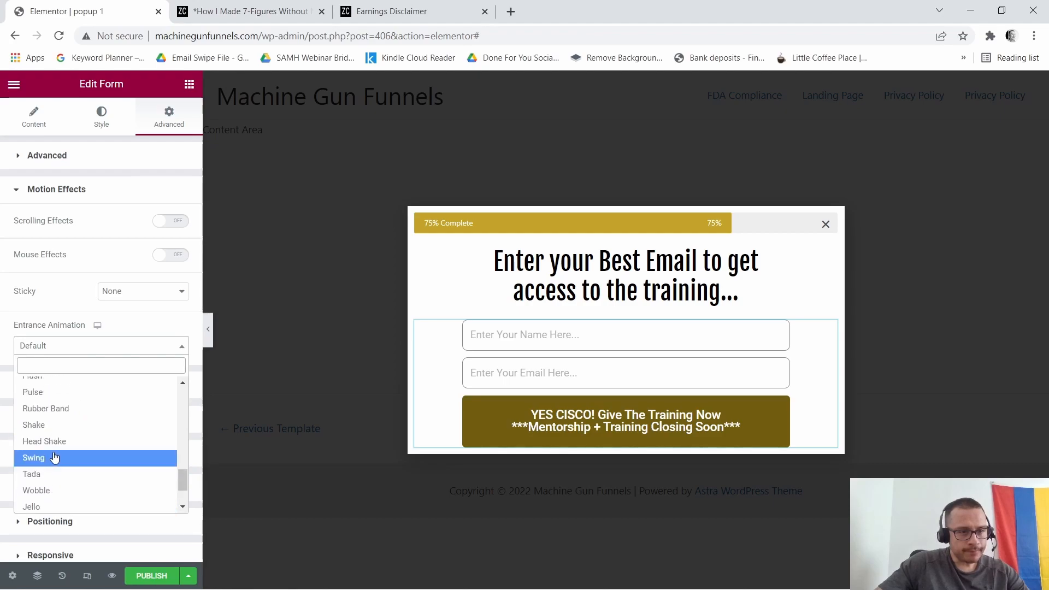
pyautogui.click(53, 461)
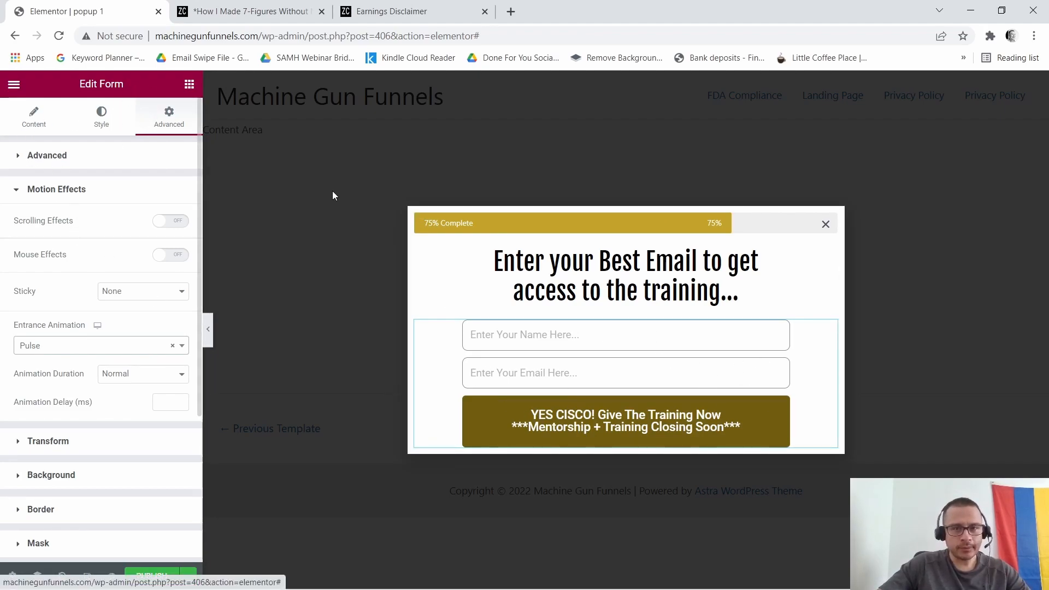
# Set the form button's typography to the Montserrat font family at a size of 19 px.
pyautogui.click(103, 121)
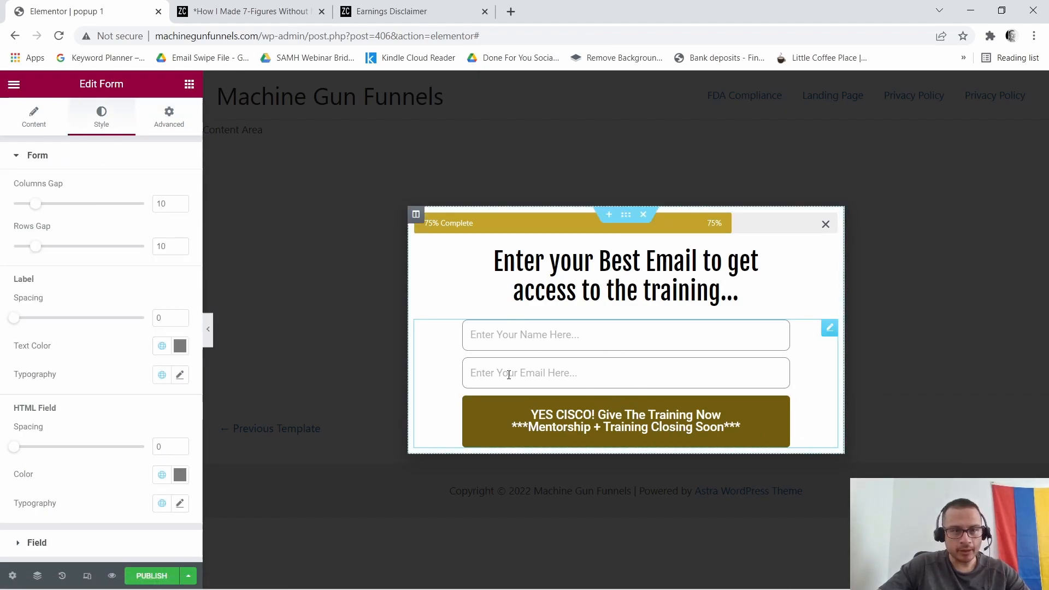
pyautogui.scroll(-3, 21, 432)
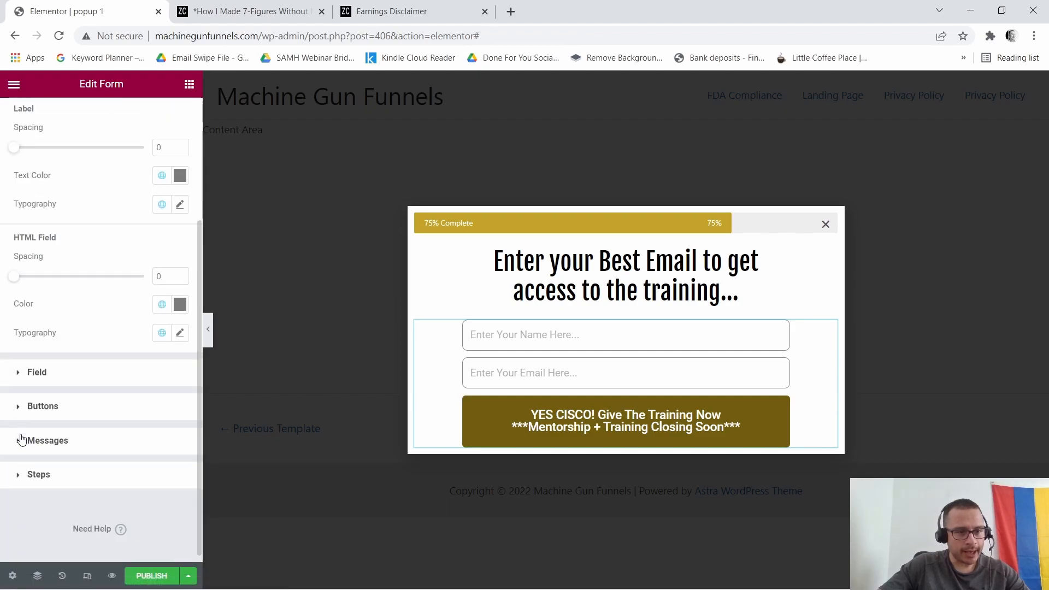
pyautogui.click(53, 413)
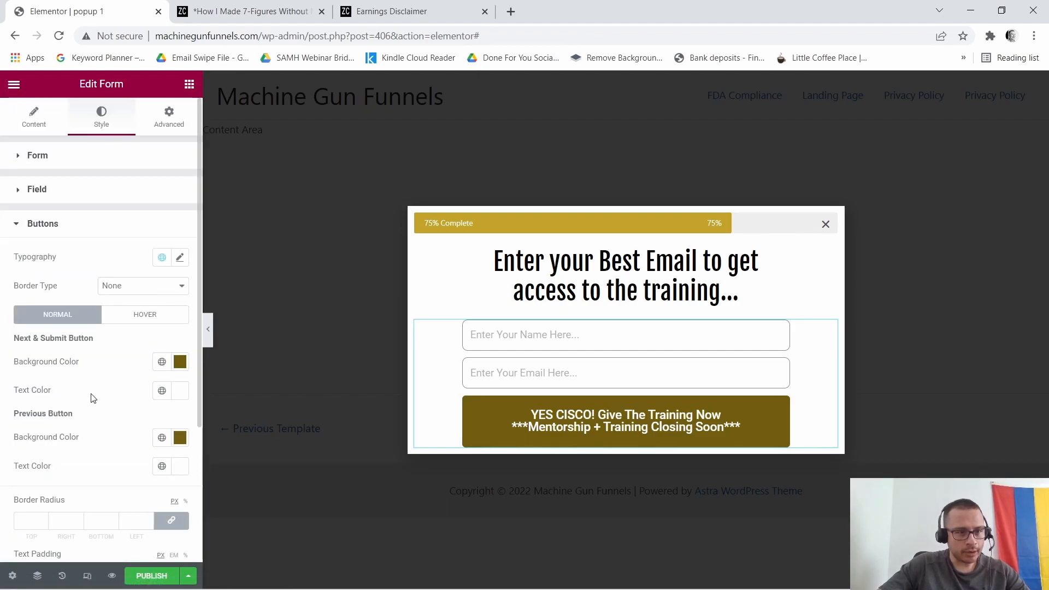
pyautogui.click(180, 257)
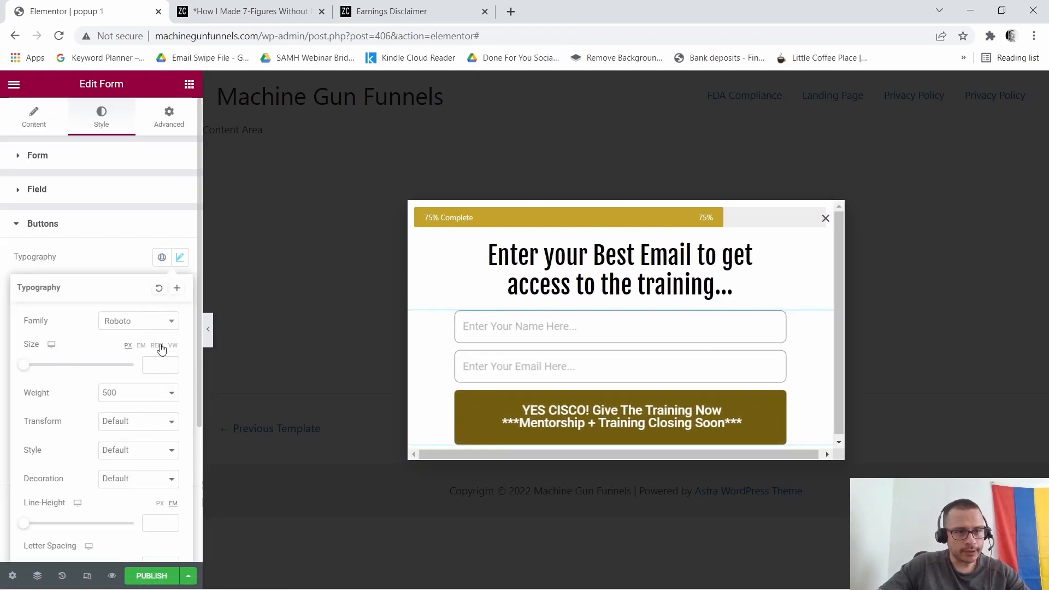
pyautogui.click(171, 322)
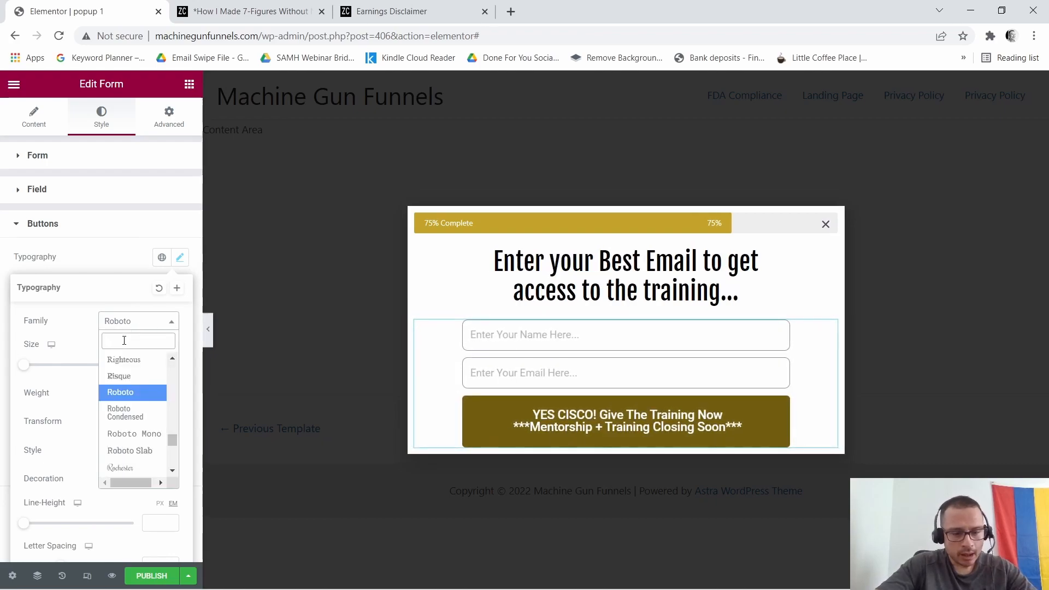
pyautogui.write('Mont')
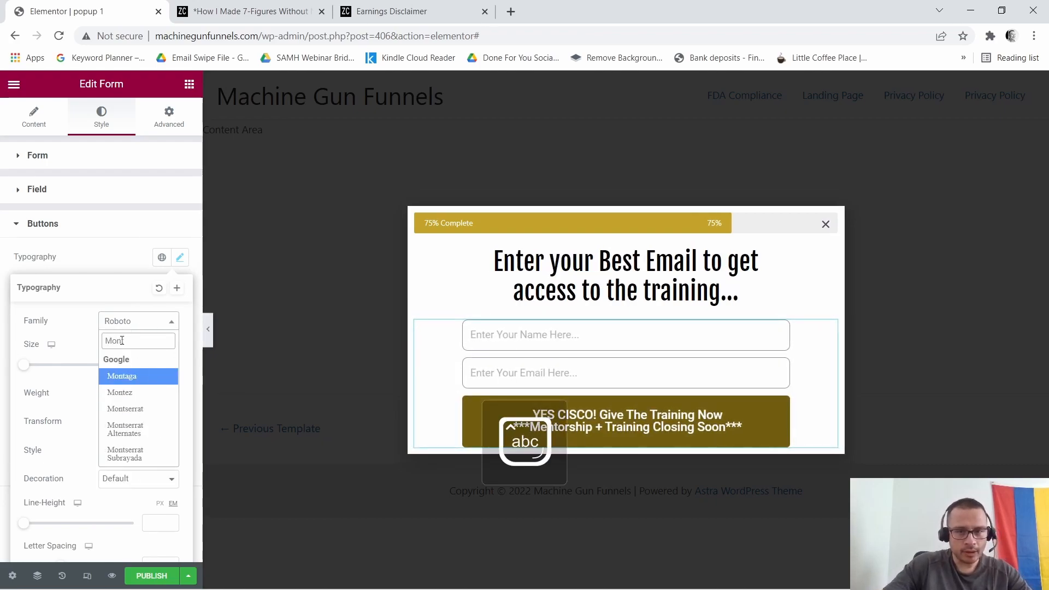
pyautogui.click(125, 409)
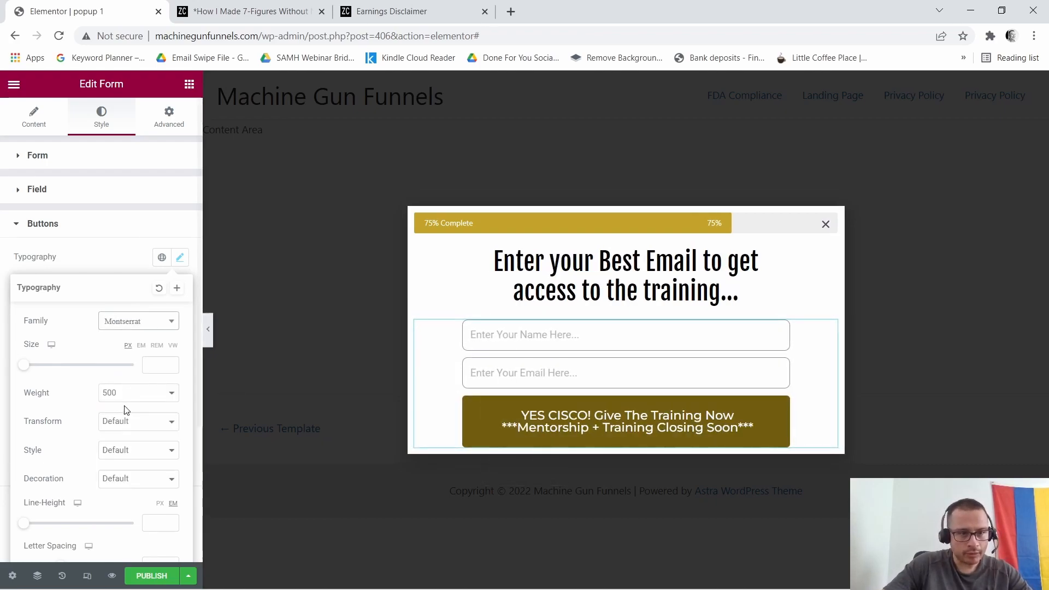
pyautogui.click(171, 364)
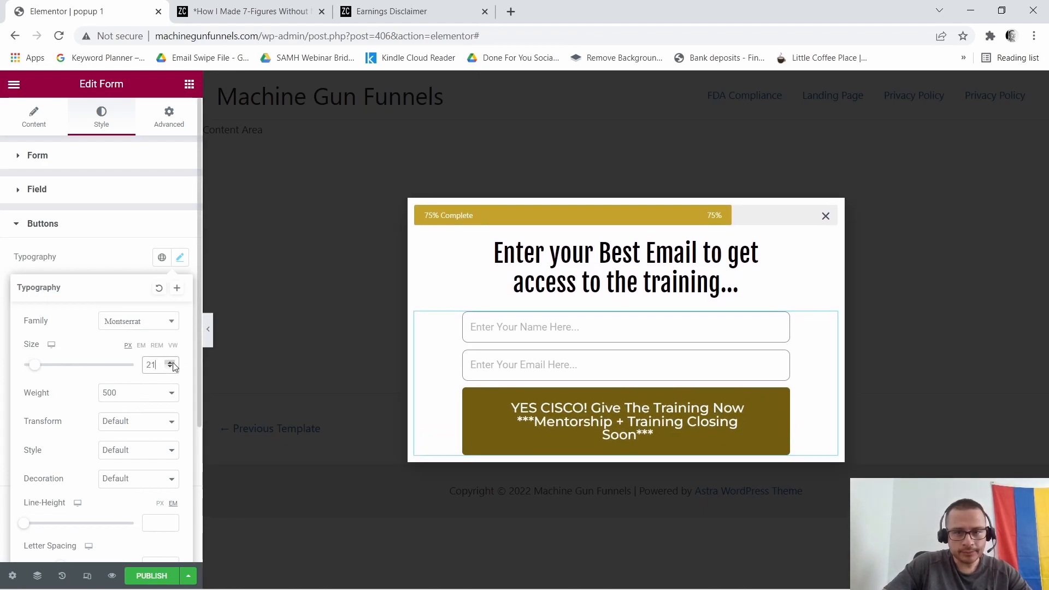
pyautogui.click(174, 369)
pyautogui.click(172, 370)
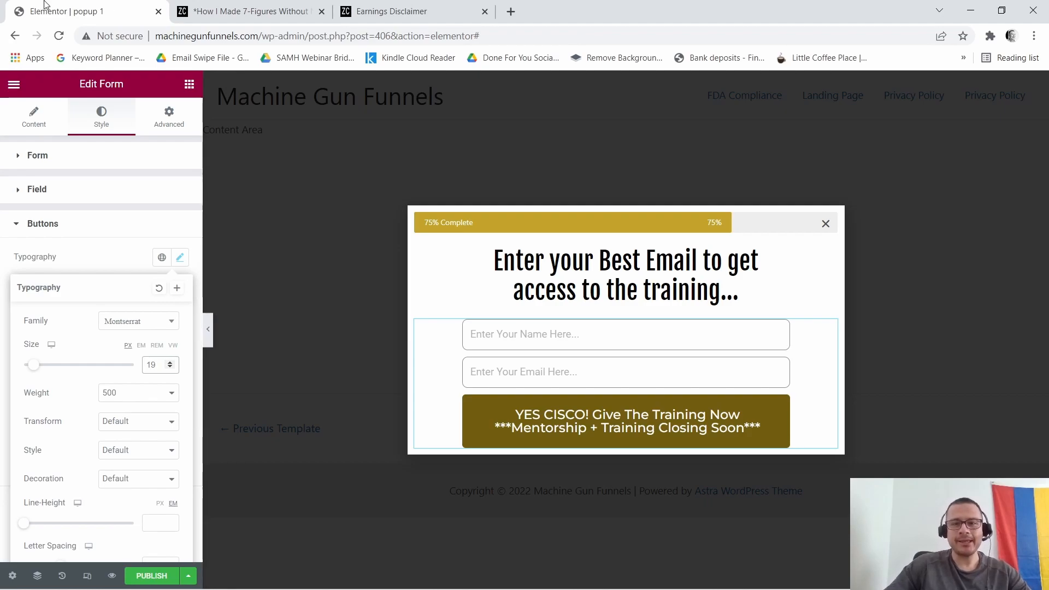
# Copy the line "We will not spam, rent, or sell your information..." from the reference page and return to the popup editor.
pyautogui.click(246, 11)
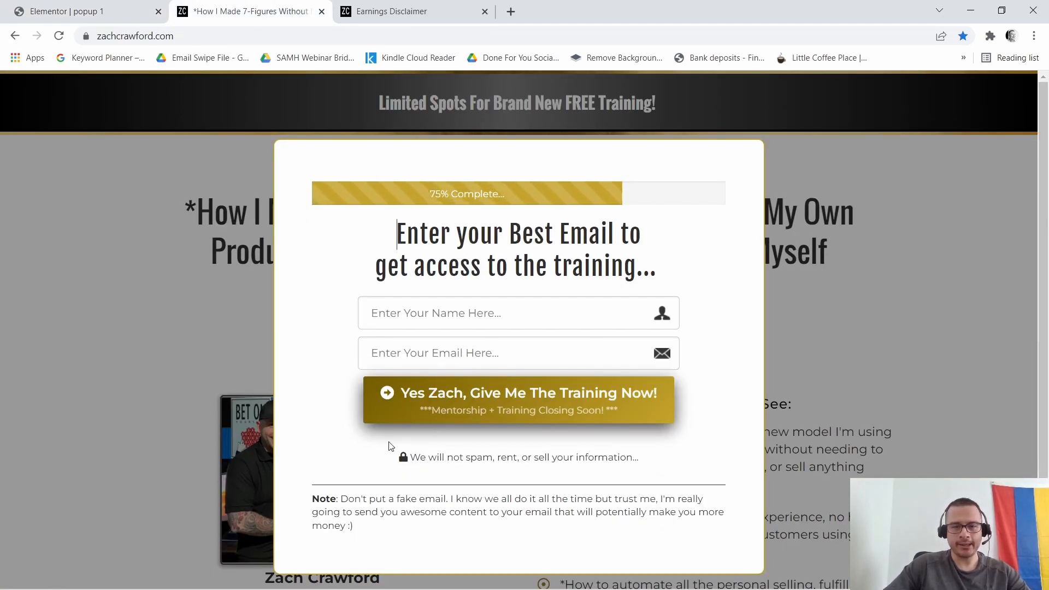
pyautogui.moveTo(411, 457); pyautogui.dragTo(642, 458)
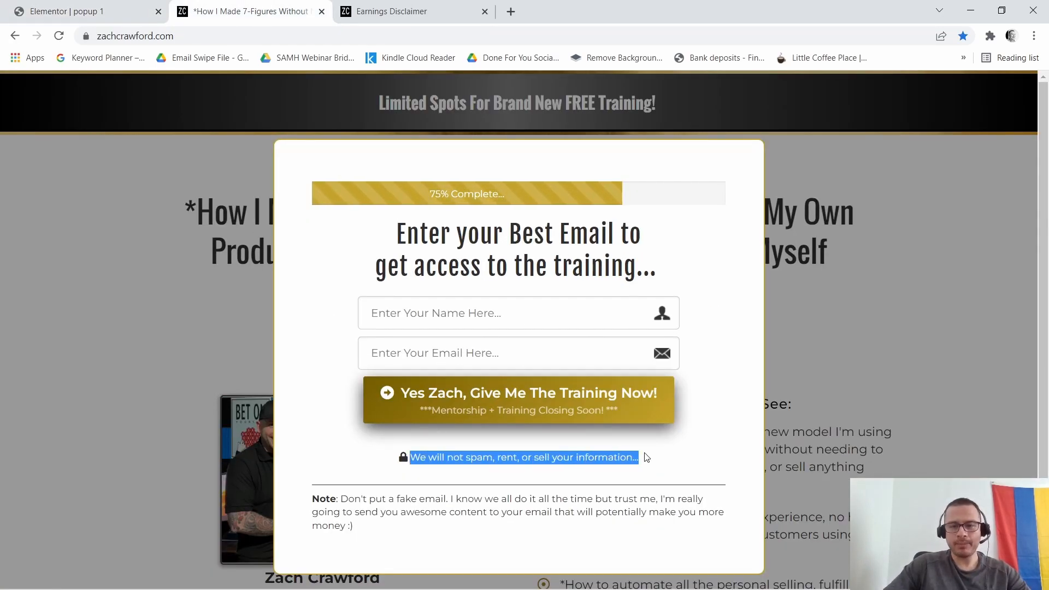
pyautogui.rightClick(590, 462)
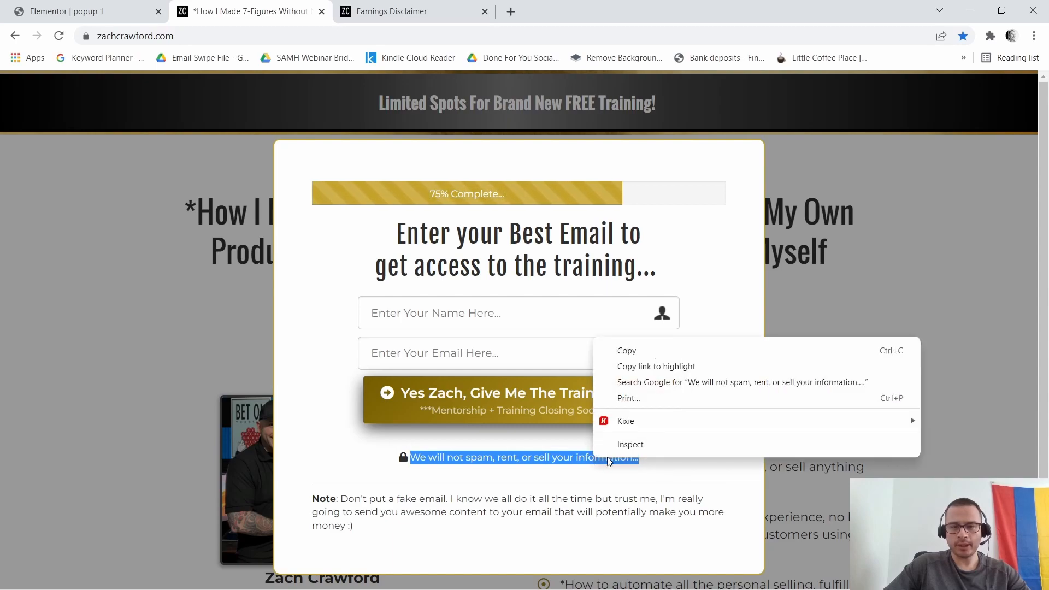
pyautogui.click(637, 353)
pyautogui.click(82, 11)
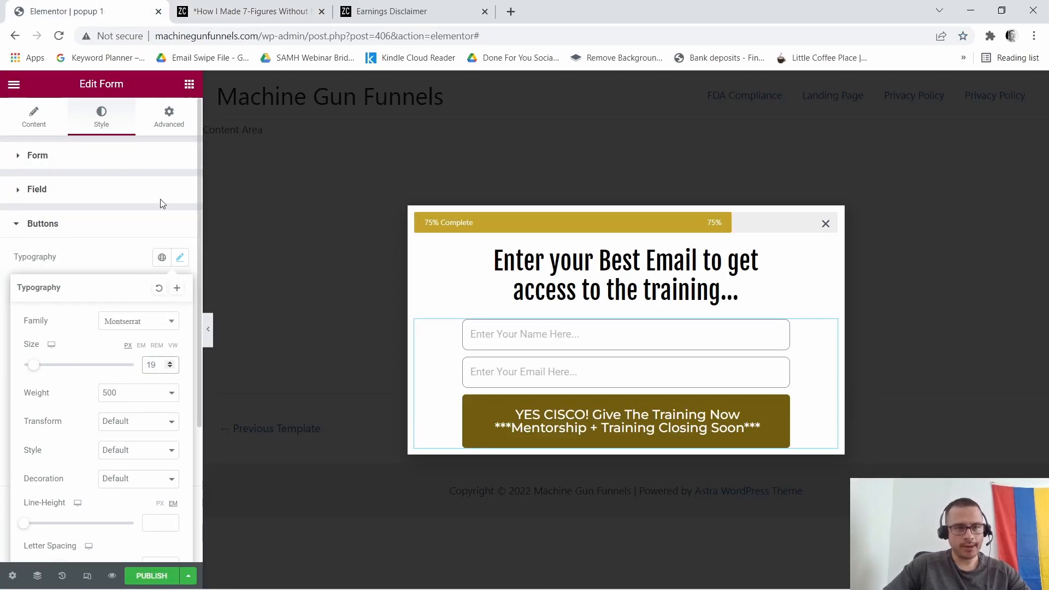
# Add a Heading widget below the form and replace its title with the copied "We will not spam, rent, or sell your information..." line.
pyautogui.click(186, 86)
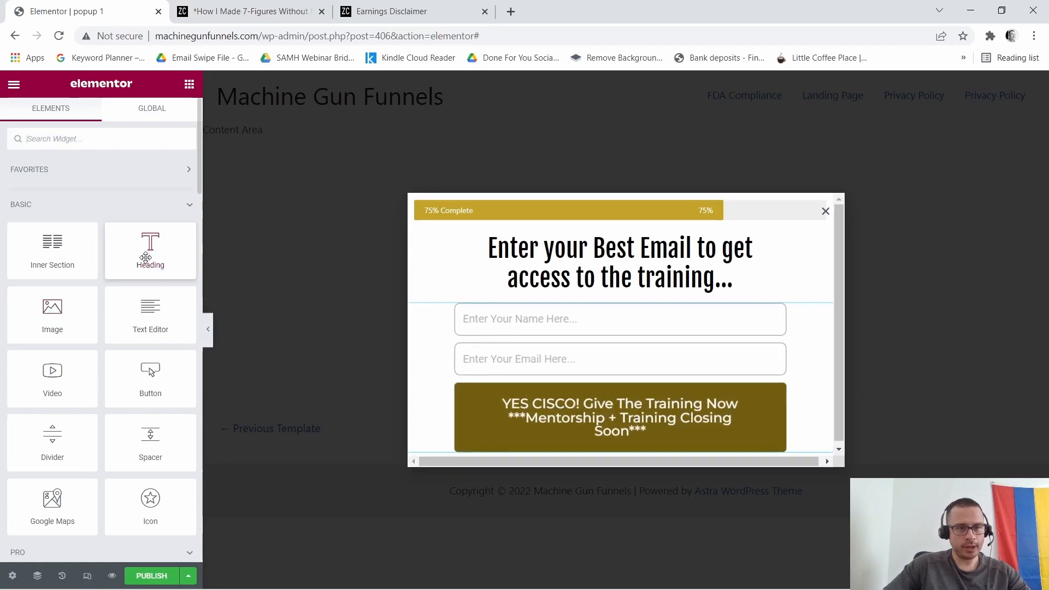
pyautogui.moveTo(150, 263); pyautogui.dragTo(668, 445)
pyautogui.tripleClick(77, 201)
pyautogui.rightClick(77, 201)
pyautogui.click(116, 268)
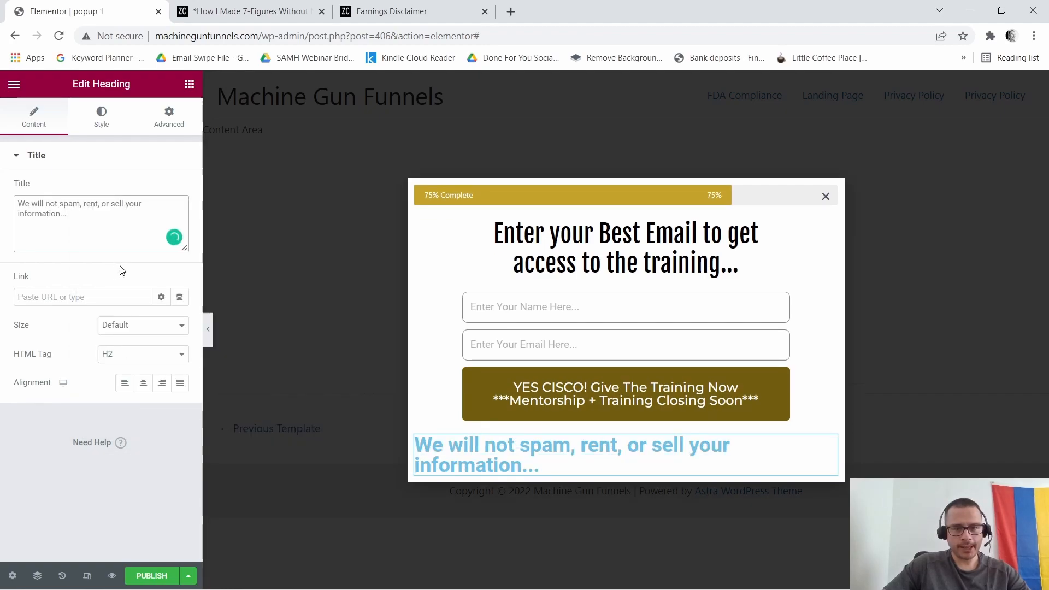
# Set the text color of the no-spam heading to black (#000000).
pyautogui.click(94, 126)
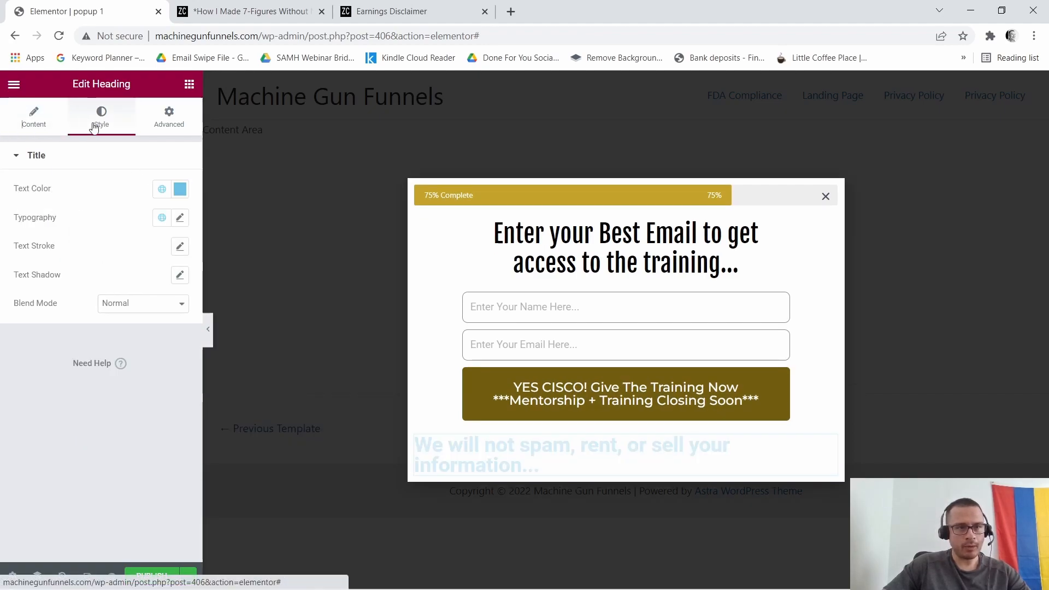
pyautogui.click(180, 189)
pyautogui.moveTo(106, 251); pyautogui.dragTo(10, 367)
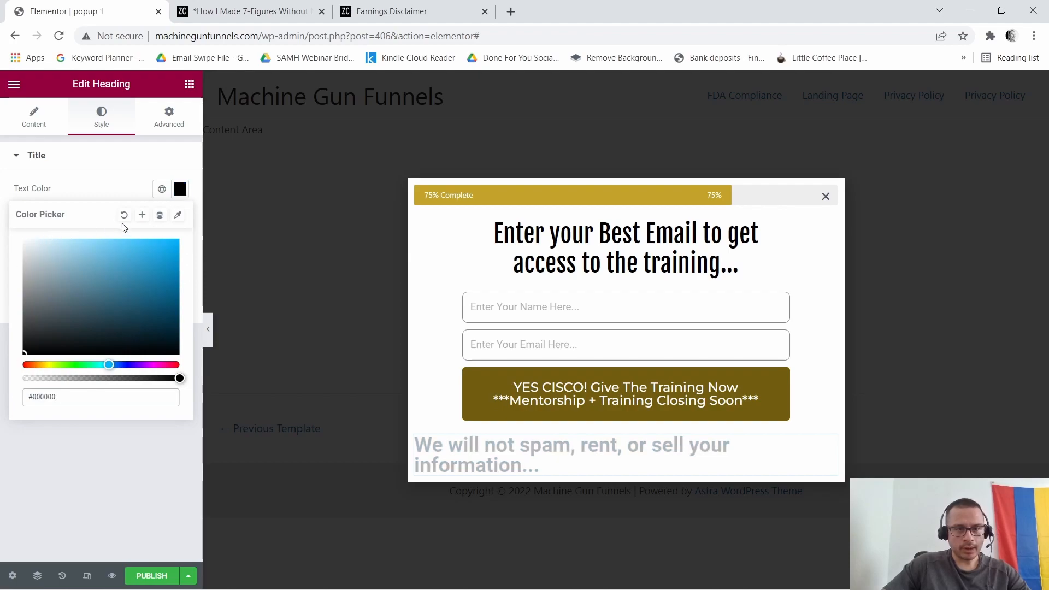
pyautogui.click(185, 196)
# Set the no-spam heading's typography to the Montserrat font family at a size of 15 px.
pyautogui.click(180, 217)
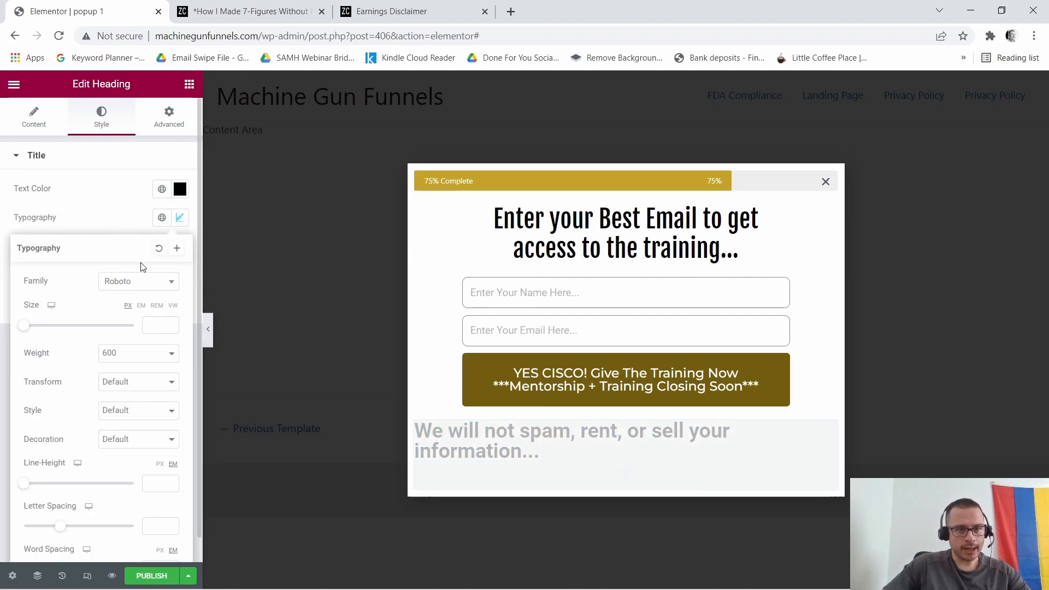
pyautogui.click(171, 283)
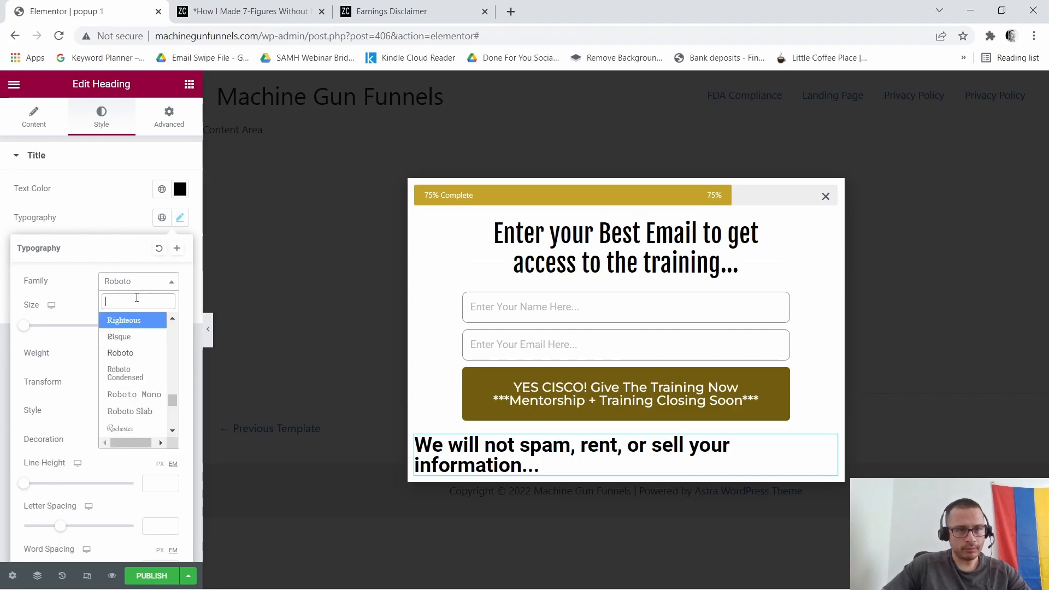
pyautogui.write('Mont')
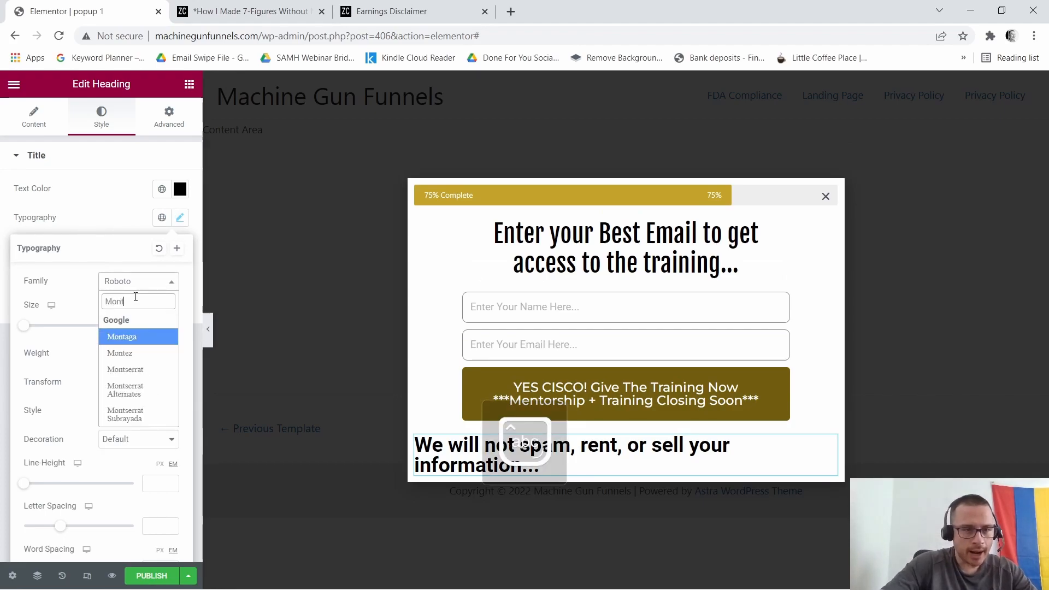
pyautogui.click(111, 376)
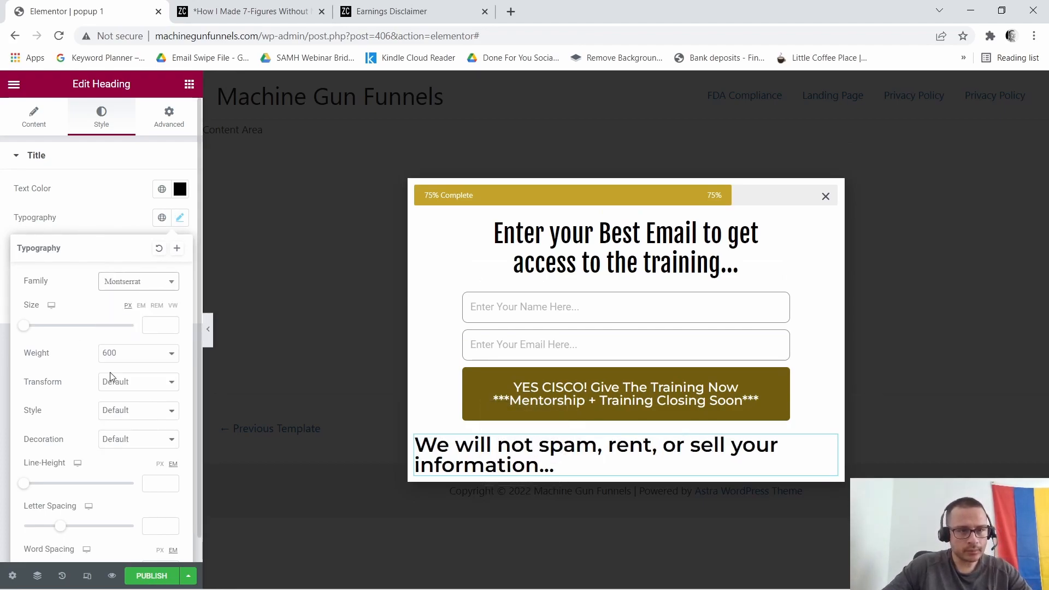
pyautogui.click(175, 324)
pyautogui.click(171, 323)
pyautogui.click(170, 324)
pyautogui.click(170, 323)
pyautogui.click(171, 323)
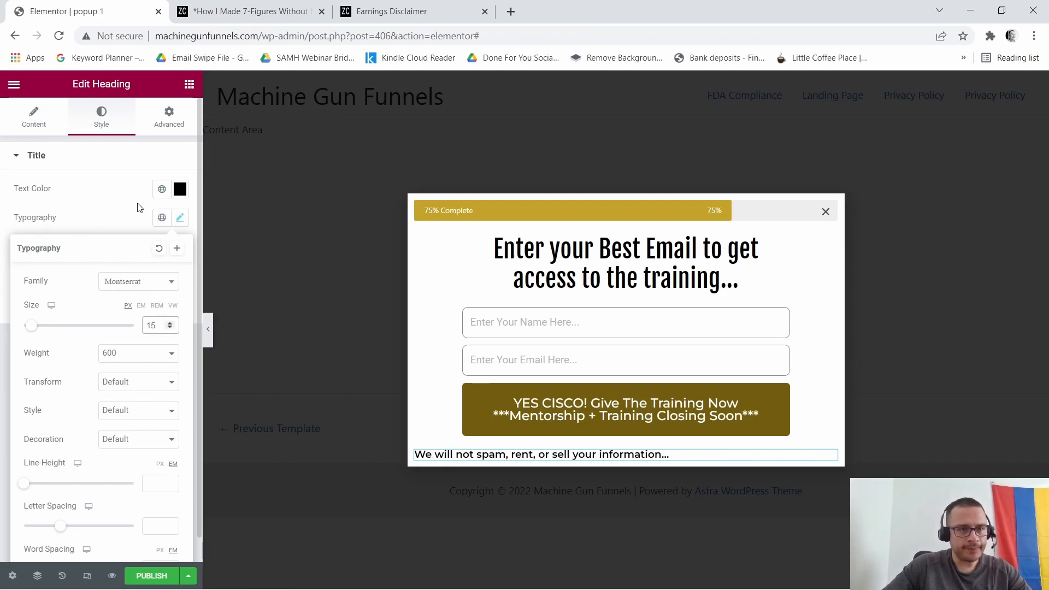
# Center-align the no-spam heading and set its font weight to 400.
pyautogui.click(39, 117)
pyautogui.click(142, 382)
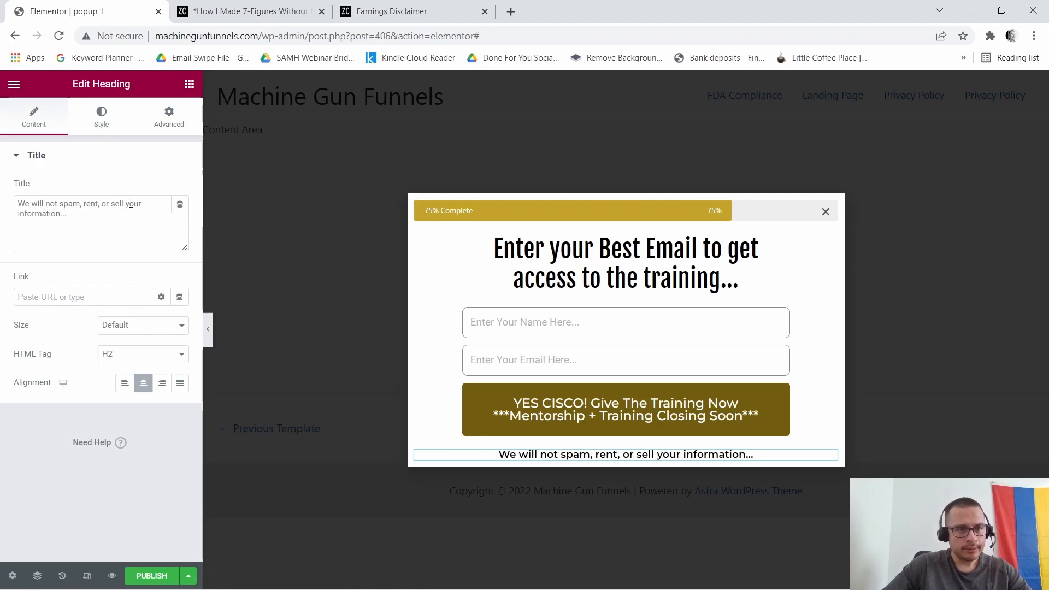
pyautogui.click(102, 121)
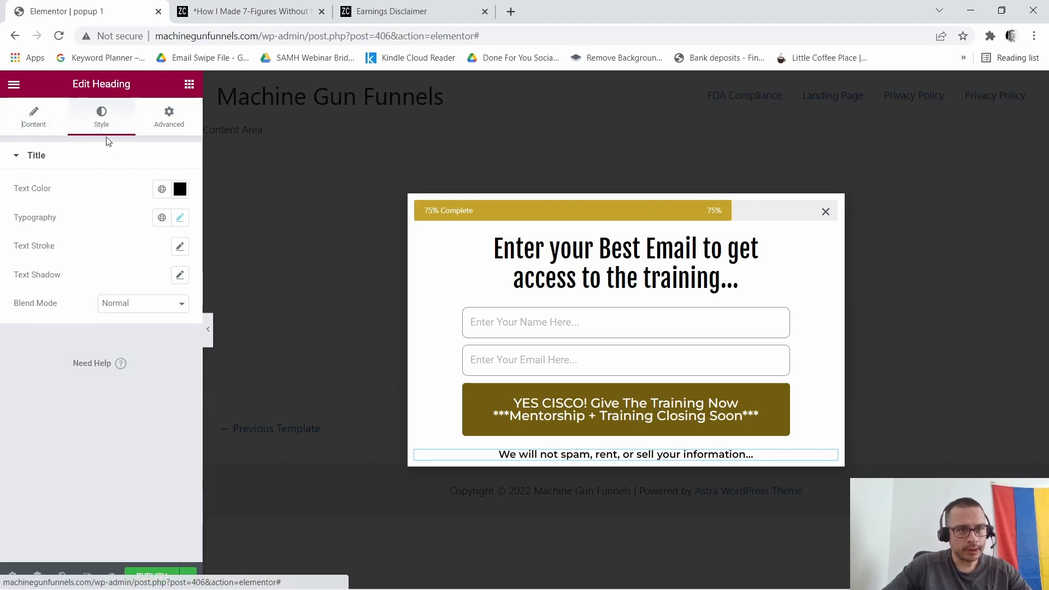
pyautogui.click(180, 218)
pyautogui.click(156, 354)
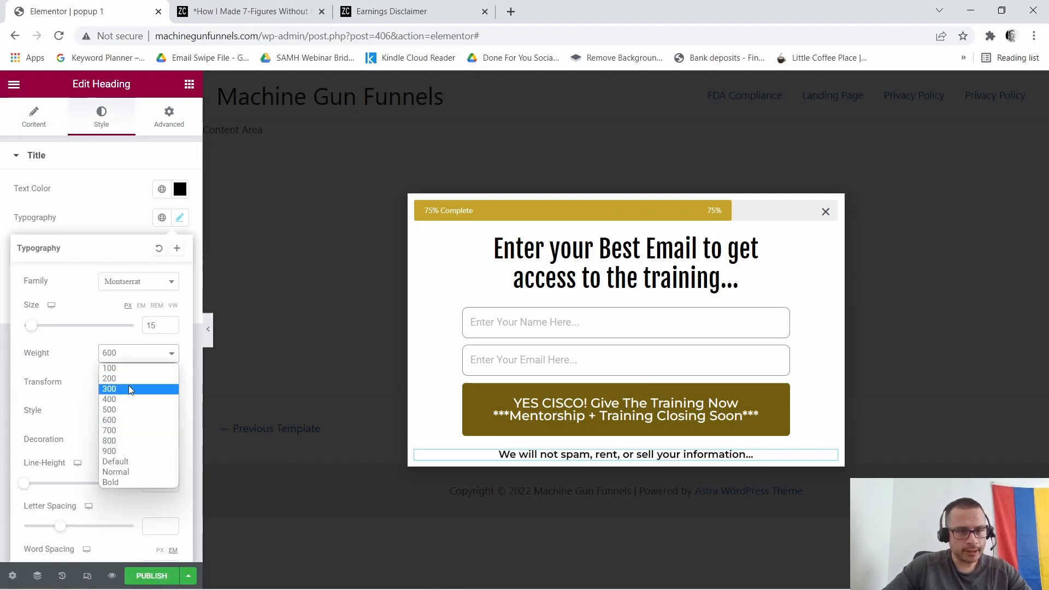
pyautogui.click(111, 397)
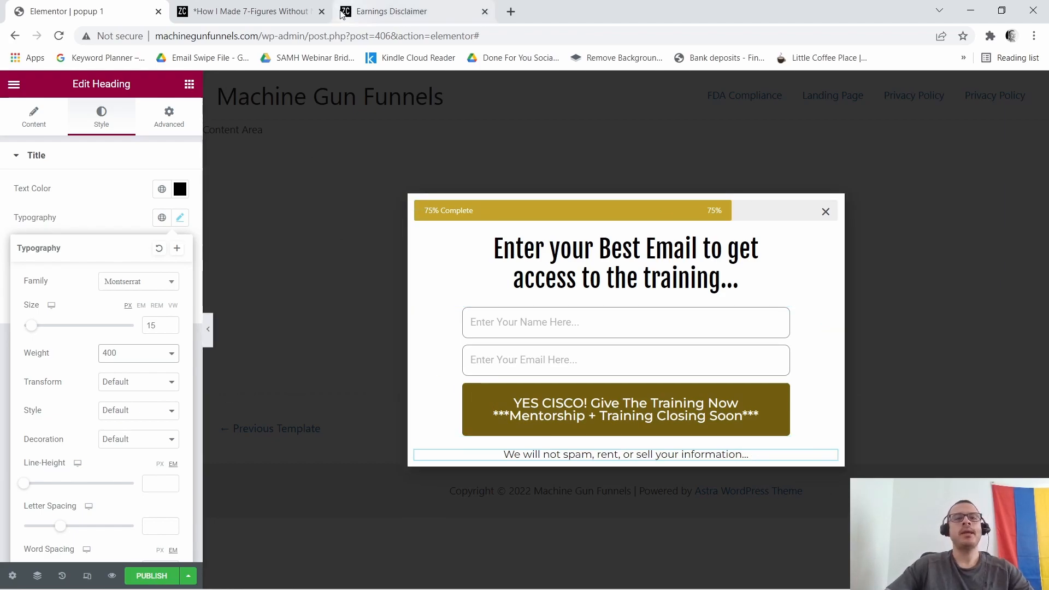
# Copy the "Note: Don't put a fake email..." paragraph from the reference page's popup and return to the popup editor.
pyautogui.click(274, 10)
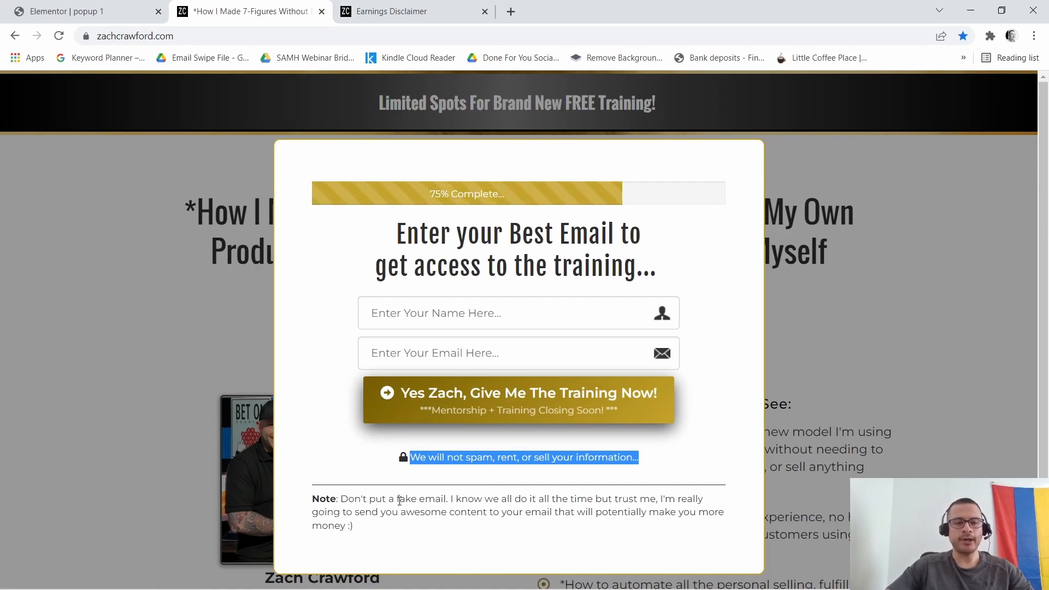
pyautogui.click(313, 501)
pyautogui.moveTo(314, 502); pyautogui.dragTo(492, 527)
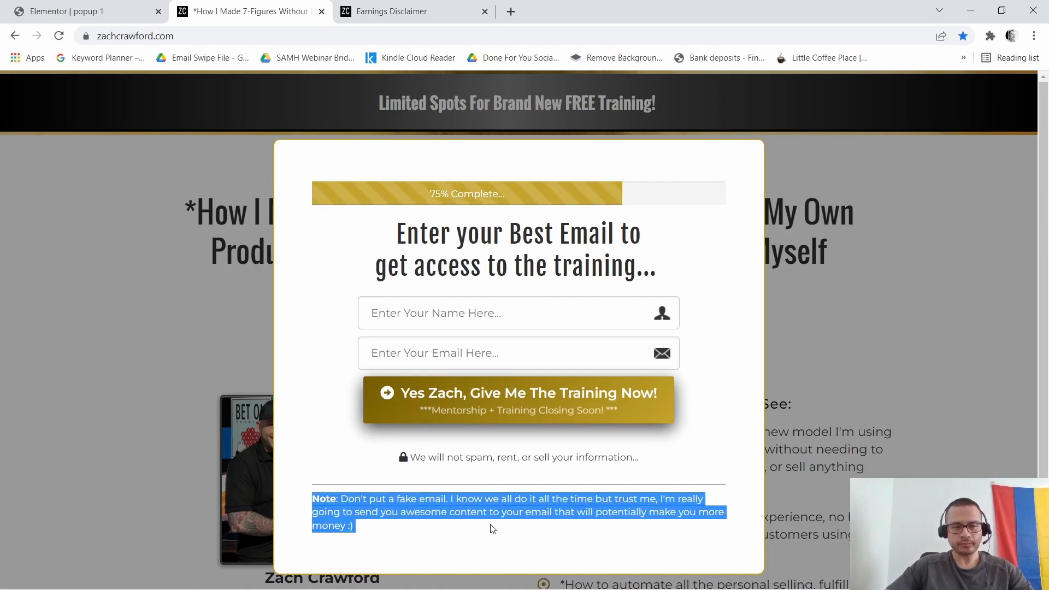
pyautogui.rightClick(483, 525)
pyautogui.click(519, 419)
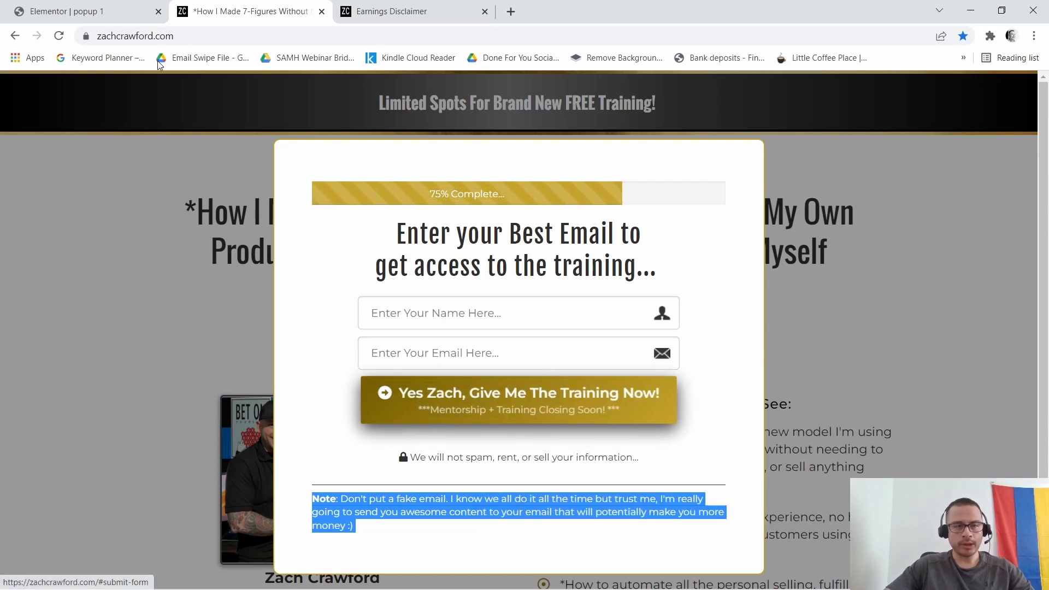
pyautogui.click(117, 7)
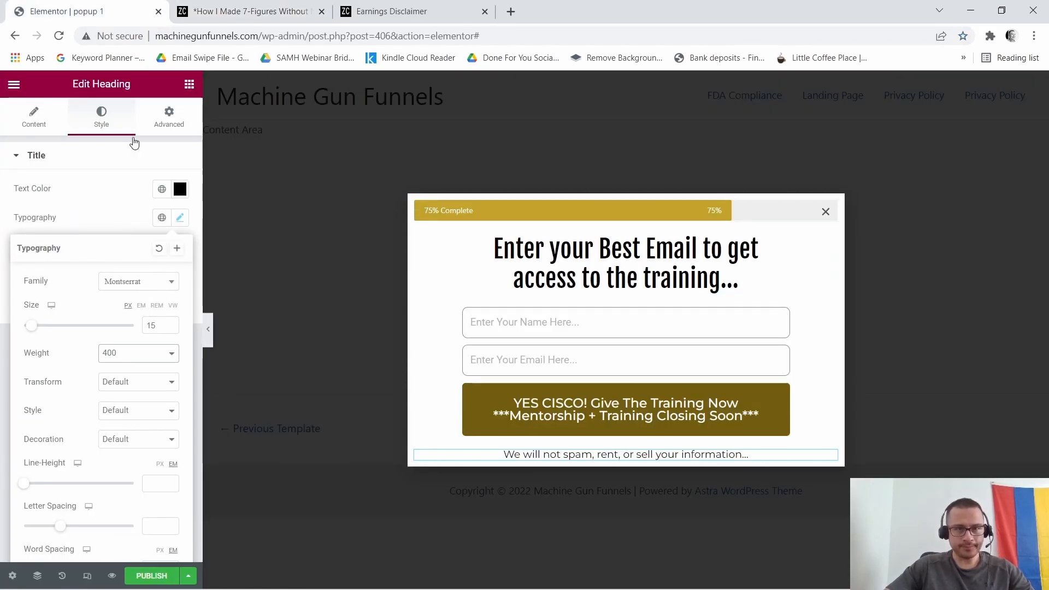
# Add a Divider widget below the no-spam heading, centered and with its width set to 80%.
pyautogui.click(190, 88)
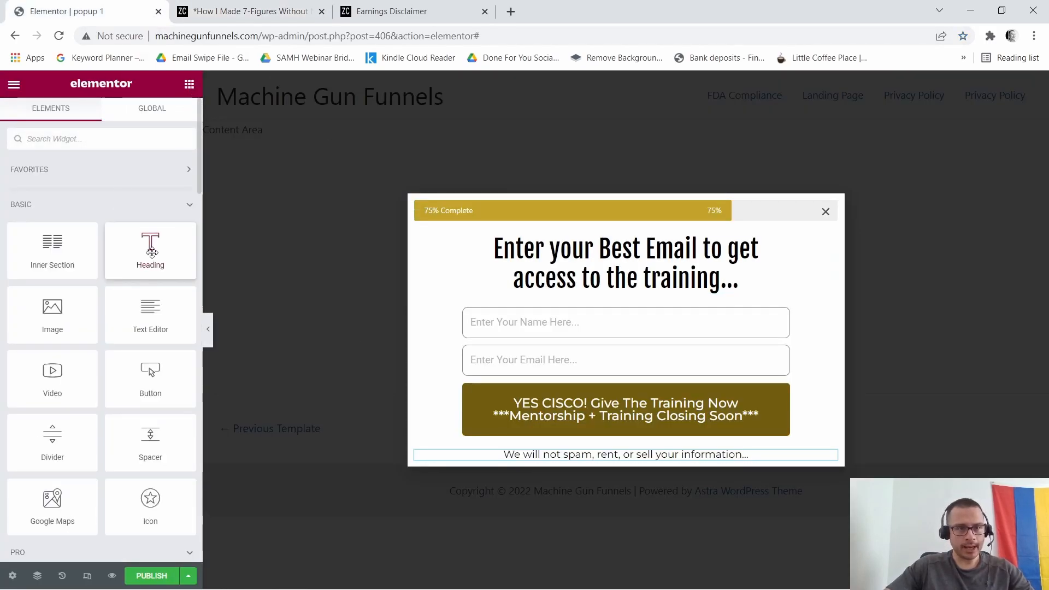
pyautogui.moveTo(53, 437); pyautogui.dragTo(680, 463)
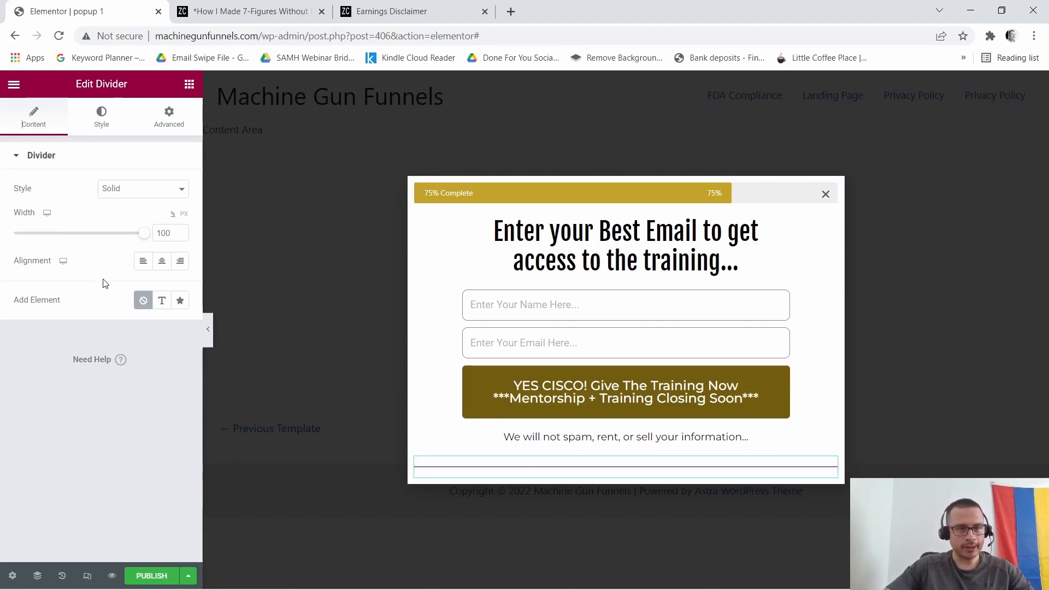
pyautogui.click(161, 261)
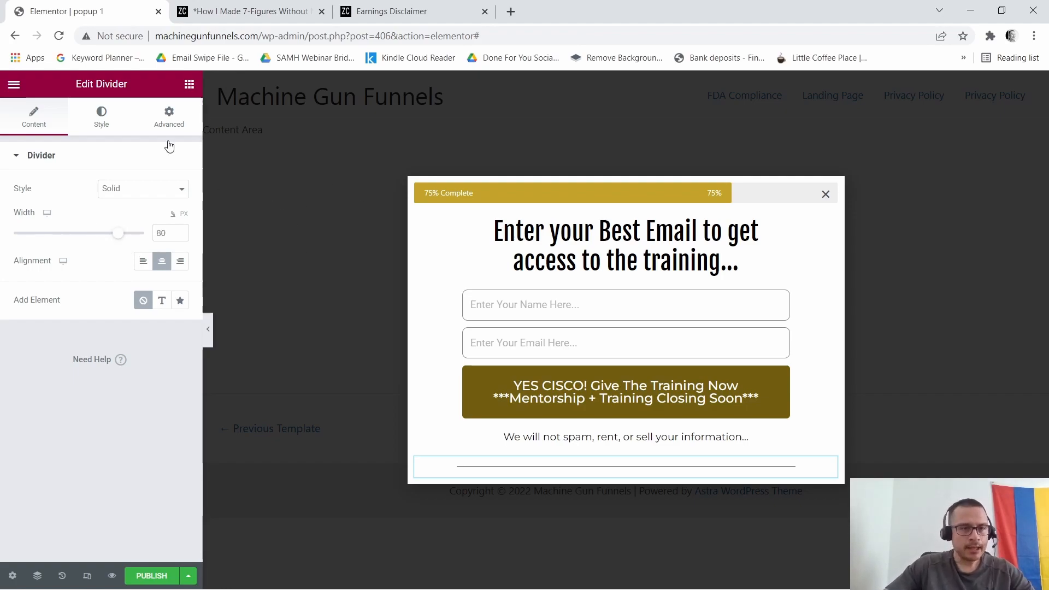
# Add a Text Editor widget below the divider and replace its placeholder text with the copied "Note: Don't put a fake email..." paragraph.
pyautogui.click(188, 85)
pyautogui.moveTo(151, 316); pyautogui.dragTo(629, 468)
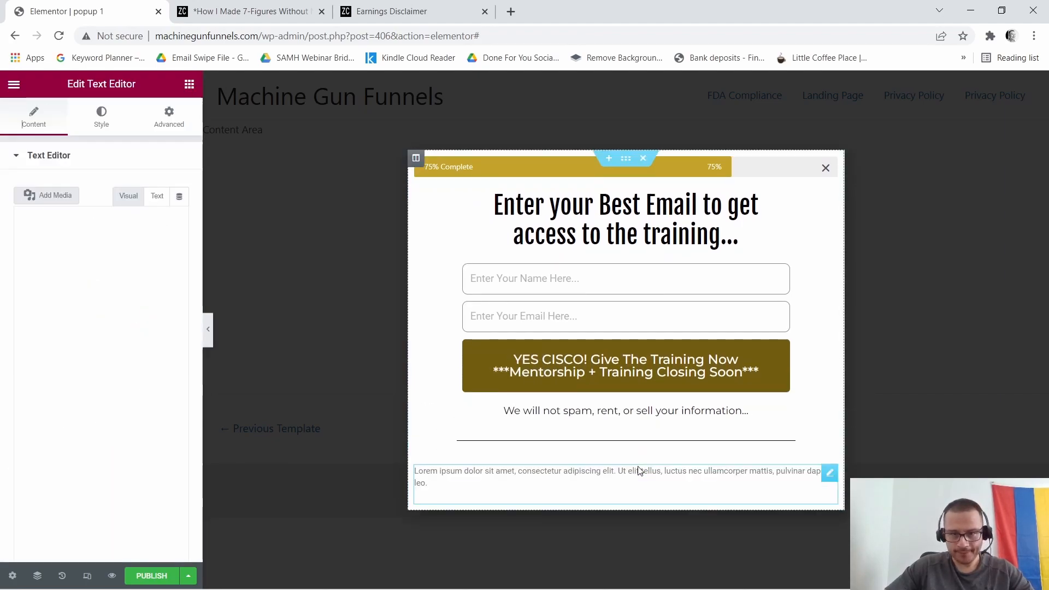
pyautogui.moveTo(27, 276); pyautogui.dragTo(88, 356)
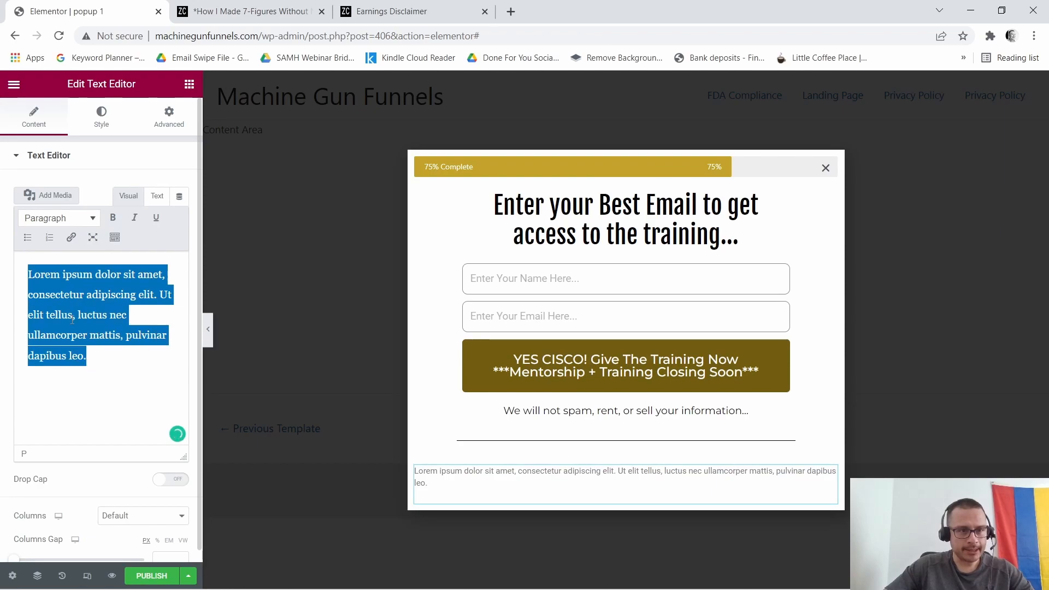
pyautogui.rightClick(72, 356)
pyautogui.click(104, 399)
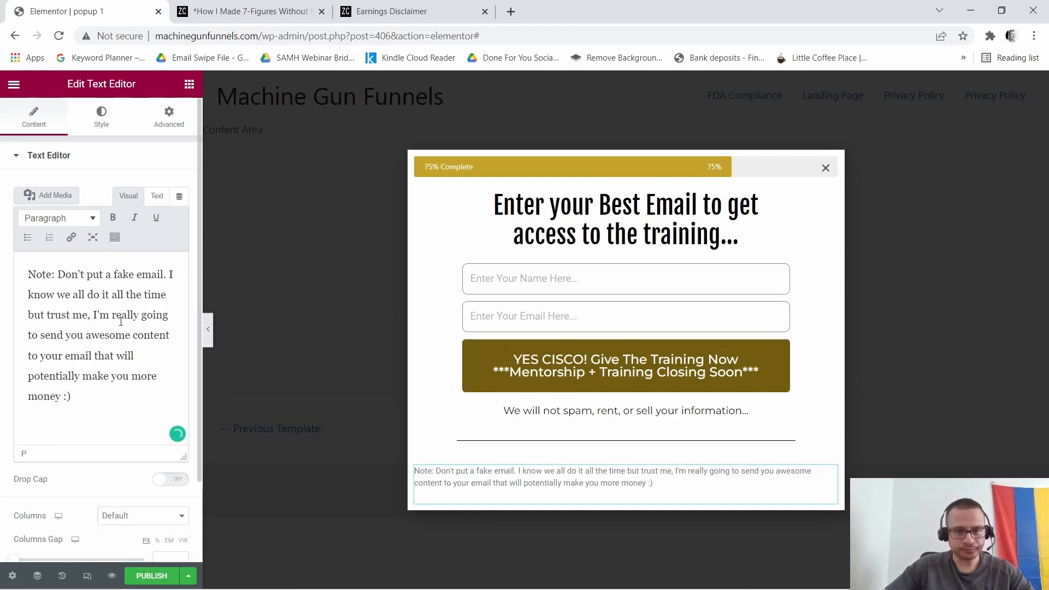
# Set the note paragraph's typography to the Montserrat font family at a size of 16 px.
pyautogui.click(92, 126)
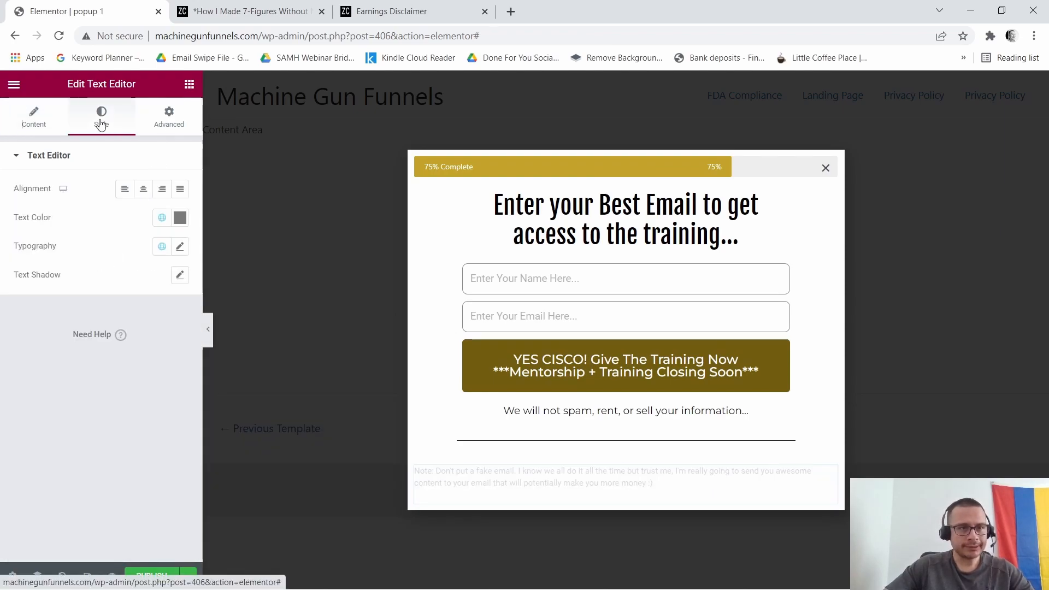
pyautogui.click(176, 249)
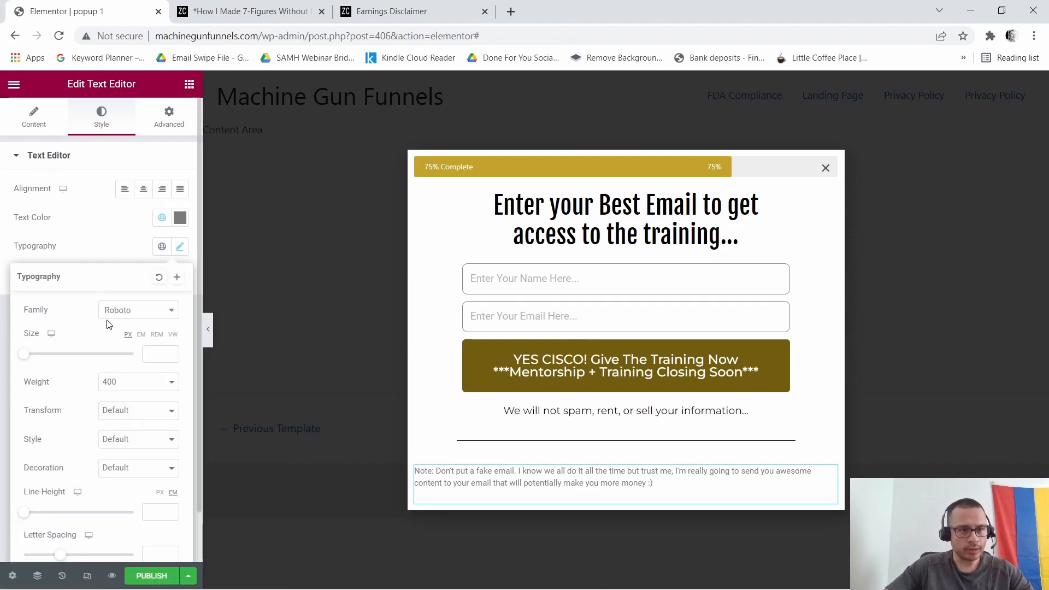
pyautogui.click(164, 310)
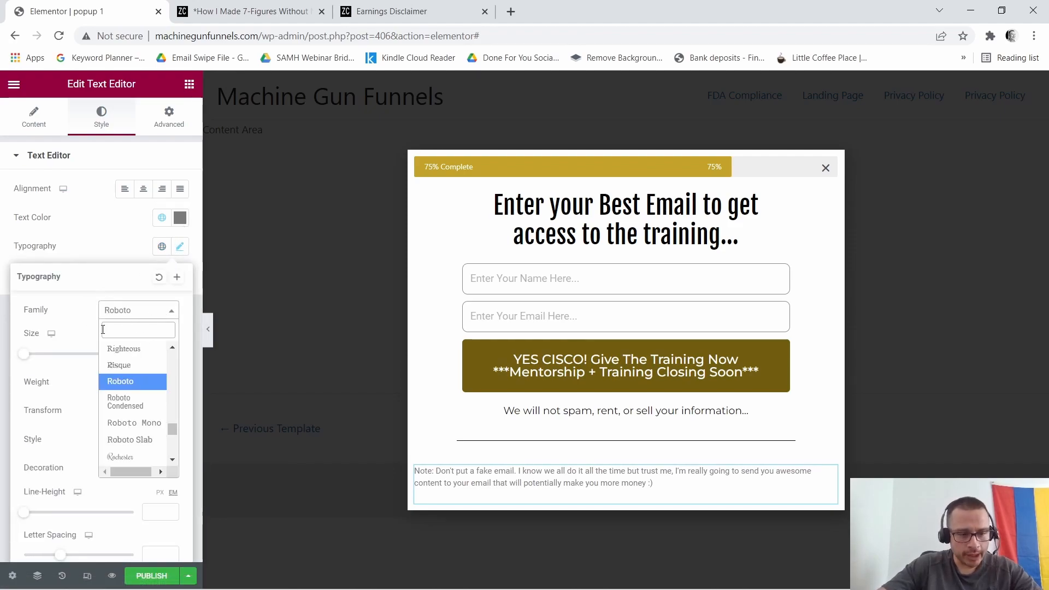
pyautogui.write('Mont')
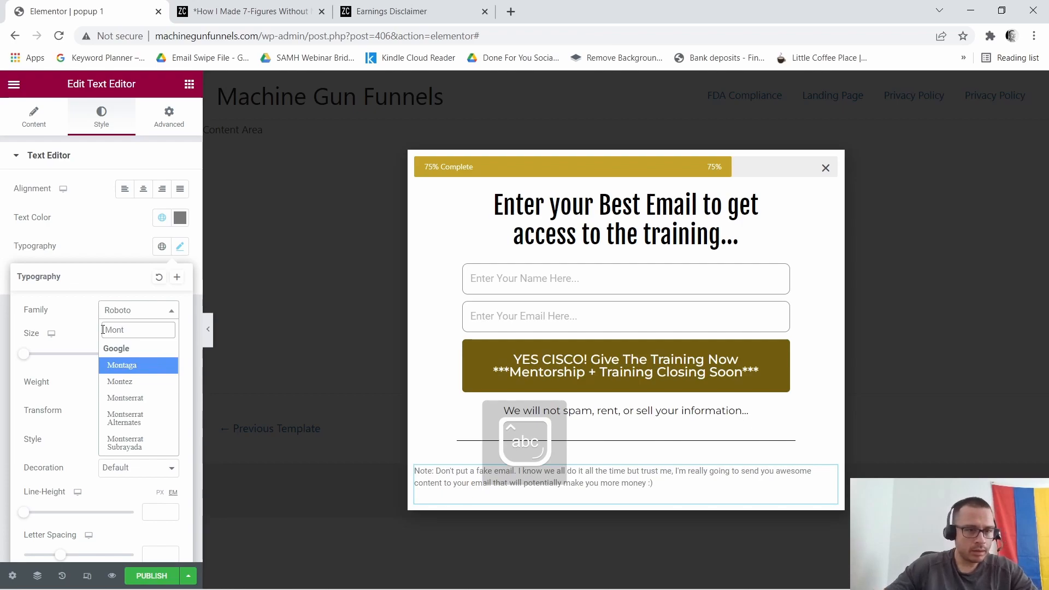
pyautogui.click(149, 384)
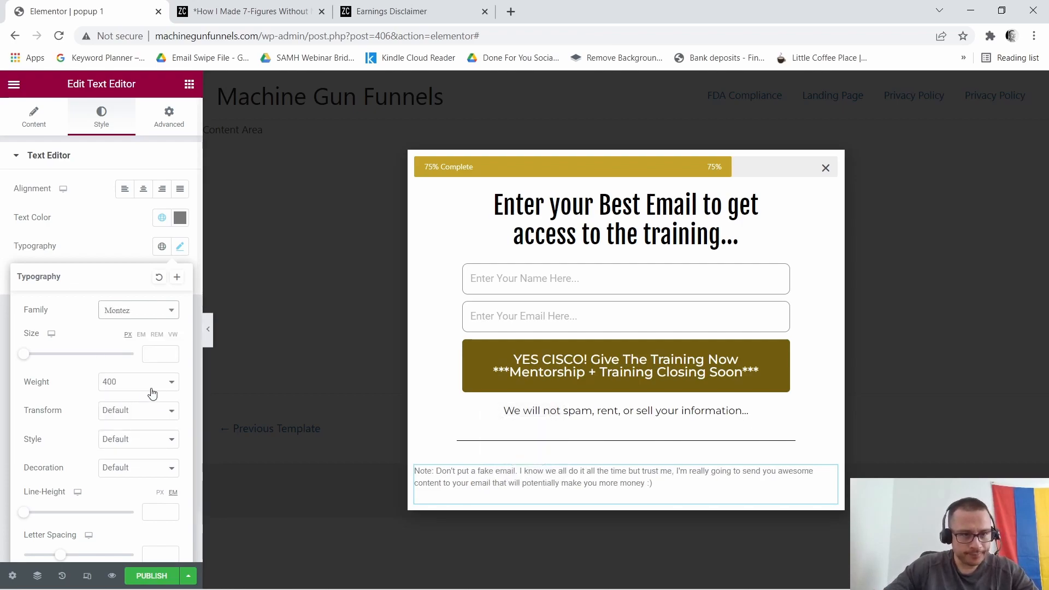
pyautogui.click(171, 311)
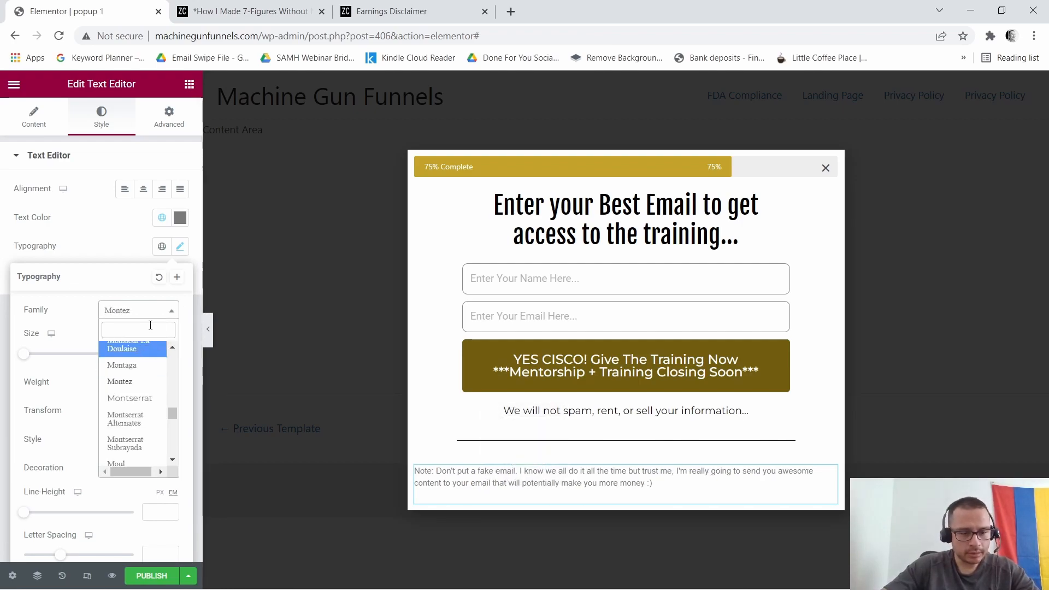
pyautogui.write('Mont')
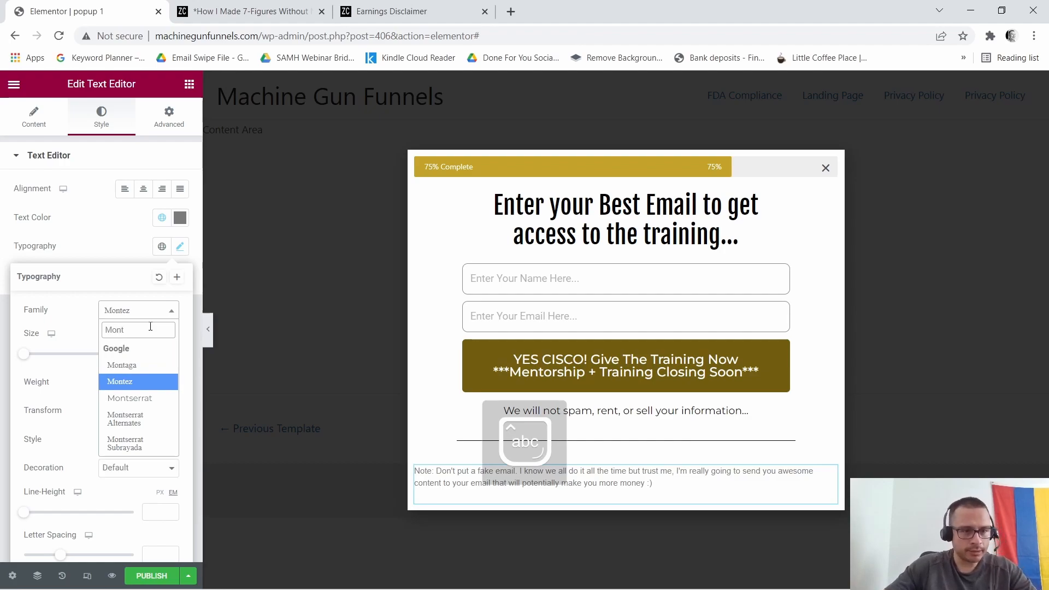
pyautogui.click(143, 401)
pyautogui.click(172, 353)
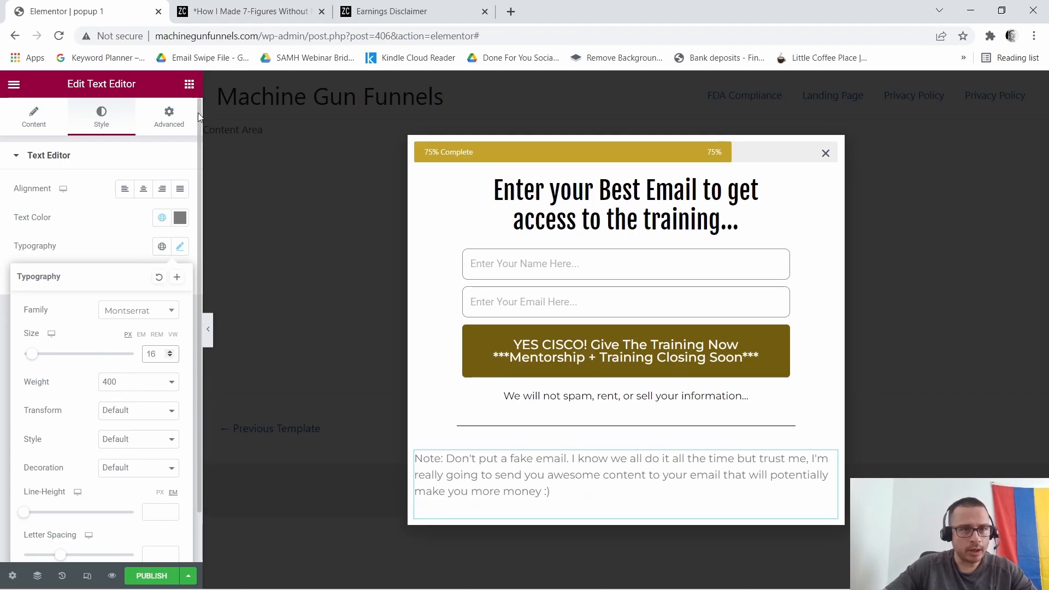
# Unlink the note paragraph's padding values and set the right padding to 50 px and the left padding to 55 px.
pyautogui.click(169, 117)
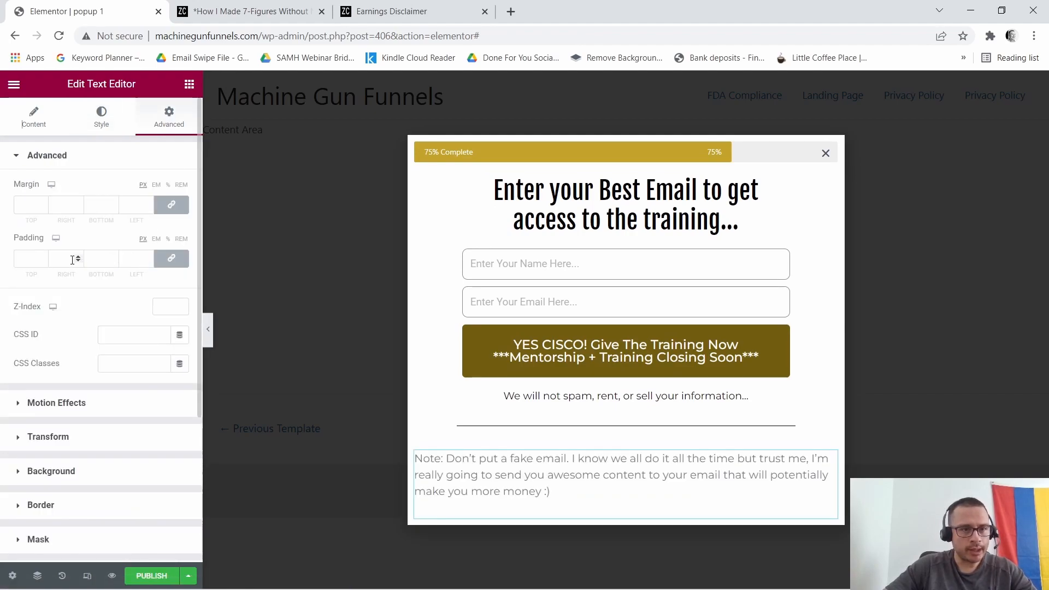
pyautogui.click(171, 259)
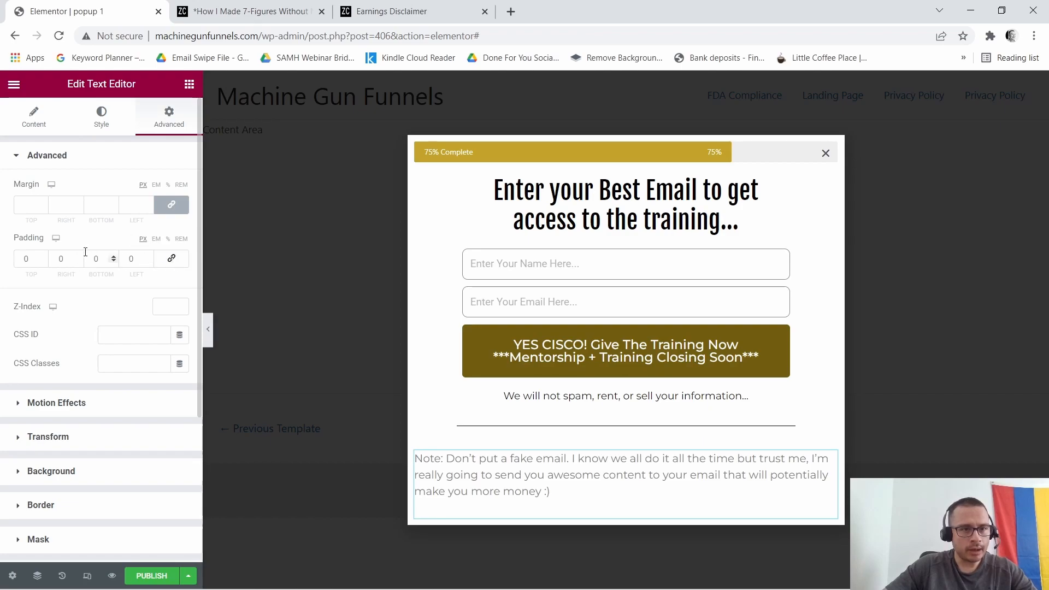
pyautogui.click(79, 256)
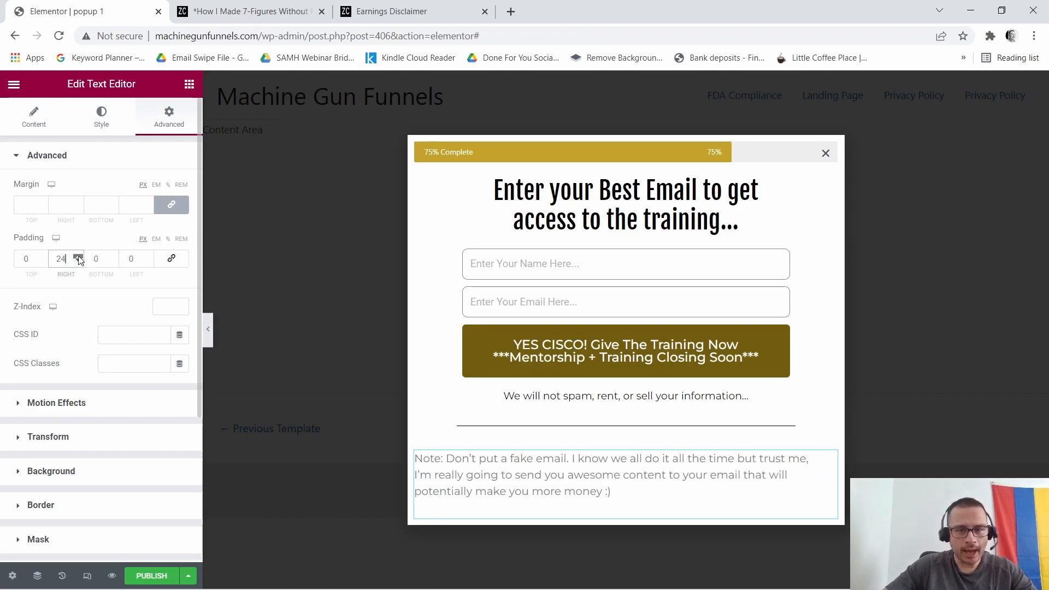
pyautogui.click(78, 256)
pyautogui.click(79, 256)
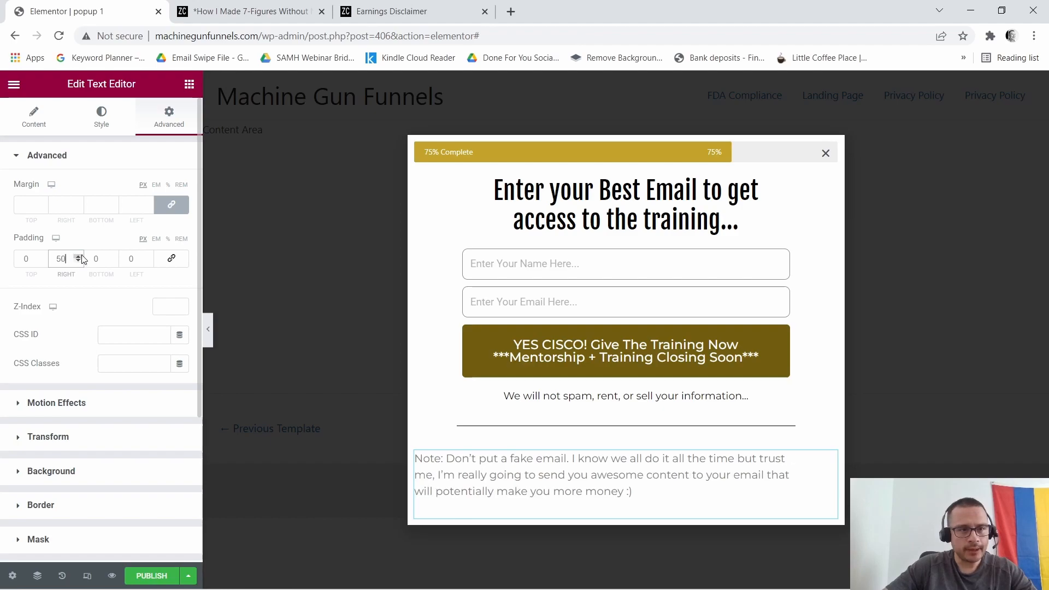
pyautogui.click(149, 256)
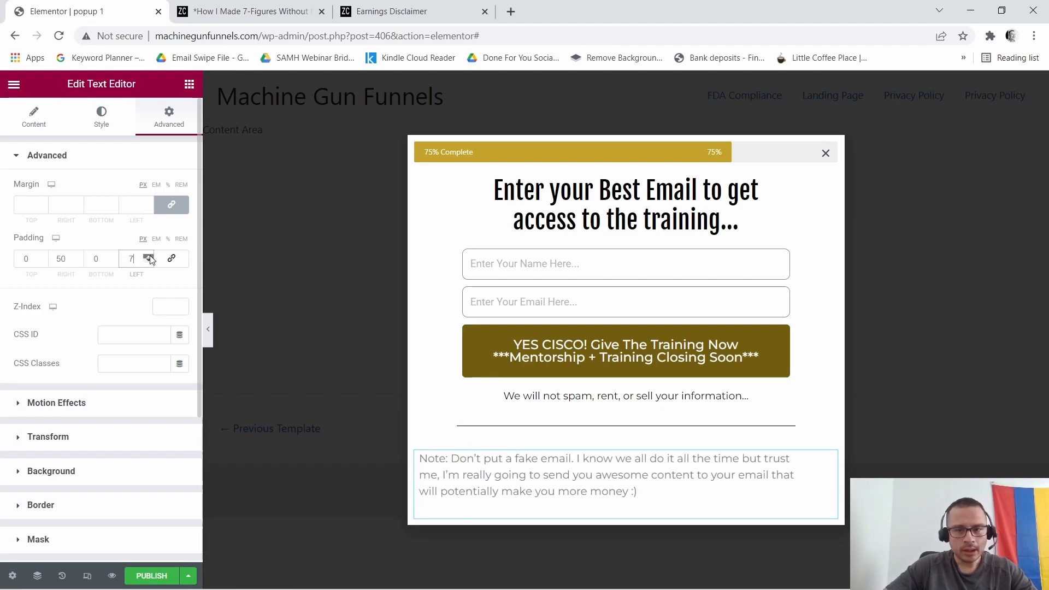
pyautogui.click(149, 256)
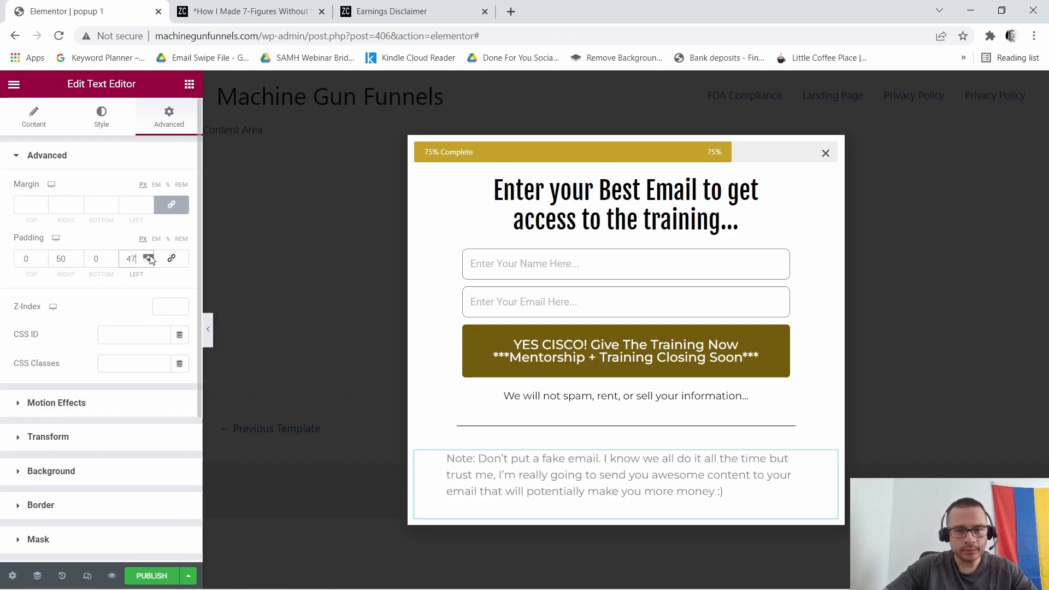
pyautogui.click(149, 256)
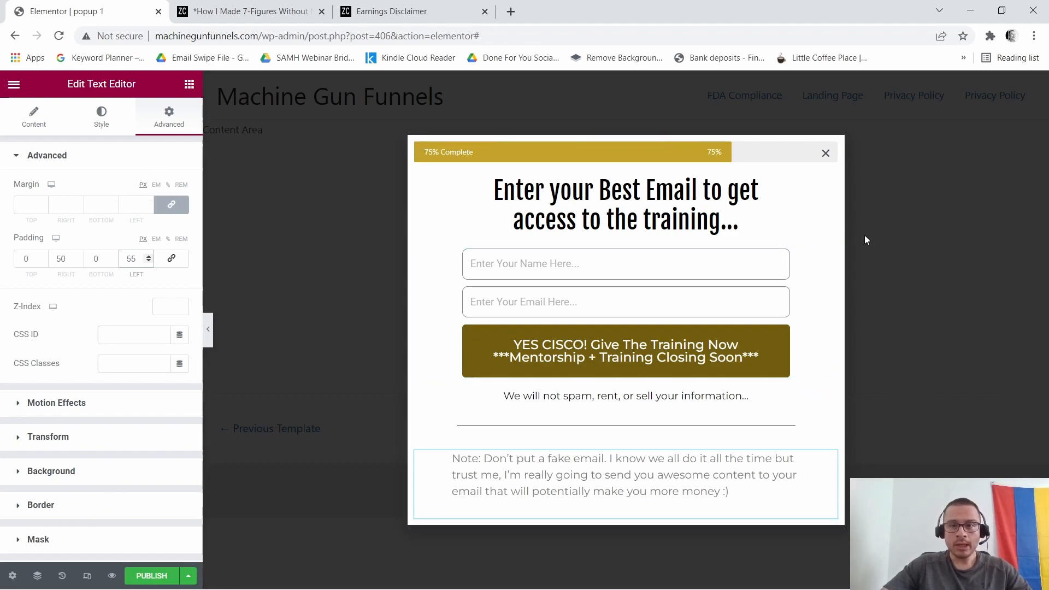
# Check the reference page's popup, return to the editor, and give the whole popup a 10 px border radius on all corners.
pyautogui.click(317, 6)
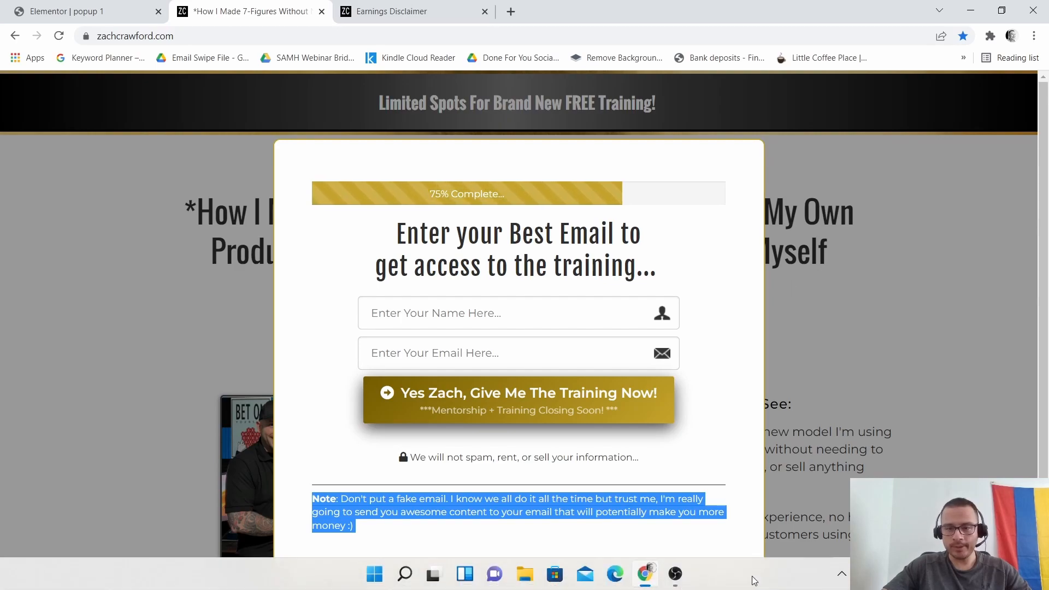
pyautogui.click(65, 11)
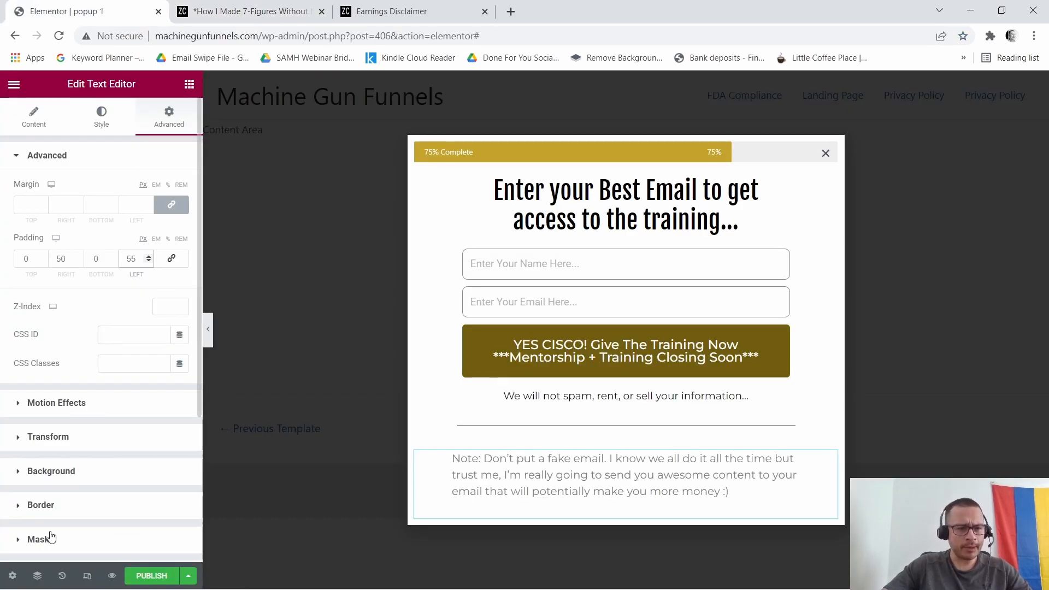
pyautogui.click(12, 575)
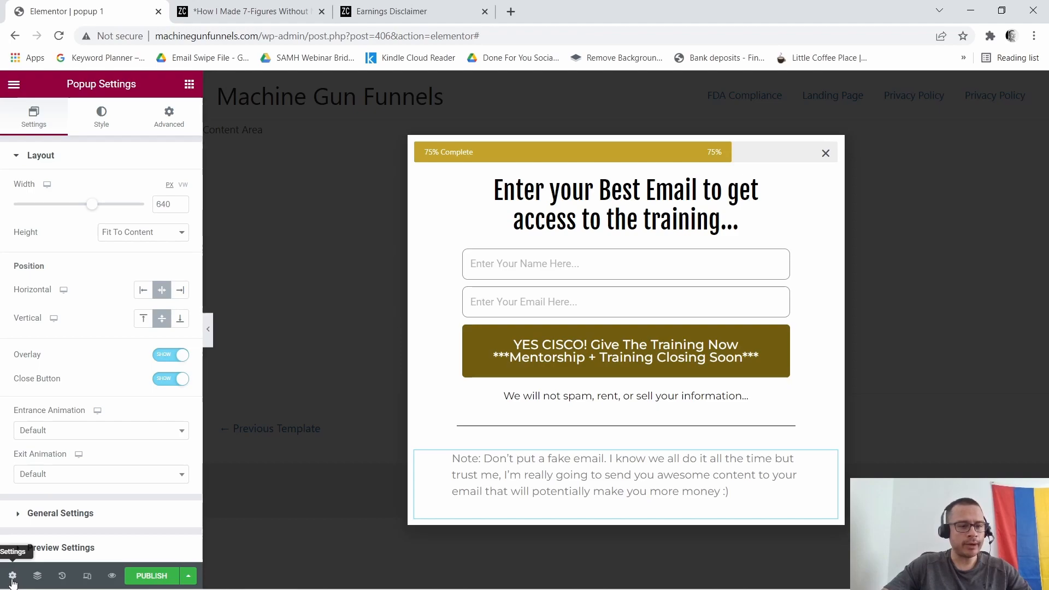
pyautogui.click(101, 114)
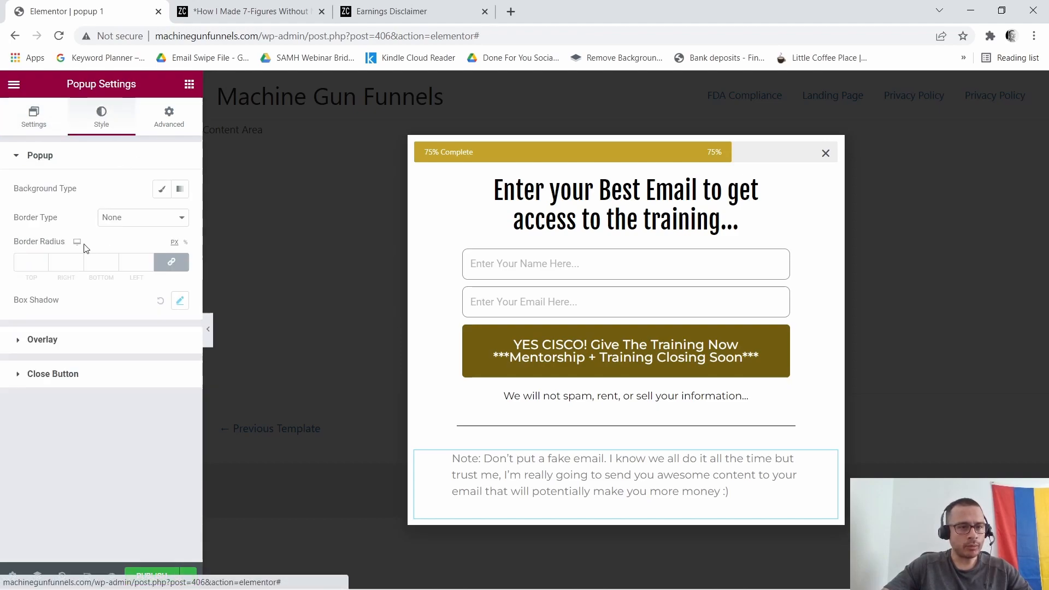
pyautogui.click(43, 264)
pyautogui.write('10')
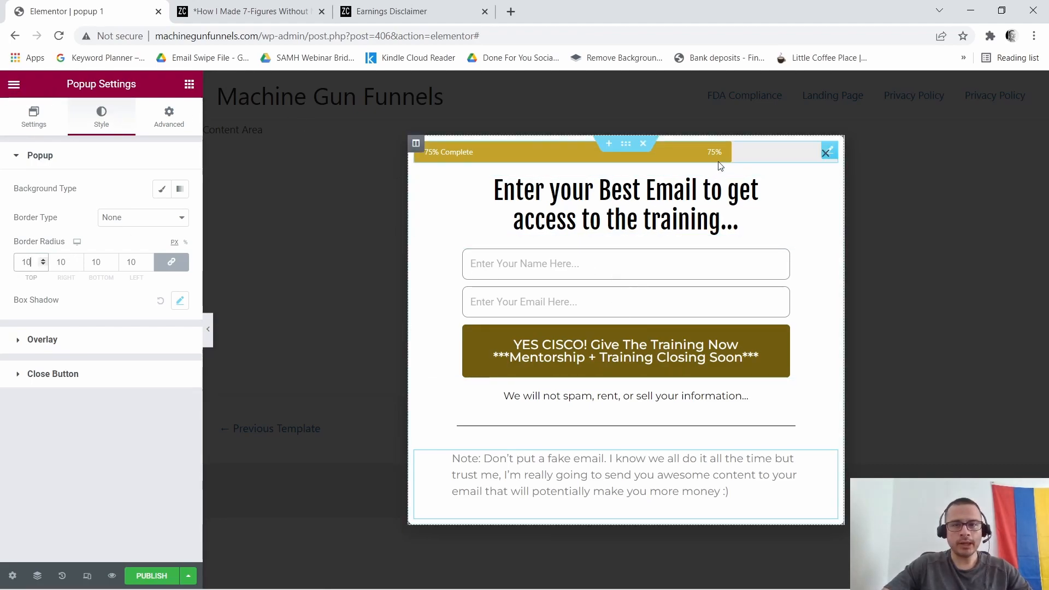
# Unlink the progress bar's padding values and set them to 30 px top, 40 px right and 40 px left.
pyautogui.click(759, 145)
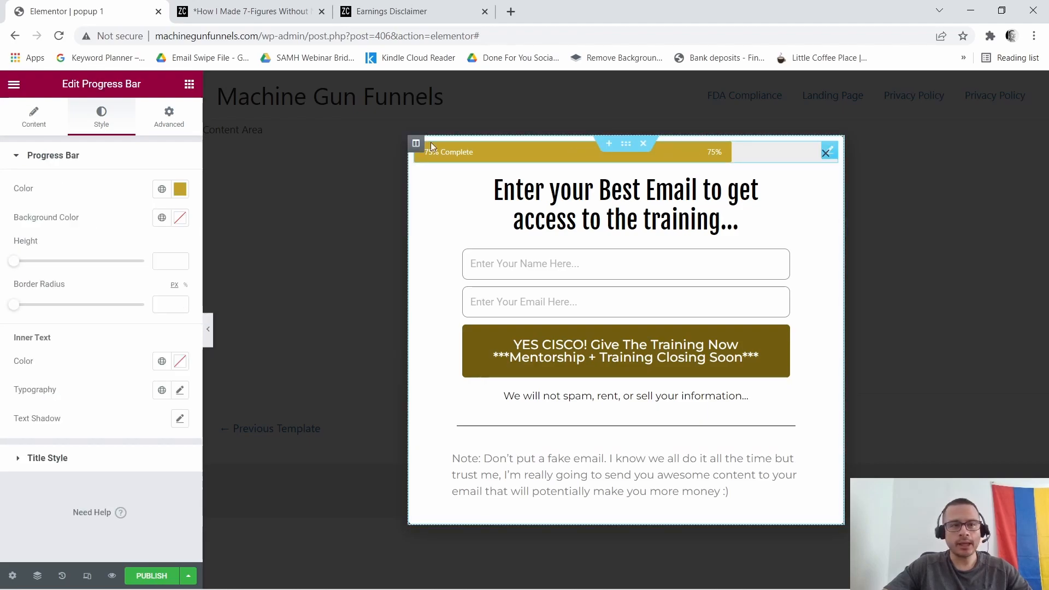
pyautogui.click(174, 123)
pyautogui.click(177, 255)
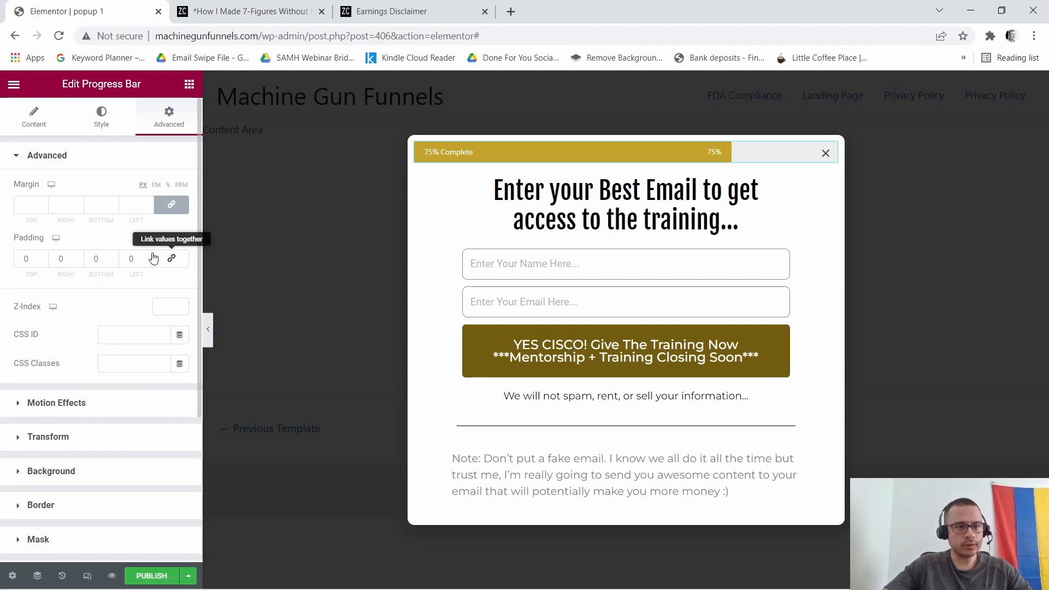
pyautogui.click(44, 258)
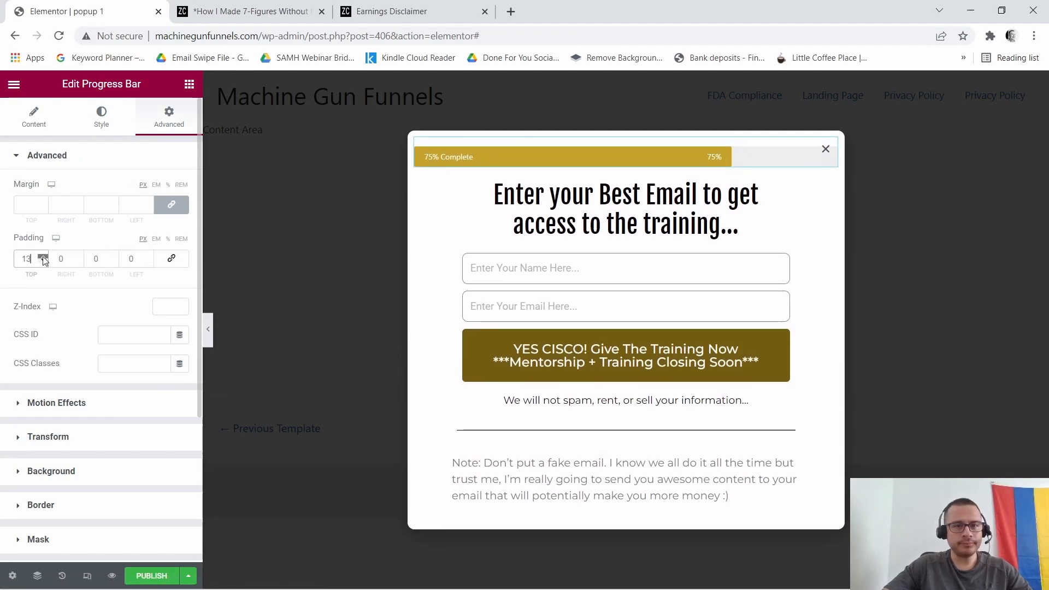
pyautogui.click(45, 262)
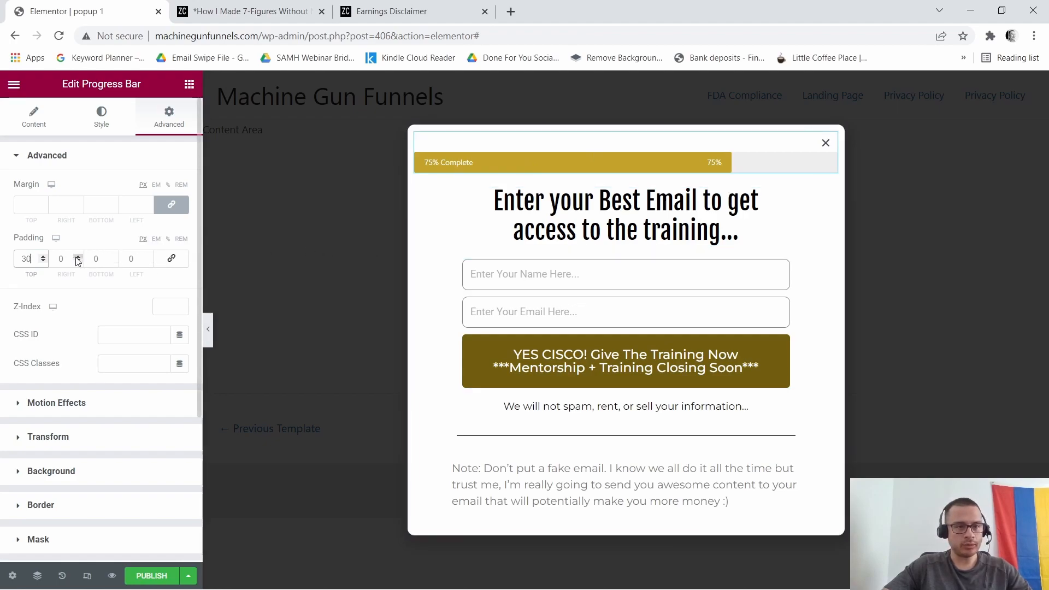
pyautogui.moveTo(79, 257); pyautogui.dragTo(78, 258)
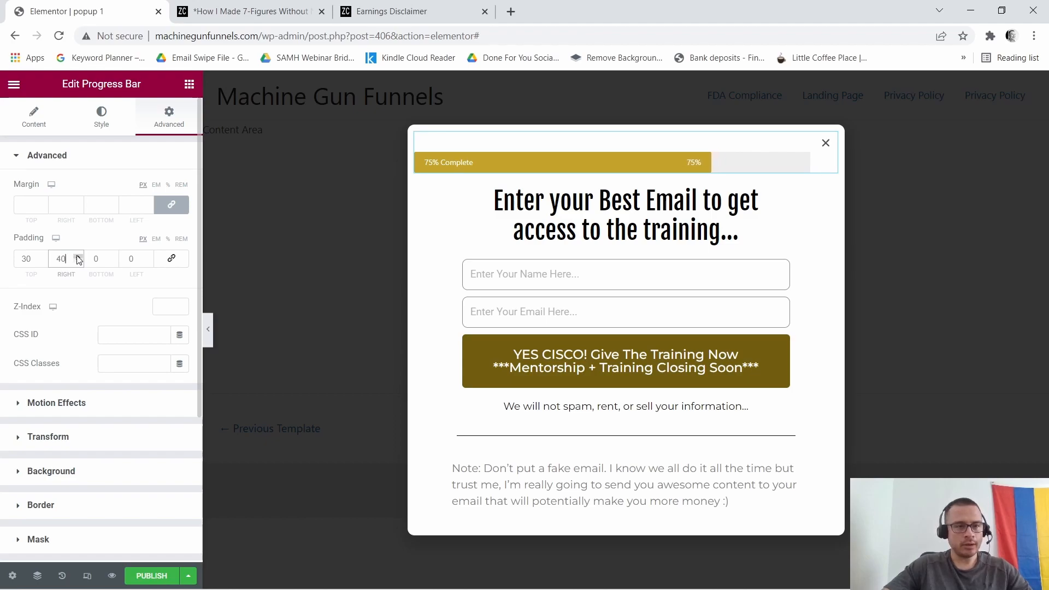
pyautogui.moveTo(148, 256); pyautogui.dragTo(150, 255)
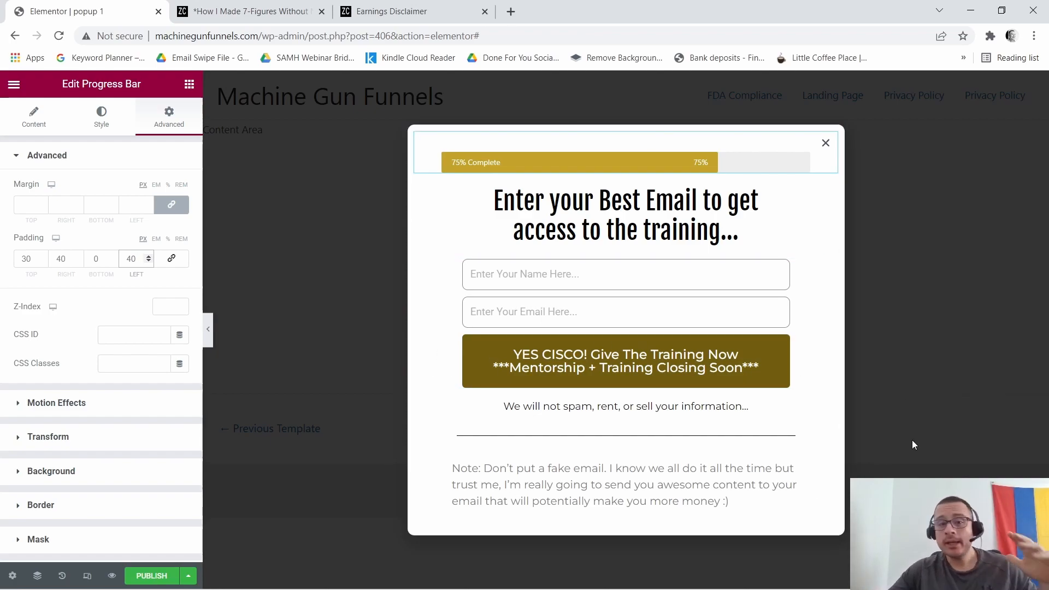
# Check the reference page's popup, return to the editor, and add Redirect and GetResponse to the opt-in form's actions after submit.
pyautogui.click(276, 8)
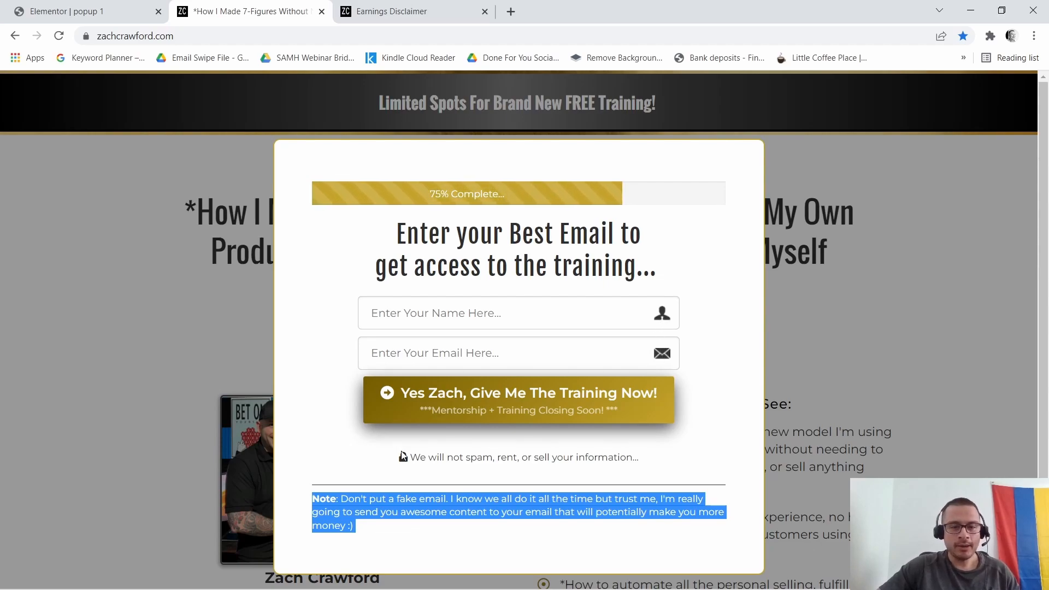
pyautogui.click(77, 10)
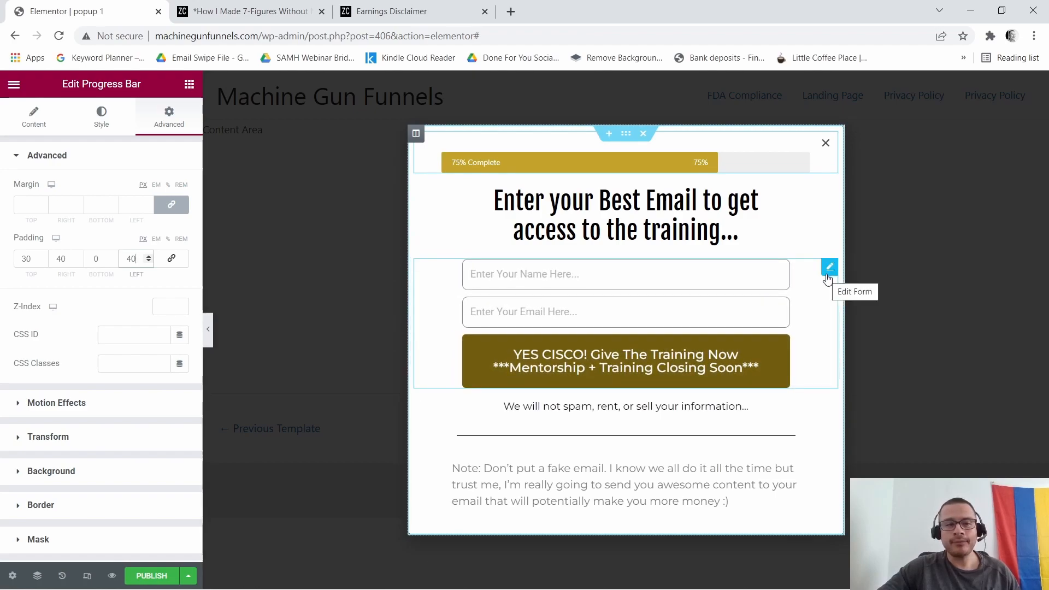
pyautogui.click(829, 271)
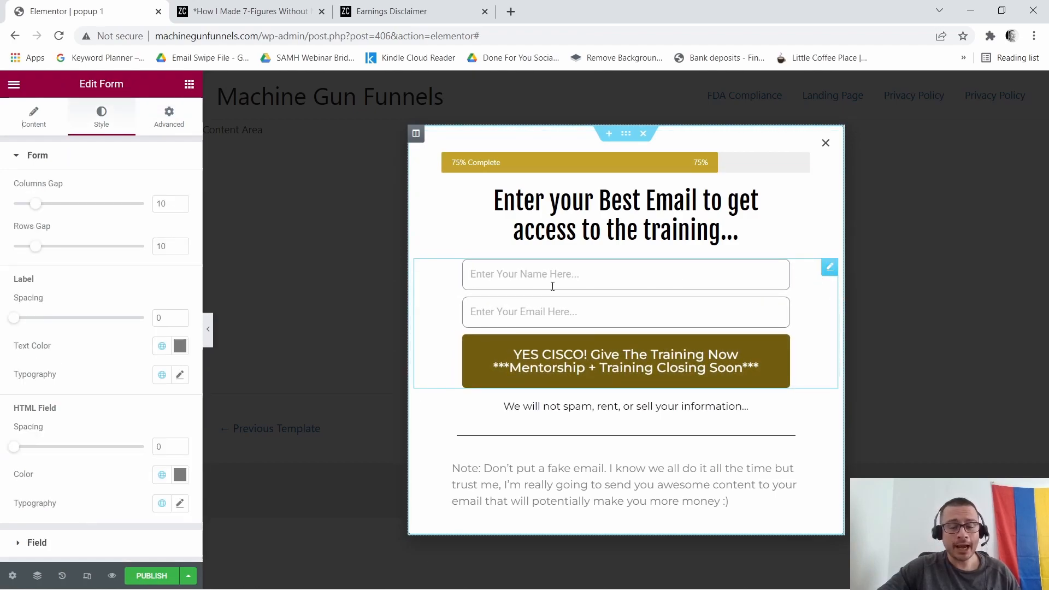
pyautogui.click(47, 125)
pyautogui.scroll(-2, 49, 328)
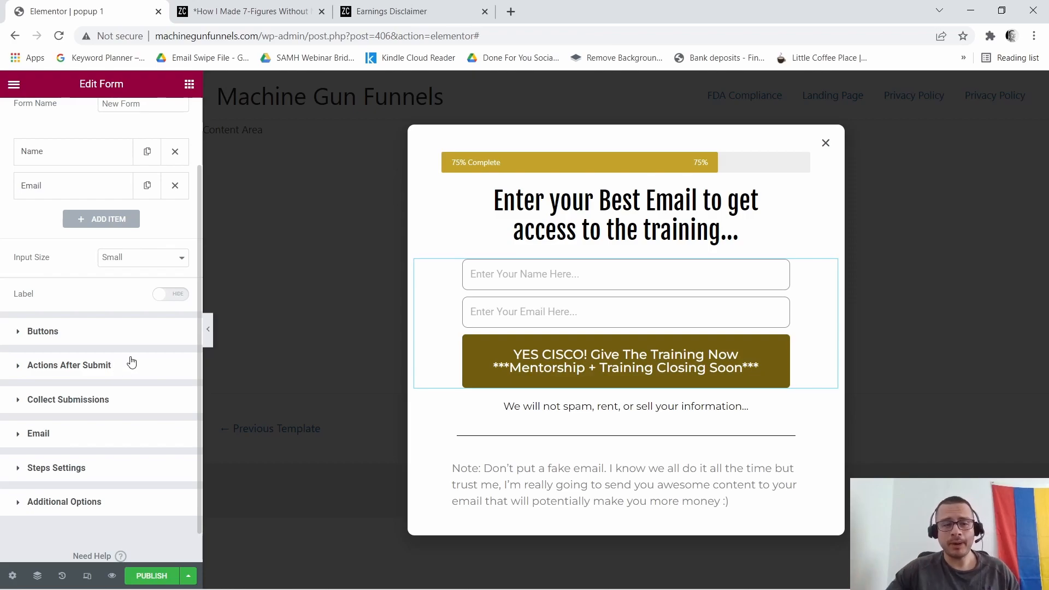
pyautogui.click(46, 366)
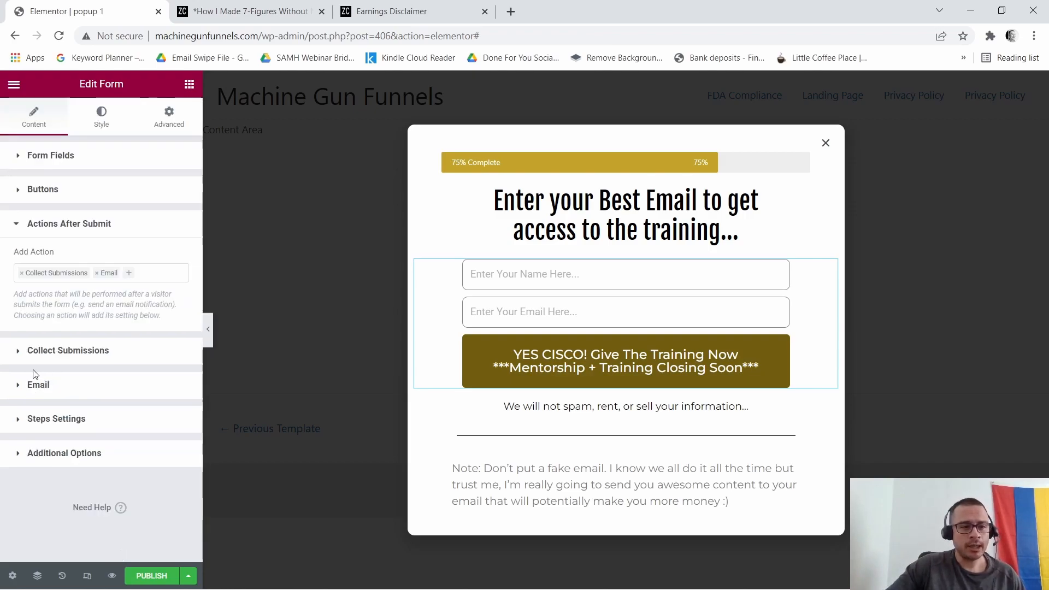
pyautogui.click(131, 278)
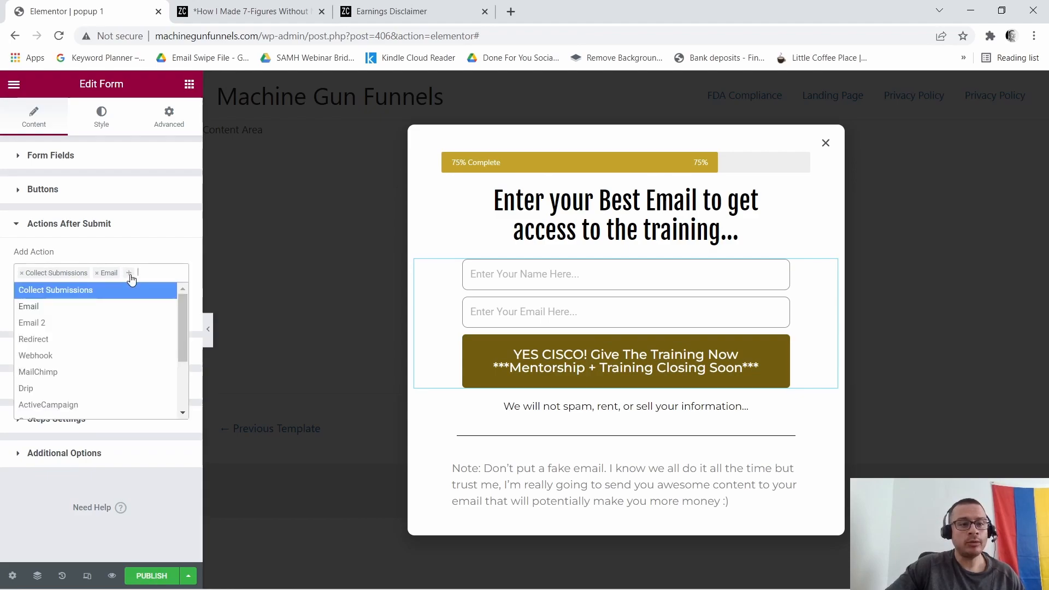
pyautogui.click(47, 339)
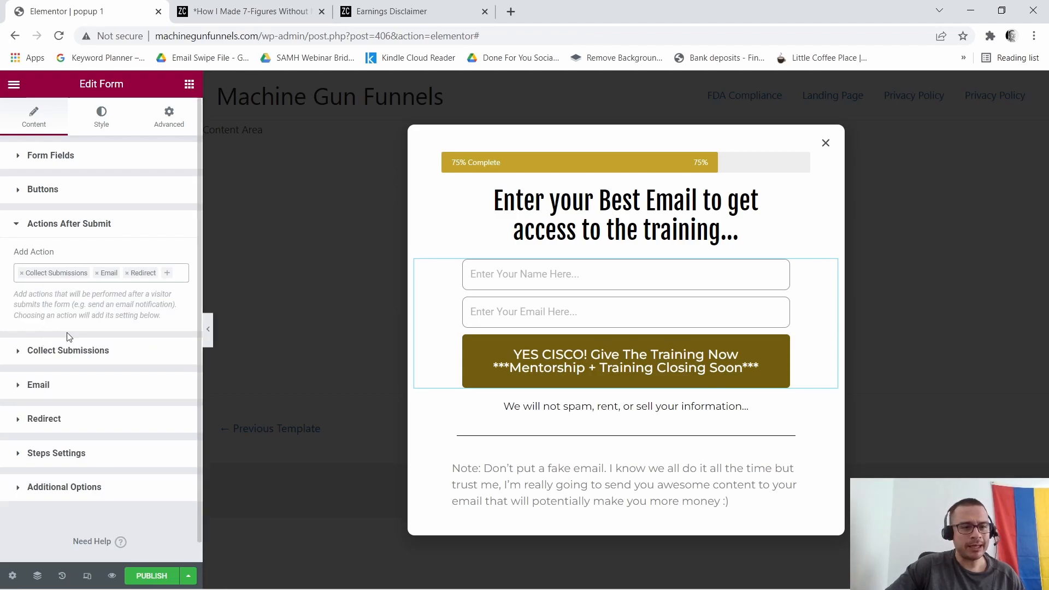
pyautogui.click(168, 273)
pyautogui.scroll(-1, 67, 354)
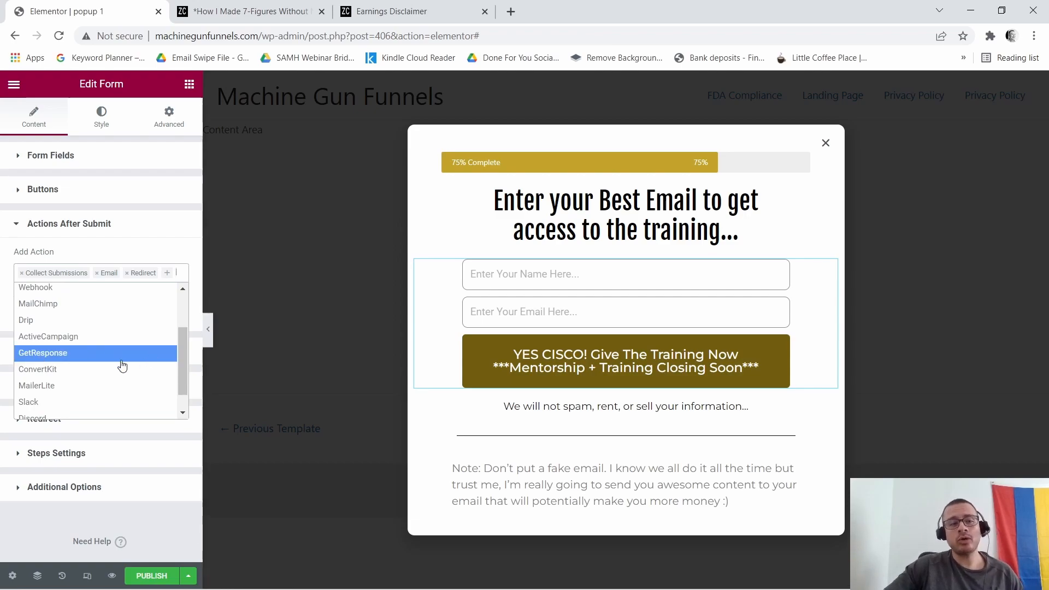
pyautogui.click(64, 354)
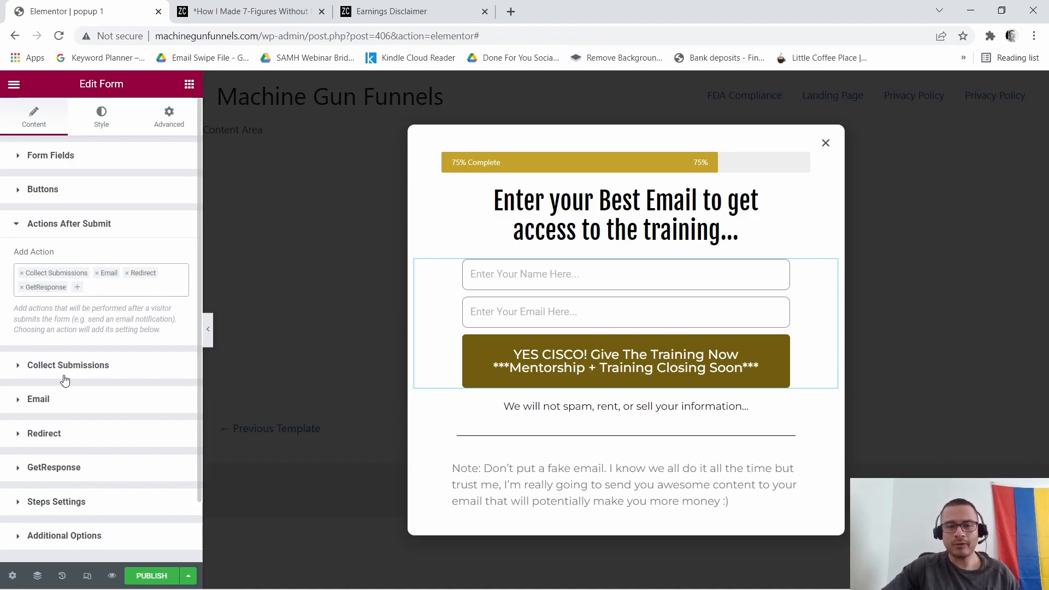
# Review the form's Email, Redirect and GetResponse settings, including the recipient, redirect link and API key options.
pyautogui.click(32, 376)
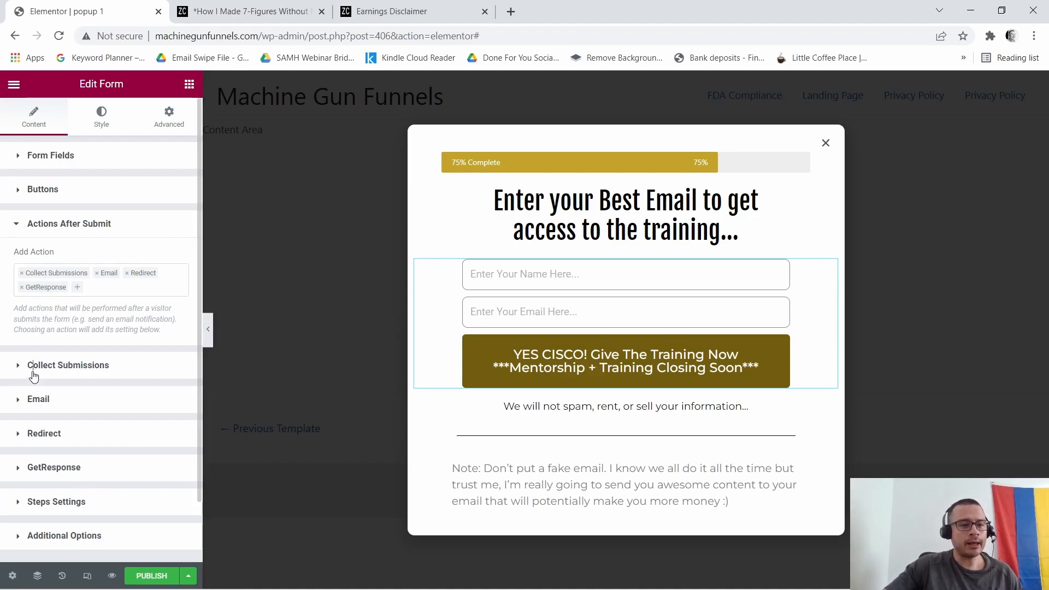
pyautogui.click(13, 259)
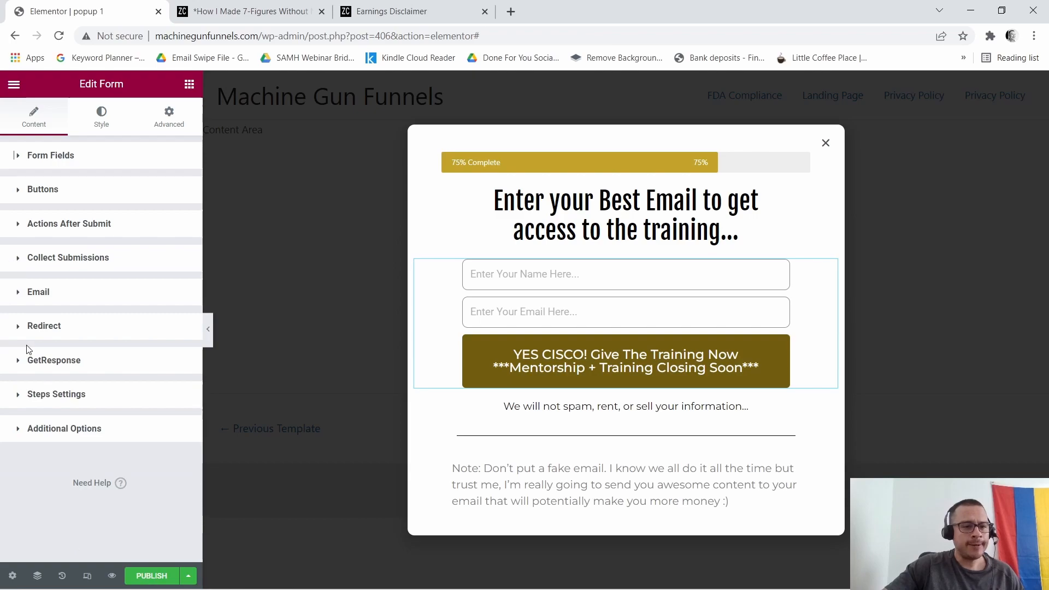
pyautogui.click(21, 295)
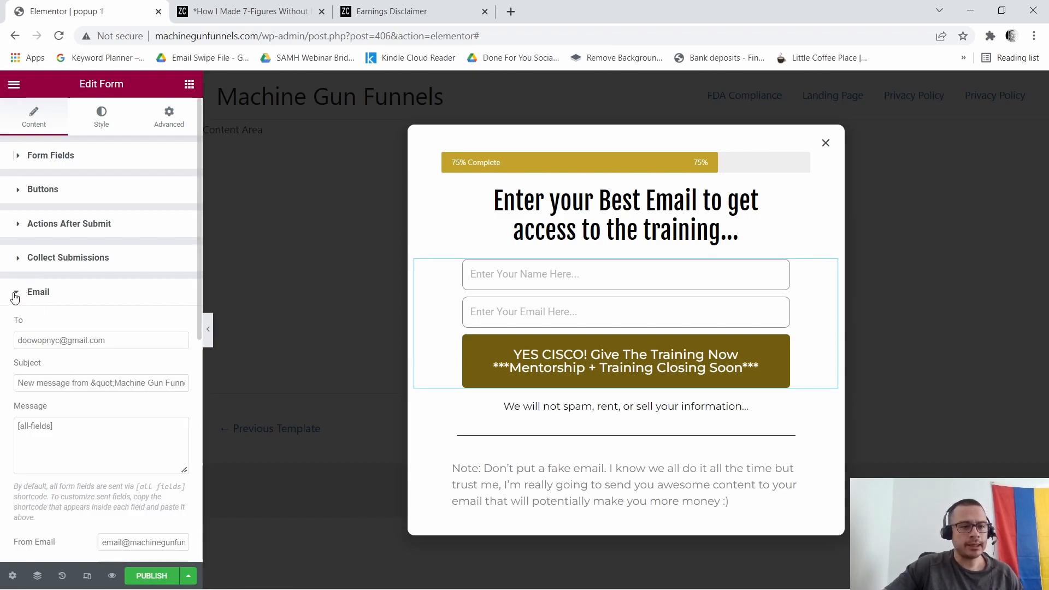
pyautogui.click(14, 298)
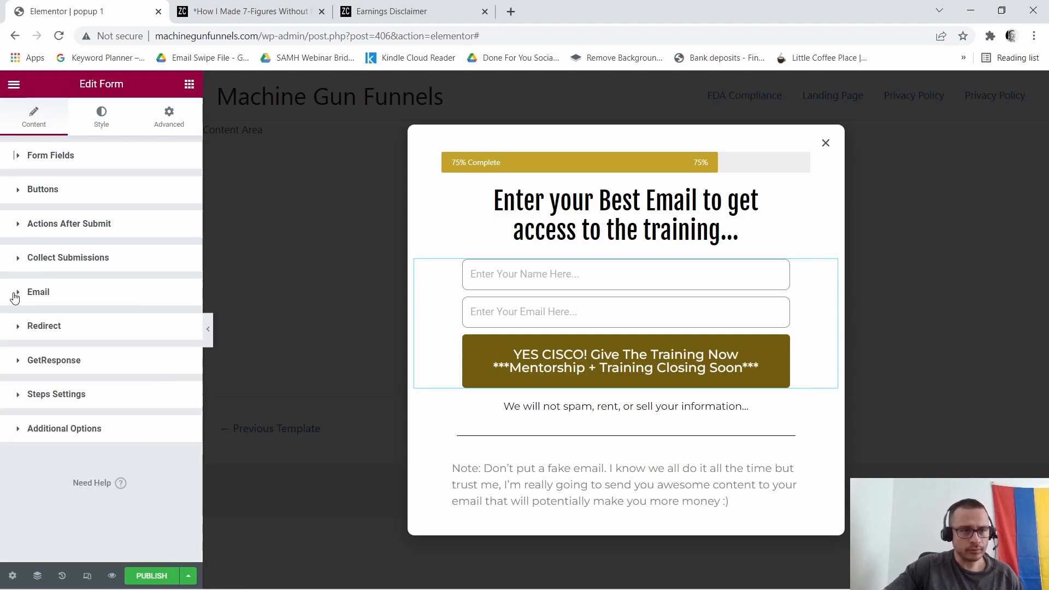
pyautogui.click(17, 331)
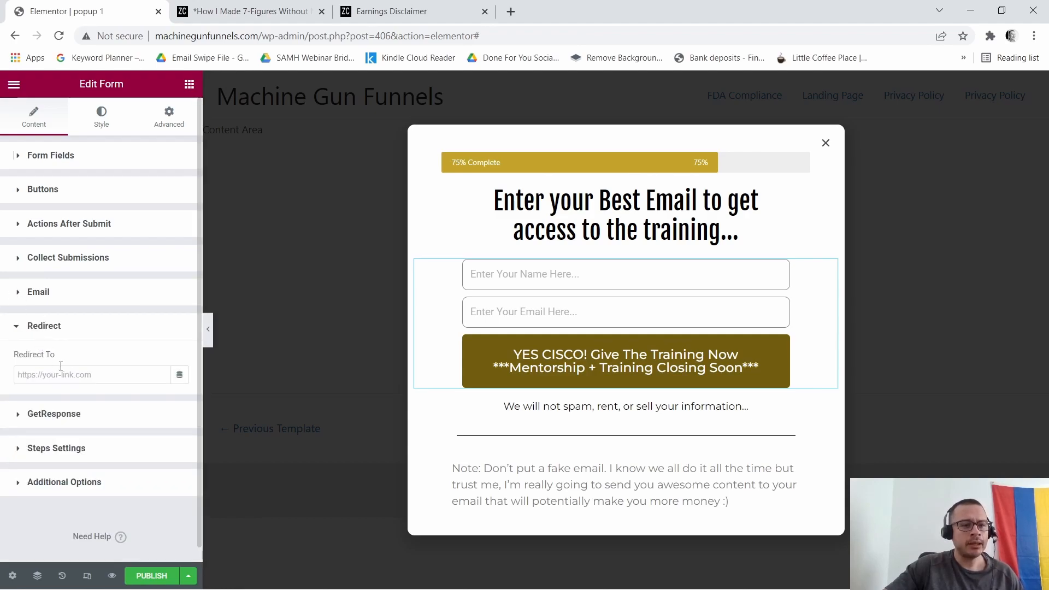
pyautogui.click(18, 327)
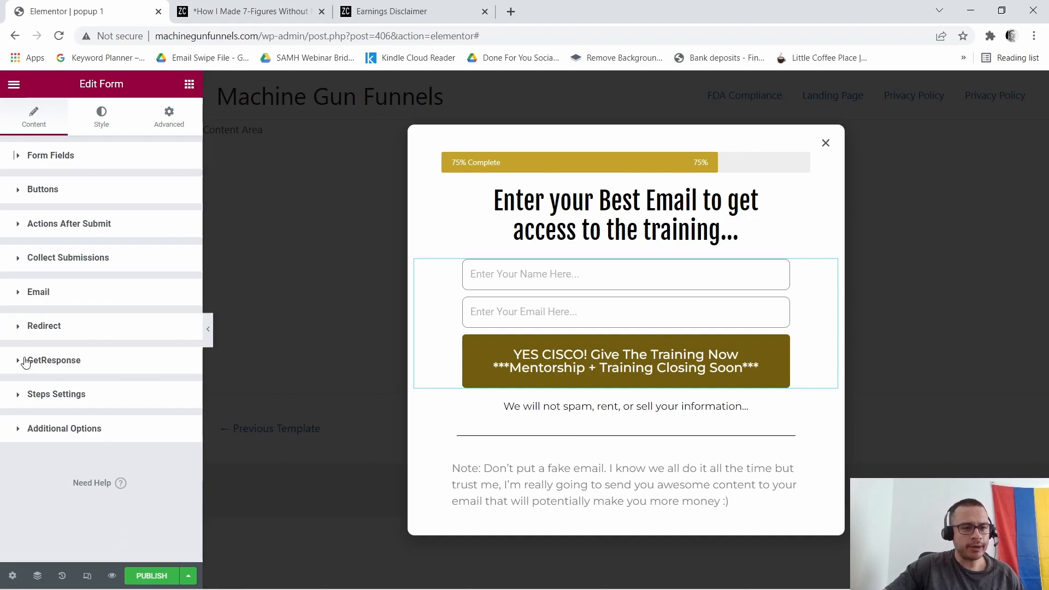
pyautogui.click(20, 364)
pyautogui.scroll(-3, 79, 373)
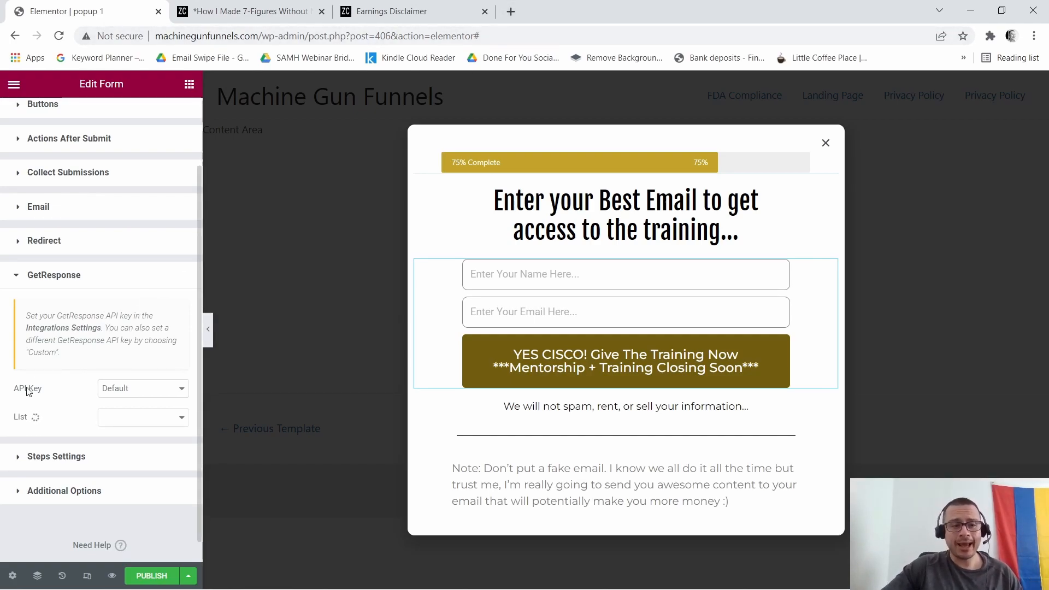
pyautogui.click(182, 396)
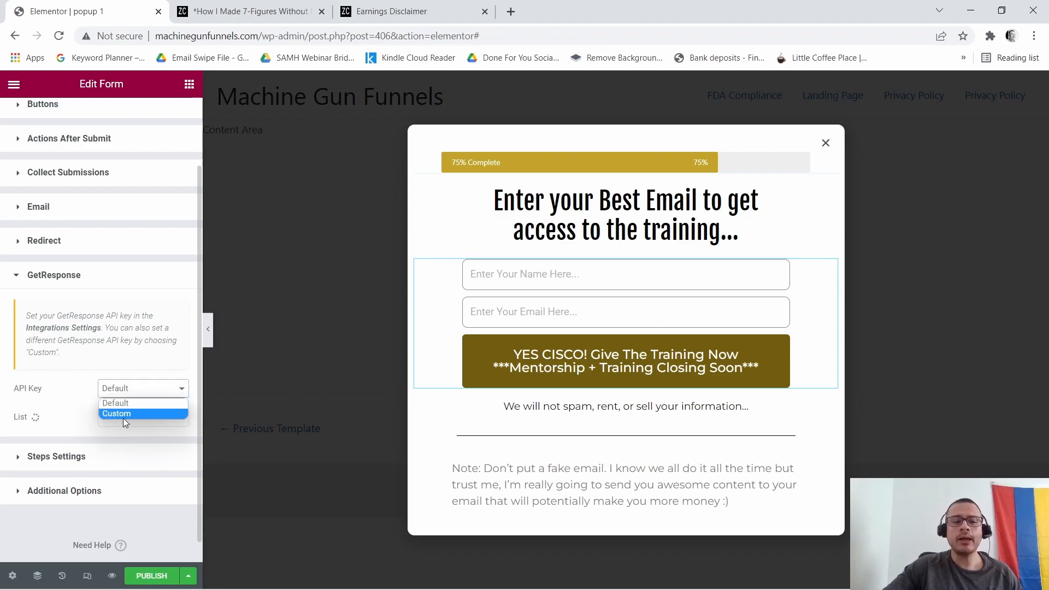
pyautogui.click(82, 386)
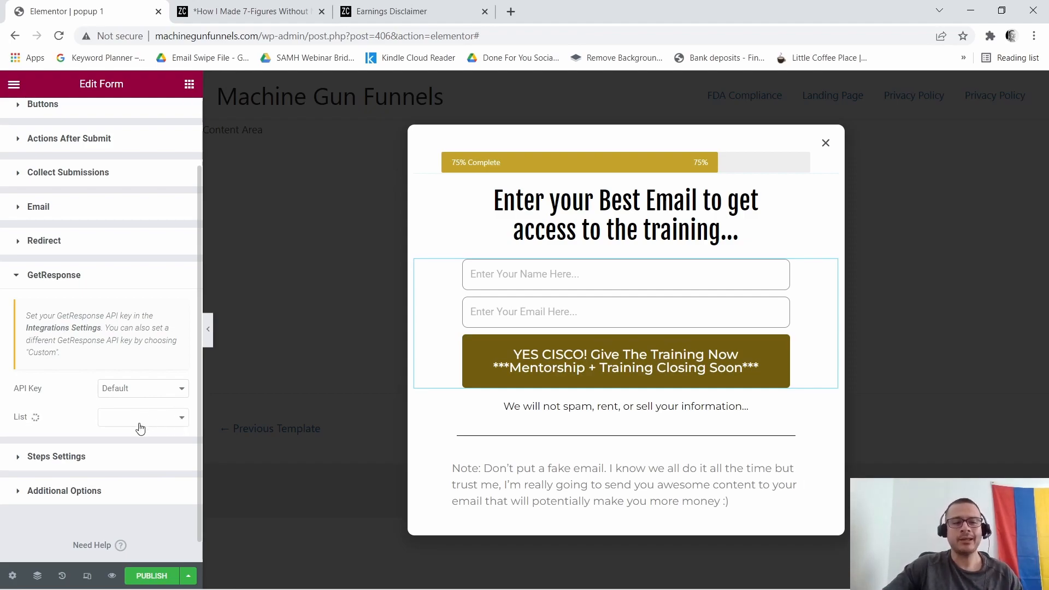
# Publish the popup without adding display conditions and exit to the WordPress dashboard.
pyautogui.click(146, 577)
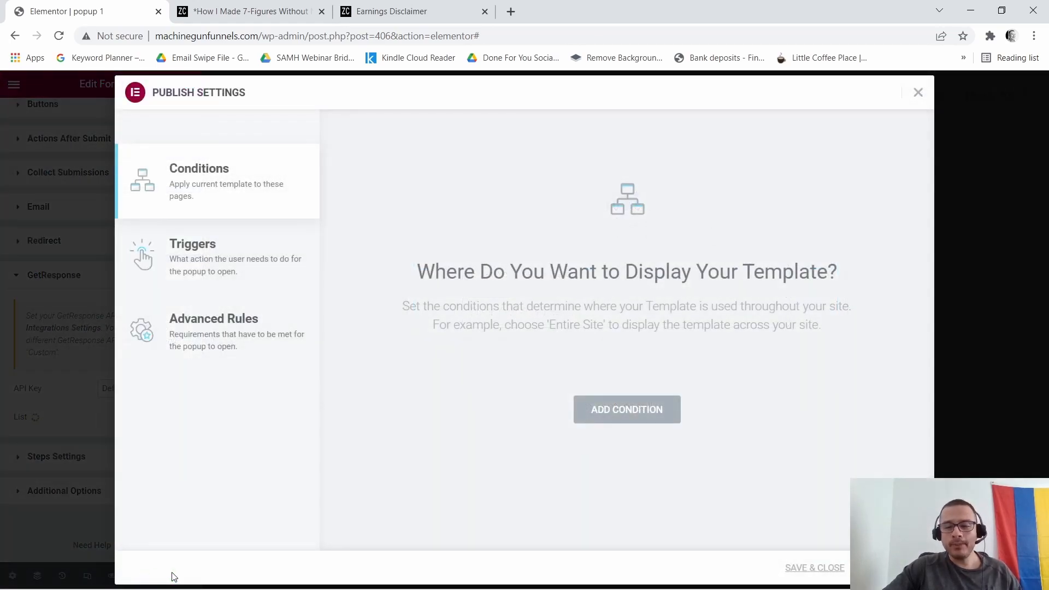
pyautogui.click(803, 569)
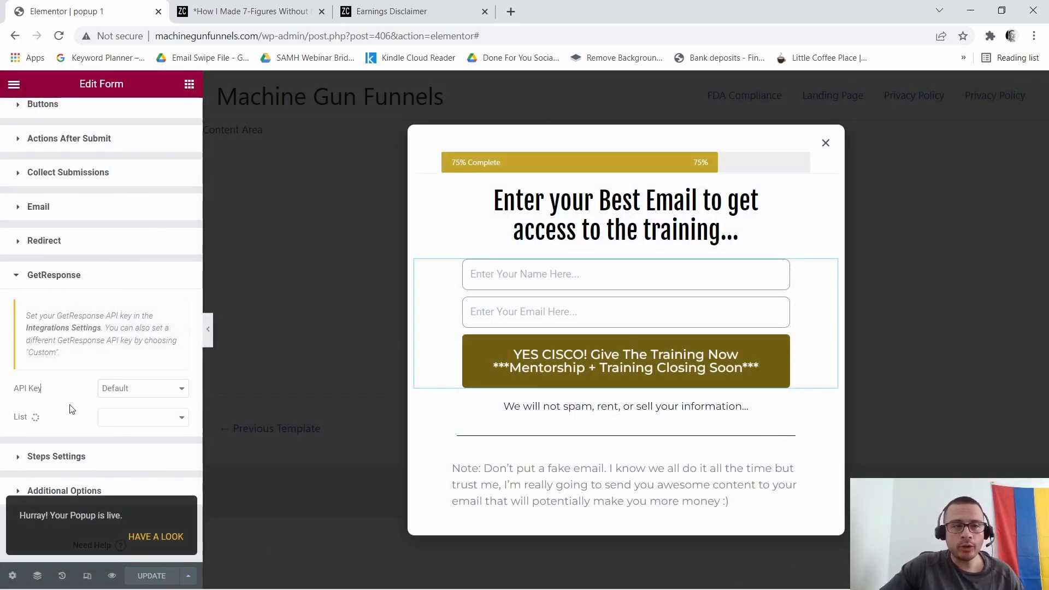
pyautogui.click(12, 87)
pyautogui.click(84, 324)
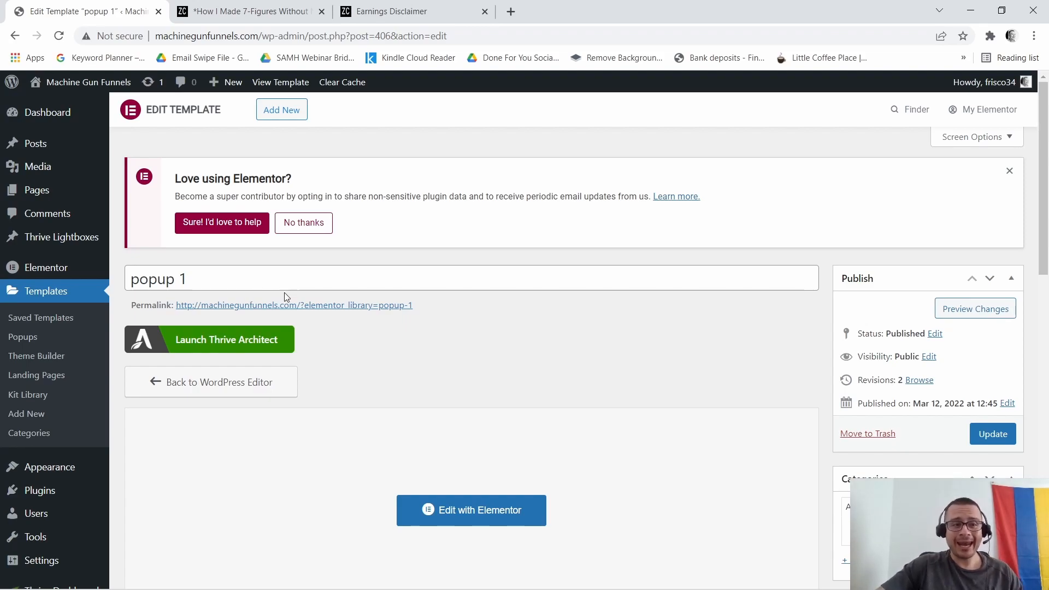
# Open the Landing Page from the site's list of pages for editing with Elementor.
pyautogui.moveTo(47, 195)
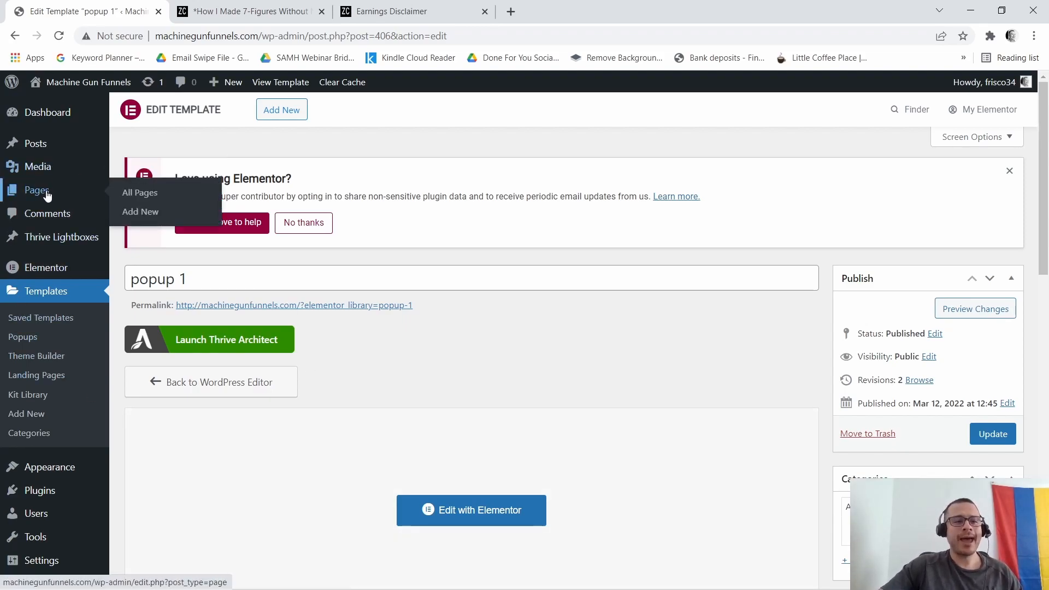
pyautogui.click(118, 200)
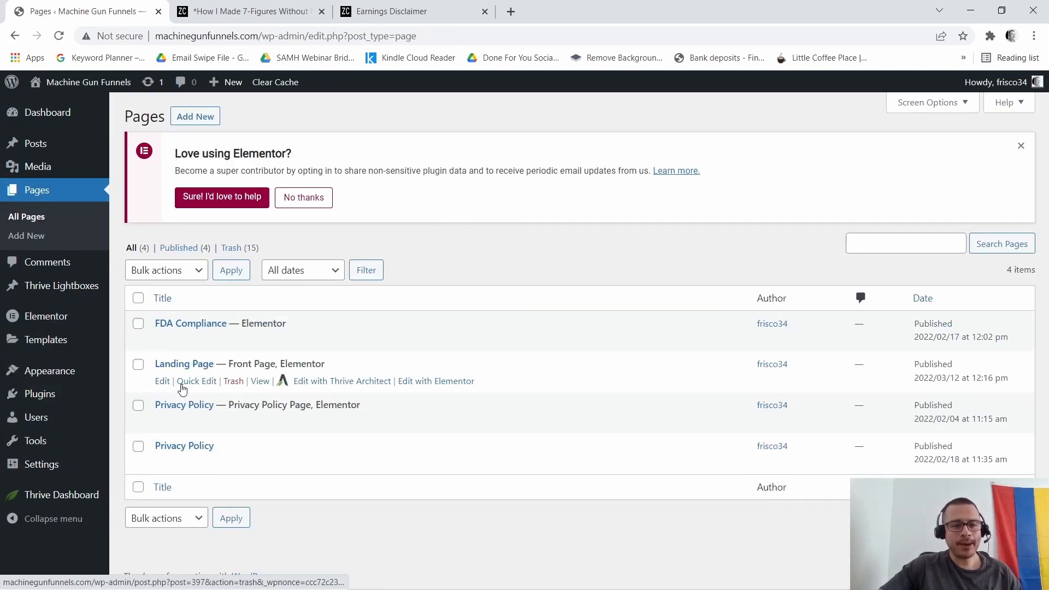
pyautogui.click(421, 382)
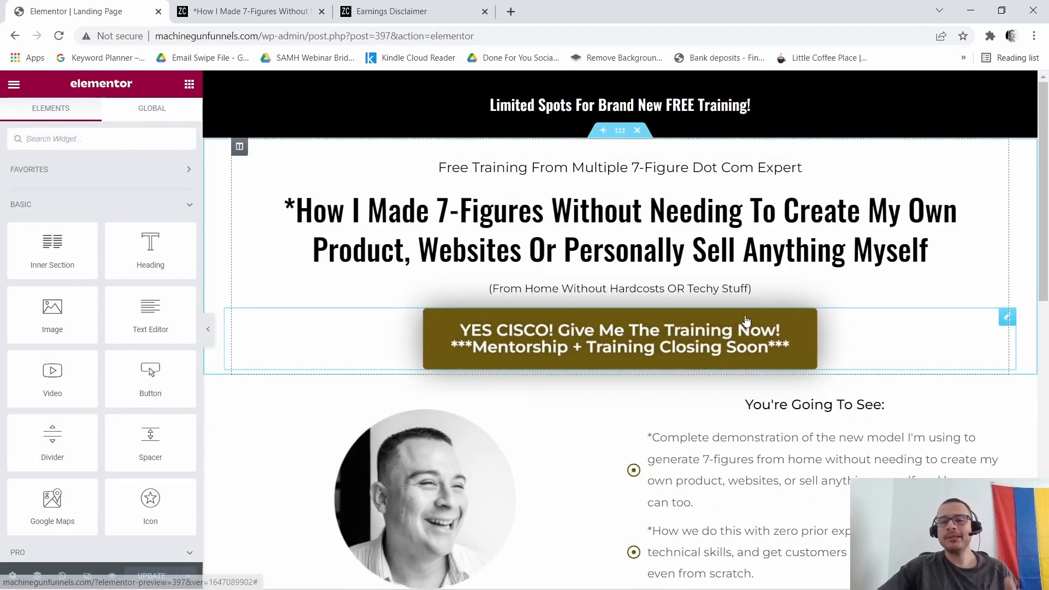
# Link the call-to-action button under the headline to a Popup action that opens popup 1, and update the page.
pyautogui.click(992, 324)
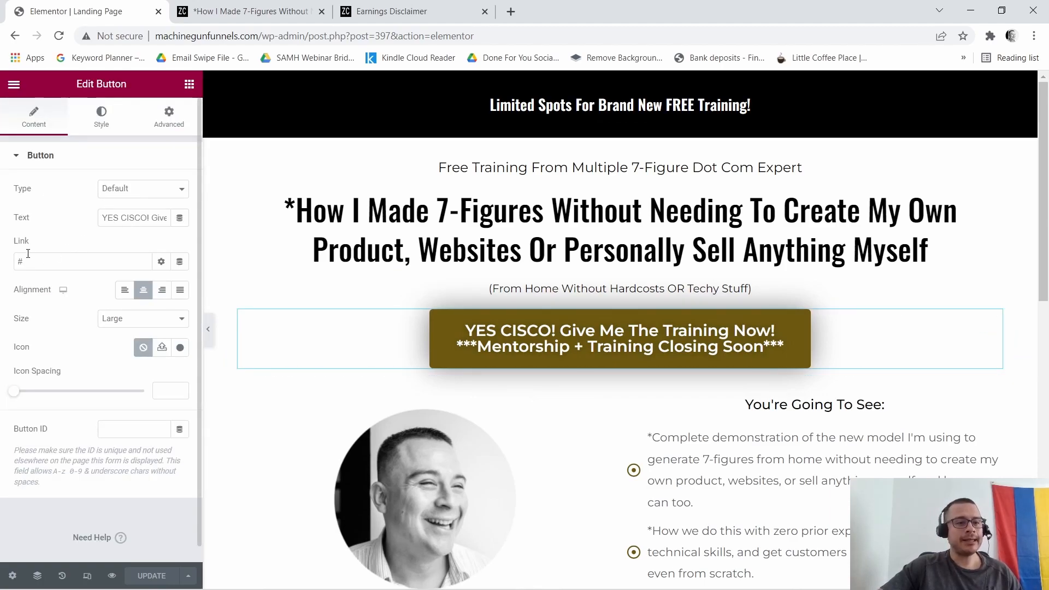
pyautogui.click(179, 264)
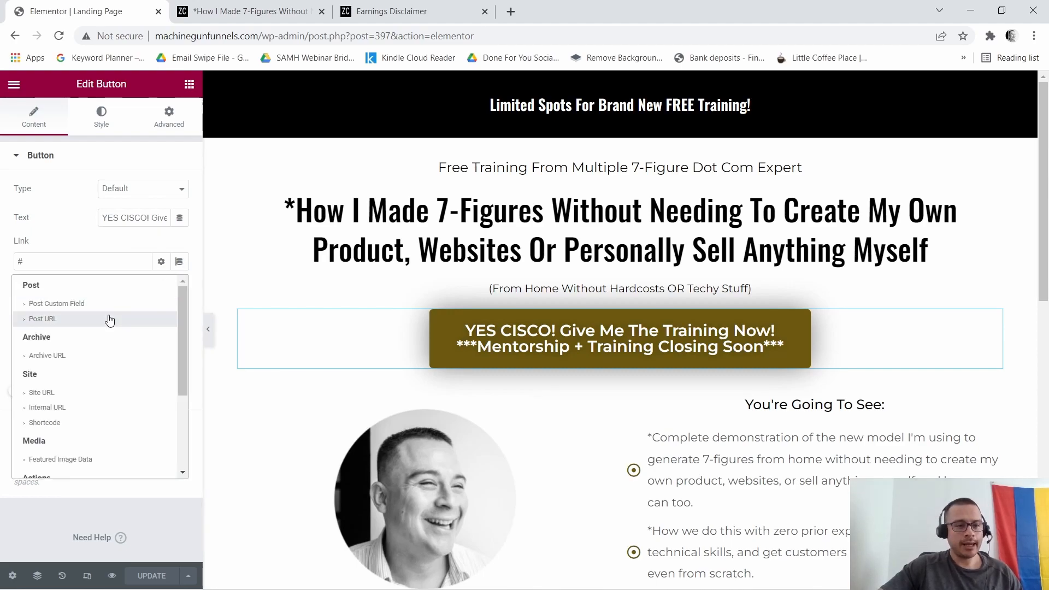
pyautogui.scroll(-1, 107, 317)
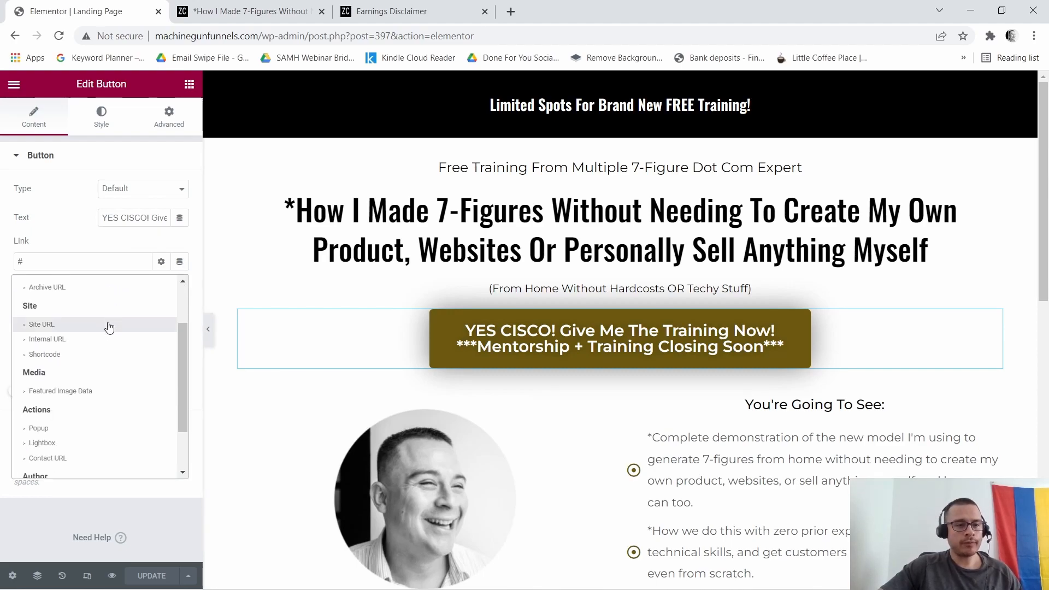
pyautogui.click(37, 428)
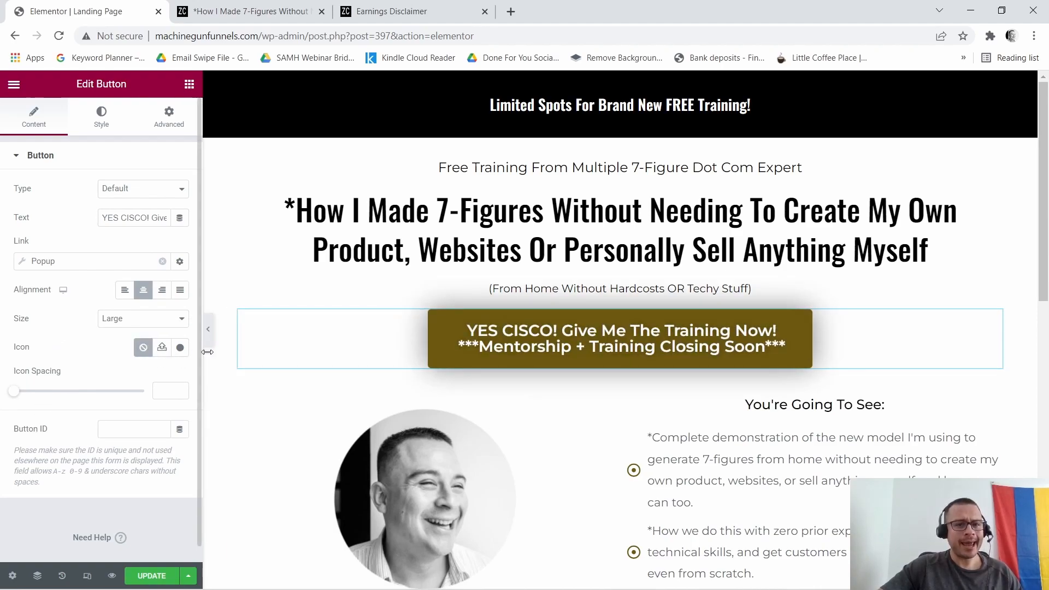
pyautogui.click(114, 263)
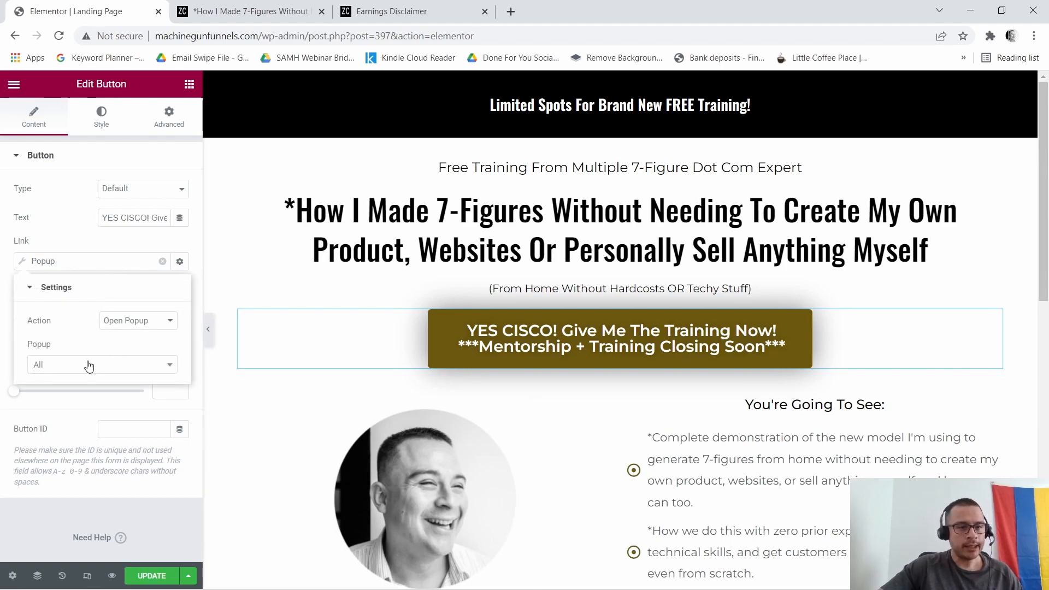
pyautogui.click(139, 371)
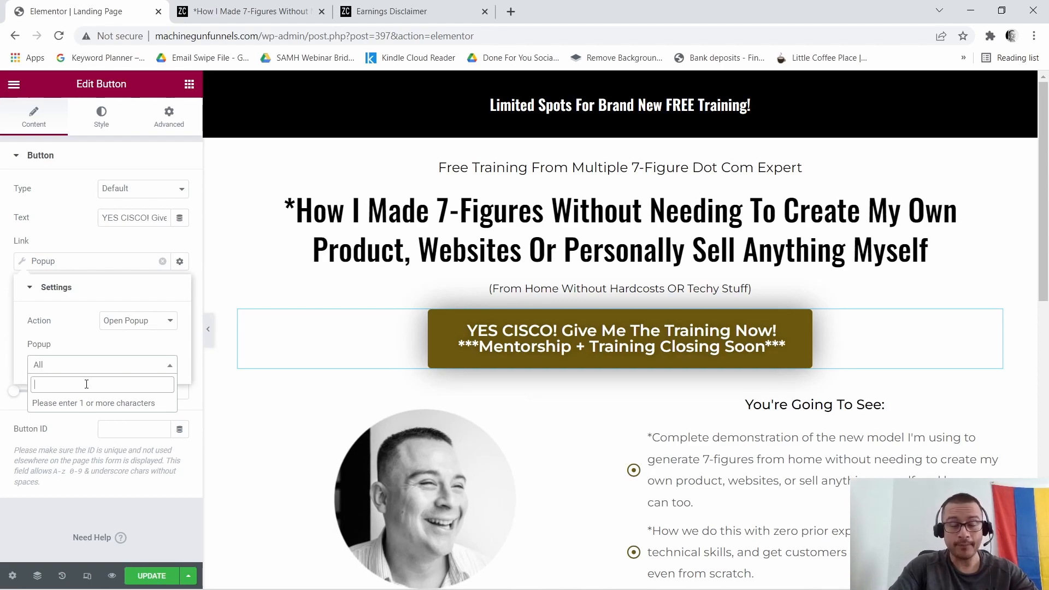
pyautogui.write('pop')
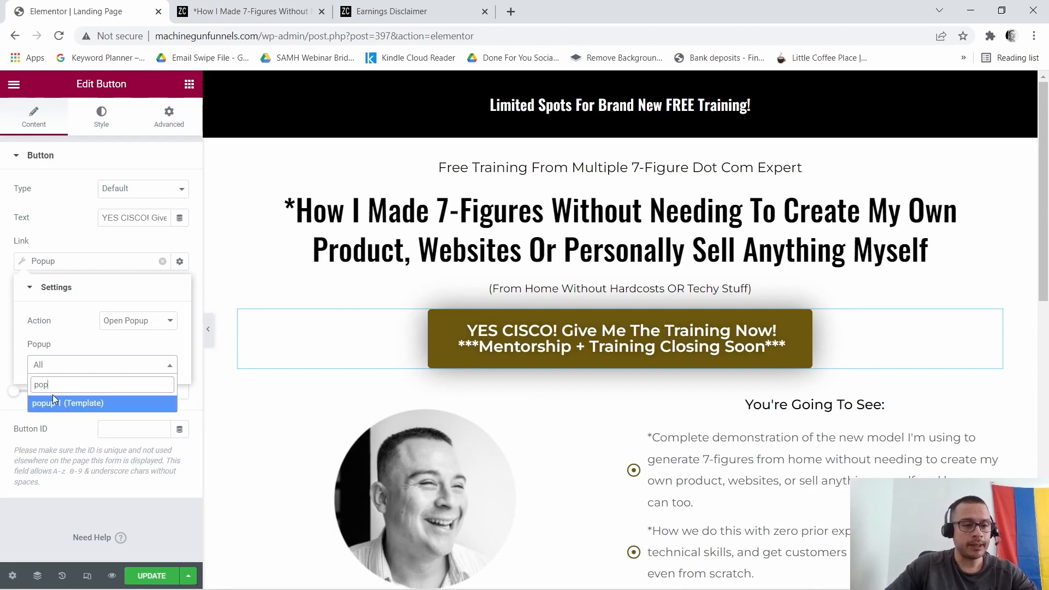
pyautogui.click(53, 404)
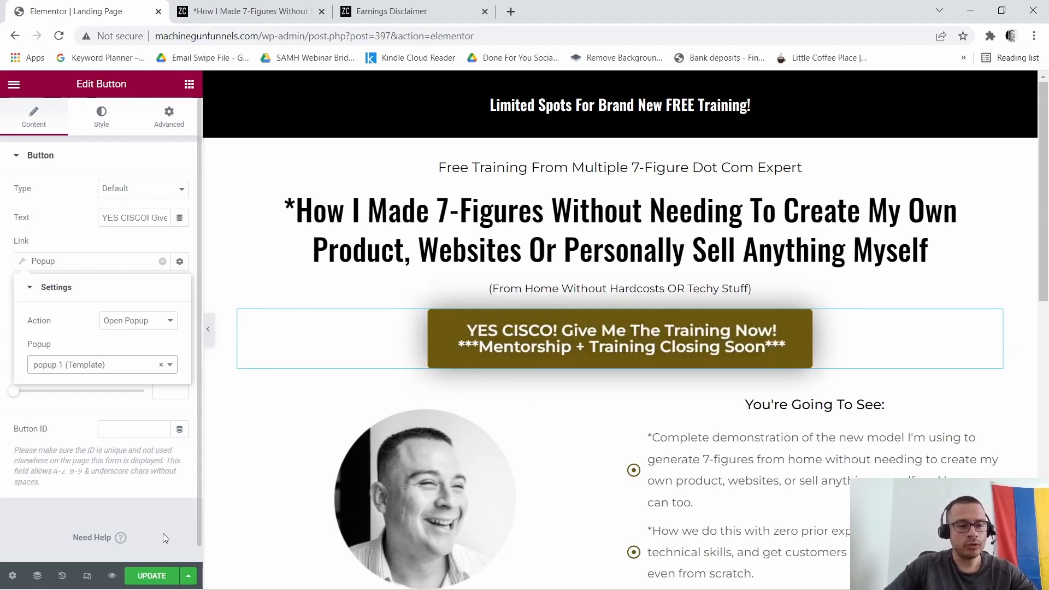
pyautogui.click(143, 578)
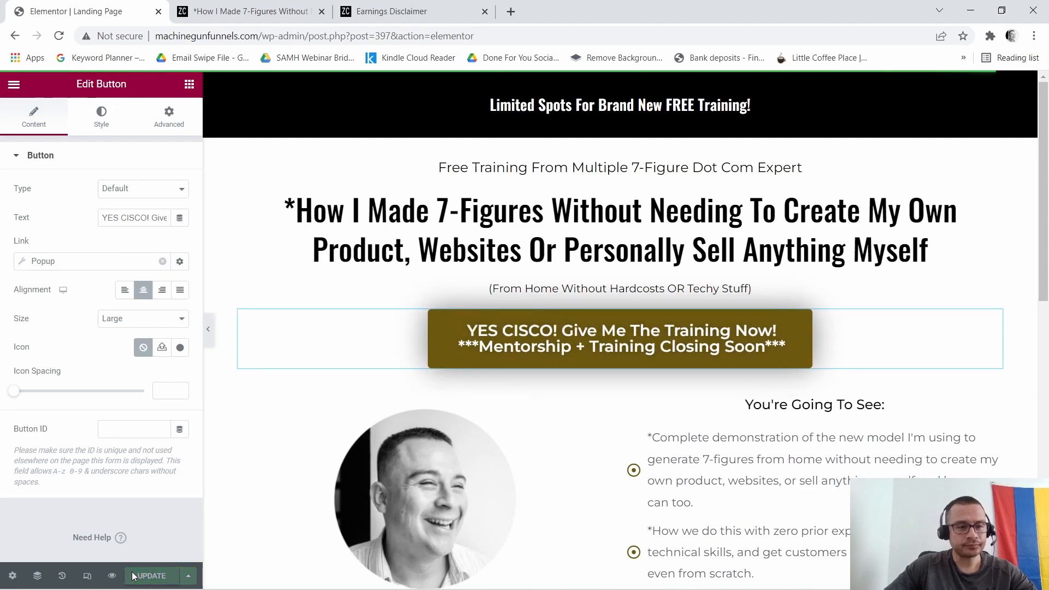
# Link the call-to-action button under the "You're Going To See" list to a Popup action that opens popup 1, and update the page.
pyautogui.scroll(-5, 1019, 347)
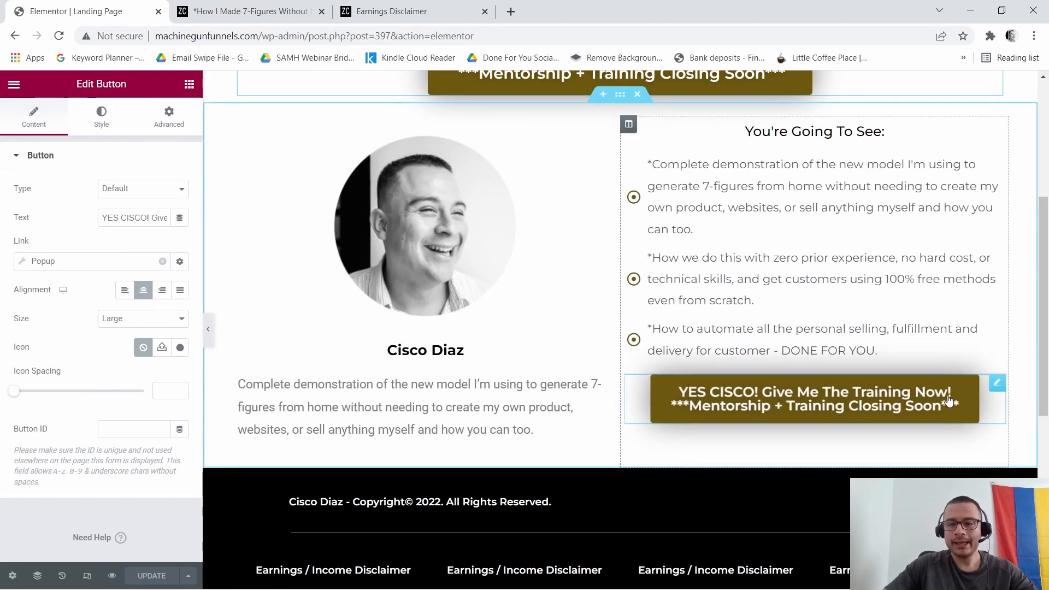
pyautogui.click(994, 389)
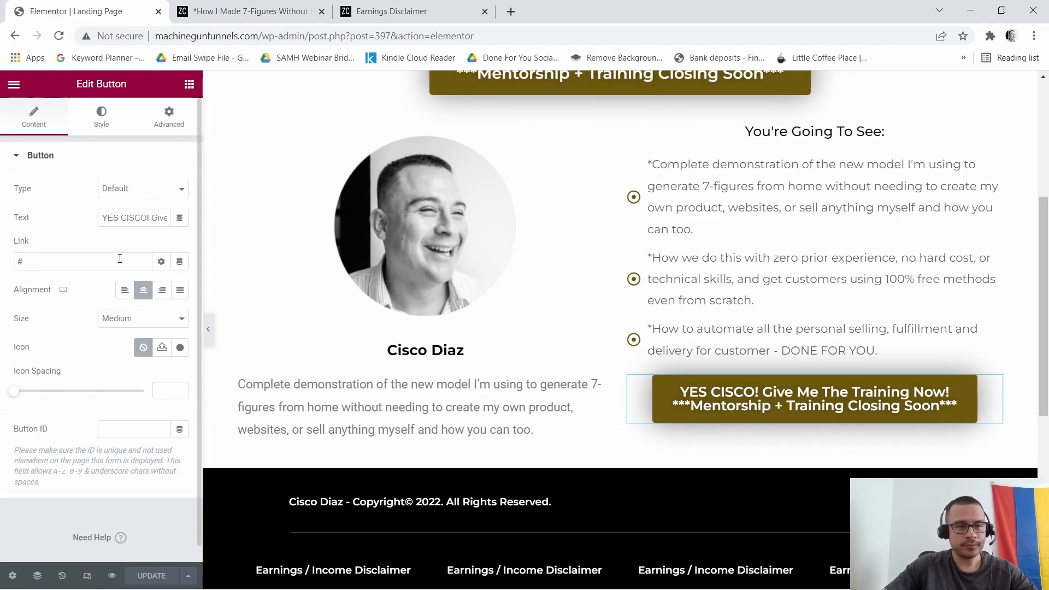
pyautogui.click(179, 261)
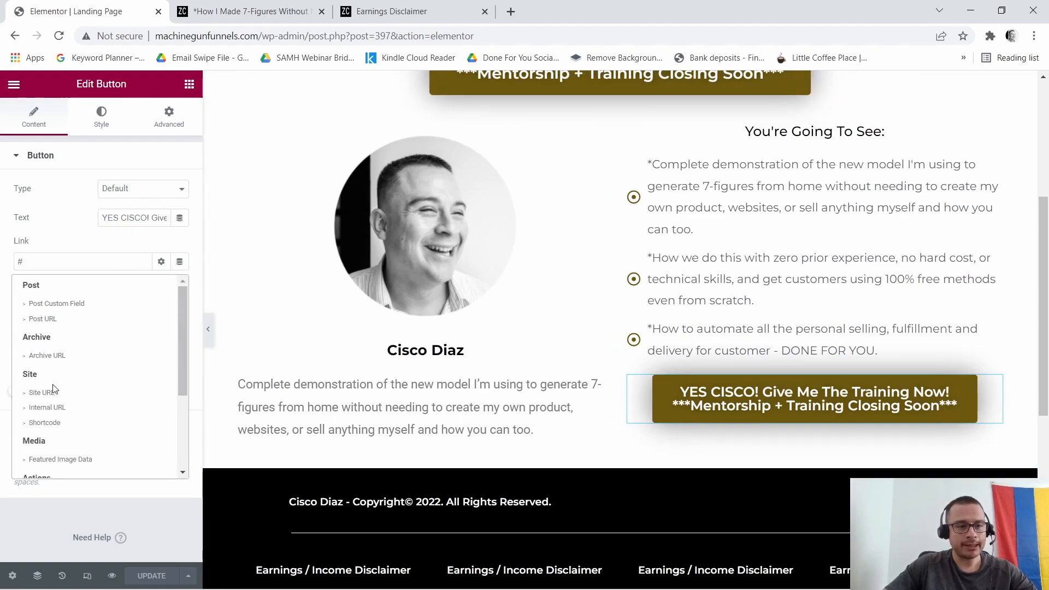
pyautogui.scroll(-2, 38, 420)
pyautogui.click(38, 435)
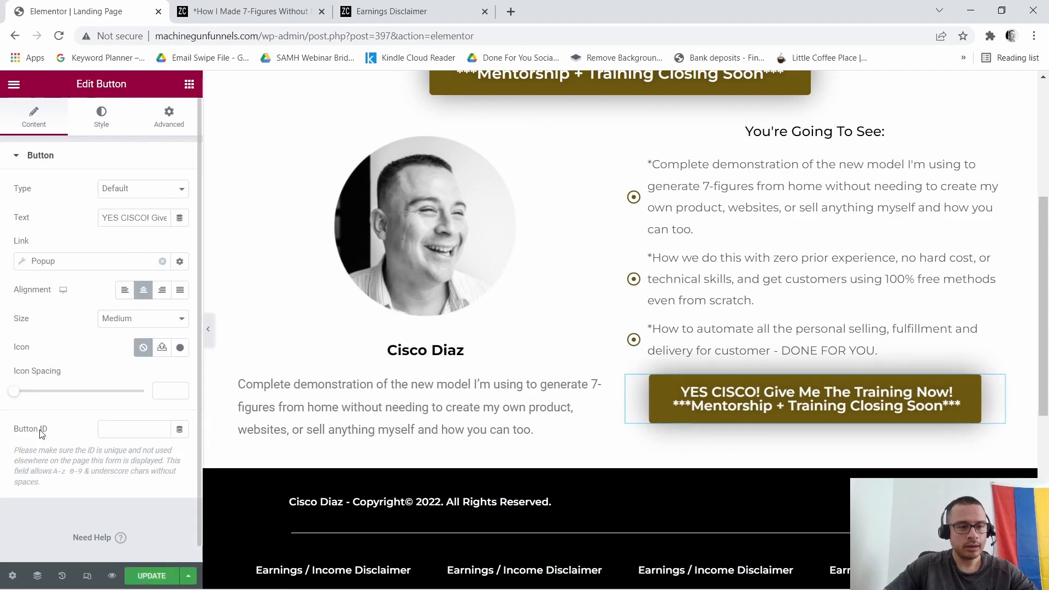
pyautogui.click(120, 261)
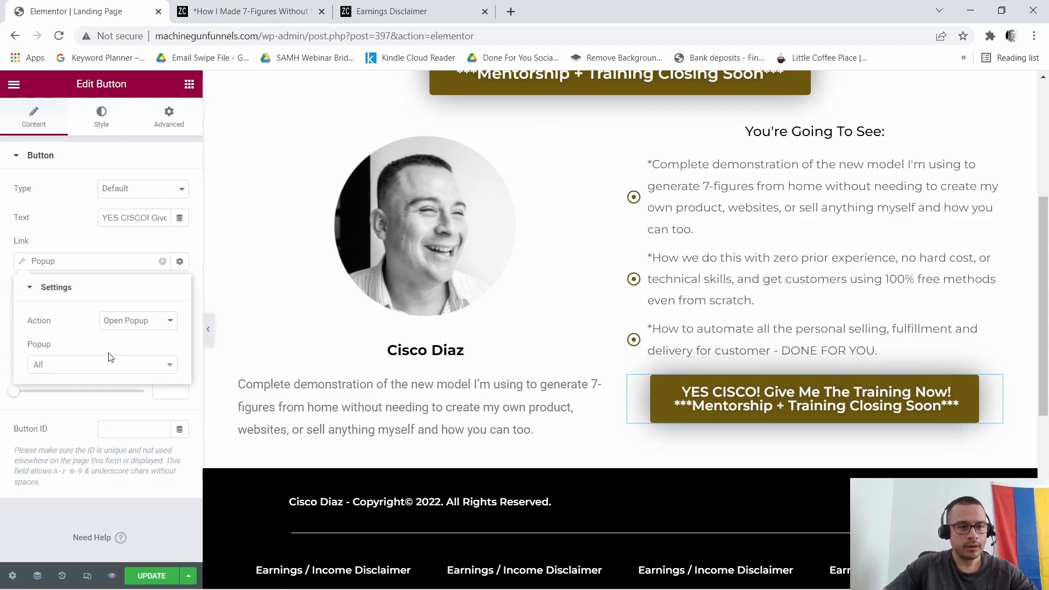
pyautogui.click(108, 370)
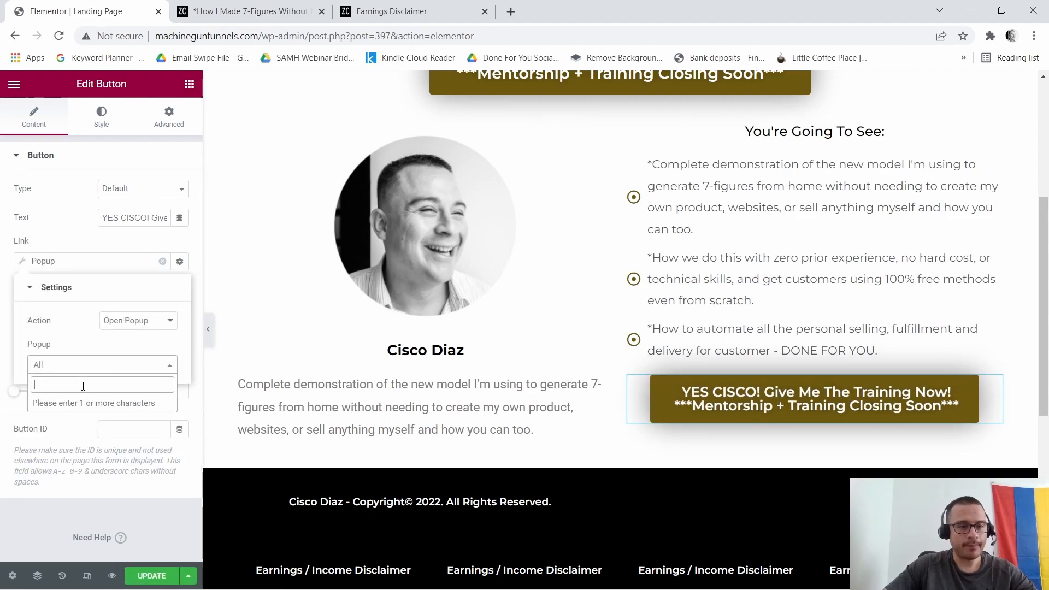
pyautogui.write('pop')
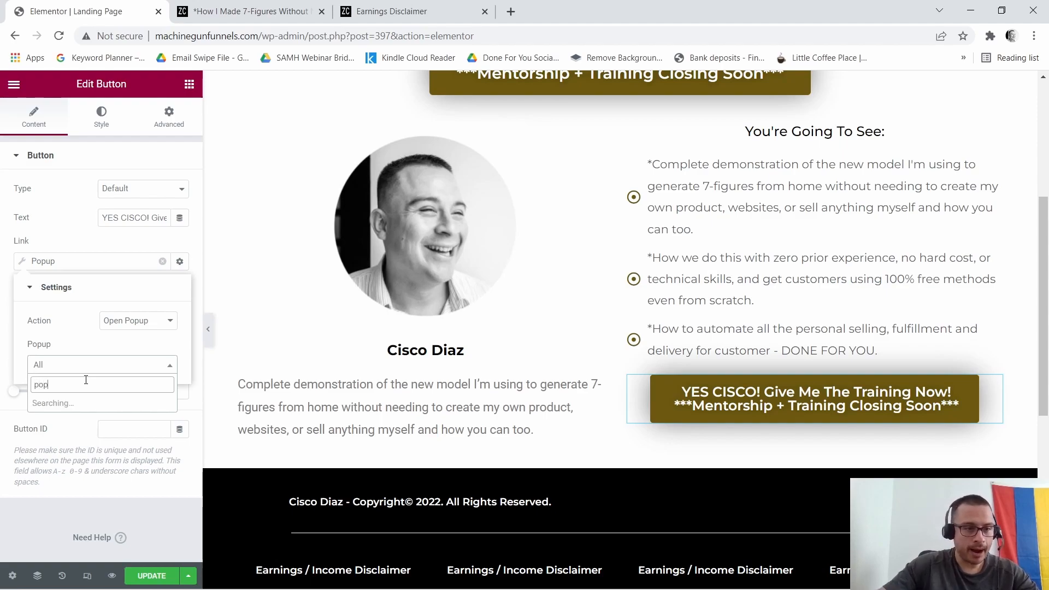
pyautogui.click(77, 403)
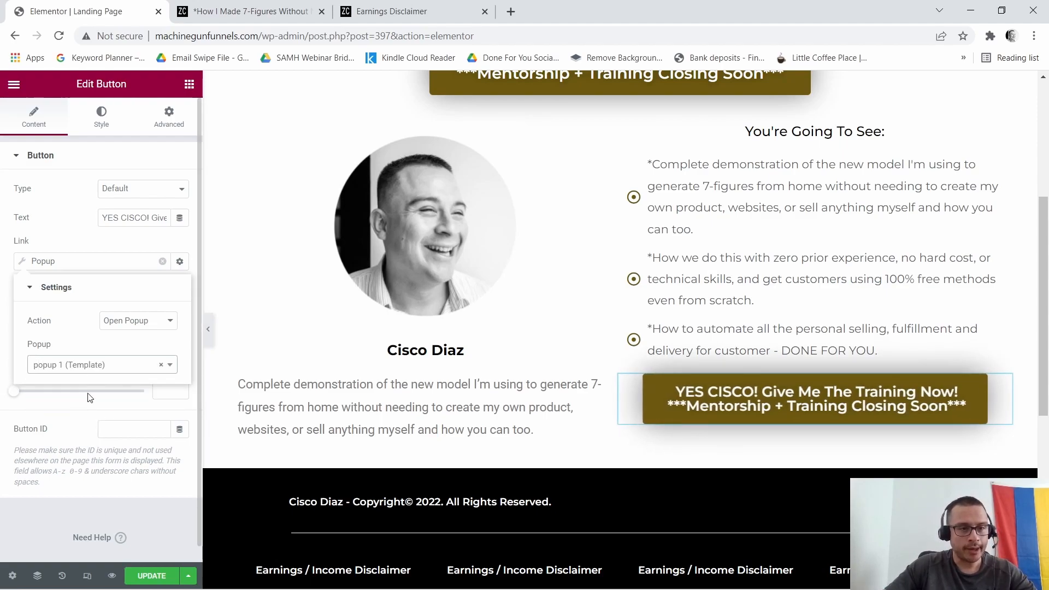
pyautogui.click(151, 576)
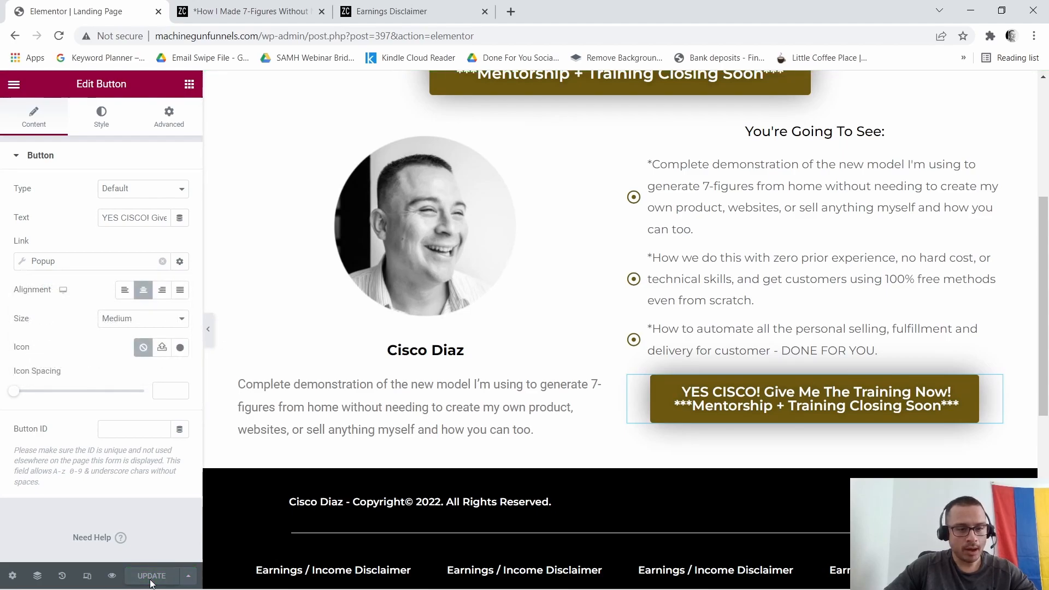
# Exit the landing page editor to the dashboard and open popup 1 from the saved popups for editing with Elementor.
pyautogui.click(15, 85)
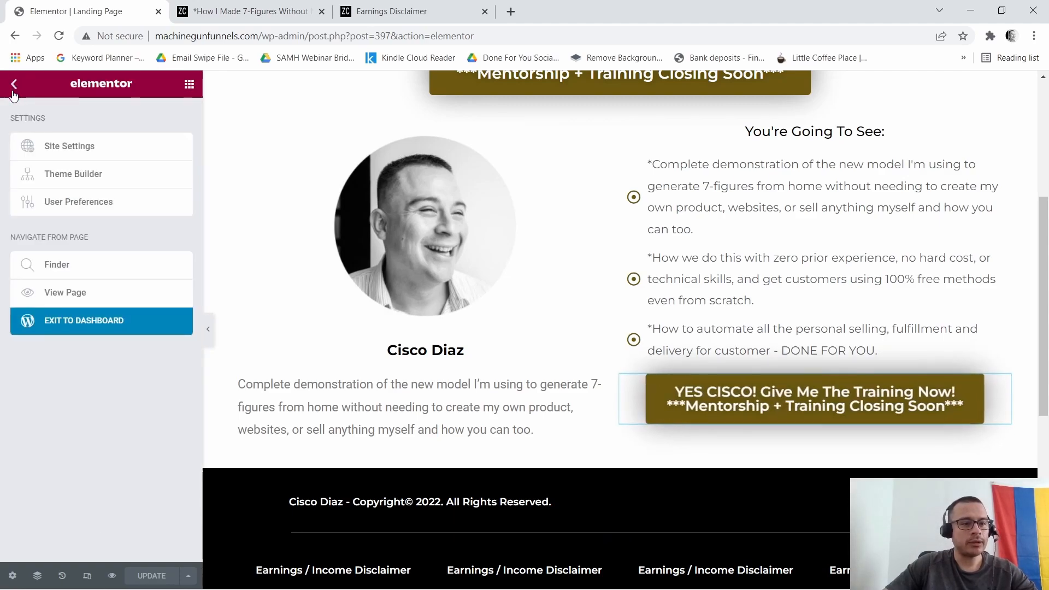
pyautogui.click(73, 327)
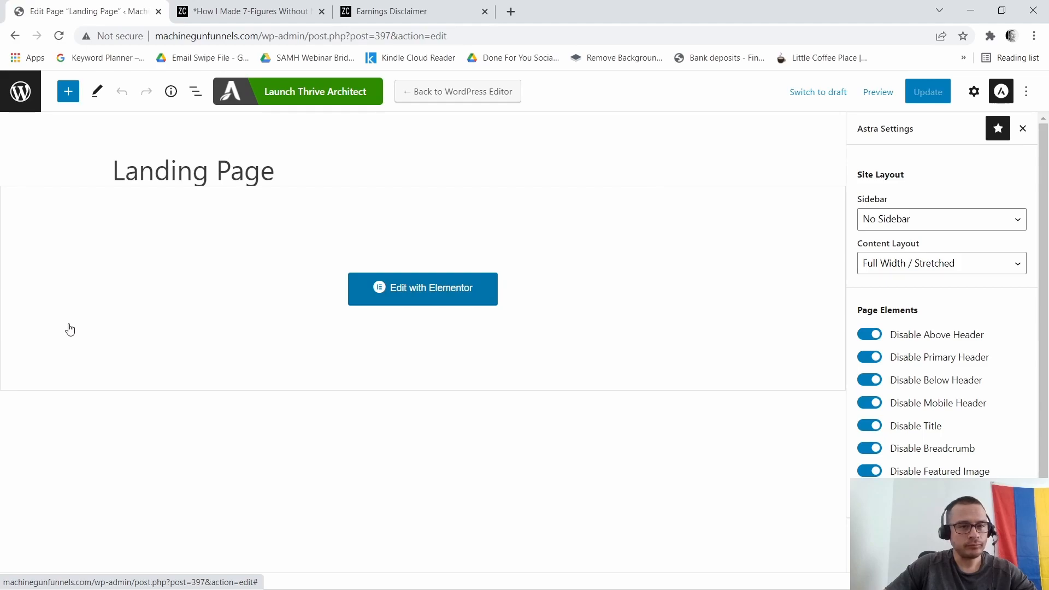
pyautogui.click(20, 91)
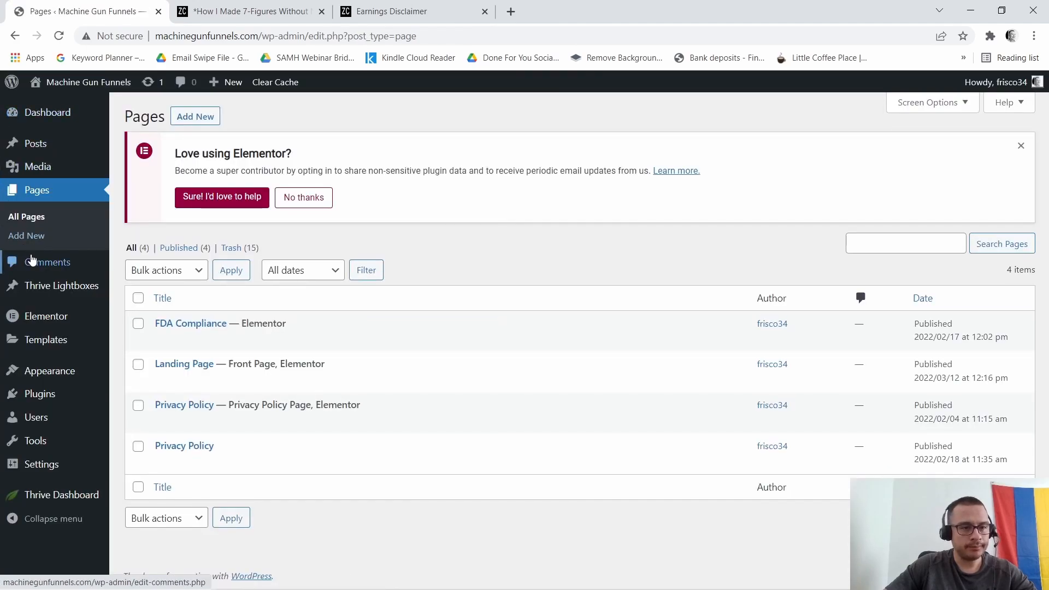
pyautogui.moveTo(34, 348)
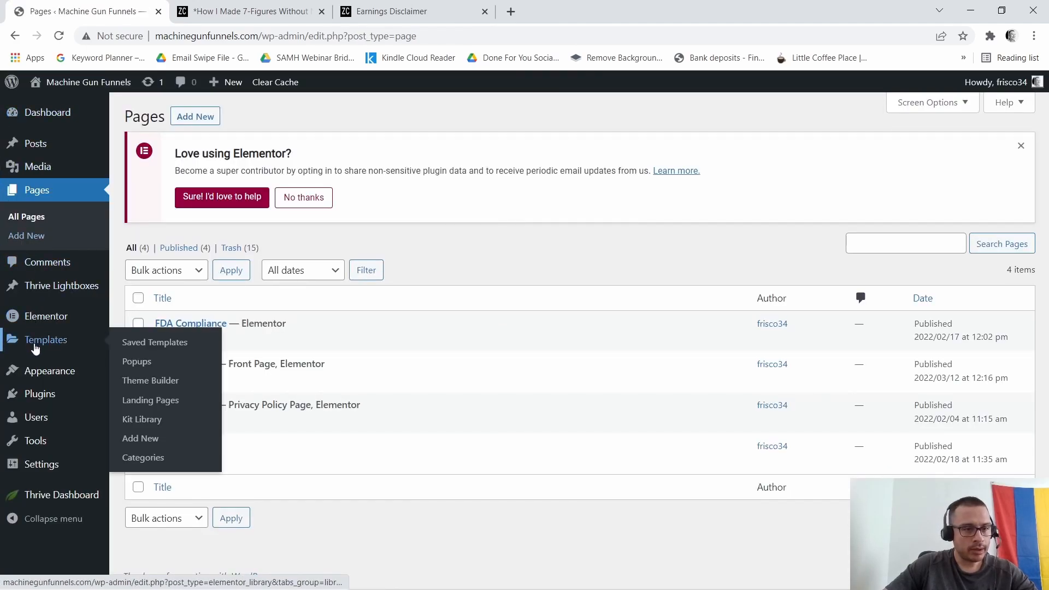
pyautogui.click(138, 362)
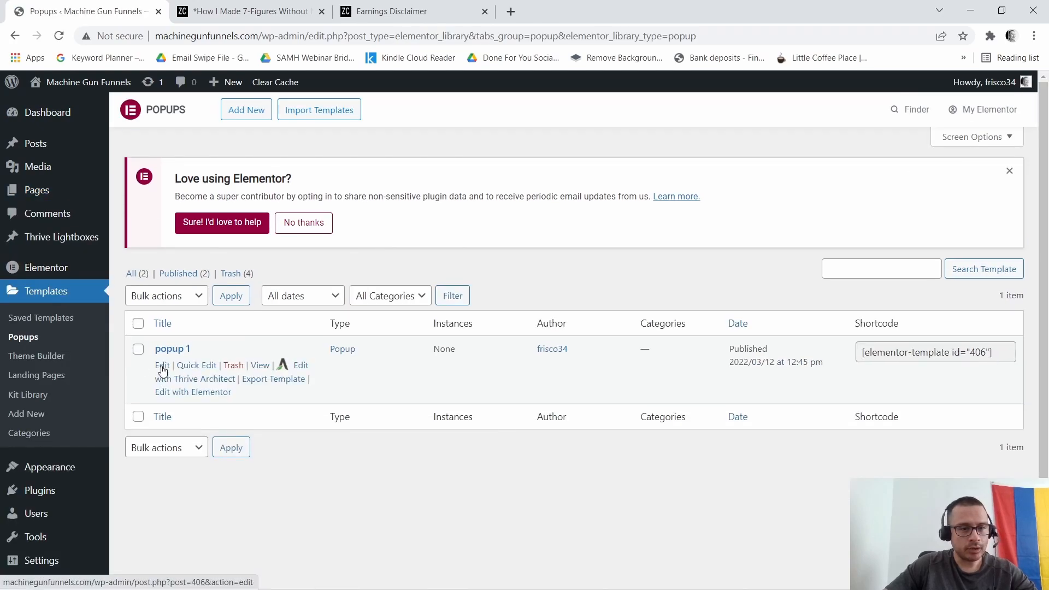
pyautogui.click(194, 394)
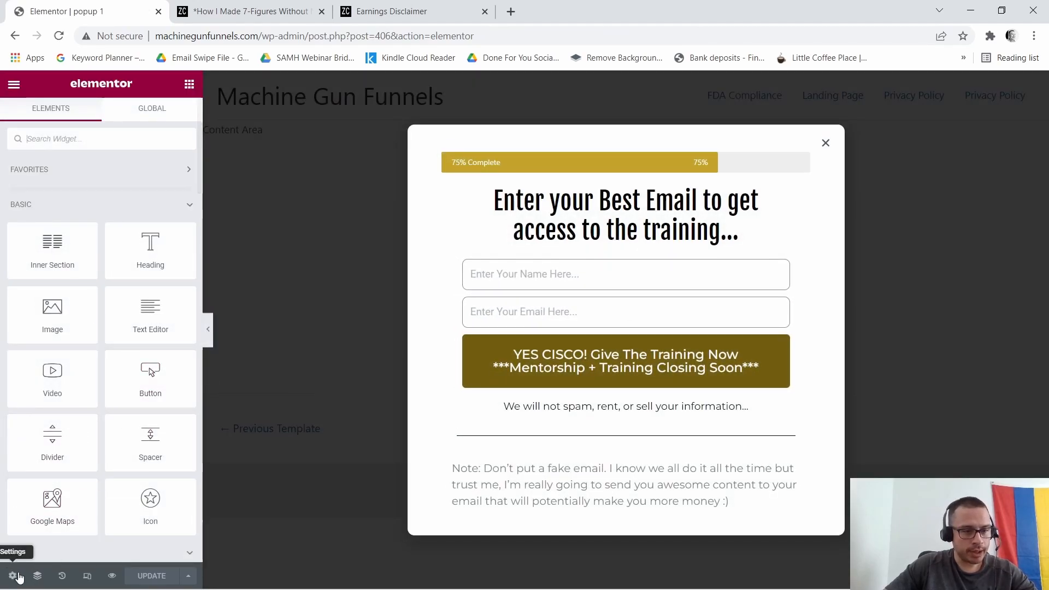
# Set the popup's entrance animation to Slide In Down in its layout settings.
pyautogui.click(19, 576)
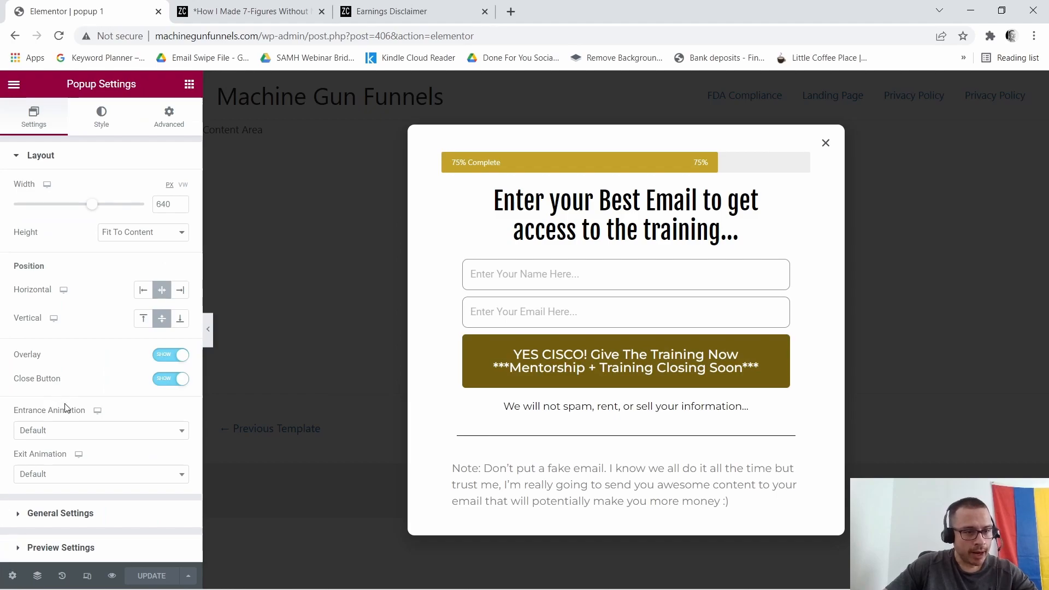
pyautogui.click(169, 116)
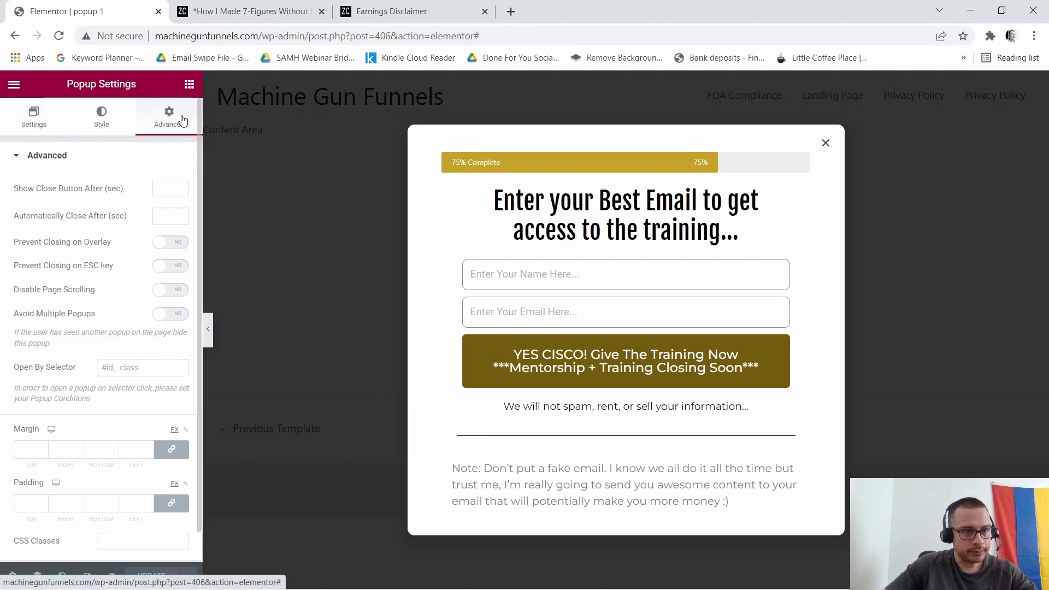
pyautogui.scroll(-1, 61, 377)
pyautogui.scroll(1, 82, 380)
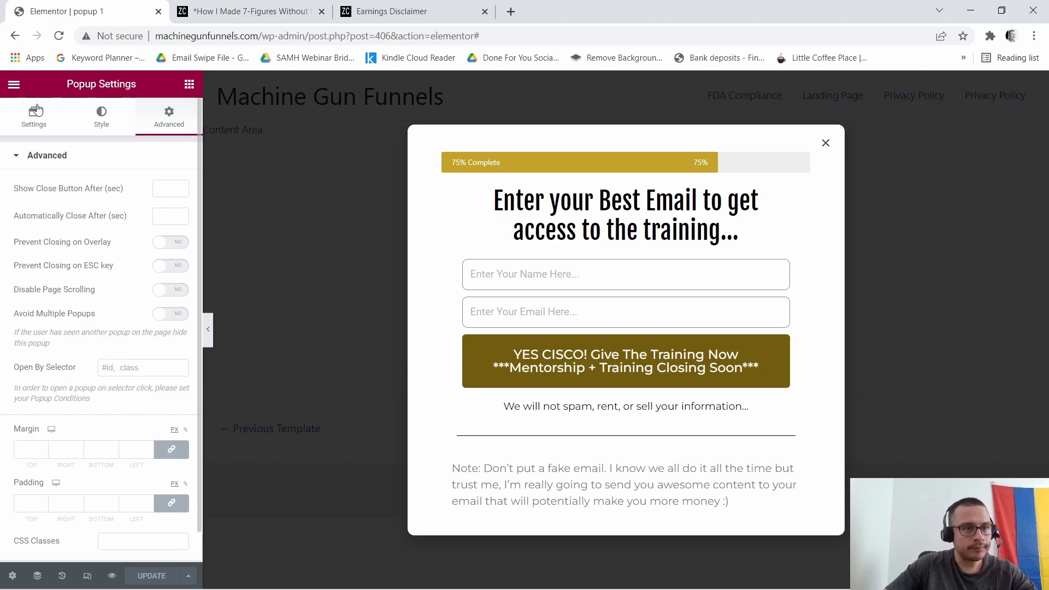
pyautogui.click(34, 112)
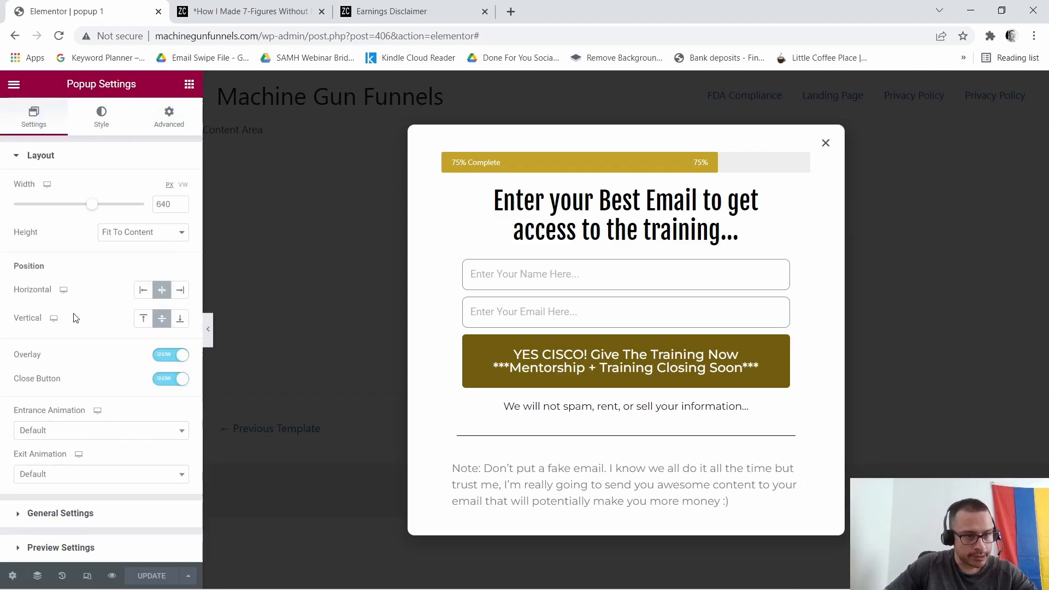
pyautogui.click(182, 431)
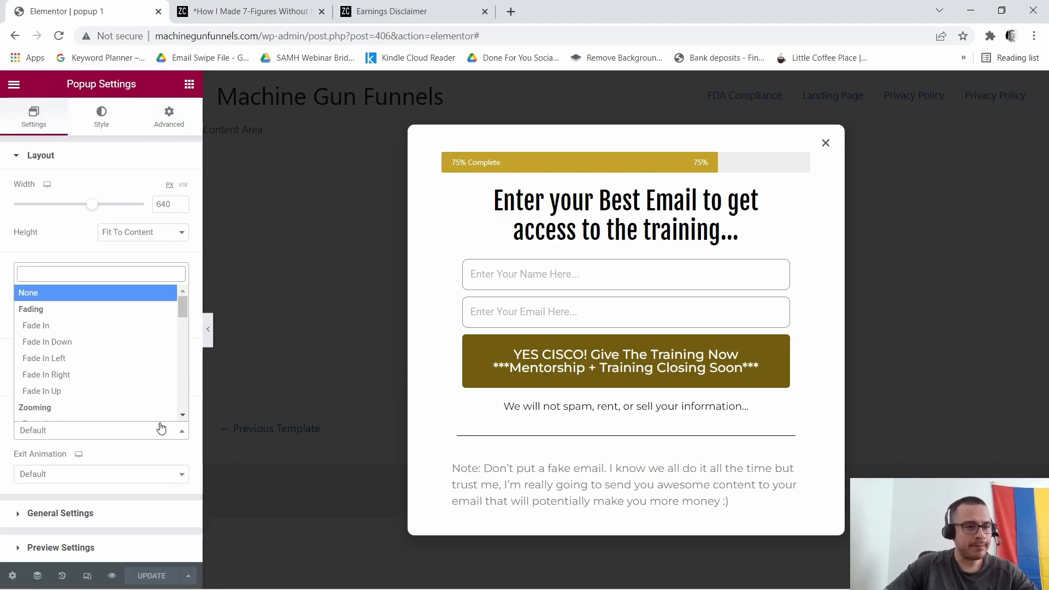
pyautogui.scroll(-3, 82, 350)
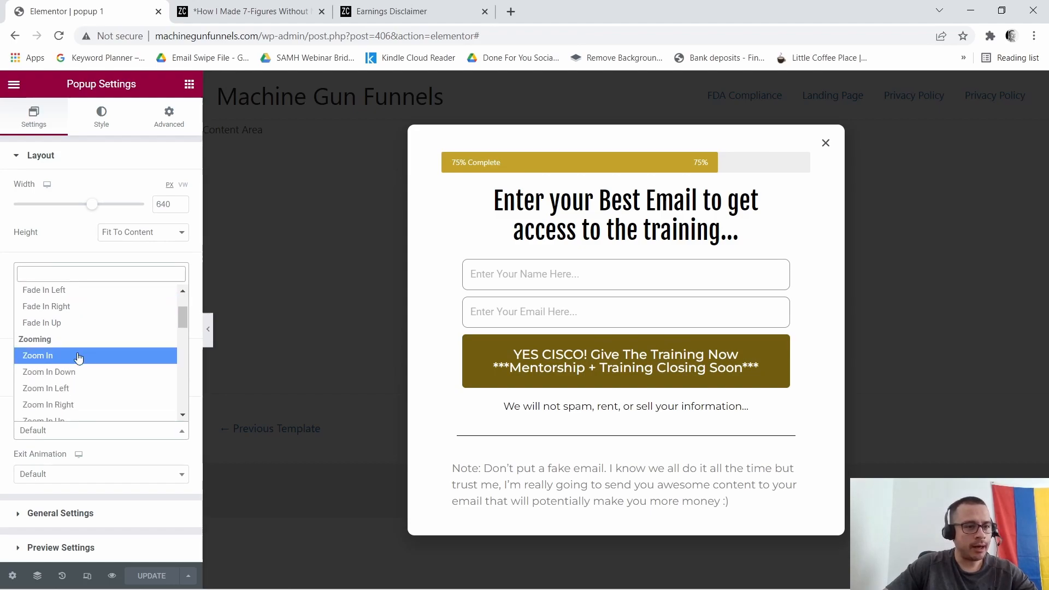
pyautogui.scroll(-1, 88, 354)
pyautogui.scroll(1, 99, 368)
pyautogui.scroll(-3, 82, 356)
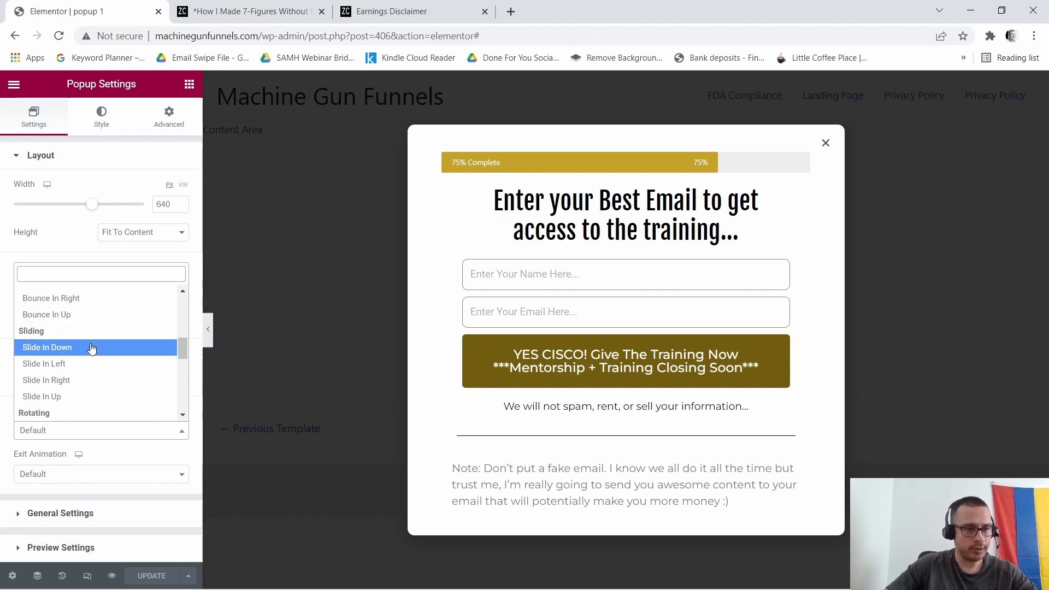
pyautogui.click(48, 348)
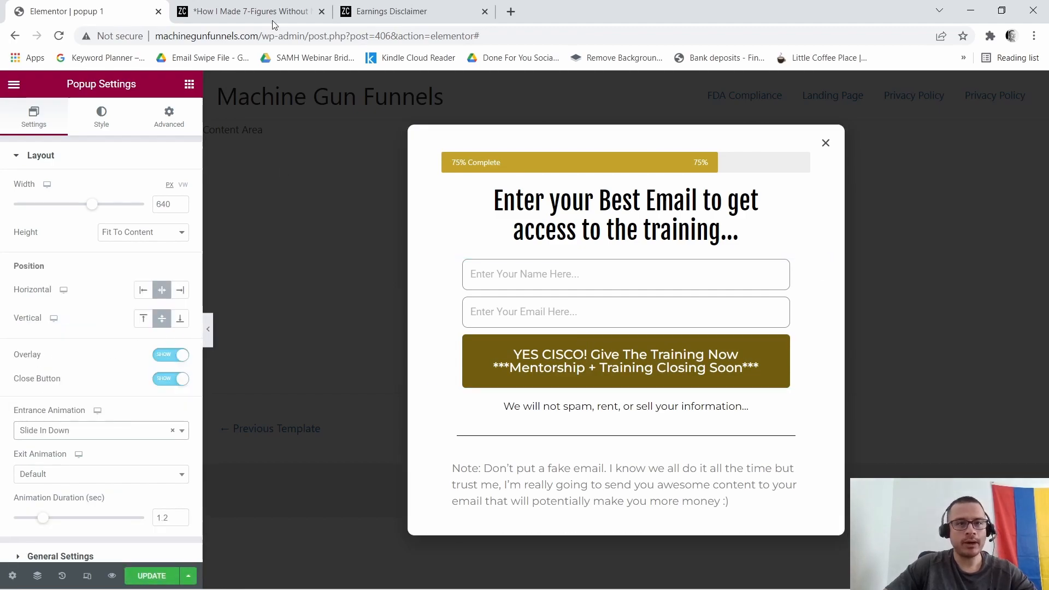
# Switch to the reference page, trigger its call-to-action popup to examine how it opens, and return to the popup editor.
pyautogui.click(257, 12)
pyautogui.click(423, 374)
pyautogui.press('Escape')
pyautogui.click(451, 336)
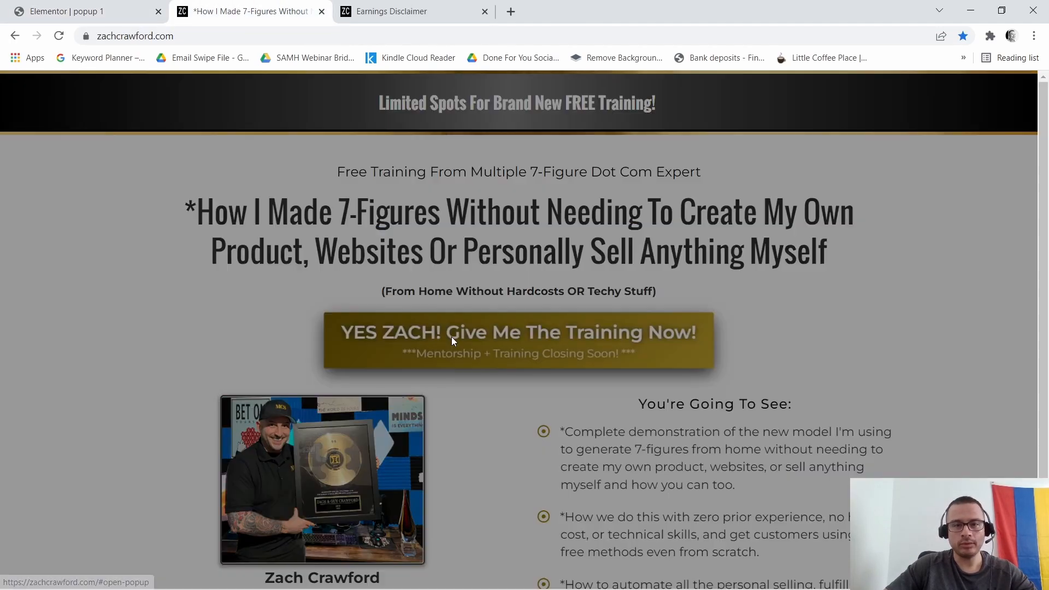
pyautogui.click(71, 11)
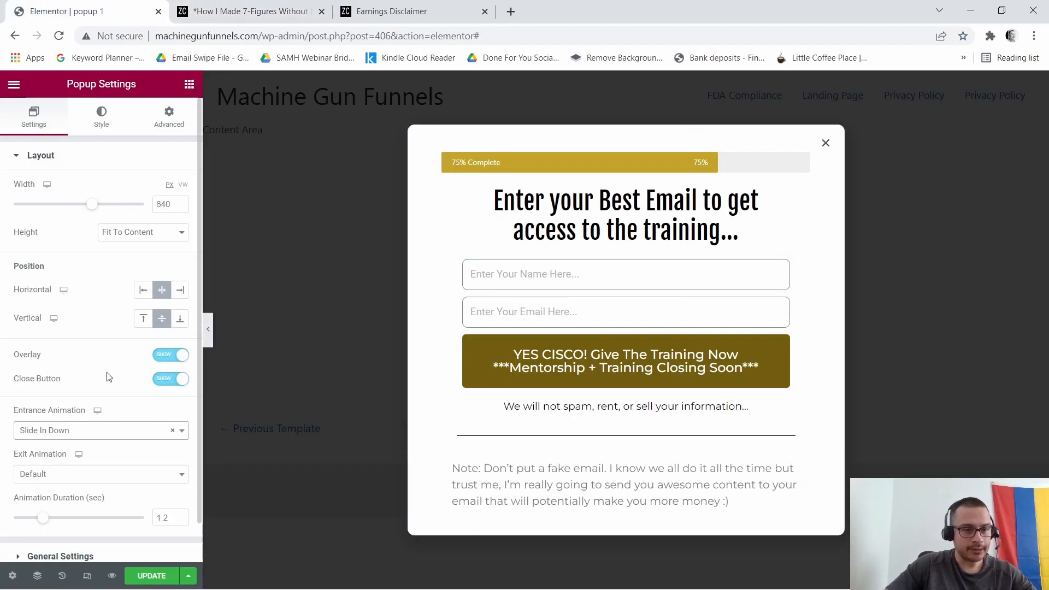
# Hide the popup's close button and save the popup without adding display conditions.
pyautogui.scroll(-1, 106, 377)
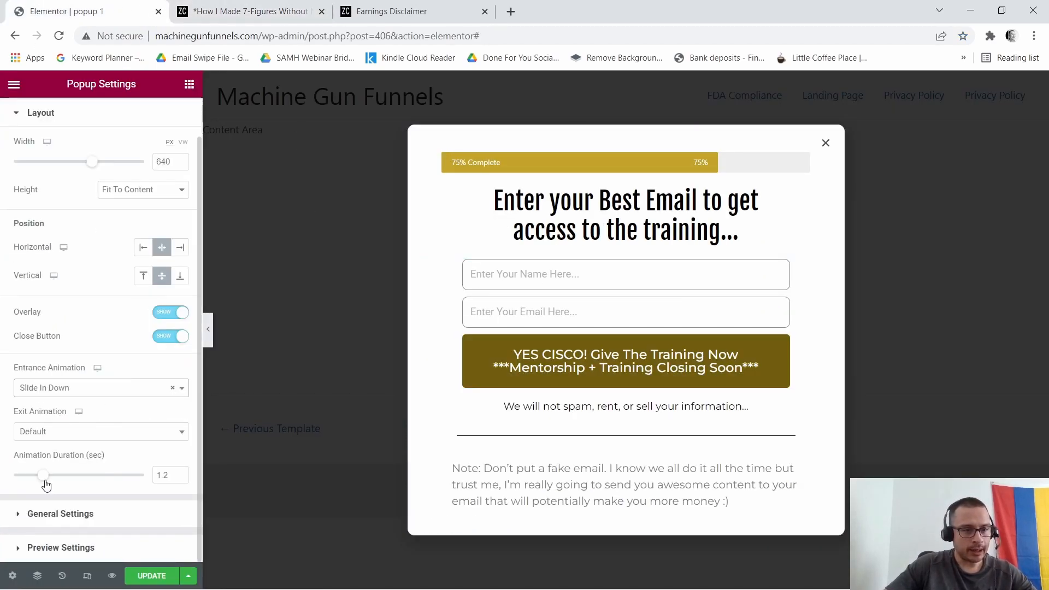
pyautogui.click(163, 344)
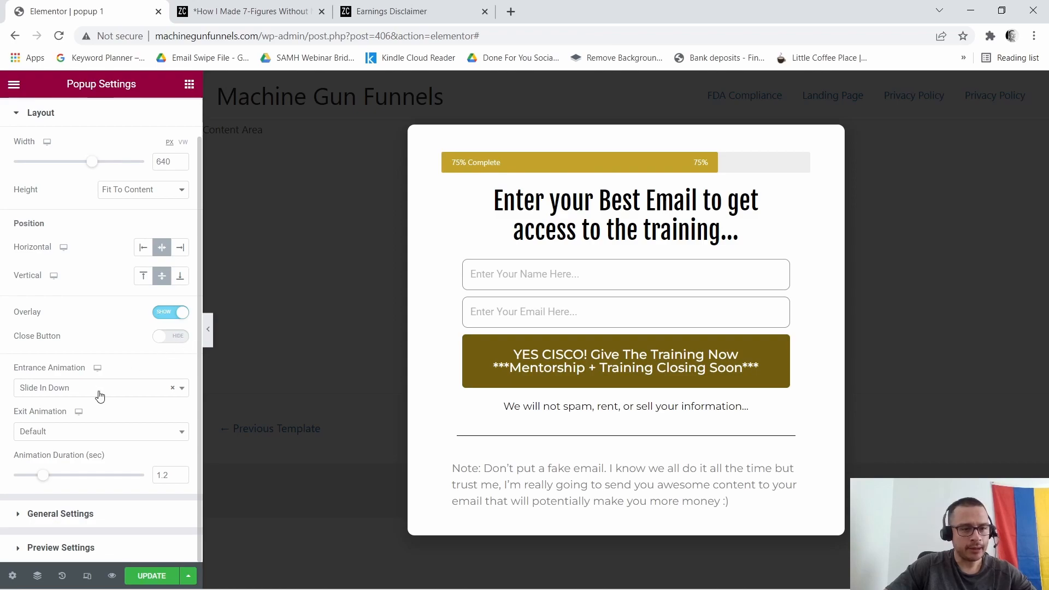
pyautogui.click(148, 577)
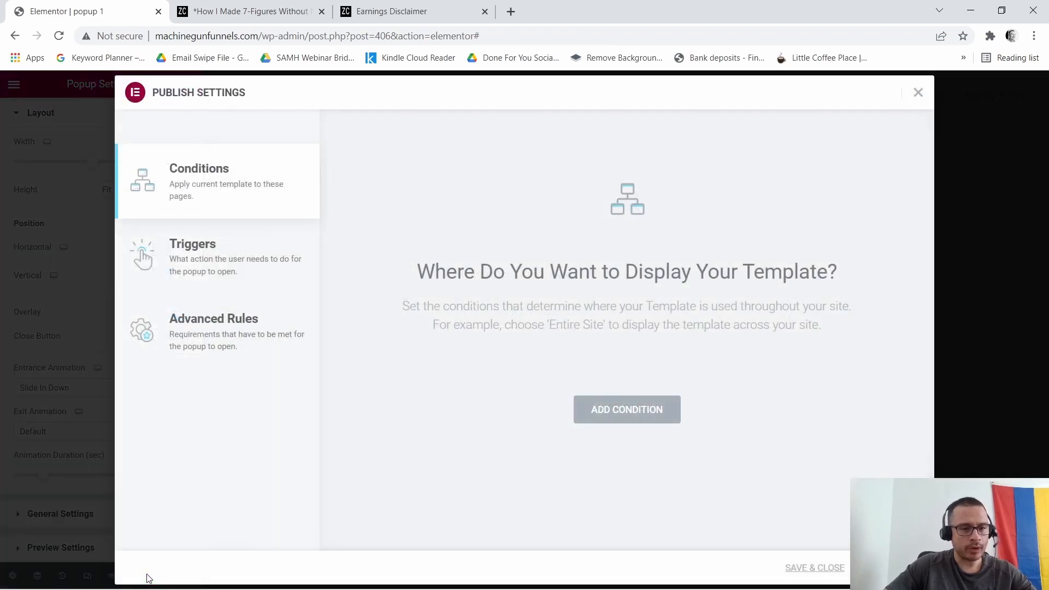
pyautogui.click(808, 568)
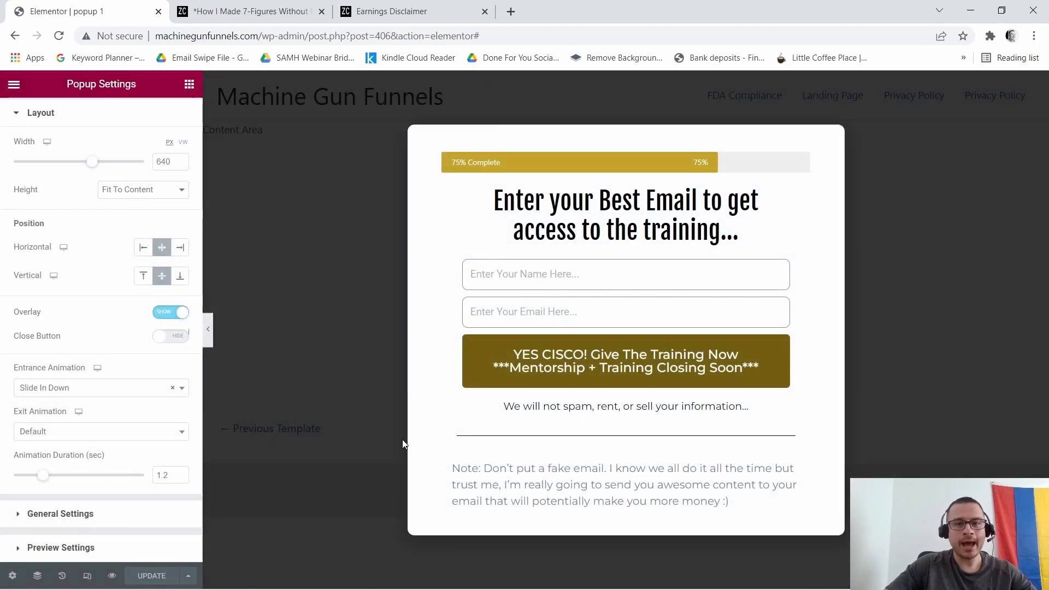
# Exit the popup editor to the WordPress dashboard and copy the domain machinegunfunnels.com from the page address.
pyautogui.click(12, 92)
pyautogui.click(81, 325)
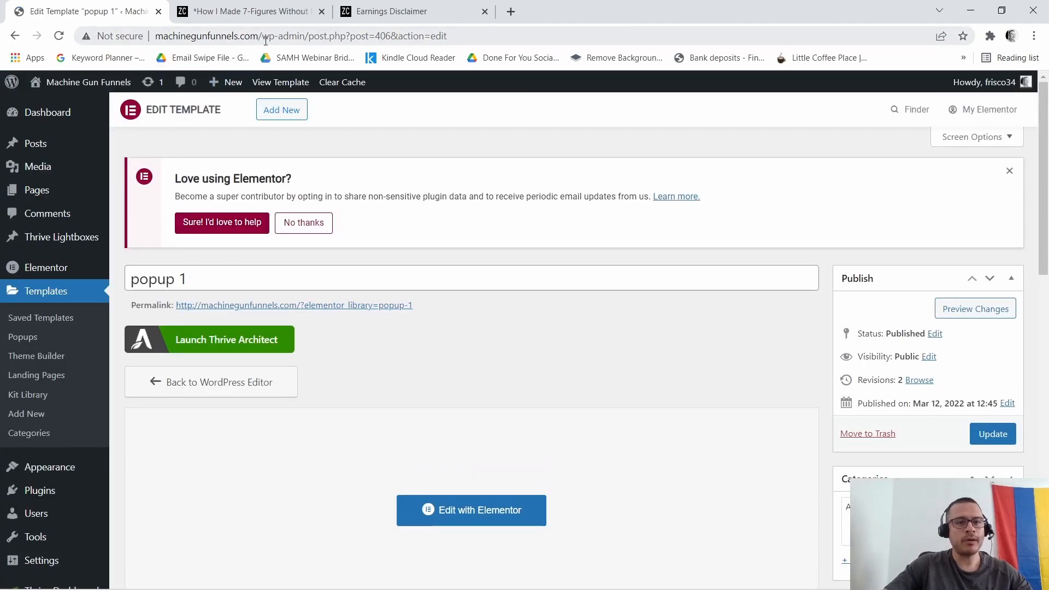
pyautogui.moveTo(261, 36); pyautogui.dragTo(156, 37)
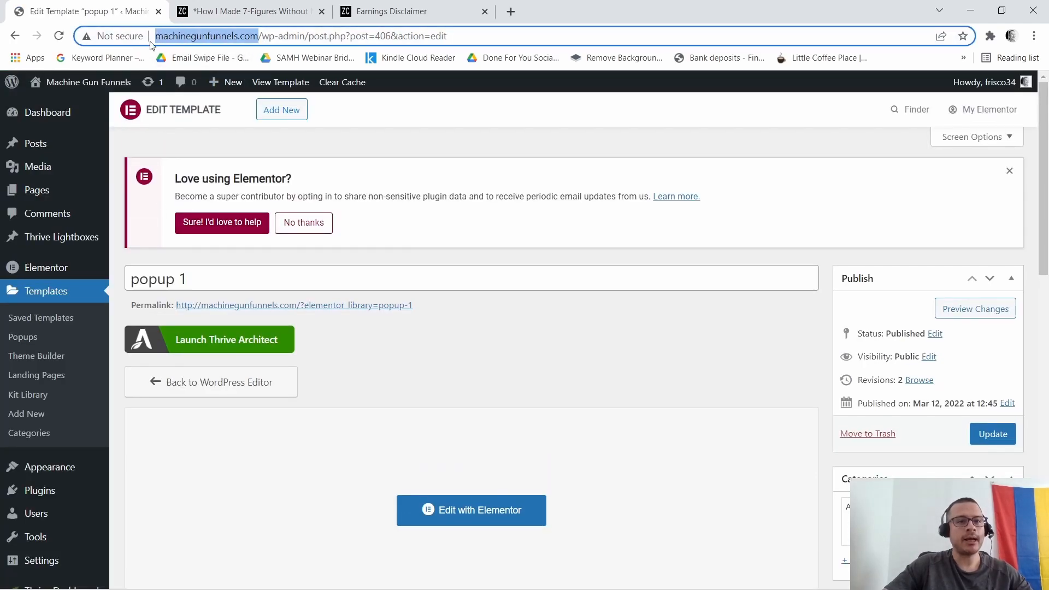
pyautogui.rightClick(196, 36)
pyautogui.click(229, 134)
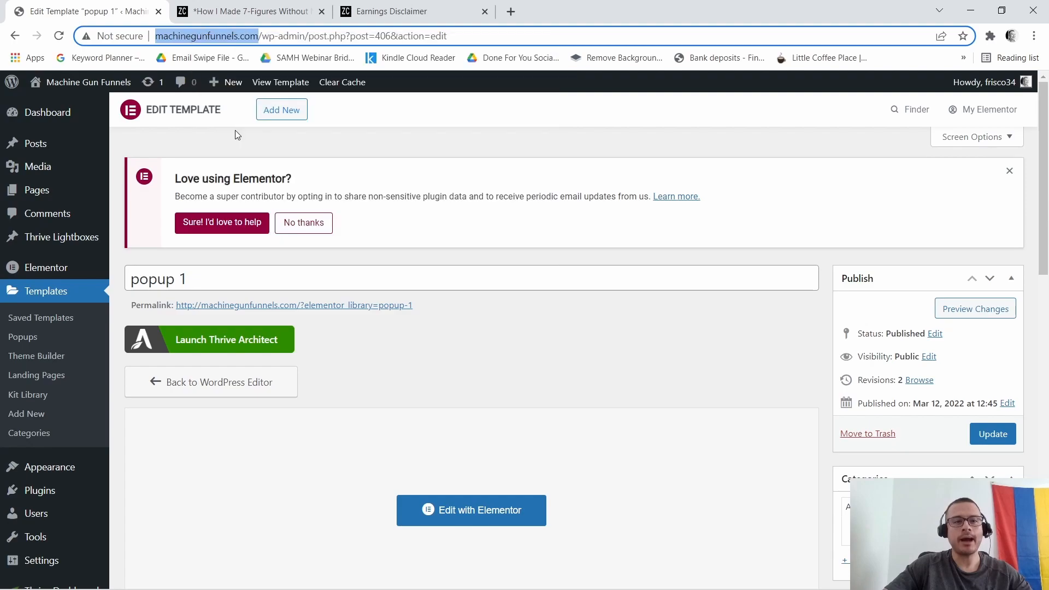
# Open a new incognito browser window and load the live site at the copied domain machinegunfunnels.com.
pyautogui.moveTo(554, 576)
pyautogui.rightClick(650, 572)
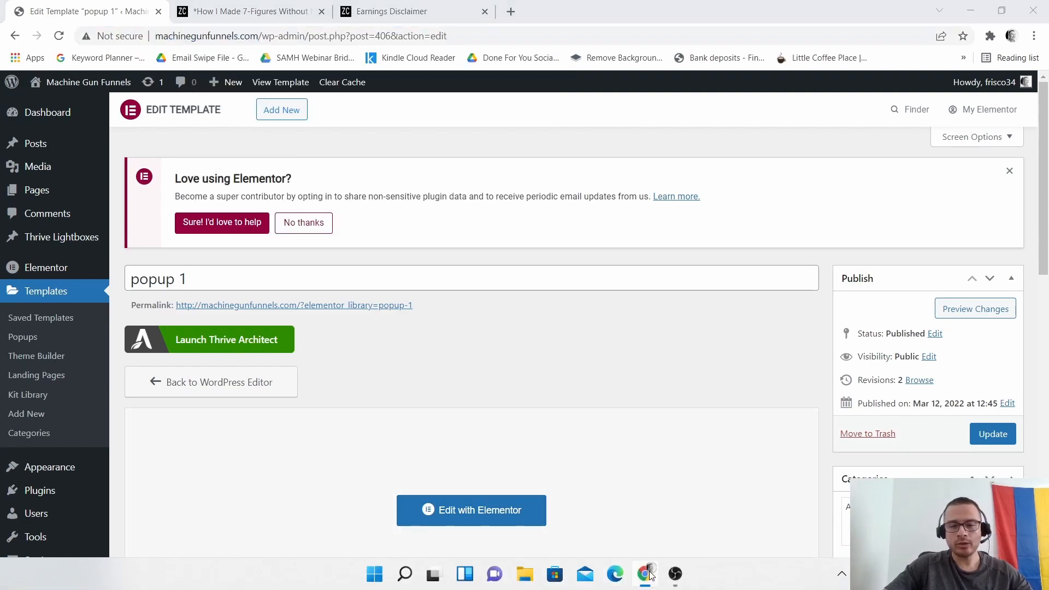
pyautogui.click(621, 467)
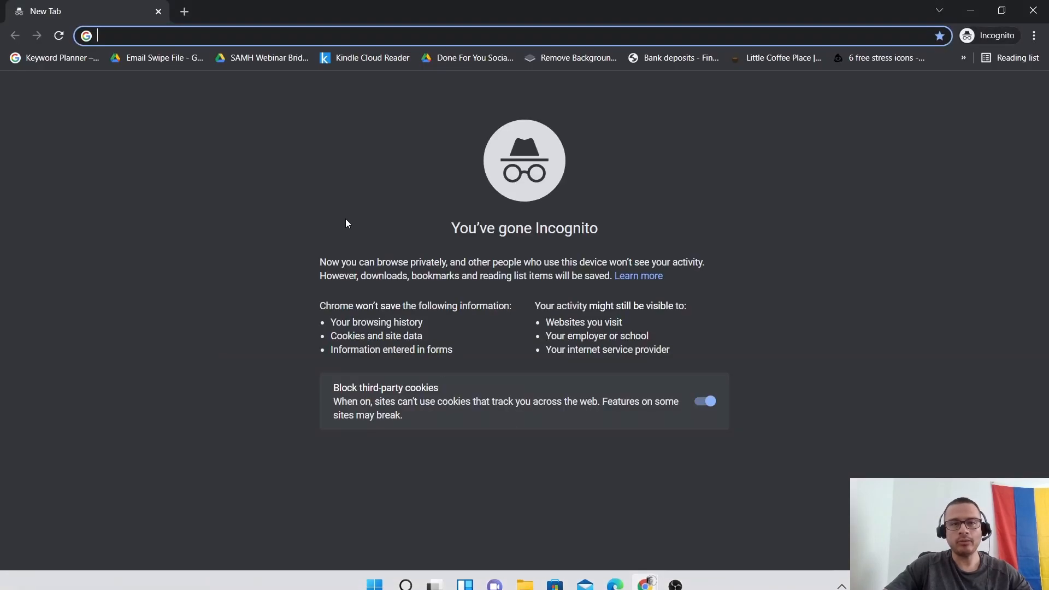
pyautogui.rightClick(169, 36)
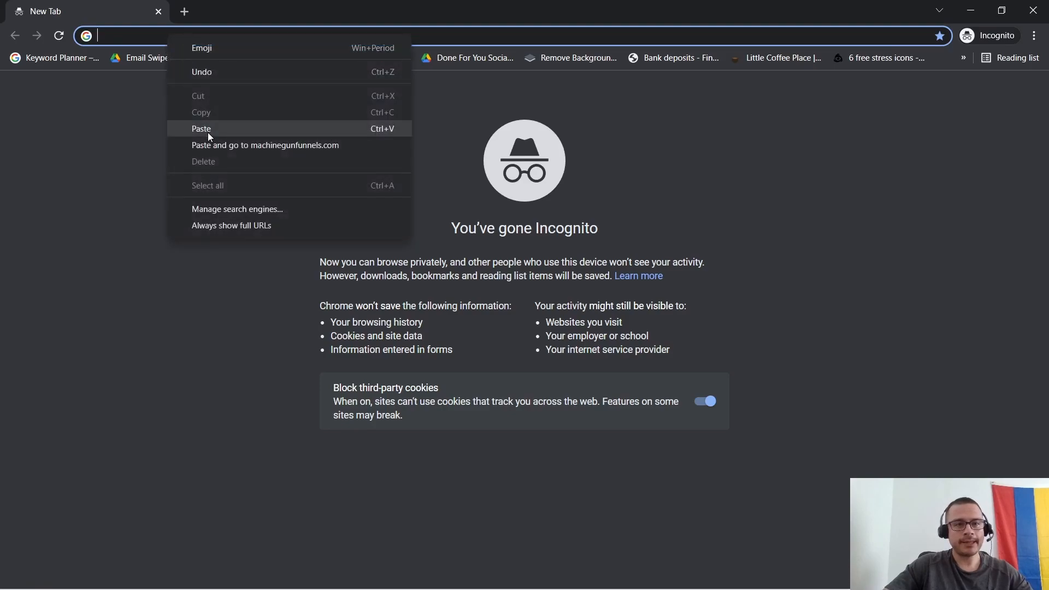
pyautogui.click(207, 130)
pyautogui.press('Return')
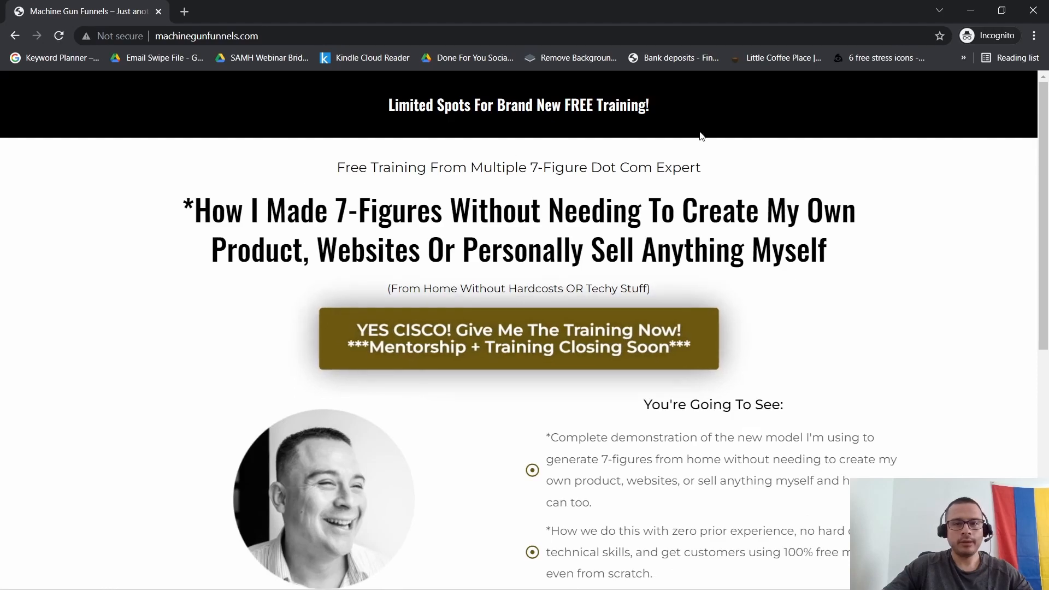
# Review the live landing page down to its footer and test its upper call-to-action button by opening and dismissing the opt-in popup twice.
pyautogui.scroll(-5, 954, 288)
pyautogui.scroll(-2, 953, 288)
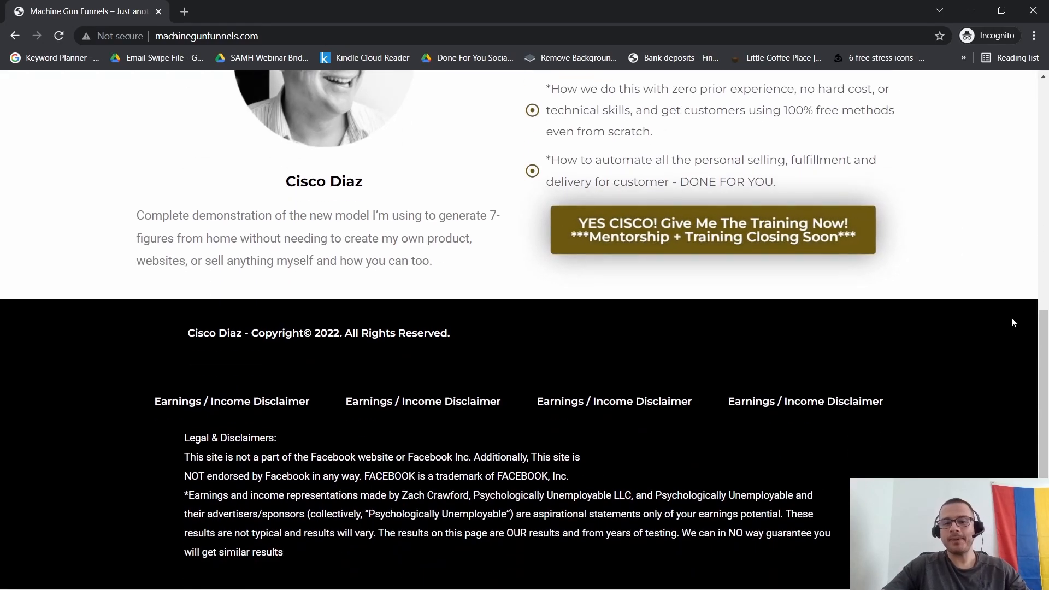
pyautogui.scroll(8, 1011, 318)
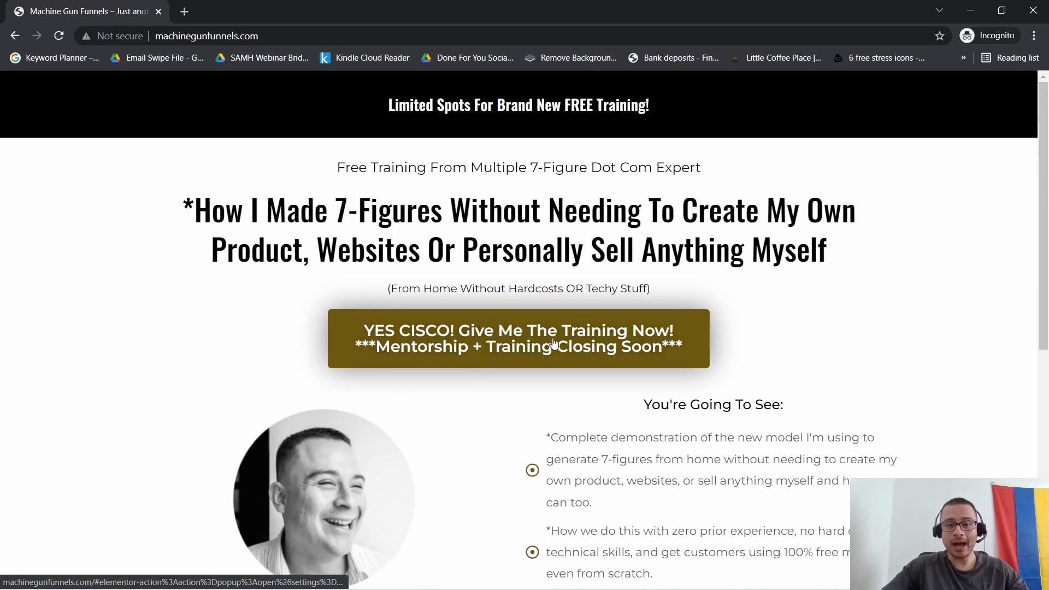
pyautogui.click(537, 333)
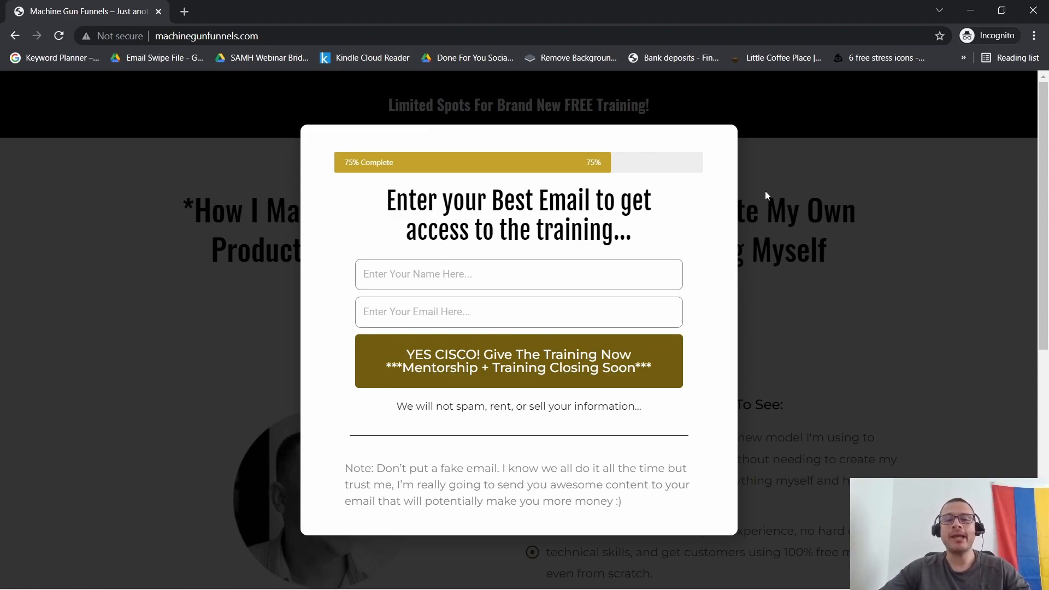
pyautogui.click(928, 145)
pyautogui.scroll(-5, 609, 193)
pyautogui.scroll(5, 829, 262)
pyautogui.click(526, 335)
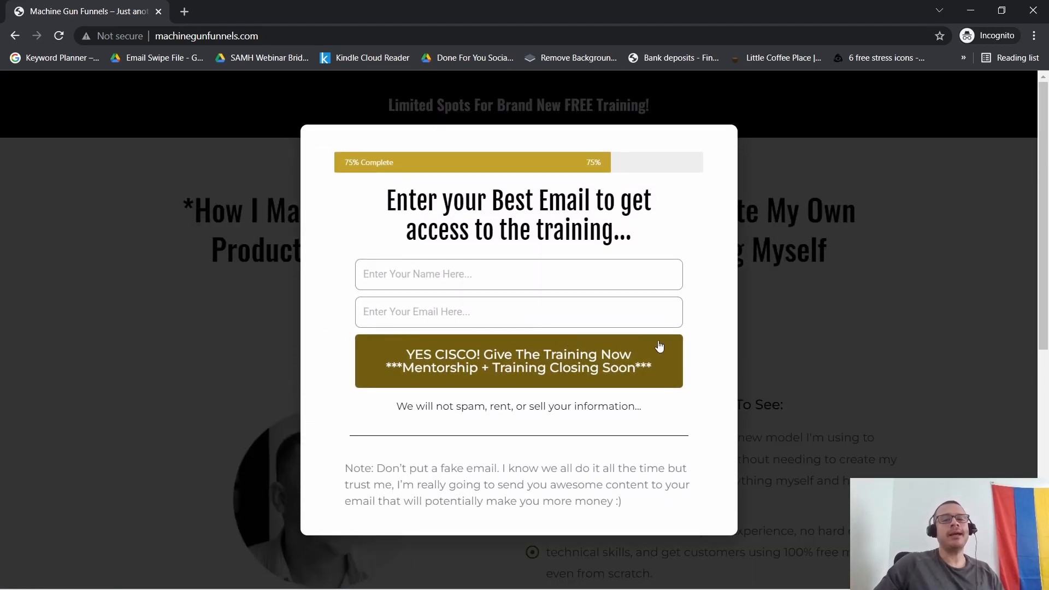
pyautogui.click(957, 301)
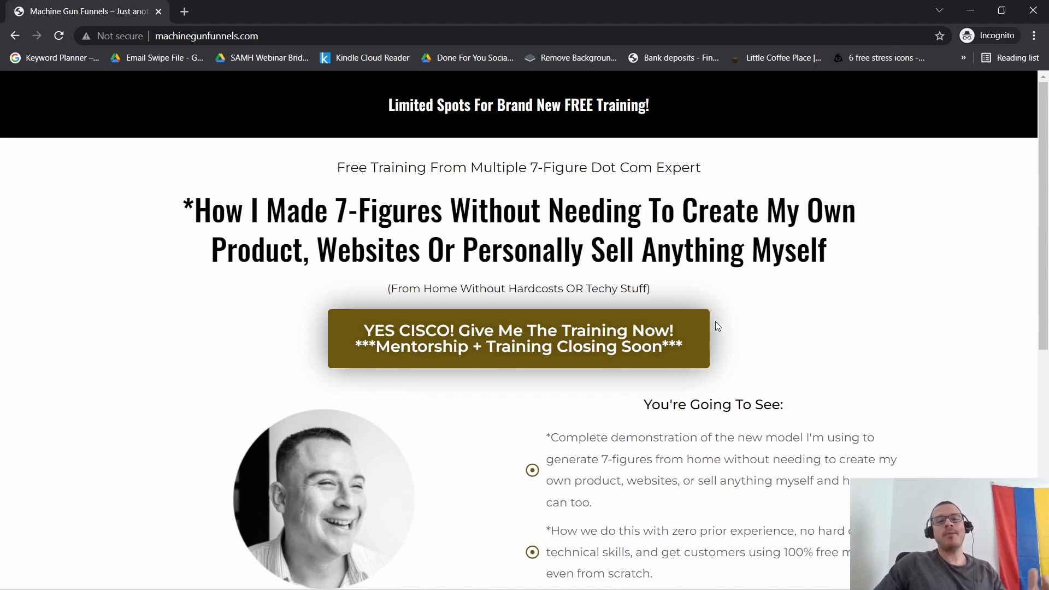